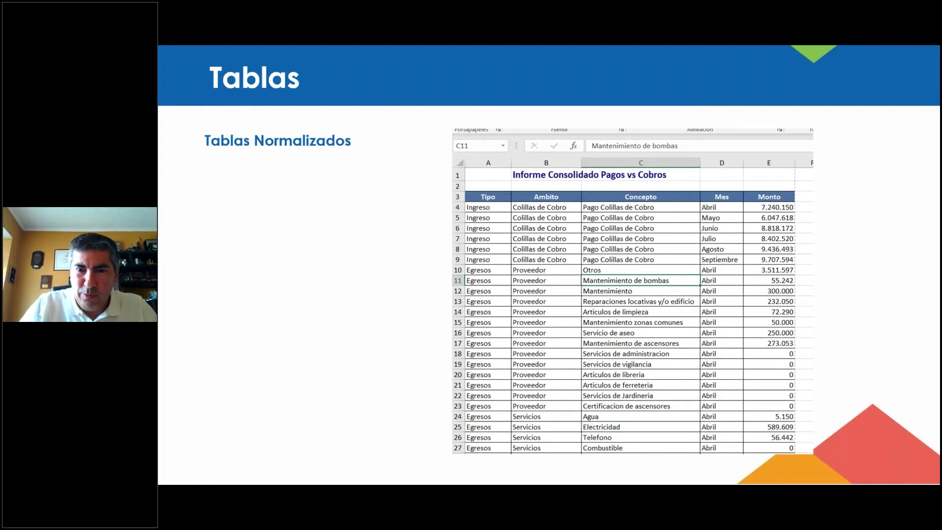
Show the Tablas General slide, switch to the Excel workbook and open its Datos sheet.
{"action": "key", "text": "Right"}
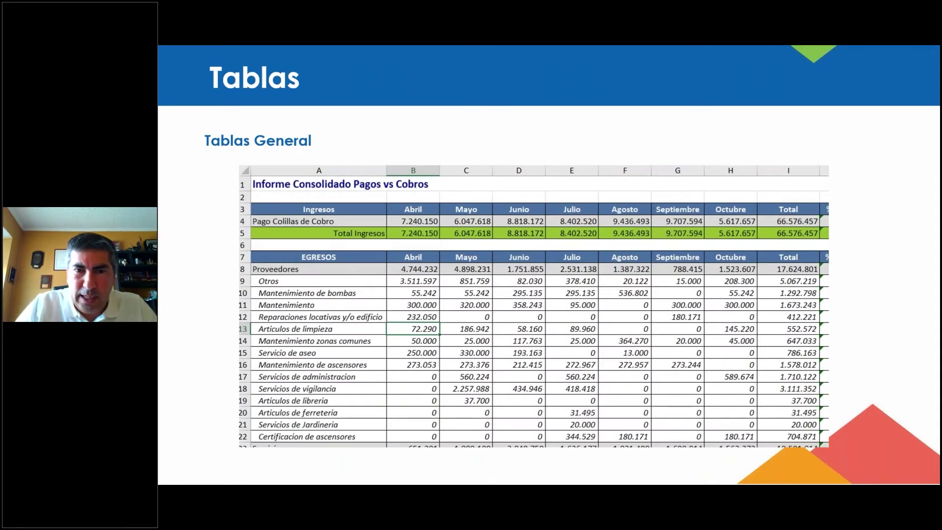
{"action": "key", "text": "alt+Tab"}
{"action": "key", "text": "alt+Tab"}
{"action": "key", "text": "alt+Tab"}
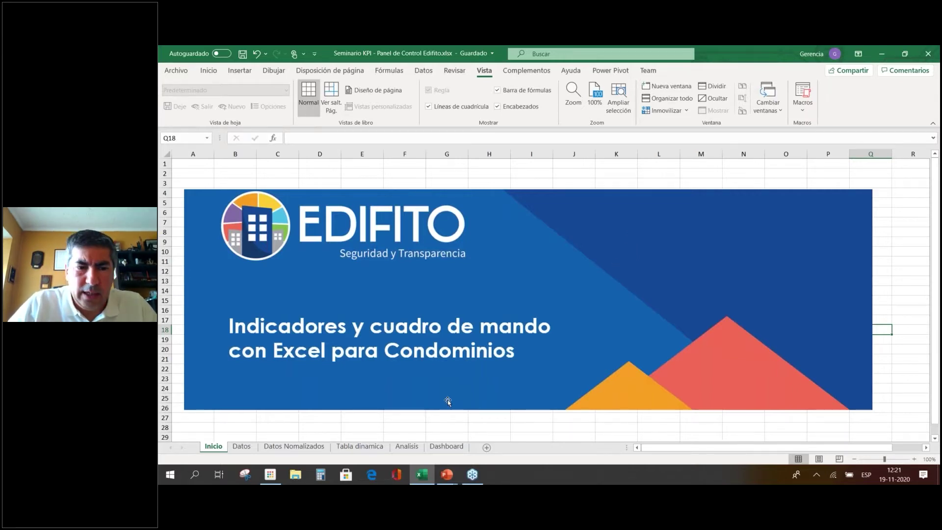
{"action": "left_click", "coordinate": [241, 447]}
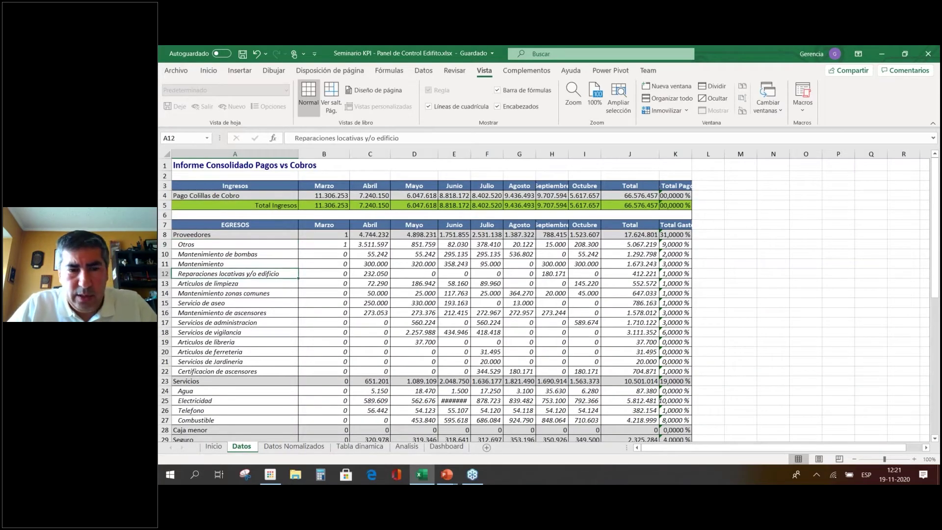
Widen columns E to I (Junio to Octubre) on the Datos sheet so that all amounts fit.
{"action": "scroll", "coordinate": [540, 300], "scroll_direction": "down", "scroll_amount": 7}
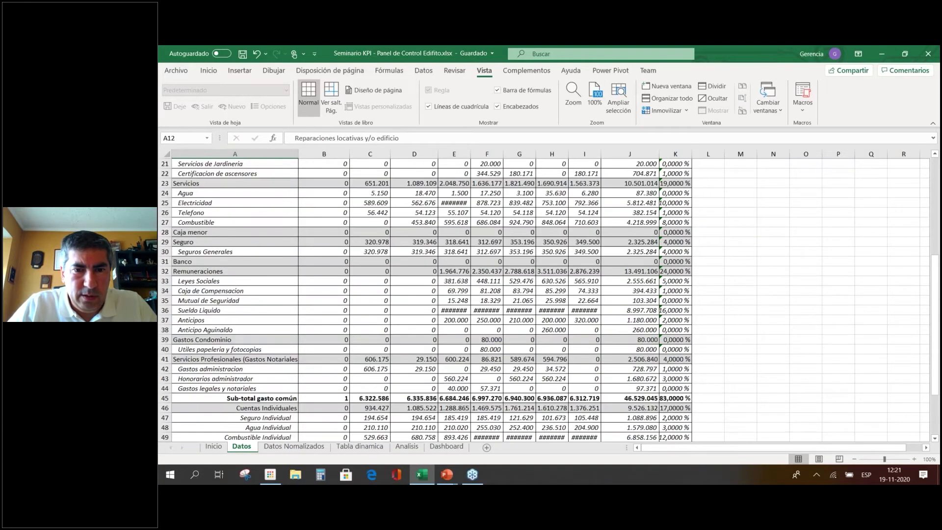
{"action": "scroll", "coordinate": [454, 299], "scroll_direction": "down", "scroll_amount": 3}
{"action": "left_click_drag", "start_coordinate": [460, 154], "coordinate": [574, 153]}
{"action": "left_click", "coordinate": [580, 243]}
{"action": "scroll", "coordinate": [580, 252], "scroll_direction": "up", "scroll_amount": 10}
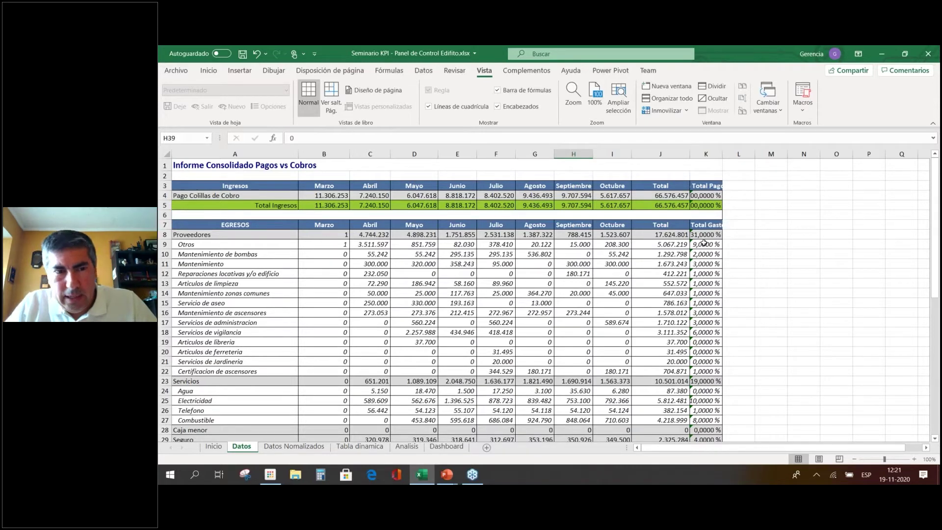
Look through the first rows of the table on the Datos Nomalizados sheet to examine its one-record-per-row structure.
{"action": "left_click", "coordinate": [294, 447]}
{"action": "left_click", "coordinate": [303, 305]}
{"action": "scroll", "coordinate": [299, 309], "scroll_direction": "down", "scroll_amount": 15}
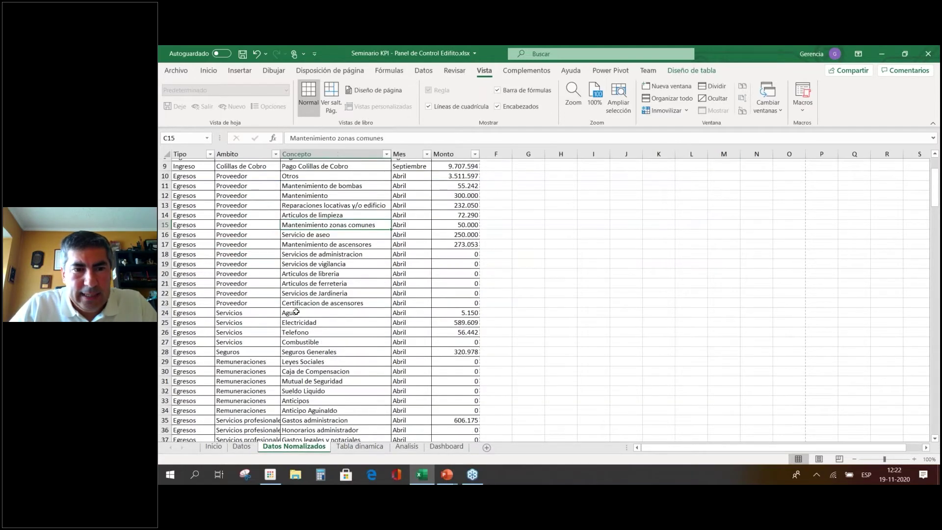
{"action": "scroll", "coordinate": [297, 312], "scroll_direction": "down", "scroll_amount": 3}
{"action": "scroll", "coordinate": [297, 312], "scroll_direction": "up", "scroll_amount": 16}
Compare the layout of the Datos and Datos Nomalizados sheets, and select the Proveedores detail rows A9:J22 on Datos.
{"action": "left_click", "coordinate": [241, 447]}
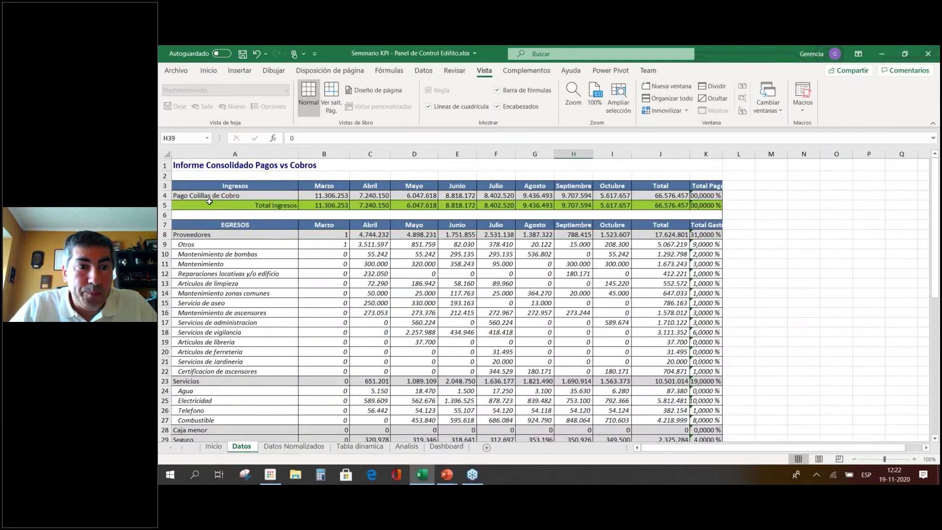
{"action": "left_click", "coordinate": [212, 254]}
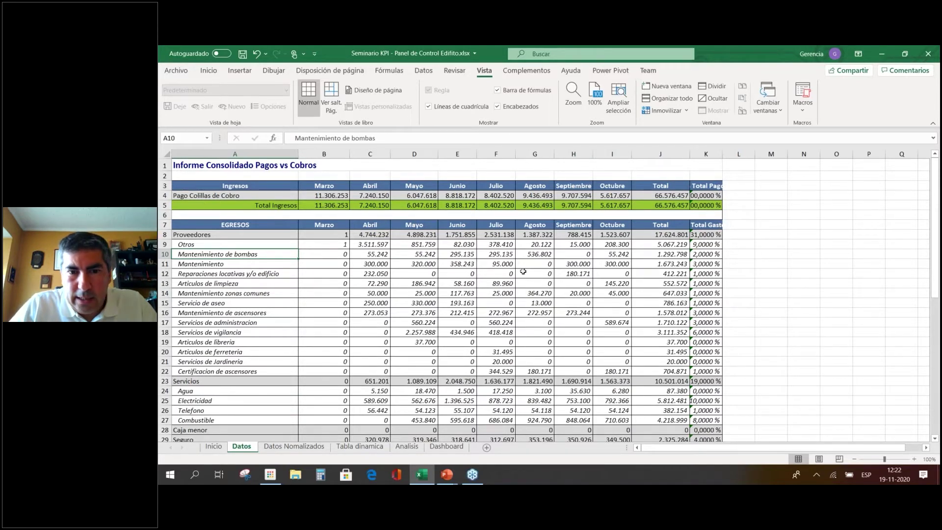
{"action": "left_click", "coordinate": [309, 447]}
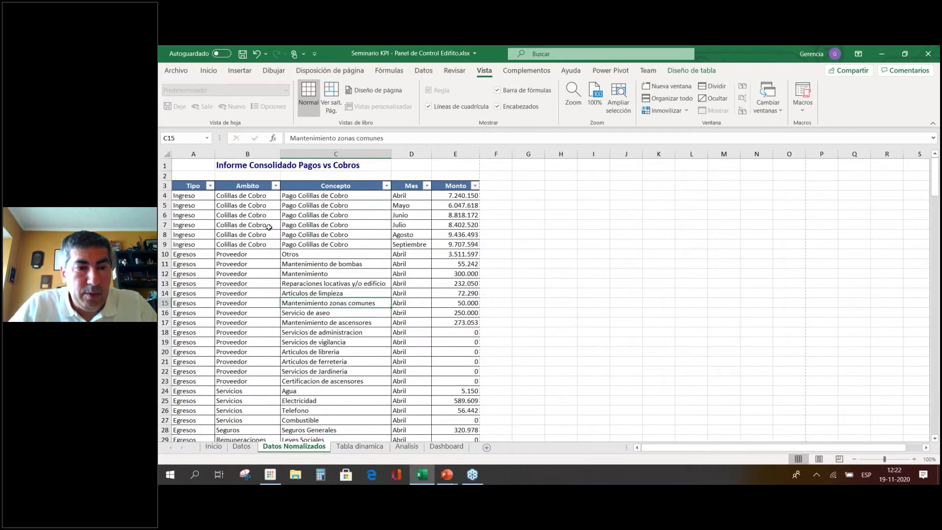
{"action": "left_click", "coordinate": [242, 447]}
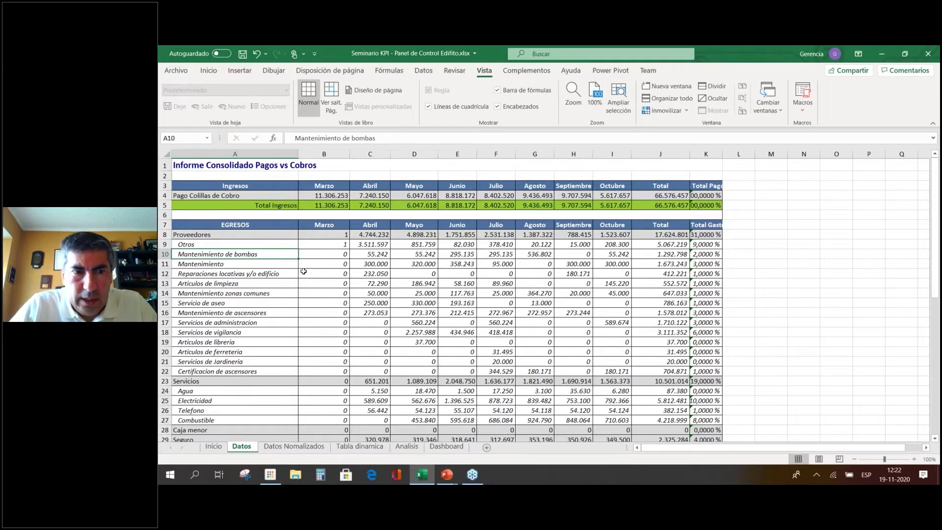
{"action": "left_click_drag", "start_coordinate": [264, 244], "coordinate": [644, 368]}
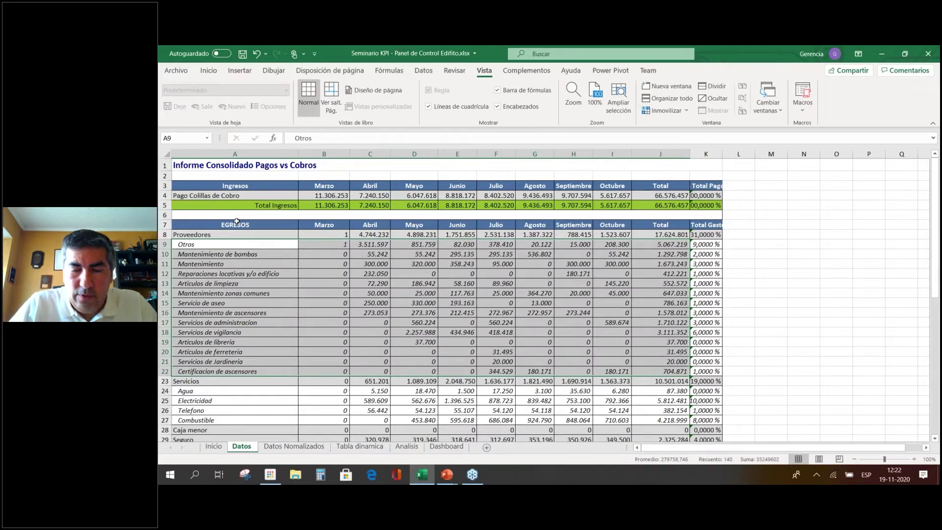
Compare the April Mantenimiento amount on the Datos Nomalizados sheet with the same amount on the Datos sheet.
{"action": "left_click", "coordinate": [293, 447]}
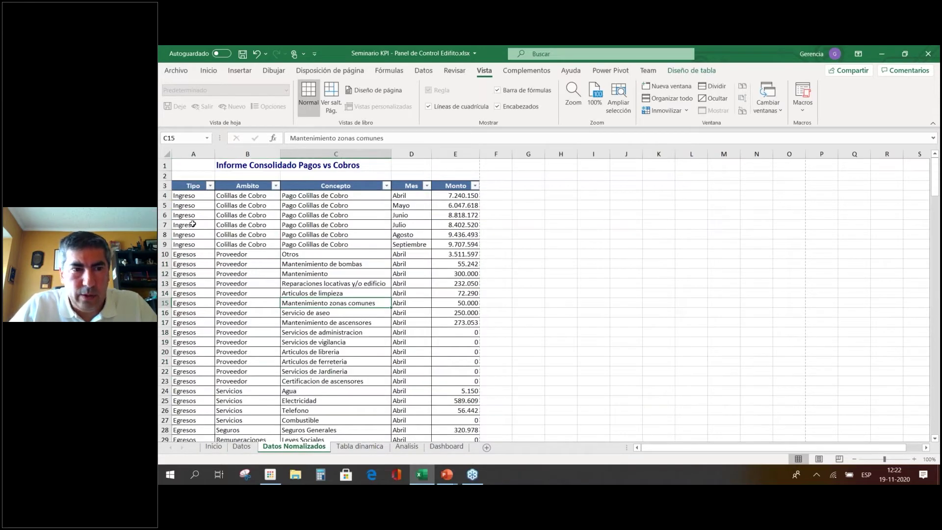
{"action": "left_click", "coordinate": [317, 273]}
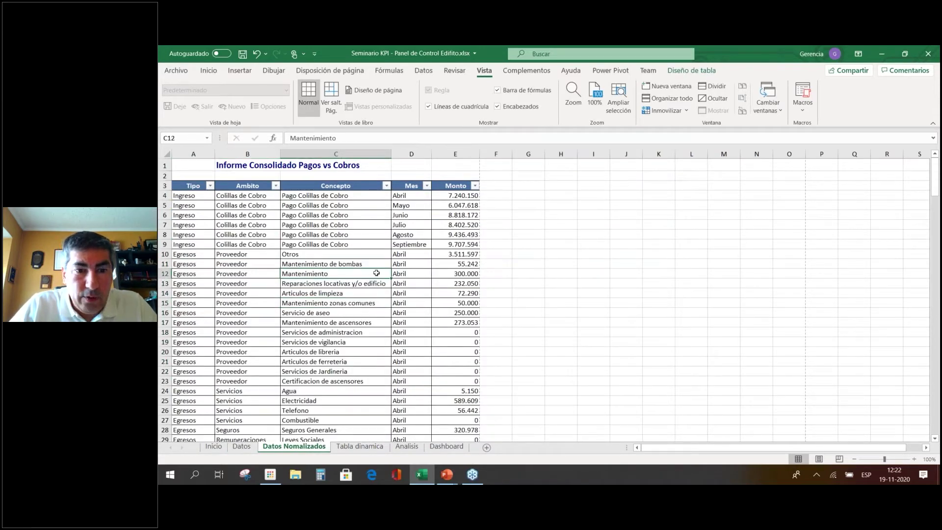
{"action": "left_click", "coordinate": [458, 274]}
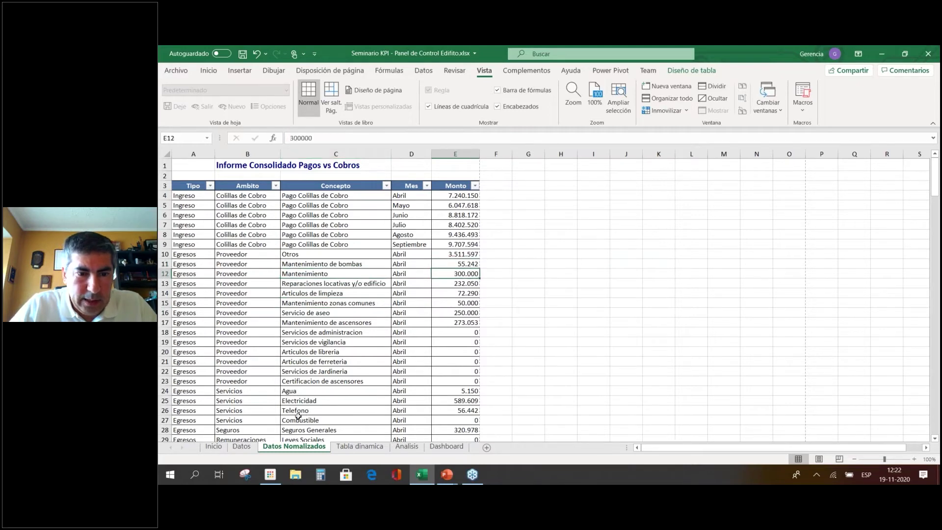
{"action": "left_click", "coordinate": [241, 447]}
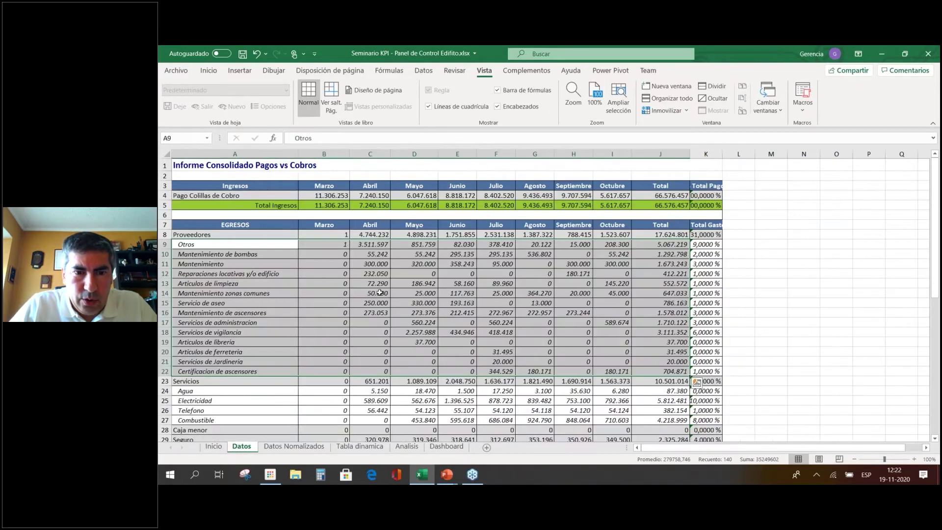
{"action": "left_click", "coordinate": [375, 265]}
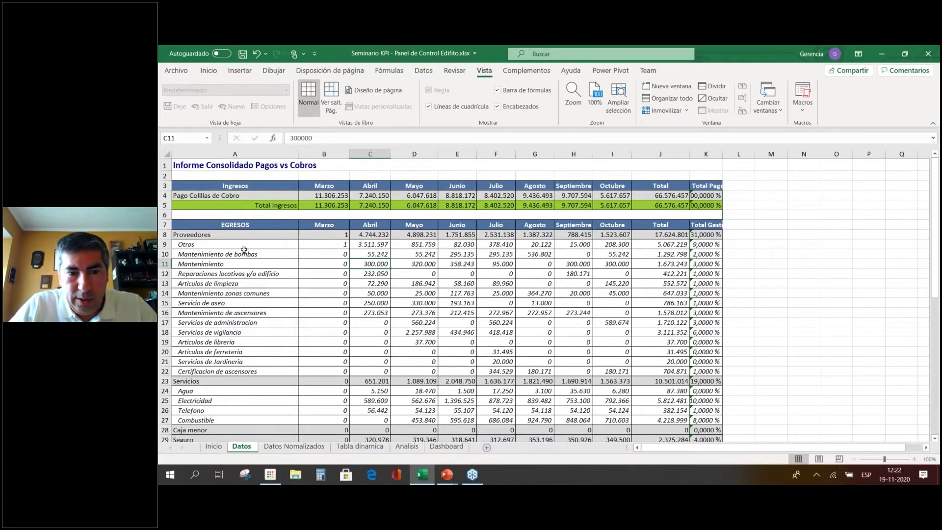
{"action": "left_click", "coordinate": [310, 449]}
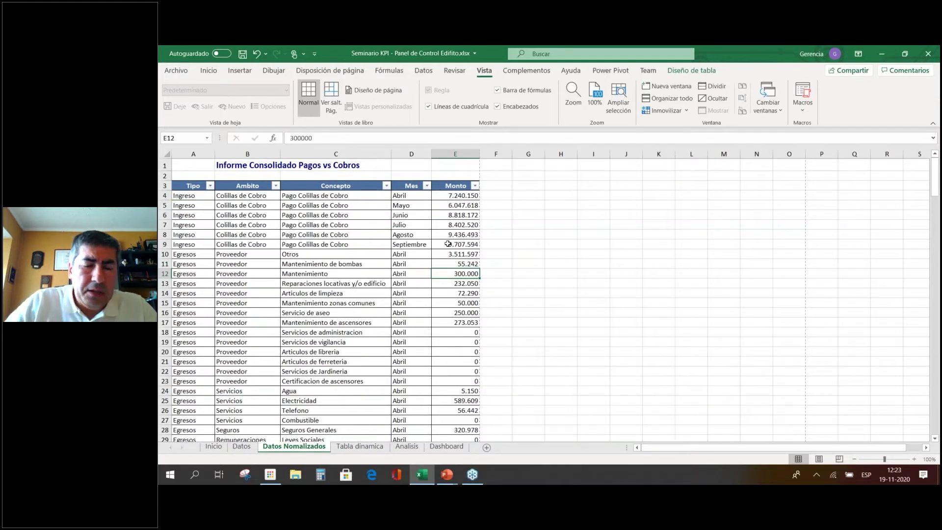
Review the whole normalised table on the Datos Nomalizados sheet, examining how each month's expense records are stacked.
{"action": "left_click", "coordinate": [242, 447]}
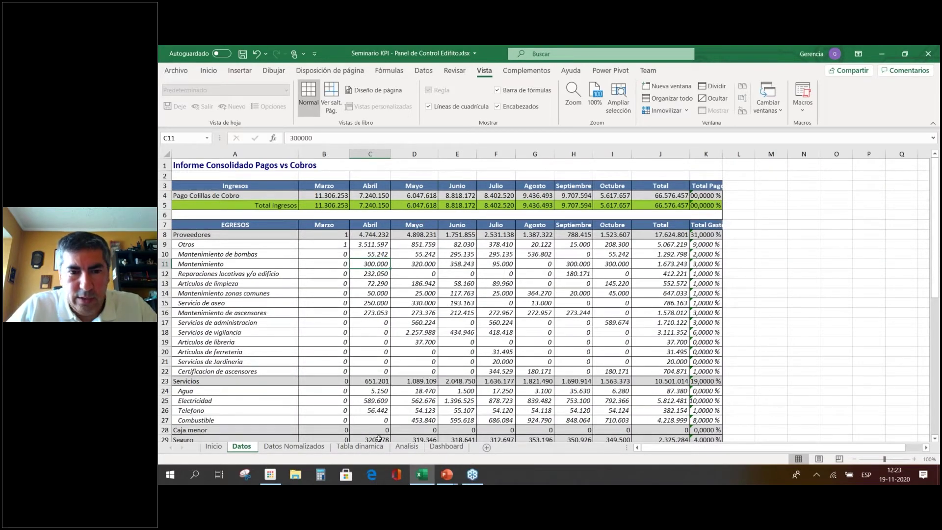
{"action": "left_click", "coordinate": [302, 447]}
{"action": "scroll", "coordinate": [429, 229], "scroll_direction": "down", "scroll_amount": 13}
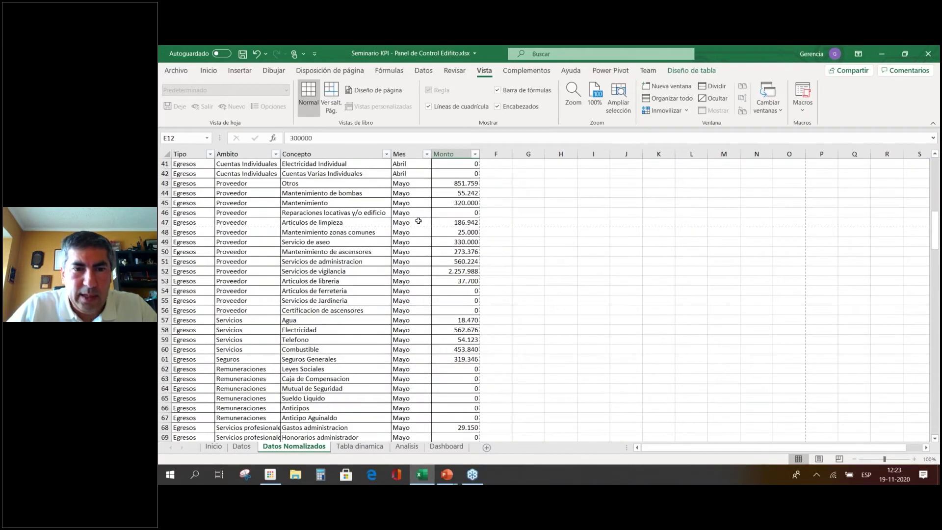
{"action": "scroll", "coordinate": [419, 221], "scroll_direction": "down", "scroll_amount": 20}
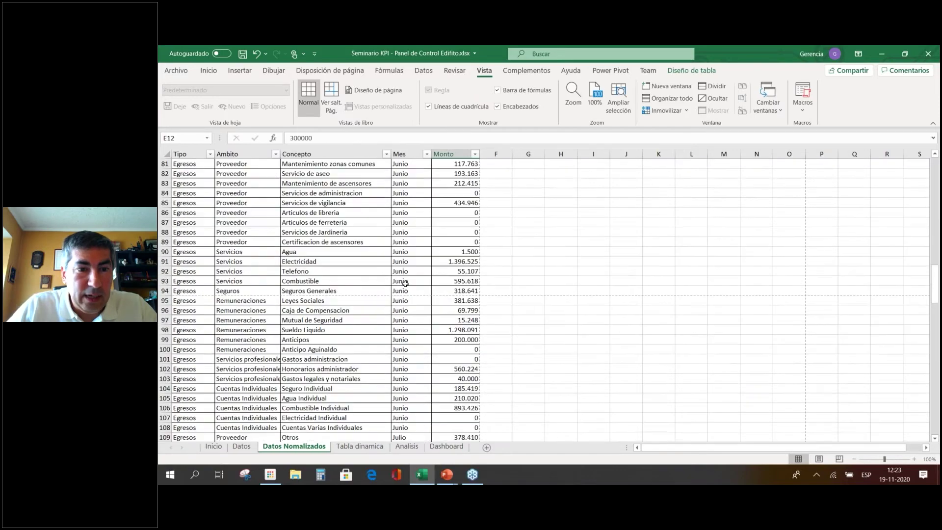
{"action": "scroll", "coordinate": [396, 297], "scroll_direction": "down", "scroll_amount": 13}
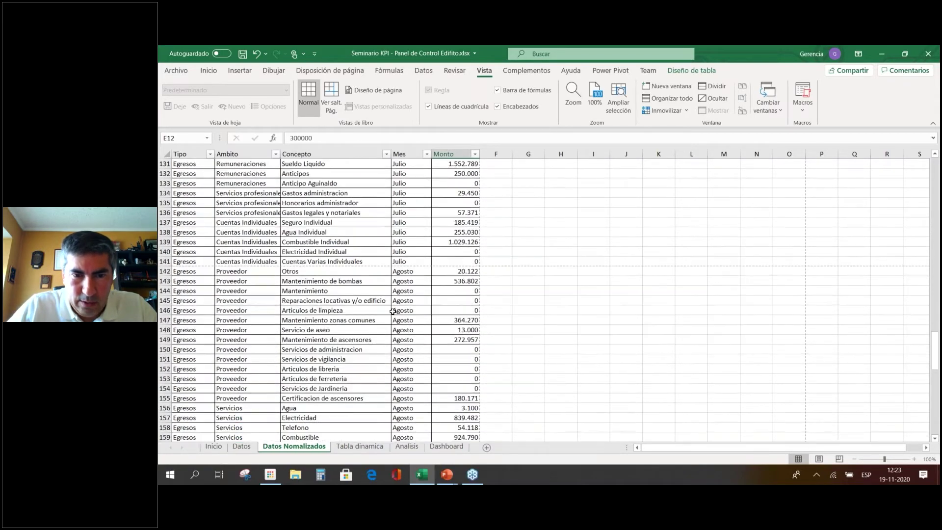
{"action": "scroll", "coordinate": [392, 311], "scroll_direction": "down", "scroll_amount": 15}
{"action": "scroll", "coordinate": [391, 313], "scroll_direction": "up", "scroll_amount": 20}
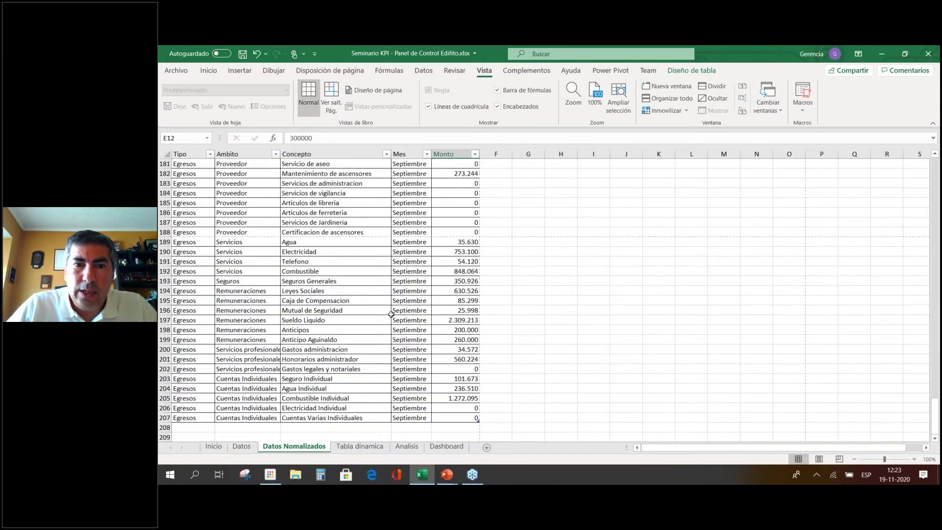
{"action": "scroll", "coordinate": [391, 314], "scroll_direction": "up", "scroll_amount": 20}
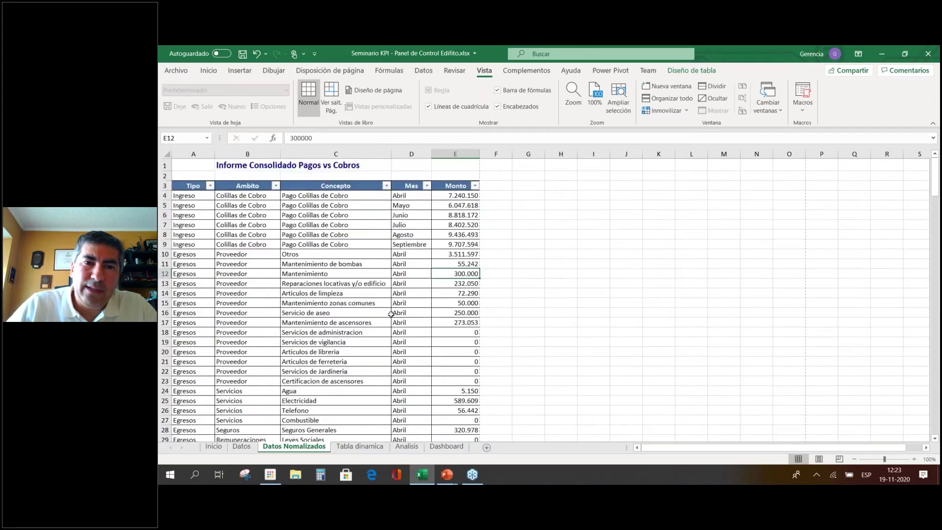
{"action": "left_click", "coordinate": [265, 226]}
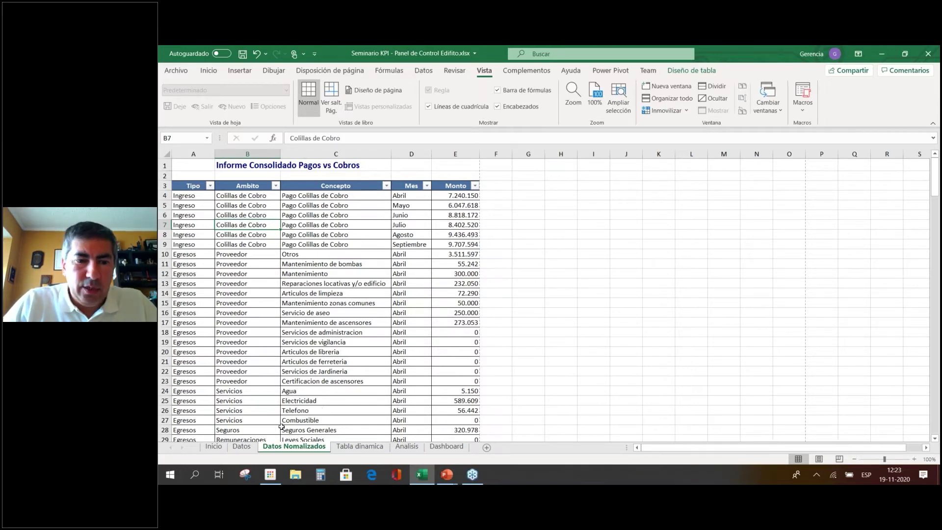
Compare the month headers across the Datos sheet with the Mes column on the Datos Nomalizados sheet.
{"action": "left_click", "coordinate": [243, 447]}
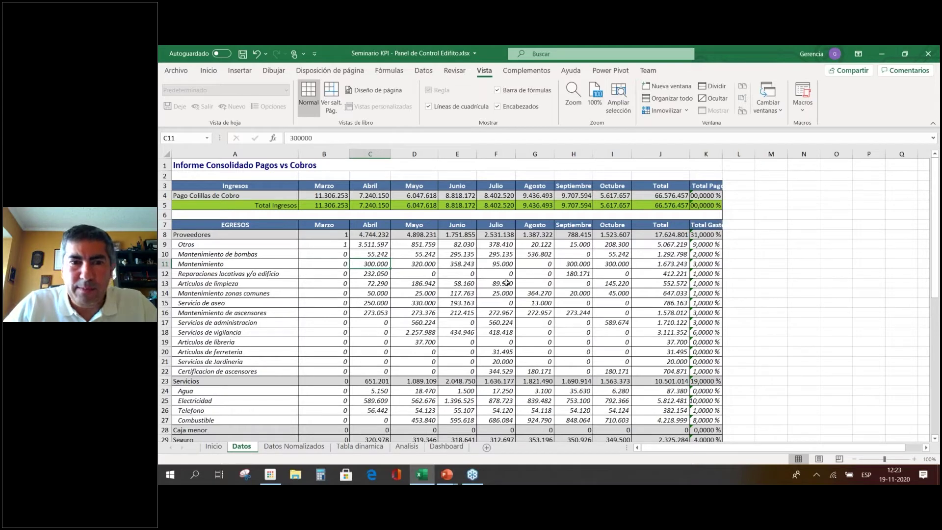
{"action": "left_click", "coordinate": [369, 224]}
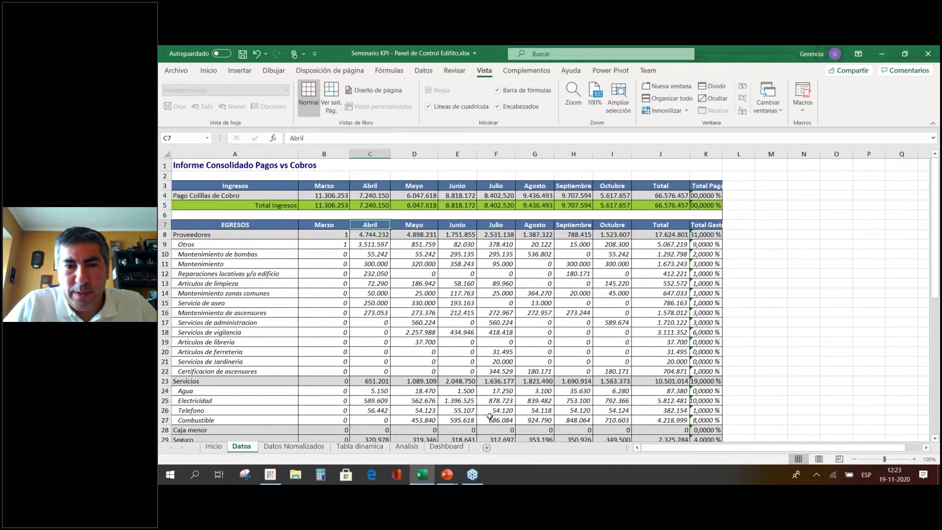
{"action": "left_click", "coordinate": [310, 447]}
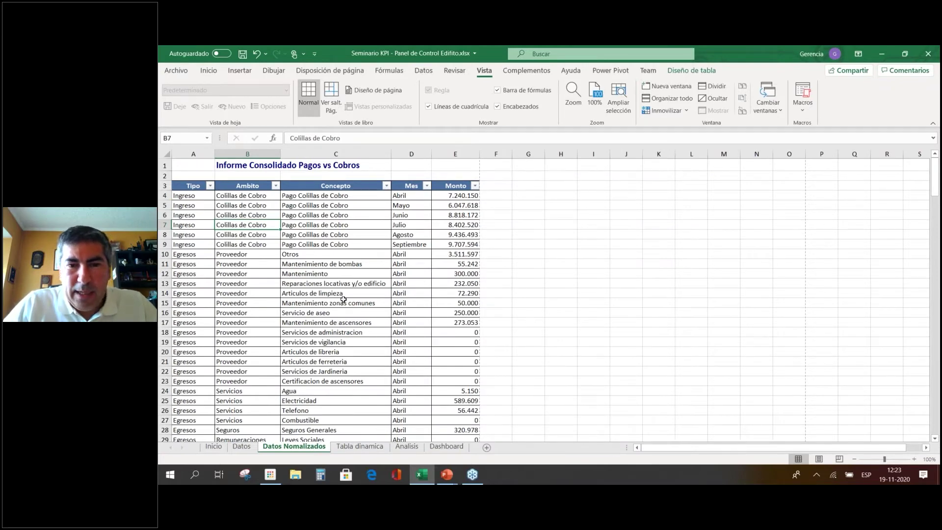
Switch to the slideshow to show the Tablas Normalizados slide, and return to the Excel workbook.
{"action": "key", "text": "alt+Tab"}
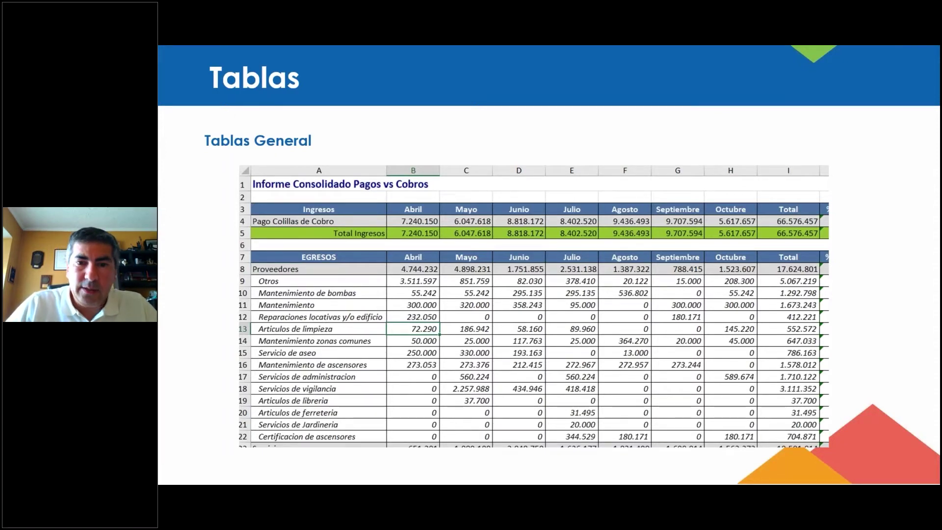
{"action": "key", "text": "Right"}
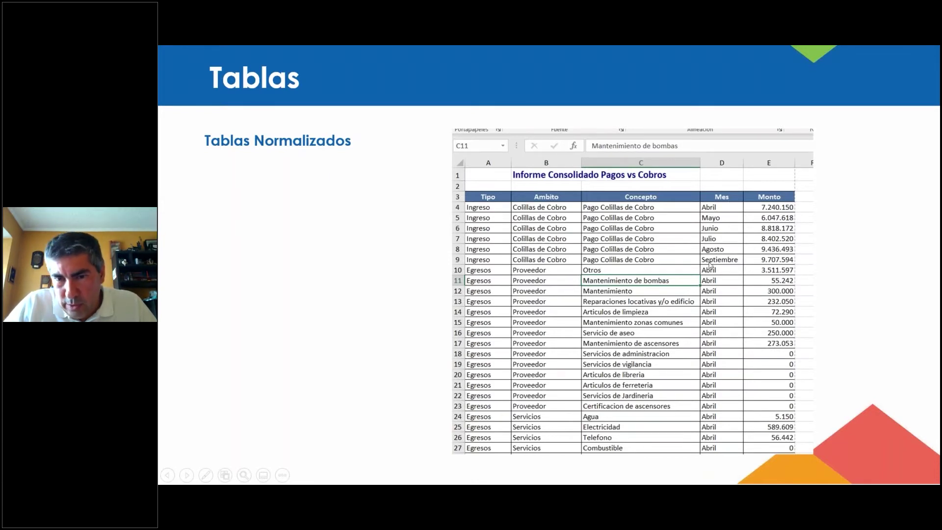
{"action": "left_click", "coordinate": [662, 294]}
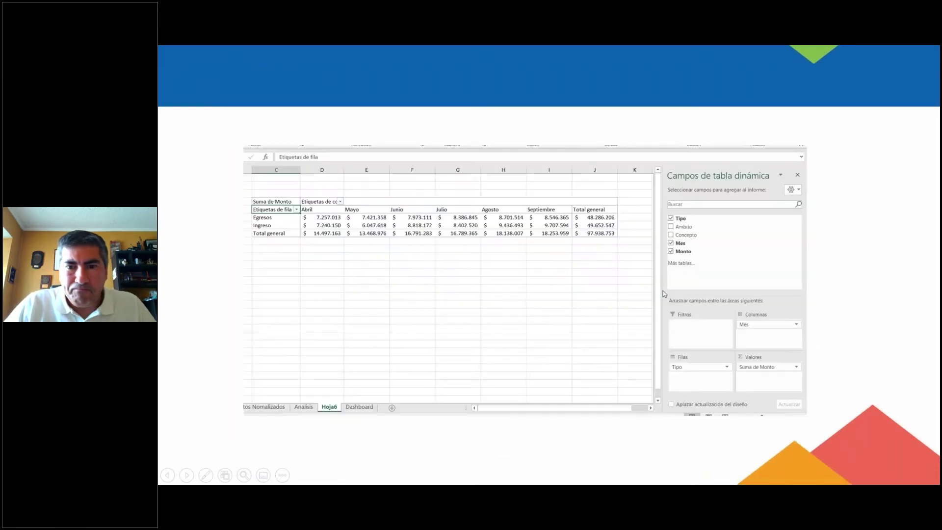
{"action": "key", "text": "Left"}
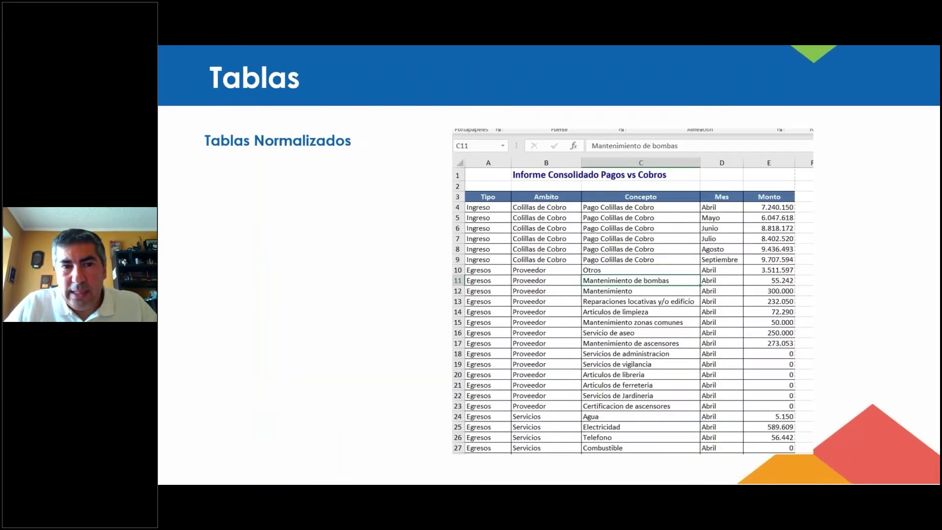
{"action": "key", "text": "alt+Tab"}
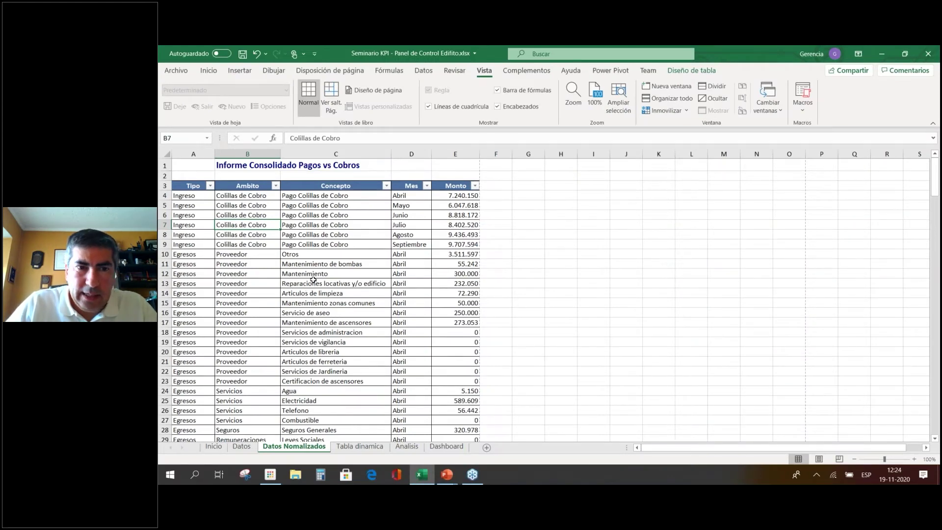
View the Tabla dinamica sheet, and select the entire normalised table with its headers (A3:E207) on the Datos Nomalizados sheet.
{"action": "left_click", "coordinate": [367, 449]}
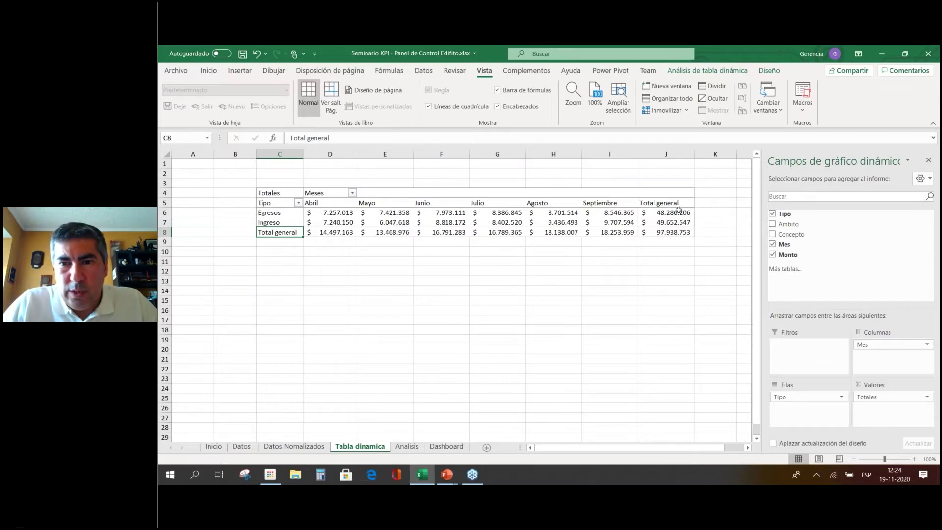
{"action": "left_click", "coordinate": [304, 449]}
{"action": "left_click", "coordinate": [190, 189]}
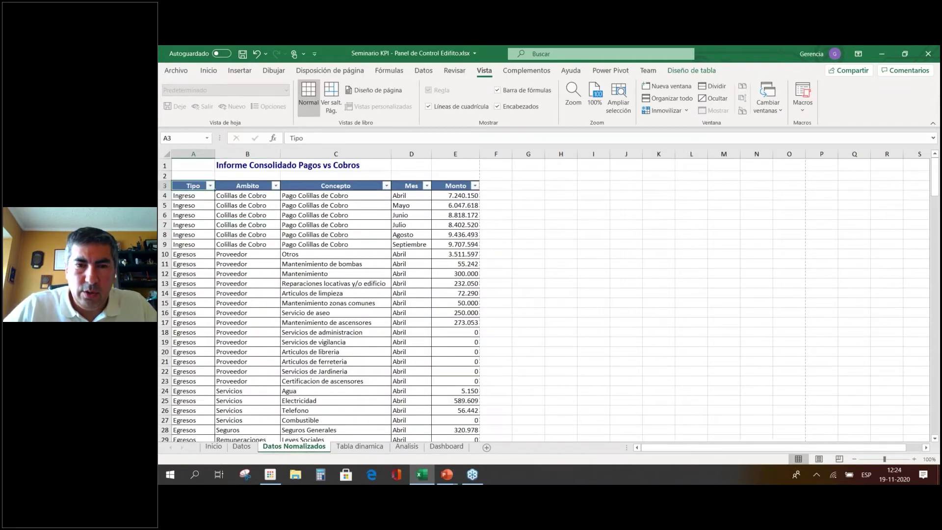
{"action": "left_click_drag", "start_coordinate": [190, 189], "coordinate": [455, 185]}
{"action": "key", "text": "ctrl+shift+Down"}
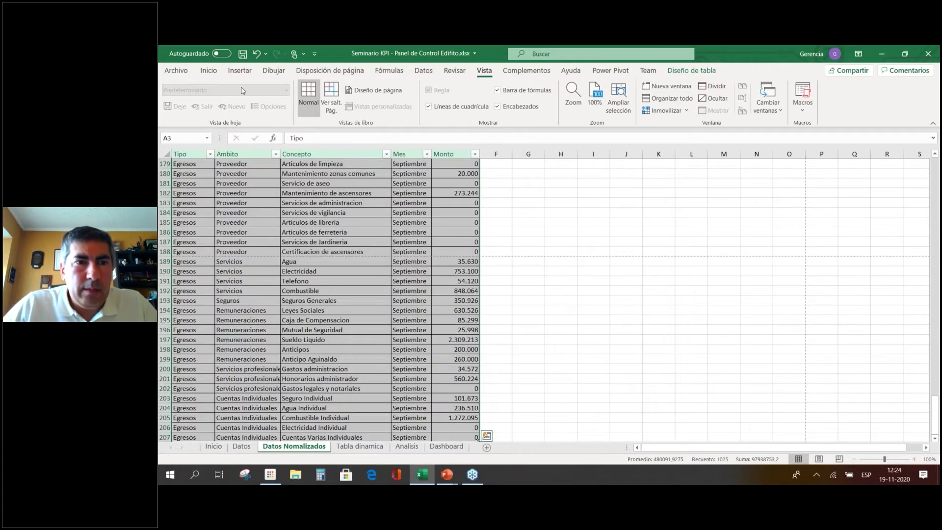
{"action": "left_click", "coordinate": [239, 70]}
{"action": "left_click", "coordinate": [176, 96]}
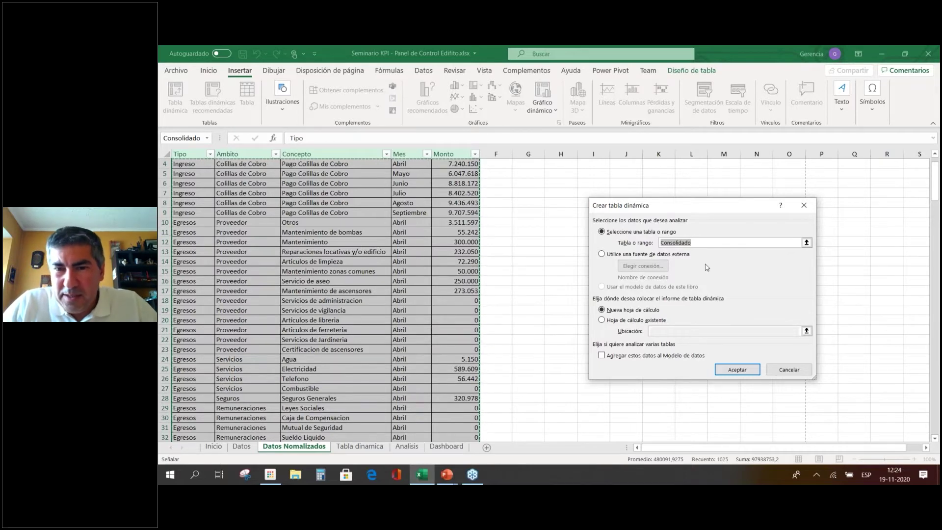
{"action": "left_click", "coordinate": [796, 371]}
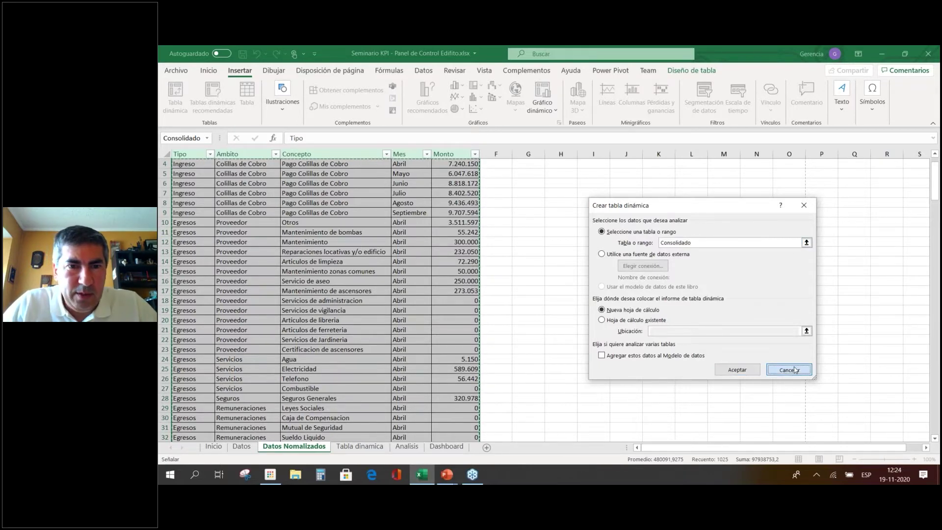
{"action": "left_click", "coordinate": [250, 237]}
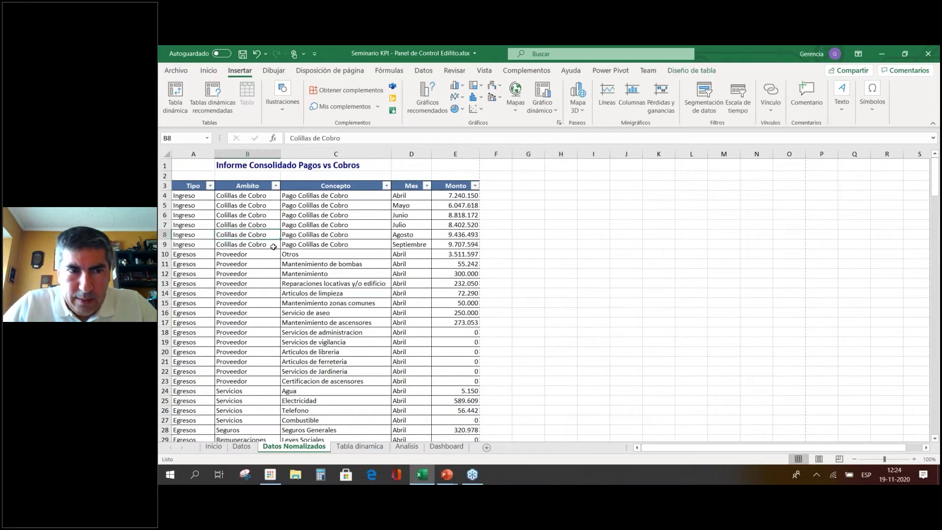
{"action": "left_click", "coordinate": [196, 194]}
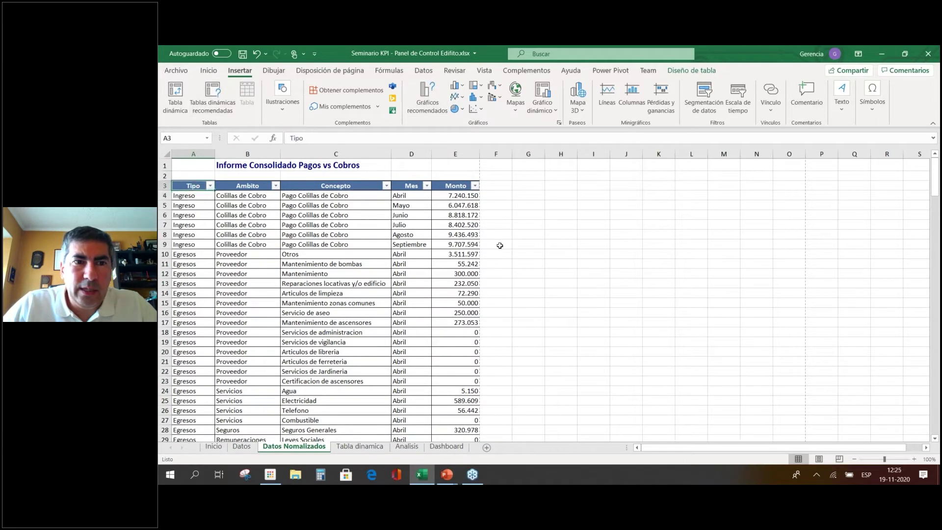
Check the name assigned to the normalised table in its design properties, and look over the table's rows.
{"action": "left_click", "coordinate": [411, 283]}
{"action": "left_click", "coordinate": [704, 72]}
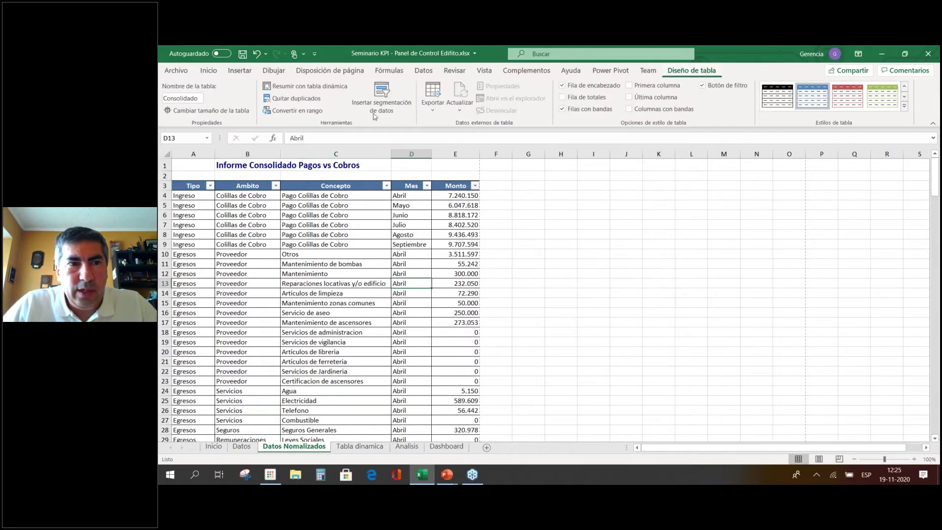
{"action": "left_click_drag", "start_coordinate": [163, 98], "coordinate": [184, 98]}
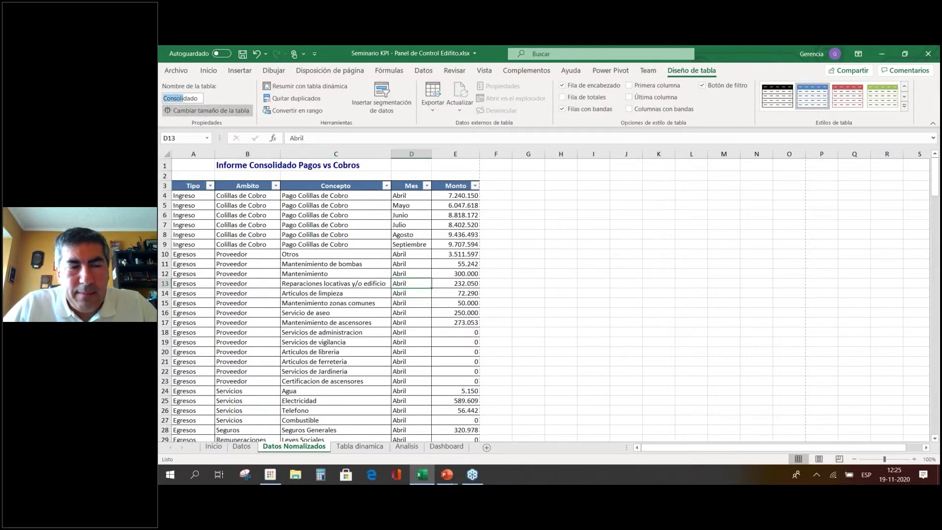
{"action": "left_click", "coordinate": [196, 98]}
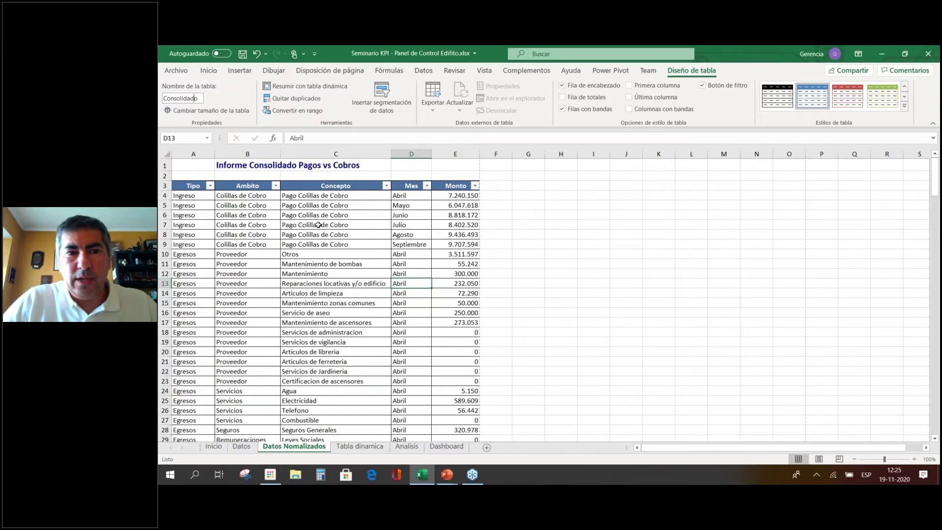
{"action": "left_click", "coordinate": [316, 253]}
{"action": "scroll", "coordinate": [396, 327], "scroll_direction": "down", "scroll_amount": 15}
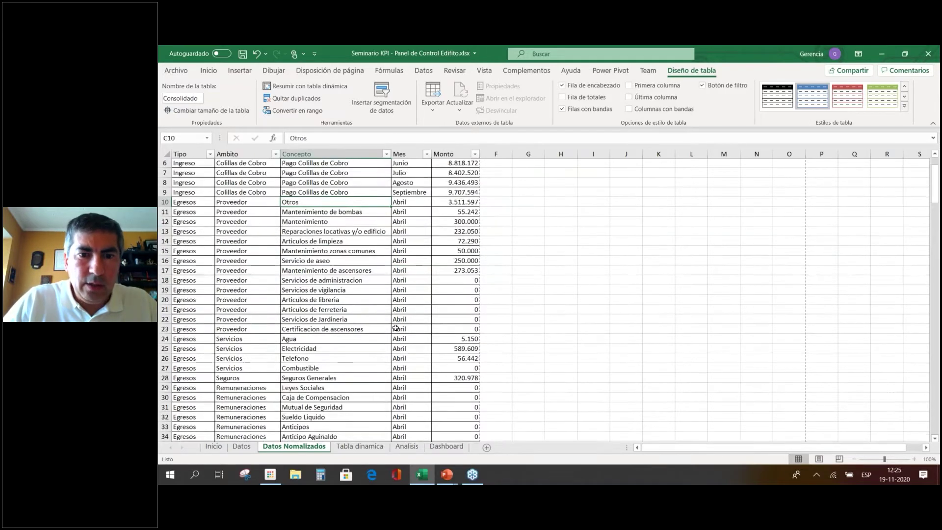
{"action": "scroll", "coordinate": [301, 290], "scroll_direction": "up", "scroll_amount": 15}
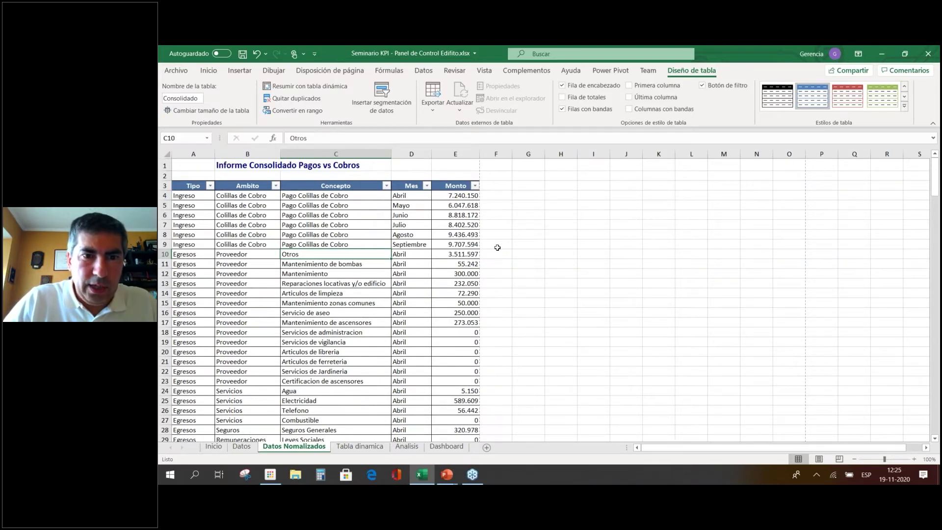
Create a pivot table from the Consolidado table on a new worksheet.
{"action": "left_click", "coordinate": [239, 70]}
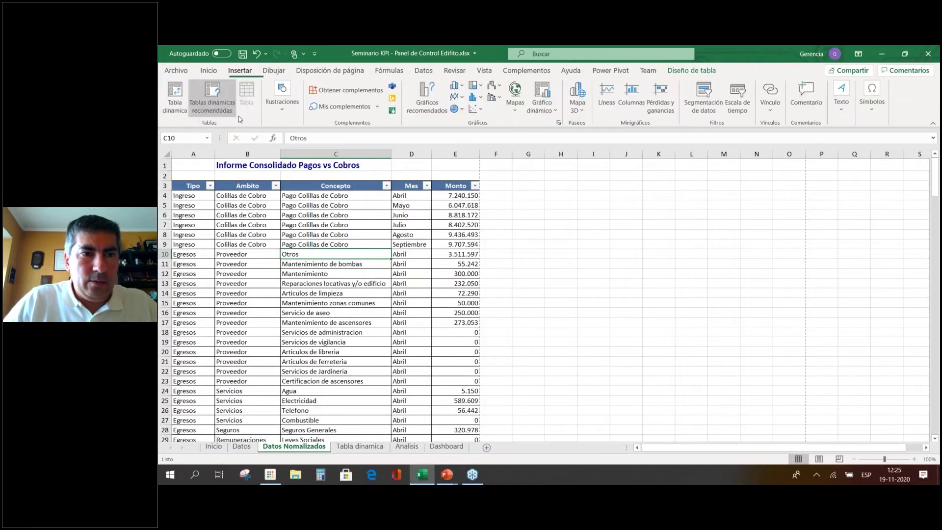
{"action": "left_click", "coordinate": [177, 96]}
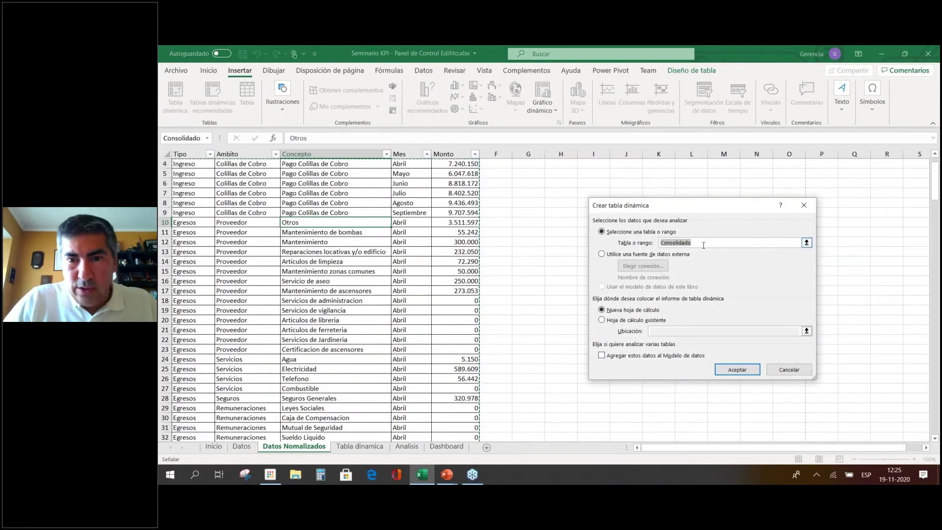
{"action": "left_click", "coordinate": [810, 245]}
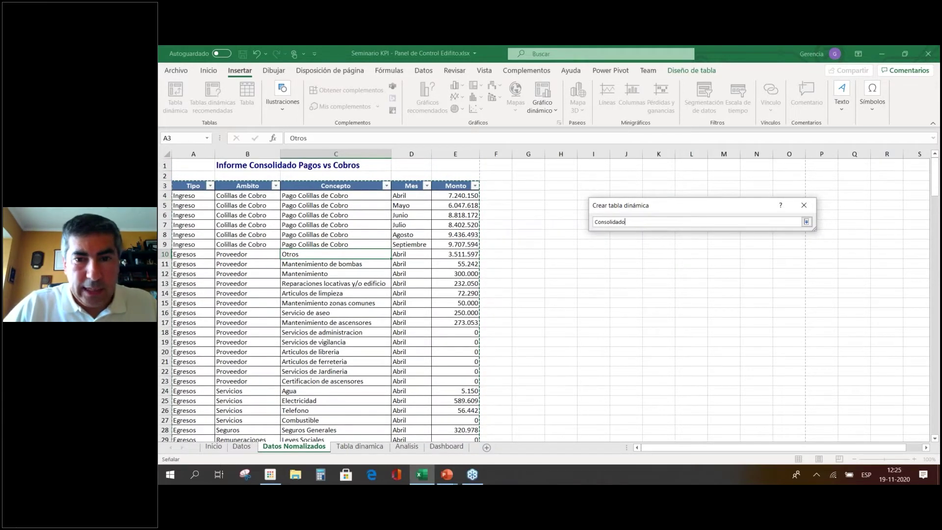
{"action": "key", "text": "Return"}
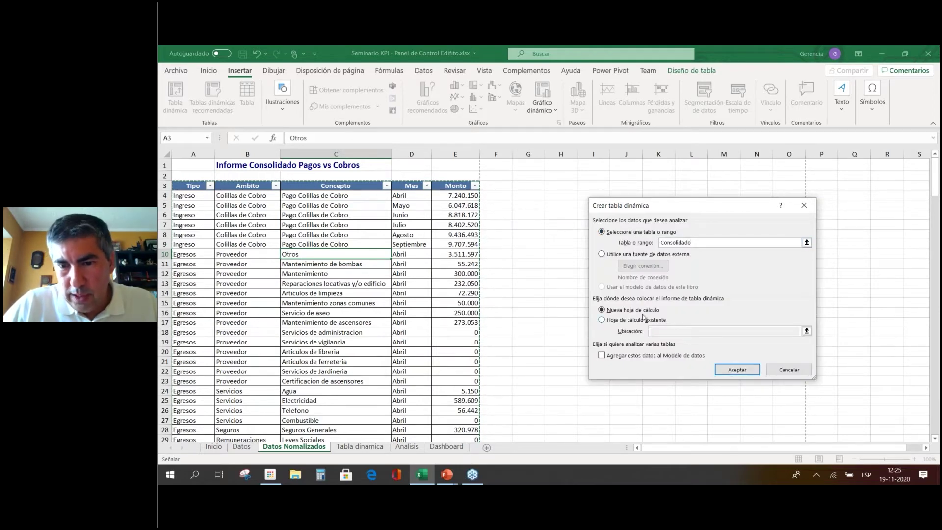
{"action": "left_click", "coordinate": [742, 373]}
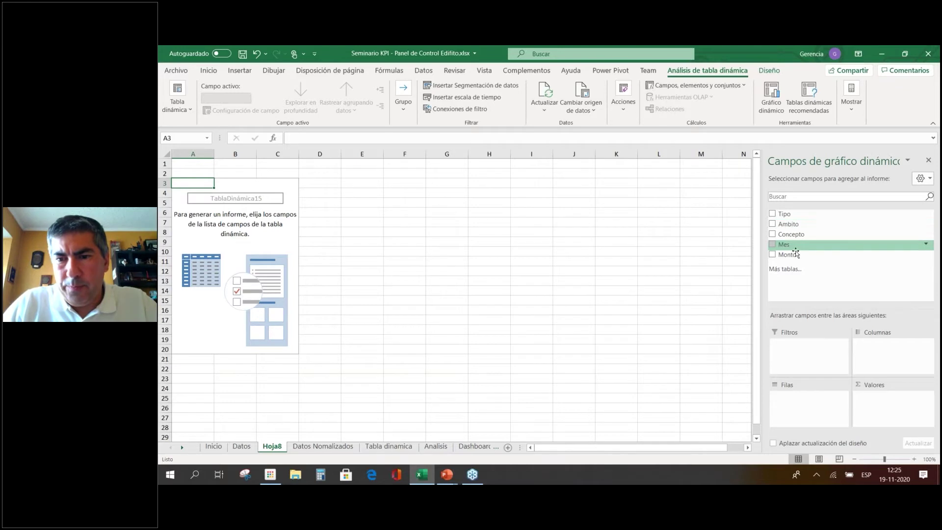
Add Monto to the pivot table as a summed value, and format the amount in accounting format with $ and no decimals.
{"action": "left_click_drag", "start_coordinate": [798, 260], "coordinate": [891, 399]}
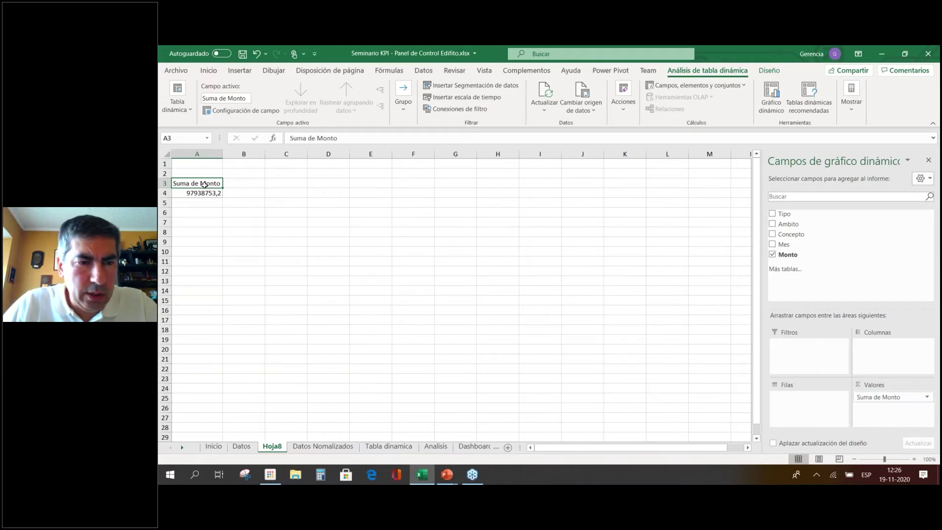
{"action": "mouse_move", "coordinate": [208, 195]}
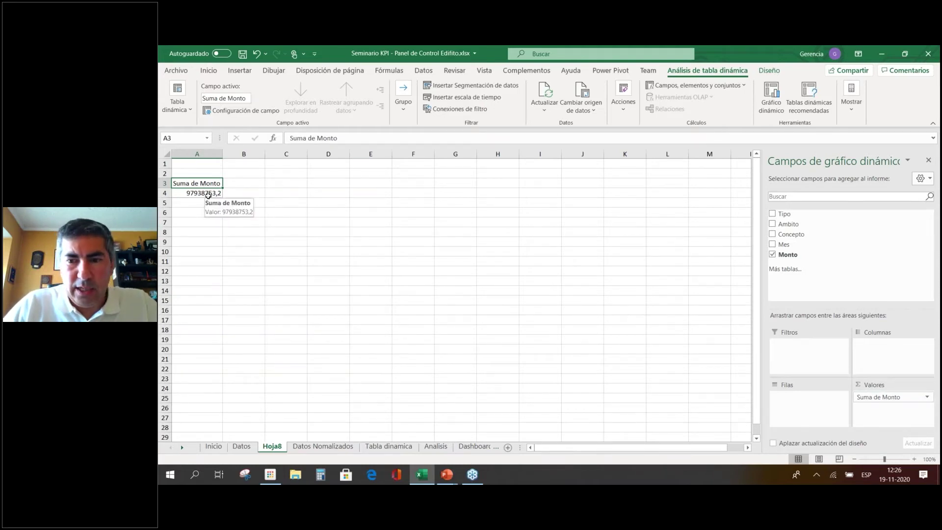
{"action": "left_click", "coordinate": [209, 195]}
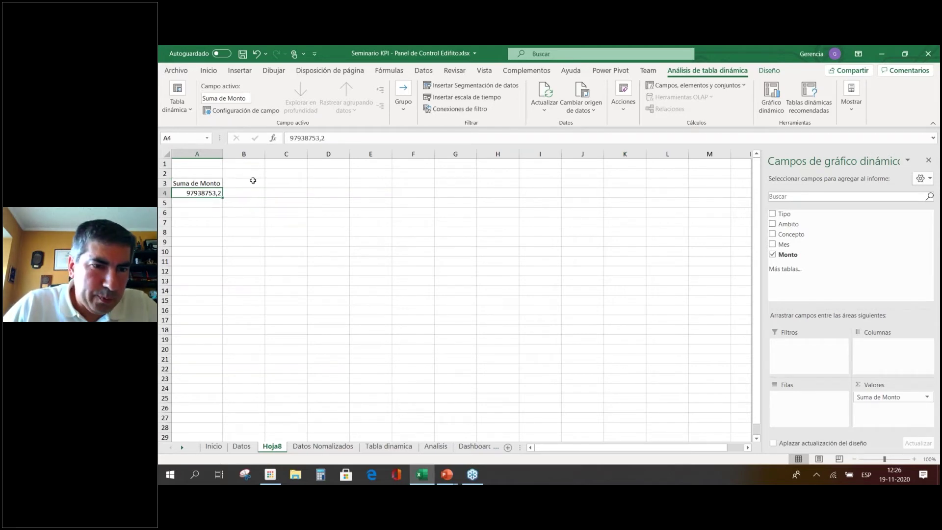
{"action": "left_click", "coordinate": [209, 71]}
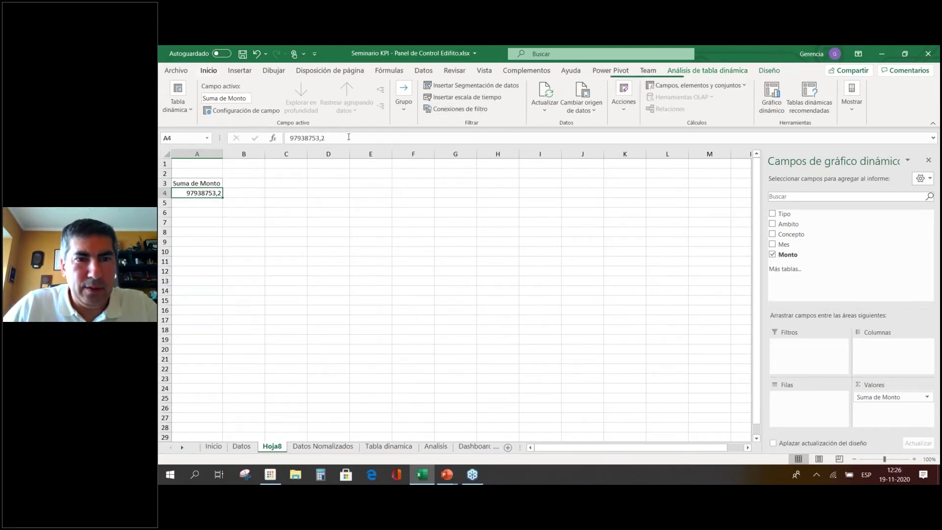
{"action": "left_click", "coordinate": [480, 107]}
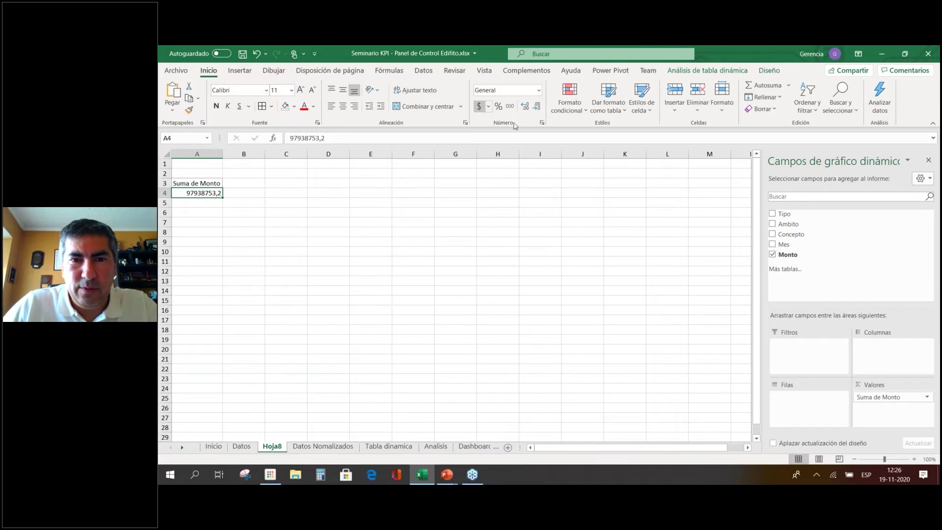
{"action": "left_click", "coordinate": [537, 106]}
{"action": "left_click", "coordinate": [537, 106]}
{"action": "left_click", "coordinate": [406, 187]}
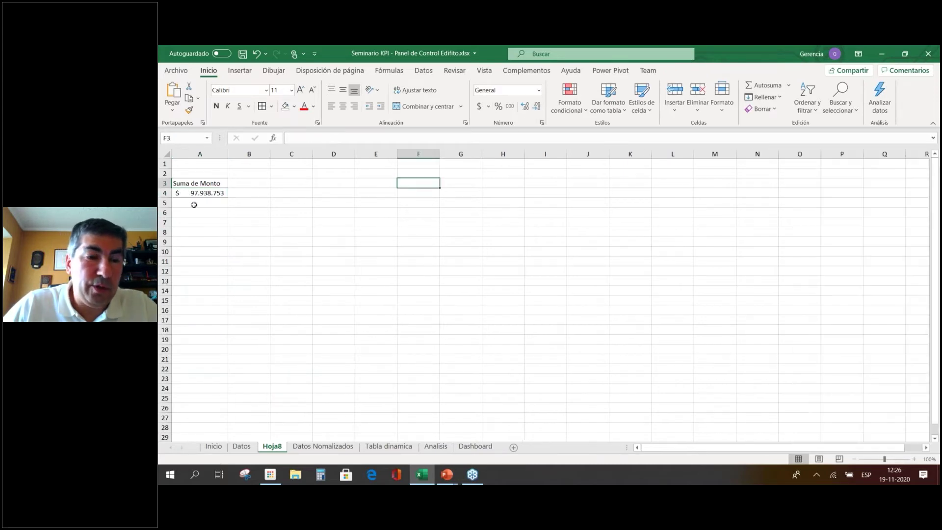
{"action": "left_click", "coordinate": [203, 192]}
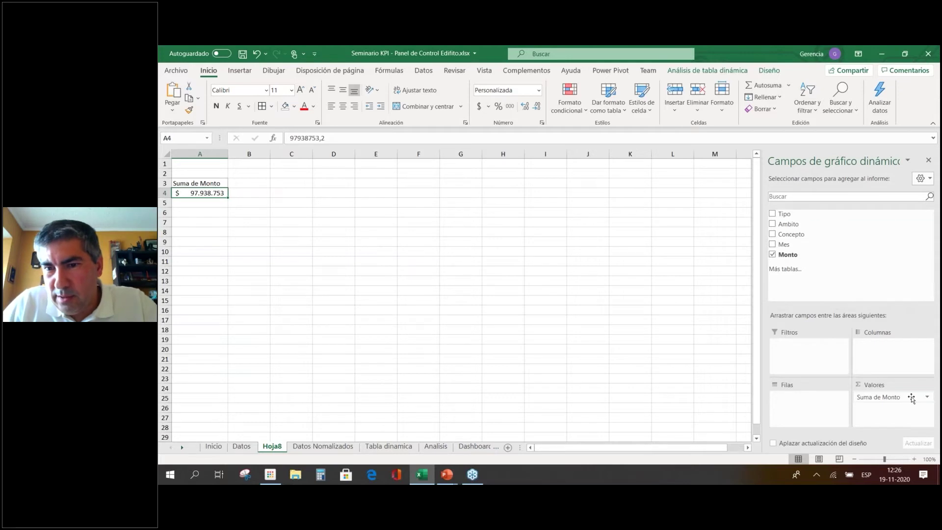
Arrange the pivot table with Tipo as rows and Mes as columns, and narrow column B slightly.
{"action": "left_click_drag", "start_coordinate": [800, 219], "coordinate": [880, 362]}
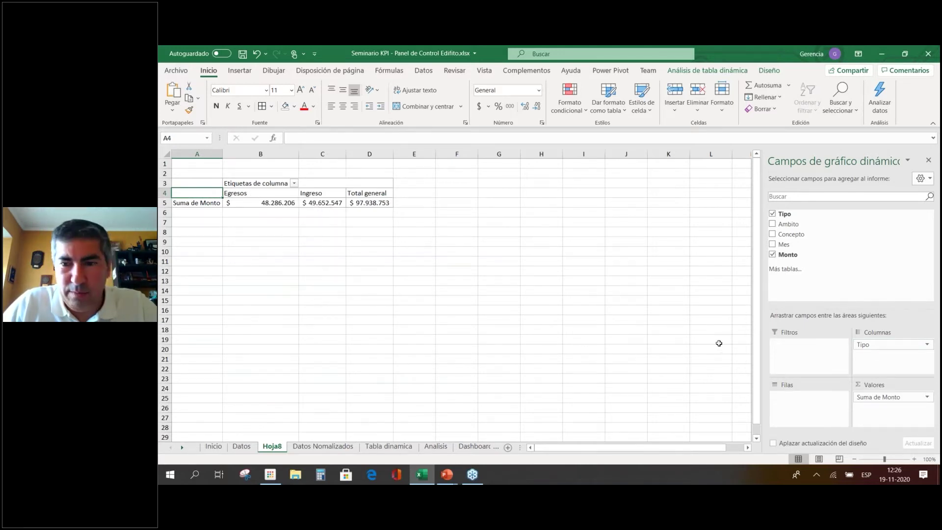
{"action": "left_click_drag", "start_coordinate": [797, 245], "coordinate": [822, 412]}
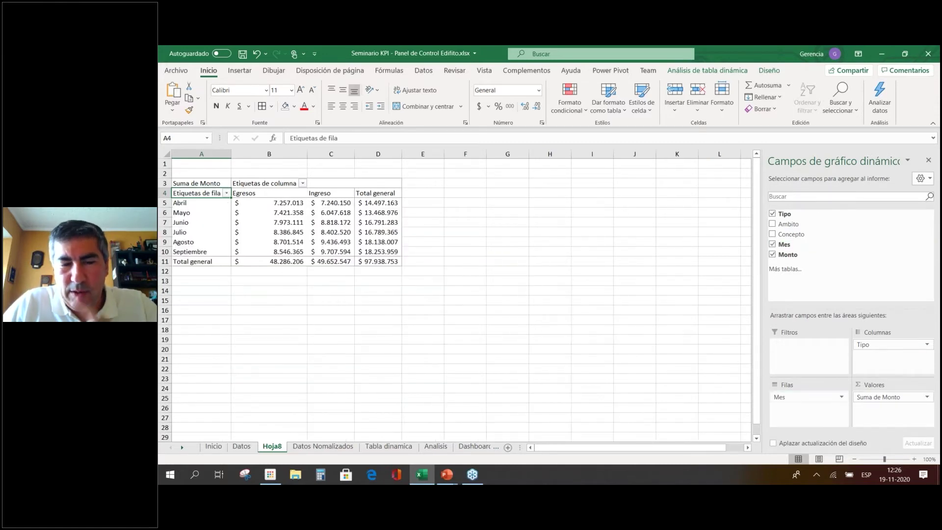
{"action": "mouse_move", "coordinate": [892, 345]}
{"action": "left_mouse_down"}
{"action": "mouse_move", "coordinate": [818, 407]}
{"action": "mouse_move", "coordinate": [820, 419]}
{"action": "mouse_move", "coordinate": [892, 344]}
{"action": "left_mouse_up"}
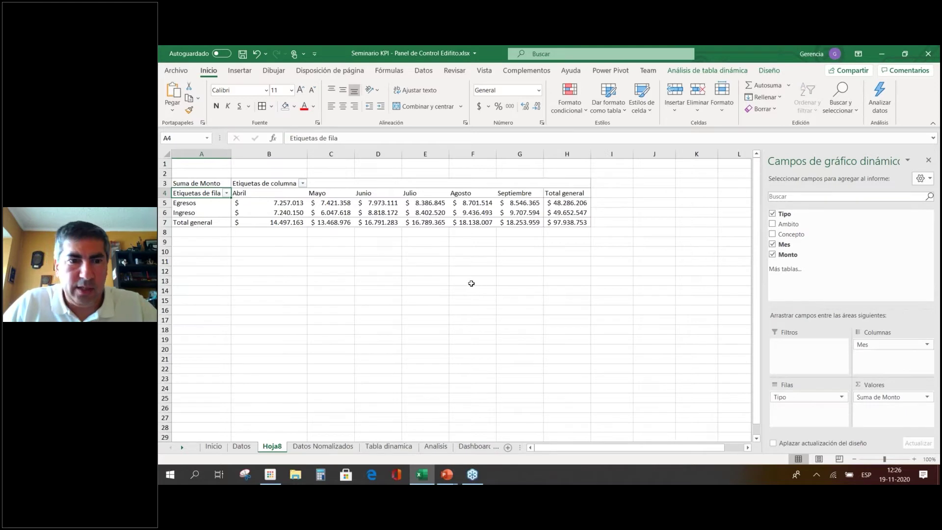
{"action": "left_click_drag", "start_coordinate": [309, 156], "coordinate": [296, 156]}
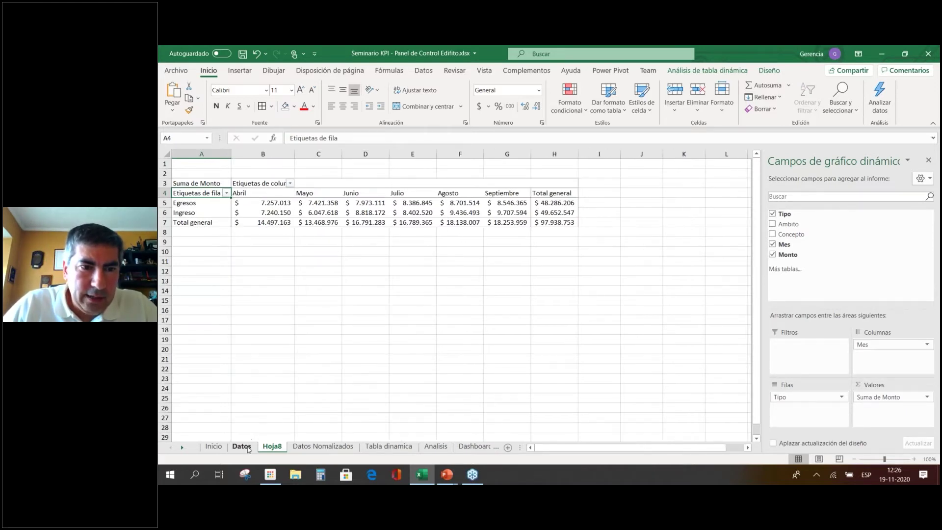
Nest Ambito and Concepto under Tipo in the pivot rows, comparing the layout with the Datos sheet.
{"action": "left_click", "coordinate": [242, 446]}
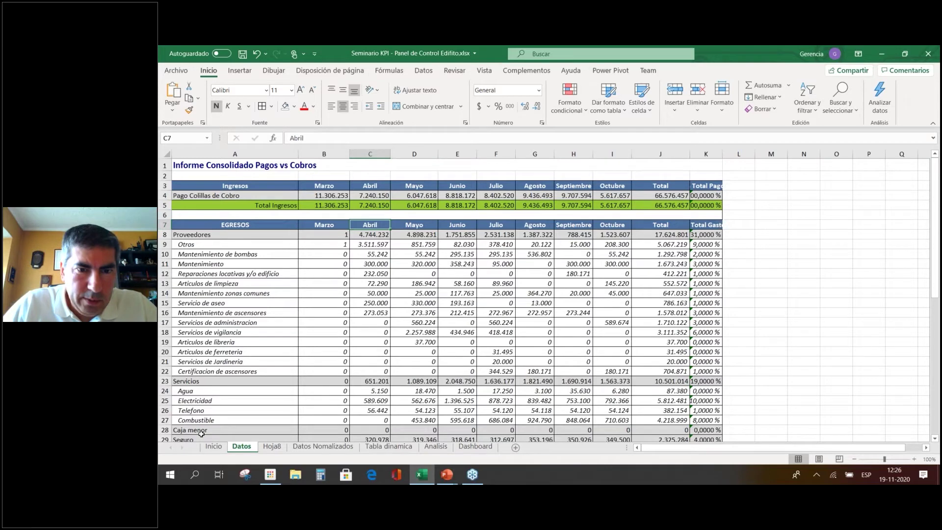
{"action": "left_click", "coordinate": [272, 446]}
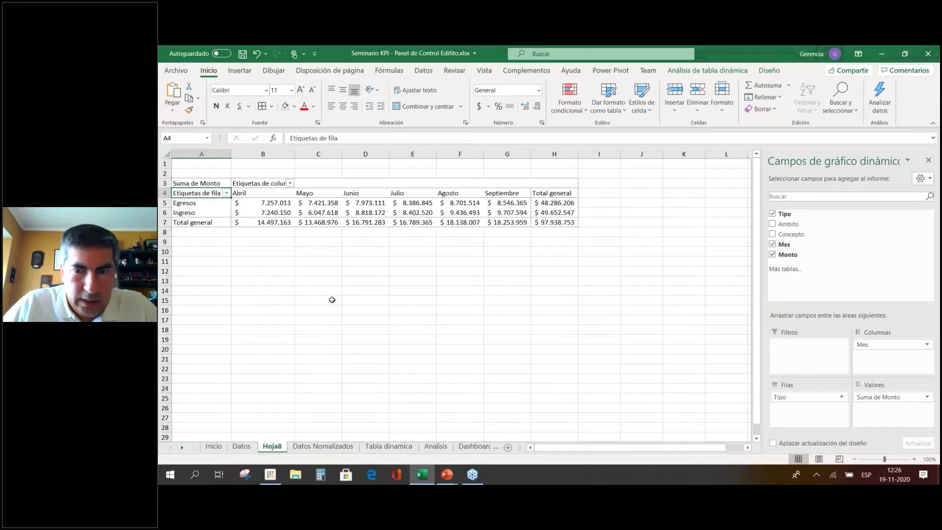
{"action": "left_click_drag", "start_coordinate": [807, 237], "coordinate": [828, 426]}
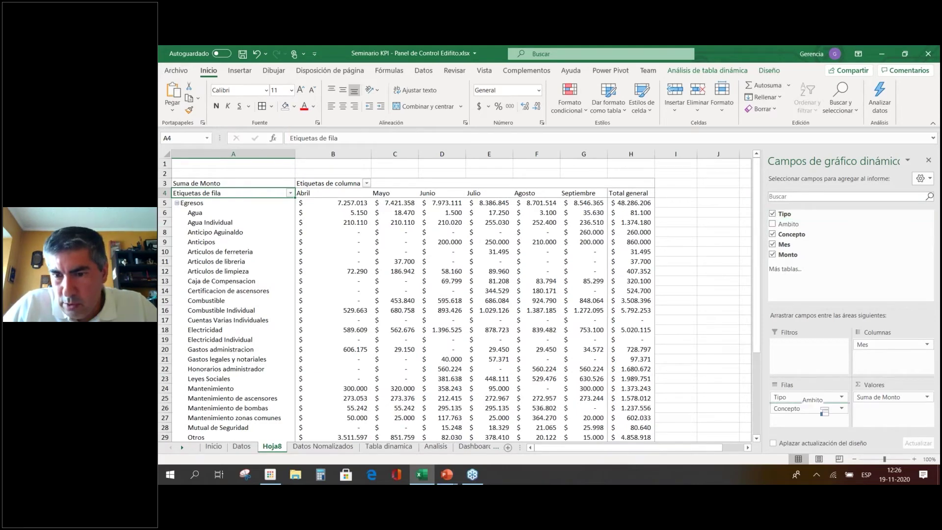
{"action": "left_click_drag", "start_coordinate": [789, 225], "coordinate": [810, 404]}
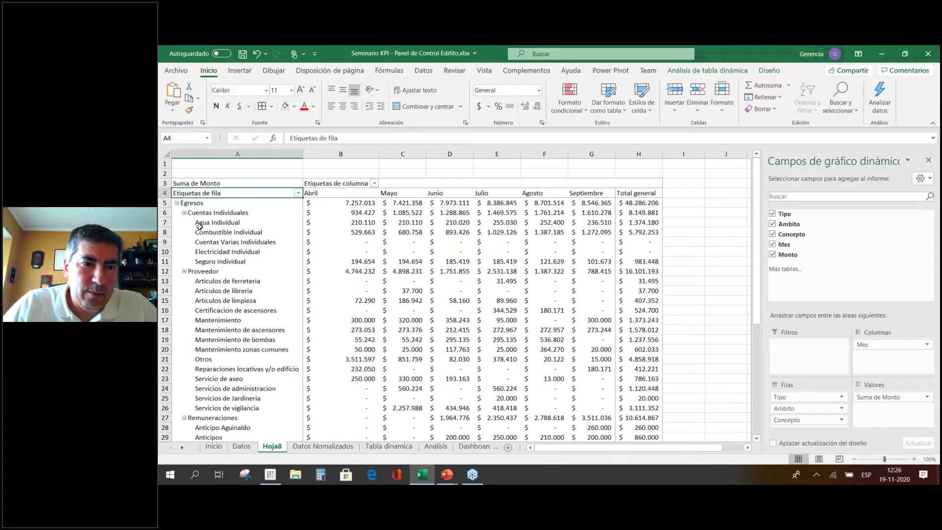
{"action": "left_click", "coordinate": [242, 446]}
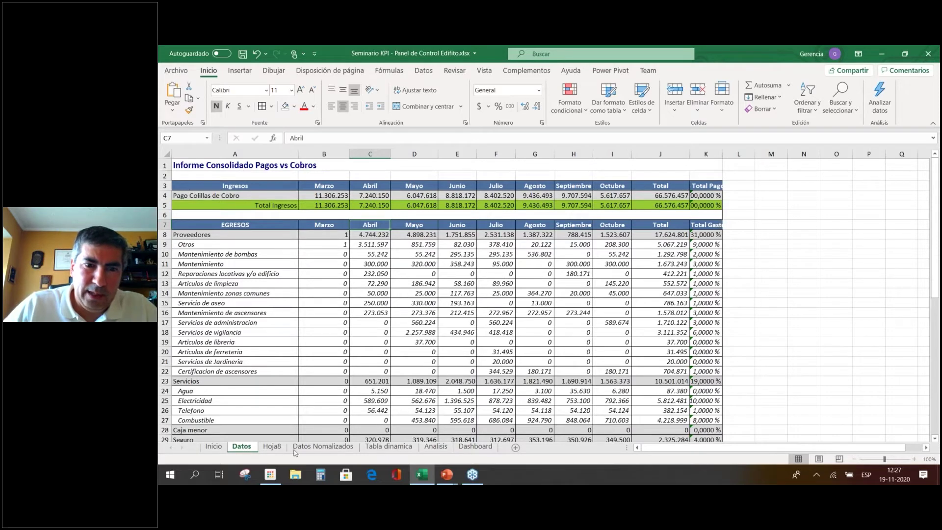
{"action": "left_click", "coordinate": [272, 447]}
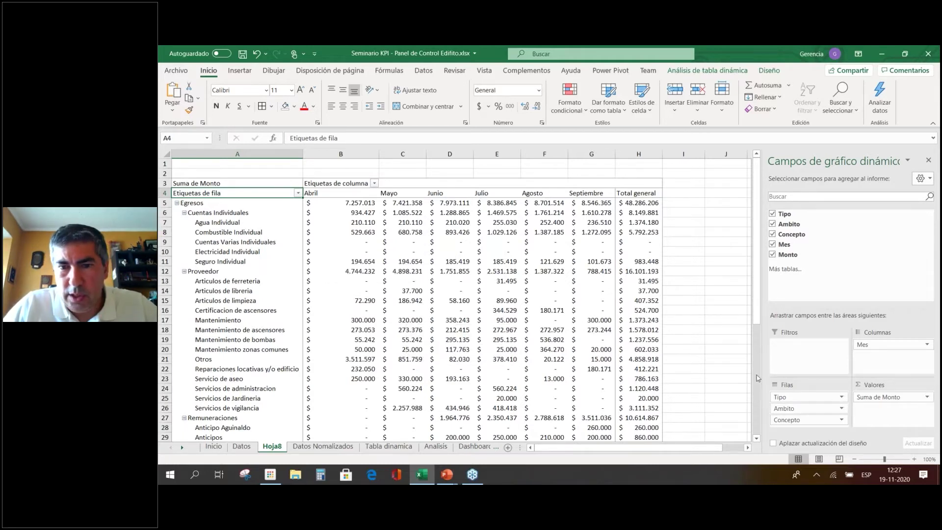
Collapse all the Egresos groups in the pivot table, from Cuentas Individuales through Servicios profesionales.
{"action": "left_click", "coordinate": [185, 215]}
{"action": "left_click", "coordinate": [184, 223]}
{"action": "left_click", "coordinate": [184, 232]}
{"action": "left_click", "coordinate": [184, 242]}
{"action": "left_click", "coordinate": [184, 252]}
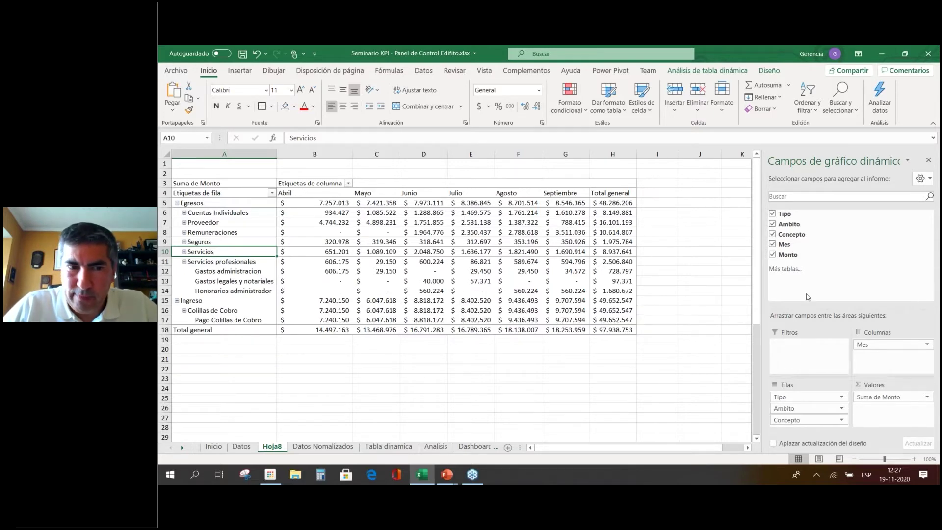
{"action": "left_click", "coordinate": [184, 262]}
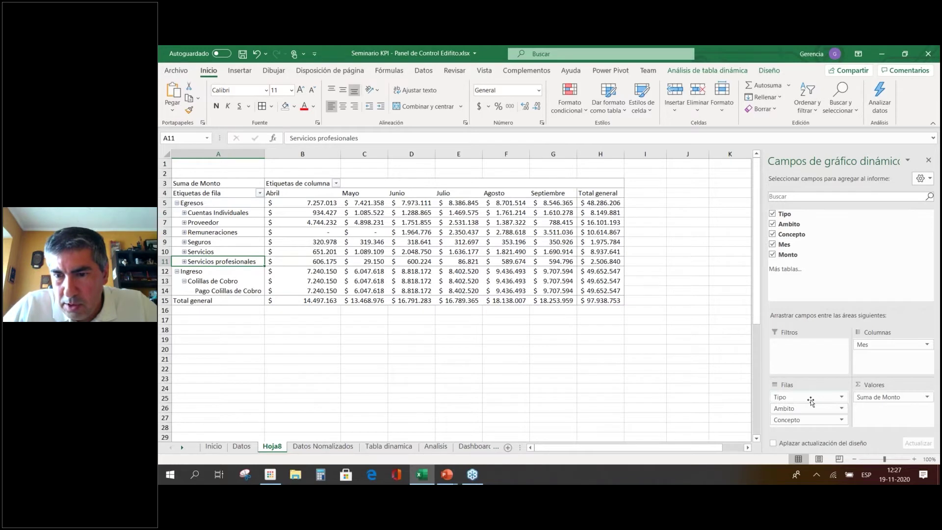
Move Tipo from the pivot rows to the report filter and filter the table to Egresos only.
{"action": "left_click_drag", "start_coordinate": [809, 397], "coordinate": [823, 362]}
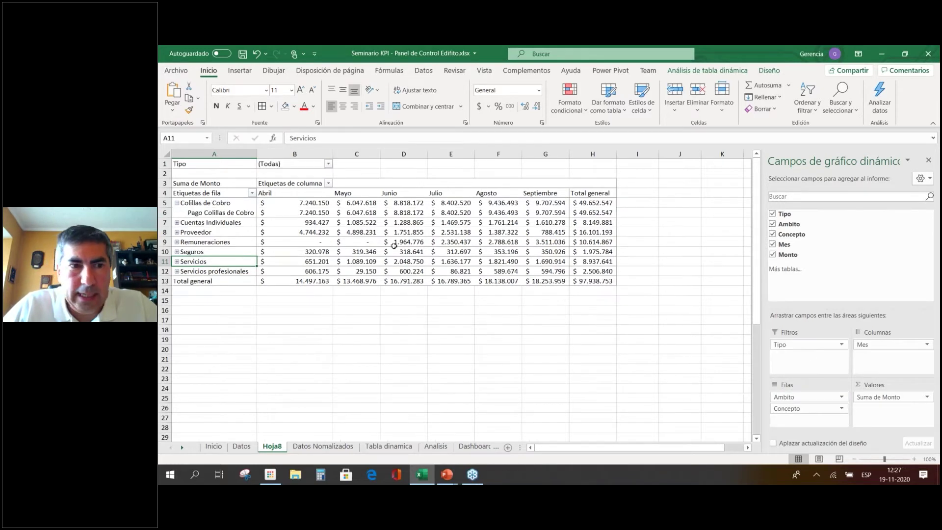
{"action": "left_click", "coordinate": [328, 164]}
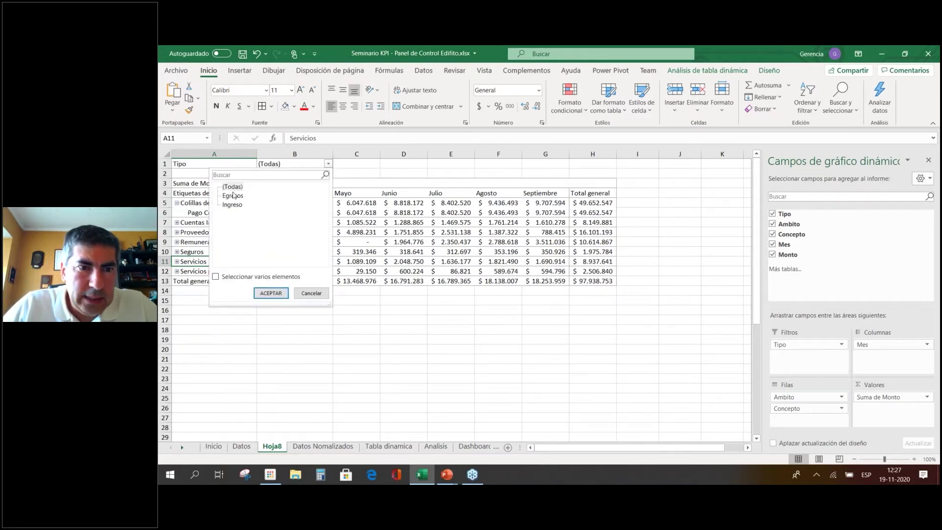
{"action": "left_click", "coordinate": [232, 196]}
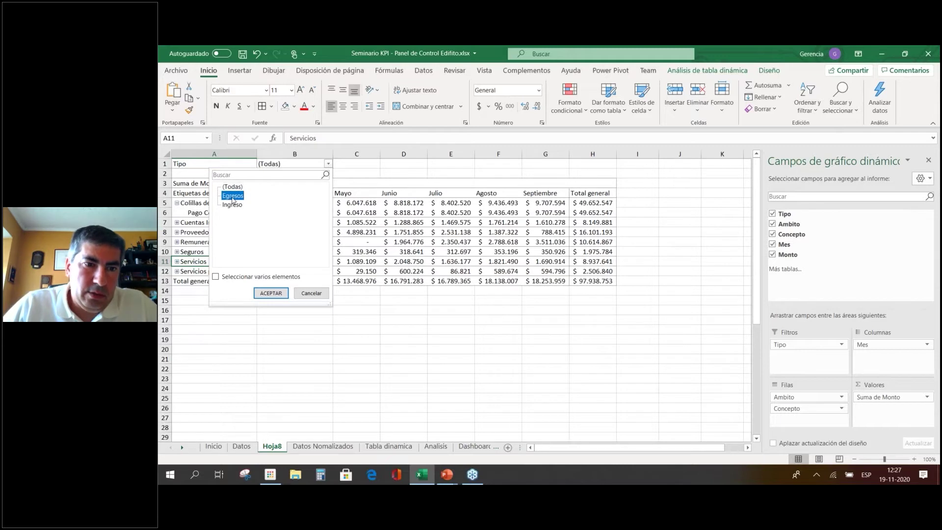
{"action": "left_click", "coordinate": [271, 293]}
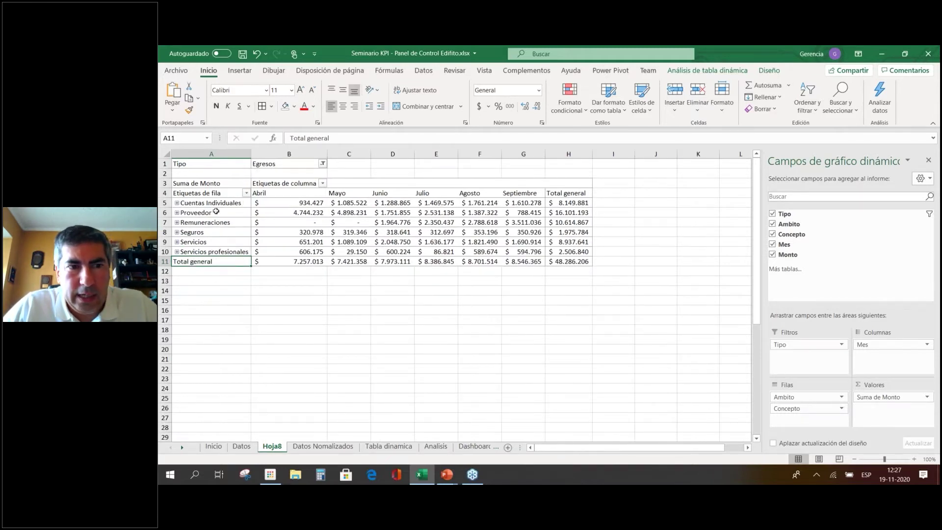
Remove Concepto from the pivot rows, leaving only Ambito, and narrow column B.
{"action": "left_click_drag", "start_coordinate": [815, 409], "coordinate": [902, 299]}
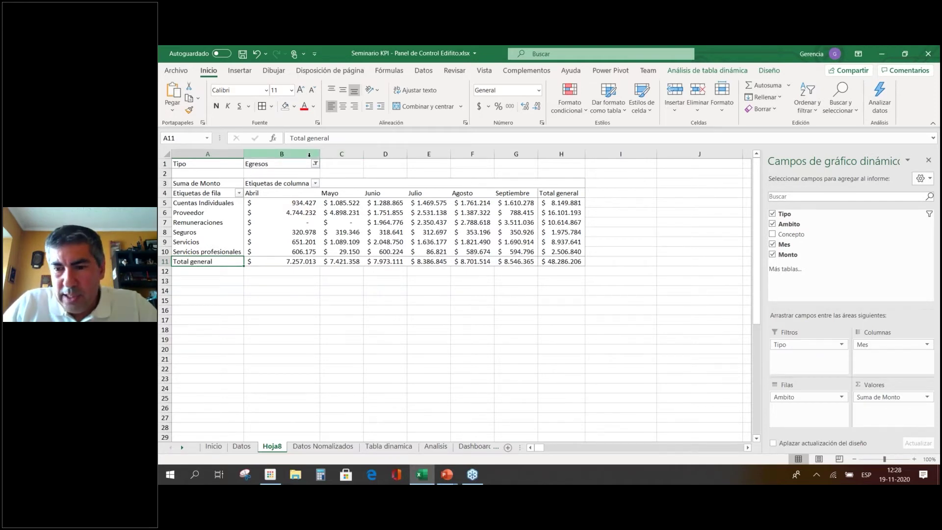
{"action": "mouse_move", "coordinate": [320, 155]}
{"action": "left_mouse_down"}
{"action": "mouse_move", "coordinate": [295, 157]}
{"action": "mouse_move", "coordinate": [303, 158]}
{"action": "left_mouse_up"}
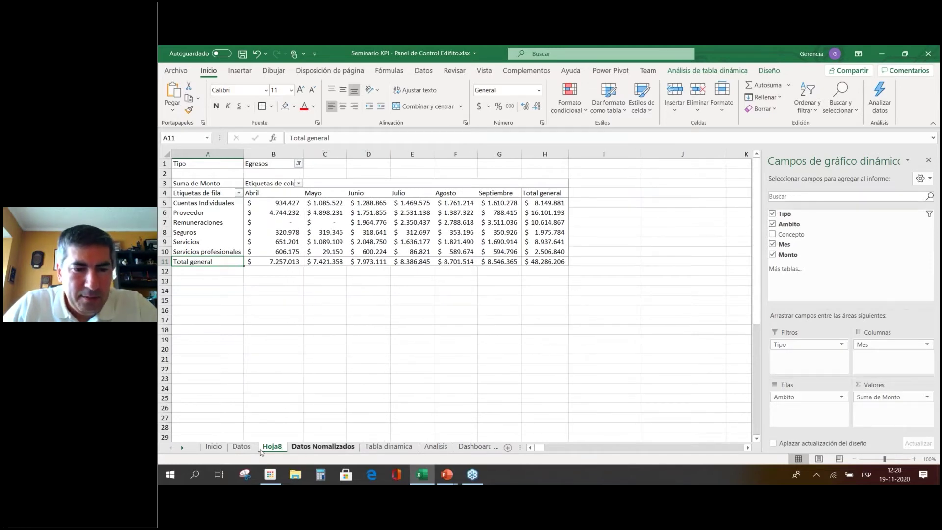
Check the Datos and Datos Nomalizados sheets, and move the Hoja8 sheet between Datos Nomalizados and Tabla dinamica.
{"action": "left_click", "coordinate": [242, 447]}
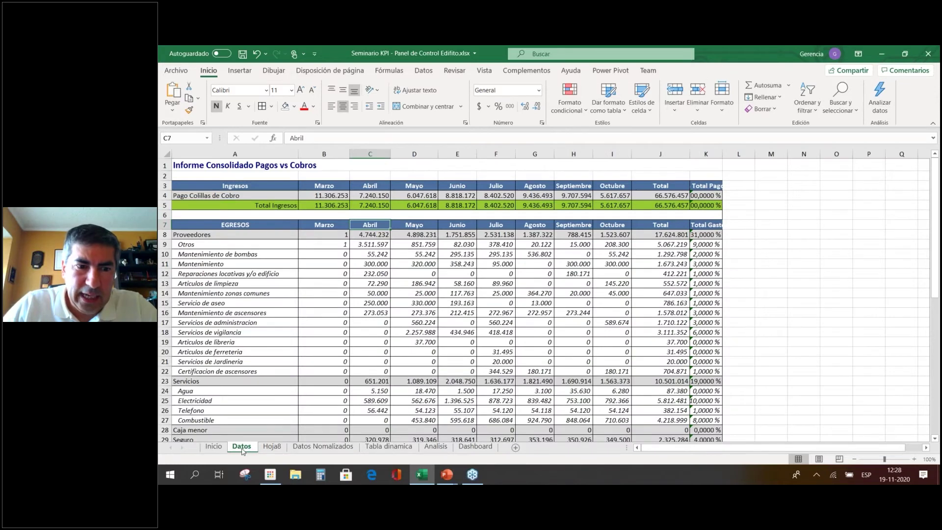
{"action": "left_click", "coordinate": [324, 447]}
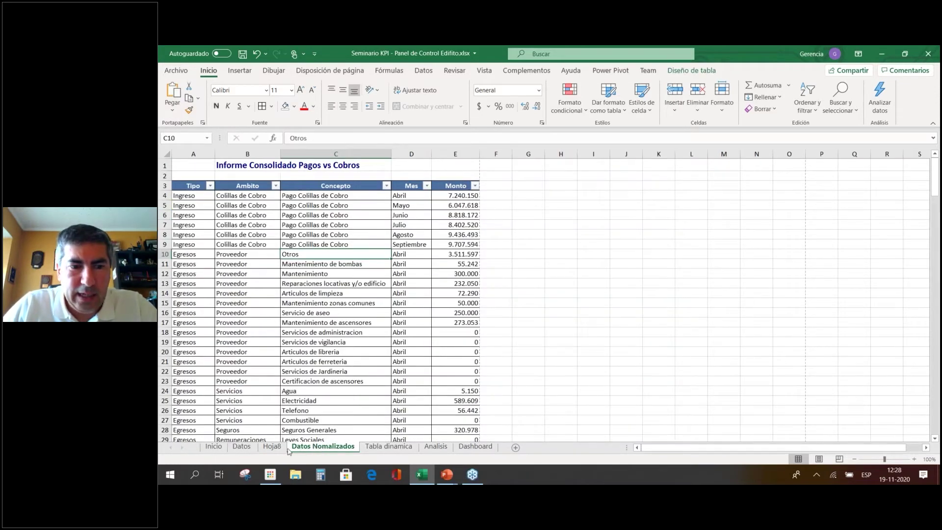
{"action": "left_click_drag", "start_coordinate": [272, 447], "coordinate": [347, 448]}
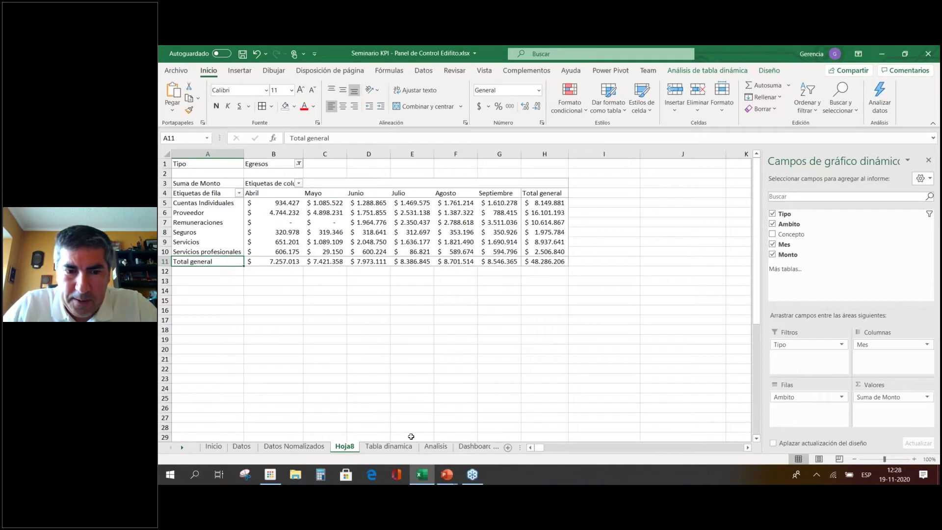
Review the Tabla dinamica sheet and the Ambito Financiero indicators slide in the PowerPoint slide show, returning to the Excel workbook.
{"action": "left_click", "coordinate": [389, 447]}
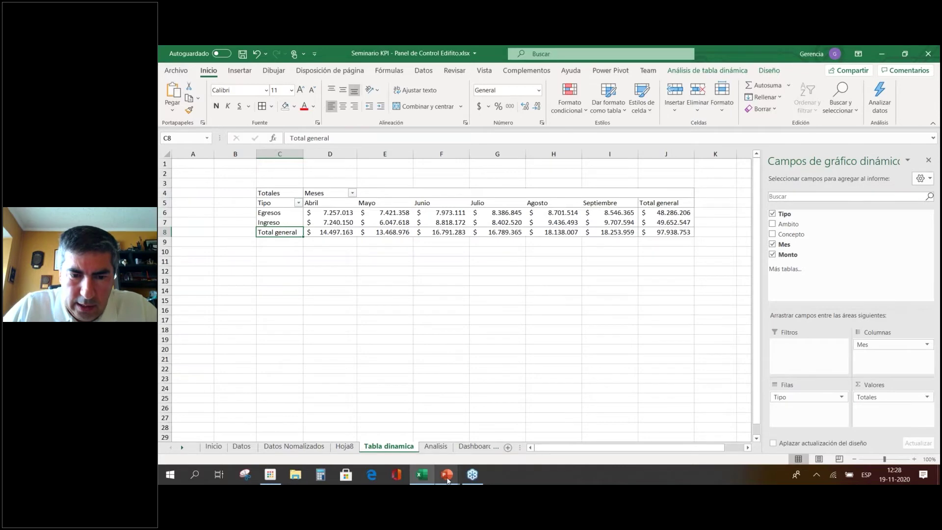
{"action": "mouse_move", "coordinate": [448, 480]}
{"action": "left_click", "coordinate": [459, 422]}
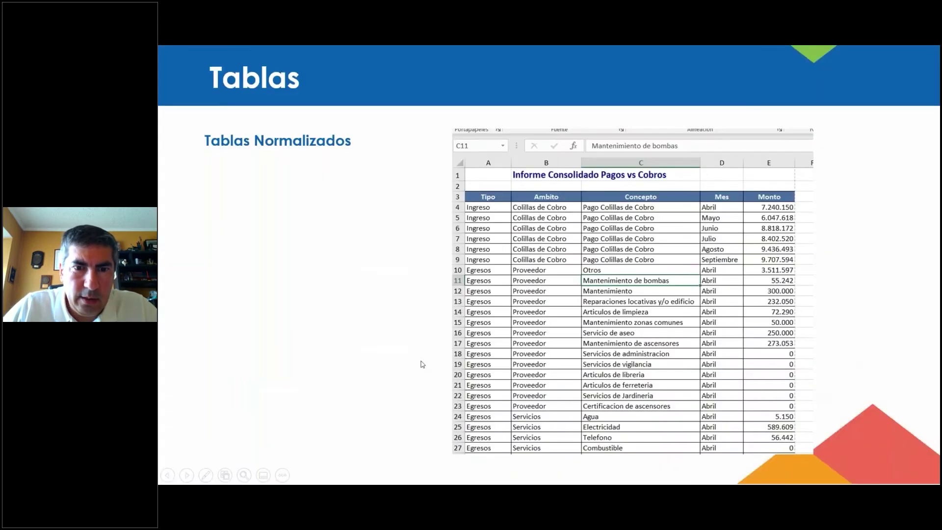
{"action": "scroll", "coordinate": [423, 365], "scroll_direction": "up", "scroll_amount": 3}
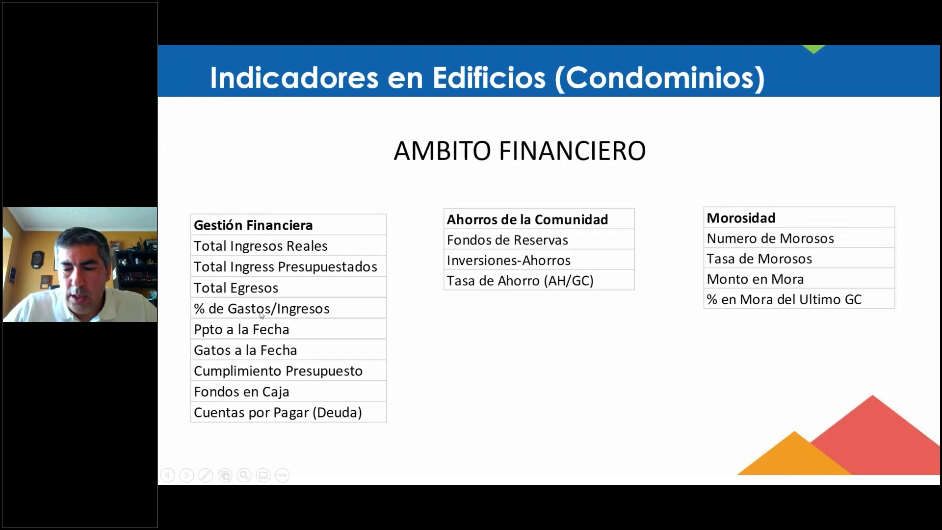
{"action": "key", "text": "alt+Tab"}
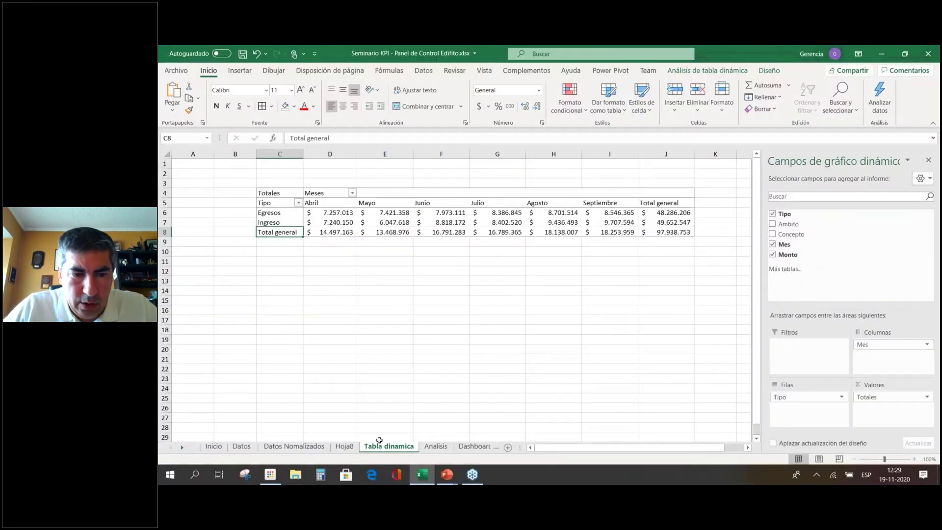
Review the Datos, Datos Nomalizados, Hoja8 and Analisis sheets in turn, and return to Hoja8.
{"action": "left_click", "coordinate": [242, 448]}
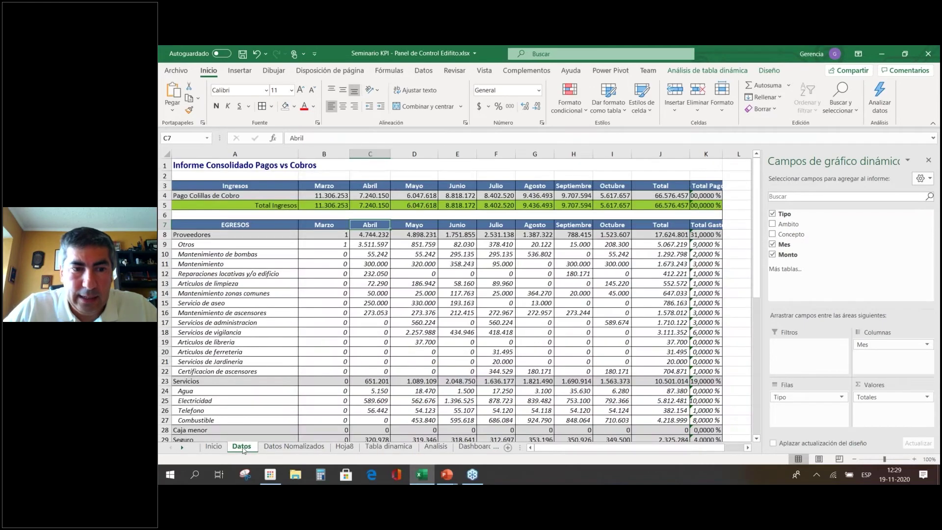
{"action": "left_click", "coordinate": [294, 446]}
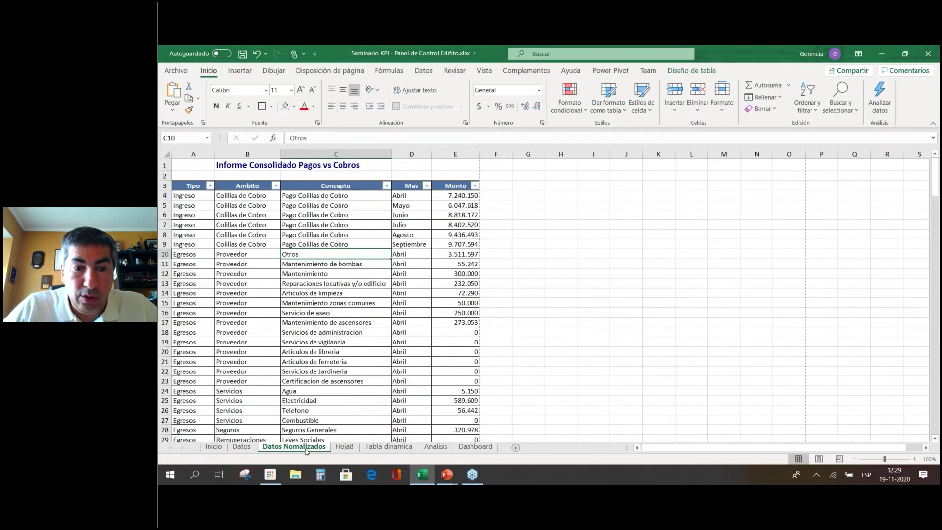
{"action": "left_click", "coordinate": [344, 447]}
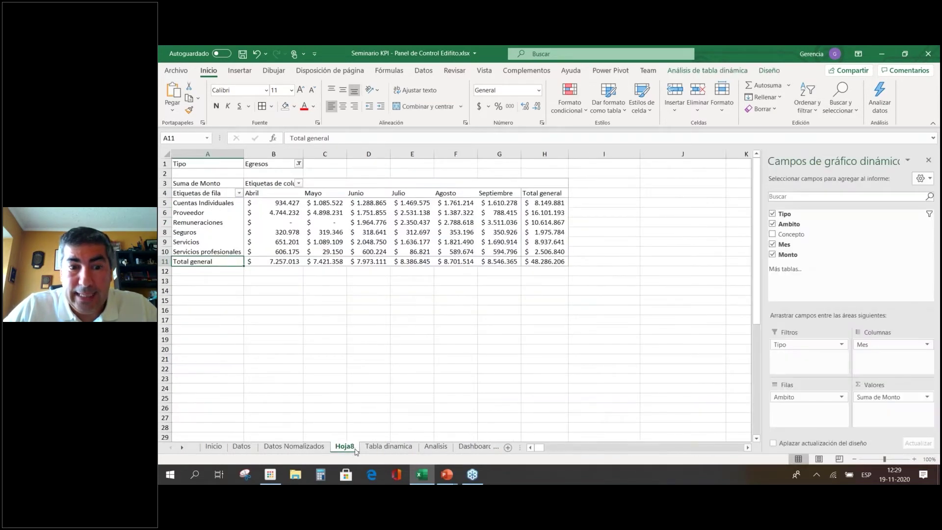
{"action": "left_click", "coordinate": [435, 447]}
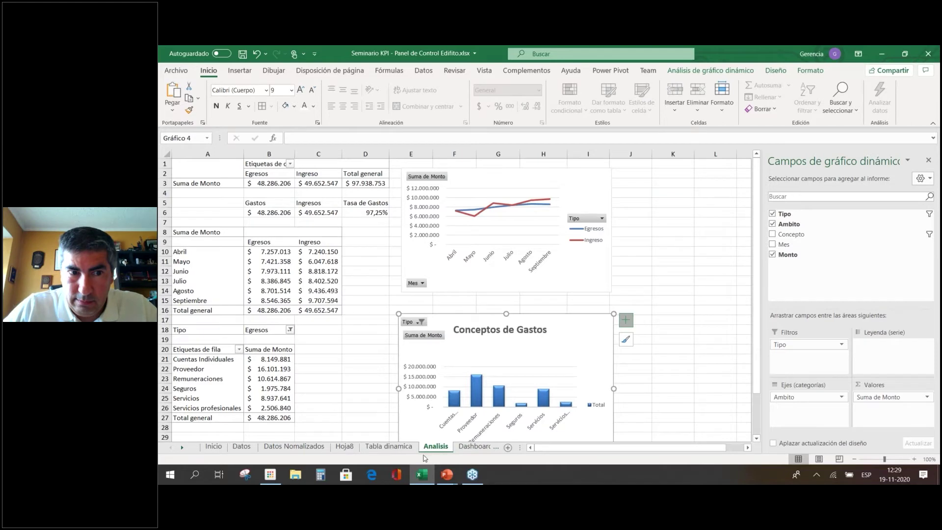
{"action": "left_click", "coordinate": [345, 446]}
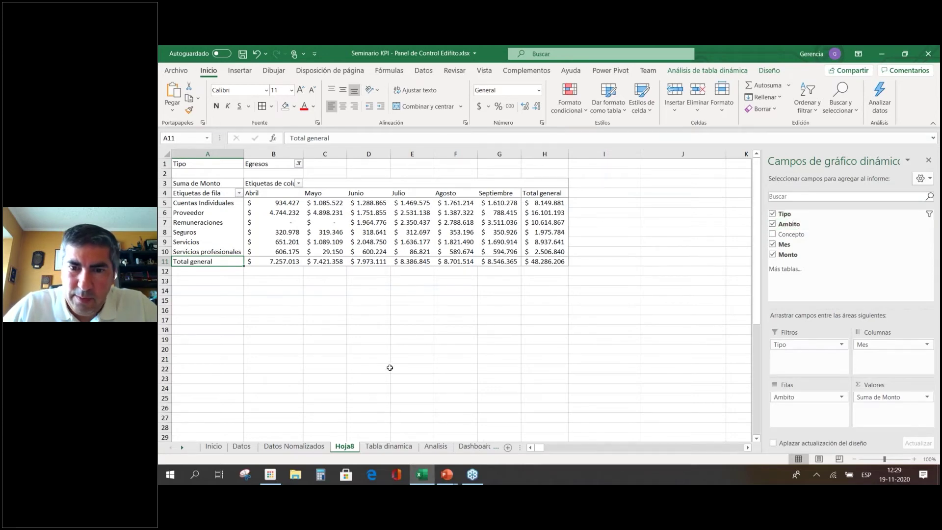
Switch to the PowerPoint slide show and advance from the Ambito Financiero slide to the Panel de Control slide.
{"action": "key", "text": "alt+Tab"}
{"action": "key", "text": "alt+Tab"}
{"action": "key", "text": "alt+Tab"}
{"action": "key", "text": "alt+Tab"}
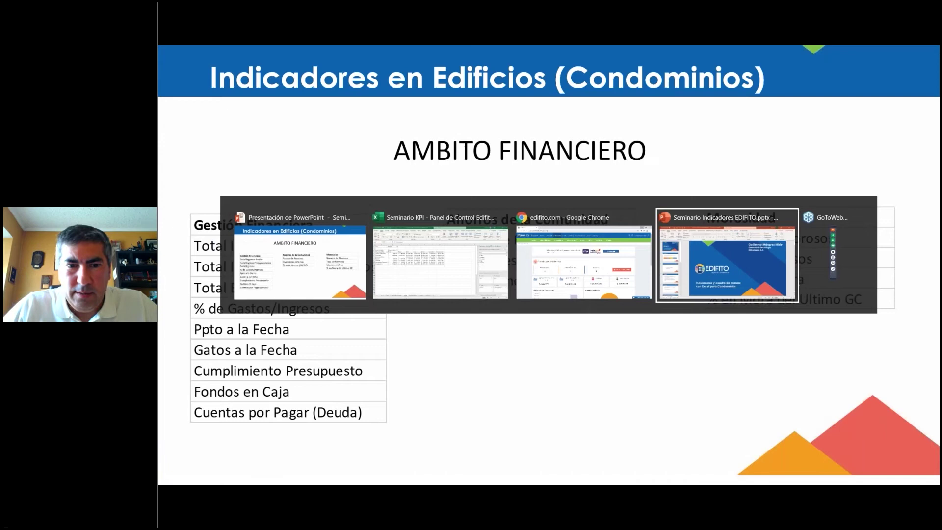
{"action": "key", "text": "alt+Tab"}
{"action": "key", "text": "alt+Tab"}
{"action": "key", "text": "alt+shift+Tab"}
{"action": "key", "text": "Right"}
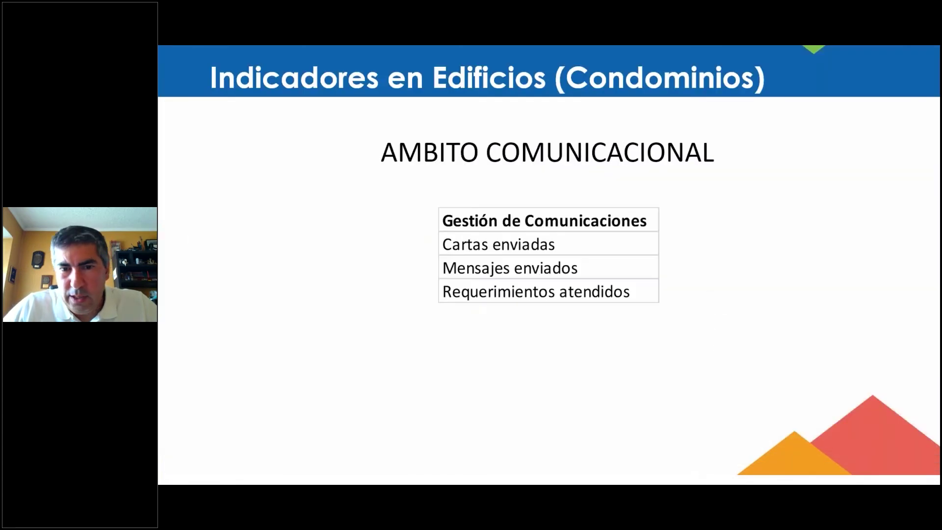
{"action": "key", "text": "Right"}
{"action": "key", "text": "Right"}
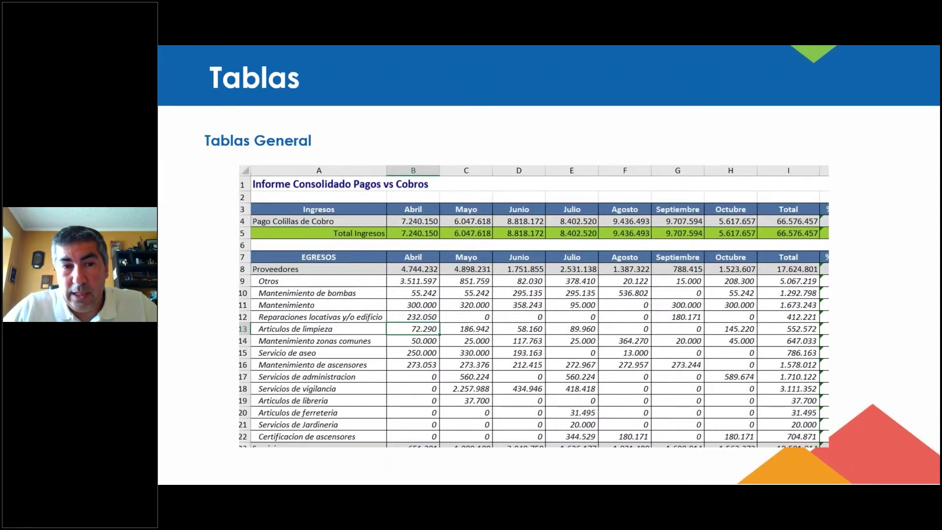
{"action": "key", "text": "Right"}
{"action": "key", "text": "Right"}
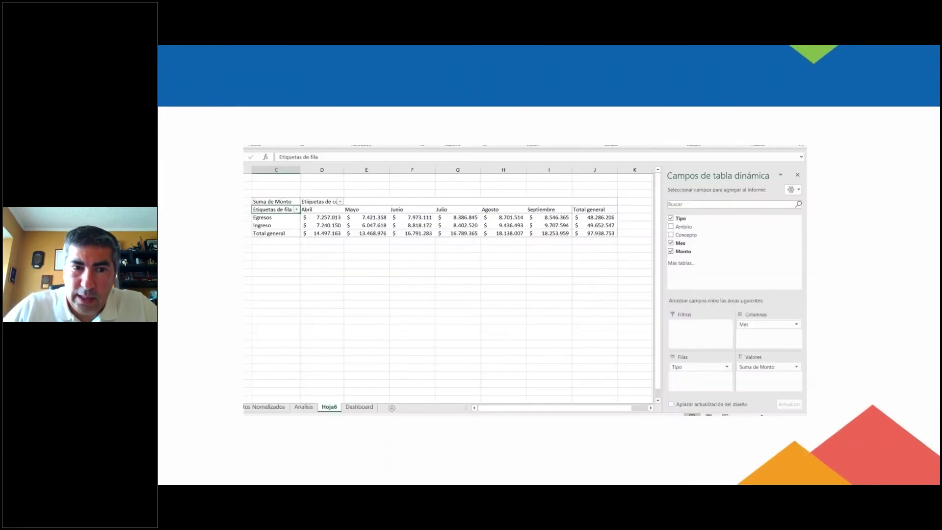
{"action": "key", "text": "Right"}
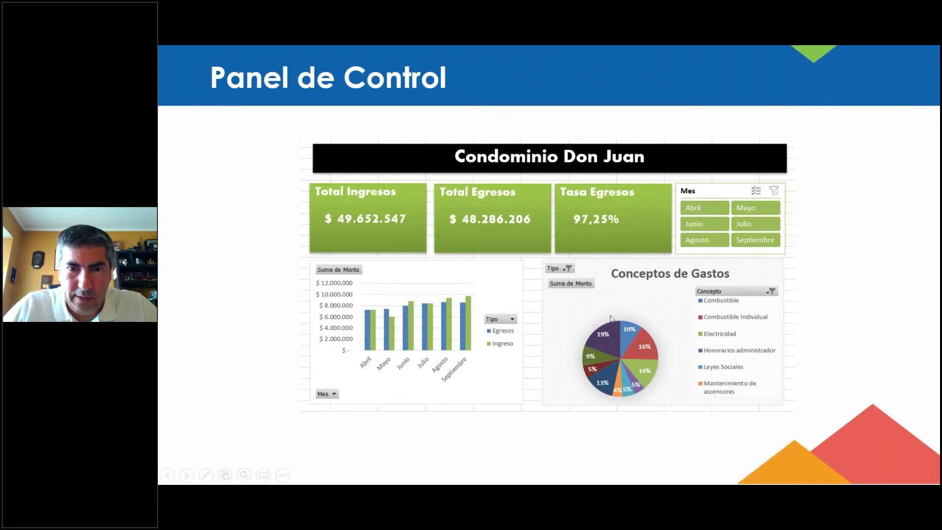
Switch back to the Excel workbook and examine the indicators and charts on the Dashboard sheet.
{"action": "key", "text": "alt+Tab"}
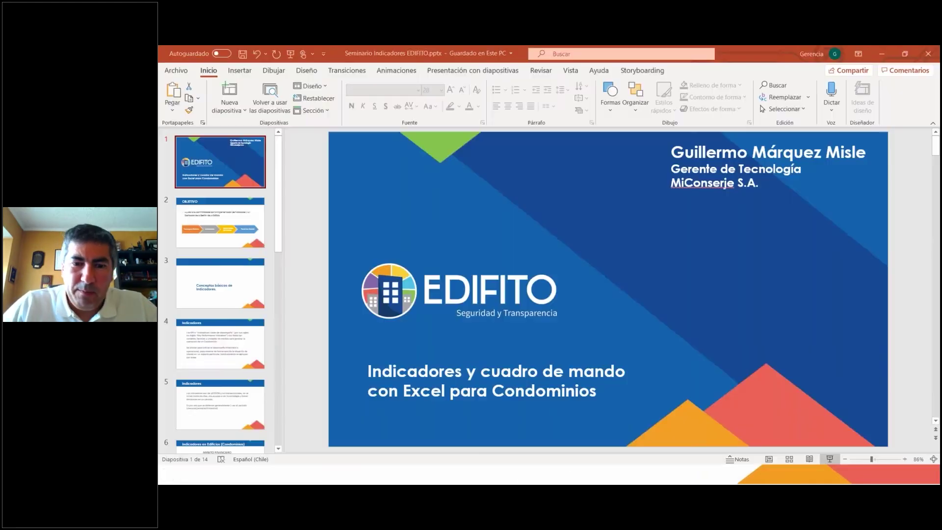
{"action": "key", "text": "alt+Tab"}
{"action": "key", "text": "alt+Tab"}
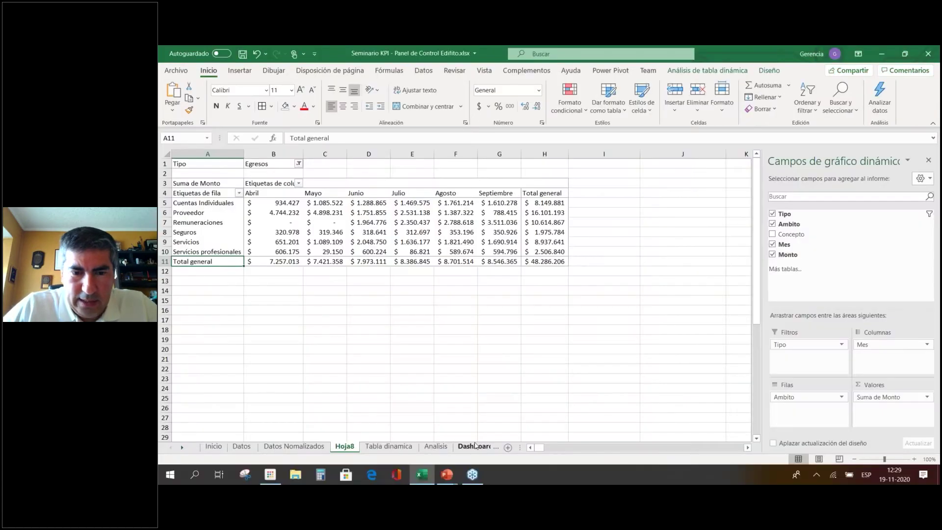
{"action": "left_click", "coordinate": [475, 446]}
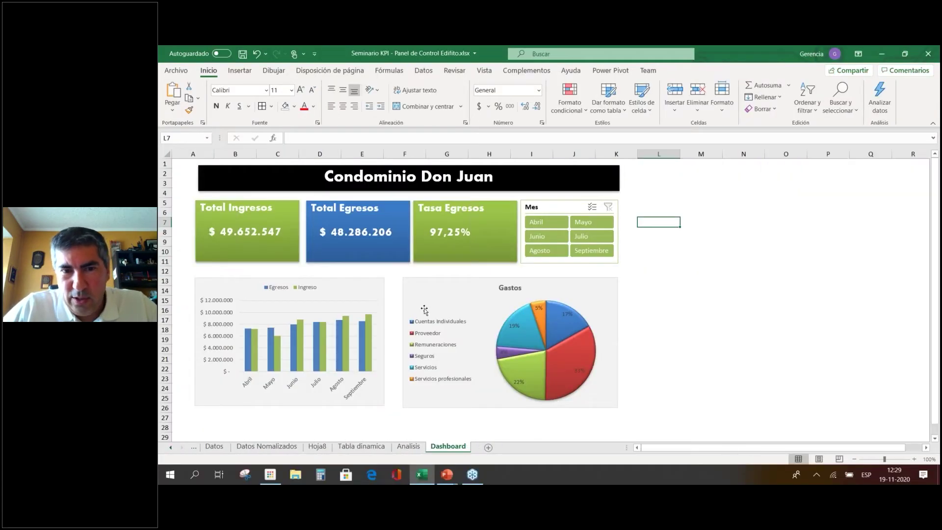
Rename the Hoja8 sheet as Analisis KPIs and move it to the end, after Dashboard.
{"action": "left_click", "coordinate": [318, 447]}
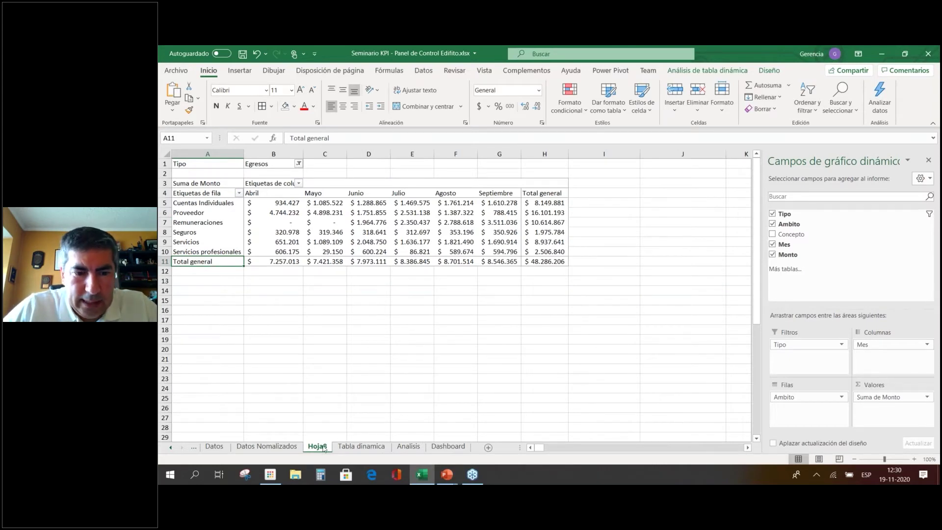
{"action": "double_click", "coordinate": [324, 447]}
{"action": "type", "text": "Analisis"}
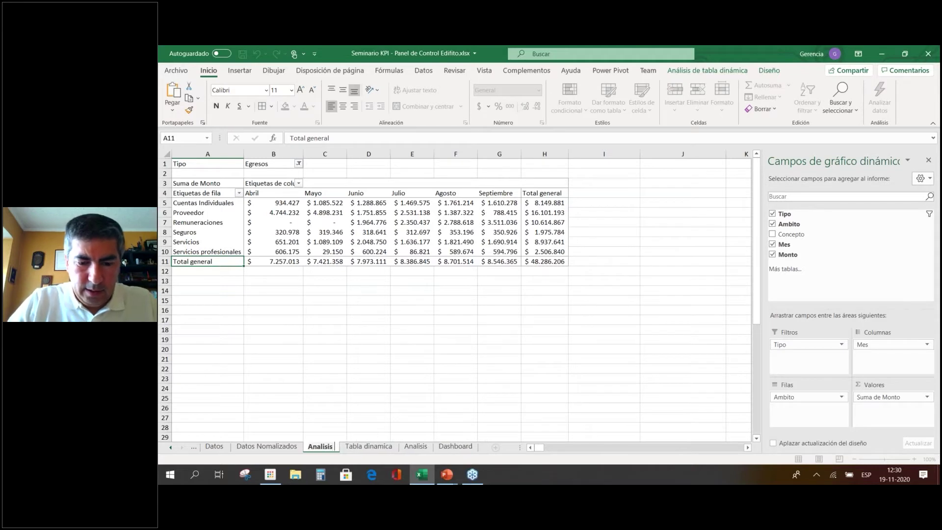
{"action": "type", "text": " KPIs"}
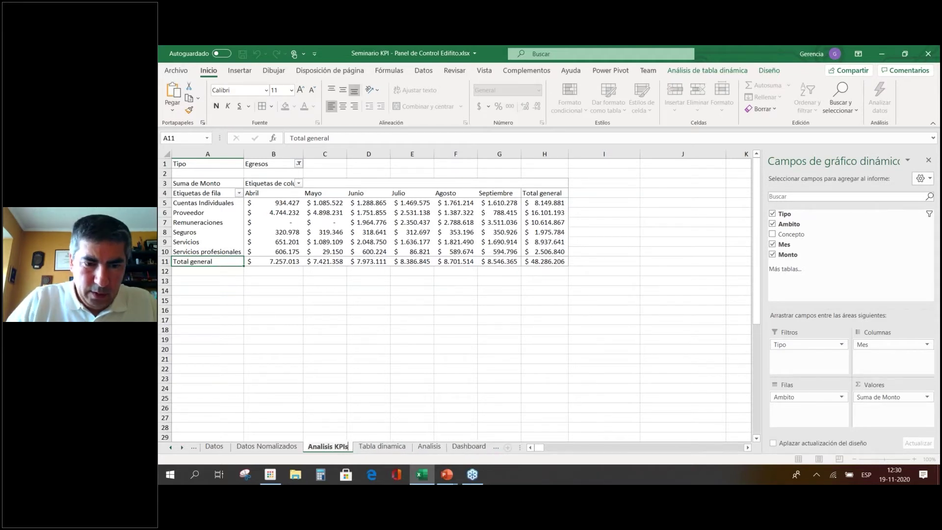
{"action": "key", "text": "Return"}
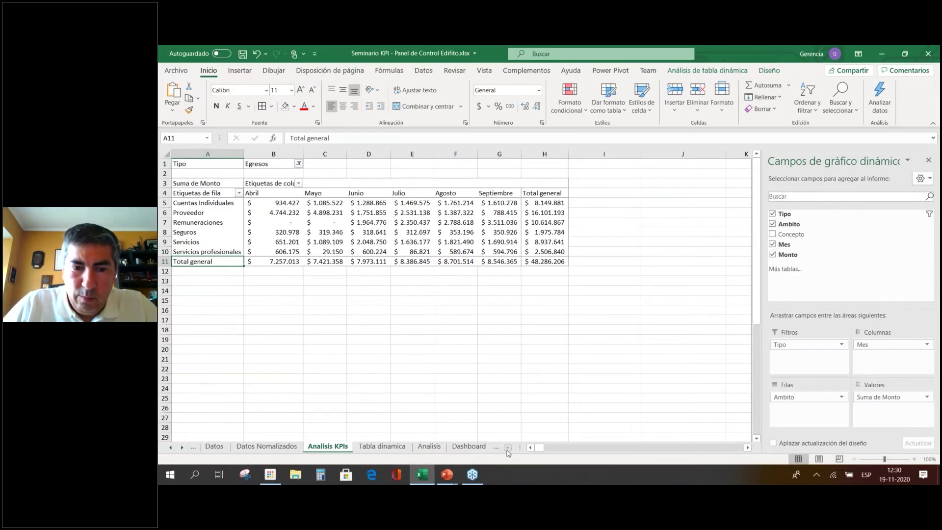
{"action": "mouse_move", "coordinate": [328, 446]}
{"action": "left_mouse_down"}
{"action": "mouse_move", "coordinate": [485, 445]}
{"action": "mouse_move", "coordinate": [464, 446]}
{"action": "left_mouse_up"}
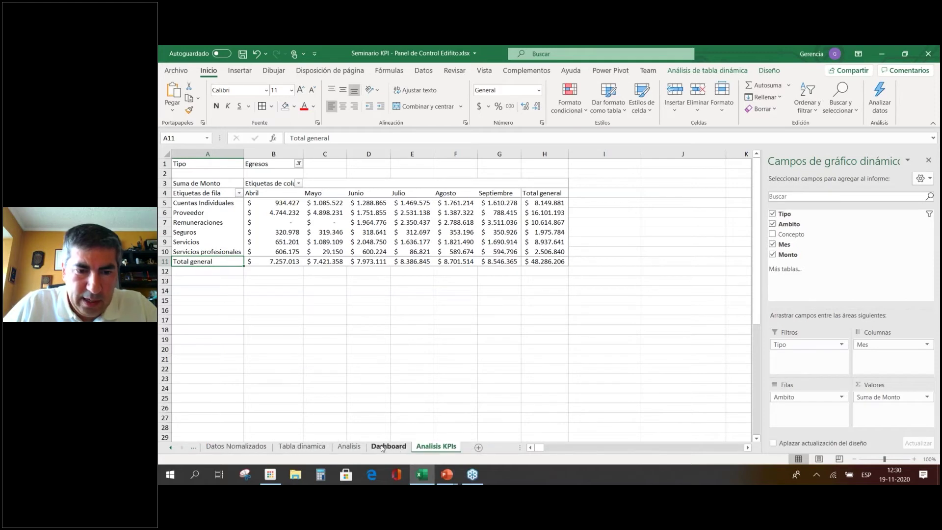
Add a new sheet after Analisis KPIs and name it Panel de Control.
{"action": "left_click", "coordinate": [479, 448]}
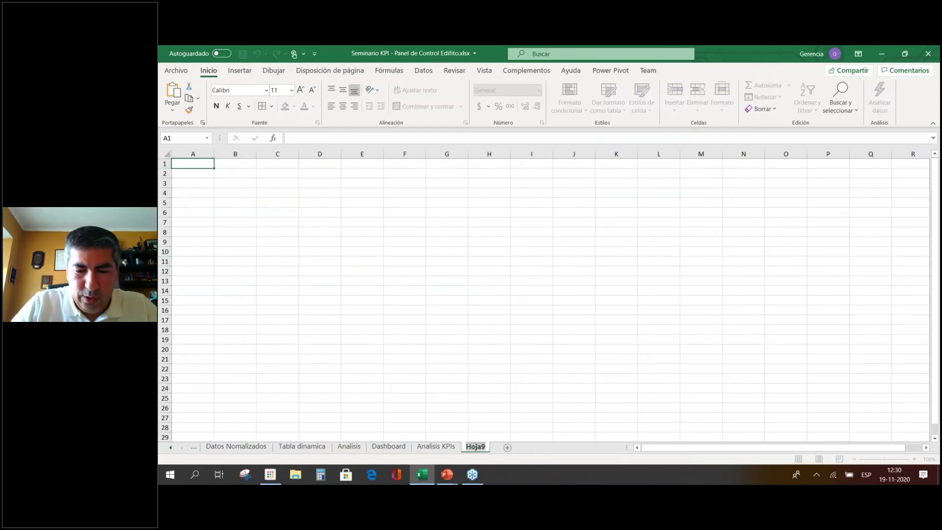
{"action": "type", "text": "Panel"}
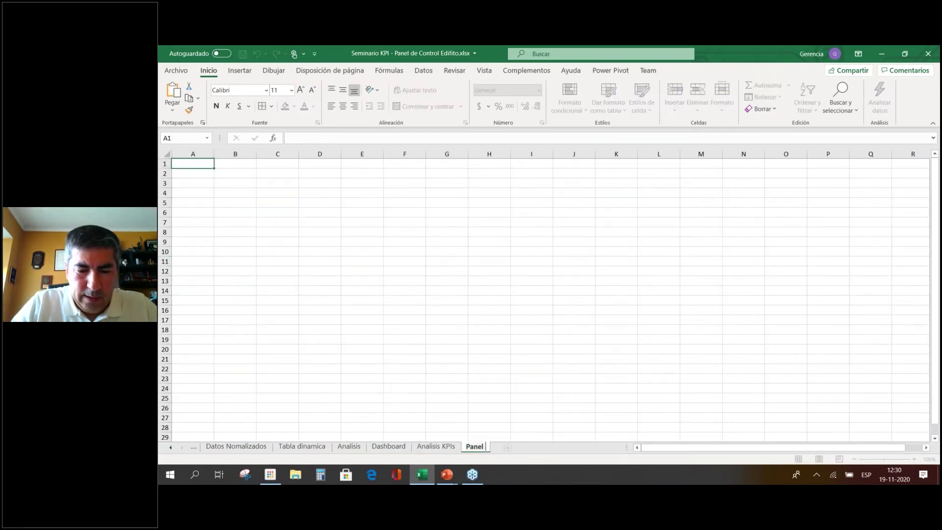
{"action": "type", "text": " de Control"}
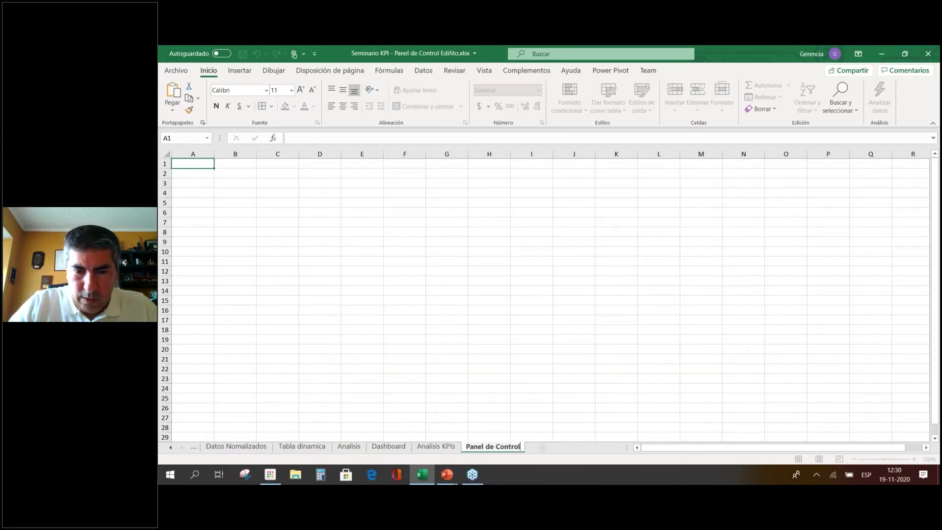
{"action": "key", "text": "Return"}
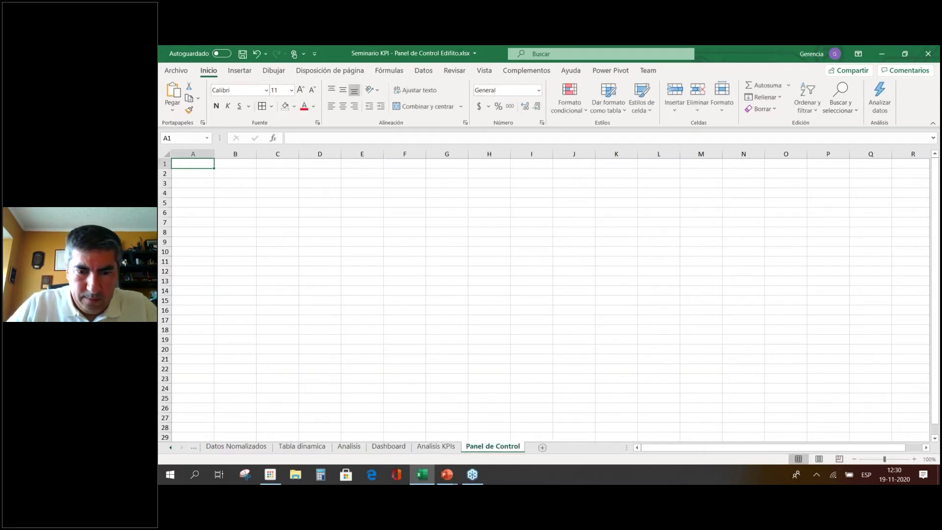
On the Analisis KPIs sheet, rearrange the pivot table to show Suma de Monto with only Tipo as columns, removing Ambito and Mes.
{"action": "left_click", "coordinate": [444, 449]}
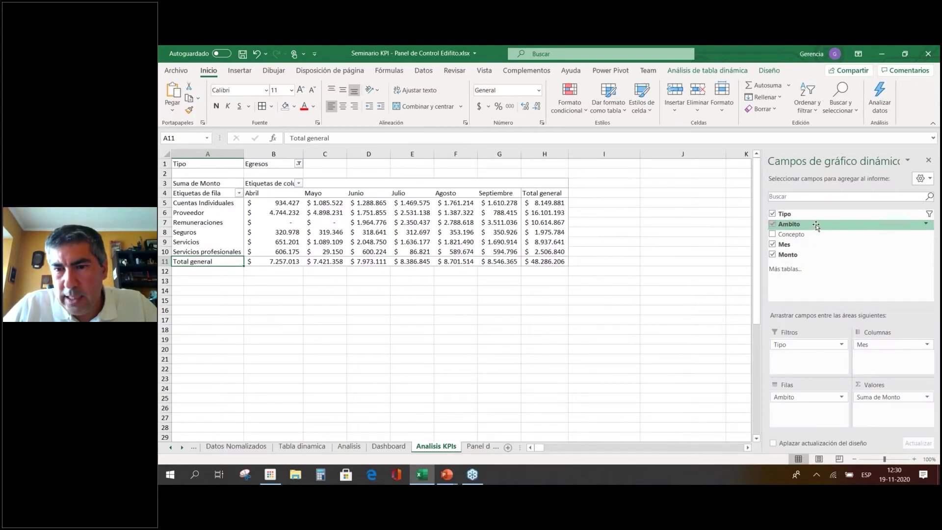
{"action": "left_click_drag", "start_coordinate": [803, 398], "coordinate": [803, 223]}
{"action": "left_click_drag", "start_coordinate": [876, 344], "coordinate": [810, 395]}
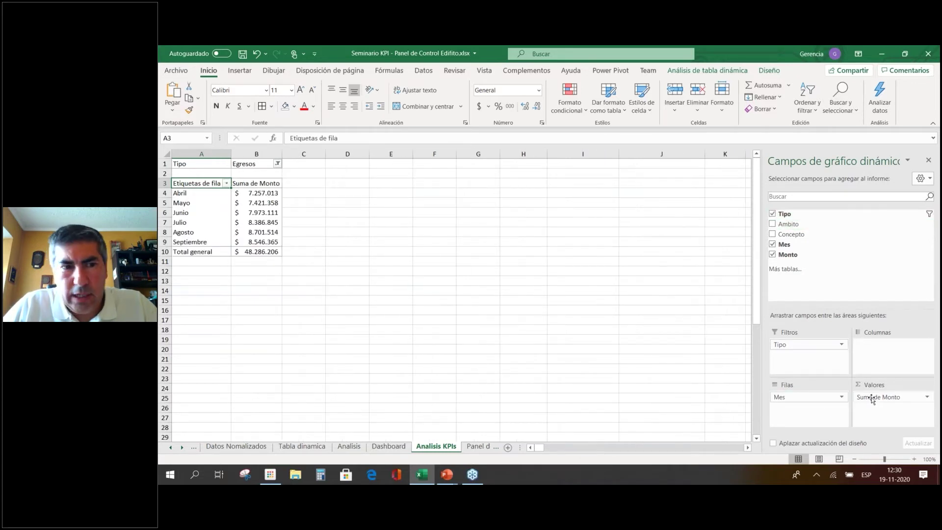
{"action": "left_click_drag", "start_coordinate": [810, 397], "coordinate": [856, 241]}
{"action": "left_click_drag", "start_coordinate": [799, 218], "coordinate": [826, 212]}
{"action": "left_click_drag", "start_coordinate": [804, 342], "coordinate": [815, 413]}
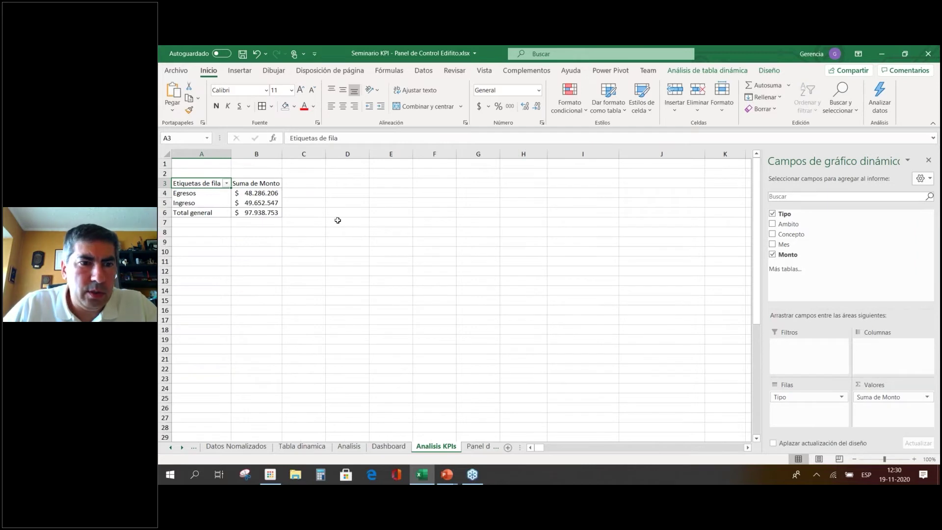
{"action": "left_click_drag", "start_coordinate": [785, 397], "coordinate": [888, 345]}
{"action": "left_click_drag", "start_coordinate": [298, 154], "coordinate": [286, 160]}
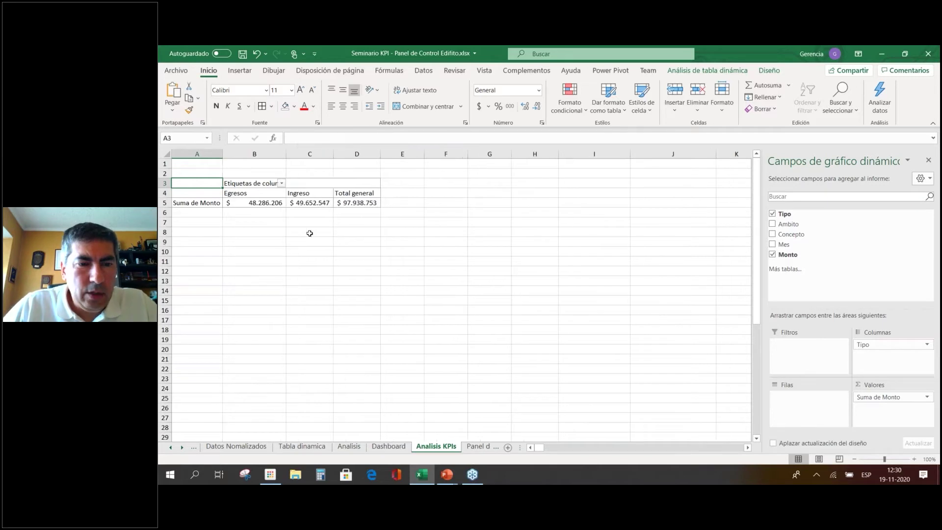
Check the Egresos and Ingreso amounts in the pivot table.
{"action": "left_click", "coordinate": [254, 205]}
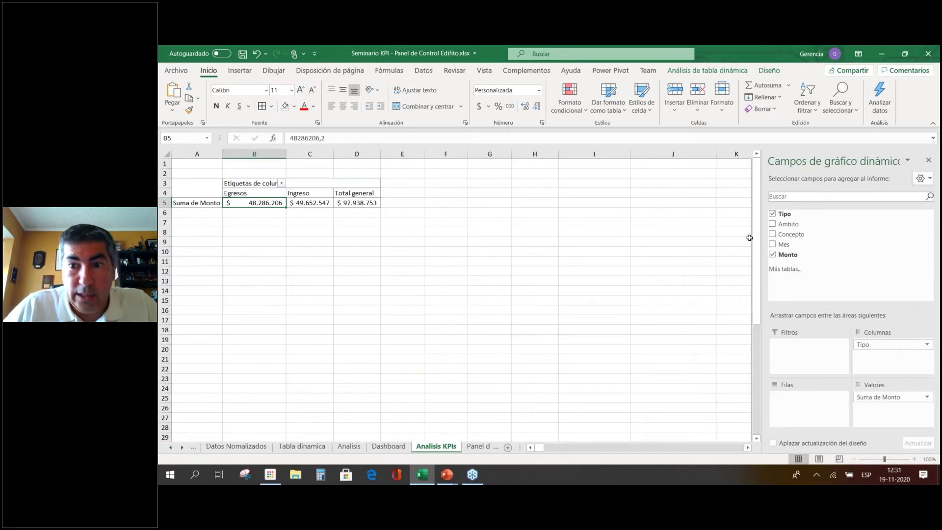
{"action": "left_click", "coordinate": [301, 202]}
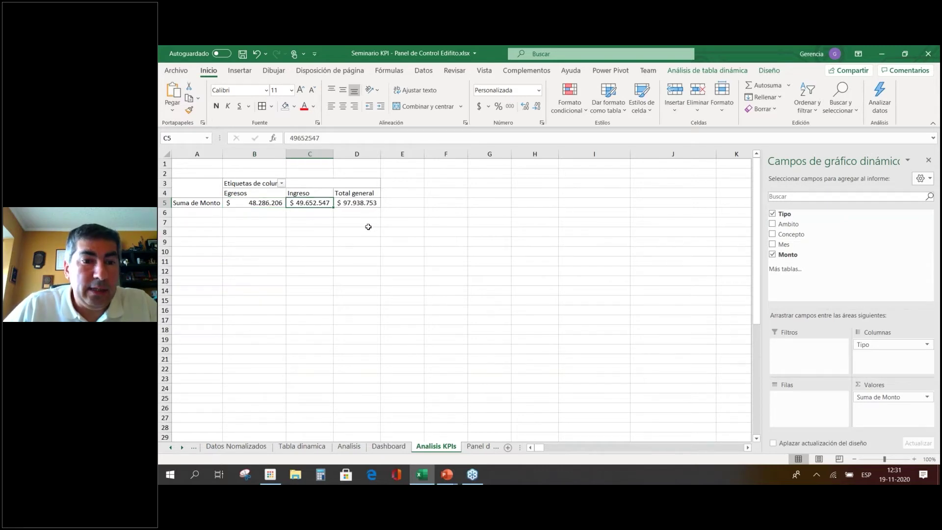
{"action": "left_click", "coordinate": [269, 220]}
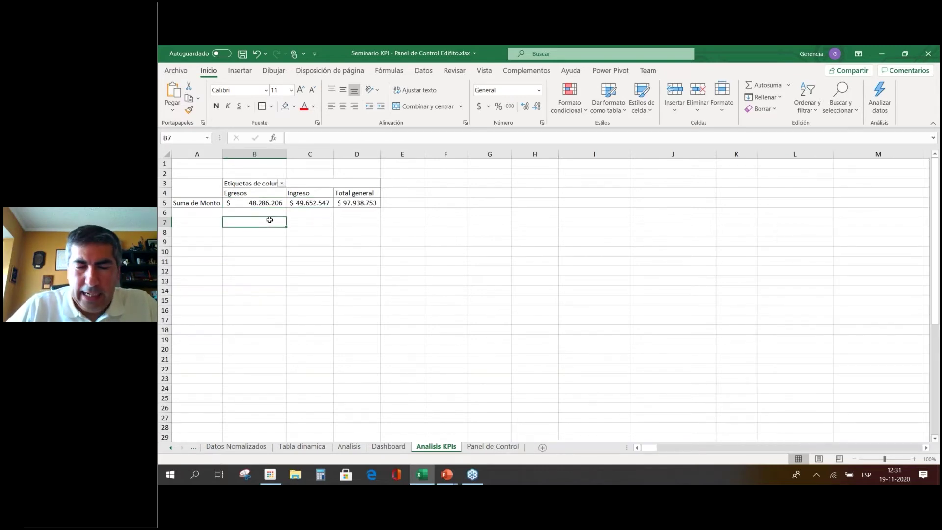
{"action": "key", "text": "Left"}
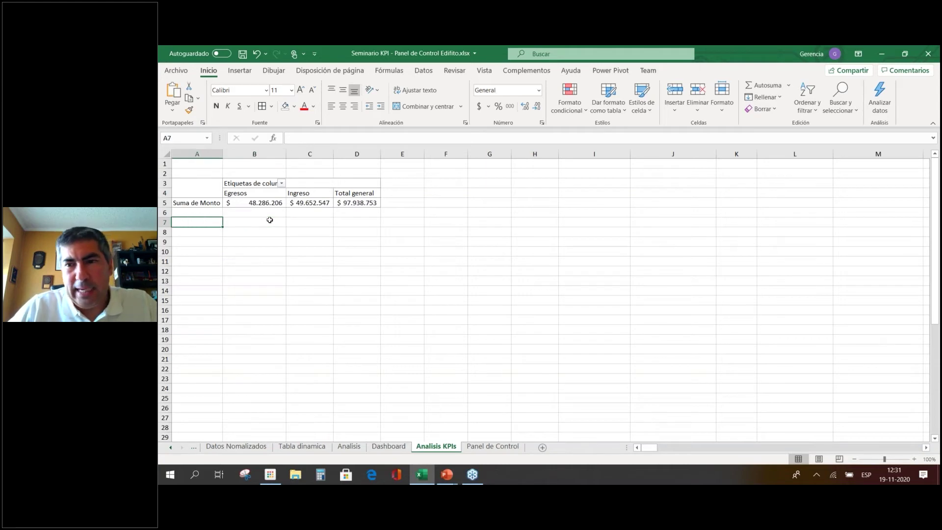
{"action": "key", "text": "Up"}
{"action": "key", "text": "Up"}
{"action": "key", "text": "Right"}
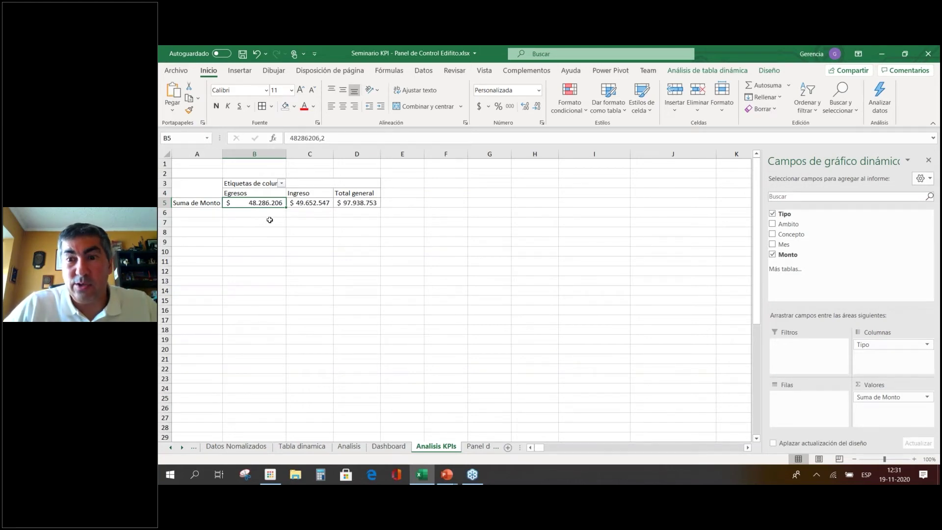
Label cell B7 Total Gastos and reference the pivot table's Egresos amount in B8.
{"action": "left_click", "coordinate": [270, 219]}
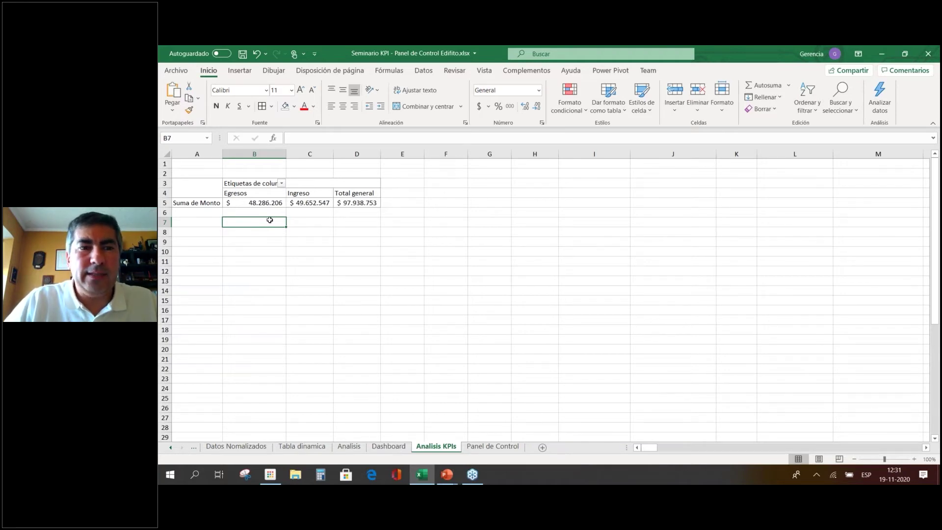
{"action": "type", "text": "T"}
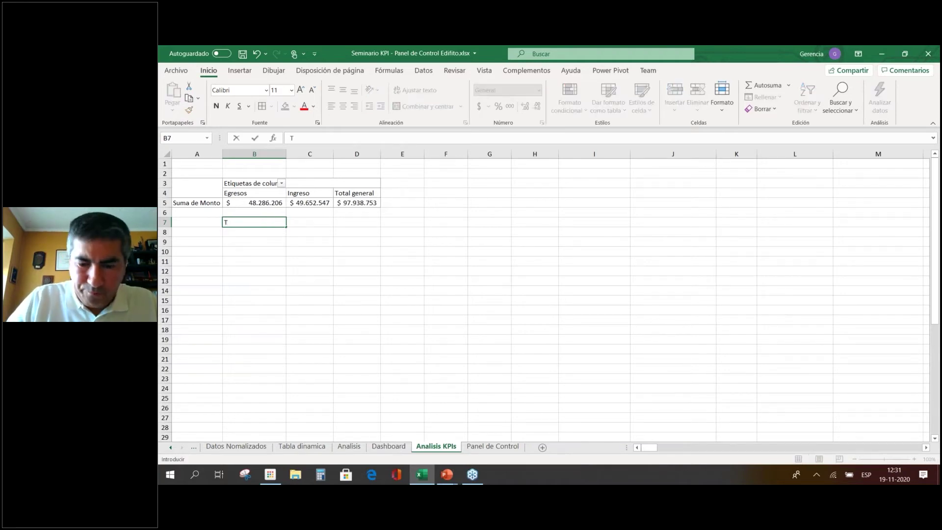
{"action": "type", "text": "otal "}
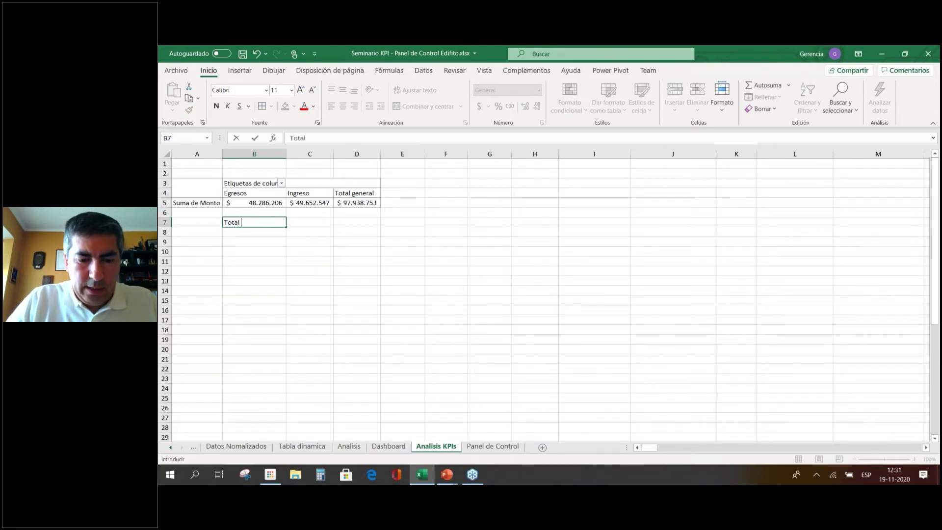
{"action": "type", "text": "Gastos"}
{"action": "key", "text": "Return"}
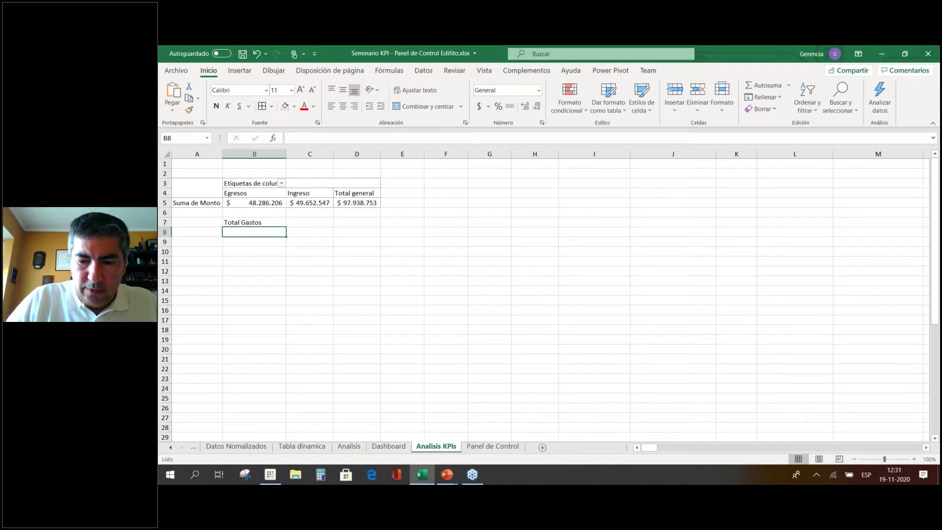
{"action": "type", "text": "="}
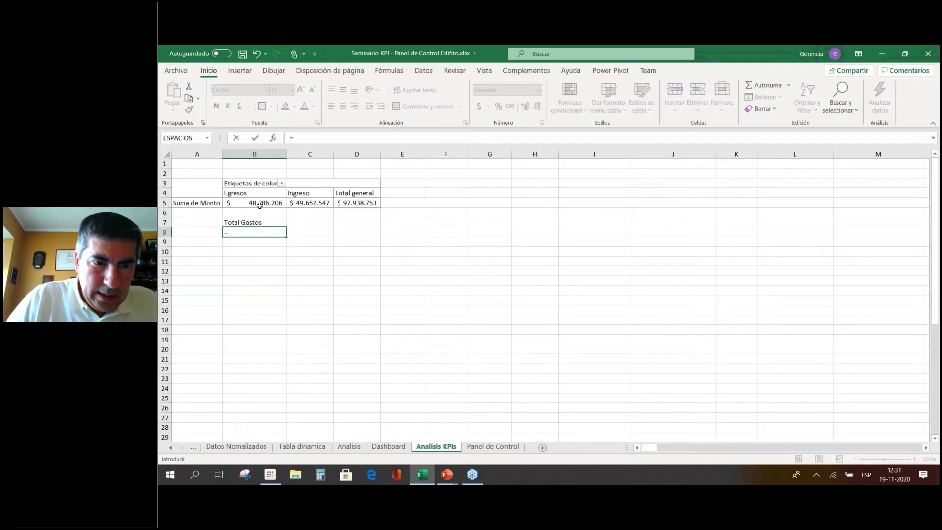
{"action": "left_click", "coordinate": [260, 203]}
{"action": "key", "text": "Return"}
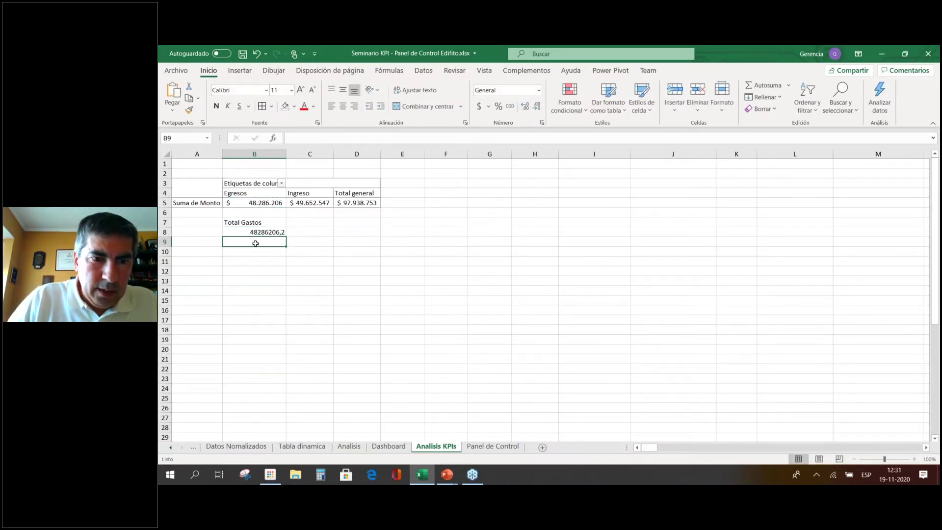
Format the Total Gastos amount in B8 as accounting currency in $ without decimals.
{"action": "left_click", "coordinate": [256, 233]}
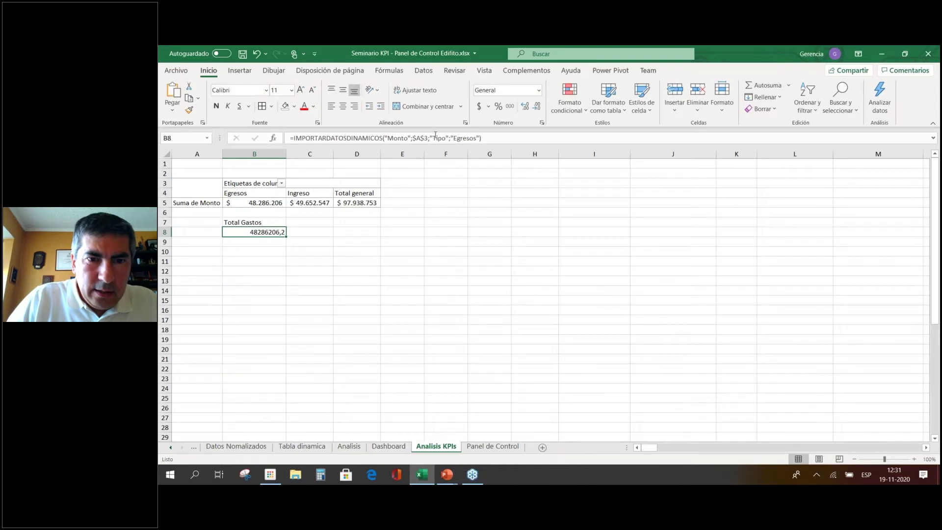
{"action": "left_click", "coordinate": [479, 106]}
{"action": "left_click", "coordinate": [538, 106]}
{"action": "left_click", "coordinate": [537, 107]}
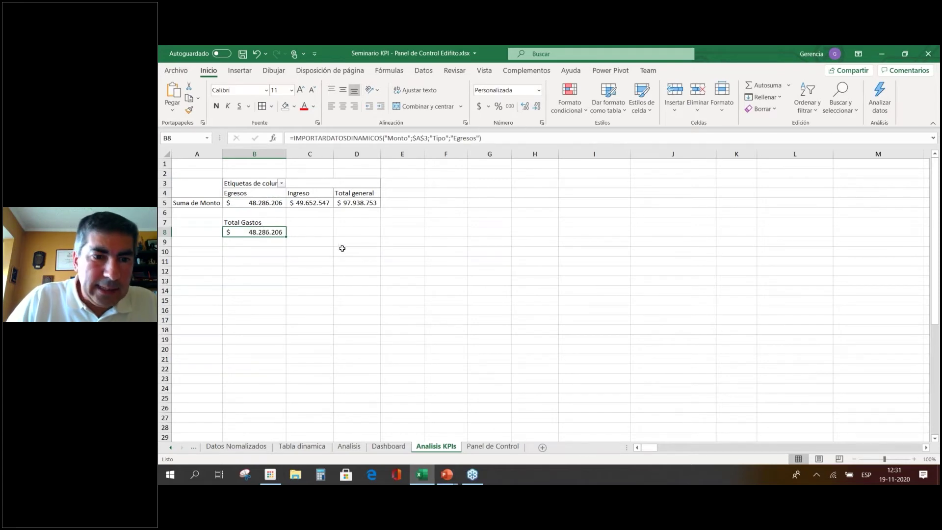
Label cell C7 Total Ingresos and reference the pivot table's Ingreso amount in C8.
{"action": "left_click", "coordinate": [320, 225]}
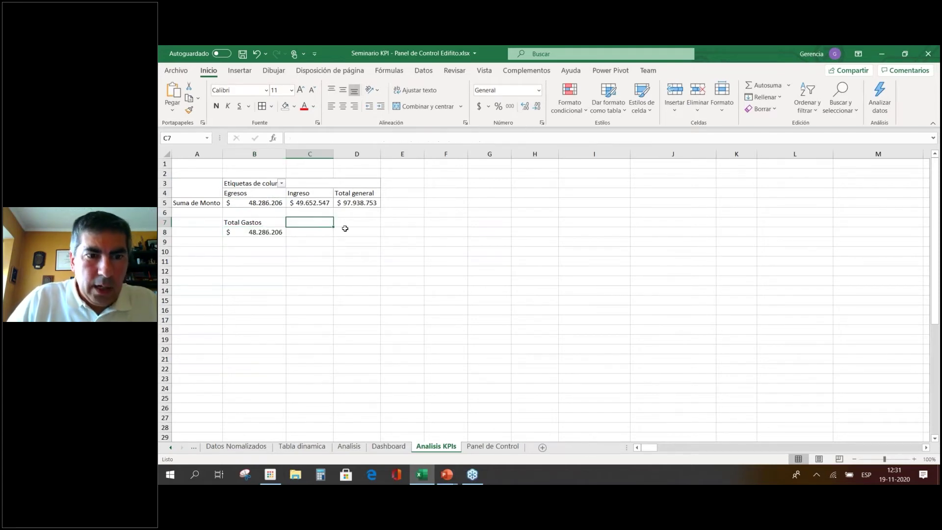
{"action": "type", "text": "Toal"}
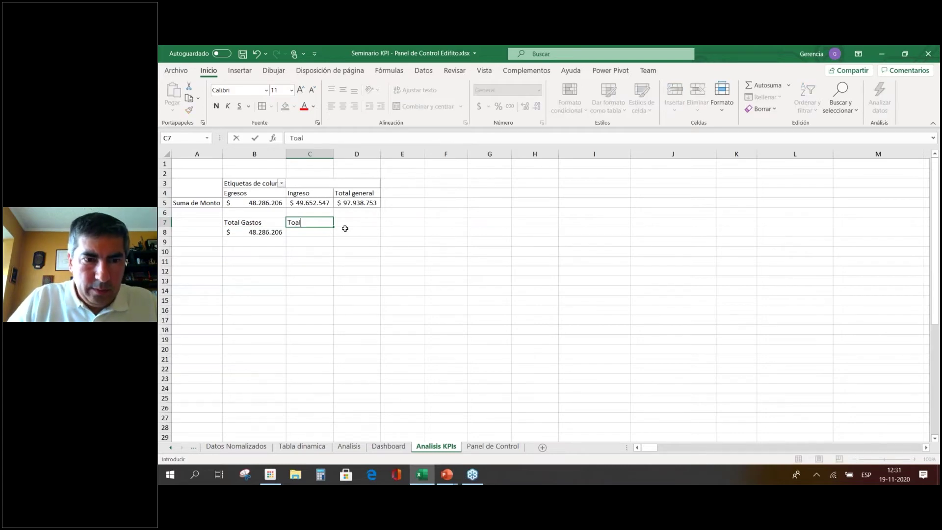
{"action": "type", "text": "al Ingresos"}
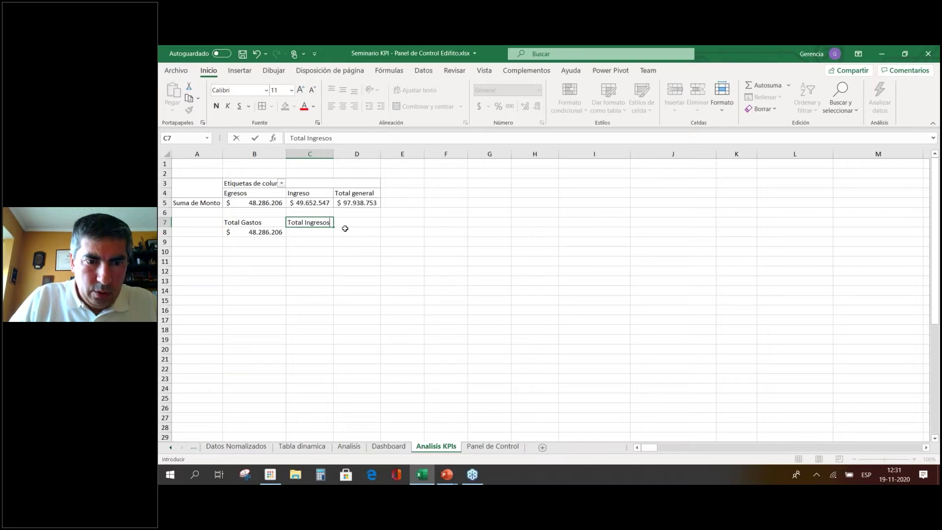
{"action": "key", "text": "Return"}
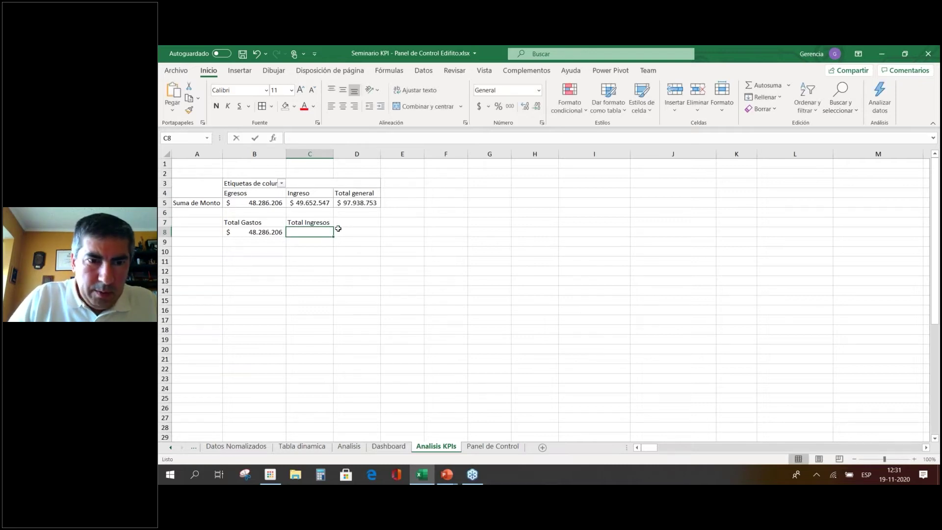
{"action": "type", "text": "="}
{"action": "left_click", "coordinate": [324, 202]}
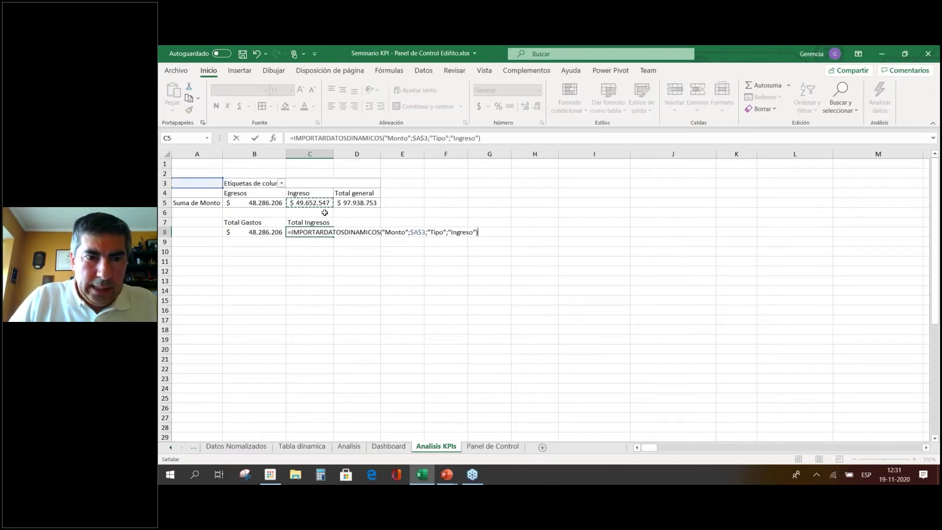
{"action": "key", "text": "Return"}
Format the Total Ingresos amount in C8 as accounting currency in $ without decimals.
{"action": "left_click", "coordinate": [324, 231]}
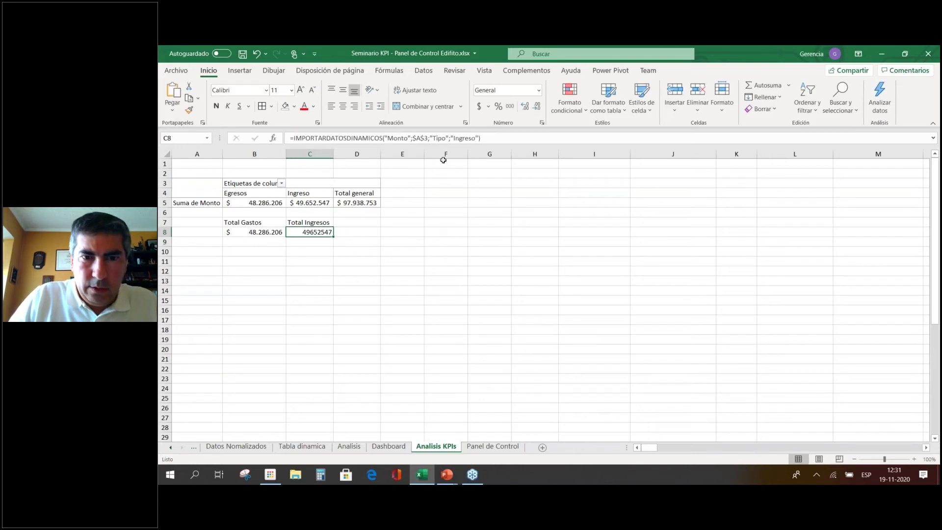
{"action": "left_click", "coordinate": [479, 106]}
{"action": "left_click", "coordinate": [536, 106]}
{"action": "left_click", "coordinate": [536, 106]}
{"action": "left_click", "coordinate": [422, 203]}
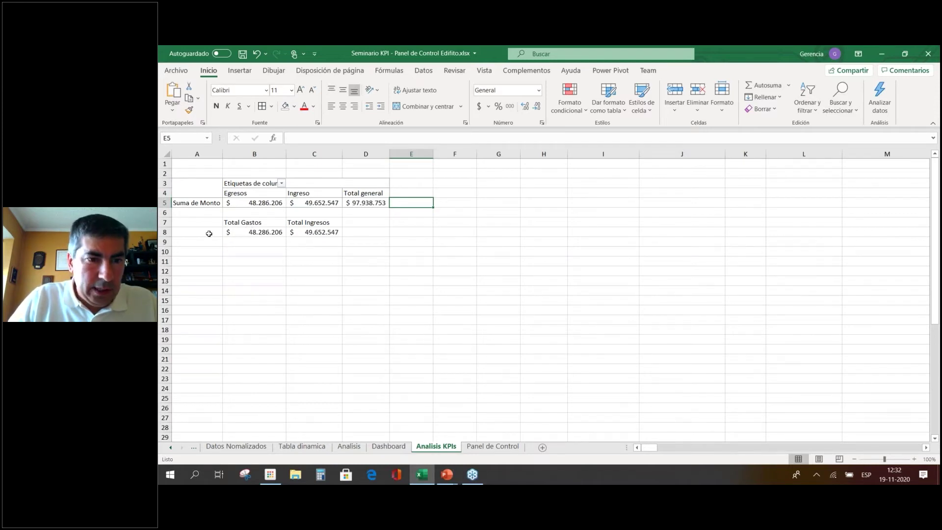
Make the Total Gastos and Total Ingresos labels and their amounts in B7:C8 bold.
{"action": "left_click_drag", "start_coordinate": [263, 225], "coordinate": [263, 233]}
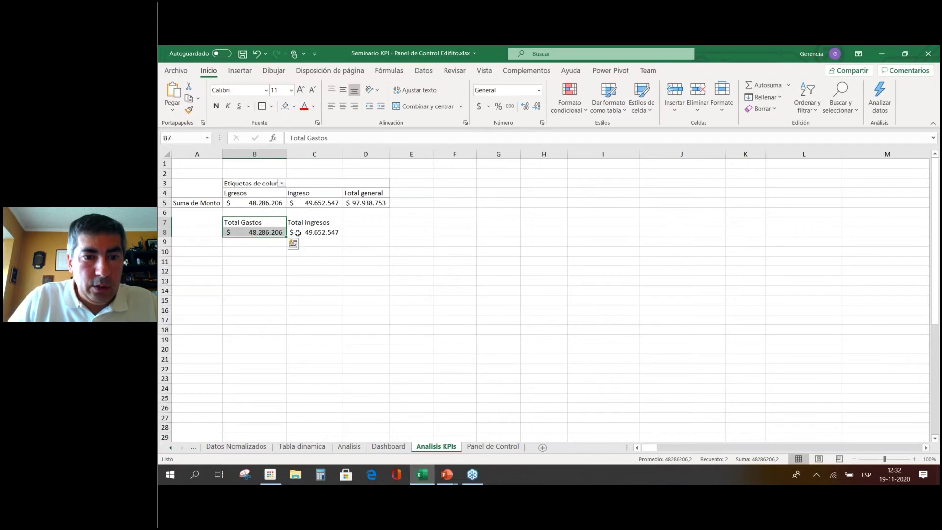
{"action": "left_click_drag", "start_coordinate": [332, 224], "coordinate": [333, 232]}
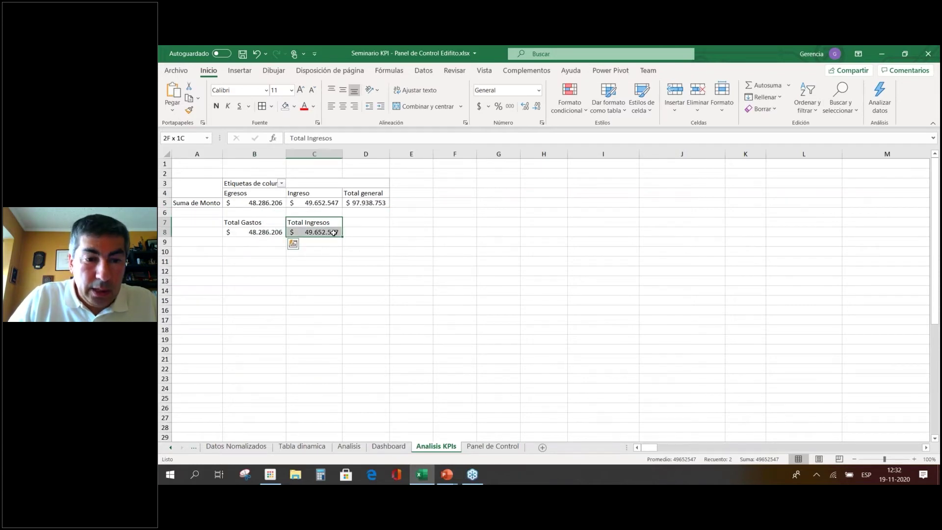
{"action": "left_click", "coordinate": [217, 107]}
{"action": "left_click_drag", "start_coordinate": [250, 224], "coordinate": [252, 233]}
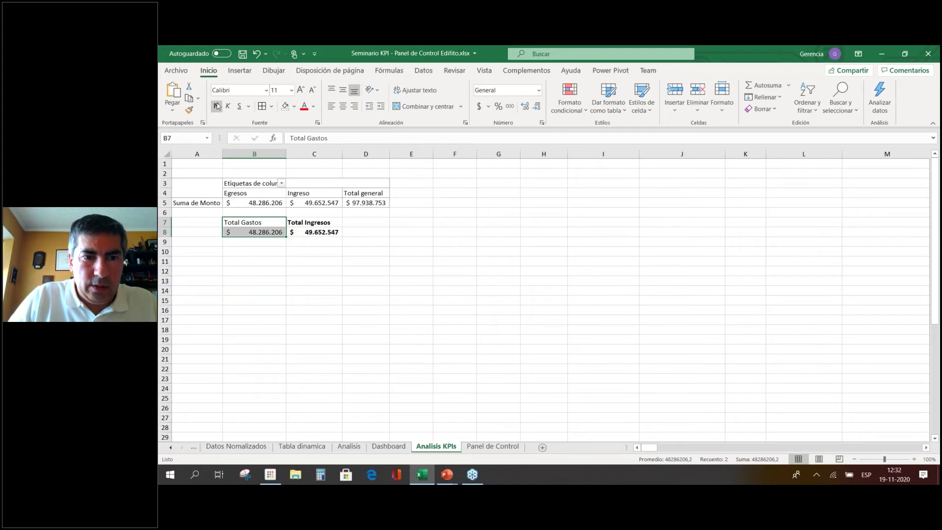
{"action": "left_click", "coordinate": [217, 106]}
Enter the heading Tasa Gasto/Ingresos in cell D7, beside Total Ingresos.
{"action": "left_click", "coordinate": [365, 225]}
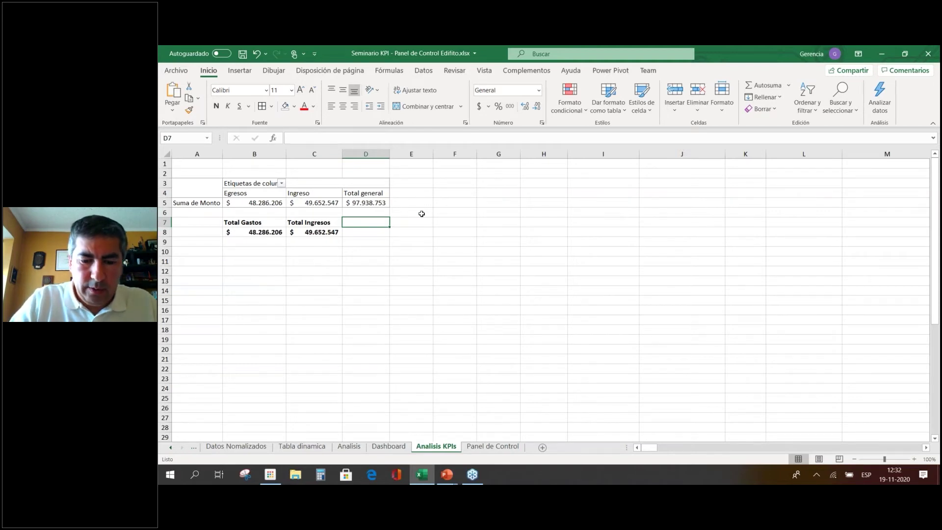
{"action": "type", "text": "Tasa"}
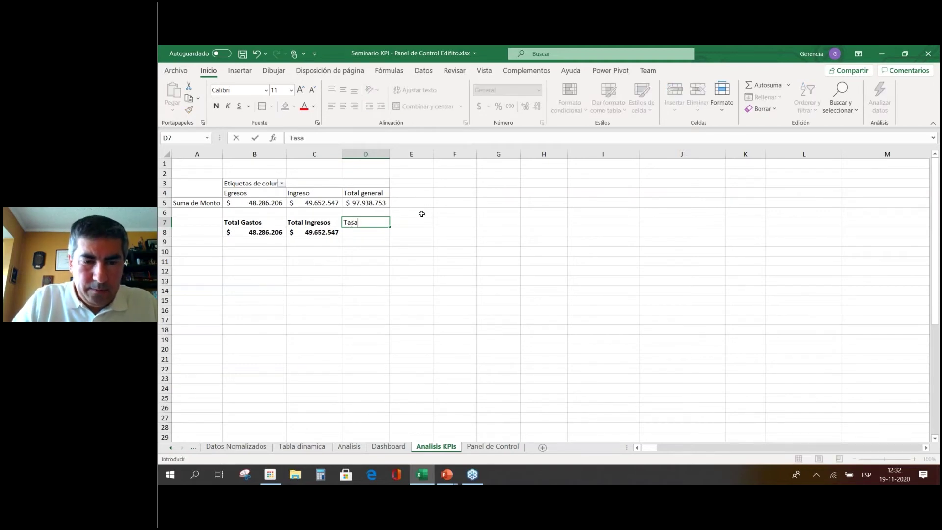
{"action": "type", "text": " Gast"}
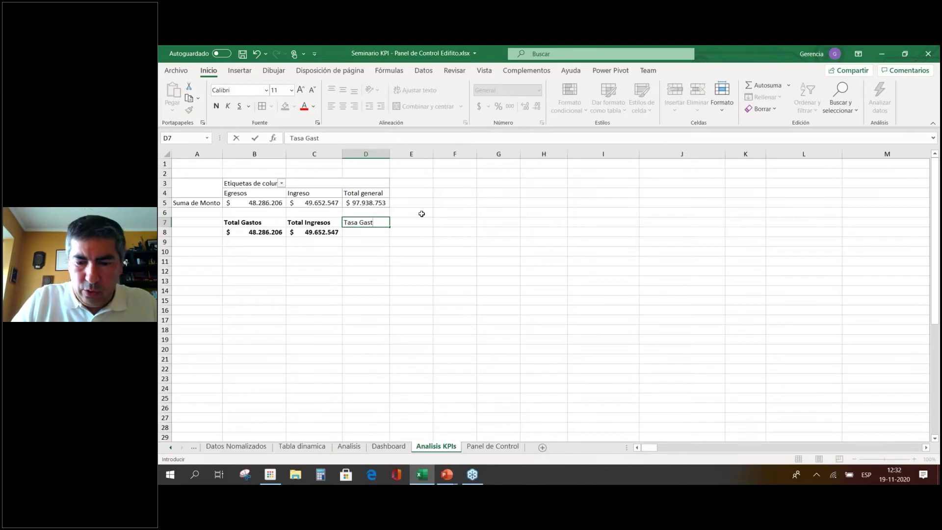
{"action": "type", "text": "o/Ingresos"}
{"action": "key", "text": "Return"}
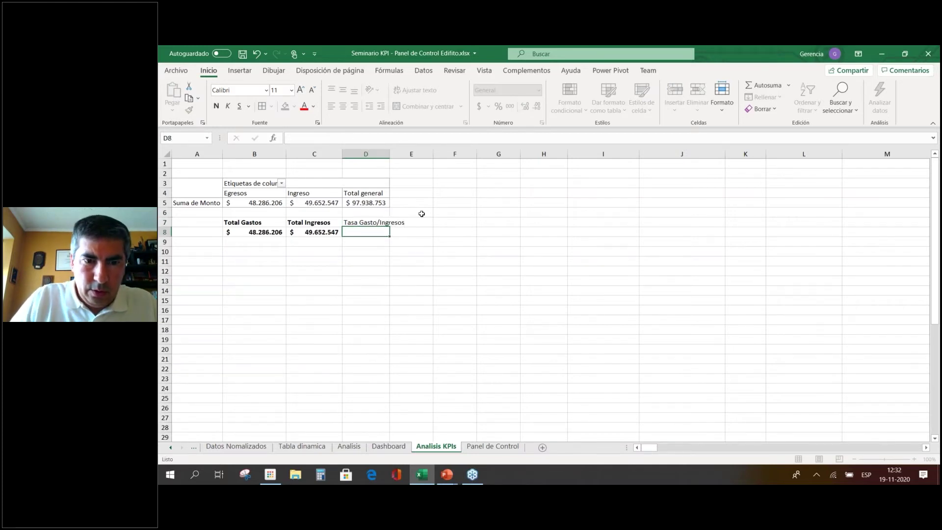
{"action": "type", "text": "+"}
{"action": "key", "text": "Left"}
{"action": "key", "text": "Left"}
{"action": "key", "text": "Right"}
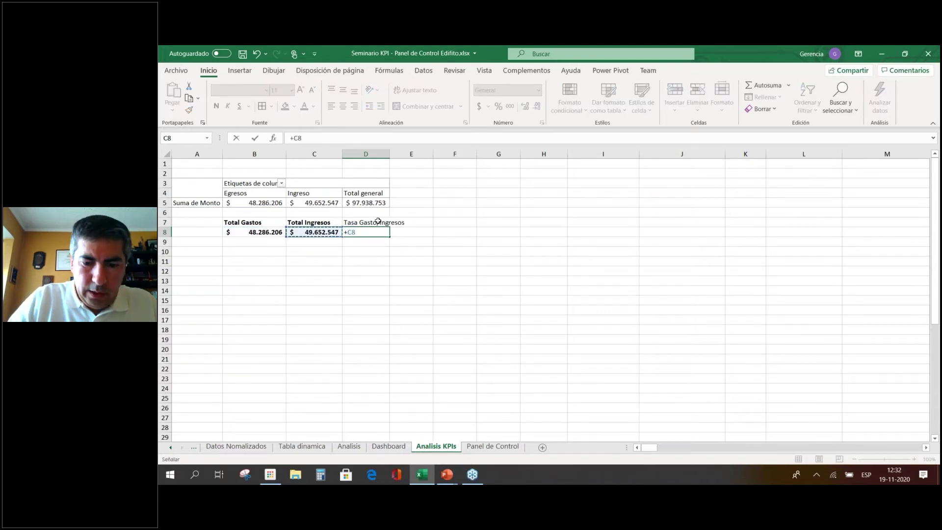
{"action": "type", "text": "/"}
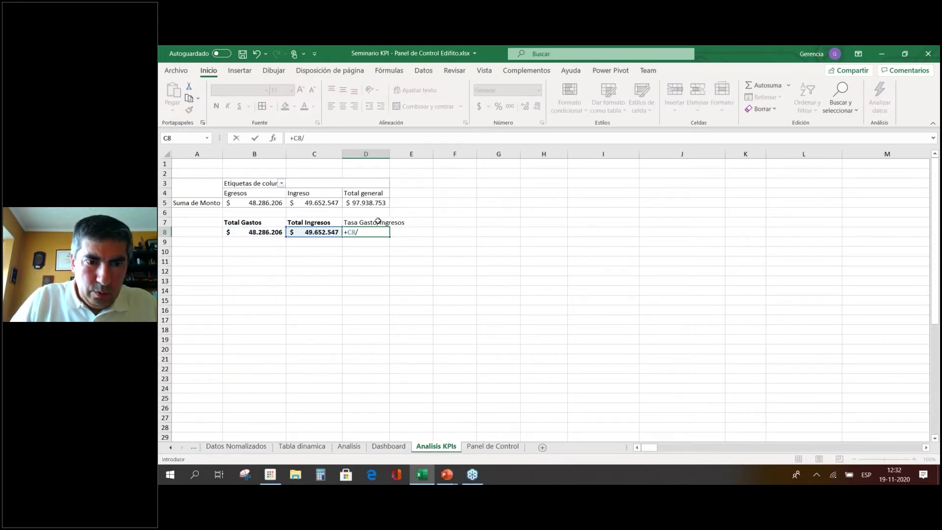
{"action": "key", "text": "Escape"}
Calculate the expense-to-income rate in D8 with the formula =B8/C8.
{"action": "type", "text": "="}
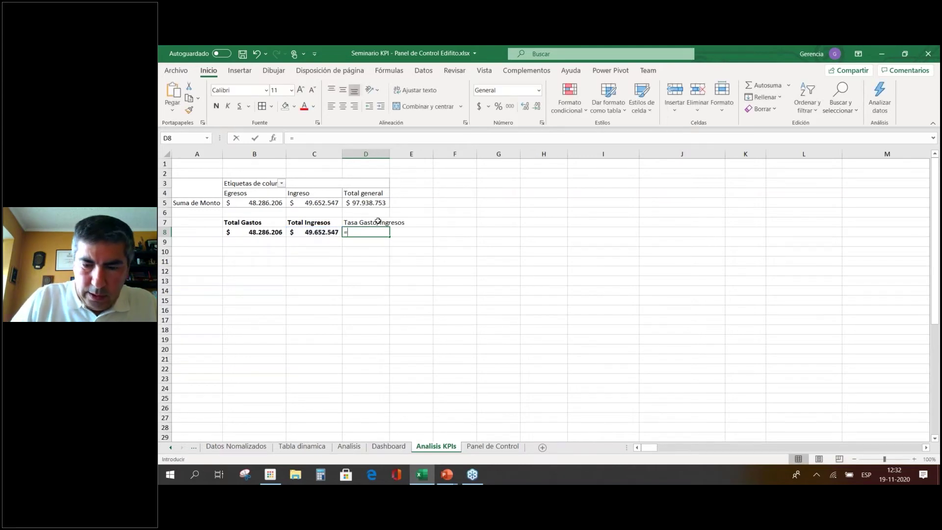
{"action": "key", "text": "Left"}
{"action": "key", "text": "Left"}
{"action": "type", "text": "/"}
{"action": "key", "text": "Left"}
{"action": "key", "text": "Return"}
{"action": "left_click", "coordinate": [376, 233]}
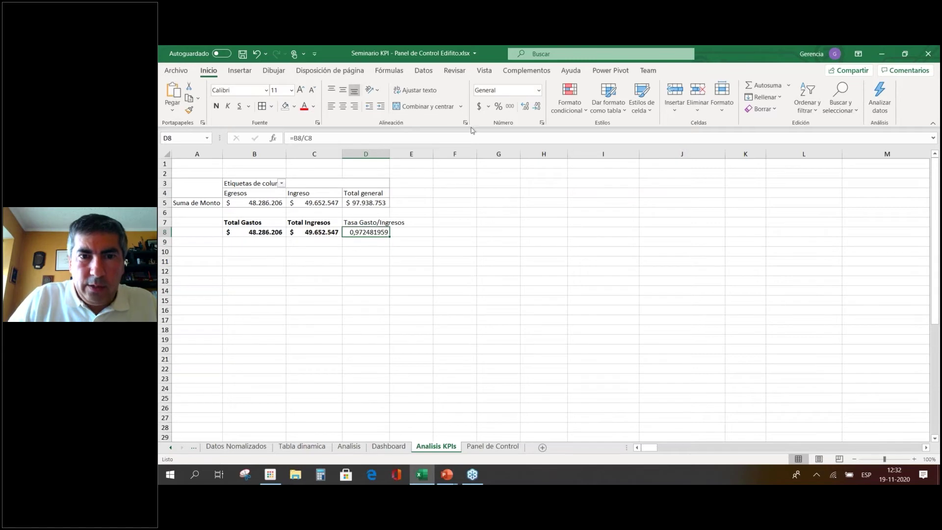
Format the Tasa Gasto/Ingresos rate in D8 as a percentage with two decimals.
{"action": "left_click", "coordinate": [498, 106]}
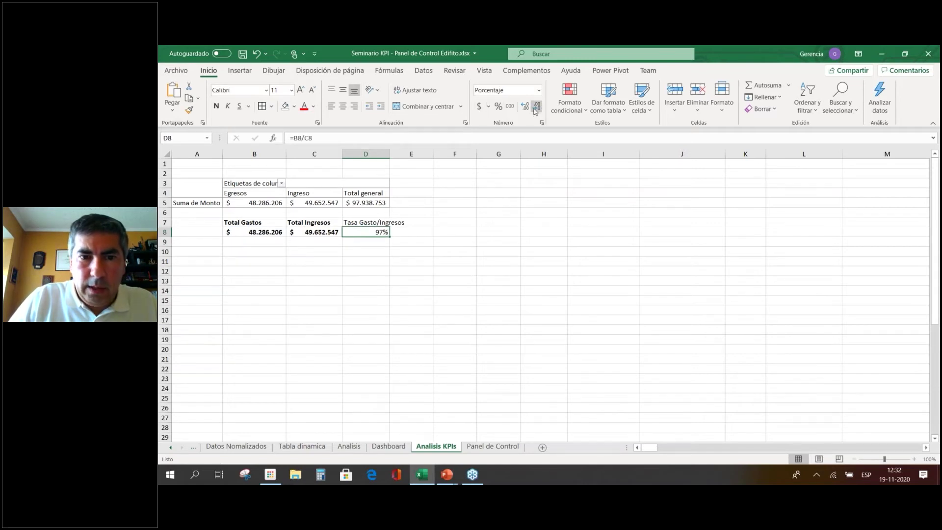
{"action": "left_click", "coordinate": [523, 108]}
{"action": "left_click", "coordinate": [523, 108]}
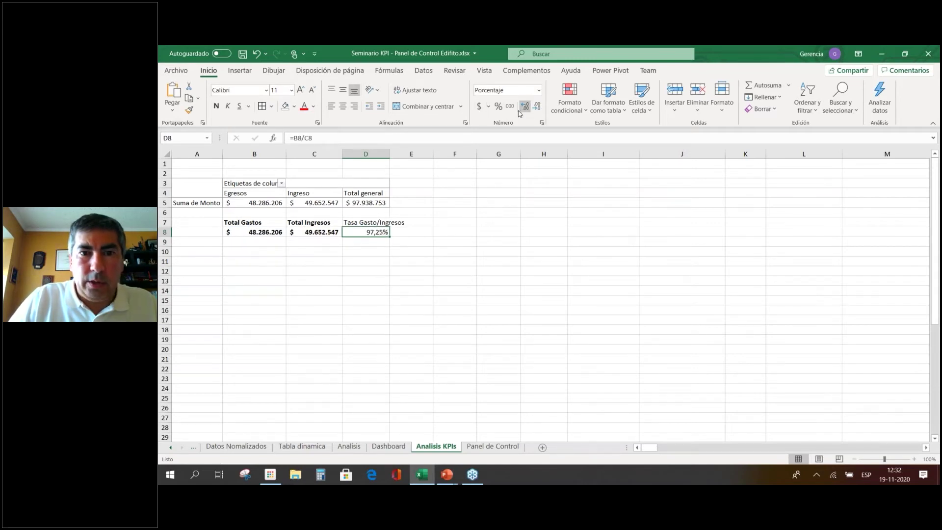
Make the Tasa Gasto/Ingresos heading in D7 and its rate in D8 bold.
{"action": "left_click", "coordinate": [222, 108]}
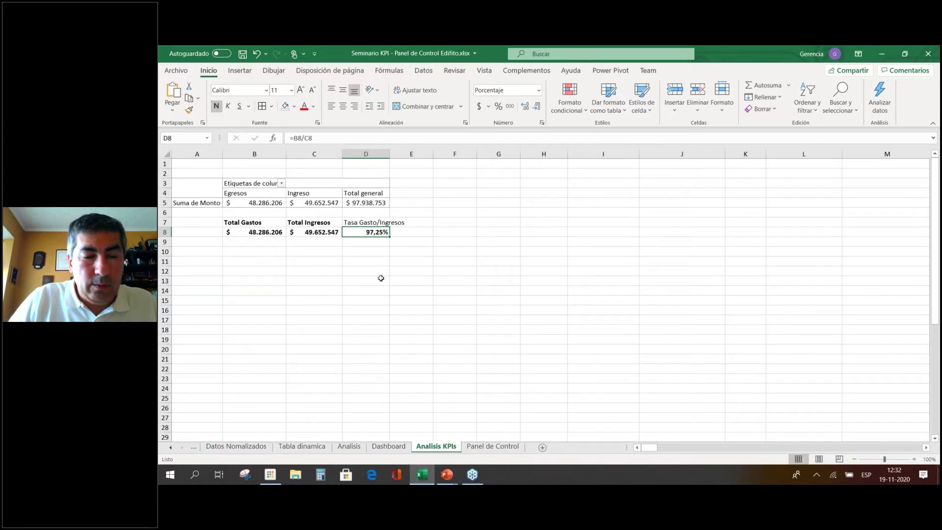
{"action": "left_click", "coordinate": [365, 222]}
{"action": "key", "text": "ctrl+n"}
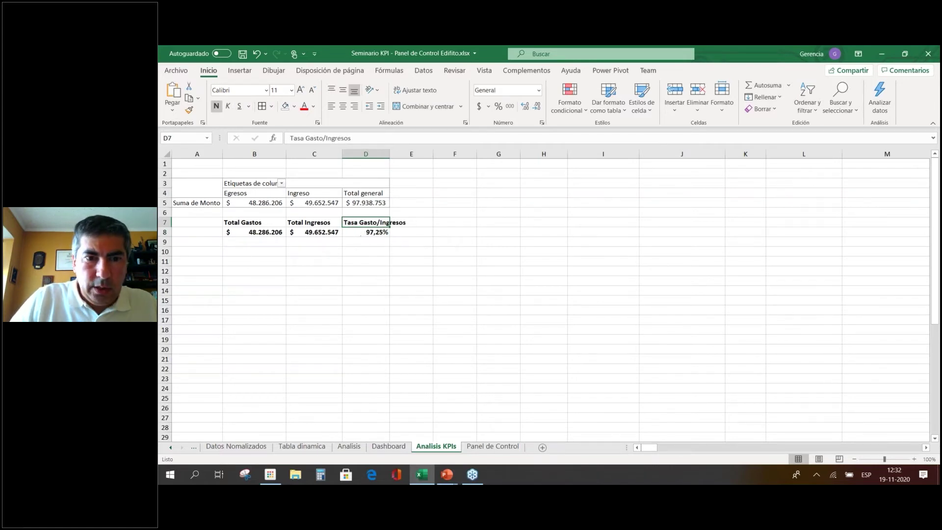
{"action": "left_click", "coordinate": [359, 234]}
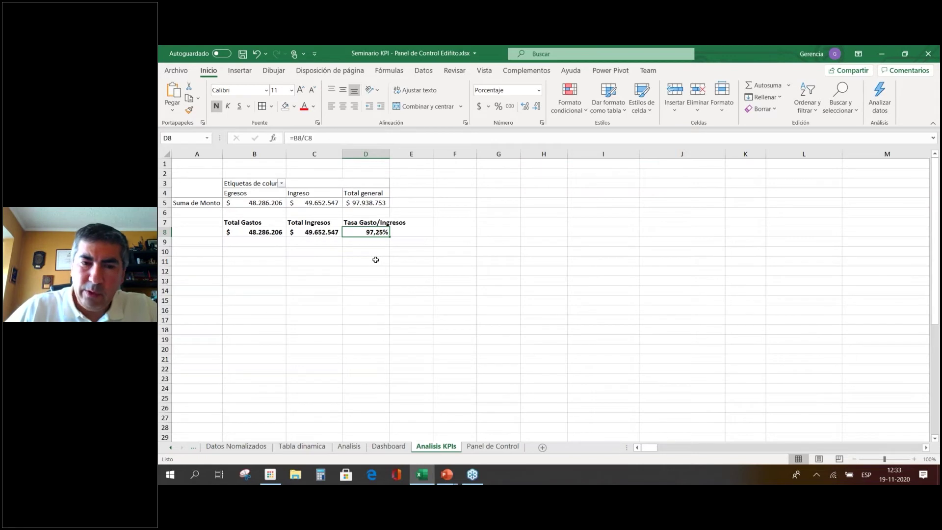
{"action": "key", "text": "Left"}
{"action": "key", "text": "Right"}
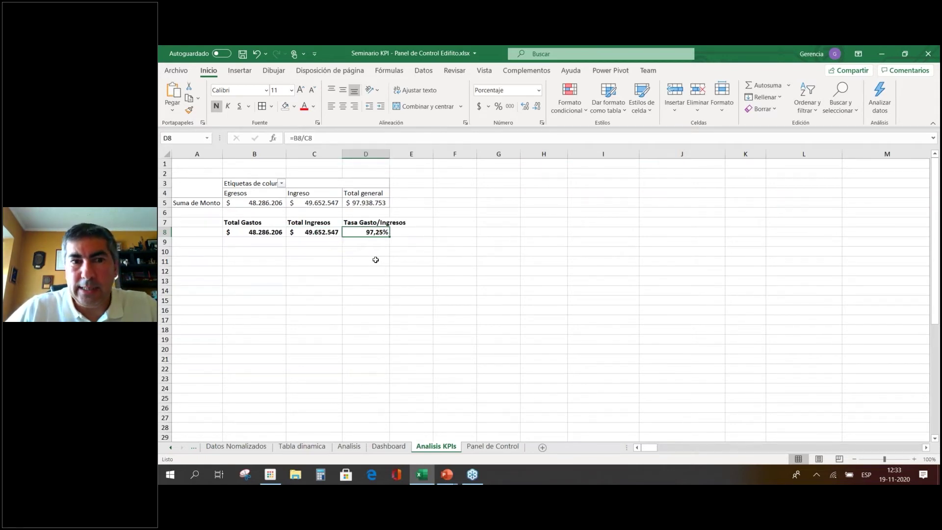
Add the Mes field as a report filter to the pivot table and filter it to Abril.
{"action": "left_click", "coordinate": [277, 204]}
{"action": "left_click_drag", "start_coordinate": [804, 247], "coordinate": [808, 345]}
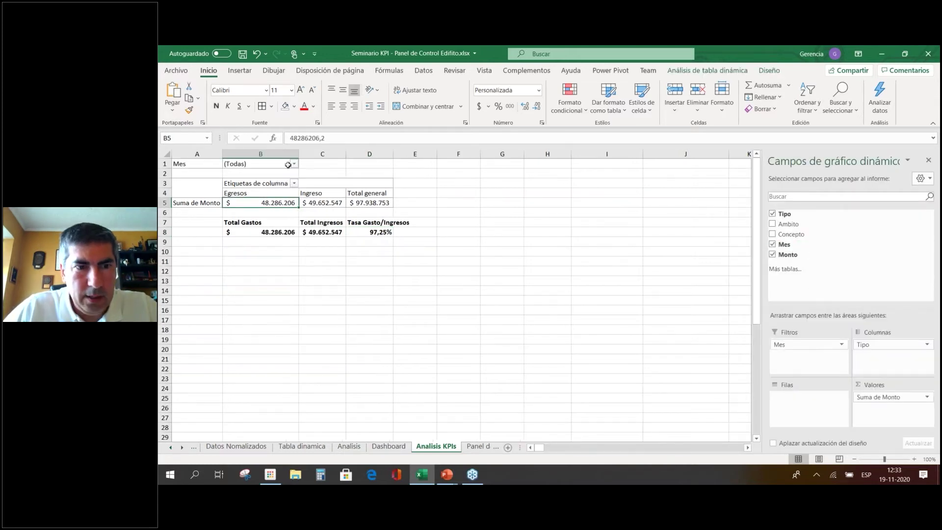
{"action": "left_click", "coordinate": [295, 164]}
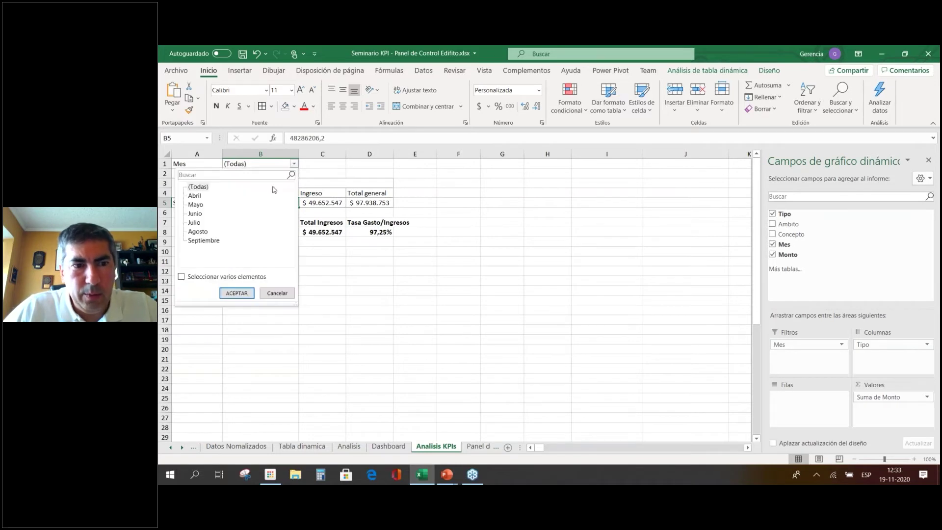
{"action": "left_click", "coordinate": [194, 196]}
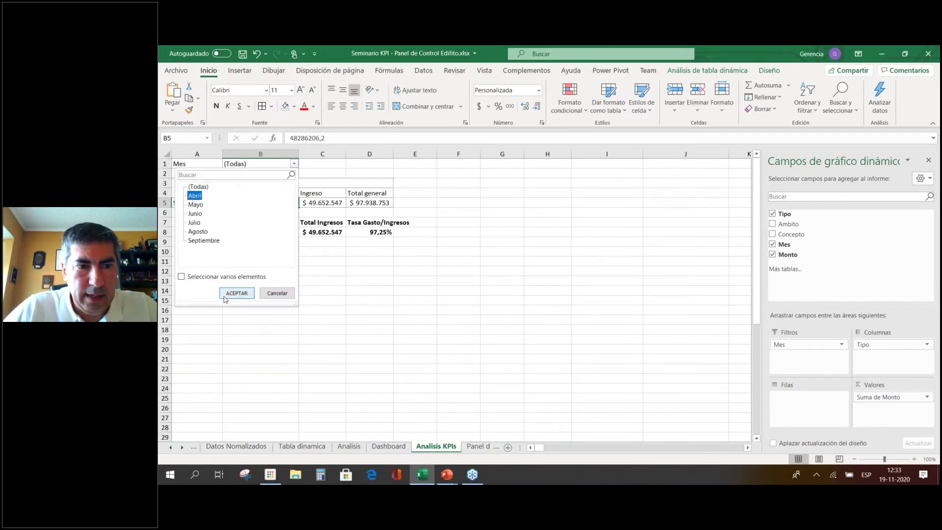
{"action": "left_click", "coordinate": [236, 294]}
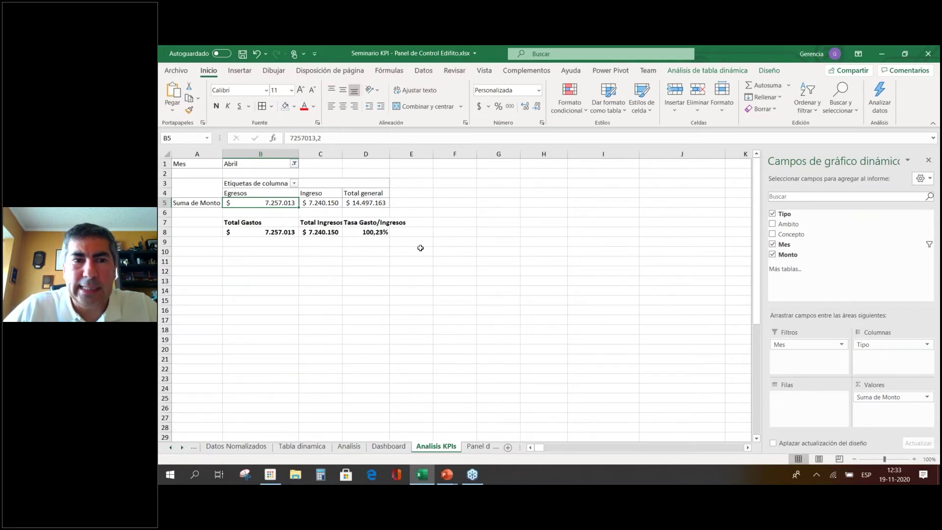
Switch the pivot table's Mes filter to Mayo and select the rate in D8.
{"action": "left_click", "coordinate": [294, 164]}
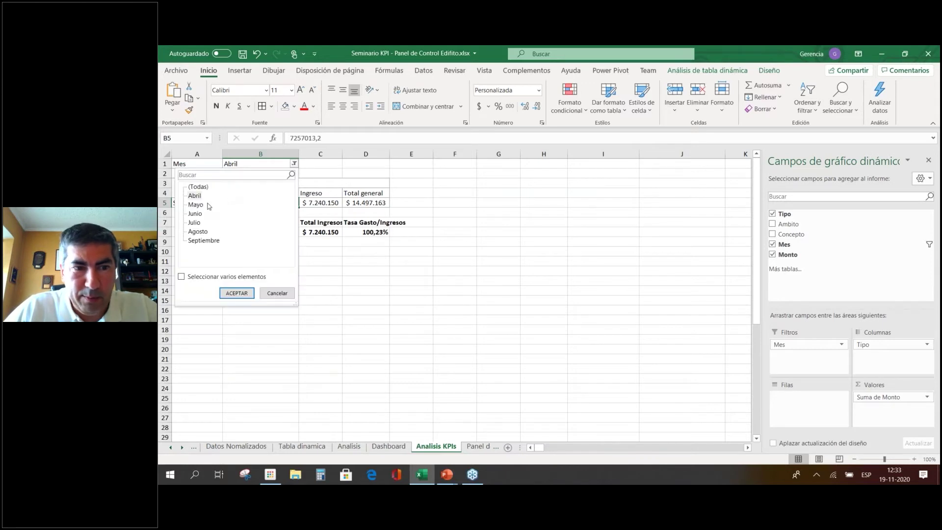
{"action": "left_click", "coordinate": [198, 207]}
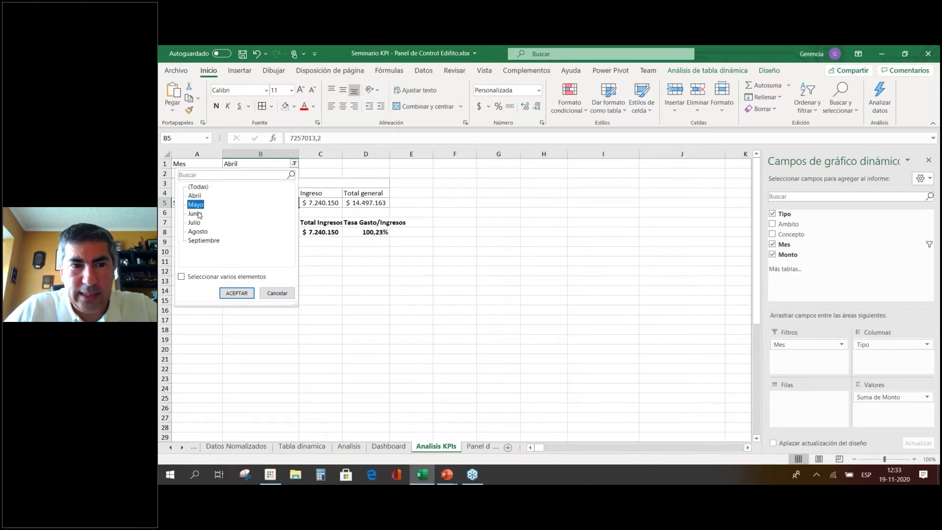
{"action": "left_click", "coordinate": [236, 293]}
{"action": "left_click", "coordinate": [364, 231]}
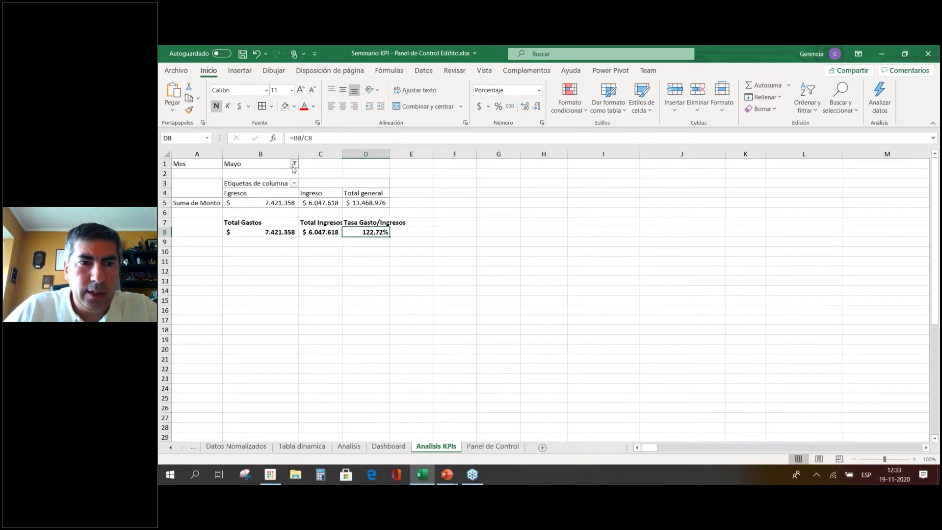
Switch the pivot table's Mes filter to Agosto and select the Egresos amount in B5.
{"action": "left_click", "coordinate": [292, 164]}
{"action": "left_click", "coordinate": [200, 233]}
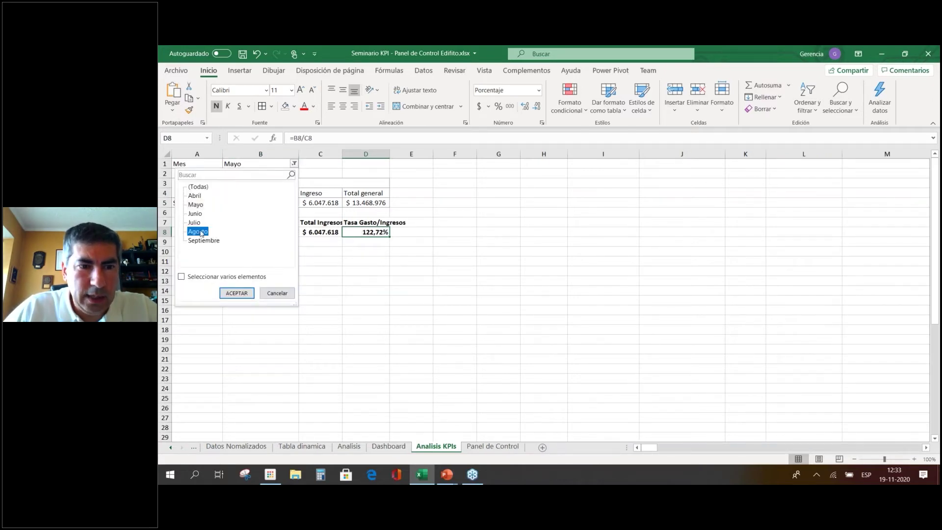
{"action": "left_click", "coordinate": [240, 292]}
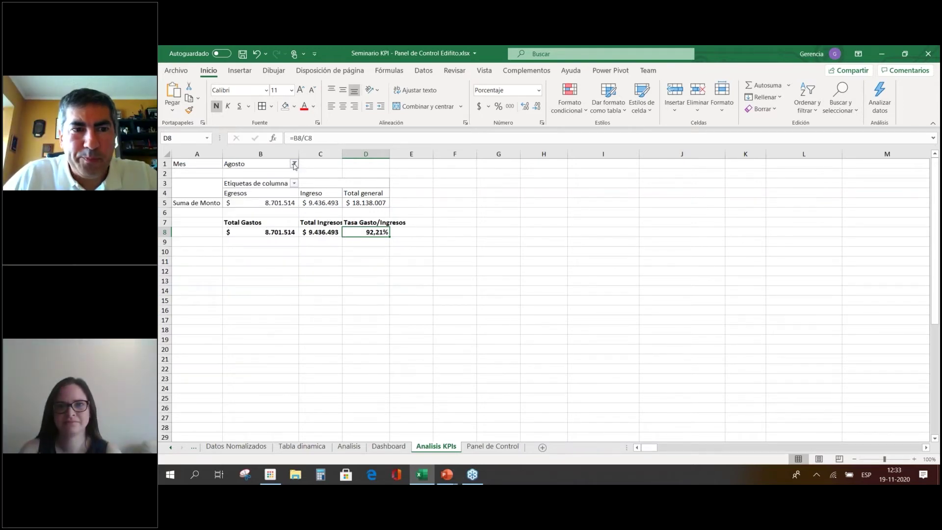
{"action": "left_click", "coordinate": [273, 203]}
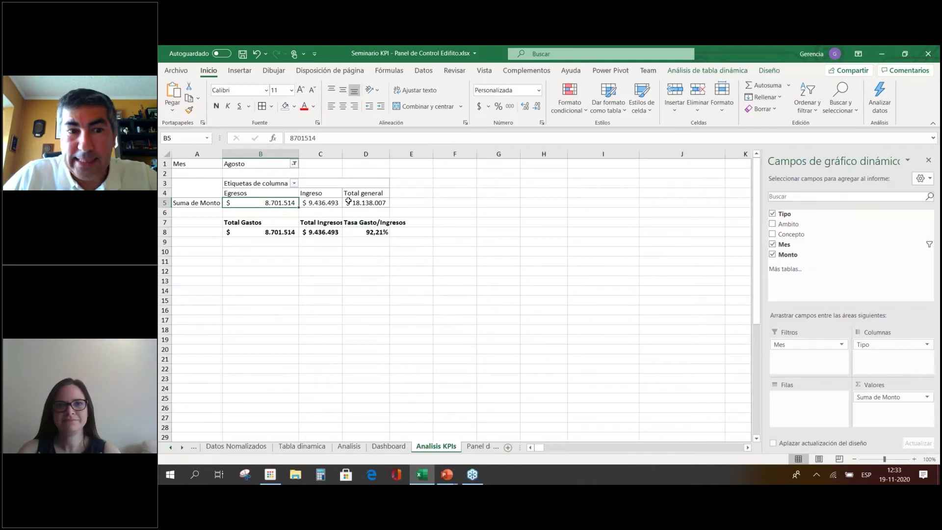
Remove and re-add Mes as the pivot table's report filter, and filter it to Mayo, Junio and Julio together.
{"action": "left_click_drag", "start_coordinate": [793, 346], "coordinate": [829, 282]}
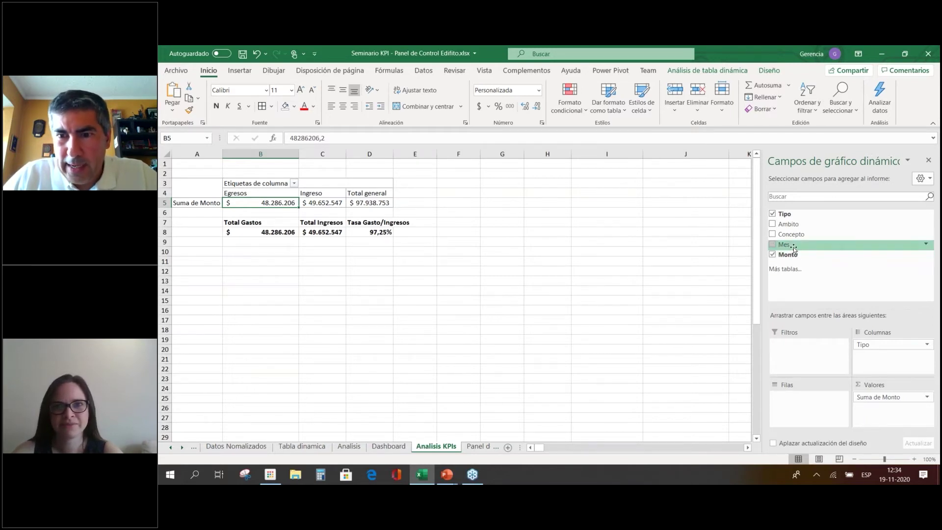
{"action": "left_click_drag", "start_coordinate": [793, 248], "coordinate": [805, 345]}
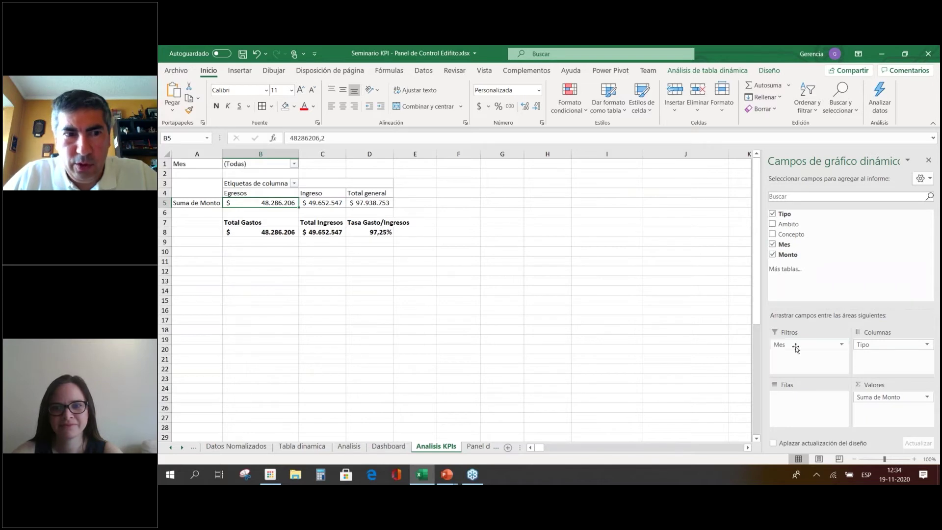
{"action": "left_click", "coordinate": [294, 163]}
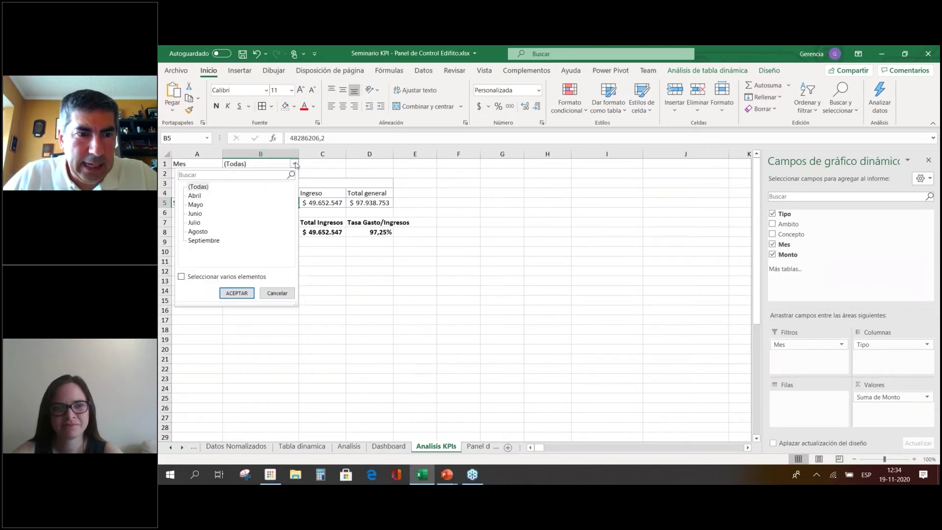
{"action": "left_click", "coordinate": [213, 277]}
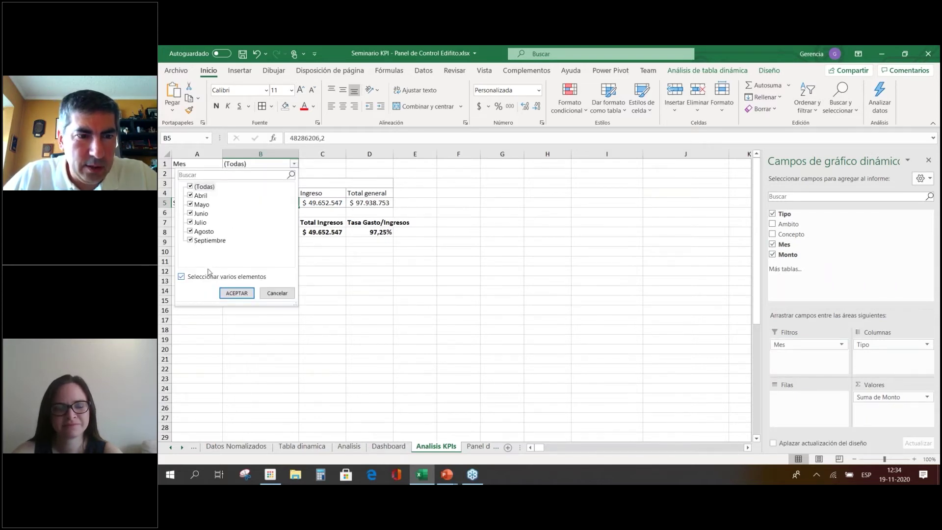
{"action": "left_click", "coordinate": [191, 187]}
{"action": "left_click", "coordinate": [190, 204]}
{"action": "left_click", "coordinate": [190, 213]}
{"action": "left_click", "coordinate": [191, 222]}
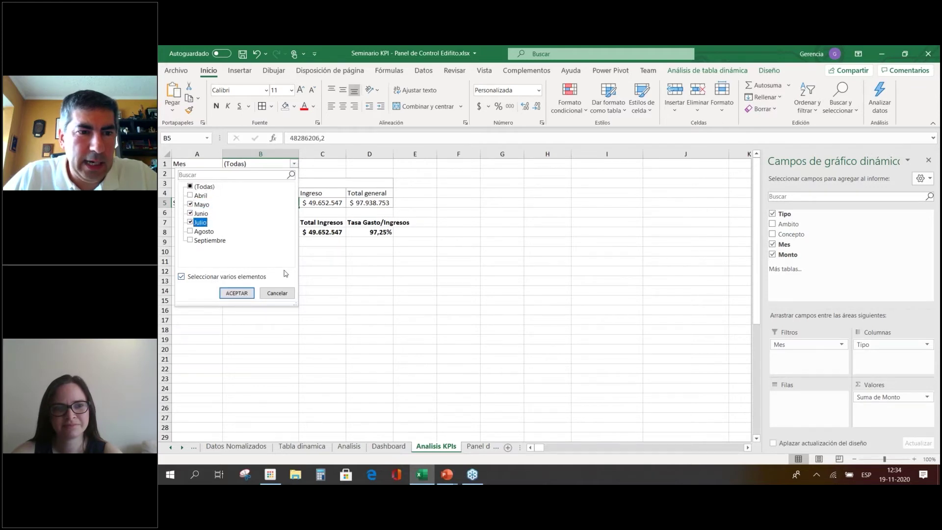
{"action": "left_click", "coordinate": [240, 293]}
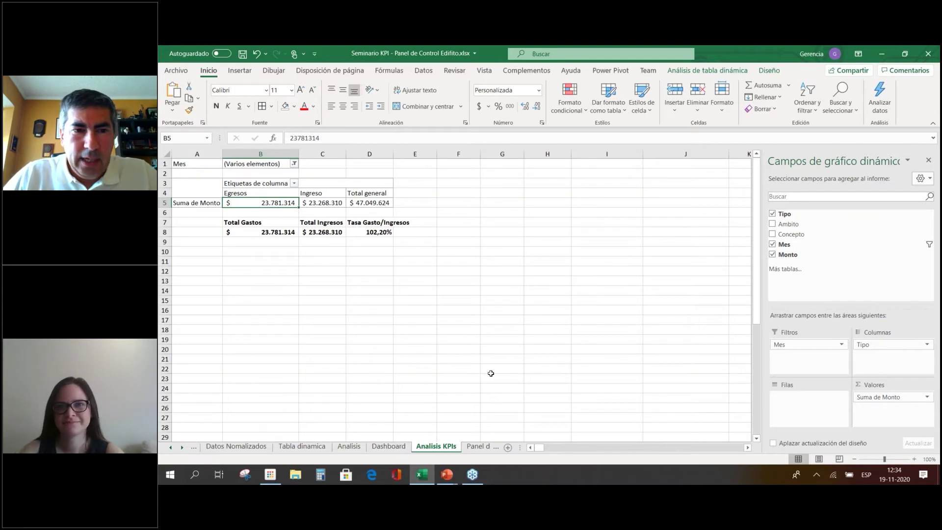
Remove the Mes filter from the pivot table and widen column C slightly.
{"action": "left_click", "coordinate": [809, 347]}
{"action": "left_click_drag", "start_coordinate": [810, 346], "coordinate": [833, 267]}
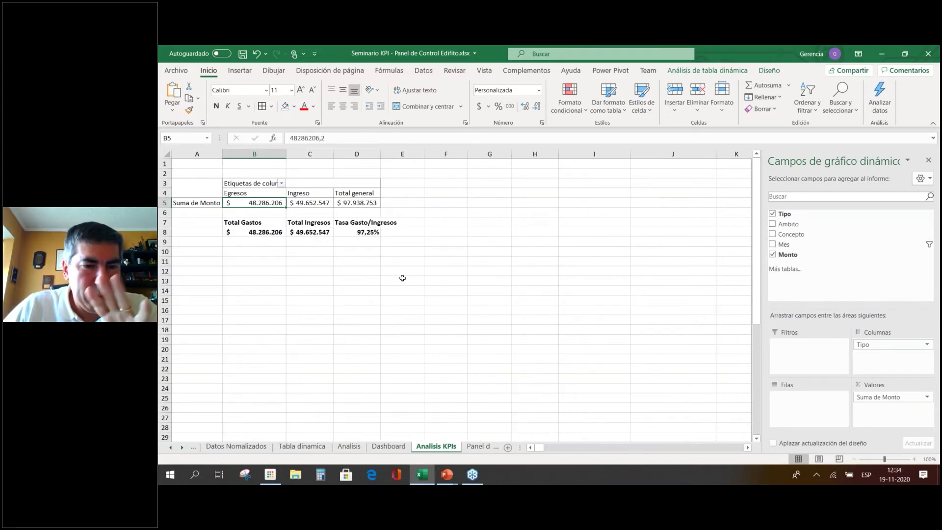
{"action": "left_click_drag", "start_coordinate": [334, 153], "coordinate": [338, 153]}
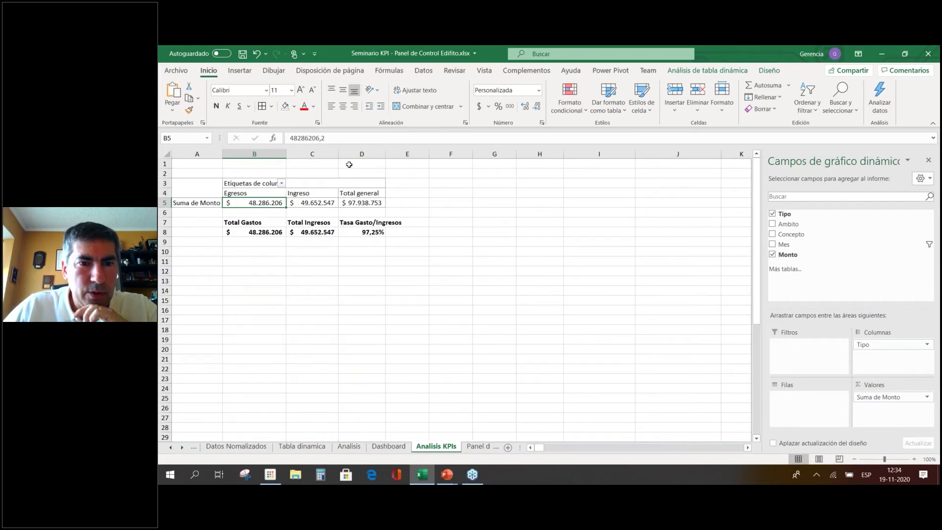
Review the KPI amounts on Analisis KPIs and the finished layout on Dashboard as reference for Panel de Control.
{"action": "left_click", "coordinate": [479, 446]}
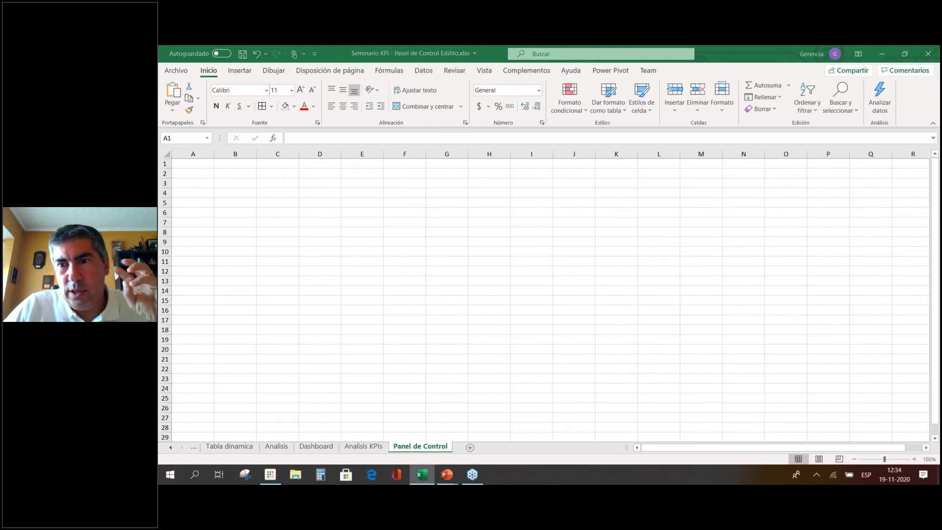
{"action": "left_click", "coordinate": [838, 179]}
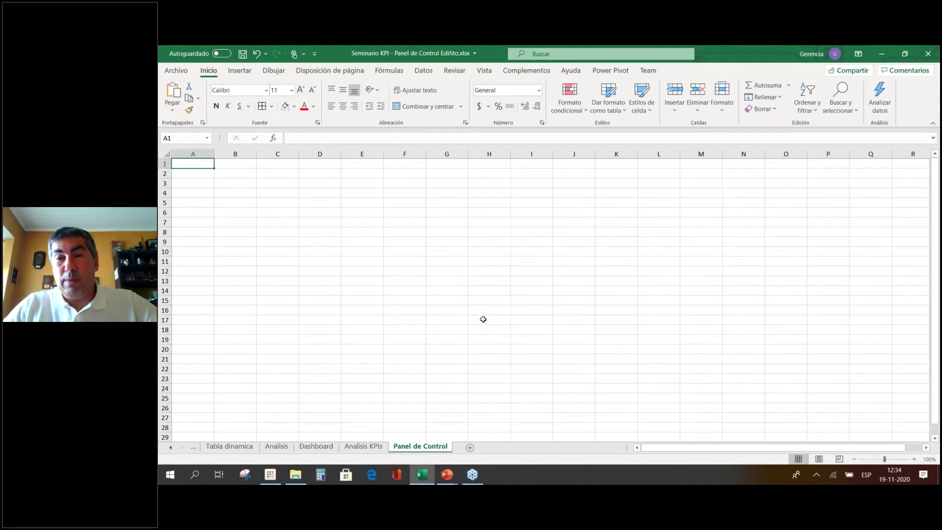
{"action": "left_click", "coordinate": [345, 447]}
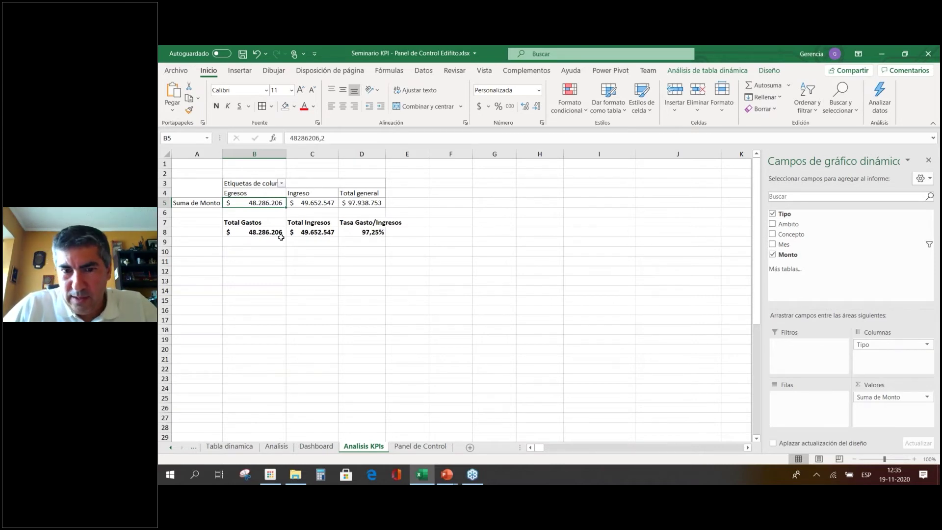
{"action": "left_click", "coordinate": [420, 446]}
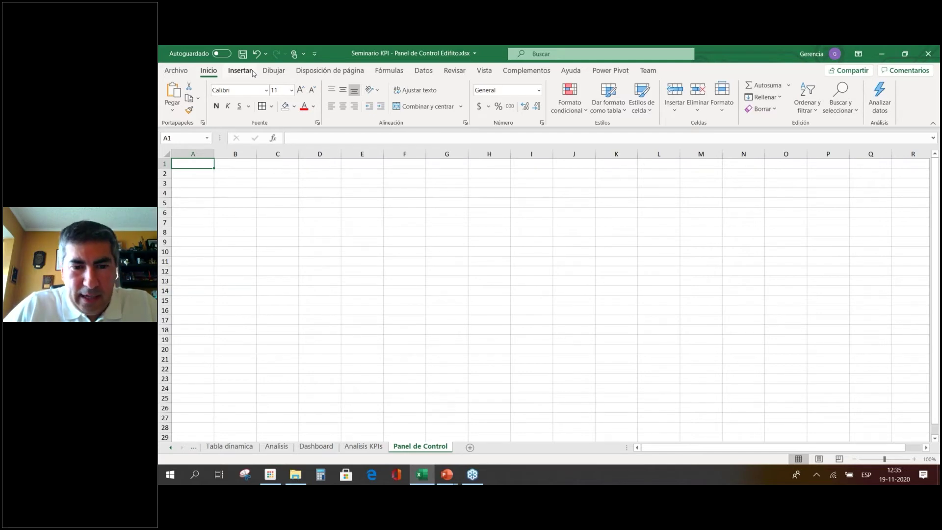
{"action": "left_click", "coordinate": [316, 446]}
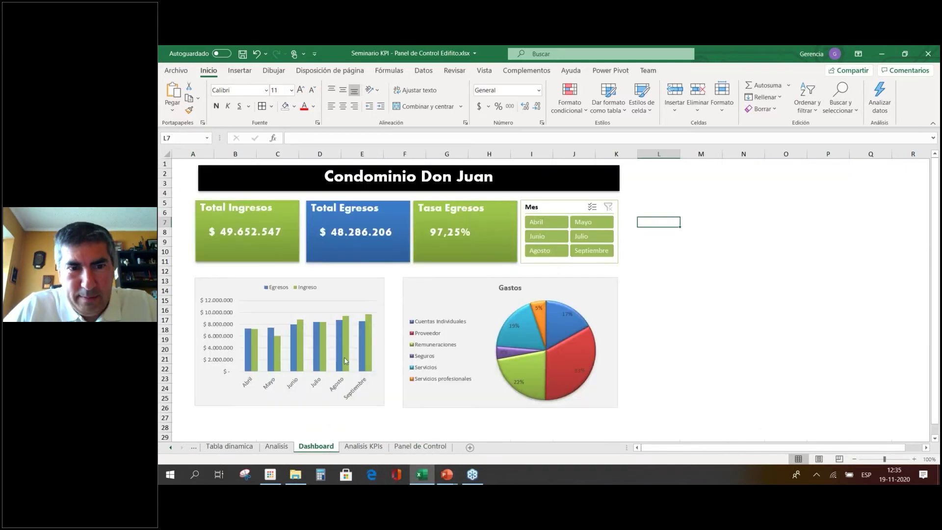
On the Panel de Control sheet, draw a banner rectangle about 25.6 cm wide and 2 cm high across columns B to M near row 1.
{"action": "left_click", "coordinate": [422, 449]}
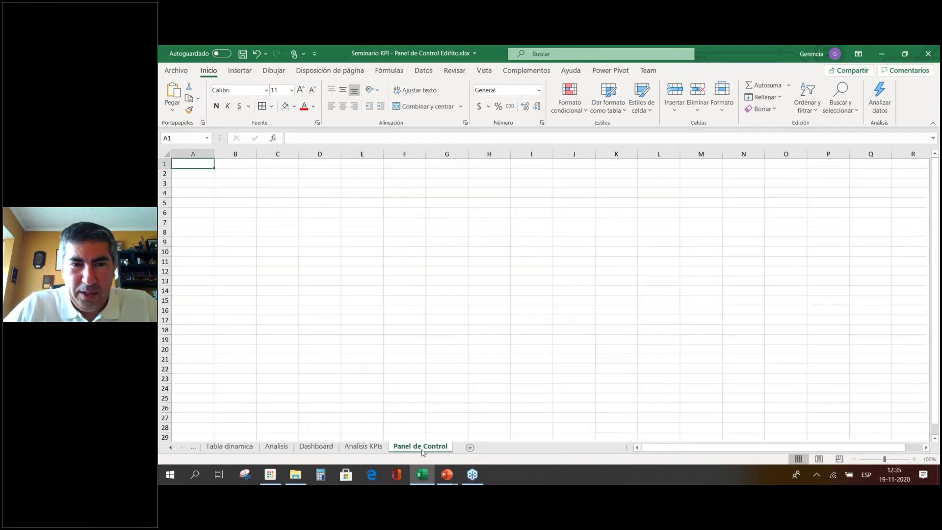
{"action": "left_click", "coordinate": [272, 175]}
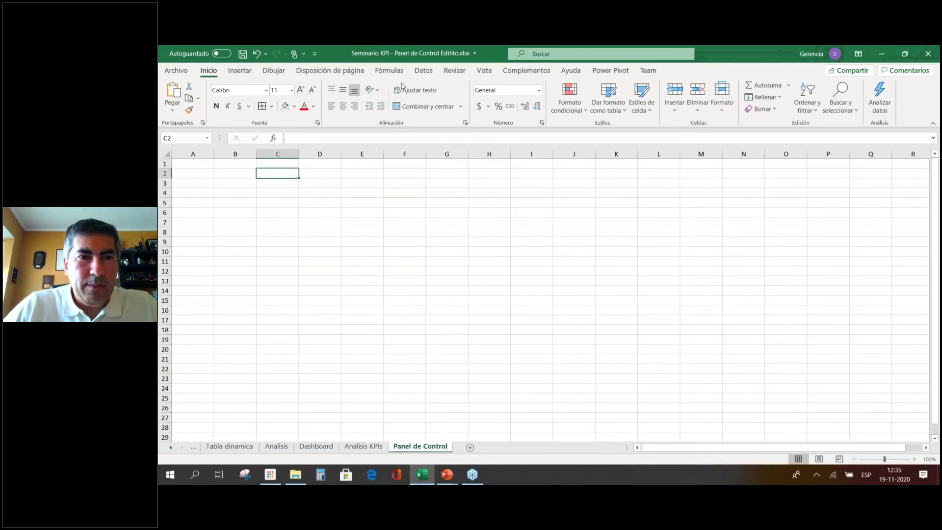
{"action": "left_click", "coordinate": [240, 70]}
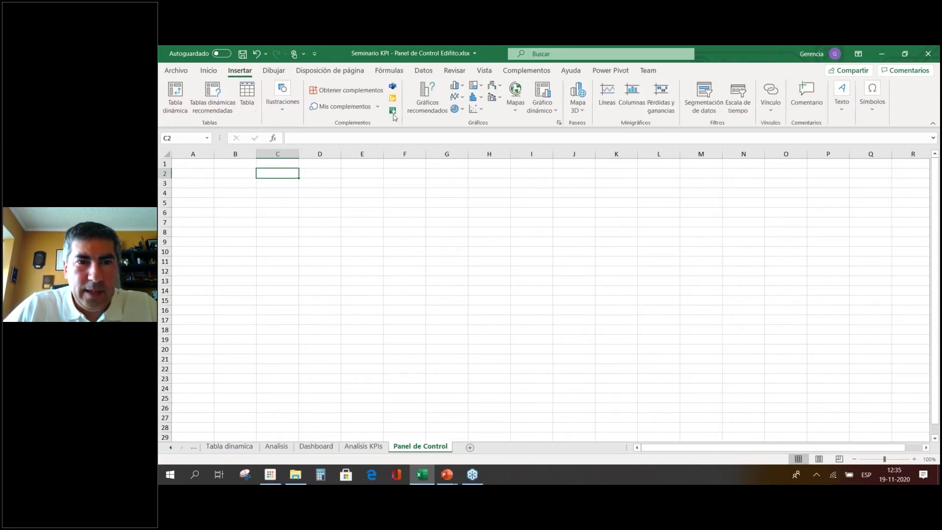
{"action": "left_click", "coordinate": [283, 97]}
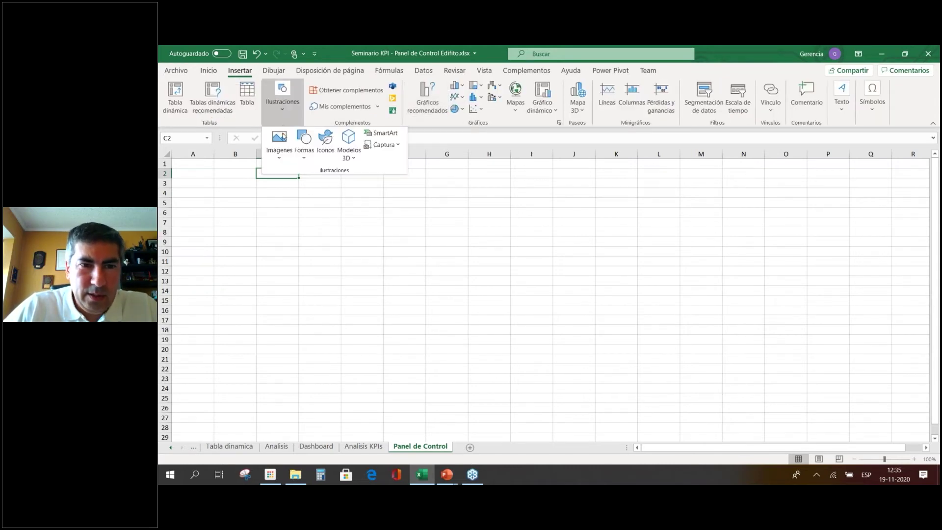
{"action": "left_click", "coordinate": [304, 149]}
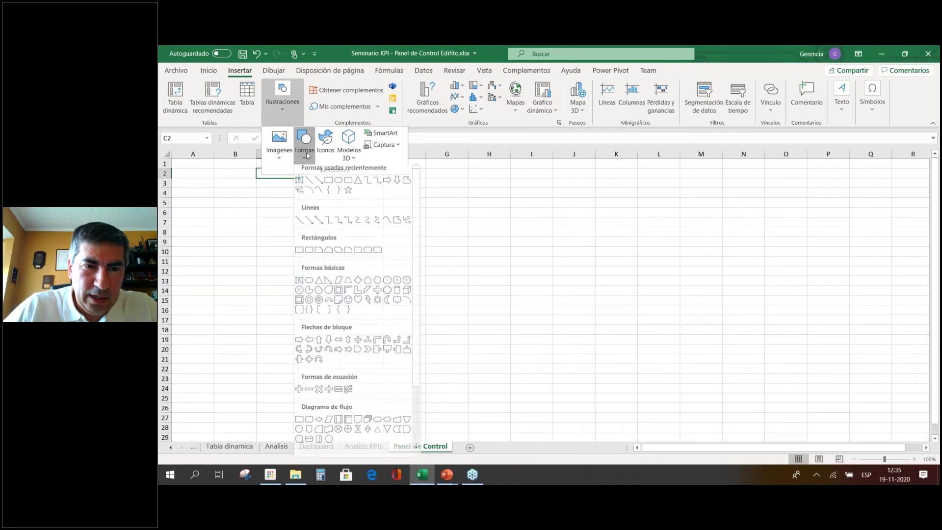
{"action": "left_click", "coordinate": [328, 185]}
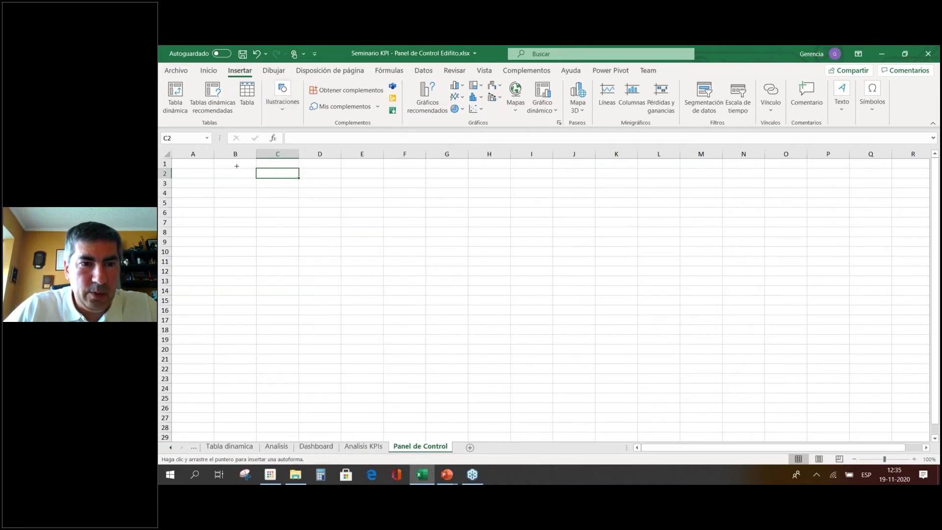
{"action": "left_click_drag", "start_coordinate": [228, 165], "coordinate": [721, 206]}
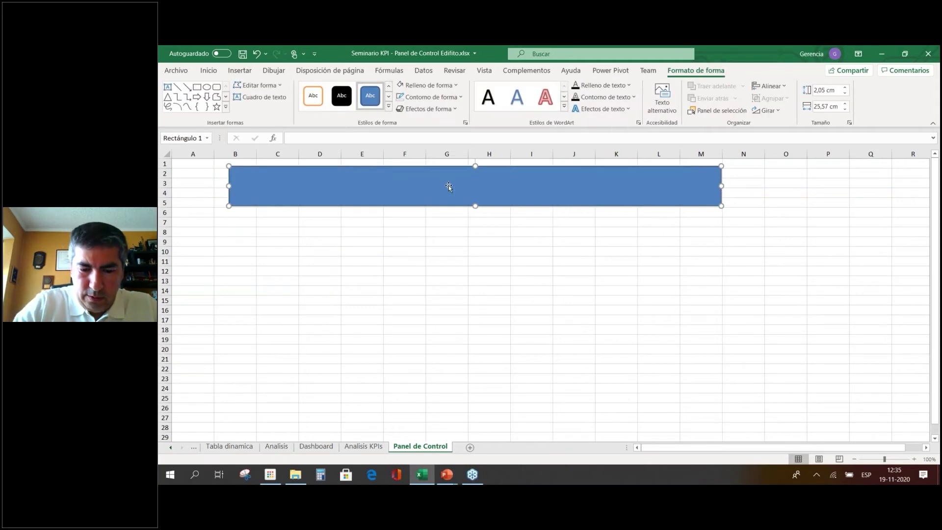
Title the banner rectangle "Condominio Don Memo" and apply the shape style Efecto moderado - Azul, Énfasis 1.
{"action": "type", "text": "Condominio Don Memo"}
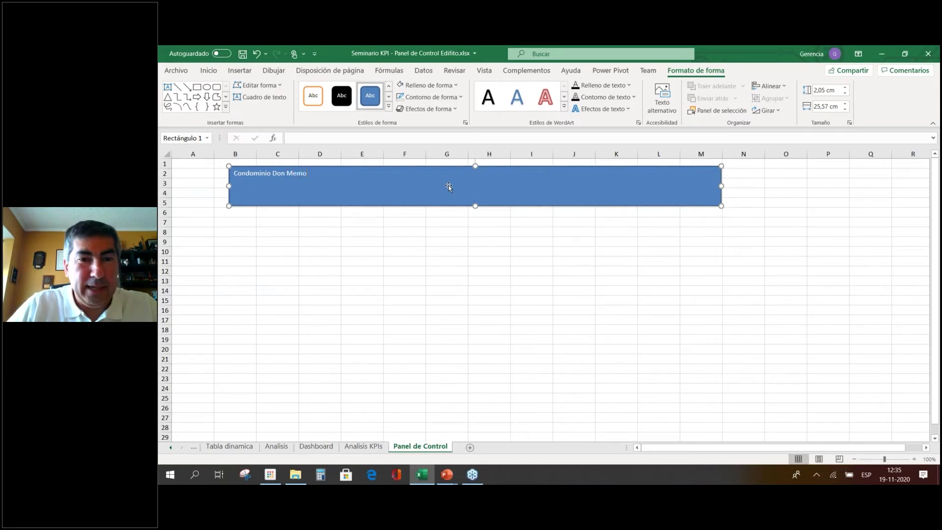
{"action": "left_click", "coordinate": [388, 106]}
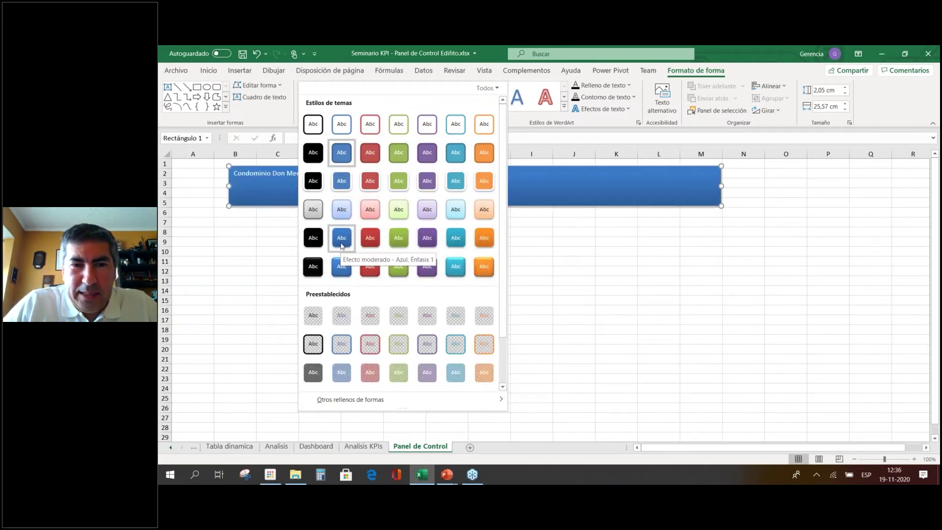
{"action": "left_click", "coordinate": [342, 245]}
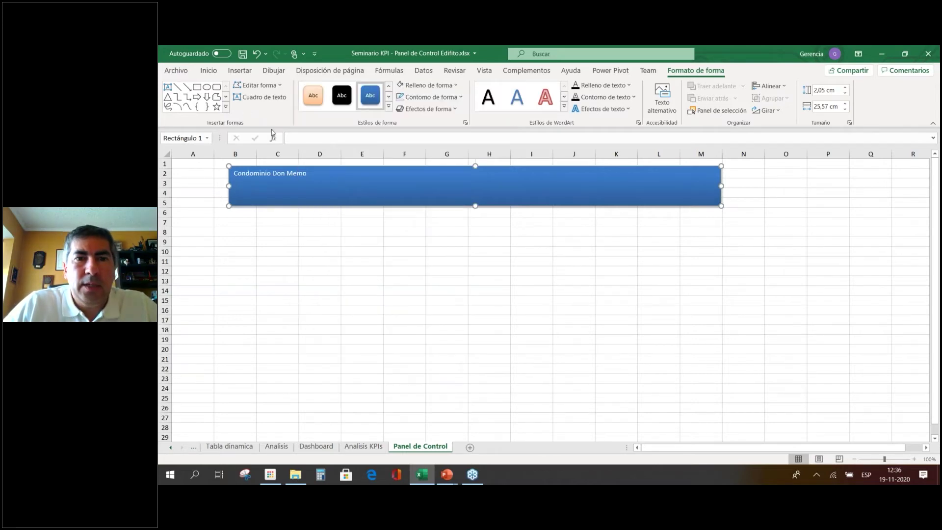
Set the banner title's font to Aharoni and enlarge it to 28 points.
{"action": "left_click", "coordinate": [209, 70]}
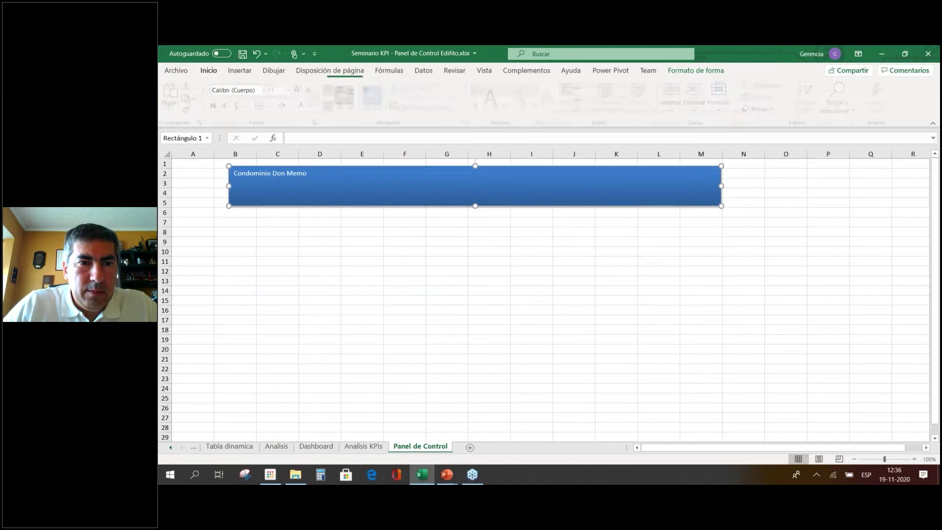
{"action": "left_click", "coordinate": [266, 92]}
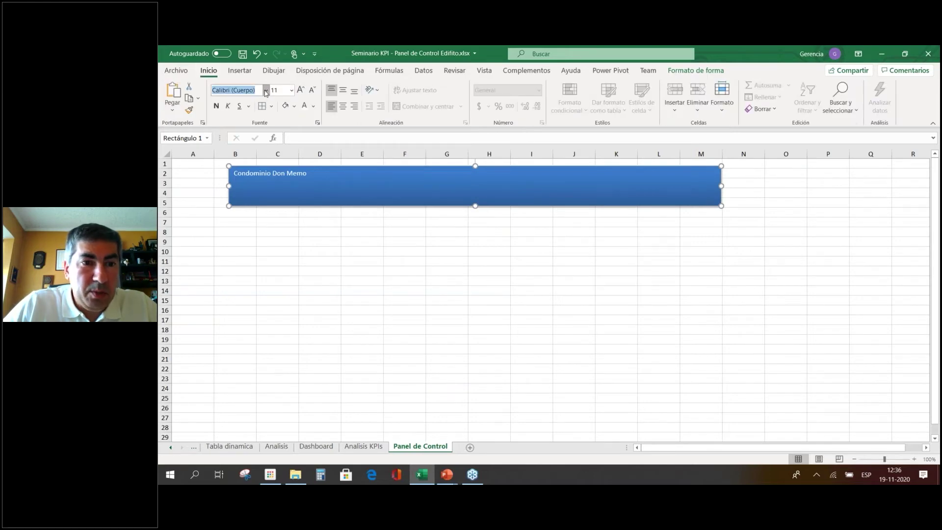
{"action": "left_click", "coordinate": [266, 93]}
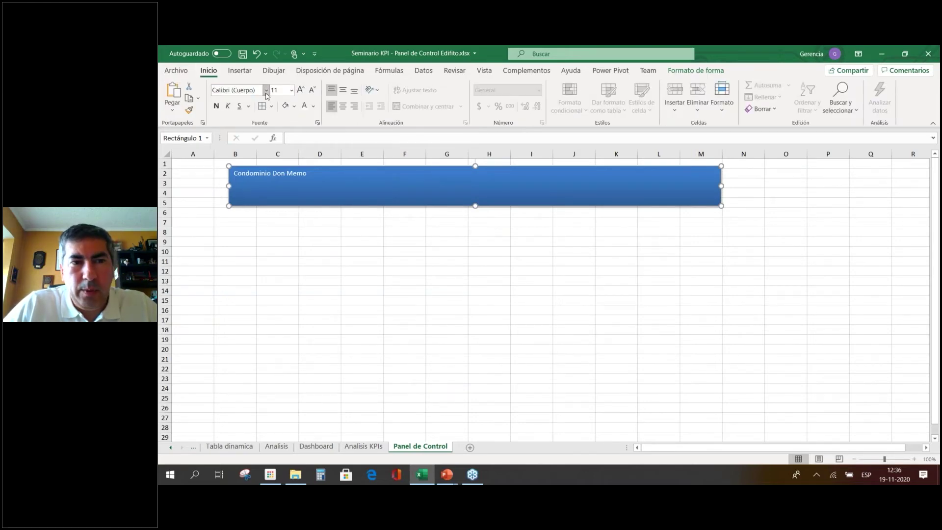
{"action": "left_click", "coordinate": [266, 94]}
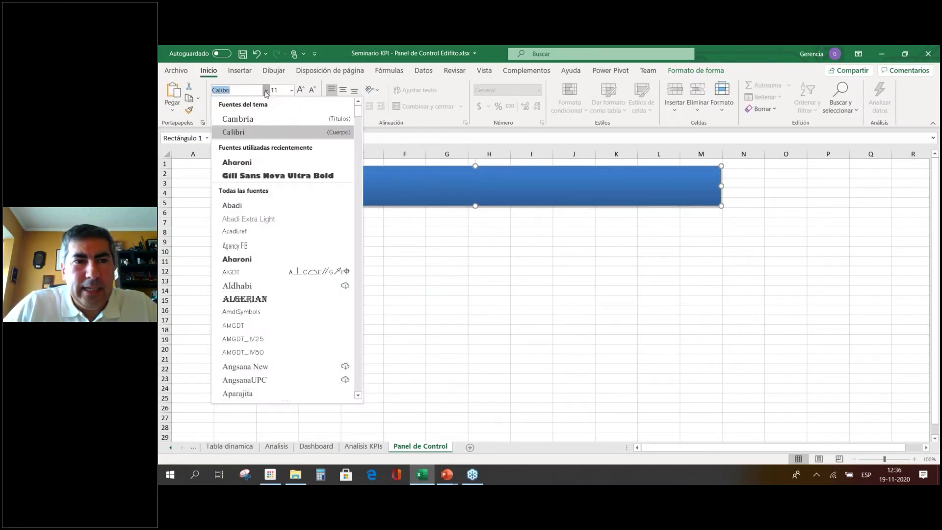
{"action": "left_click", "coordinate": [264, 164]}
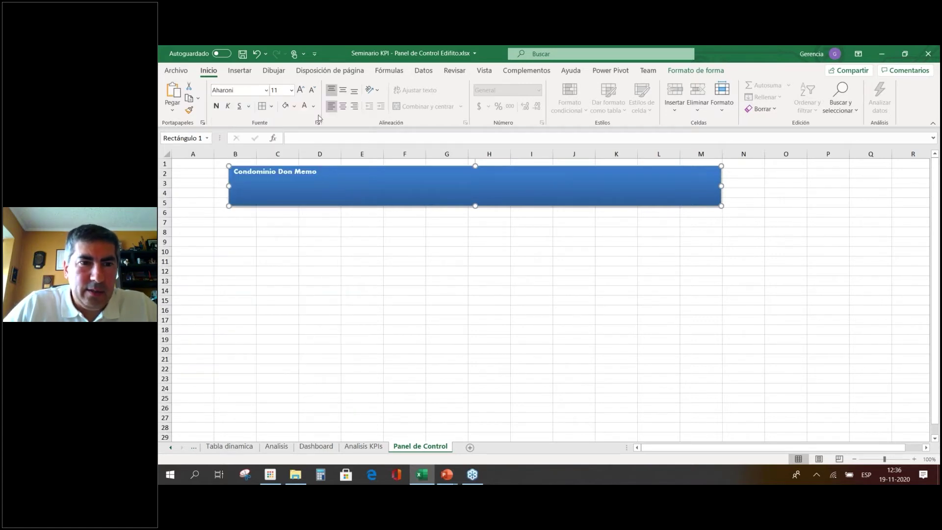
{"action": "left_click", "coordinate": [302, 90]}
{"action": "left_click", "coordinate": [302, 90]}
{"action": "left_click", "coordinate": [301, 90]}
{"action": "left_click", "coordinate": [301, 91]}
{"action": "left_click", "coordinate": [302, 90]}
{"action": "left_click", "coordinate": [301, 91]}
{"action": "left_click", "coordinate": [301, 90]}
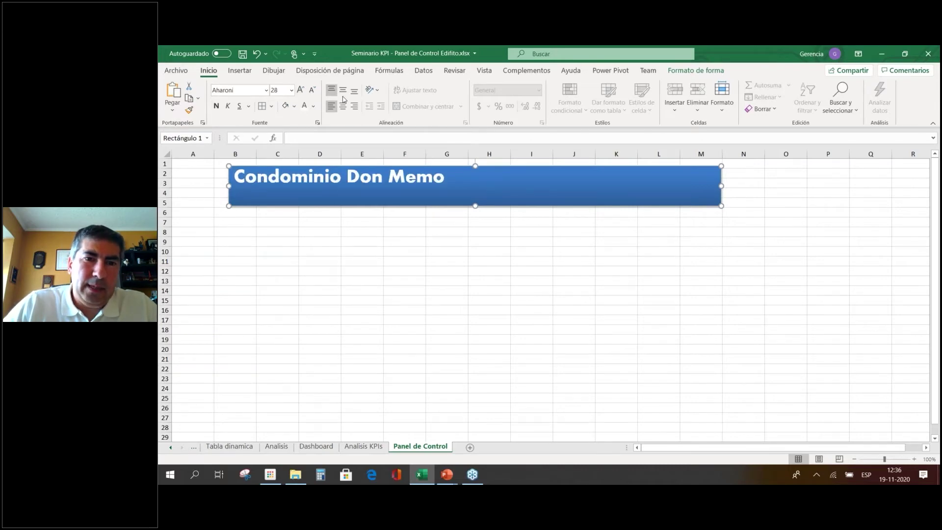
Centre the banner title horizontally and vertically, and shift the banner so its left edge starts at column B.
{"action": "left_click", "coordinate": [344, 91]}
{"action": "left_click", "coordinate": [343, 107]}
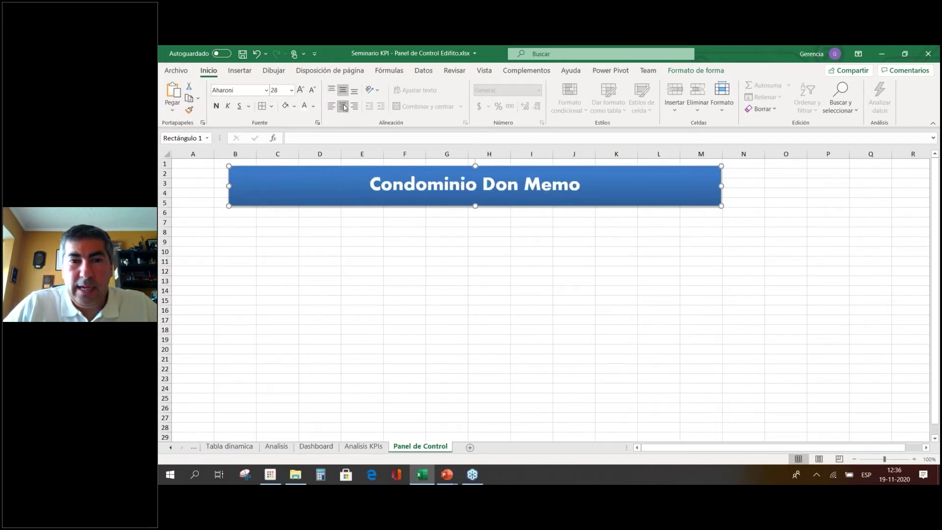
{"action": "left_click", "coordinate": [473, 248]}
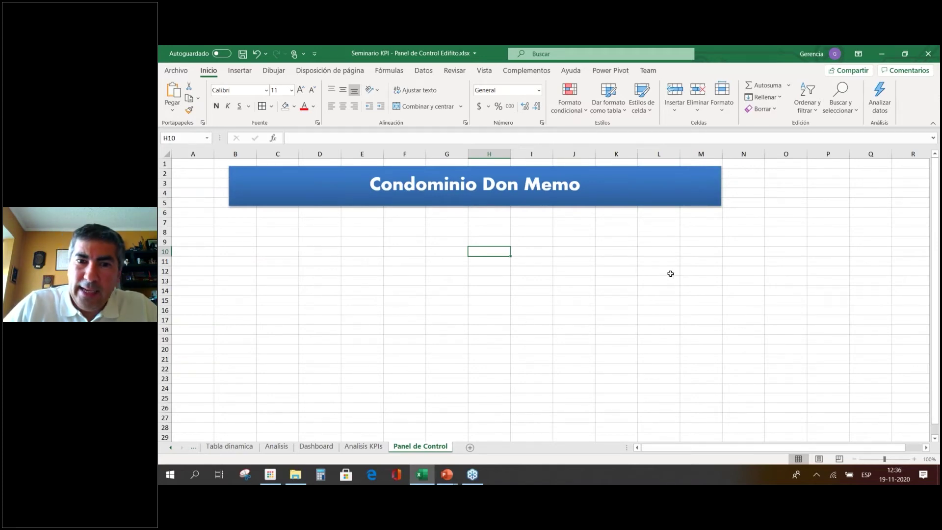
{"action": "left_click_drag", "start_coordinate": [635, 191], "coordinate": [621, 191]}
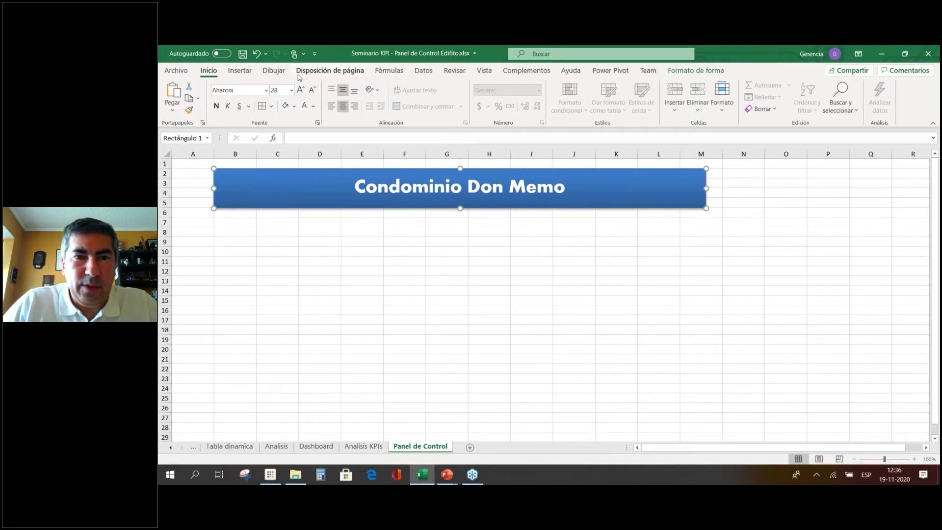
Draw a rectangle about 6.8 cm wide and 3.2 cm high below the banner's left end and place two copies beside it in a row.
{"action": "left_click", "coordinate": [240, 70]}
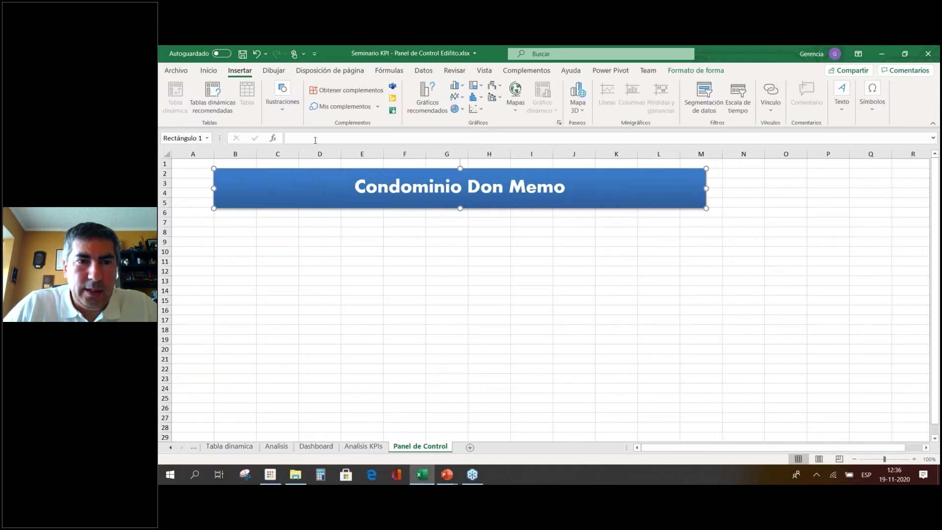
{"action": "left_click", "coordinate": [283, 95]}
{"action": "left_click", "coordinate": [307, 151]}
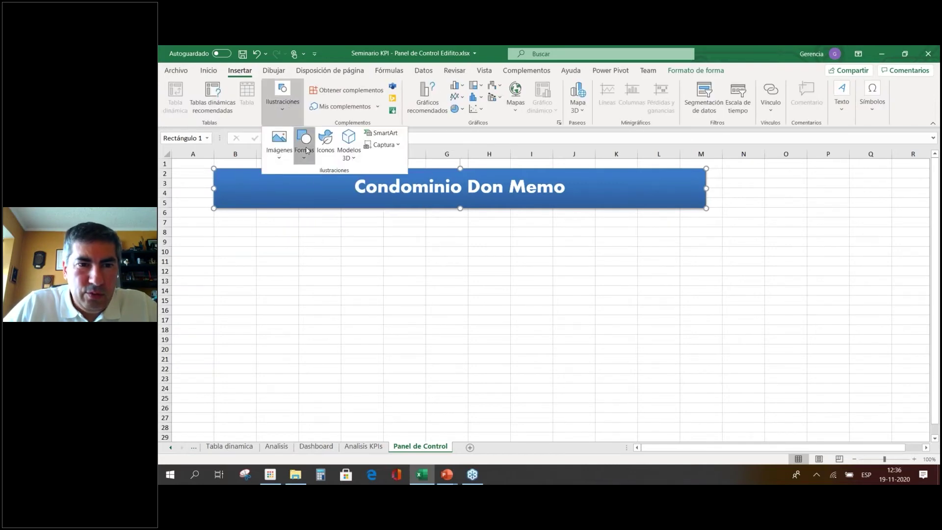
{"action": "left_click", "coordinate": [331, 186]}
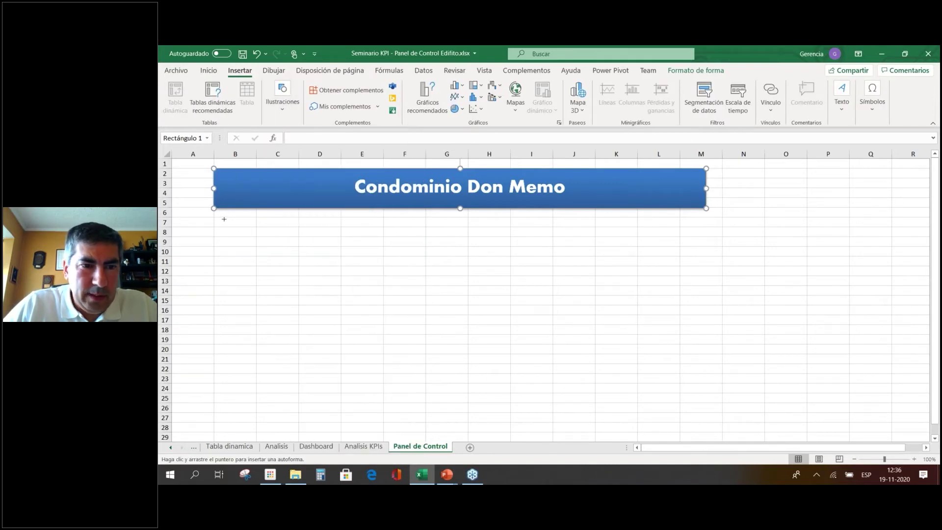
{"action": "left_click_drag", "start_coordinate": [213, 219], "coordinate": [345, 281]}
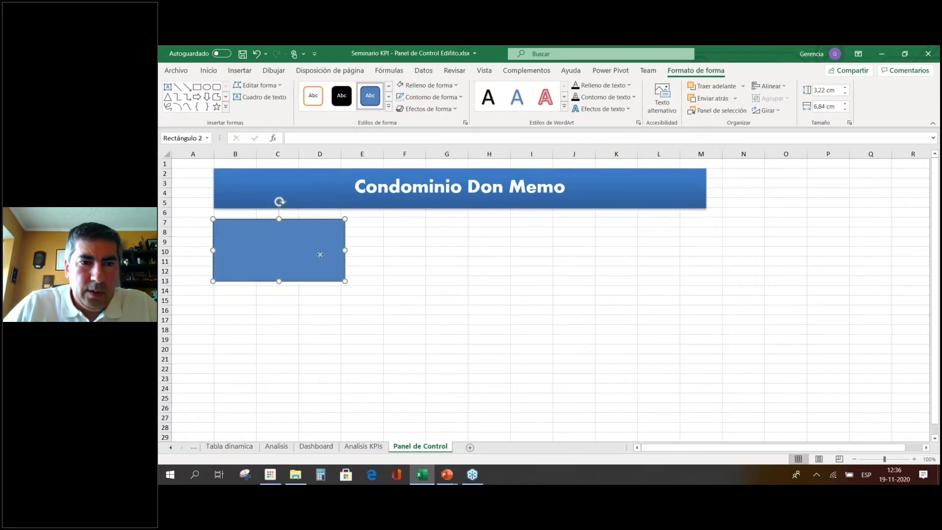
{"action": "left_click_drag", "start_coordinate": [310, 252], "coordinate": [590, 255]}
Label the three rectangles, from left to right, "Total Ingresos", "Total Gastos" and "Tasa Gasto/ingreso".
{"action": "left_click", "coordinate": [305, 248]}
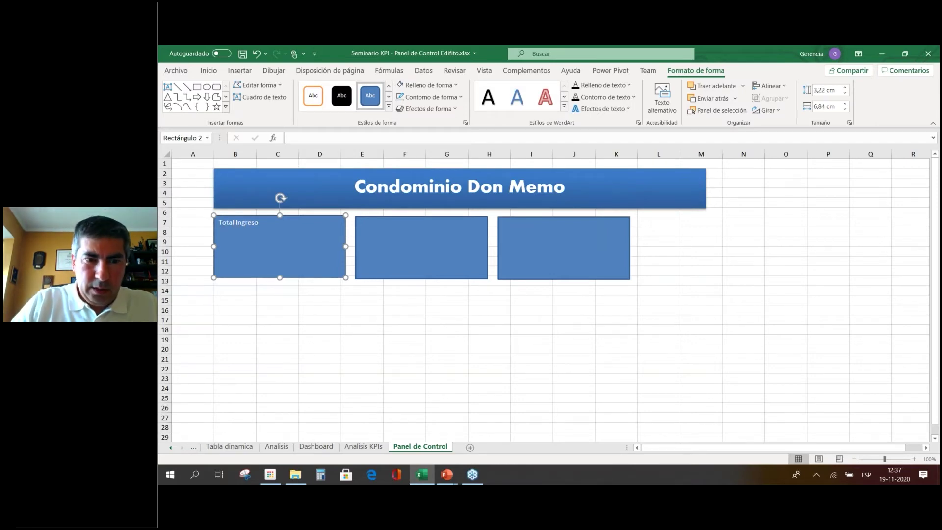
{"action": "left_click", "coordinate": [421, 248]}
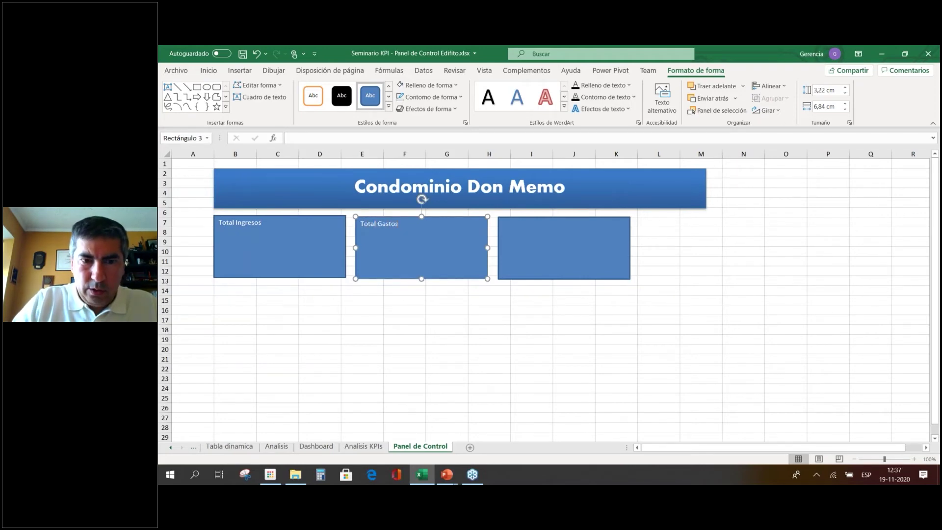
{"action": "left_click", "coordinate": [553, 238]}
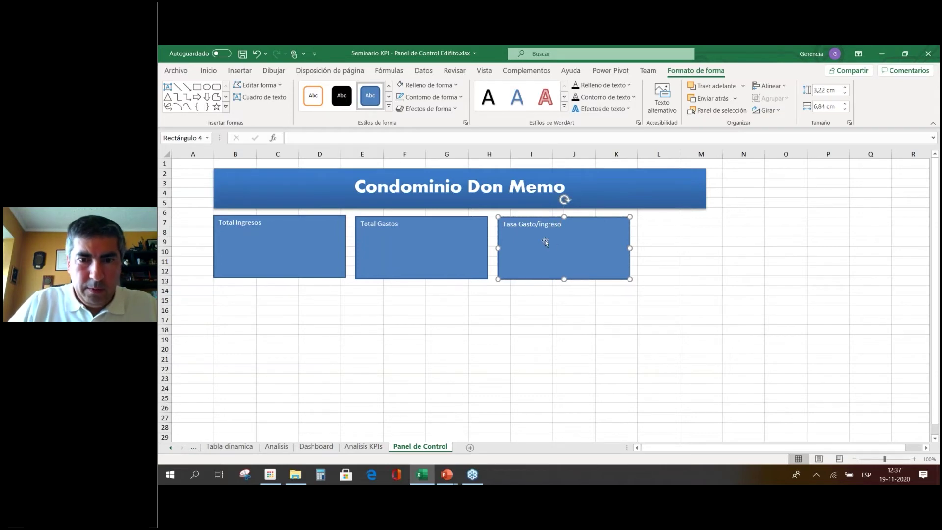
Format the Total Ingresos label in Aharoni at 16 points and centre it horizontally.
{"action": "left_click", "coordinate": [308, 243]}
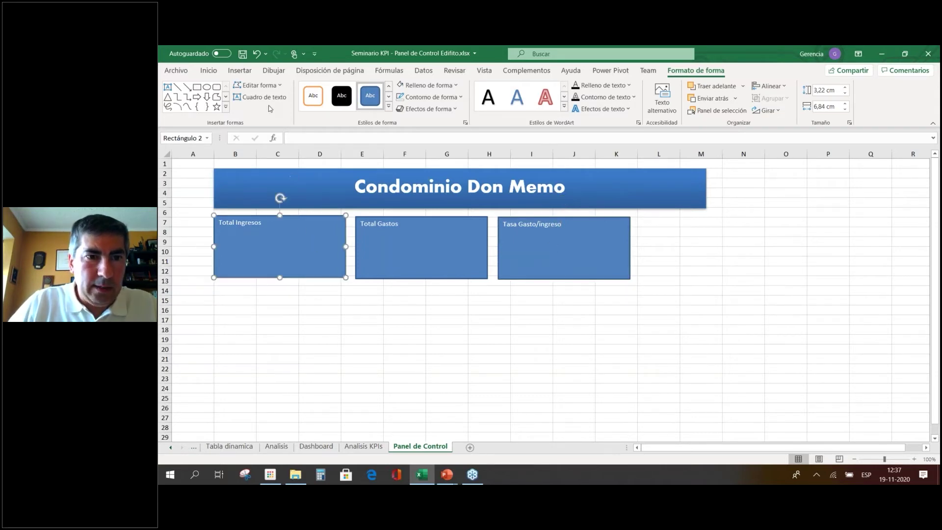
{"action": "left_click", "coordinate": [209, 72]}
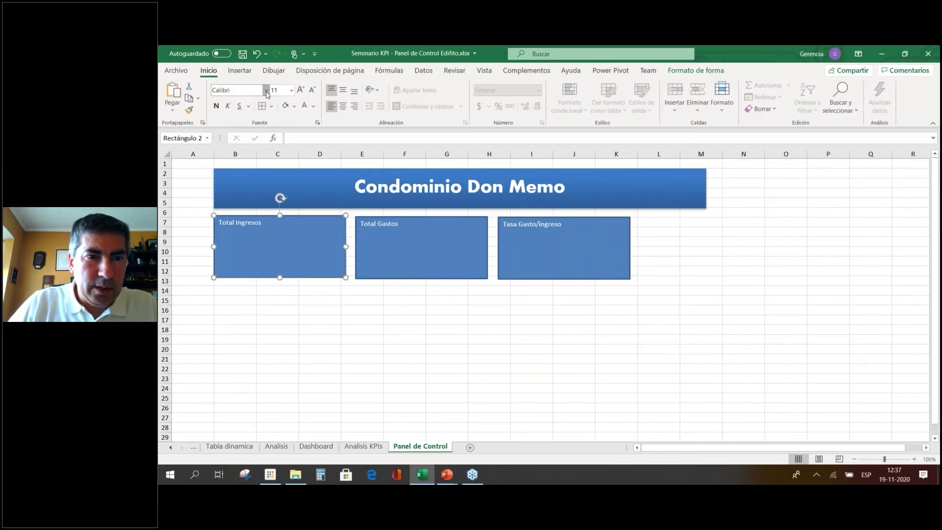
{"action": "left_click", "coordinate": [266, 90]}
{"action": "left_click", "coordinate": [245, 162]}
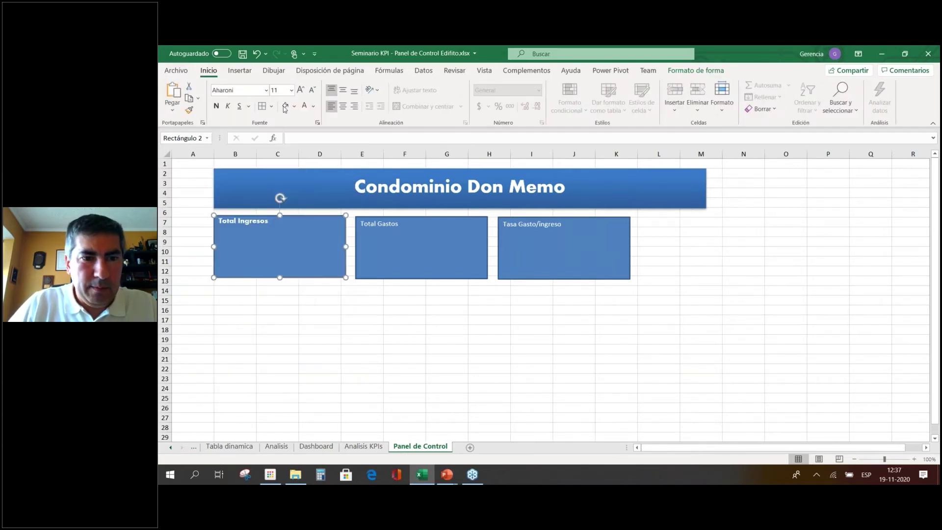
{"action": "left_click", "coordinate": [300, 90]}
{"action": "left_click", "coordinate": [300, 90]}
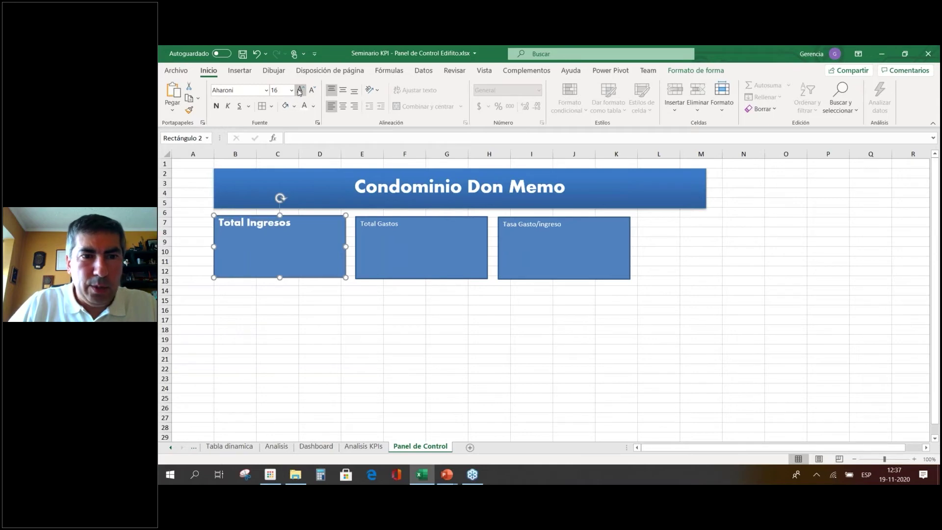
{"action": "left_click", "coordinate": [343, 106]}
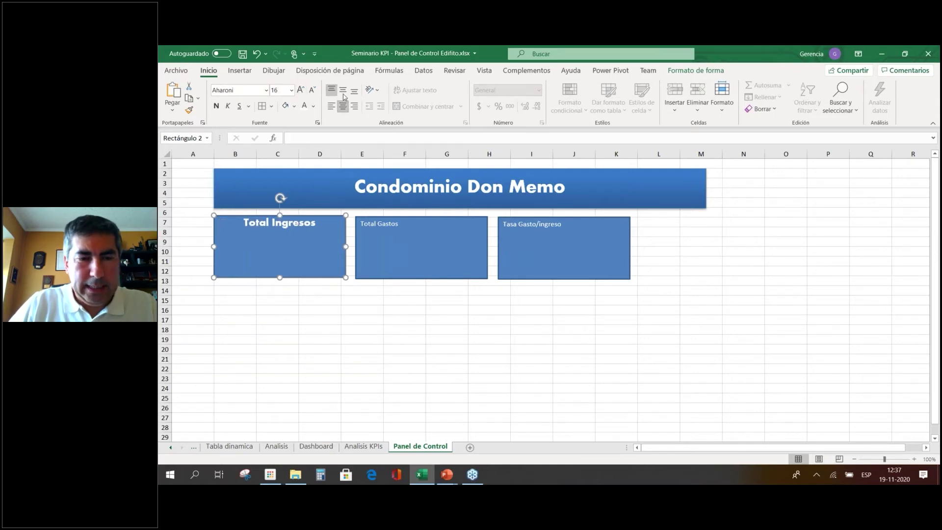
{"action": "right_click", "coordinate": [326, 238]}
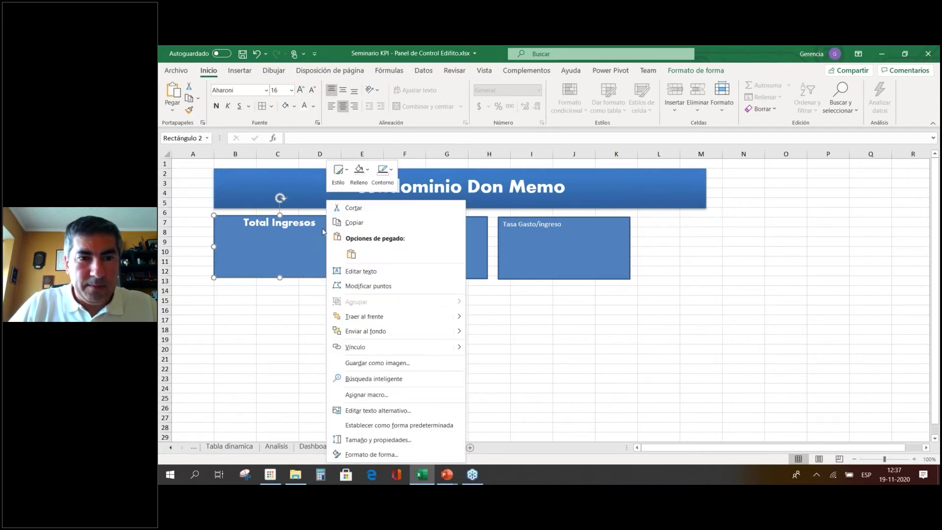
{"action": "left_click", "coordinate": [724, 96]}
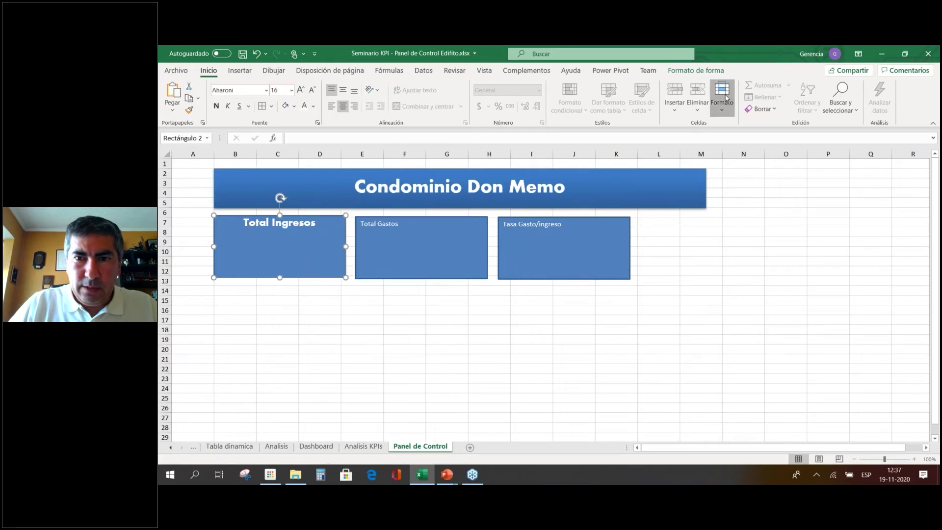
{"action": "key", "text": "Escape"}
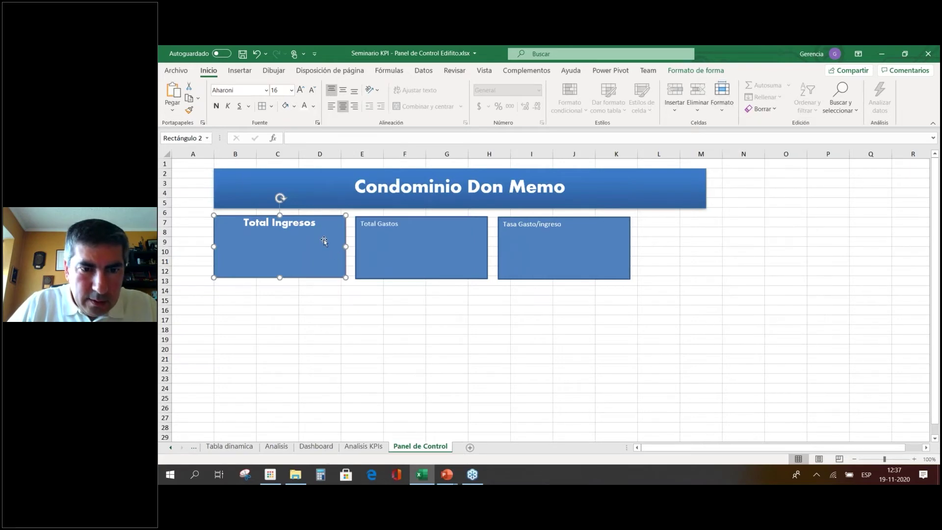
Apply the olive green theme style "Relleno coloreado - Verde oliva, Énfasis 3" to the Total Ingresos card.
{"action": "right_click", "coordinate": [326, 247]}
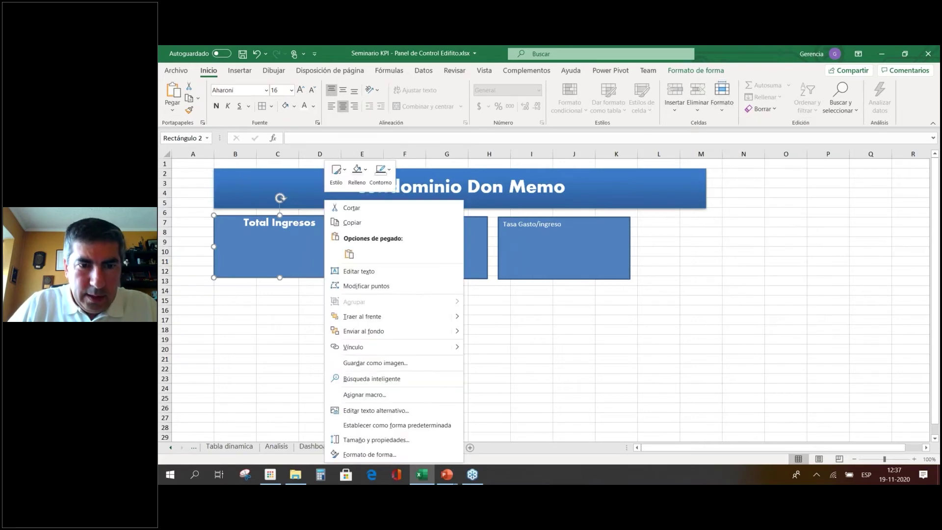
{"action": "left_click", "coordinate": [337, 173]}
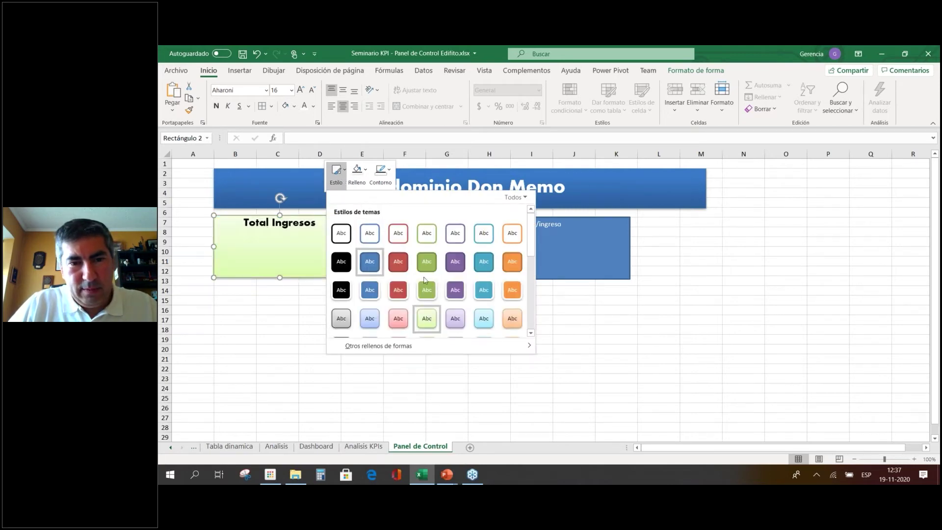
{"action": "scroll", "coordinate": [424, 268], "scroll_direction": "down", "scroll_amount": 5}
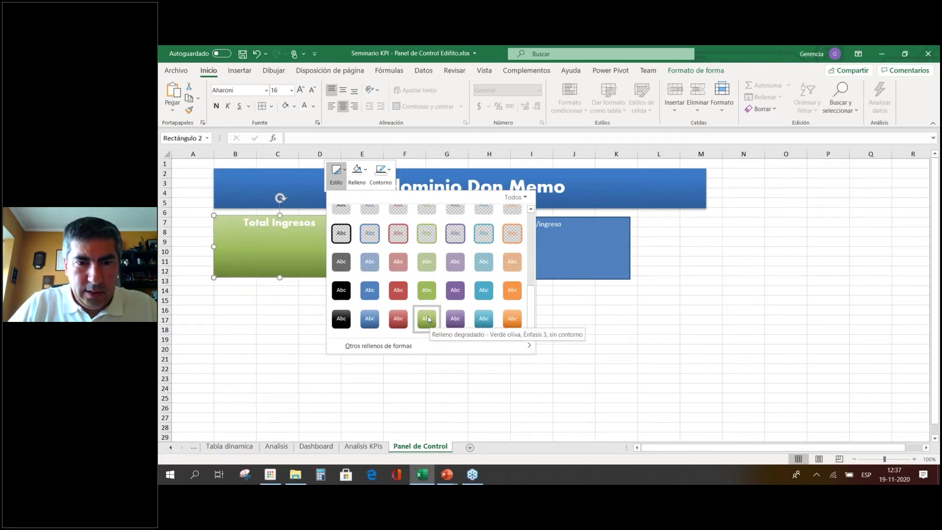
{"action": "scroll", "coordinate": [427, 275], "scroll_direction": "up", "scroll_amount": 3}
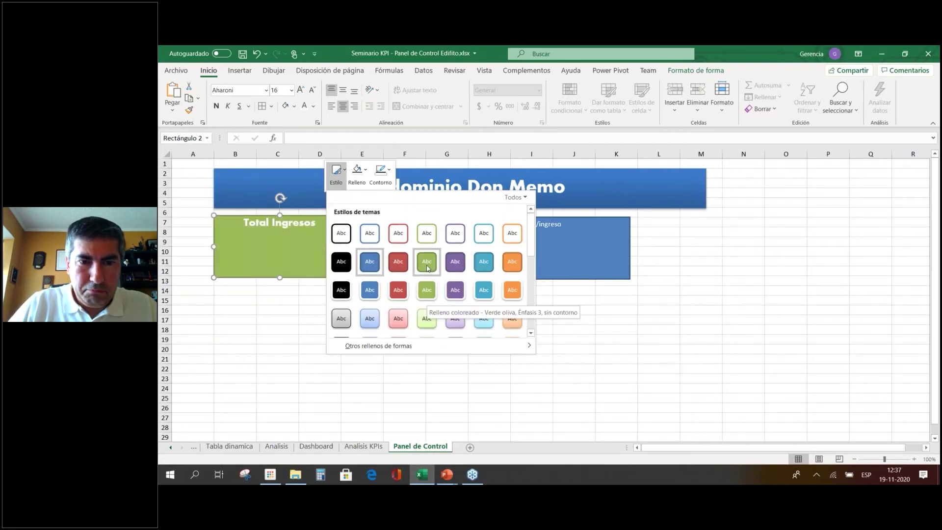
{"action": "left_click", "coordinate": [427, 268]}
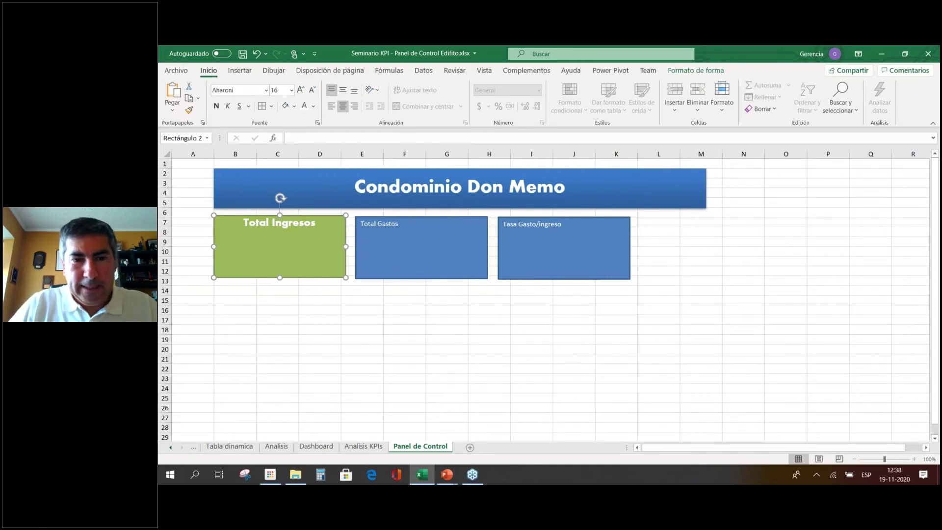
Apply the solid purple theme style to the Tasa Gasto/ingreso card.
{"action": "left_click", "coordinate": [443, 260]}
{"action": "left_click", "coordinate": [530, 256]}
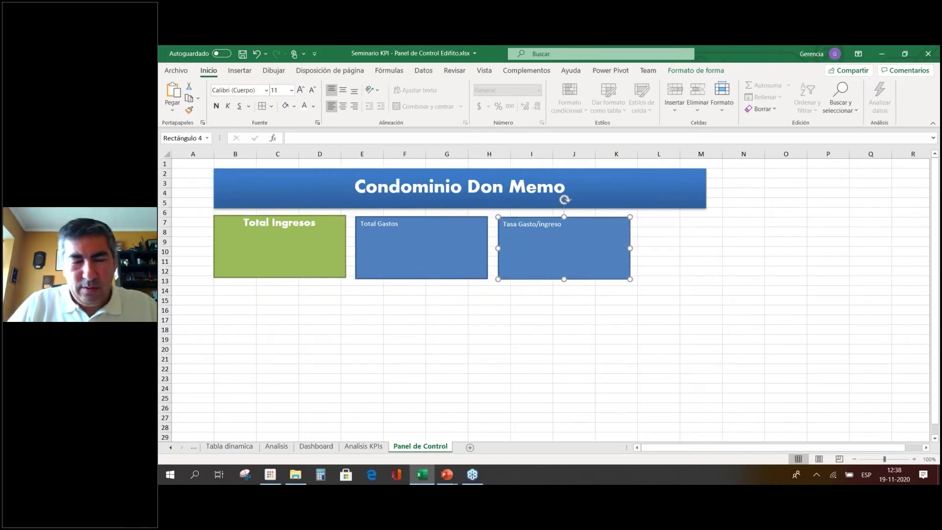
{"action": "right_click", "coordinate": [530, 257]}
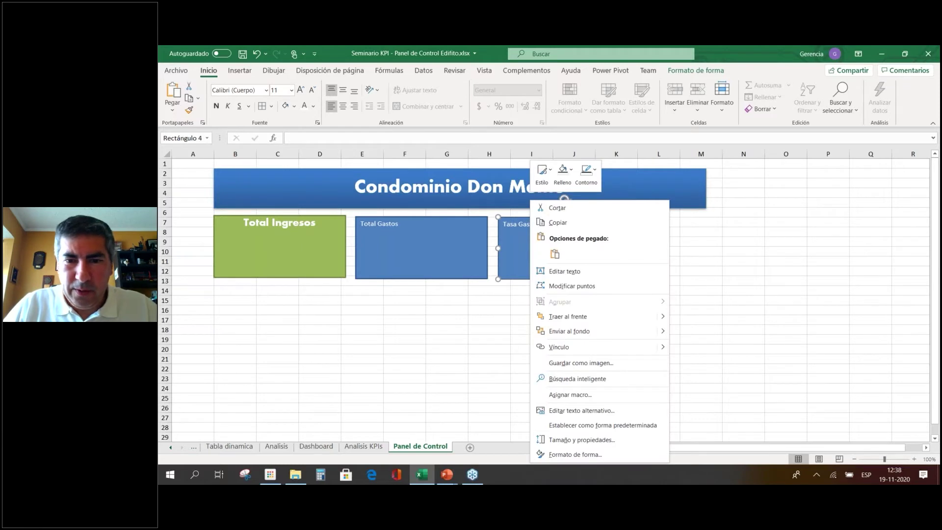
{"action": "left_click", "coordinate": [544, 175]}
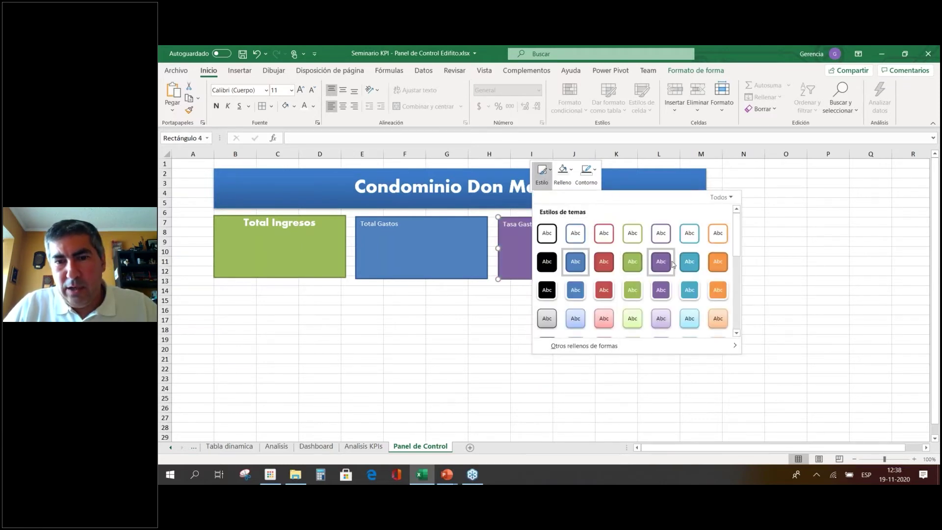
{"action": "left_click", "coordinate": [668, 265]}
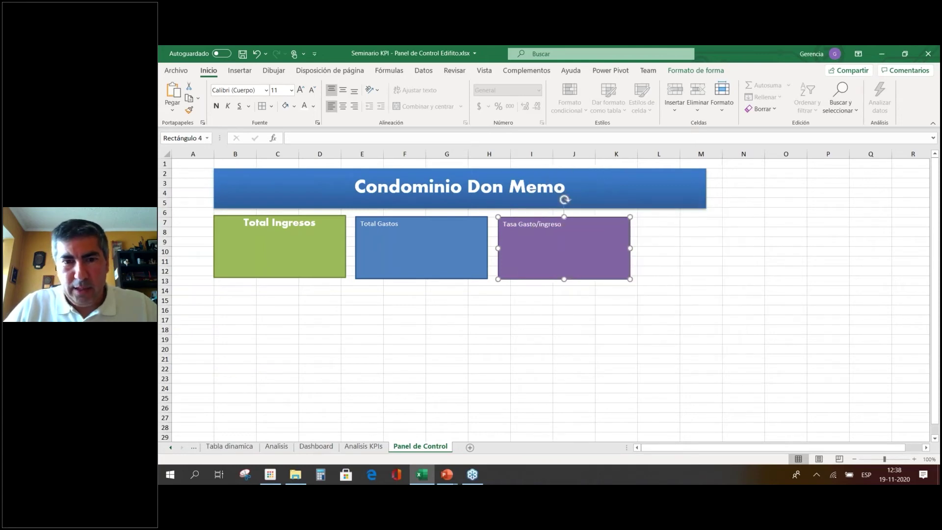
{"action": "left_click", "coordinate": [658, 261]}
Insert a text box inside the Total Ingresos card and centre it below the card's label.
{"action": "left_click", "coordinate": [298, 264]}
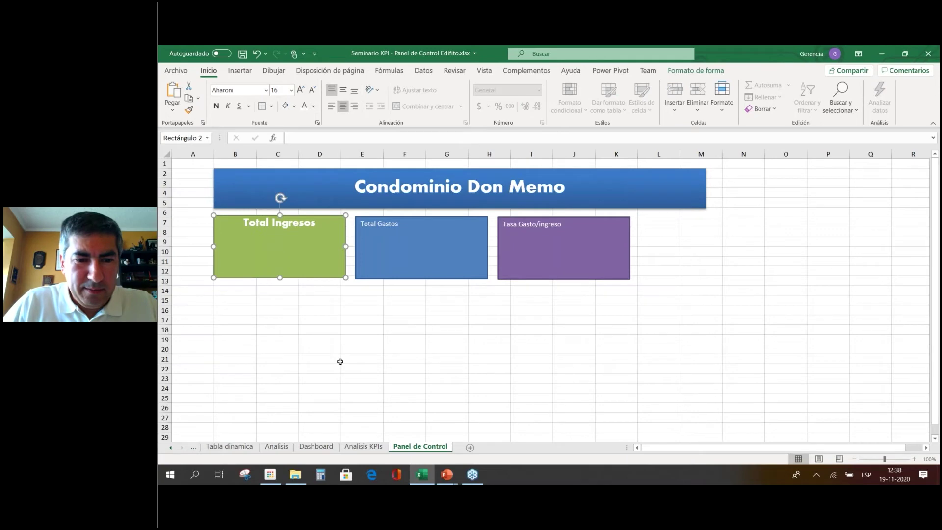
{"action": "left_click", "coordinate": [370, 452]}
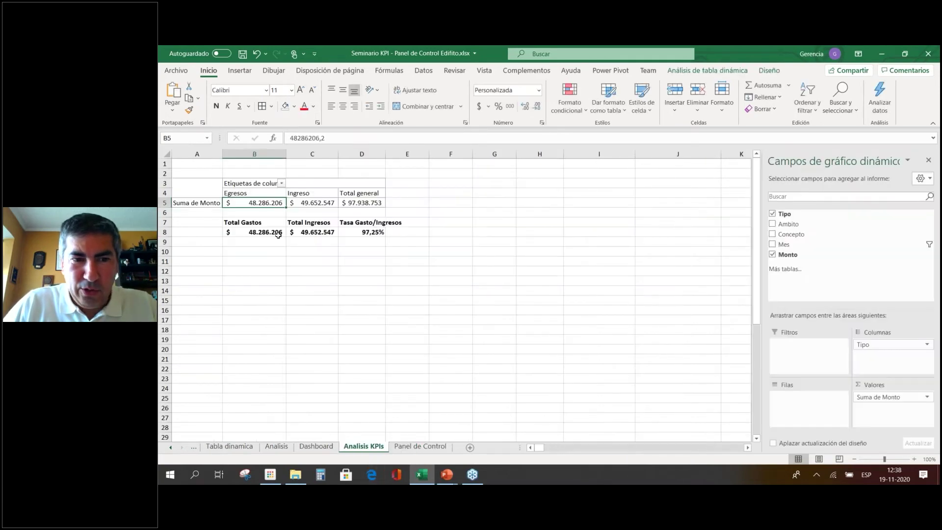
{"action": "left_click", "coordinate": [424, 447]}
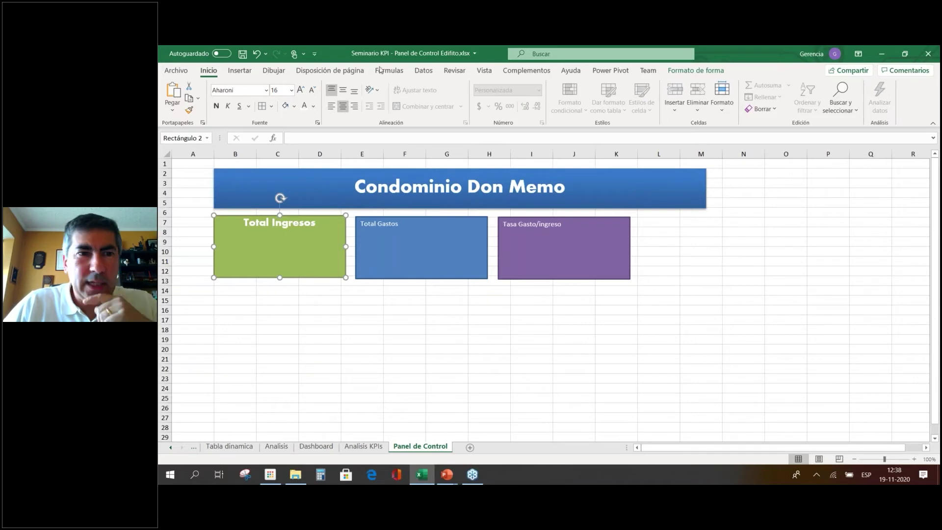
{"action": "left_click", "coordinate": [239, 72]}
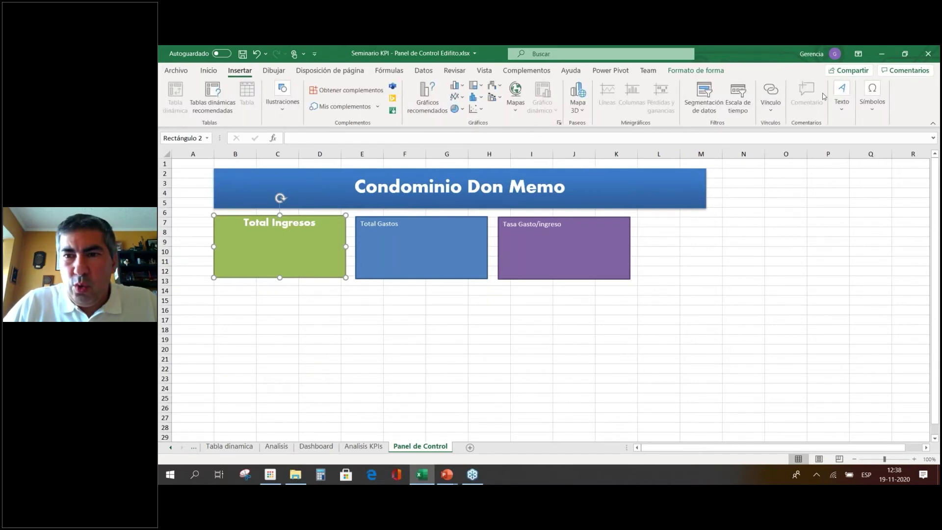
{"action": "left_click", "coordinate": [838, 102]}
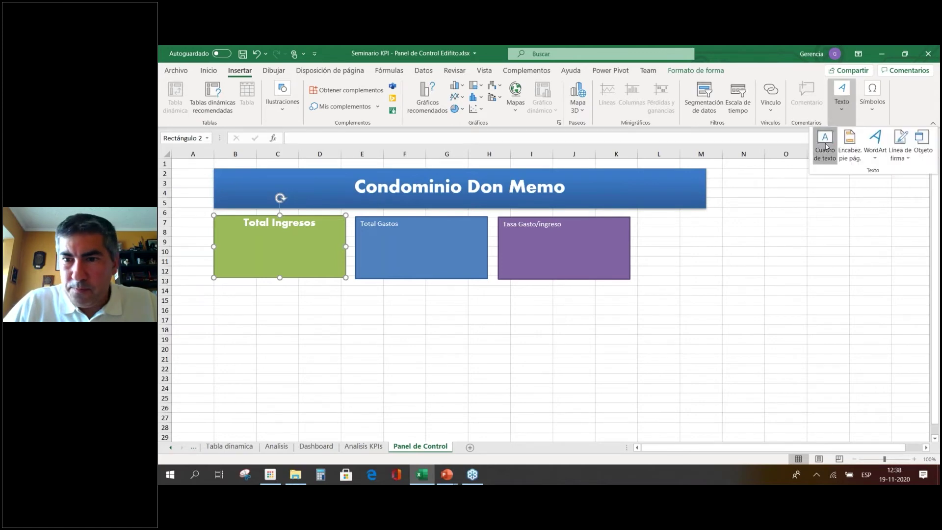
{"action": "left_click", "coordinate": [824, 142]}
{"action": "left_click_drag", "start_coordinate": [238, 247], "coordinate": [311, 265]}
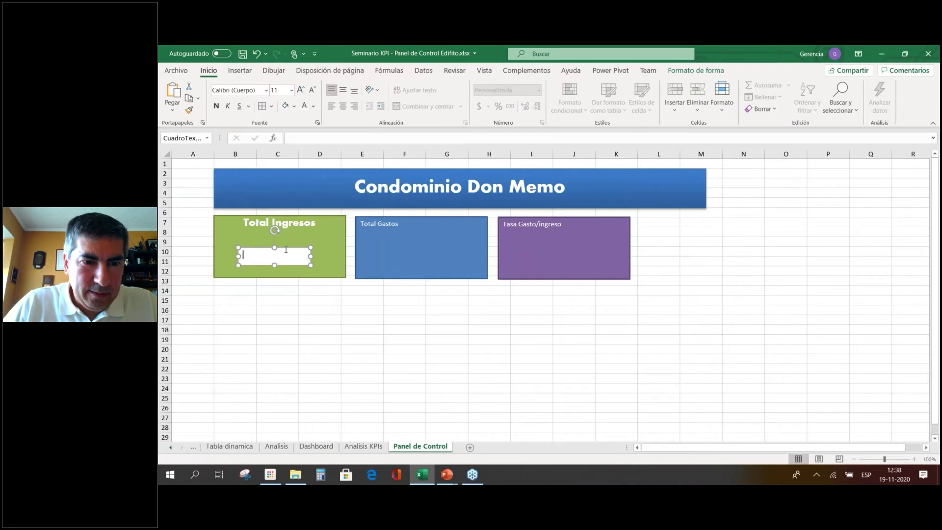
{"action": "left_click_drag", "start_coordinate": [283, 249], "coordinate": [289, 243]}
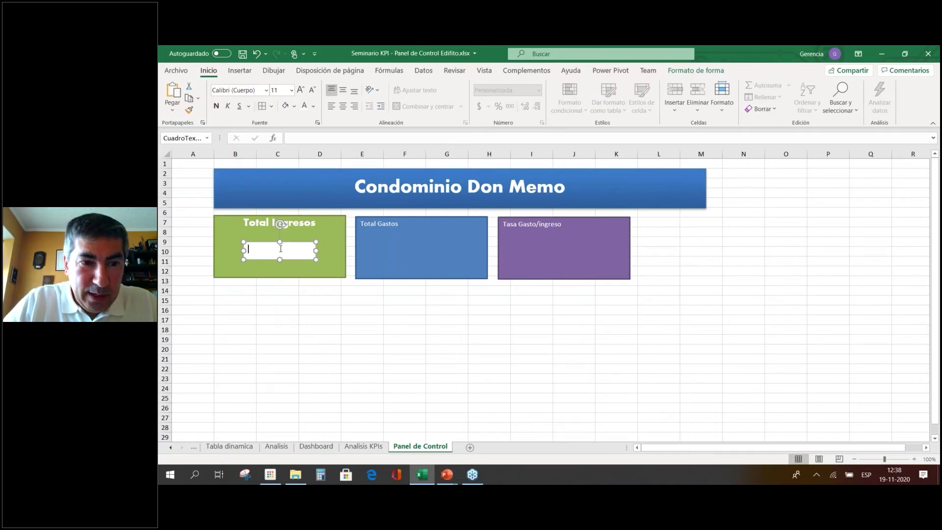
Link the text box to the total income value with the formula ='Analisis KPIs'!C8.
{"action": "left_click", "coordinate": [307, 138]}
{"action": "type", "text": "="}
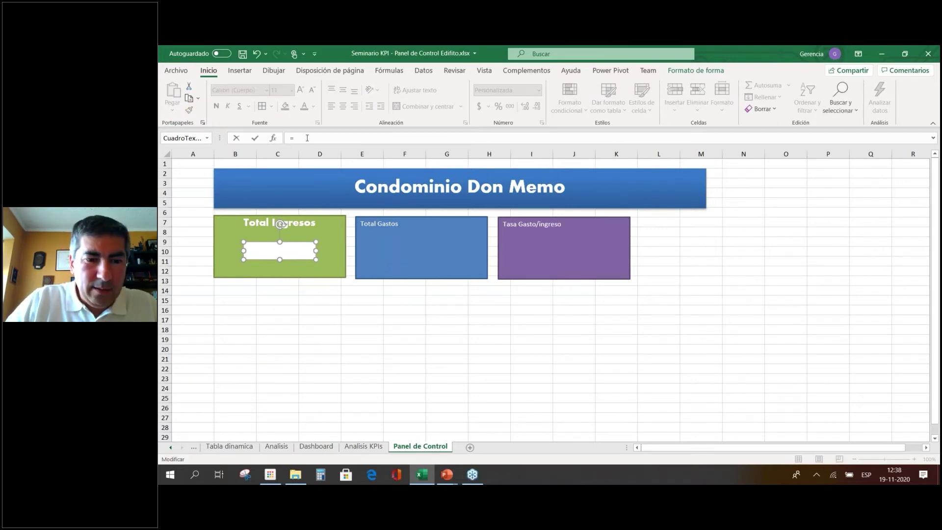
{"action": "left_click", "coordinate": [364, 450]}
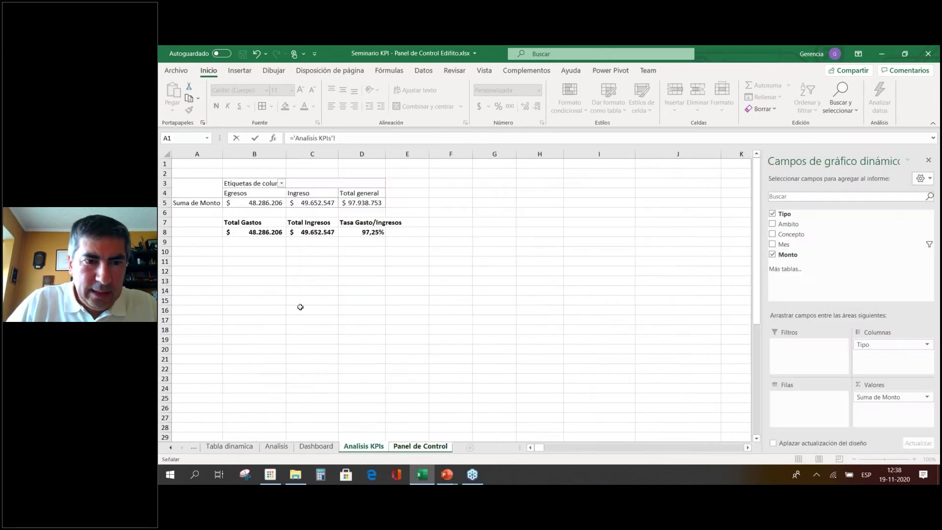
{"action": "left_click", "coordinate": [317, 232]}
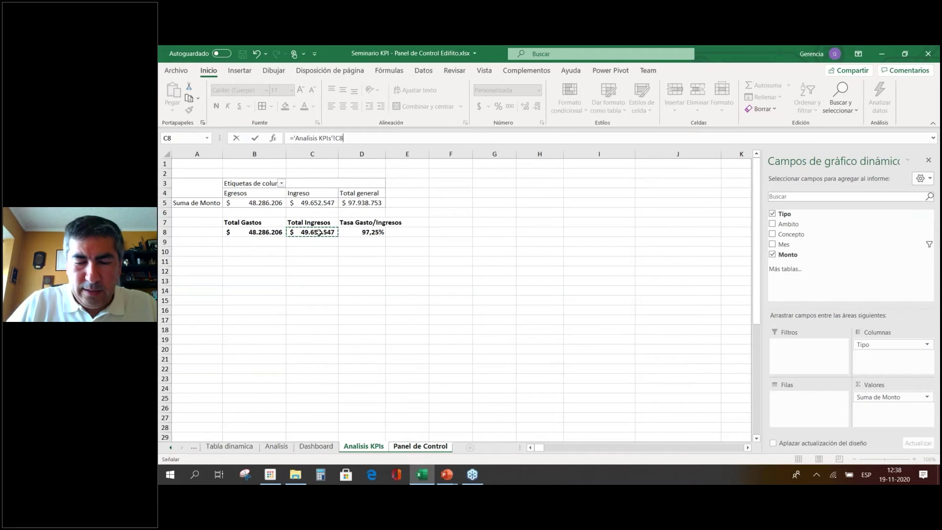
{"action": "key", "text": "Return"}
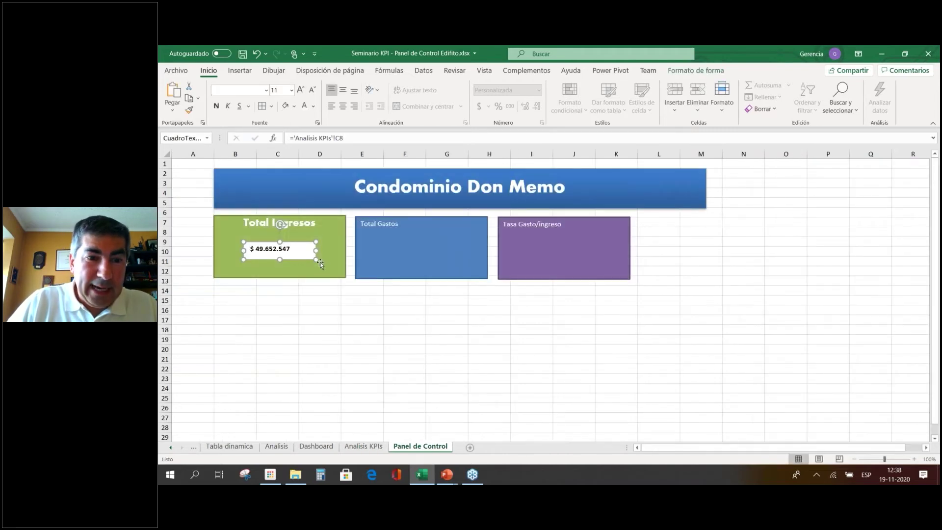
Enlarge the income figure's text box and try Aharoni as its font.
{"action": "left_click_drag", "start_coordinate": [318, 262], "coordinate": [299, 253]}
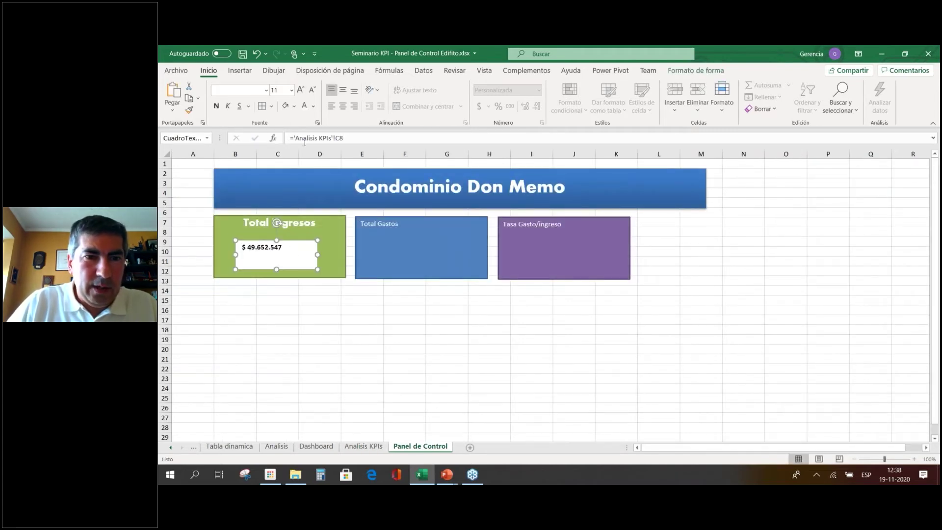
{"action": "left_click", "coordinate": [266, 90]}
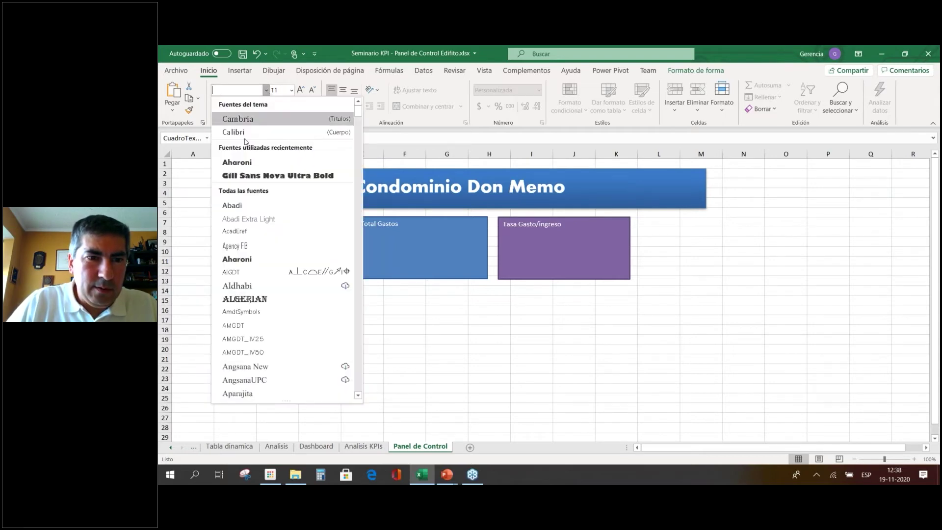
{"action": "left_click", "coordinate": [236, 162]}
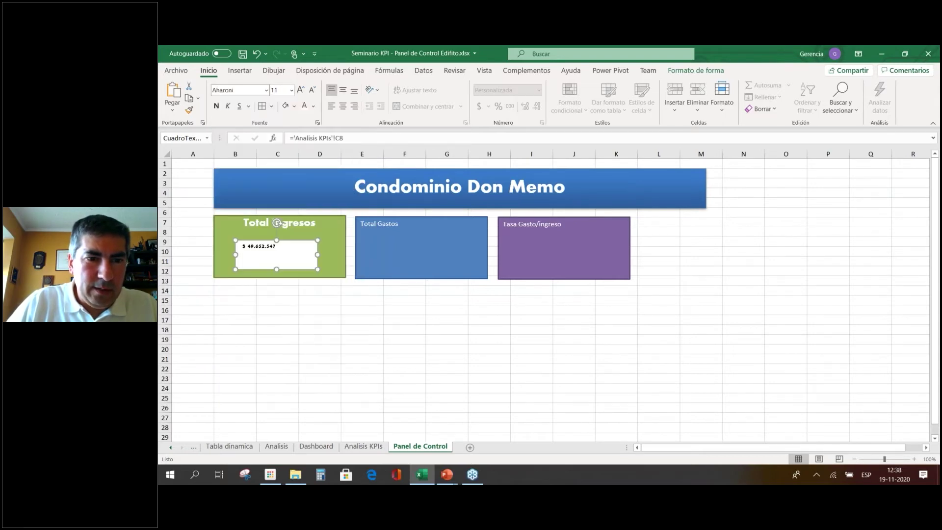
Set the income figure's font size to 20 points and widen its text box to fit the whole amount.
{"action": "left_click", "coordinate": [302, 92]}
{"action": "left_click", "coordinate": [303, 92]}
{"action": "left_click", "coordinate": [303, 92]}
{"action": "left_click", "coordinate": [303, 91]}
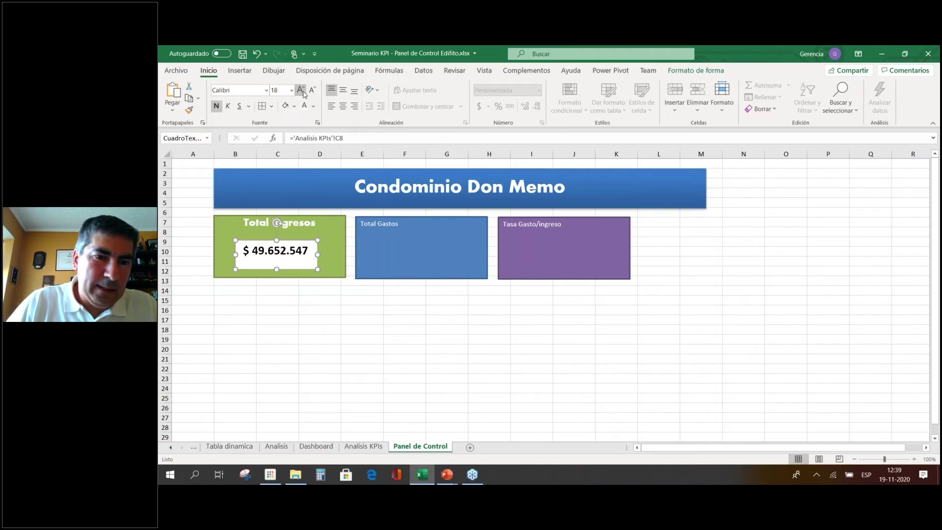
{"action": "left_click", "coordinate": [303, 92]}
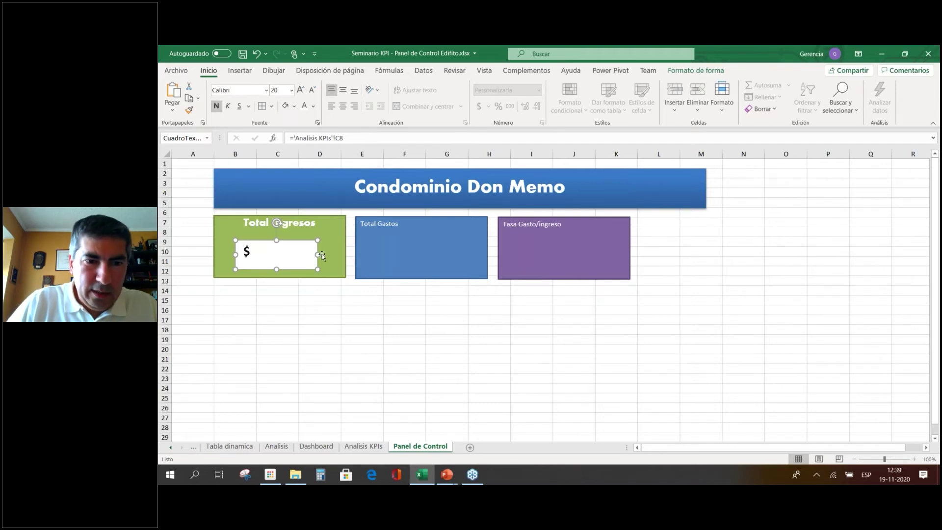
{"action": "mouse_move", "coordinate": [321, 254]}
{"action": "left_mouse_down"}
{"action": "mouse_move", "coordinate": [338, 254]}
{"action": "mouse_move", "coordinate": [311, 261]}
{"action": "left_mouse_up"}
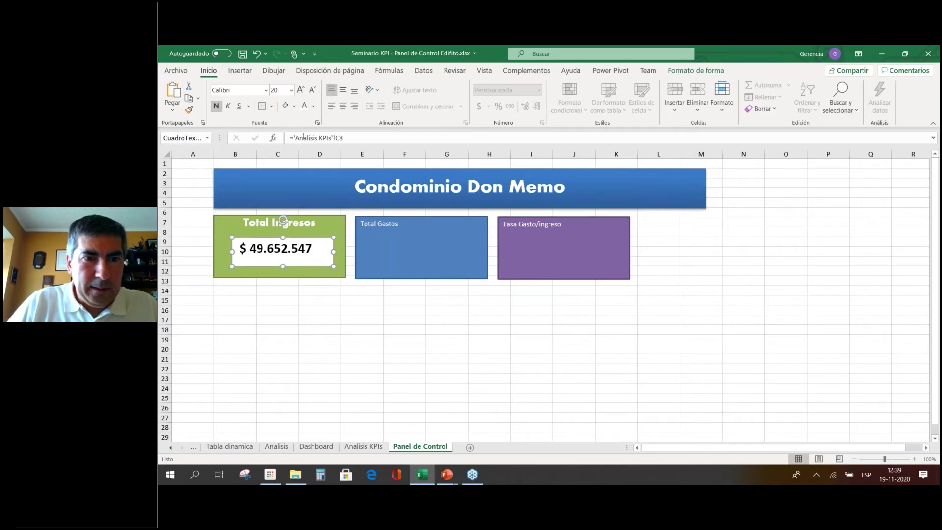
Remove the fill of the income figure's text box and make its text white.
{"action": "left_click", "coordinate": [294, 106]}
{"action": "left_click", "coordinate": [301, 233]}
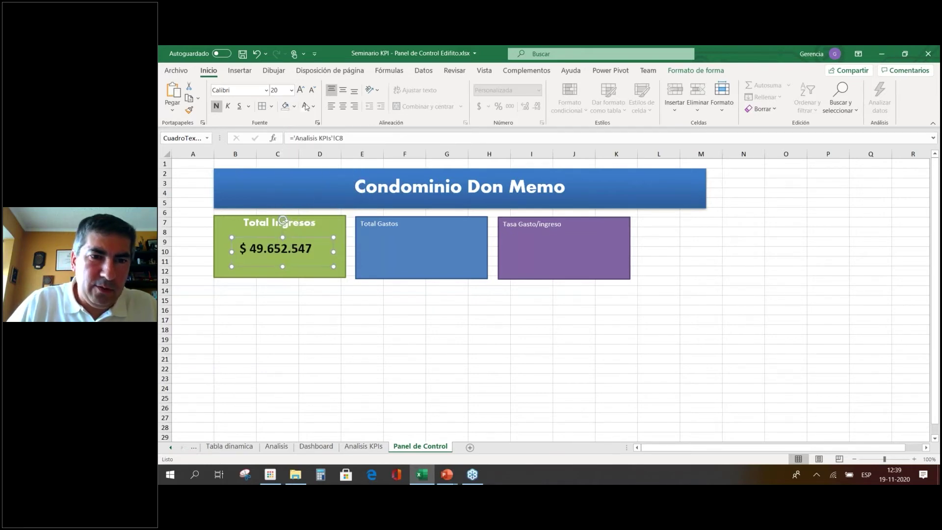
{"action": "left_click", "coordinate": [308, 309]}
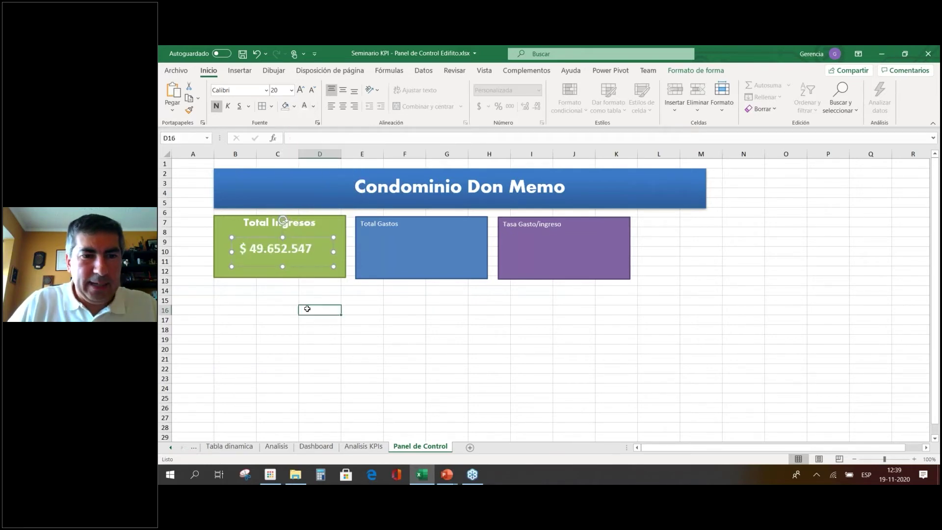
Remove the outline from the income figure's text box.
{"action": "left_click", "coordinate": [291, 269]}
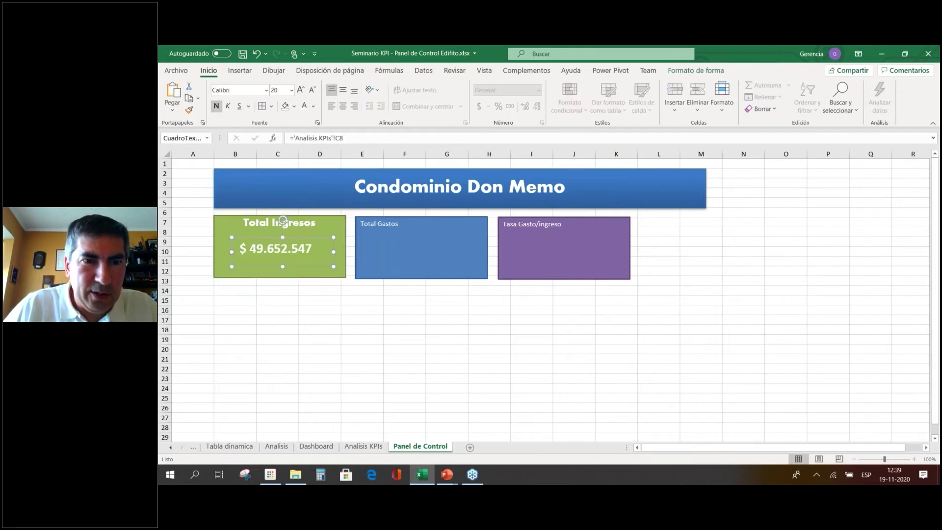
{"action": "right_click", "coordinate": [290, 250]}
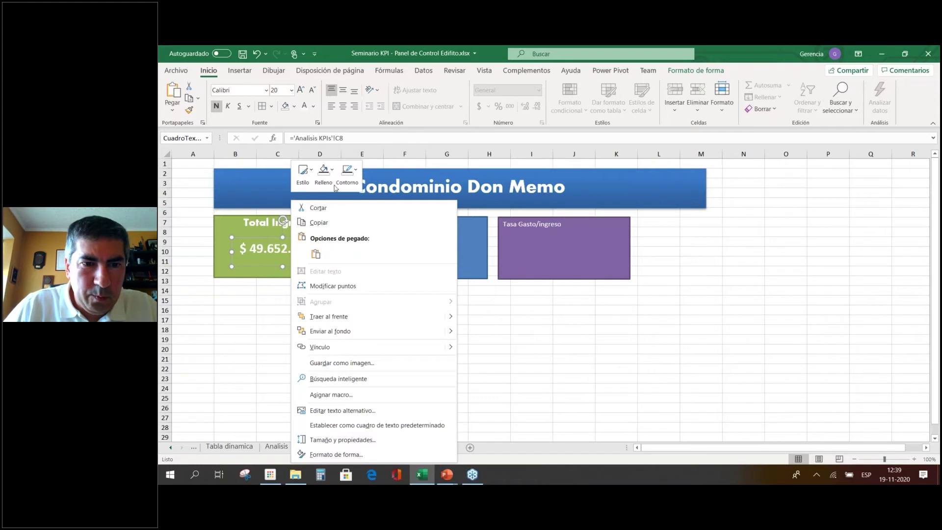
{"action": "left_click", "coordinate": [347, 176]}
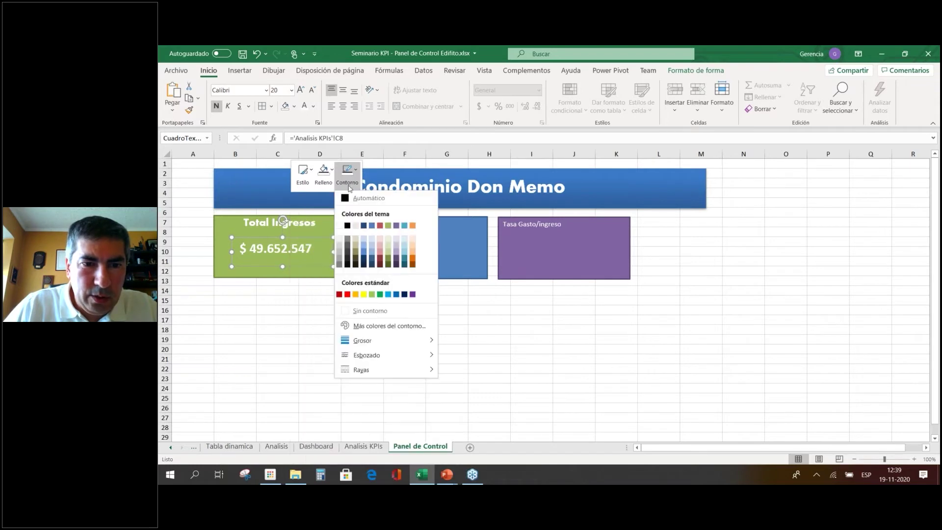
{"action": "left_click", "coordinate": [358, 312]}
{"action": "left_click", "coordinate": [358, 330]}
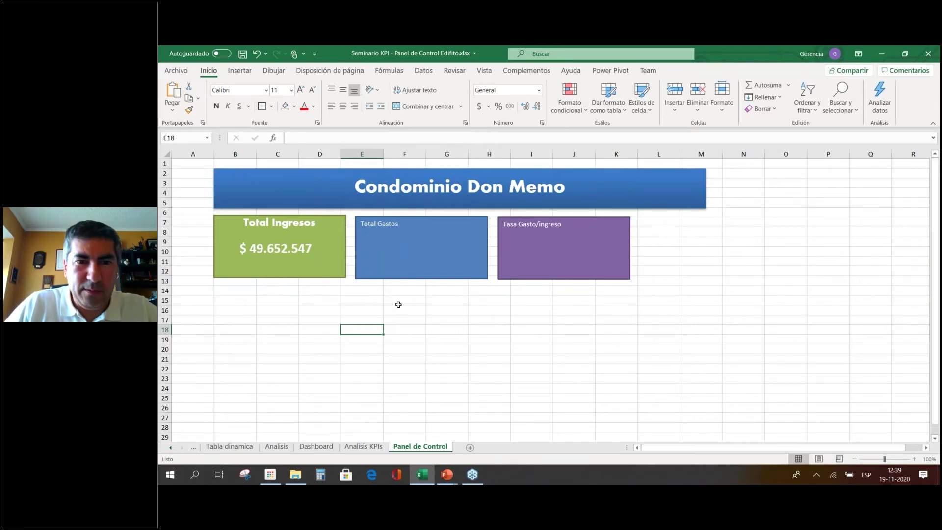
Duplicate the income figure's text box twice and place the copies on the Total Gastos and Tasa Gasto/ingreso cards.
{"action": "left_click", "coordinate": [364, 446]}
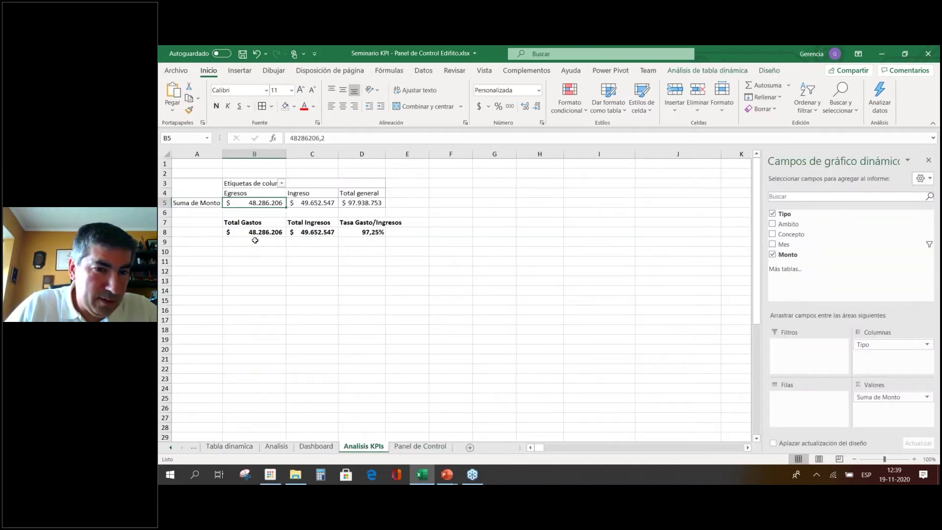
{"action": "left_click", "coordinate": [430, 447]}
{"action": "left_click", "coordinate": [282, 249]}
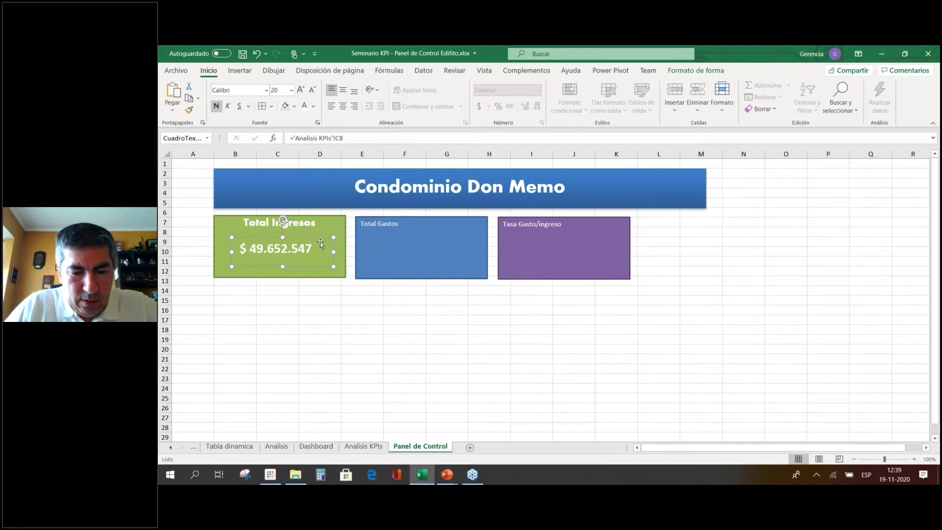
{"action": "key", "text": "ctrl+d"}
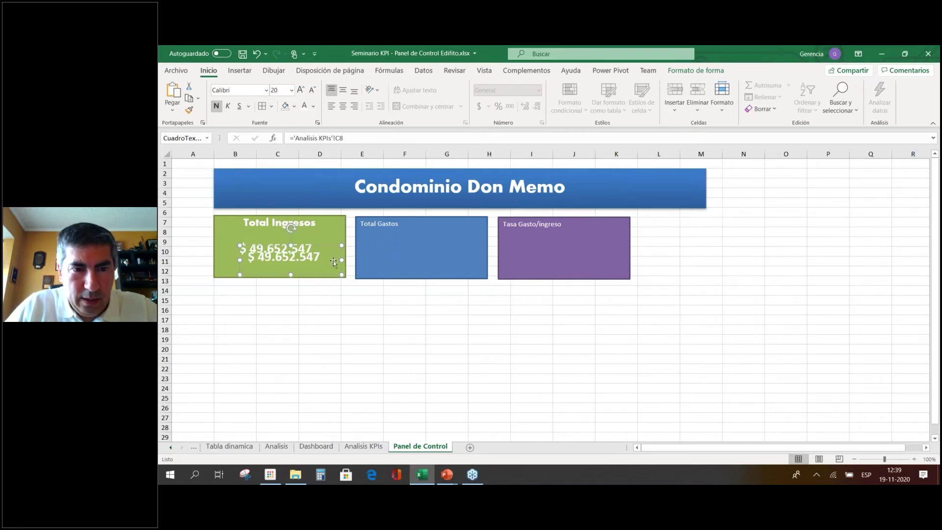
{"action": "left_click_drag", "start_coordinate": [332, 248], "coordinate": [597, 236]}
{"action": "key", "text": "ctrl+d"}
{"action": "left_click", "coordinate": [461, 248]}
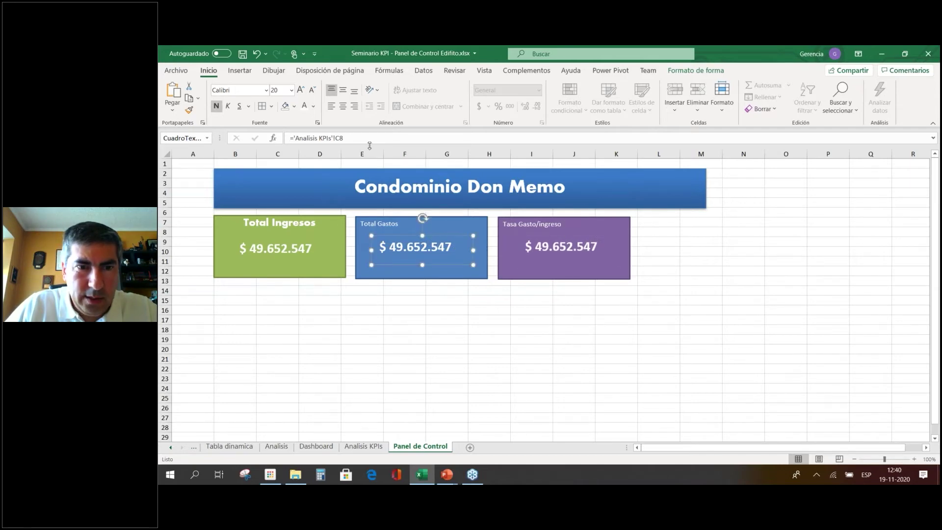
Relink the figure on the Total Gastos card to cell B8 of the Analisis KPIs sheet.
{"action": "left_click", "coordinate": [364, 447]}
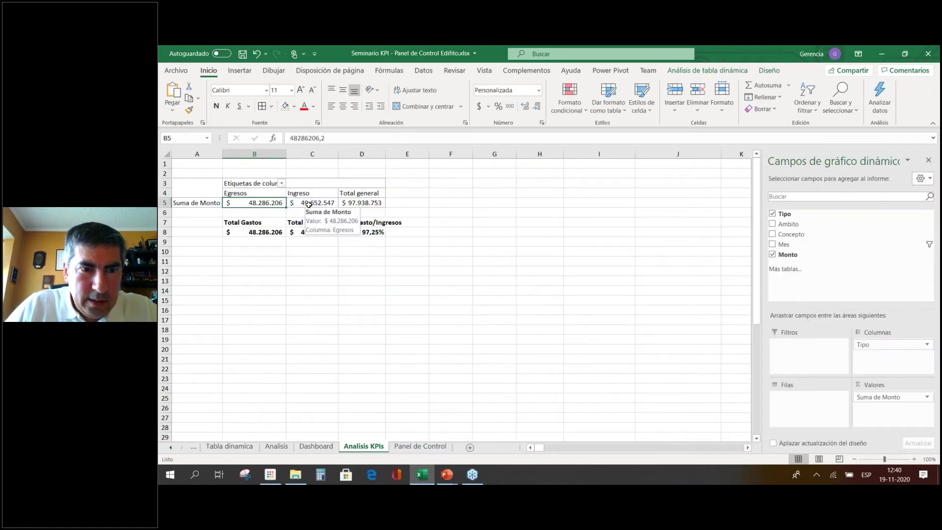
{"action": "left_click", "coordinate": [268, 230]}
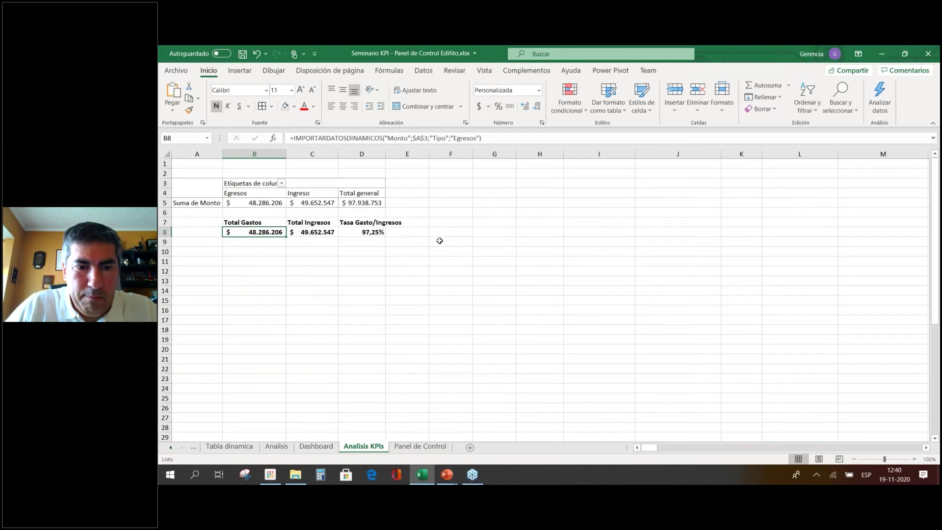
{"action": "left_click", "coordinate": [420, 446]}
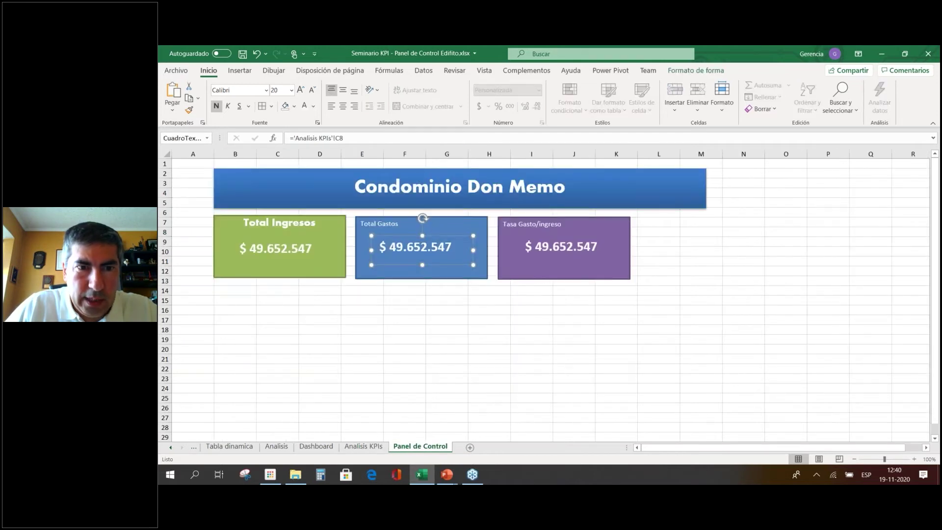
{"action": "left_click", "coordinate": [337, 138]}
{"action": "key", "text": "BackSpace"}
{"action": "type", "text": "B"}
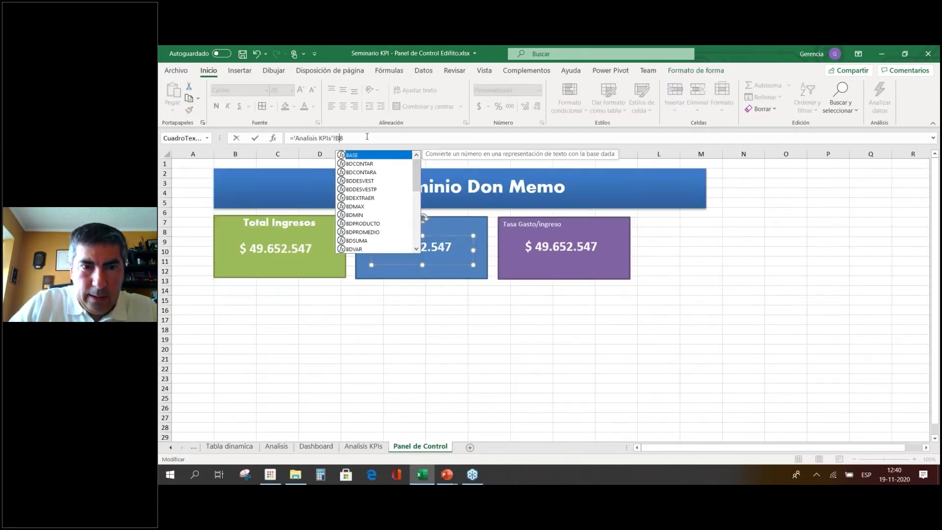
{"action": "key", "text": "Return"}
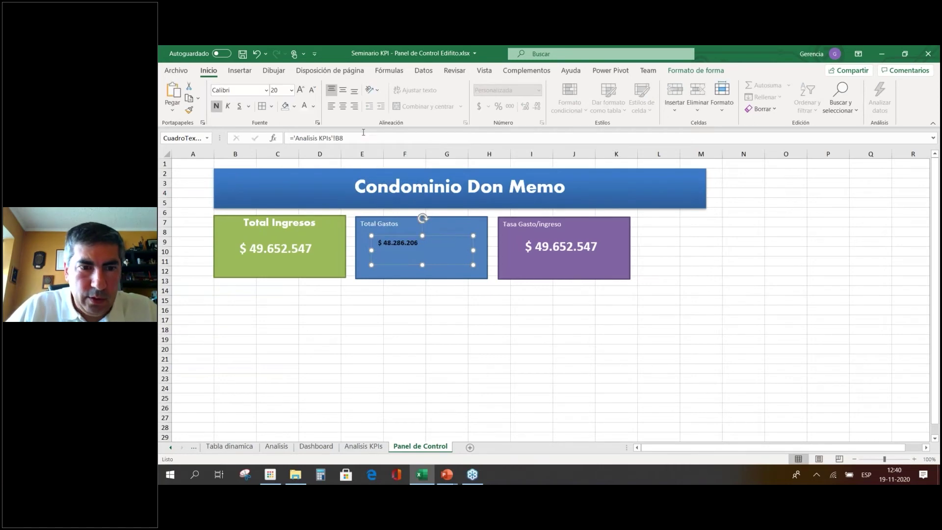
Copy the income figure's formatting onto the figure on the Total Gastos card.
{"action": "left_click", "coordinate": [296, 245]}
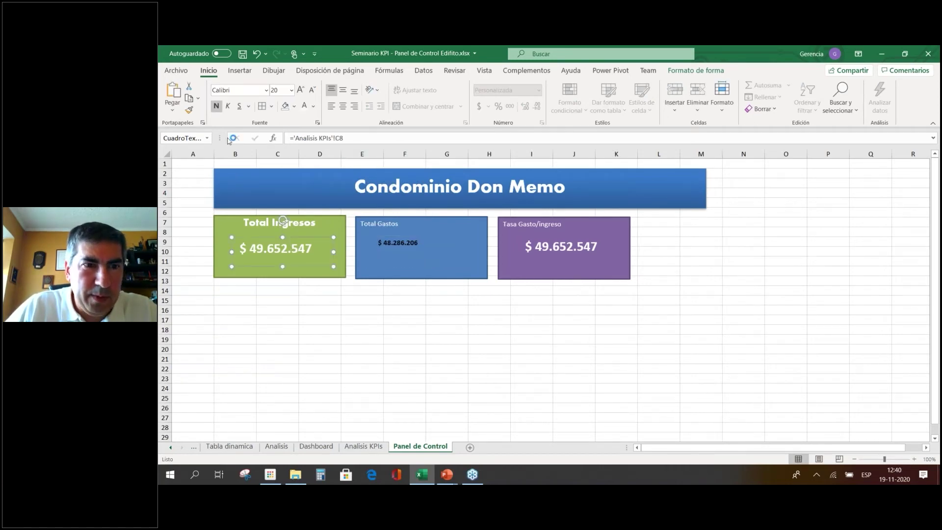
{"action": "left_click", "coordinate": [189, 110]}
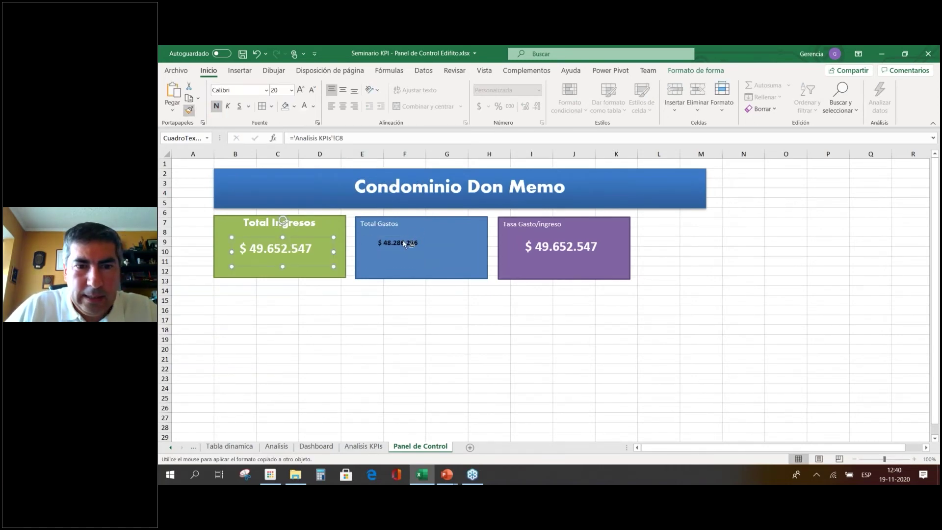
{"action": "left_click", "coordinate": [404, 244]}
Relink the figure on the Tasa Gasto/ingreso card to cell D8 of the Analisis KPIs sheet.
{"action": "left_click", "coordinate": [575, 250]}
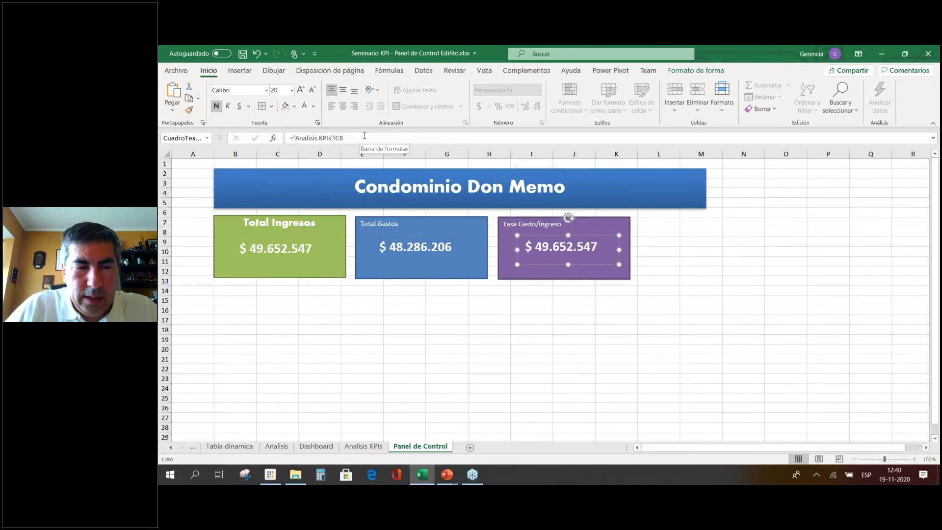
{"action": "left_click", "coordinate": [363, 446]}
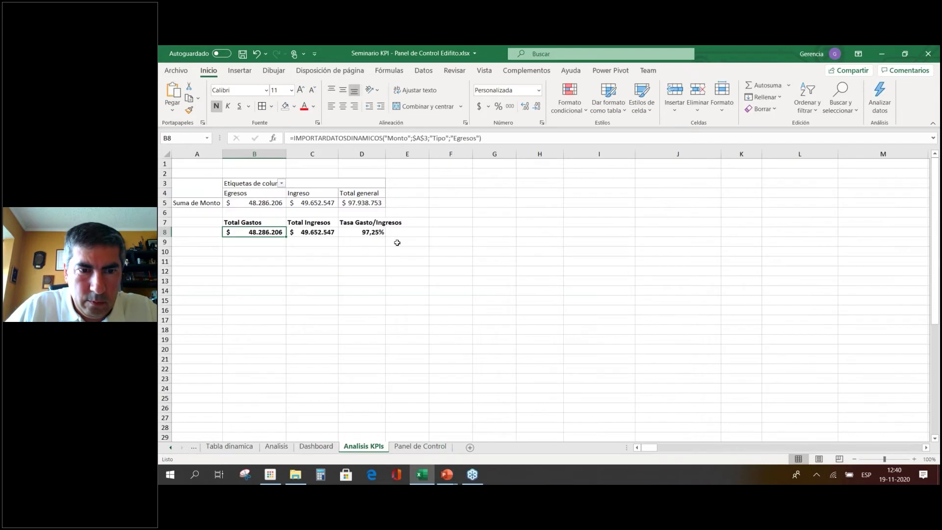
{"action": "left_click", "coordinate": [379, 232]}
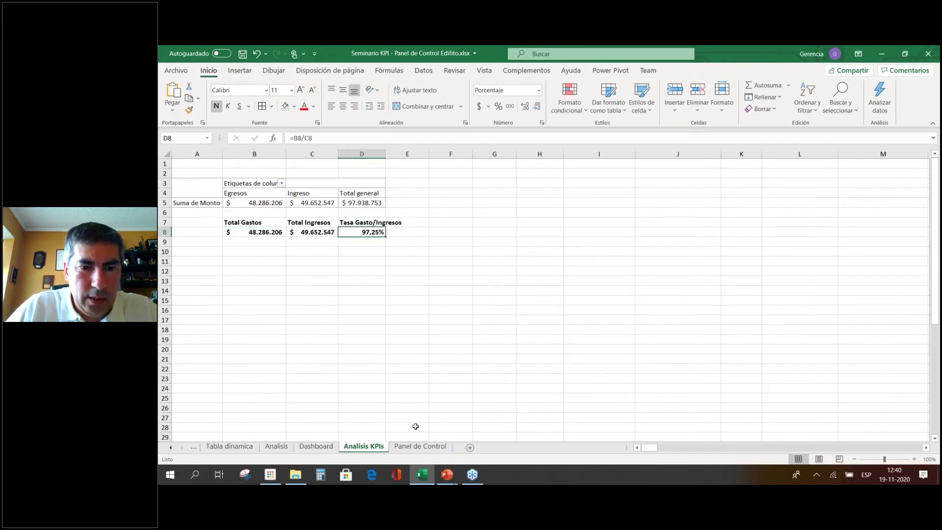
{"action": "left_click", "coordinate": [421, 446]}
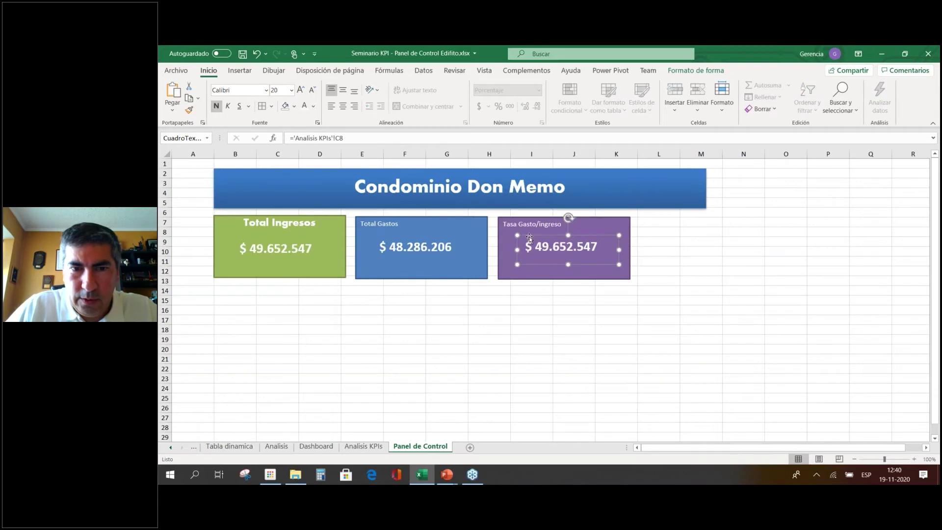
{"action": "left_click", "coordinate": [335, 140]}
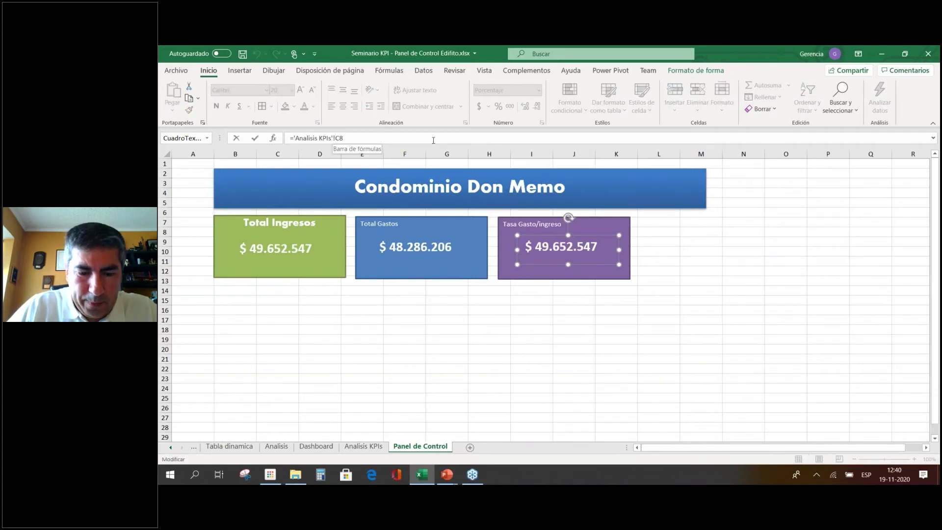
{"action": "type", "text": "D"}
{"action": "key", "text": "Delete"}
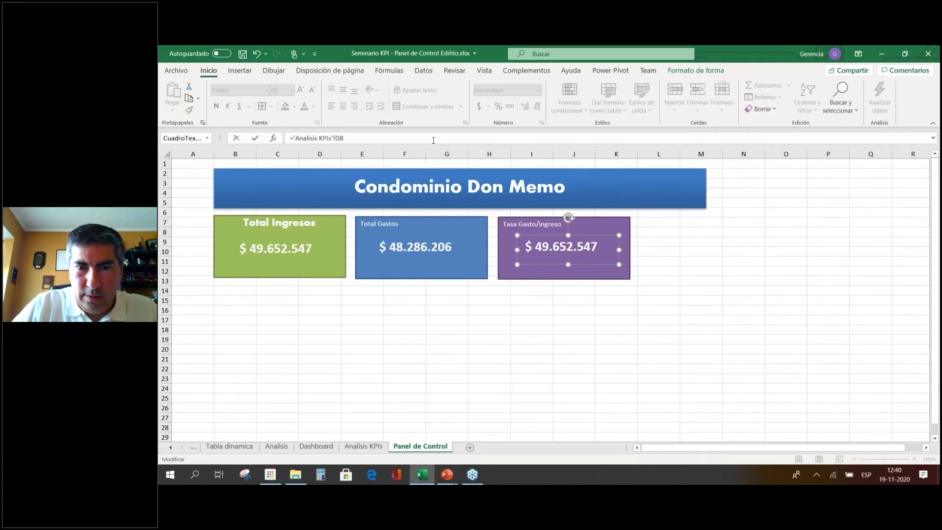
{"action": "key", "text": "Return"}
Copy the expense figure's formatting onto the percentage on the Tasa Gasto/ingreso card.
{"action": "left_click", "coordinate": [414, 245]}
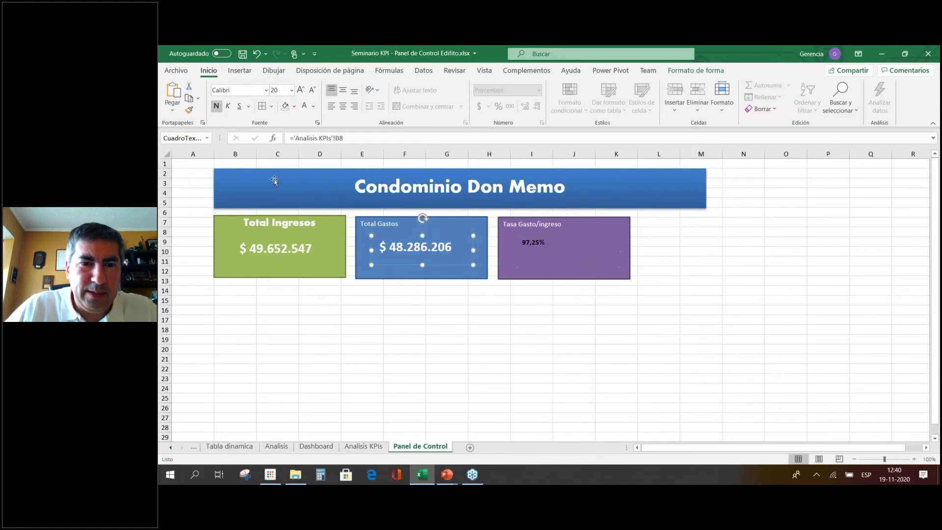
{"action": "left_click", "coordinate": [192, 112]}
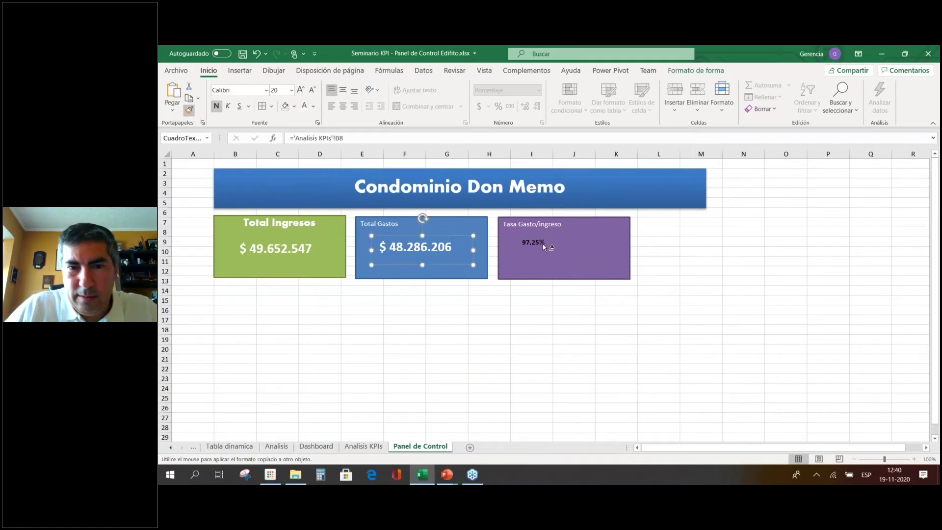
{"action": "left_click", "coordinate": [559, 251]}
{"action": "left_click", "coordinate": [639, 302]}
Narrow the percentage's text box and the purple Tasa Gasto/ingreso card to fit the shorter value.
{"action": "left_click", "coordinate": [608, 250]}
{"action": "left_click", "coordinate": [620, 251]}
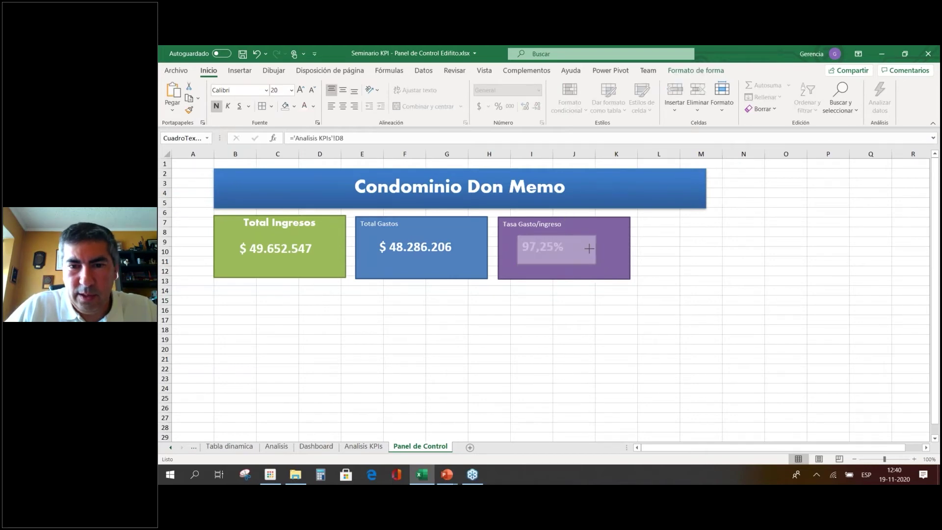
{"action": "left_click", "coordinate": [630, 248]}
{"action": "left_click_drag", "start_coordinate": [631, 247], "coordinate": [583, 245]}
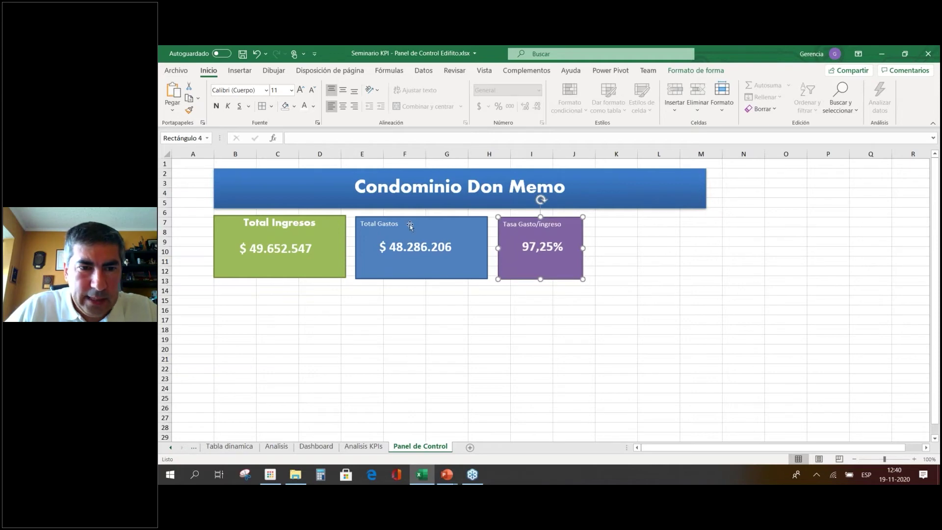
Format the word Gastos in the blue card's title as Aharoni, 16 points.
{"action": "left_click", "coordinate": [287, 229]}
{"action": "left_click", "coordinate": [392, 227]}
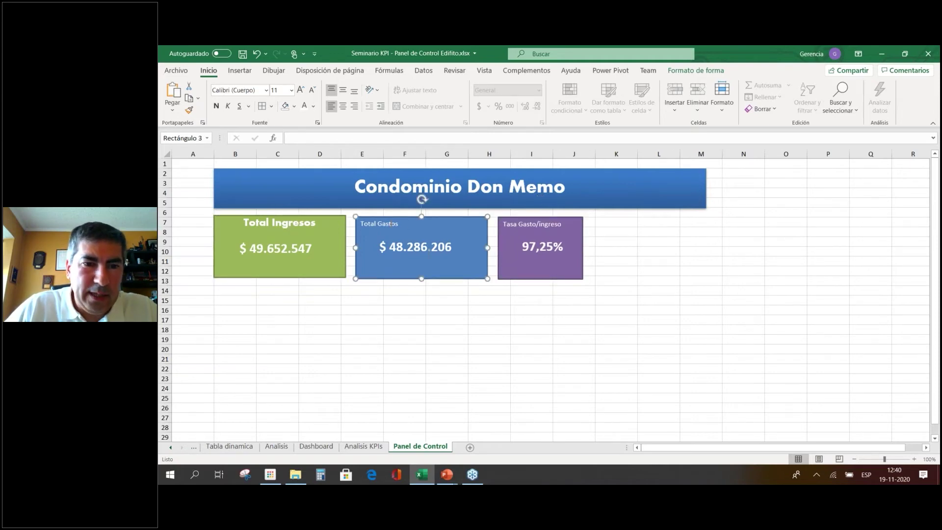
{"action": "left_click", "coordinate": [266, 89]}
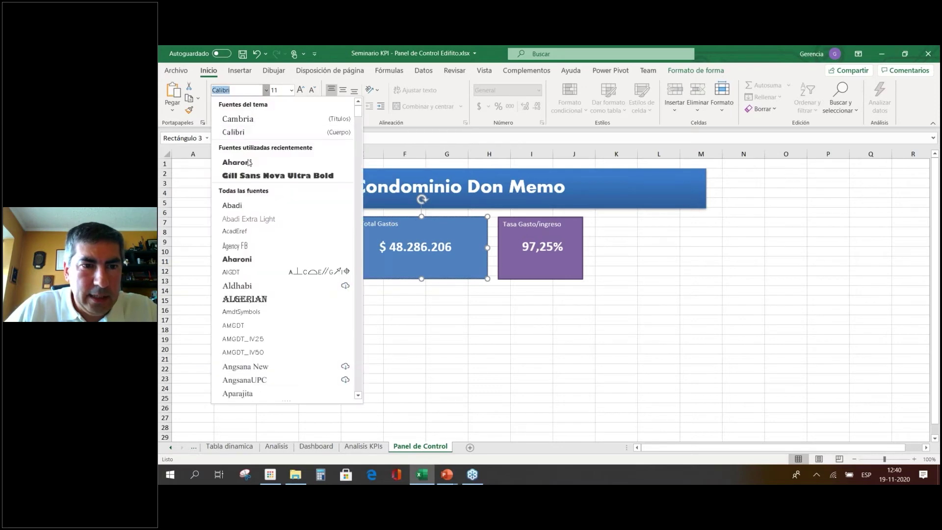
{"action": "left_click", "coordinate": [316, 270]}
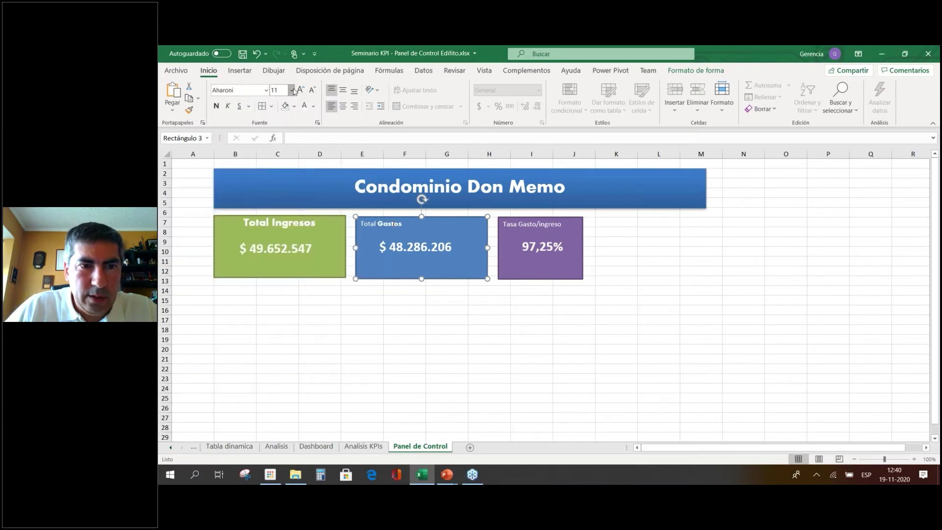
{"action": "left_click", "coordinate": [292, 90]}
{"action": "left_click", "coordinate": [280, 189]}
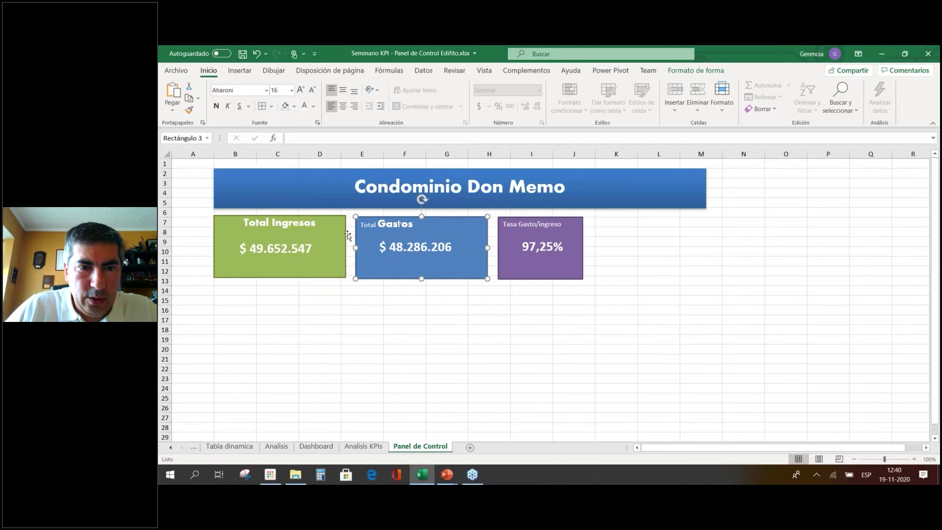
Format the word Total in the blue card's title as Aharoni, 16 points, to match Gastos.
{"action": "double_click", "coordinate": [374, 226]}
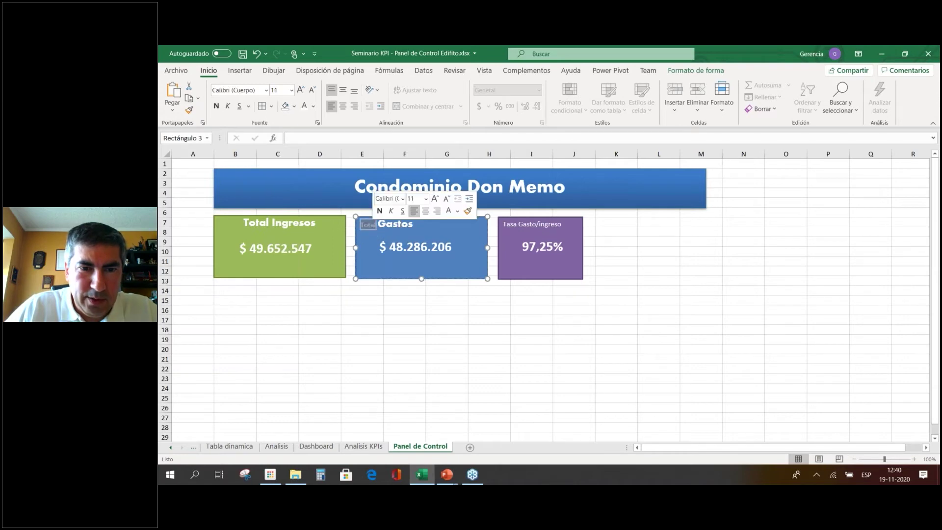
{"action": "left_click", "coordinate": [381, 224]}
{"action": "double_click", "coordinate": [372, 225]}
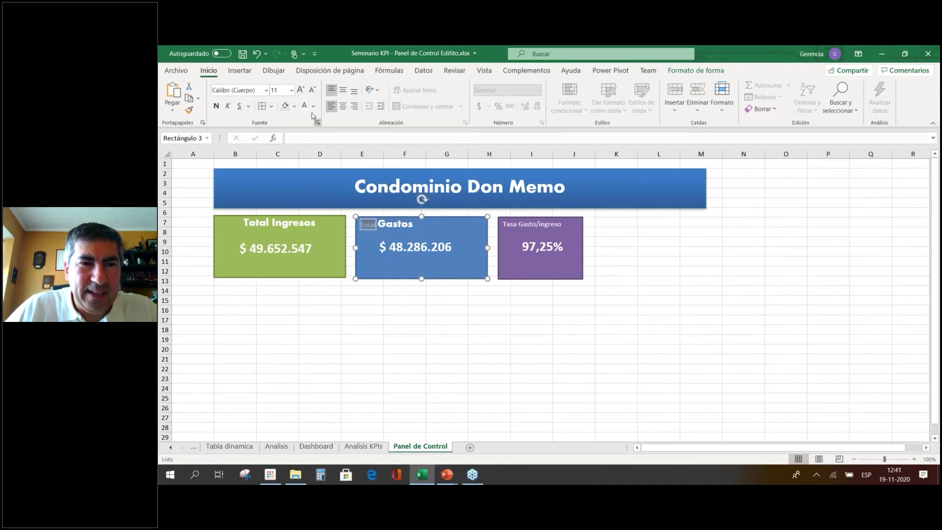
{"action": "left_click", "coordinate": [265, 90]}
{"action": "left_click", "coordinate": [267, 161]}
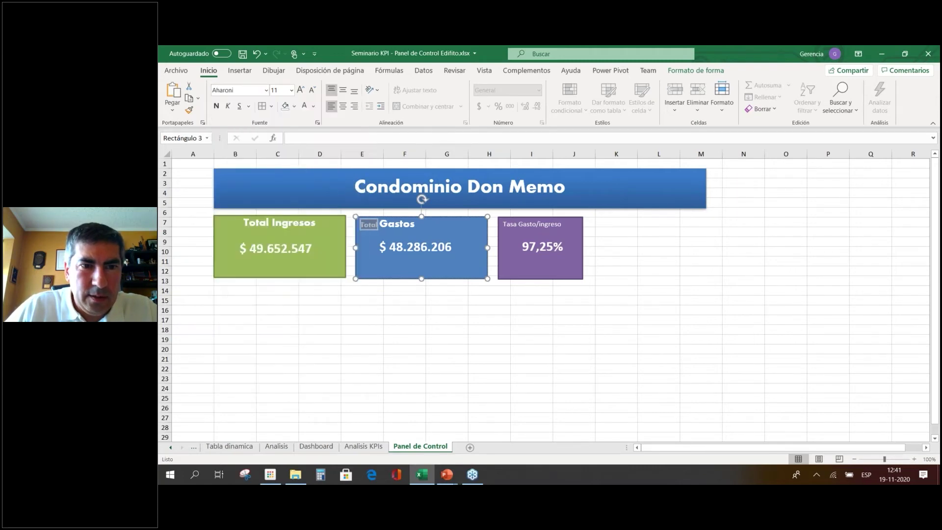
{"action": "left_click", "coordinate": [292, 90]}
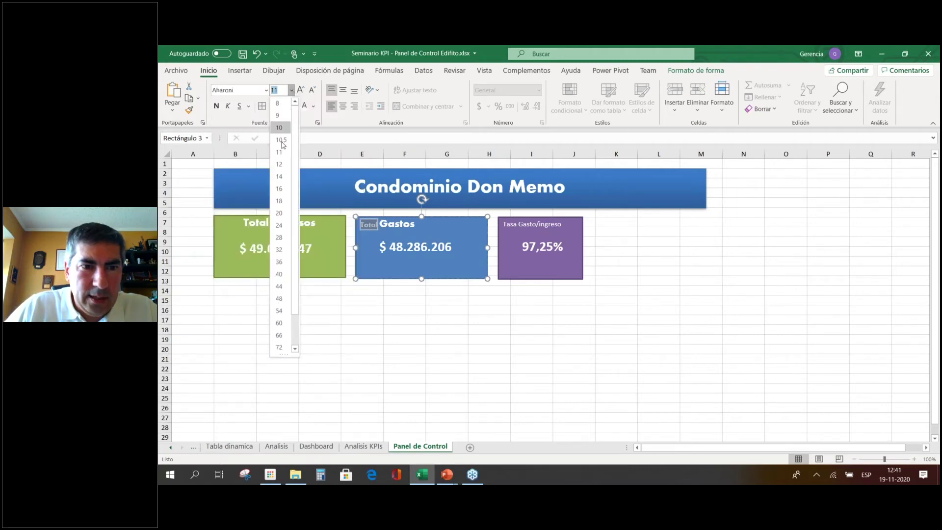
{"action": "left_click", "coordinate": [278, 189]}
Format the whole Tasa Gasto/ingreso title on the purple card as Aharoni, 16 points.
{"action": "left_click", "coordinate": [538, 225]}
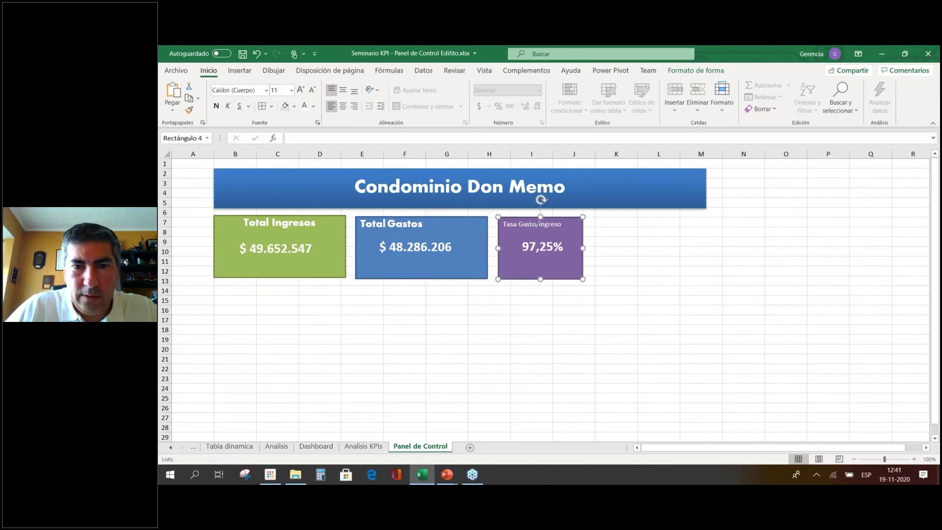
{"action": "triple_click", "coordinate": [537, 225]}
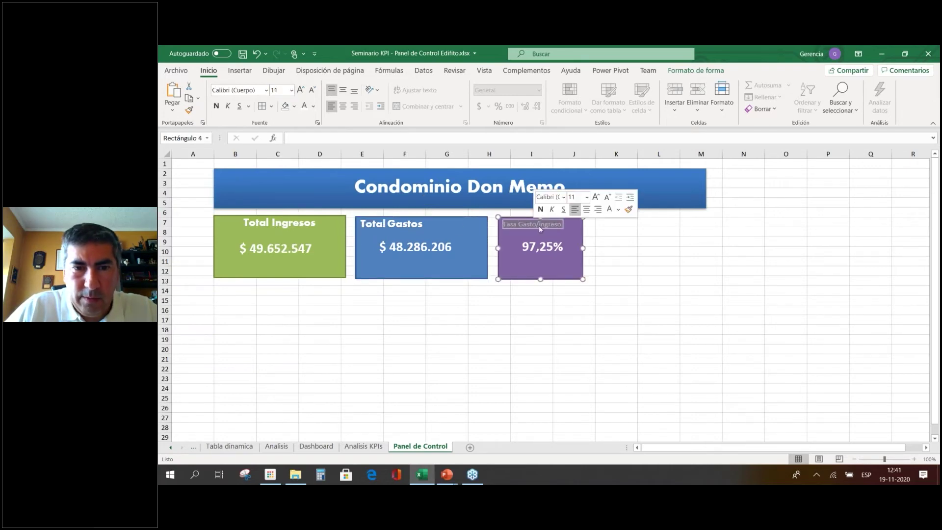
{"action": "left_click", "coordinate": [266, 91]}
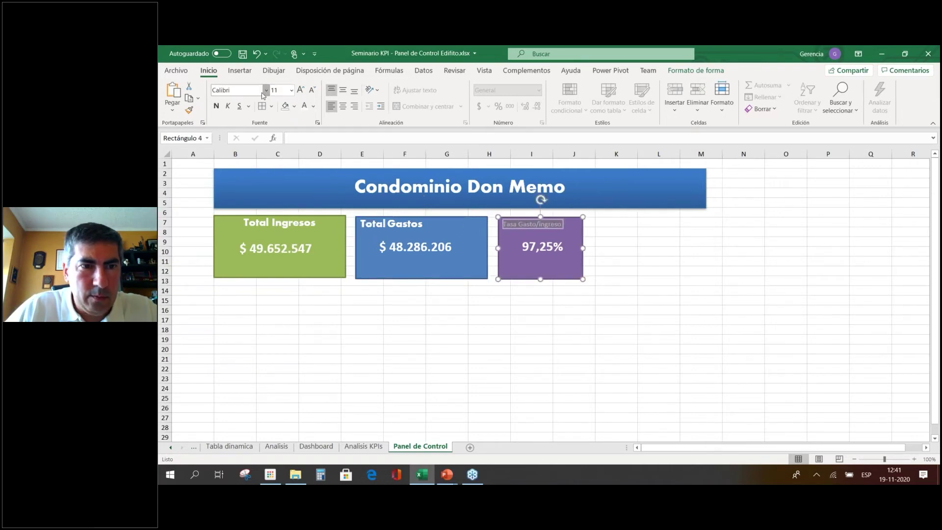
{"action": "left_click", "coordinate": [267, 92]}
{"action": "left_click", "coordinate": [268, 91]}
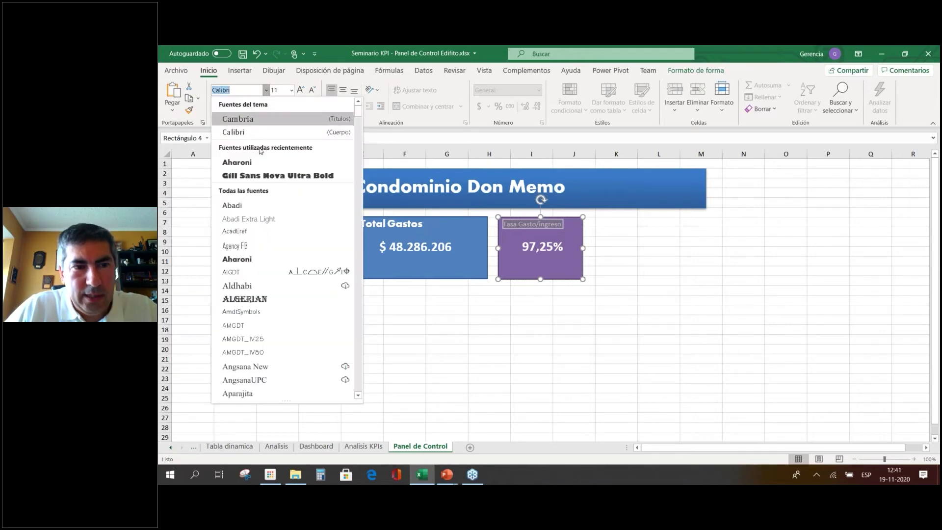
{"action": "left_click", "coordinate": [261, 163]}
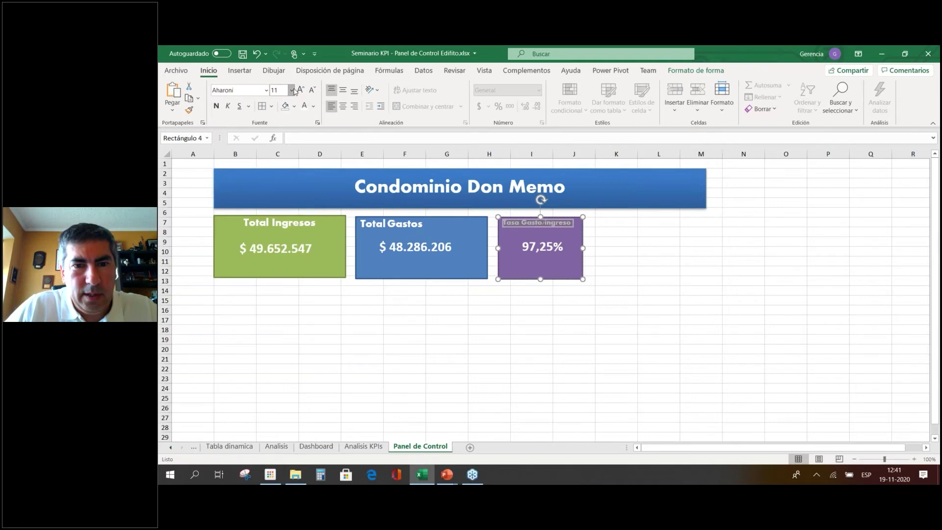
{"action": "left_click", "coordinate": [291, 90]}
{"action": "left_click", "coordinate": [282, 188]}
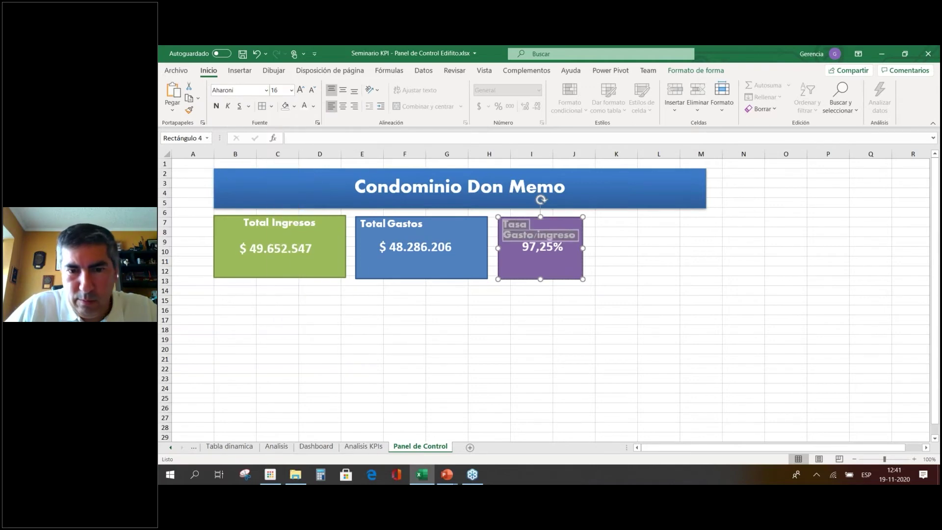
Widen the purple Tasa Gasto/ingreso card so that its title fits on a single line.
{"action": "left_click_drag", "start_coordinate": [590, 249], "coordinate": [566, 262]}
{"action": "left_click", "coordinate": [558, 266]}
{"action": "left_click", "coordinate": [556, 279]}
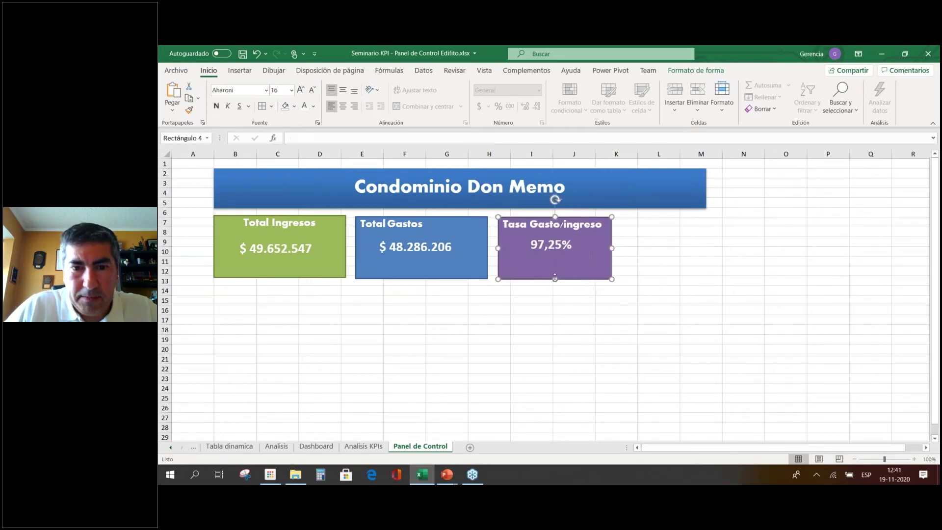
{"action": "left_click_drag", "start_coordinate": [555, 280], "coordinate": [554, 275]}
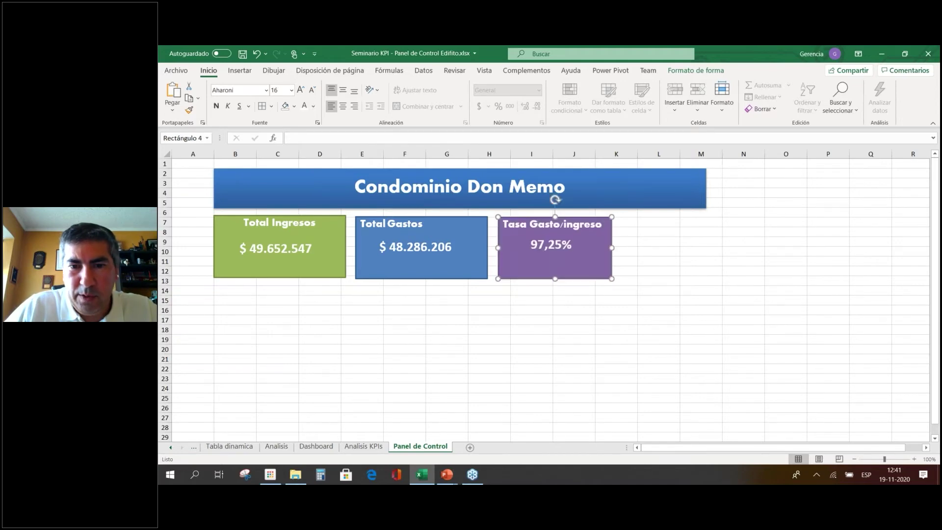
{"action": "left_click", "coordinate": [628, 280]}
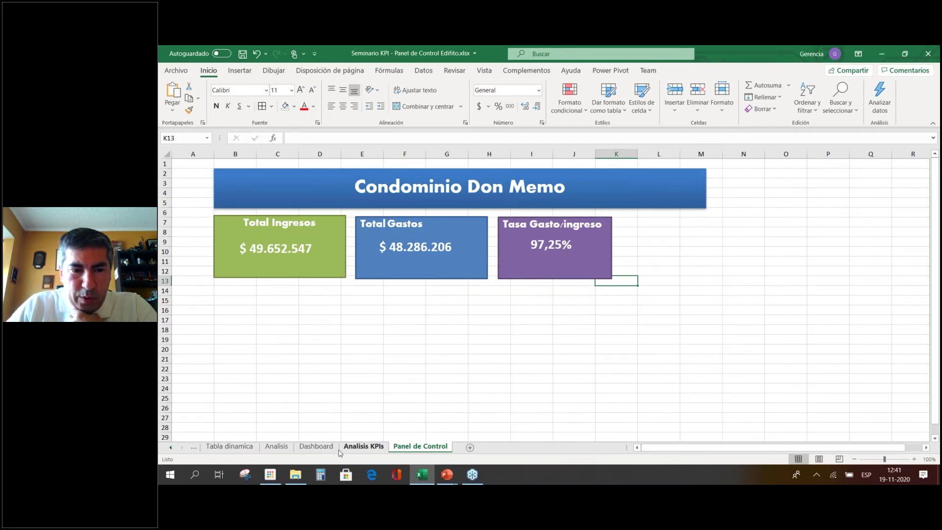
Insert a pivot table based on the Consolidado table at cell A11 of the Analisis KPIs sheet.
{"action": "left_click", "coordinate": [364, 446]}
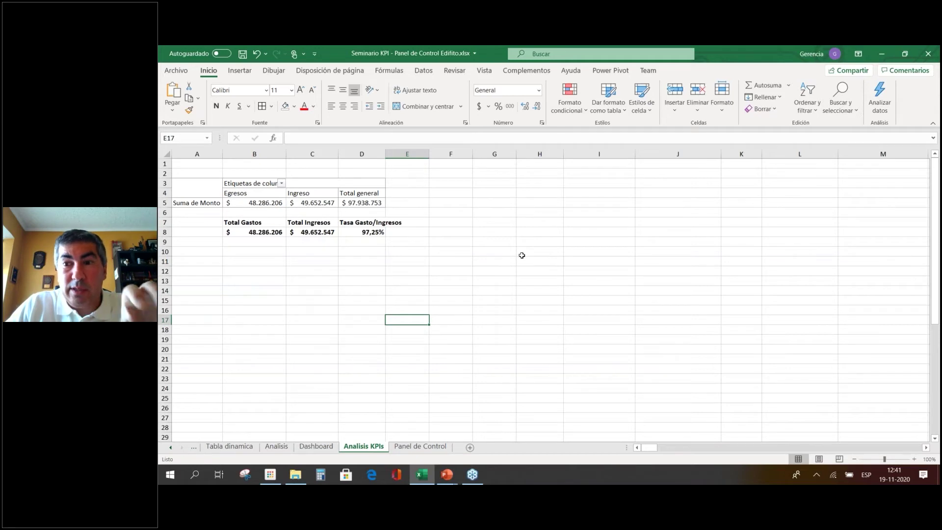
{"action": "left_click", "coordinate": [205, 262]}
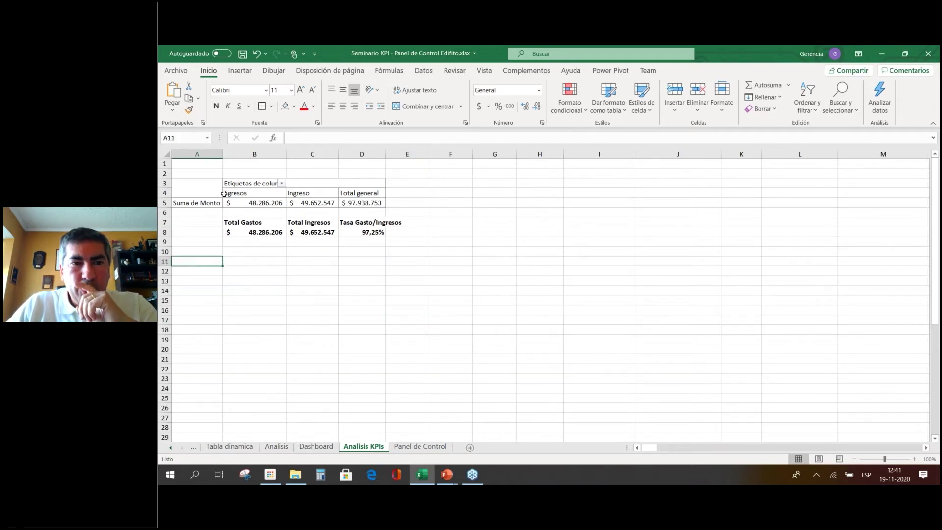
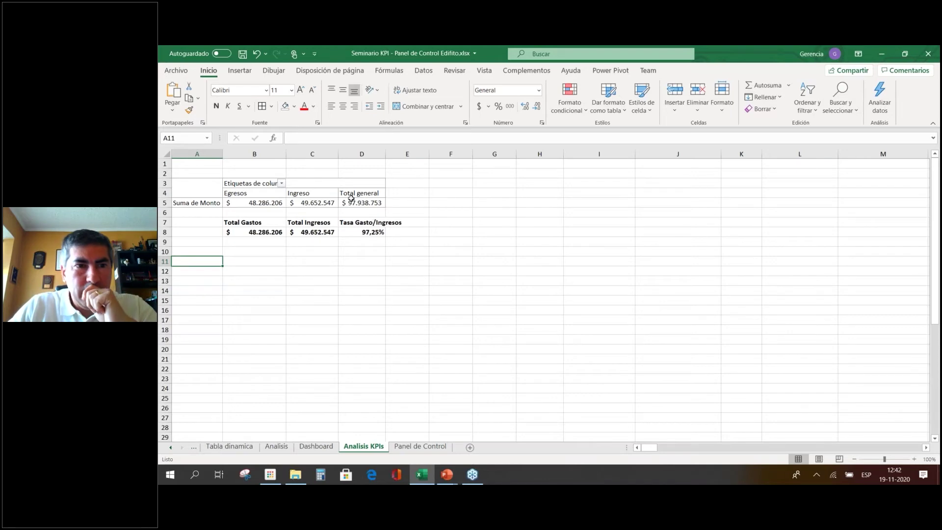
{"action": "left_click", "coordinate": [239, 72]}
{"action": "left_click", "coordinate": [175, 95]}
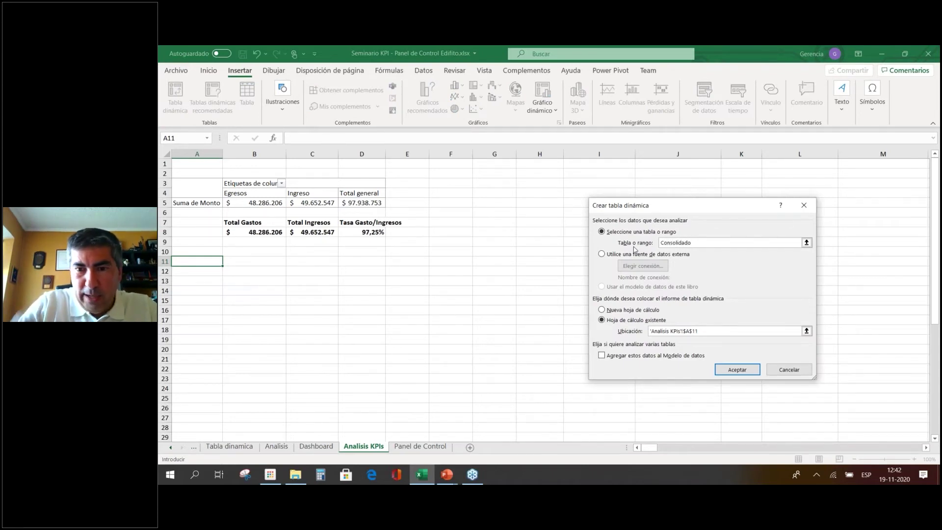
{"action": "left_click", "coordinate": [737, 370]}
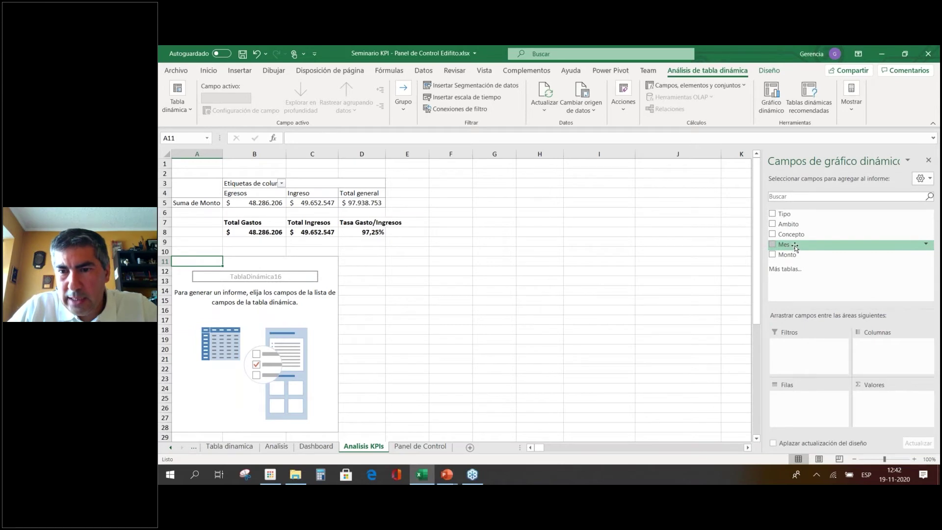
Lay out the new pivot table with Mes as rows, Tipo as columns and Monto as summed values.
{"action": "left_click_drag", "start_coordinate": [795, 247], "coordinate": [834, 403]}
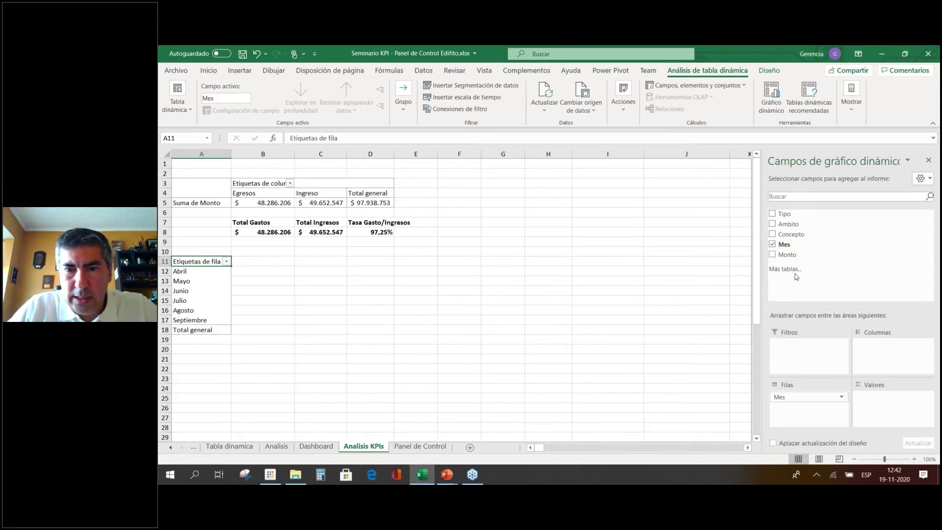
{"action": "left_click_drag", "start_coordinate": [801, 219], "coordinate": [917, 354]}
{"action": "left_click_drag", "start_coordinate": [787, 254], "coordinate": [887, 408]}
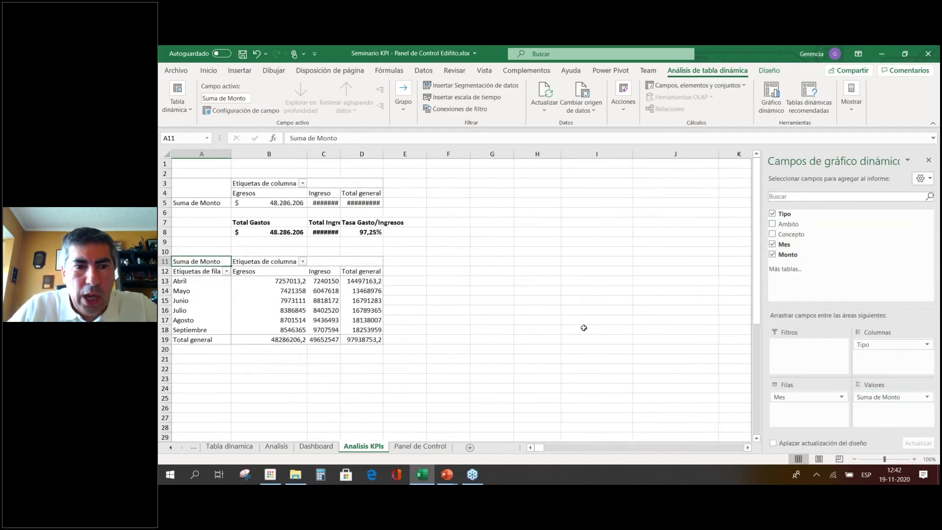
Narrow column B slightly and format the new pivot table's amounts, B13:D19, as accounting currency with no decimals.
{"action": "left_click_drag", "start_coordinate": [308, 153], "coordinate": [290, 153]}
{"action": "left_click_drag", "start_coordinate": [249, 283], "coordinate": [328, 337]}
{"action": "left_click", "coordinate": [209, 71]}
{"action": "left_click", "coordinate": [482, 106]}
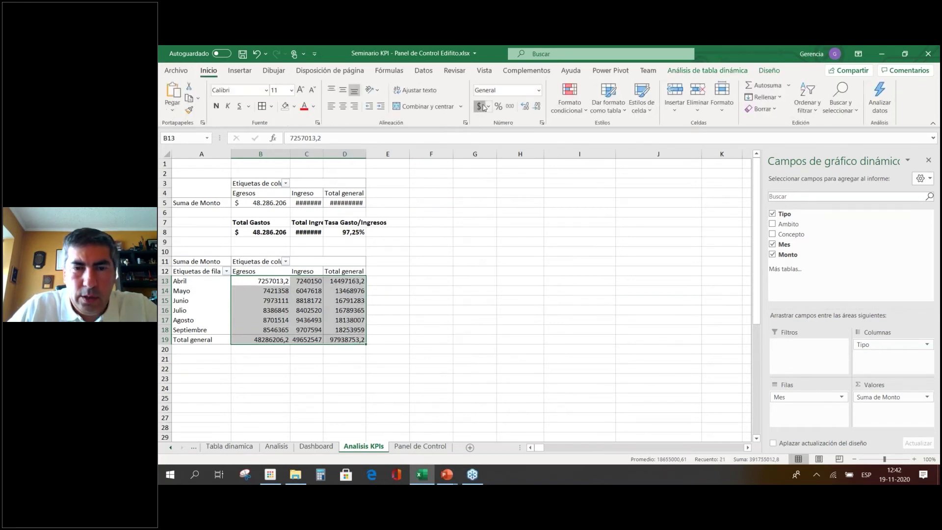
{"action": "left_click", "coordinate": [510, 106]}
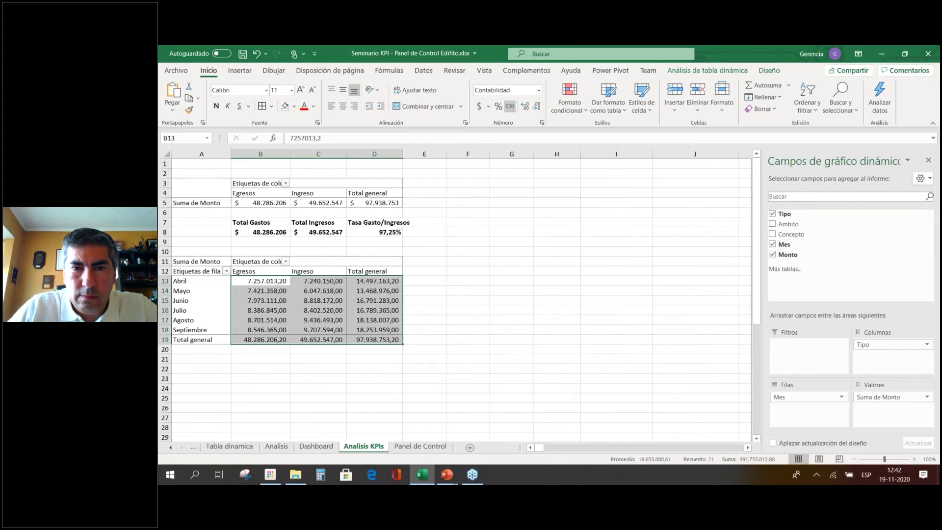
{"action": "left_click", "coordinate": [479, 106]}
{"action": "left_click", "coordinate": [537, 107]}
{"action": "left_click", "coordinate": [537, 106]}
{"action": "left_click", "coordinate": [489, 341]}
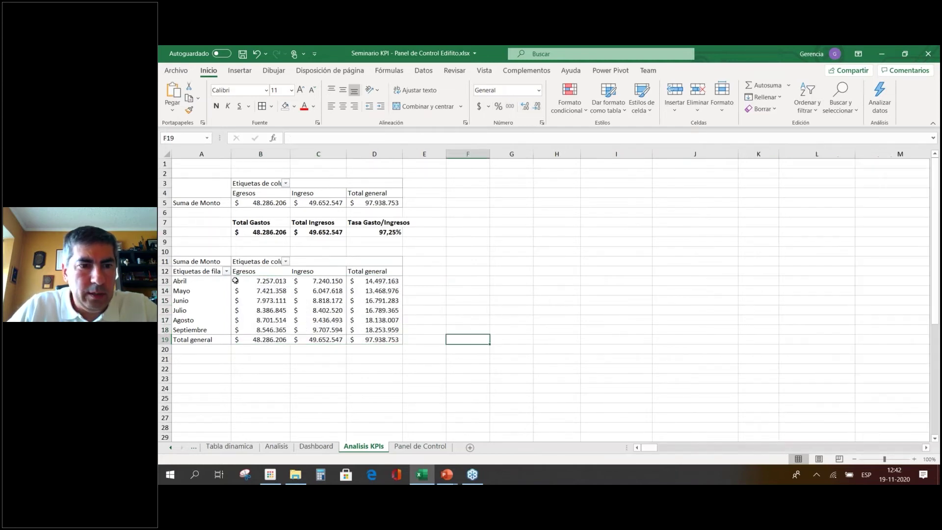
Rename the row labels header in cell A12 of the monthly pivot table as Meses.
{"action": "left_click", "coordinate": [199, 271]}
{"action": "type", "text": "Meses"}
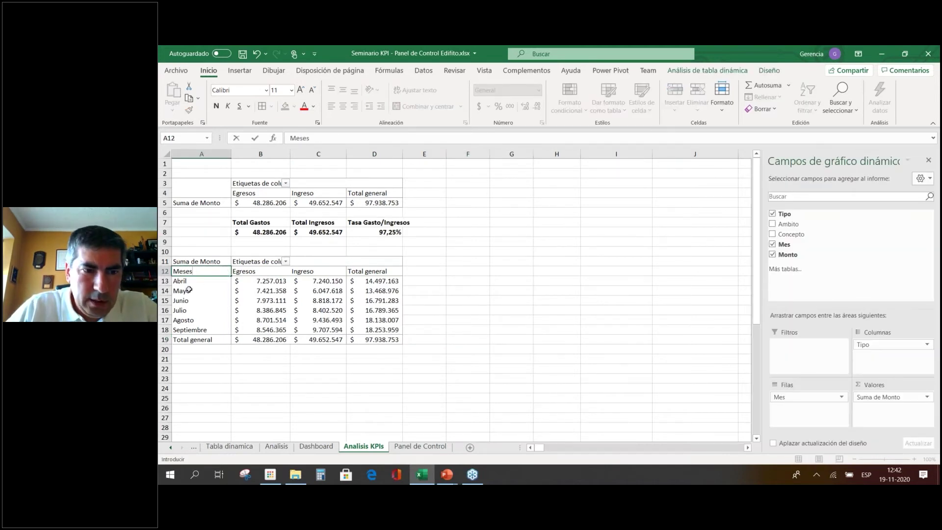
{"action": "left_click", "coordinate": [189, 290]}
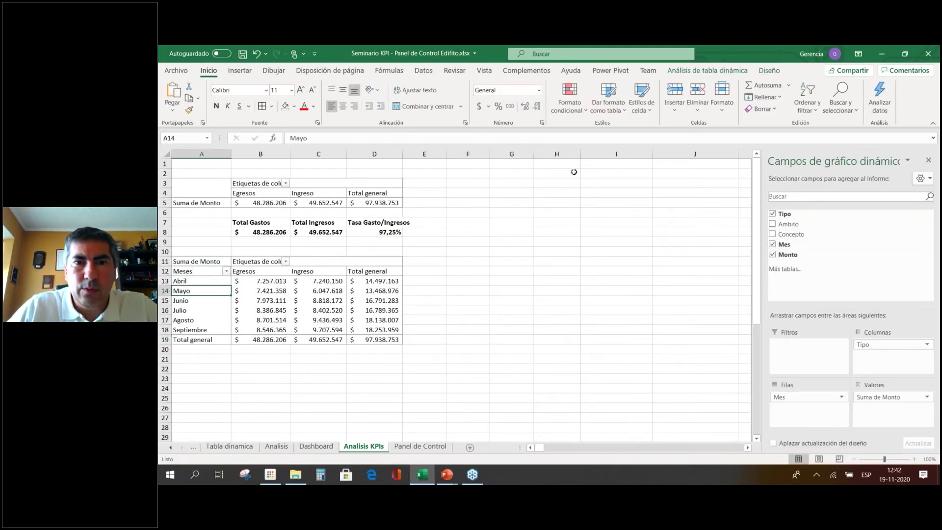
Compare the line chart types, and insert a clustered column chart (Columnas agrupadas) from the monthly pivot table.
{"action": "left_click", "coordinate": [266, 302]}
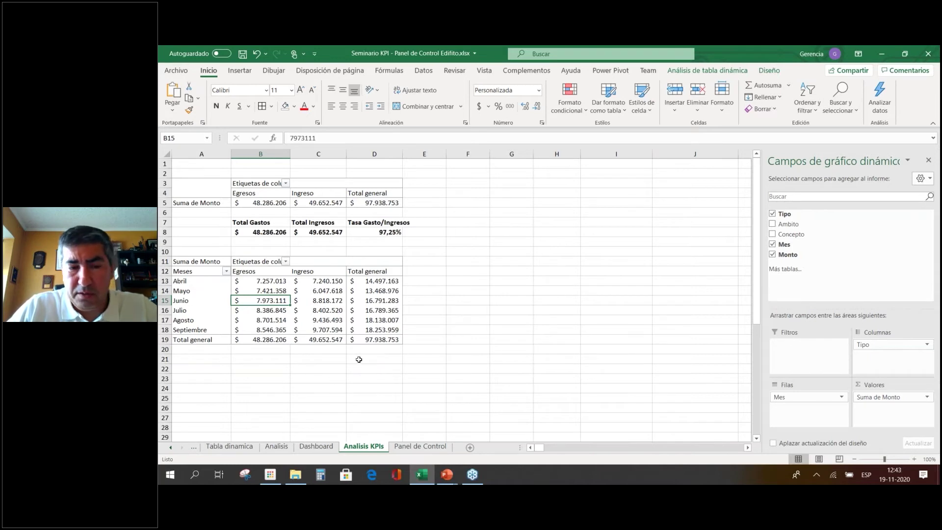
{"action": "left_click", "coordinate": [240, 71]}
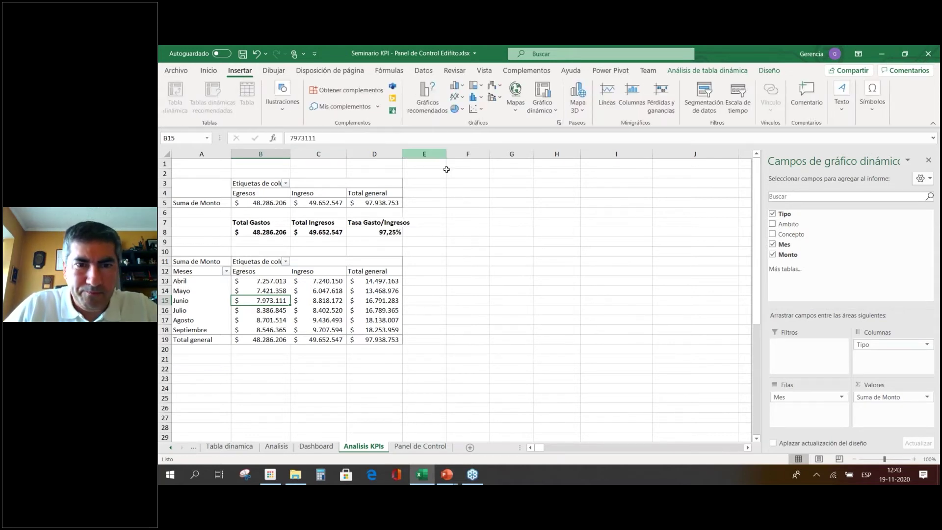
{"action": "left_click", "coordinate": [436, 106]}
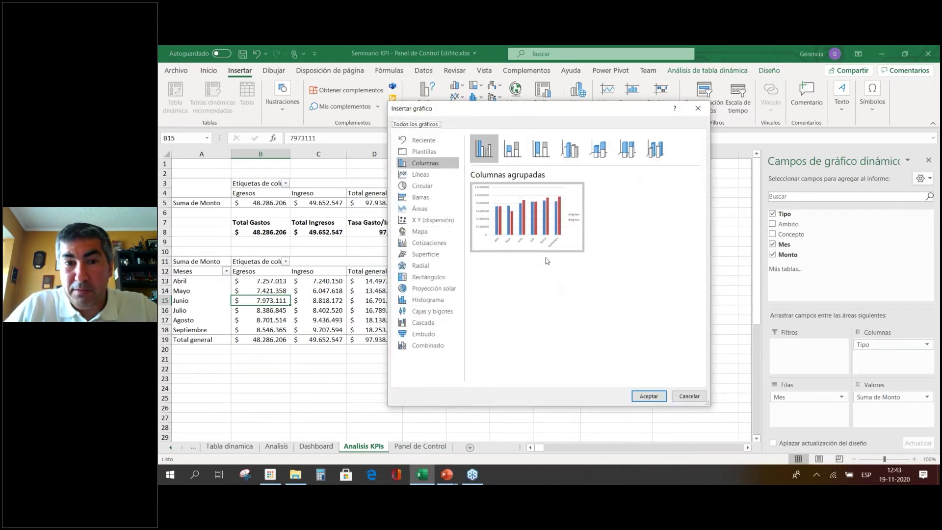
{"action": "mouse_move", "coordinate": [542, 238]}
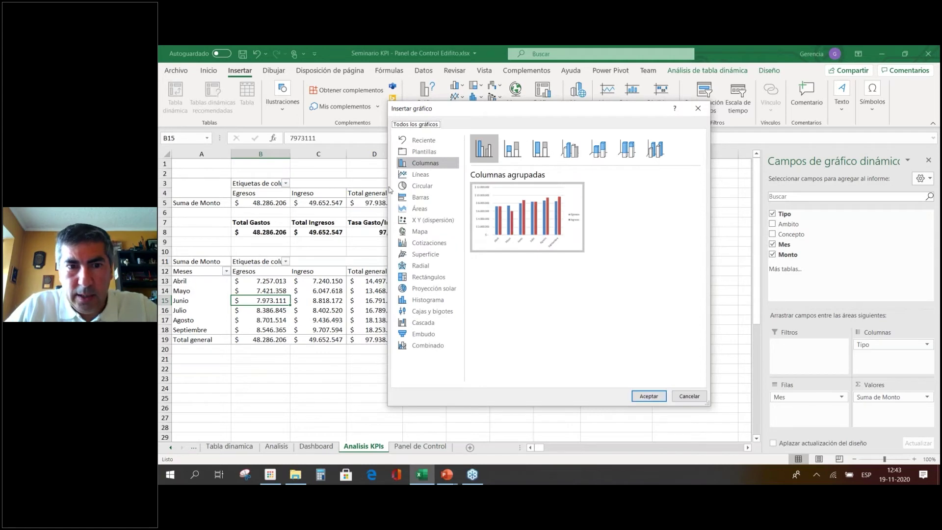
{"action": "left_click", "coordinate": [421, 174]}
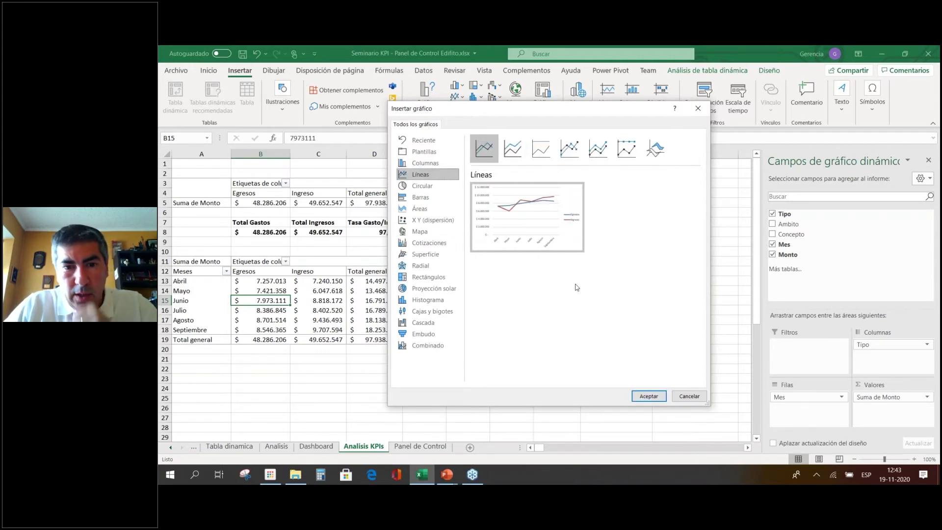
{"action": "mouse_move", "coordinate": [527, 193]}
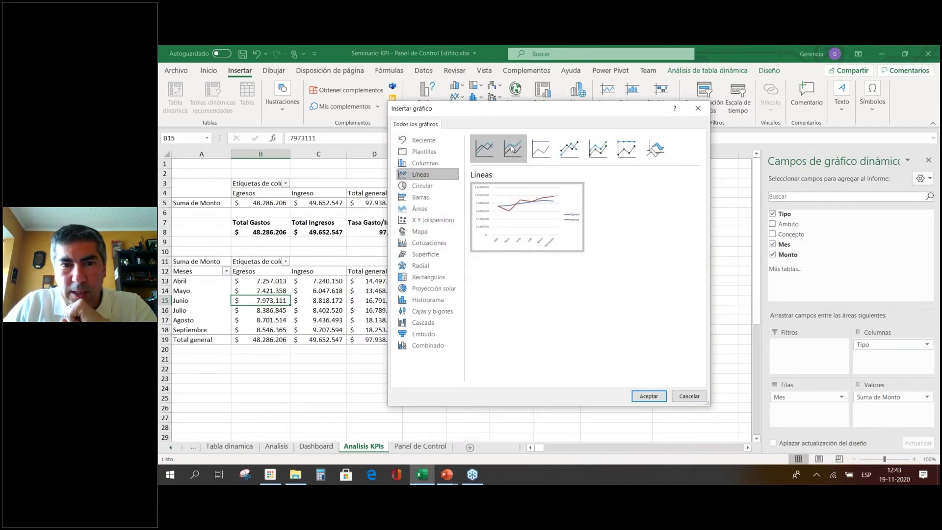
{"action": "left_click", "coordinate": [513, 149]}
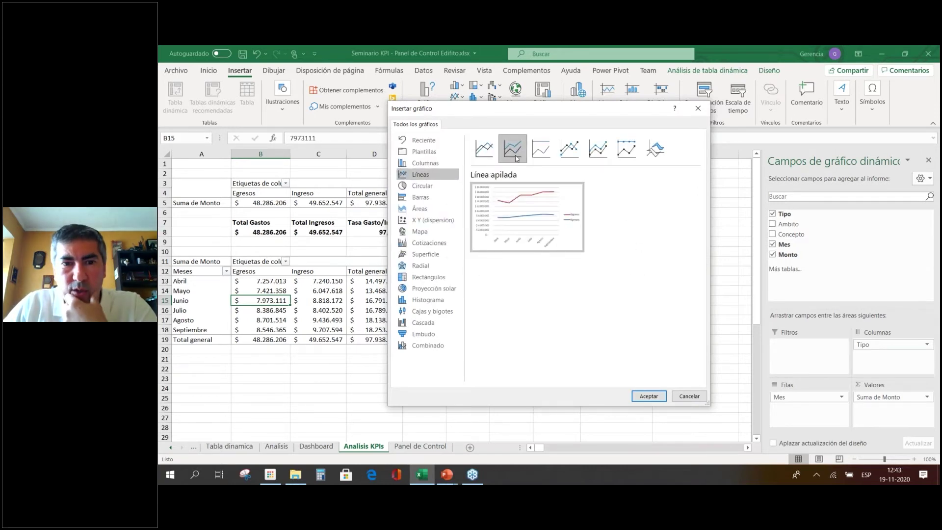
{"action": "left_click", "coordinate": [485, 149]}
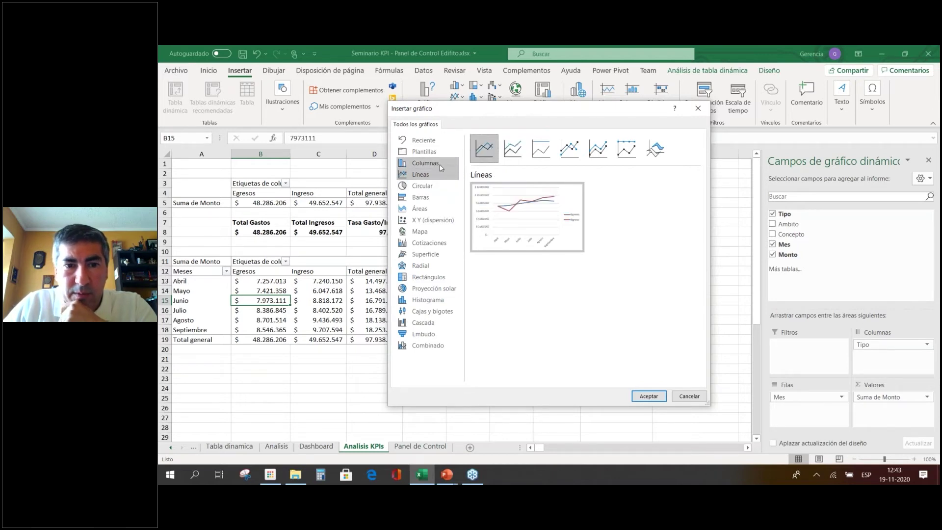
{"action": "left_click", "coordinate": [432, 163]}
{"action": "left_click", "coordinate": [649, 396]}
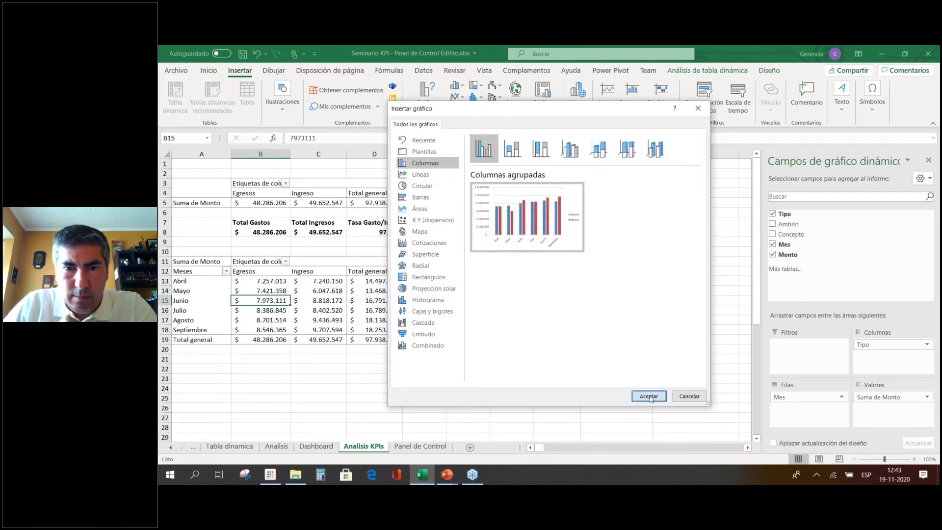
Shrink the column chart and move it to the Panel de Control sheet, placing it below the Total Ingresos card.
{"action": "left_click_drag", "start_coordinate": [540, 245], "coordinate": [644, 219]}
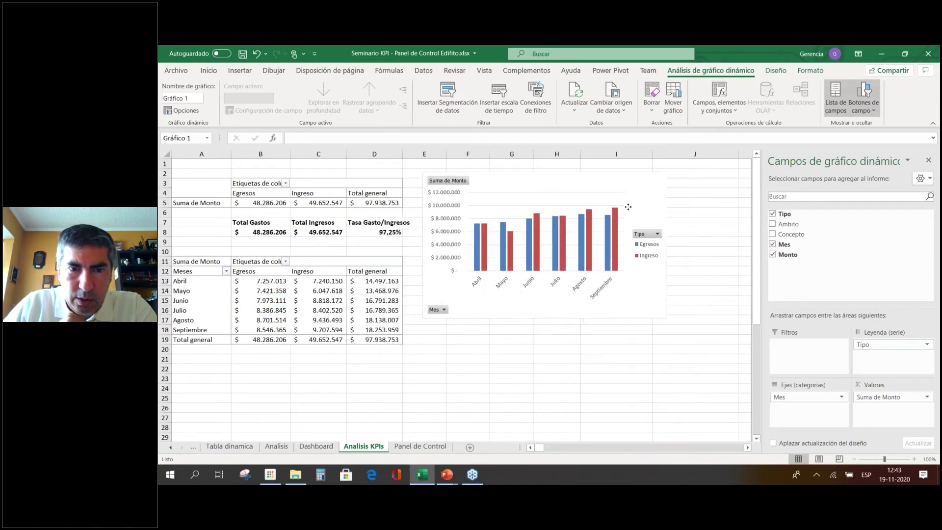
{"action": "left_click_drag", "start_coordinate": [671, 358], "coordinate": [629, 341]}
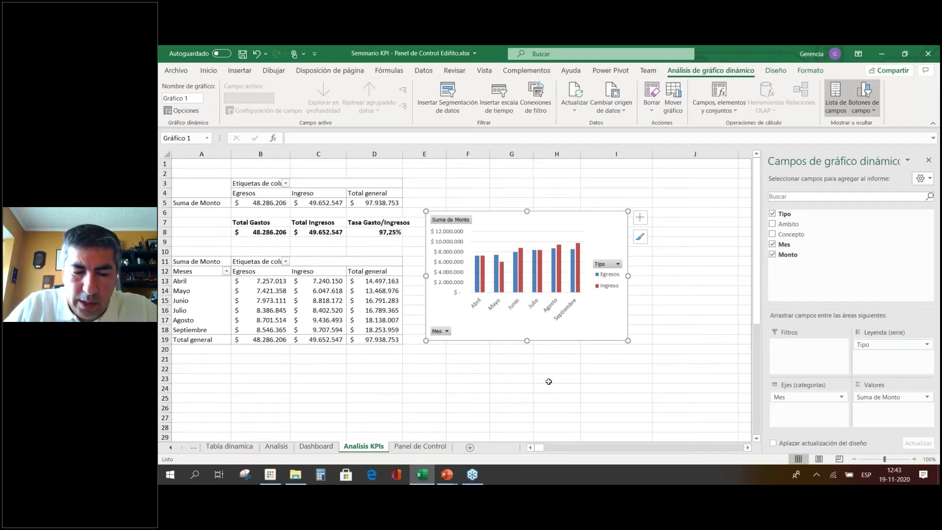
{"action": "key", "text": "Delete"}
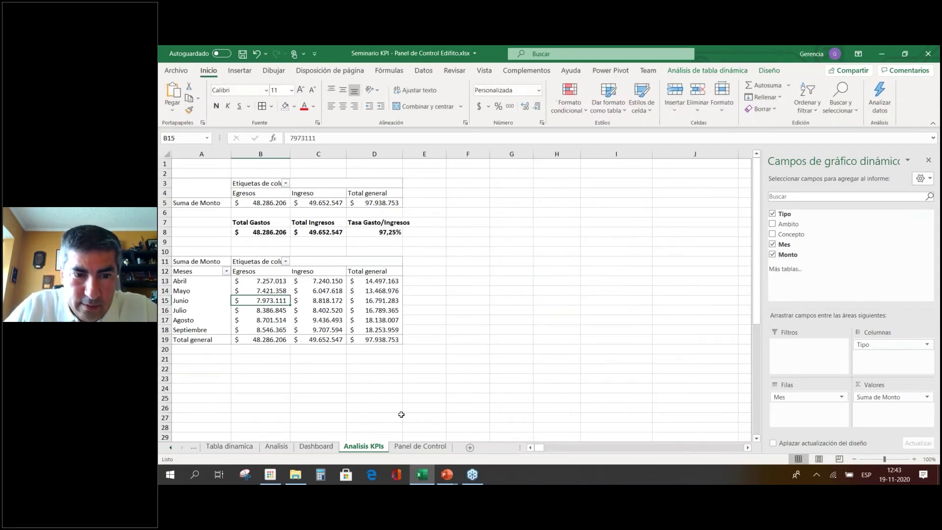
{"action": "left_click", "coordinate": [427, 447]}
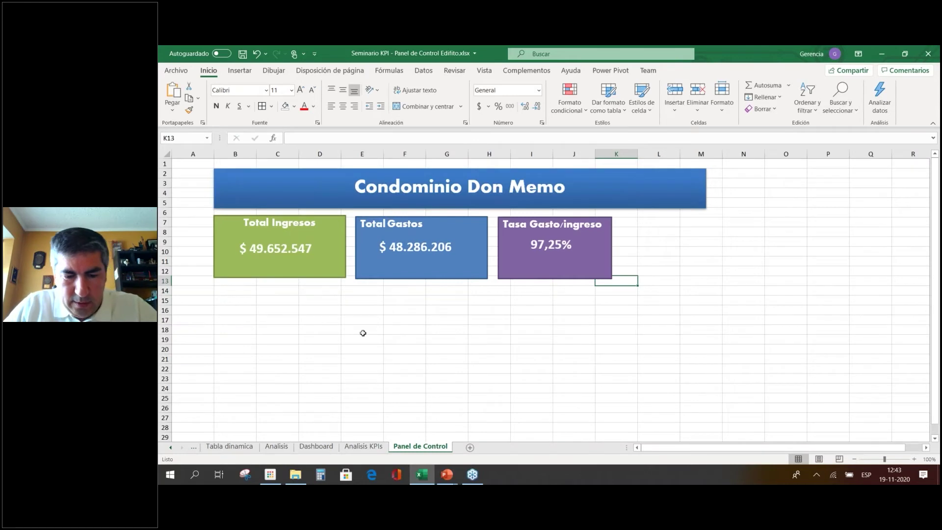
{"action": "key", "text": "ctrl+v"}
{"action": "mouse_move", "coordinate": [713, 271]}
{"action": "left_mouse_down"}
{"action": "mouse_move", "coordinate": [418, 300]}
{"action": "mouse_move", "coordinate": [453, 332]}
{"action": "mouse_move", "coordinate": [310, 299]}
{"action": "left_mouse_up"}
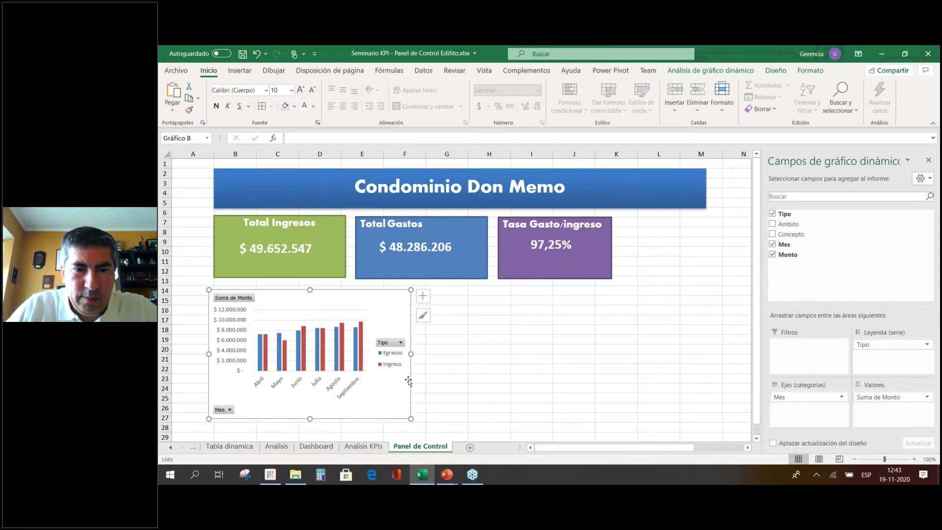
Hide all the field buttons on the column chart in the Panel de Control sheet.
{"action": "right_click", "coordinate": [224, 299]}
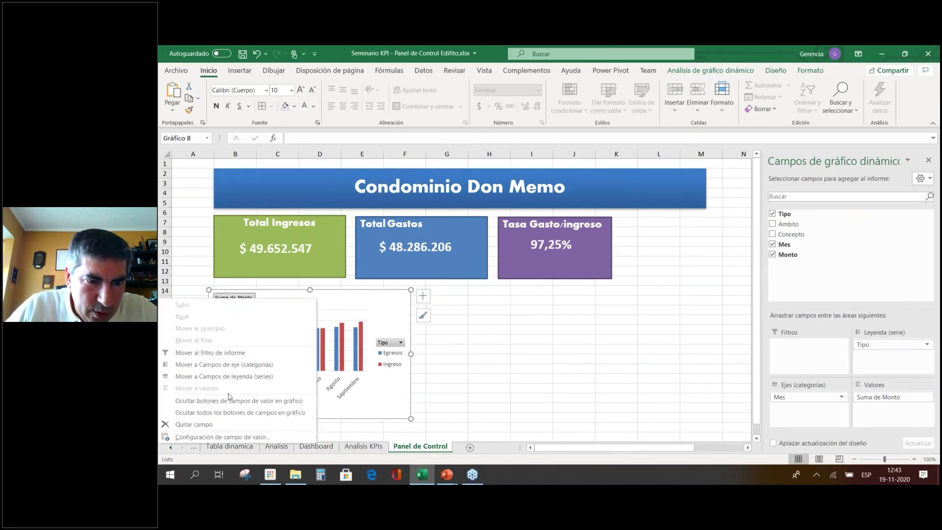
{"action": "left_click", "coordinate": [251, 414]}
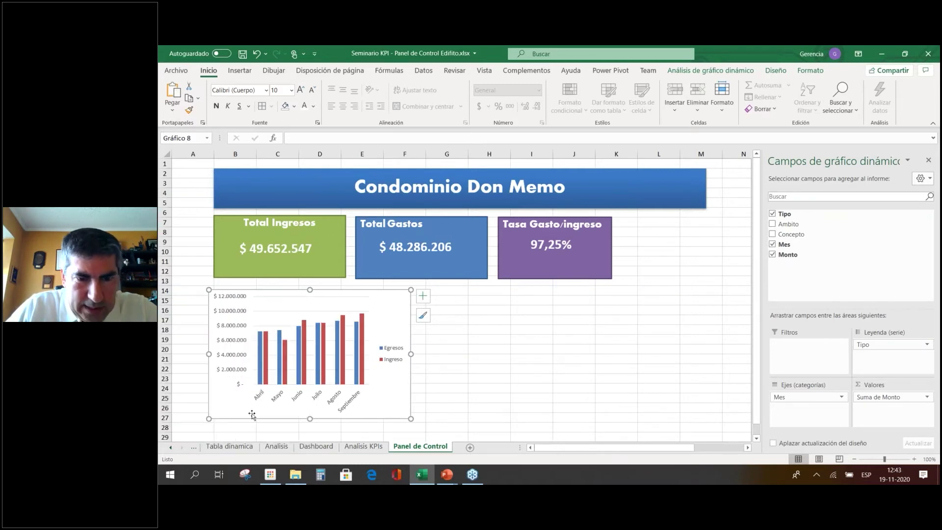
{"action": "left_click", "coordinate": [392, 363]}
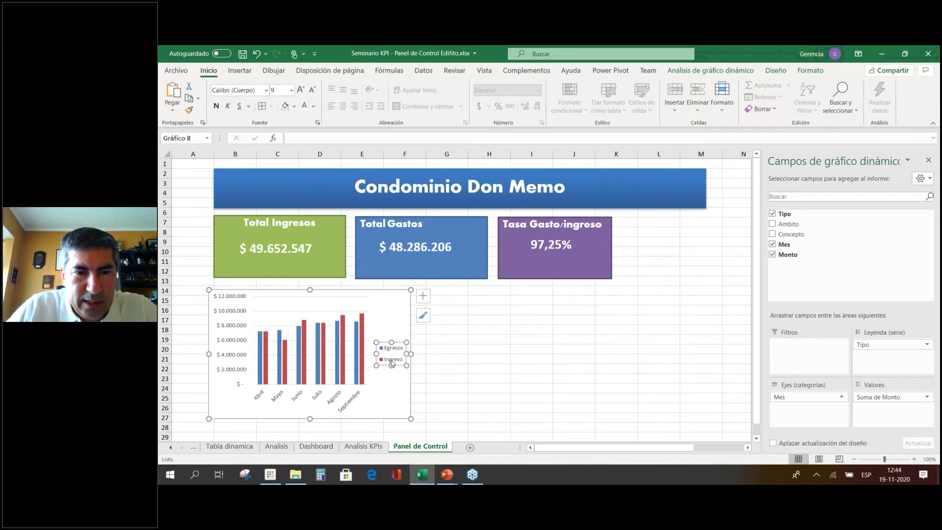
{"action": "left_click", "coordinate": [424, 318]}
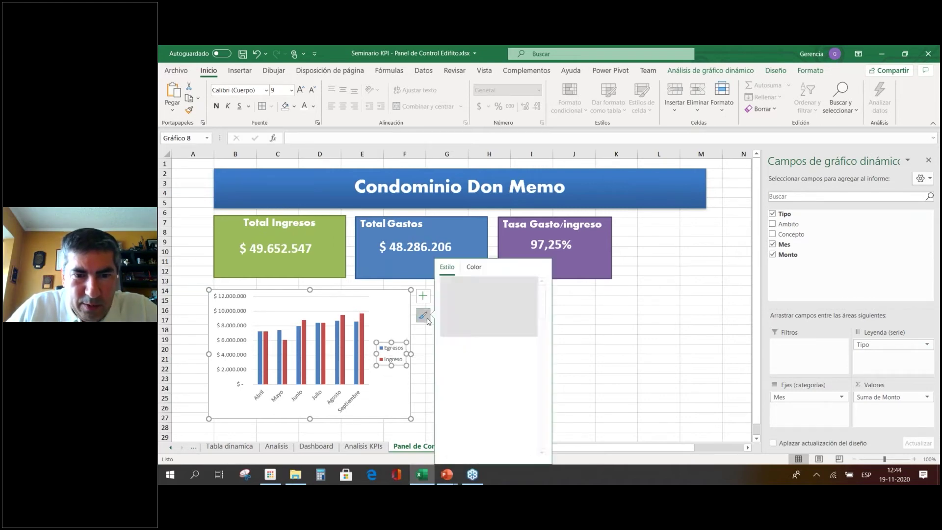
{"action": "scroll", "coordinate": [491, 363], "scroll_direction": "down", "scroll_amount": 5}
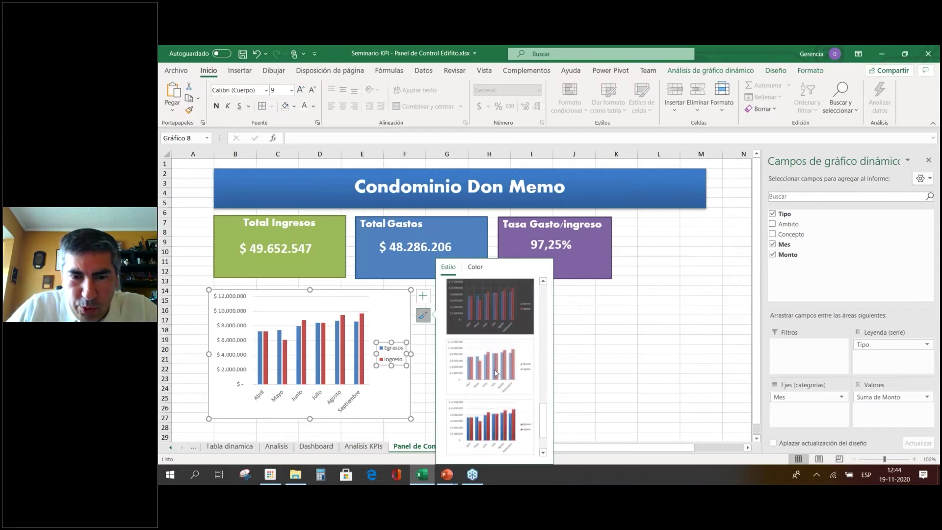
{"action": "scroll", "coordinate": [490, 363], "scroll_direction": "up", "scroll_amount": 5}
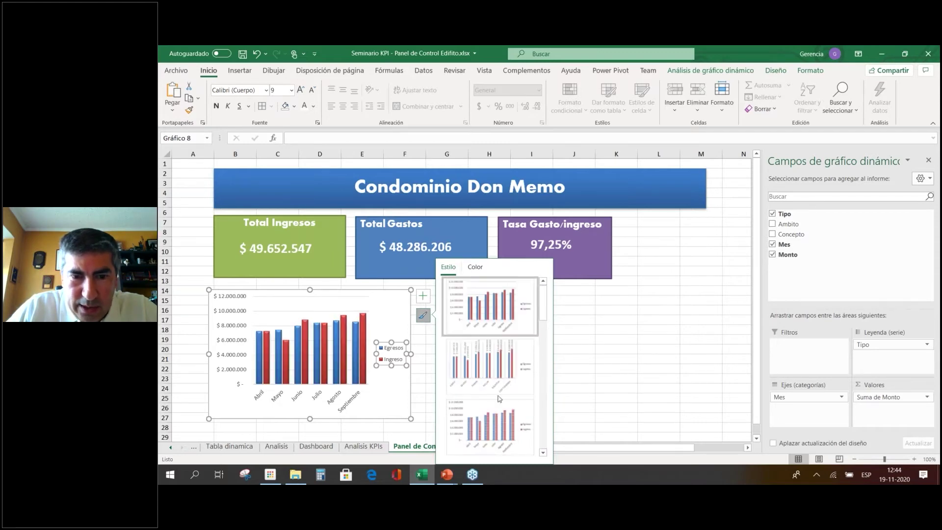
Add a chart title above the column chart in the Panel de Control sheet.
{"action": "left_click", "coordinate": [424, 297]}
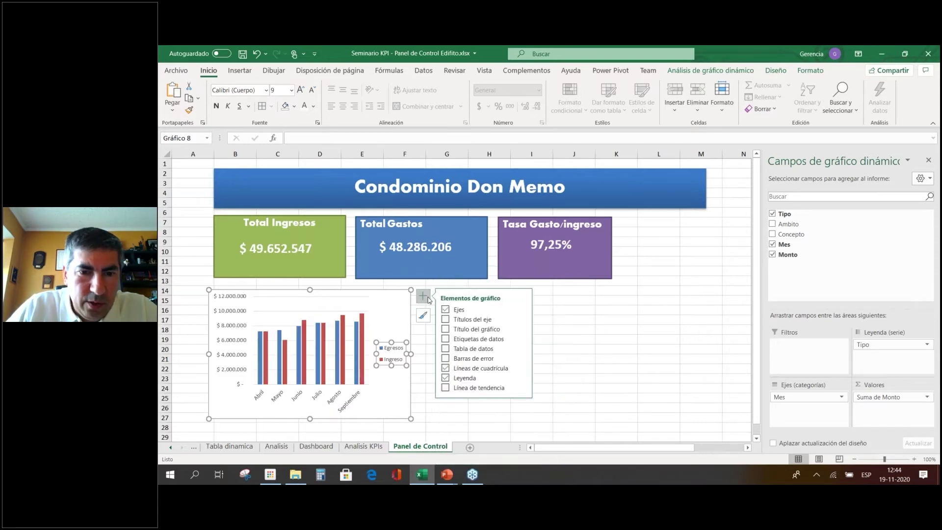
{"action": "left_click", "coordinate": [458, 320]}
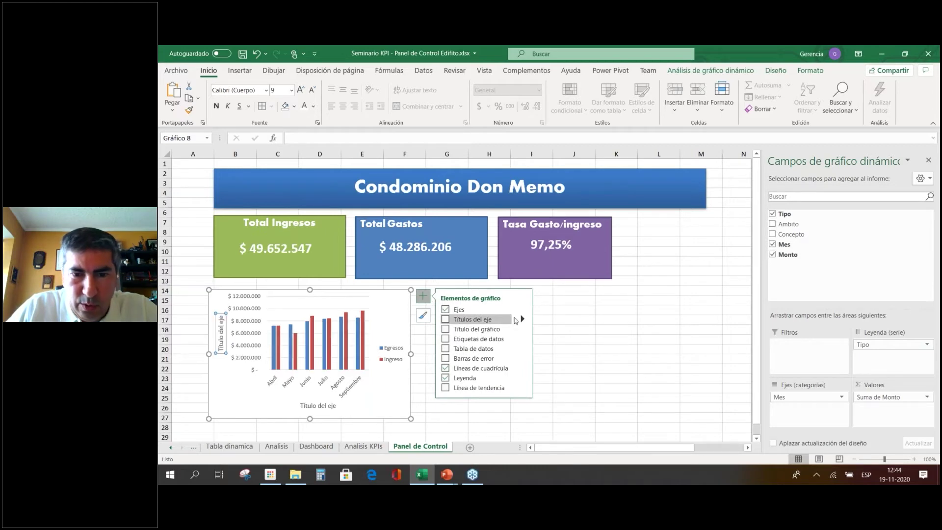
{"action": "left_click", "coordinate": [523, 319]}
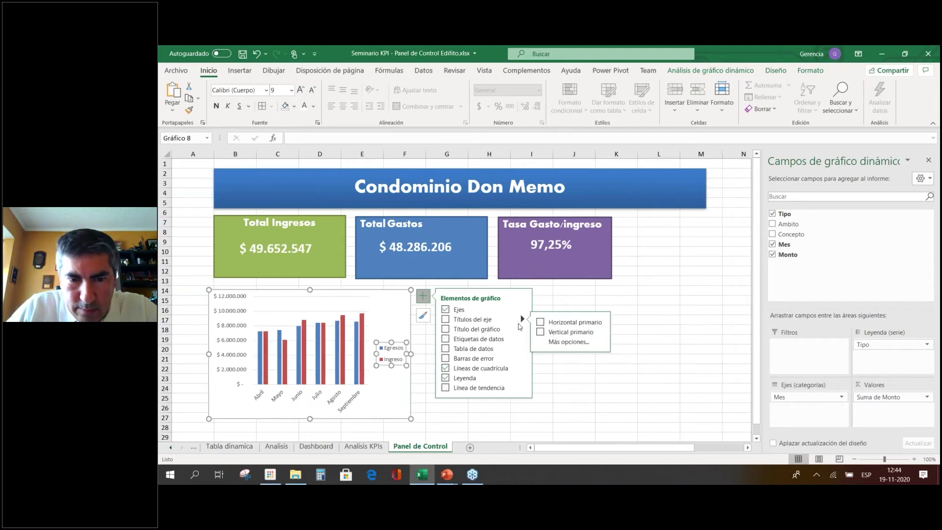
{"action": "left_click", "coordinate": [491, 331]}
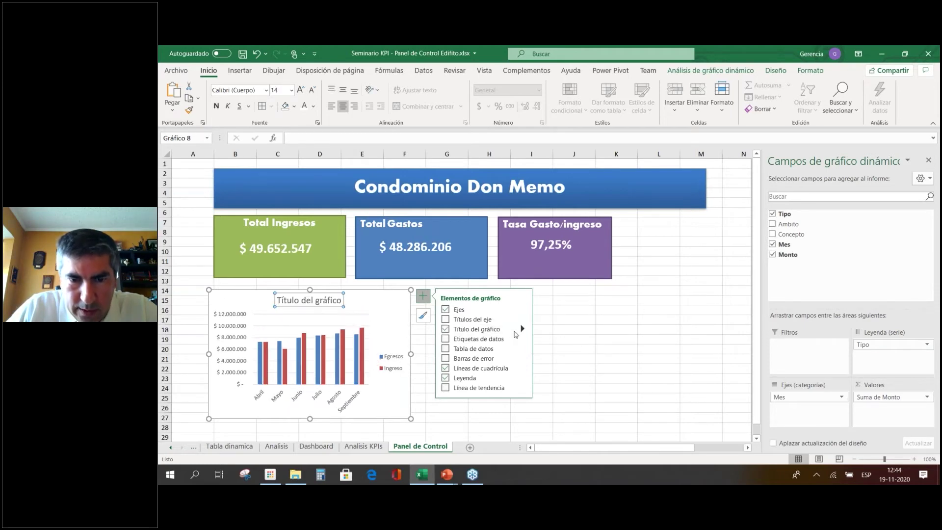
{"action": "left_click", "coordinate": [523, 330]}
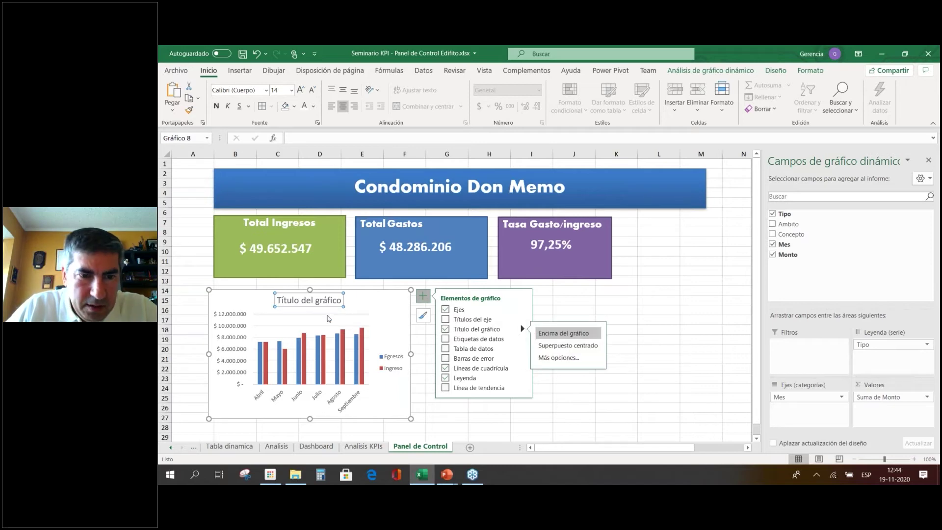
Replace the column chart's placeholder title with Ingresos y Gastos.
{"action": "left_click_drag", "start_coordinate": [342, 301], "coordinate": [276, 300]}
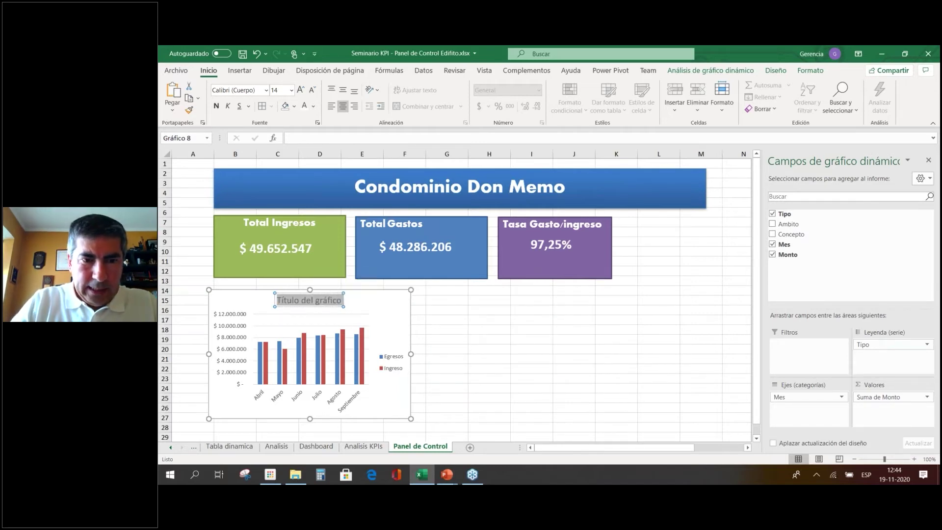
{"action": "type", "text": "Ingress"}
{"action": "key", "text": "BackSpace"}
{"action": "type", "text": "os y Gastos"}
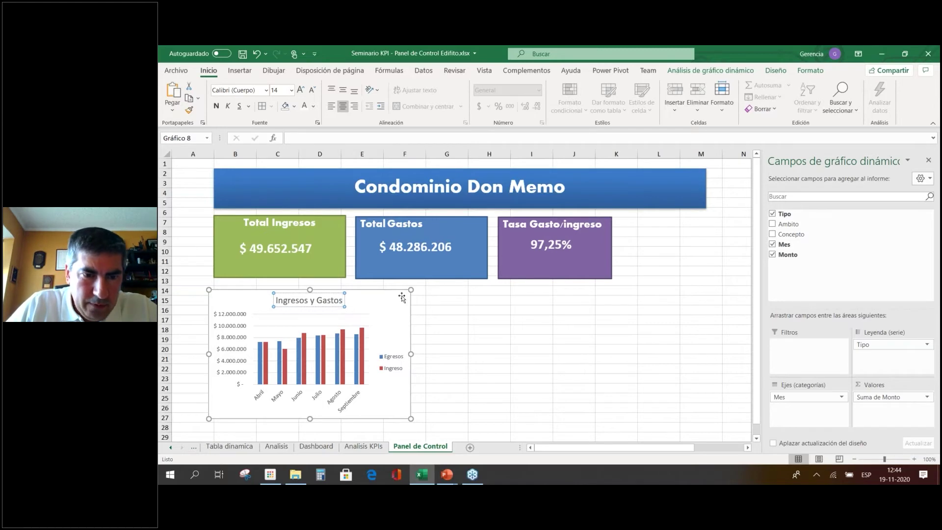
{"action": "left_click", "coordinate": [404, 300]}
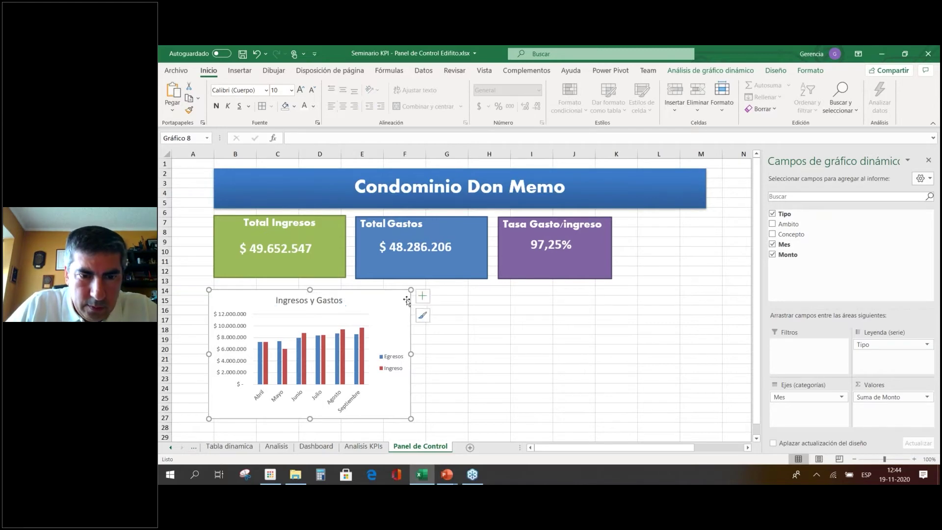
Fill the Ingreso series columns with the green theme color, and nudge the chart up closer to the Total Ingresos card.
{"action": "left_click", "coordinate": [404, 351]}
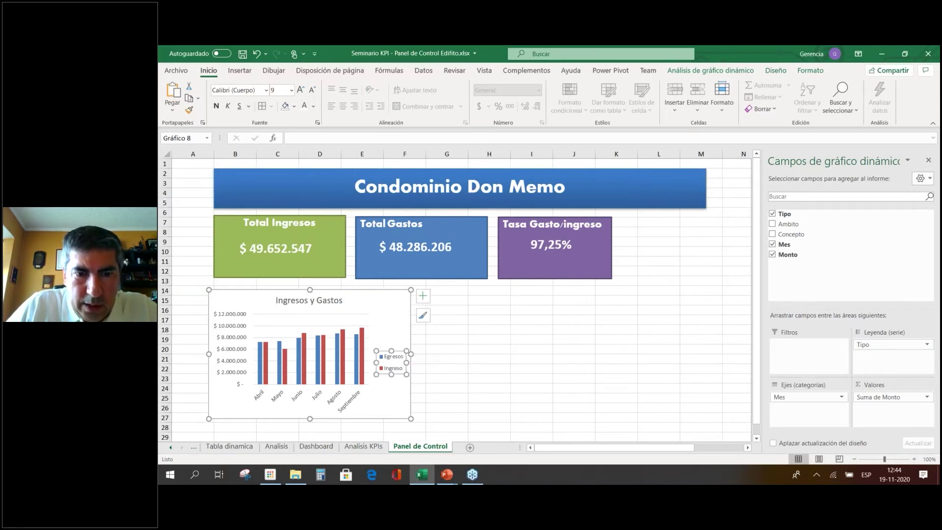
{"action": "left_click", "coordinate": [388, 324]}
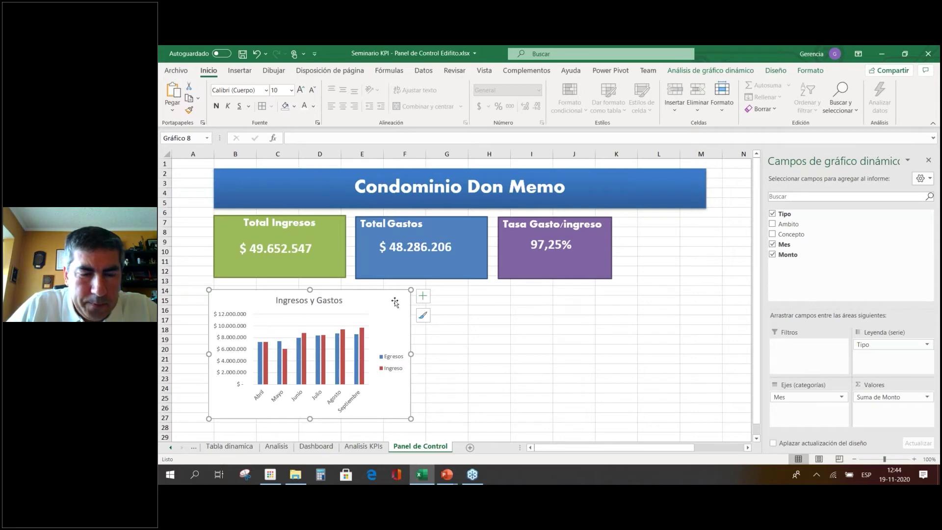
{"action": "left_click", "coordinate": [363, 357]}
{"action": "right_click", "coordinate": [364, 357]}
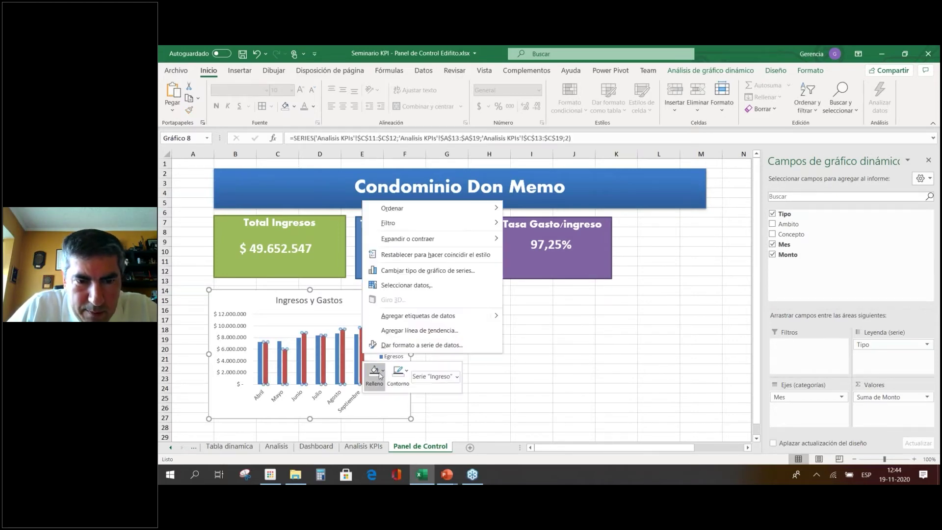
{"action": "left_click", "coordinate": [375, 373]}
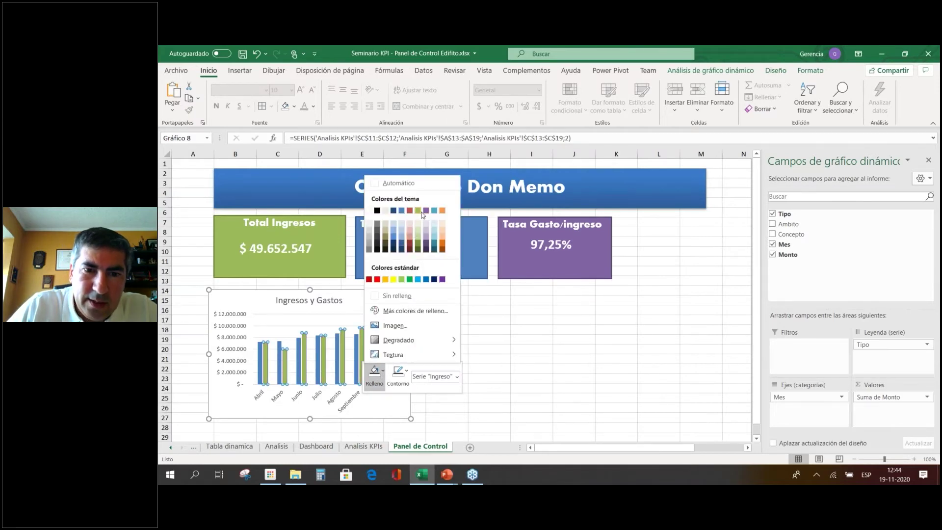
{"action": "left_click", "coordinate": [420, 211]}
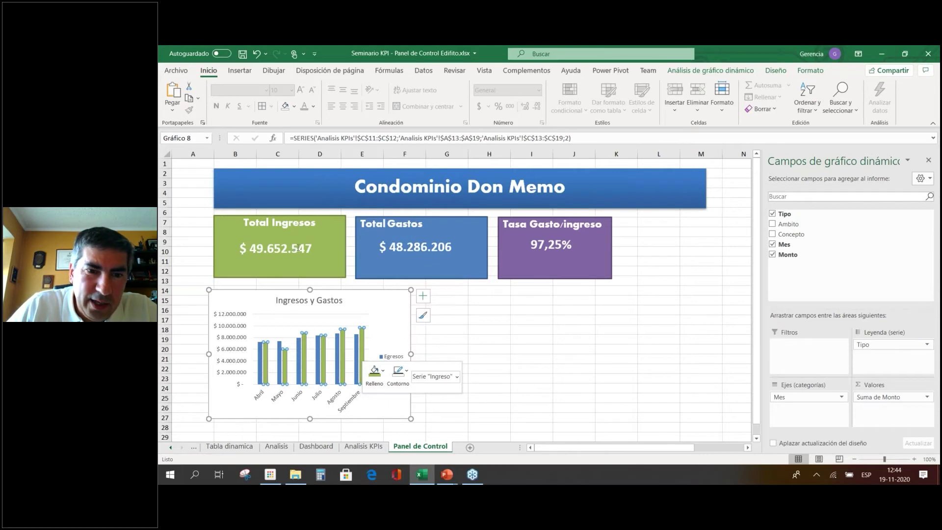
{"action": "left_click", "coordinate": [466, 339]}
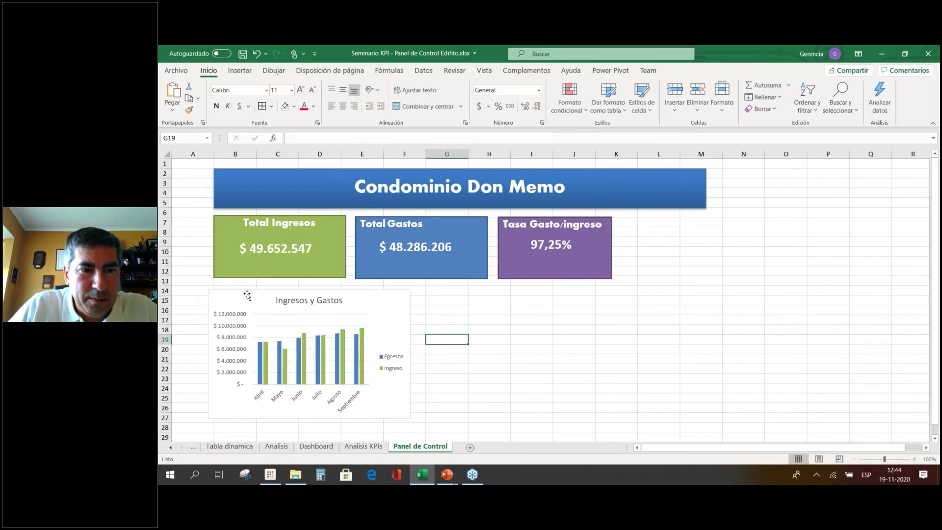
{"action": "left_click_drag", "start_coordinate": [247, 294], "coordinate": [248, 291]}
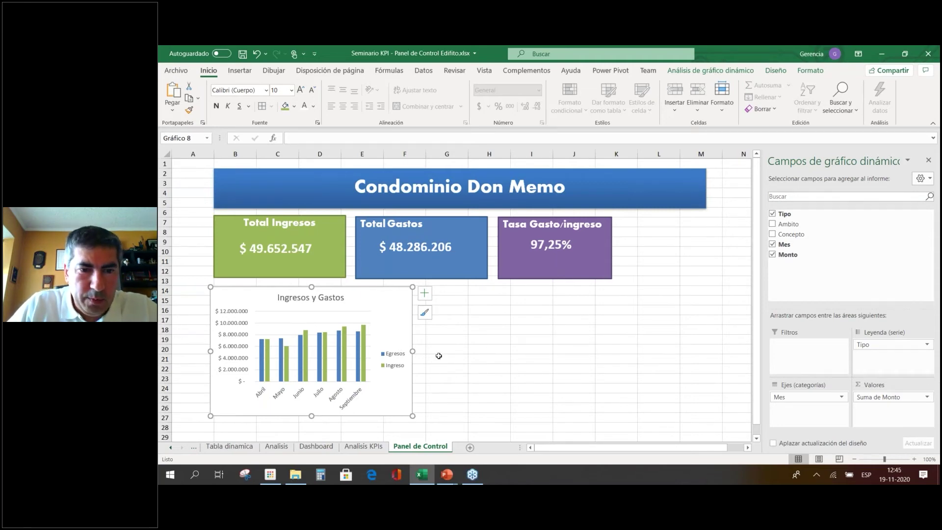
{"action": "left_click", "coordinate": [425, 312]}
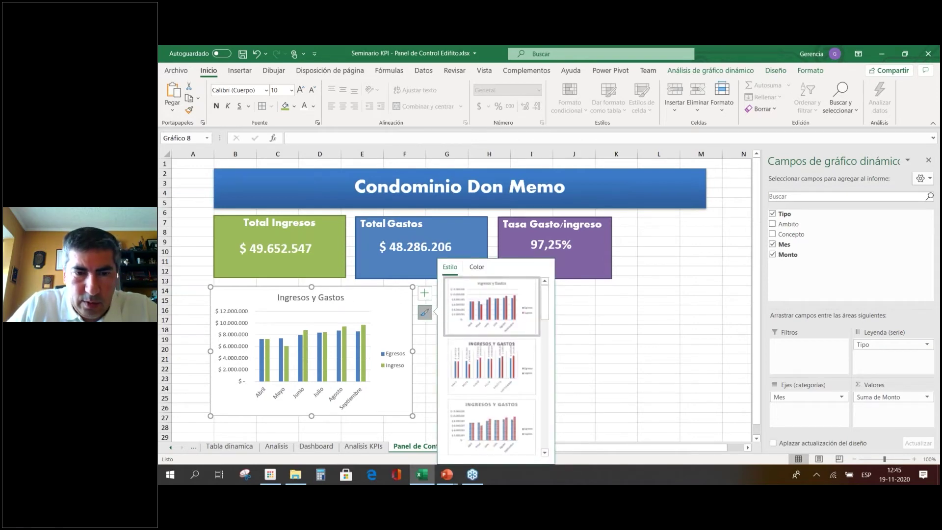
{"action": "right_click", "coordinate": [397, 317]}
{"action": "key", "text": "Escape"}
{"action": "key", "text": "Escape"}
{"action": "key", "text": "Escape"}
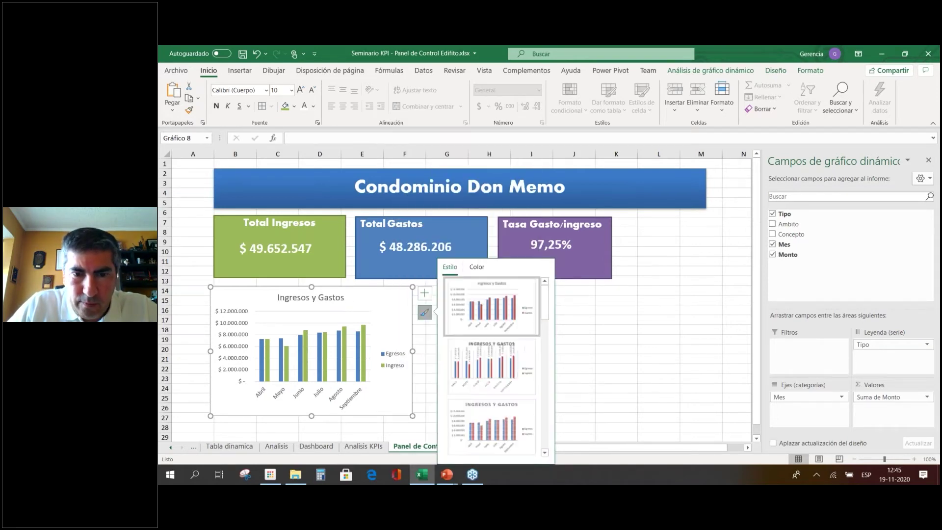
{"action": "right_click", "coordinate": [390, 311]}
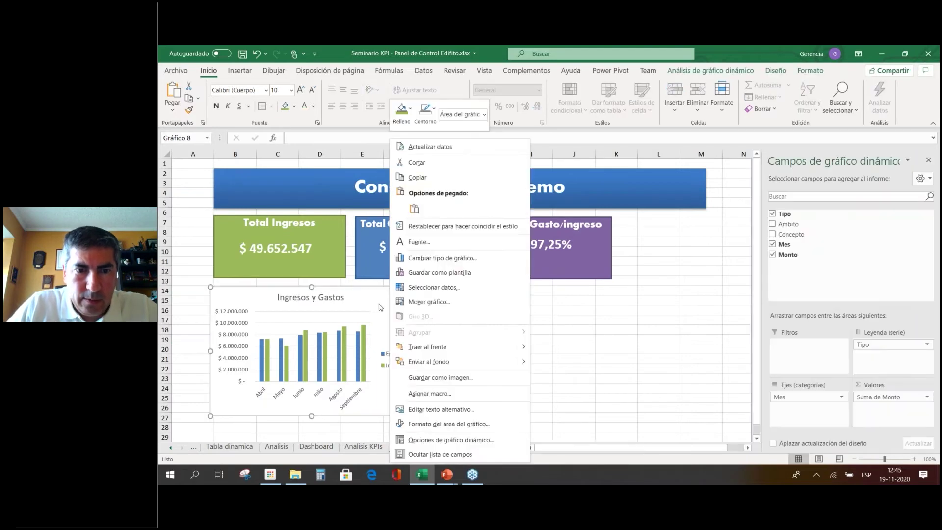
Remove the legend from the Ingresos y Gastos chart.
{"action": "left_click", "coordinate": [381, 308]}
{"action": "left_click", "coordinate": [425, 294]}
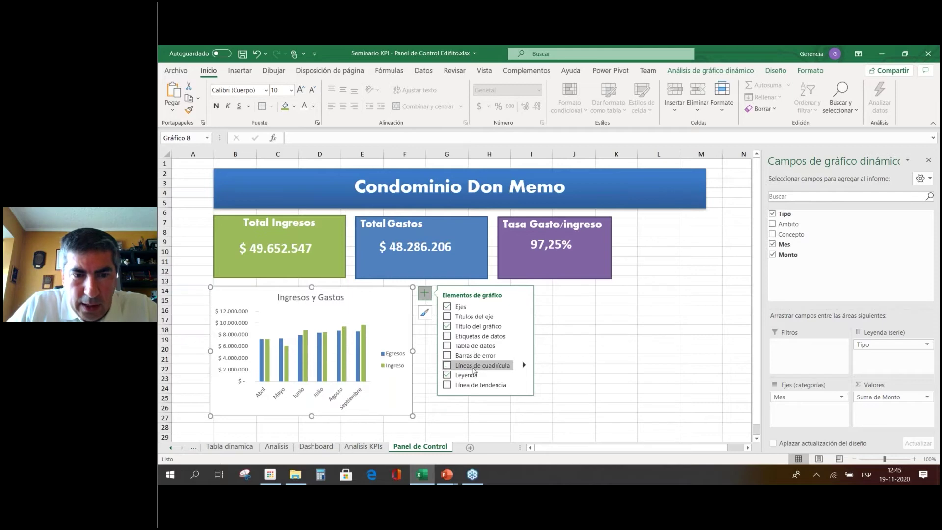
{"action": "left_click", "coordinate": [474, 375]}
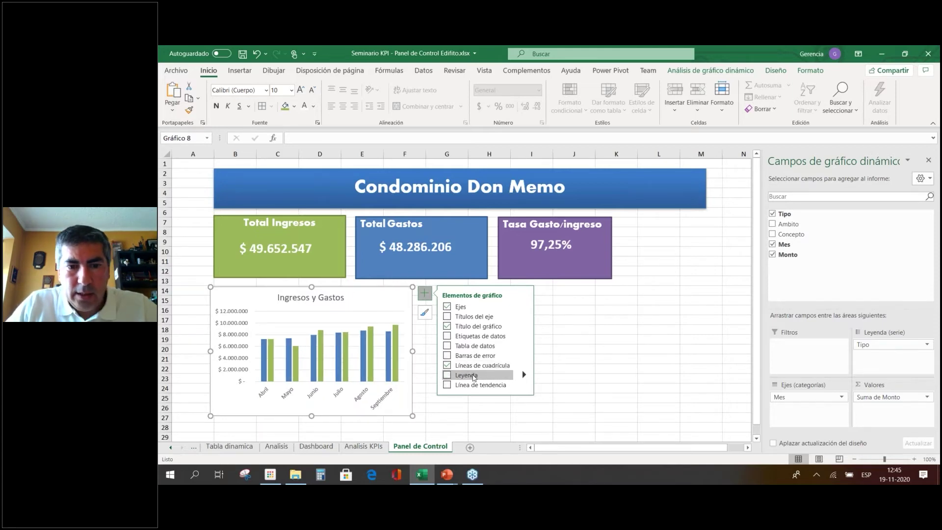
Compare the Multicolor palettes for the Ingresos y Gastos chart, and apply the one starting with blue and green.
{"action": "left_click", "coordinate": [426, 314]}
{"action": "left_click", "coordinate": [426, 314]}
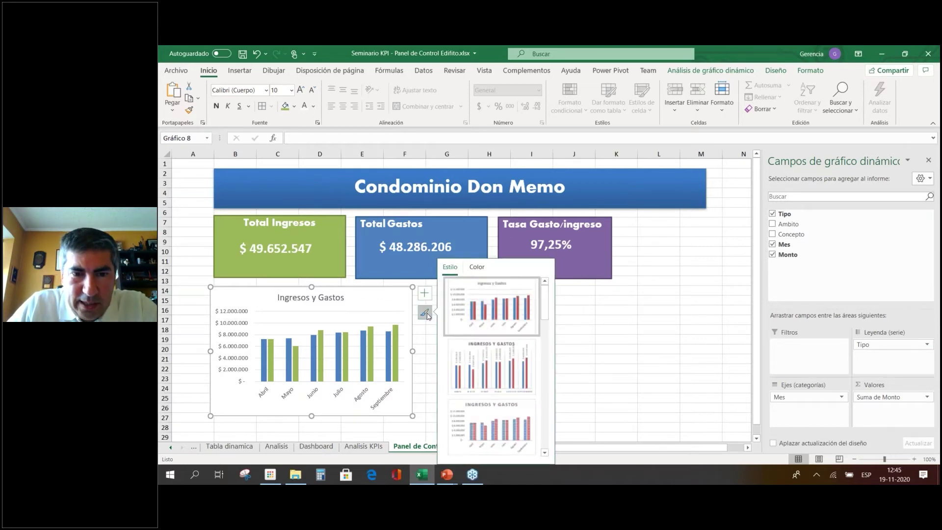
{"action": "left_click", "coordinate": [476, 268]}
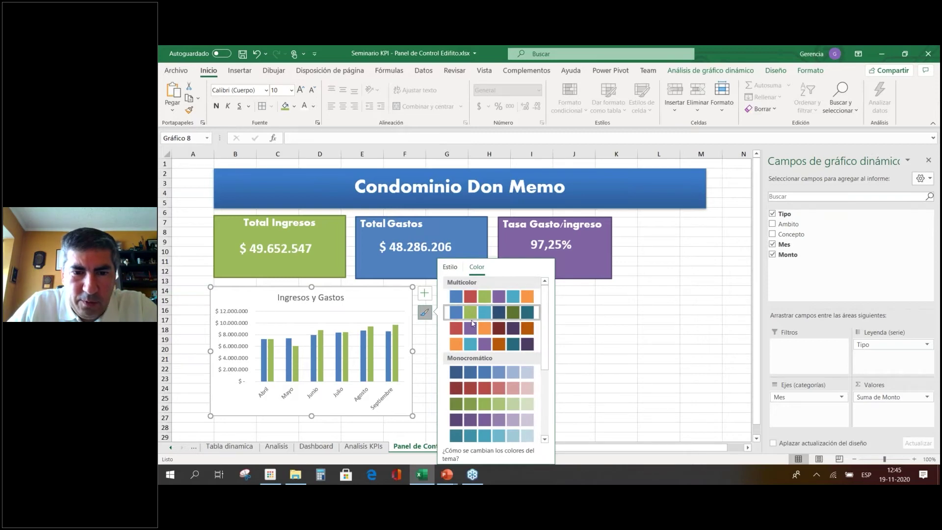
{"action": "left_click", "coordinate": [474, 344]}
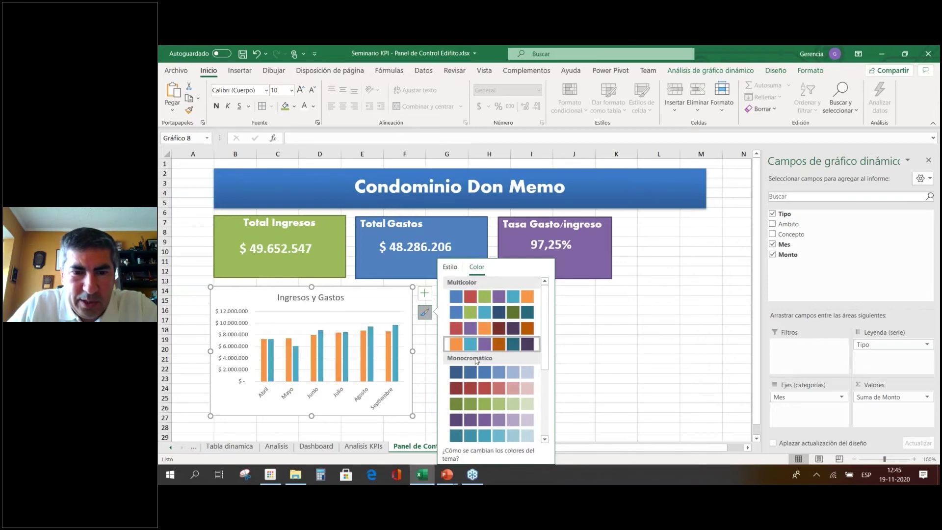
{"action": "left_click", "coordinate": [481, 295]}
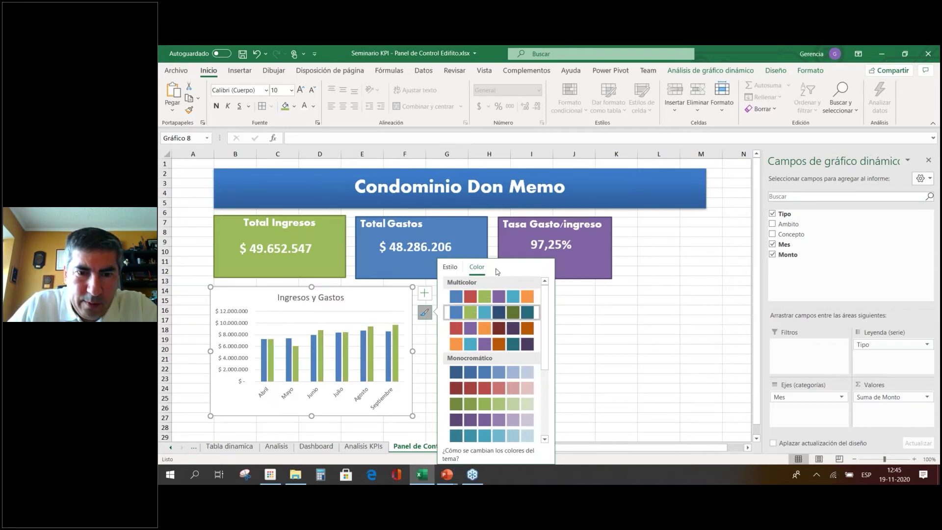
Browse the available chart styles and color palettes for the Ingresos y Gastos chart.
{"action": "left_click", "coordinate": [450, 270]}
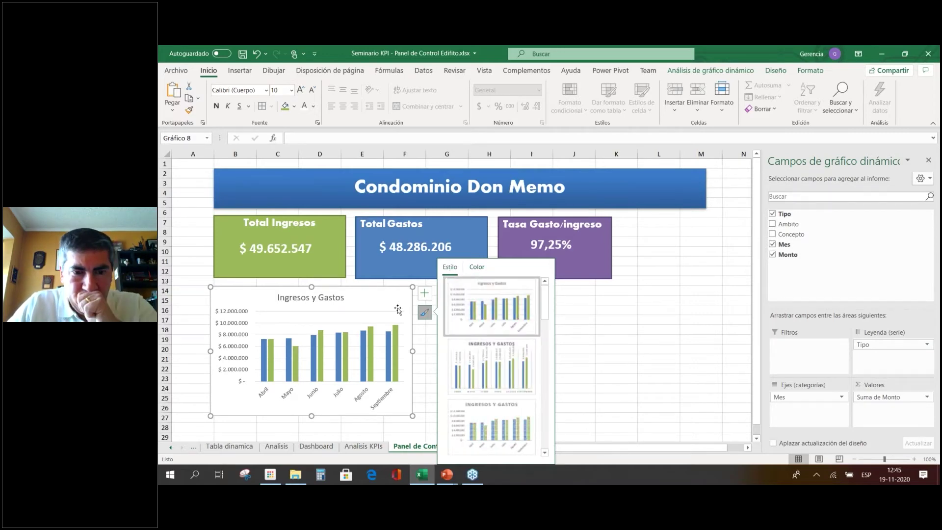
{"action": "left_click_drag", "start_coordinate": [548, 303], "coordinate": [549, 328]}
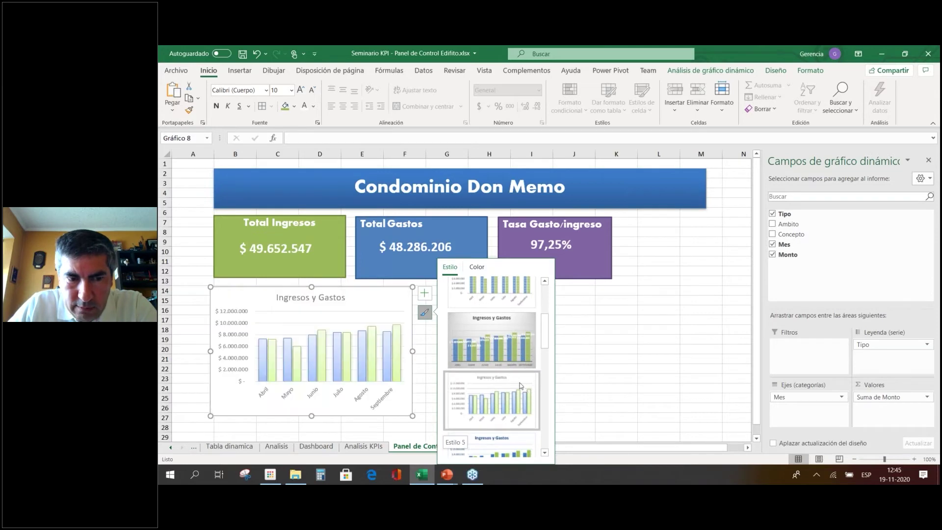
{"action": "left_click", "coordinate": [630, 323]}
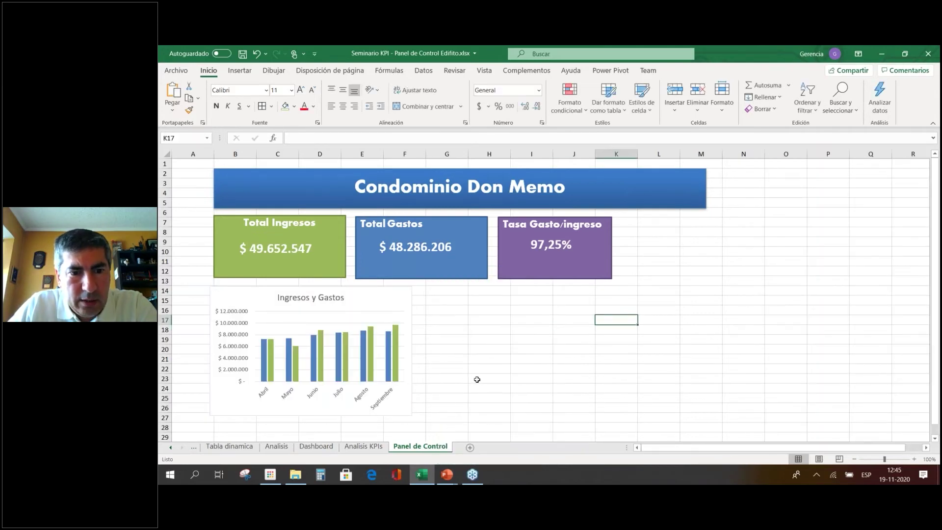
{"action": "right_click", "coordinate": [397, 301]}
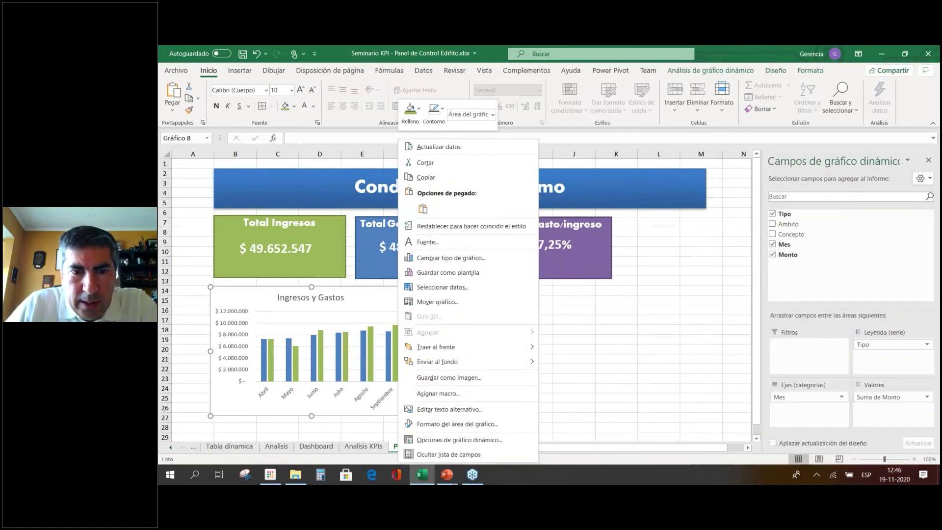
{"action": "left_click", "coordinate": [378, 298]}
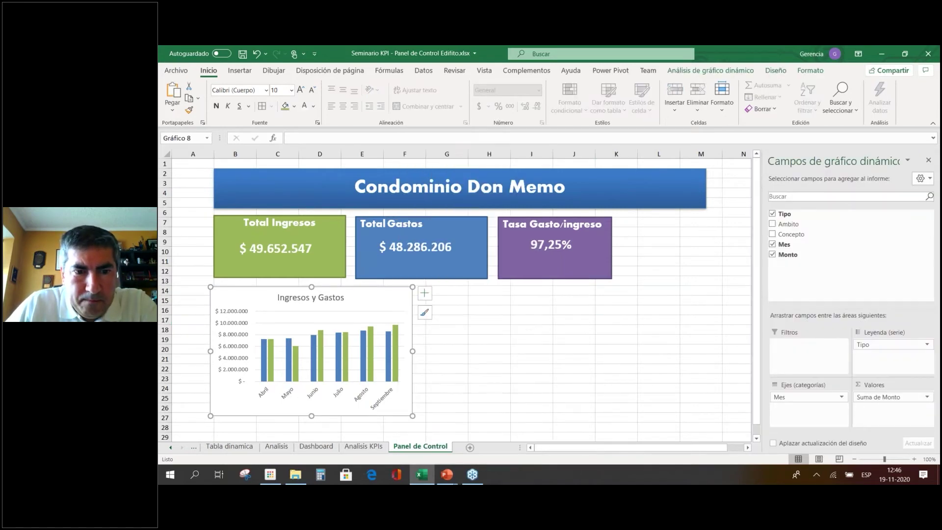
{"action": "left_click", "coordinate": [424, 313]}
{"action": "left_click", "coordinate": [475, 269]}
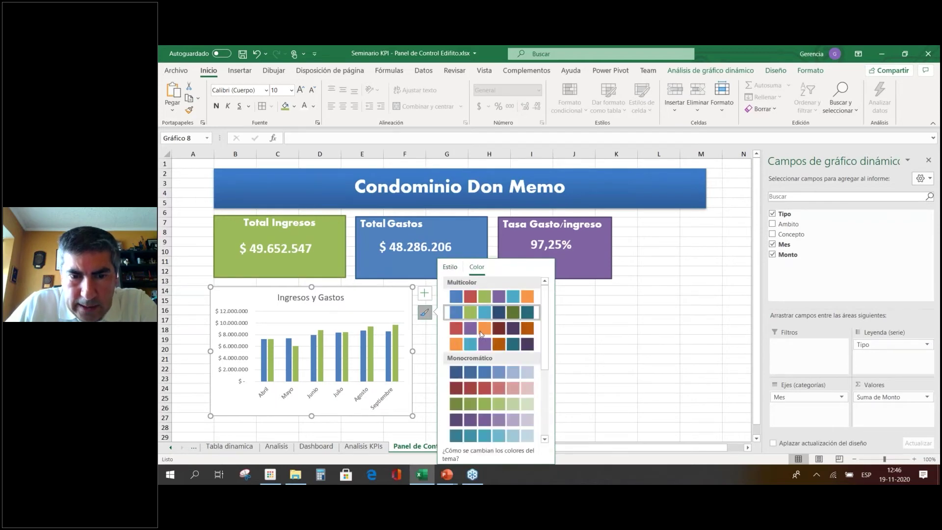
{"action": "scroll", "coordinate": [481, 333], "scroll_direction": "down", "scroll_amount": 3}
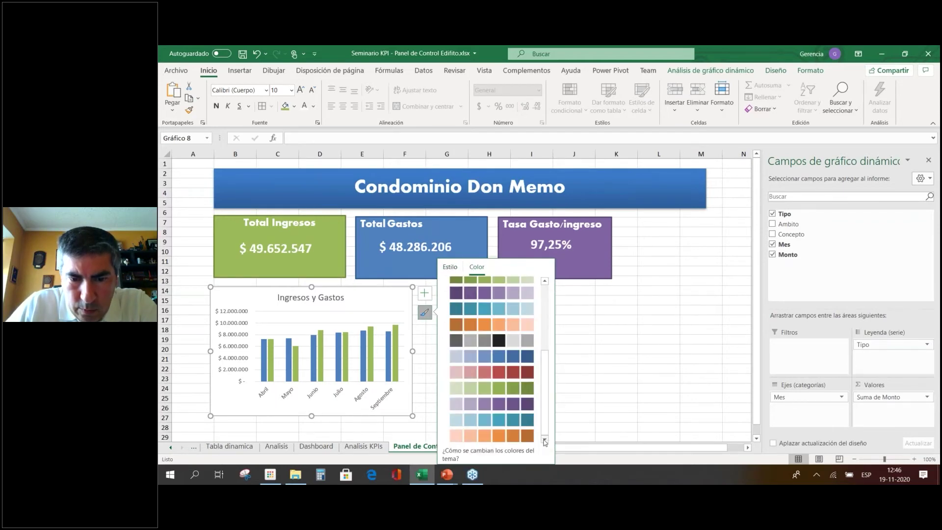
{"action": "scroll", "coordinate": [520, 383], "scroll_direction": "up", "scroll_amount": 5}
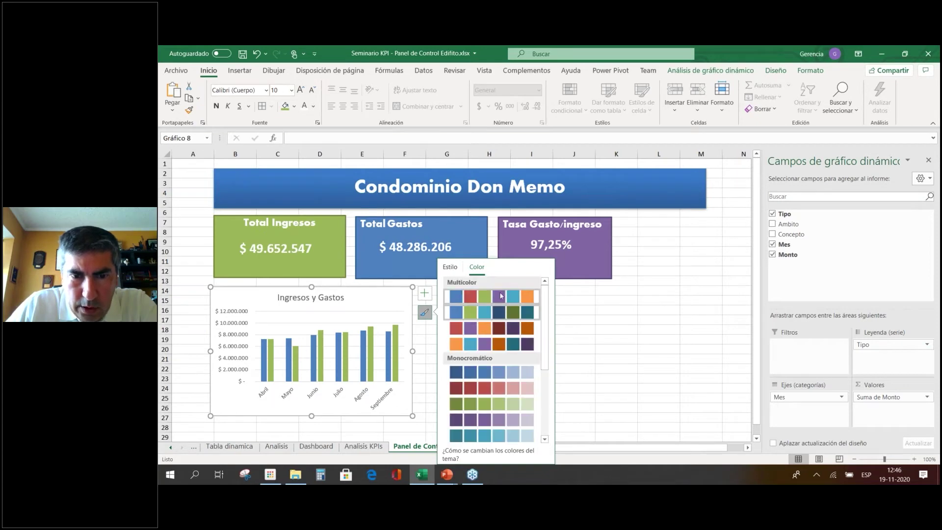
{"action": "left_click", "coordinate": [455, 269]}
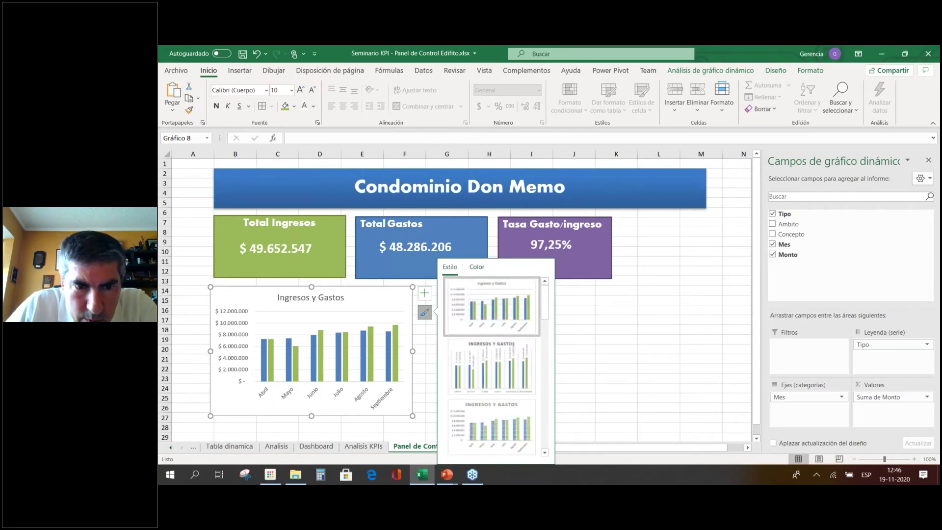
Give the Ingresos y Gastos chart area a solid light grey fill.
{"action": "right_click", "coordinate": [387, 293]}
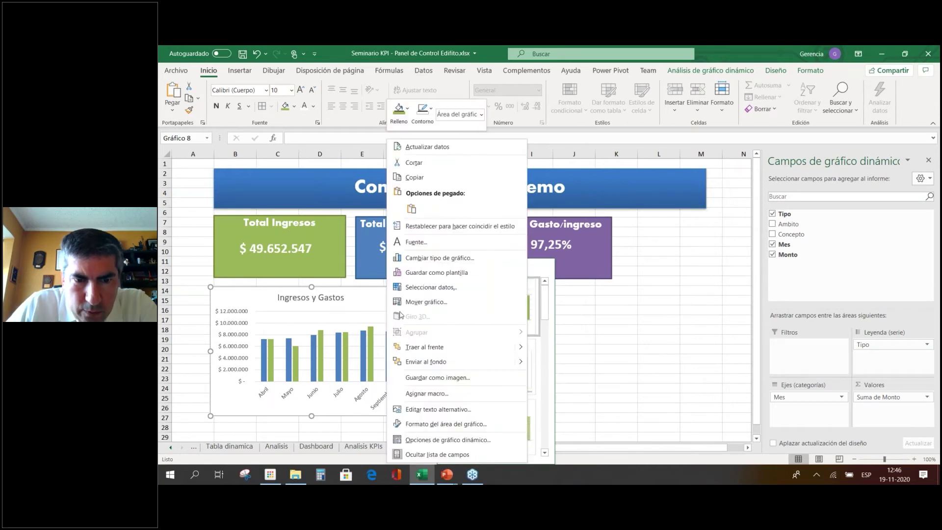
{"action": "left_click", "coordinate": [464, 424]}
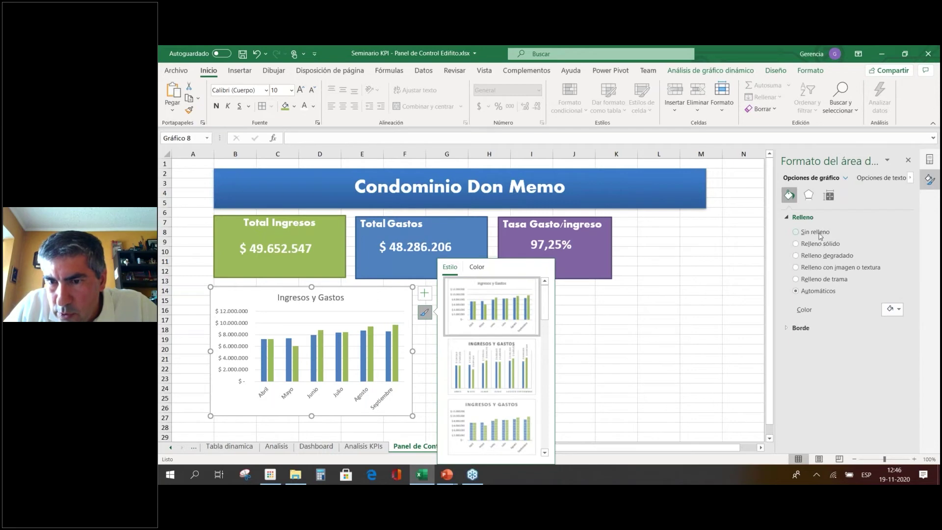
{"action": "left_click", "coordinate": [820, 246]}
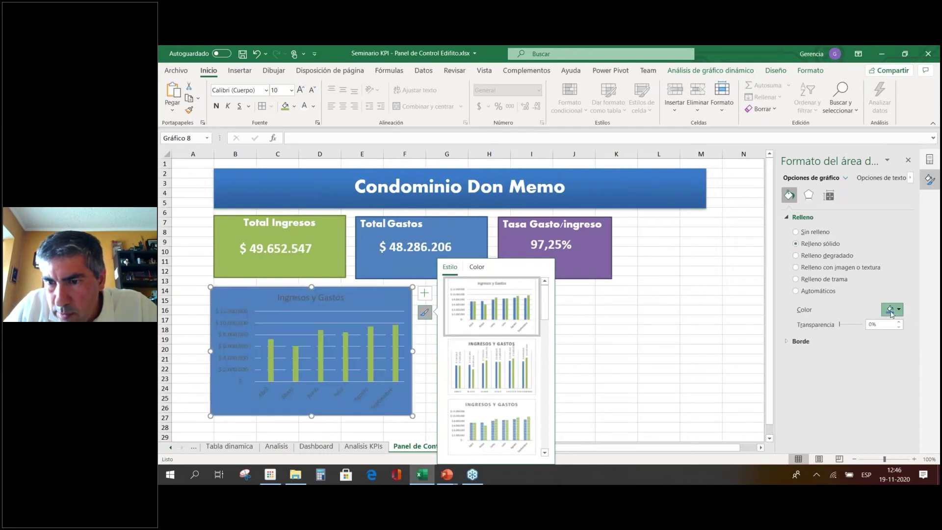
{"action": "left_click", "coordinate": [893, 309]}
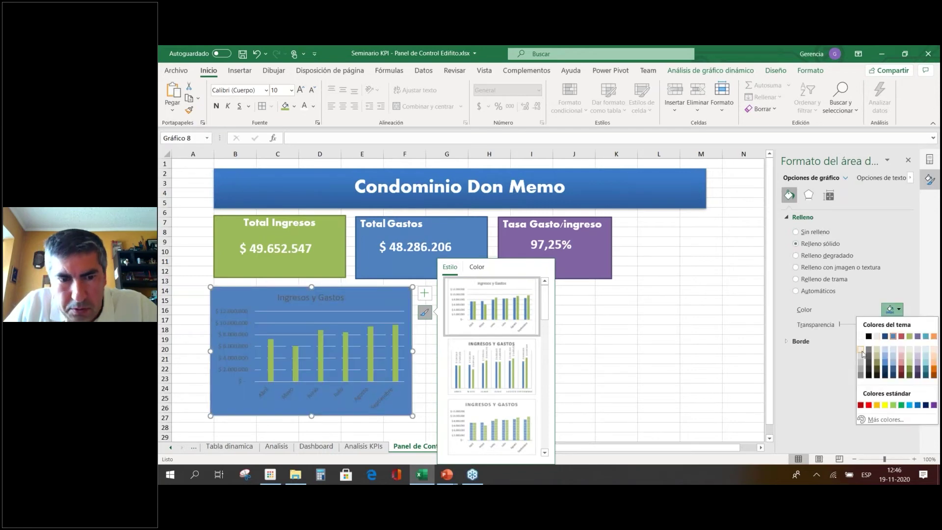
{"action": "left_click", "coordinate": [862, 351]}
{"action": "left_click", "coordinate": [699, 340]}
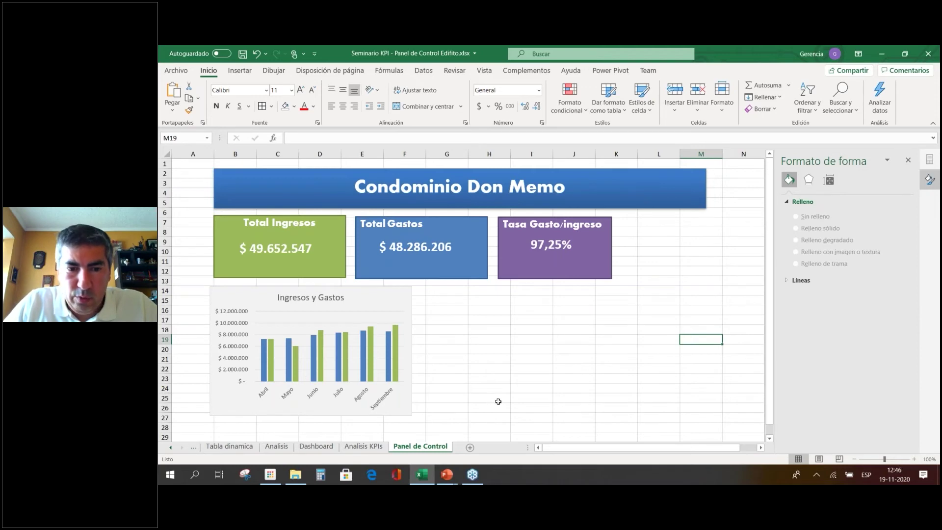
Review the Analisis KPIs sheet and the finished example on the Dashboard sheet, and return to Panel de Control.
{"action": "left_click", "coordinate": [366, 448]}
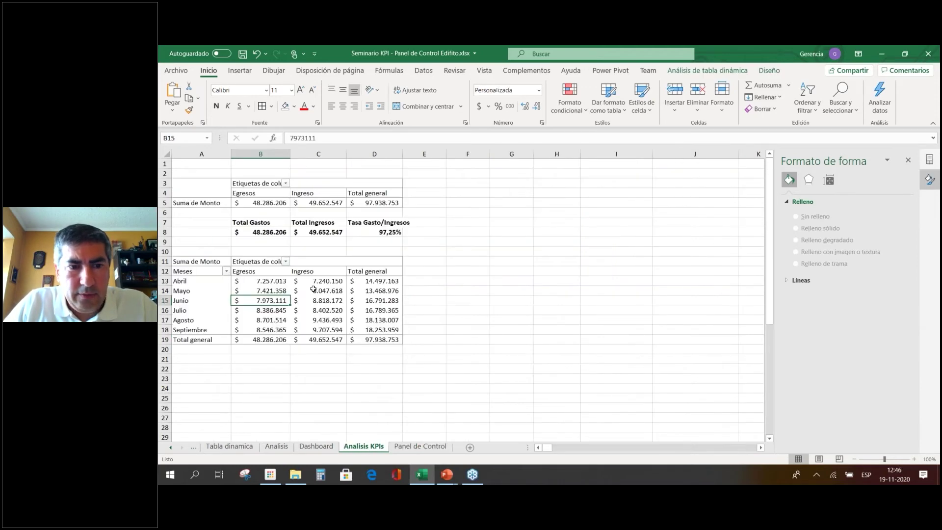
{"action": "left_click", "coordinate": [316, 447]}
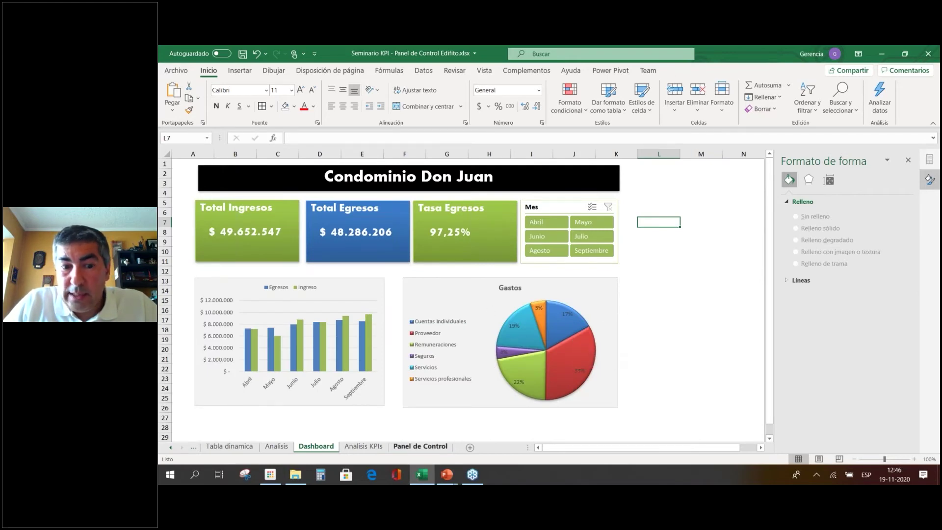
{"action": "left_click", "coordinate": [421, 447]}
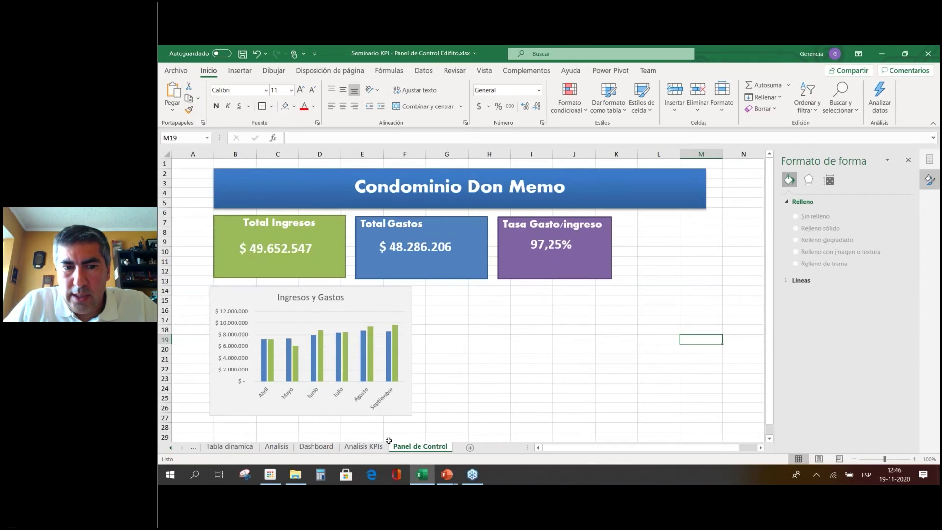
Create a pivot table from the Consolidado table at cell F5 of the Analisis KPIs sheet.
{"action": "left_click", "coordinate": [363, 446]}
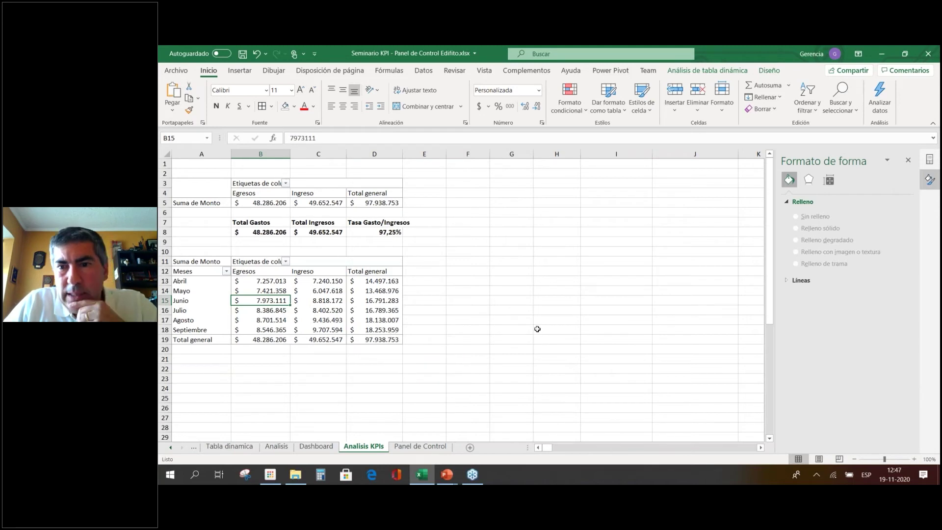
{"action": "left_click", "coordinate": [478, 205]}
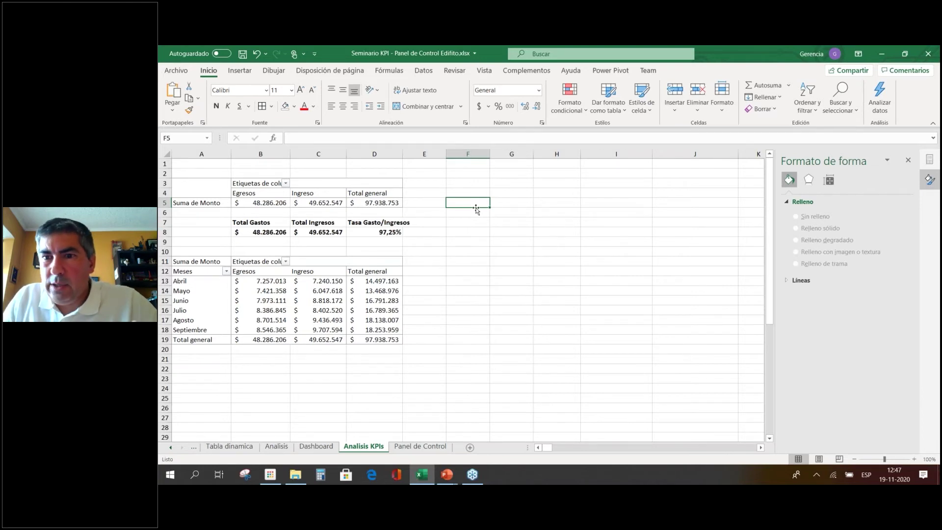
{"action": "left_click", "coordinate": [240, 70]}
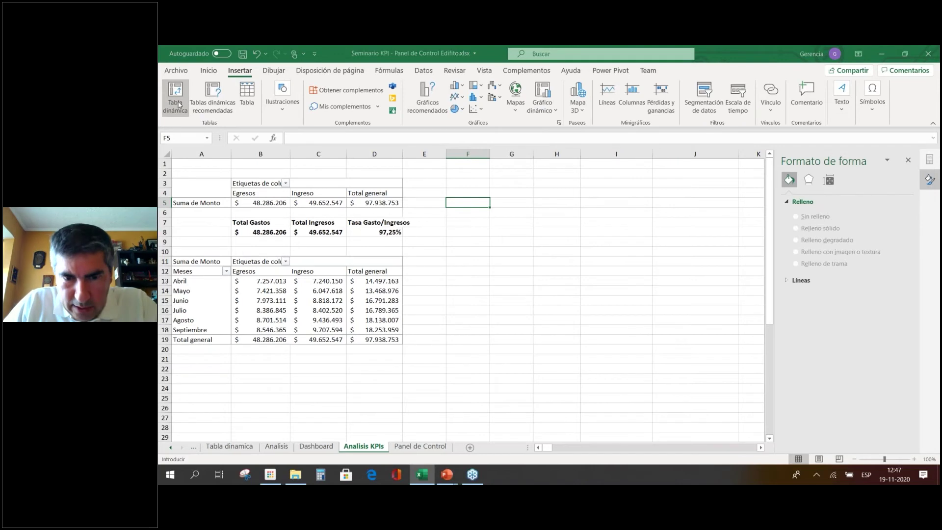
{"action": "left_click", "coordinate": [175, 99]}
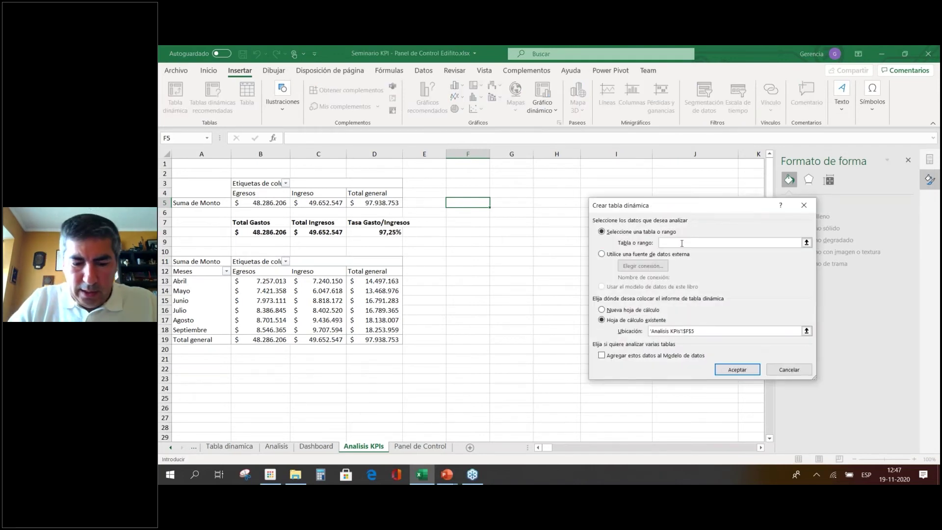
{"action": "type", "text": "Consolidado"}
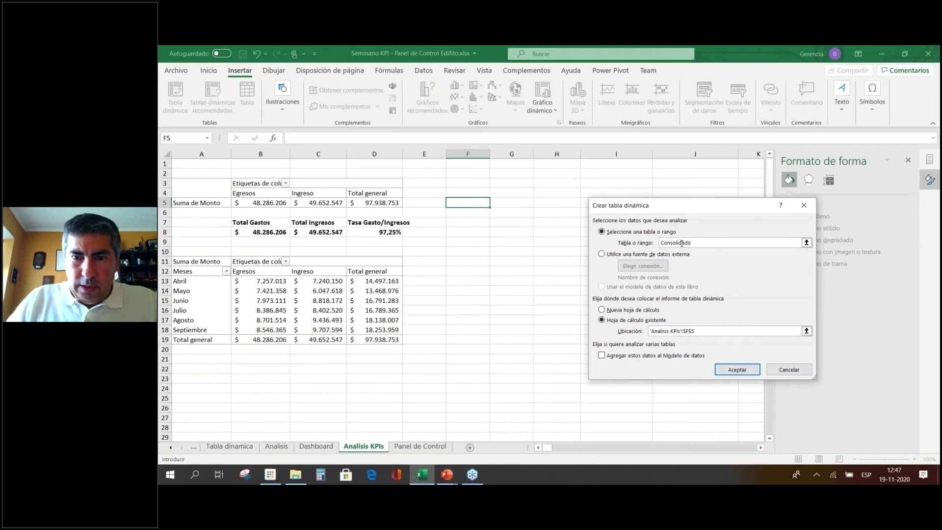
{"action": "key", "text": "Return"}
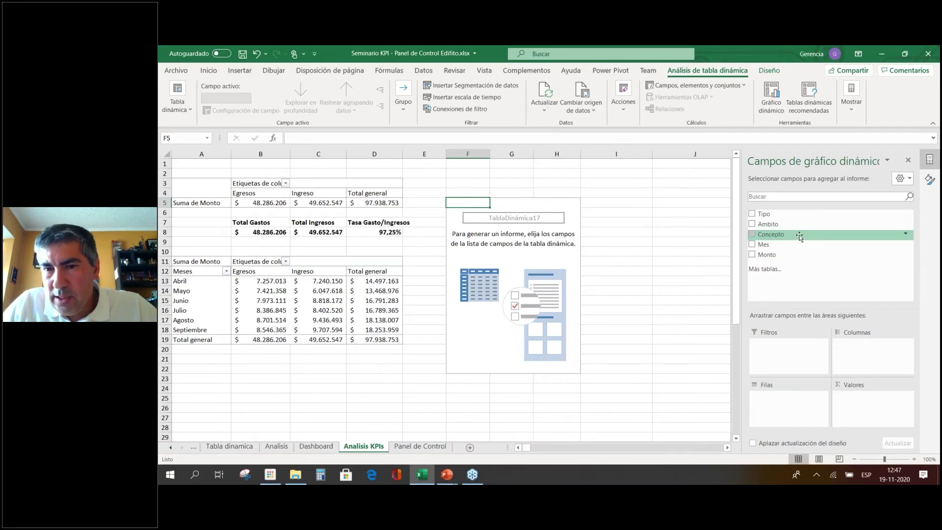
Lay out the new pivot table with Ambito as rows and the sum of Monto as values.
{"action": "left_click_drag", "start_coordinate": [800, 237], "coordinate": [812, 261]}
{"action": "left_click_drag", "start_coordinate": [769, 225], "coordinate": [814, 415]}
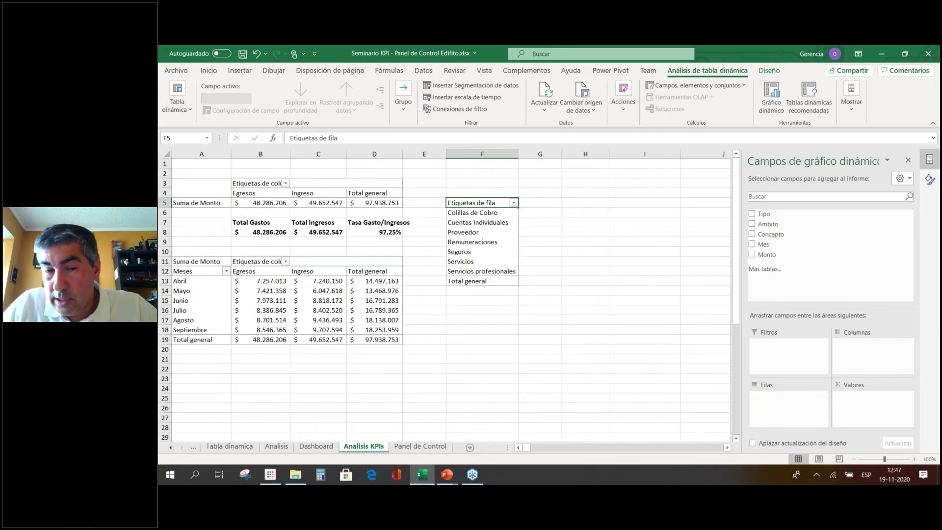
{"action": "left_click_drag", "start_coordinate": [766, 256], "coordinate": [869, 399]}
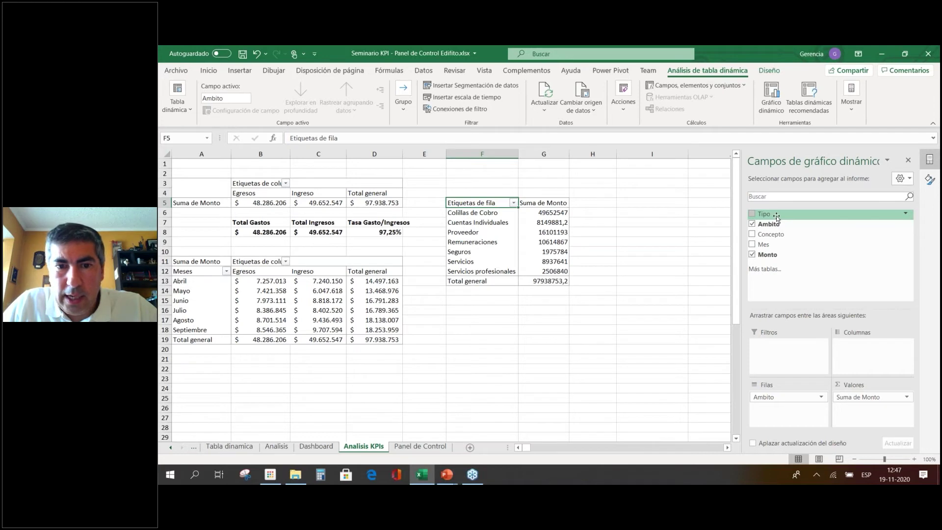
Add Tipo as a report filter to the Ambito pivot table and restrict it to Egresos.
{"action": "left_click", "coordinate": [475, 215]}
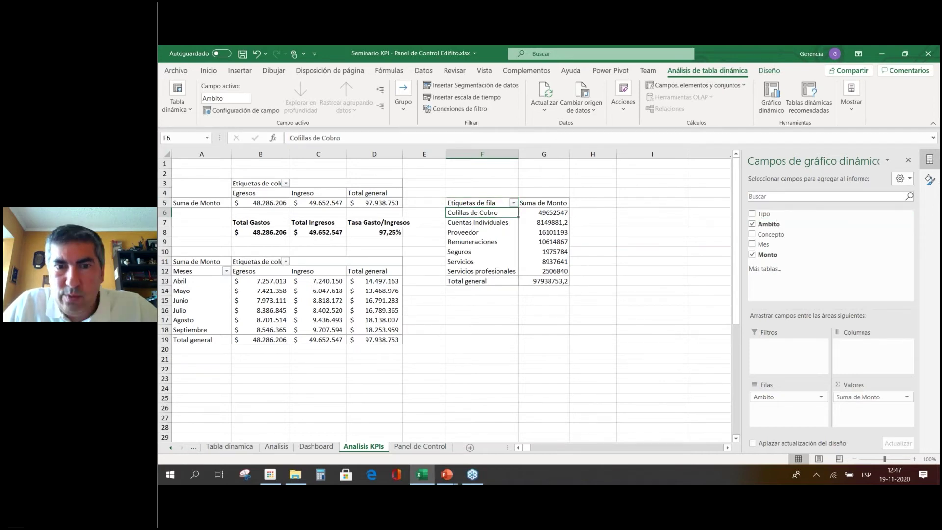
{"action": "left_click_drag", "start_coordinate": [779, 214], "coordinate": [789, 346]}
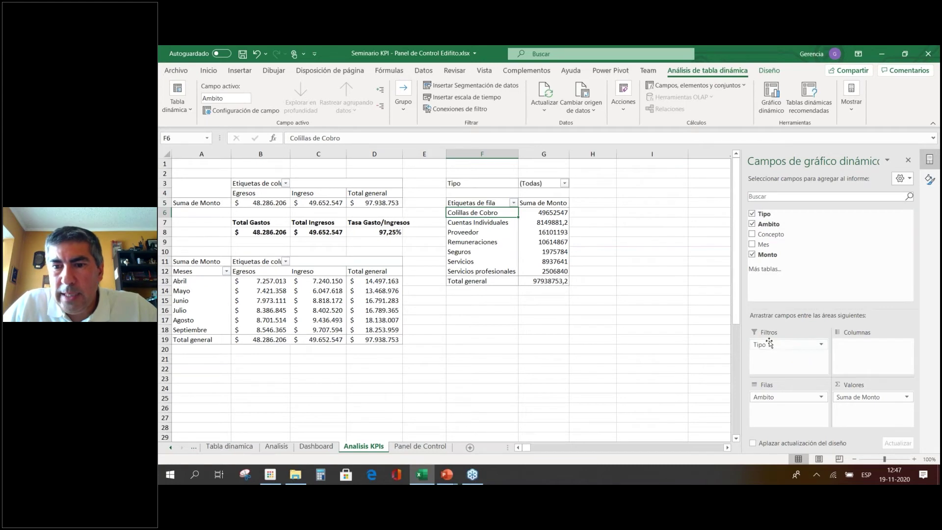
{"action": "left_click", "coordinate": [564, 184]}
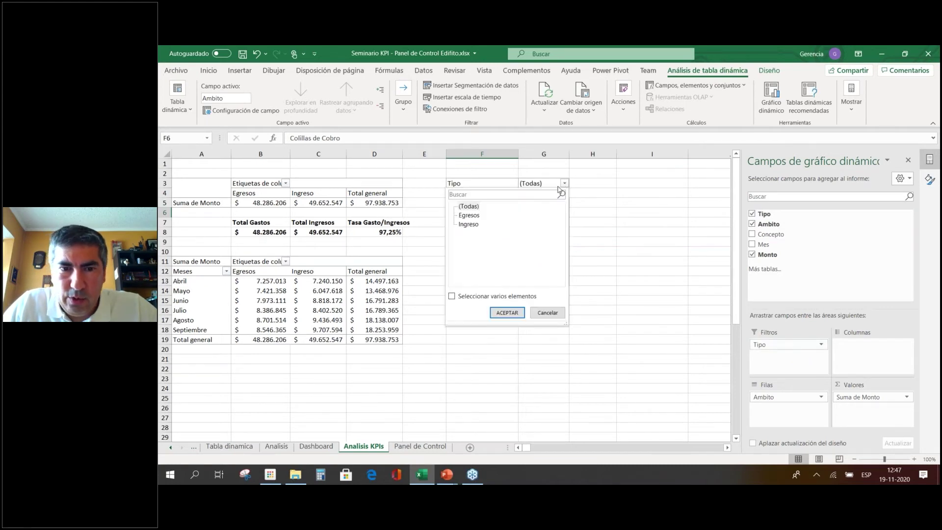
{"action": "left_click", "coordinate": [471, 216]}
{"action": "left_click", "coordinate": [507, 312]}
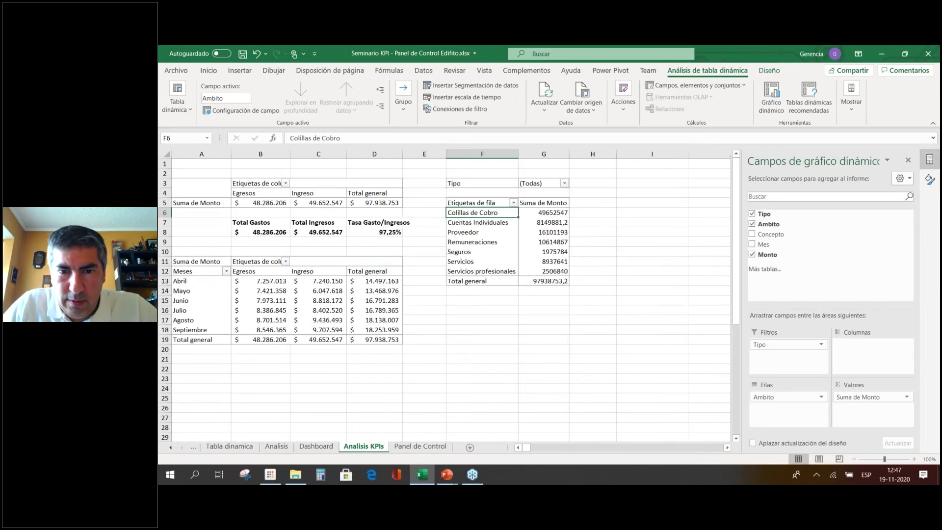
{"action": "left_click", "coordinate": [529, 291]}
Format the Suma de Monto amounts in G6:G12 as accounting currency without decimals.
{"action": "left_click", "coordinate": [531, 231]}
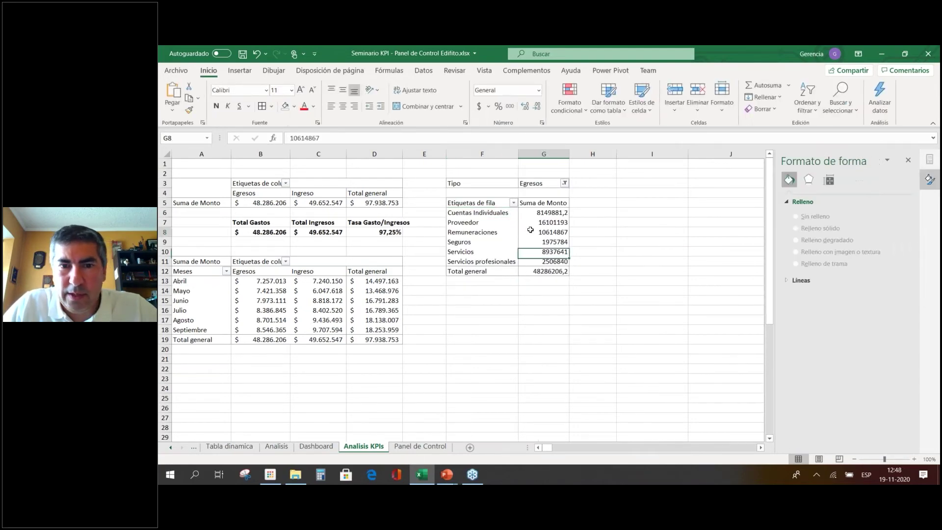
{"action": "left_click_drag", "start_coordinate": [539, 212], "coordinate": [541, 269]}
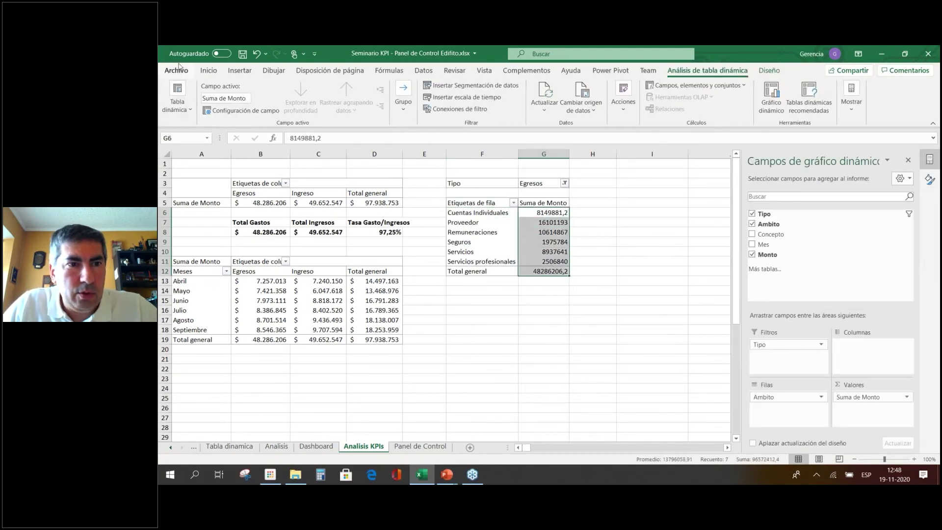
{"action": "left_click", "coordinate": [214, 74]}
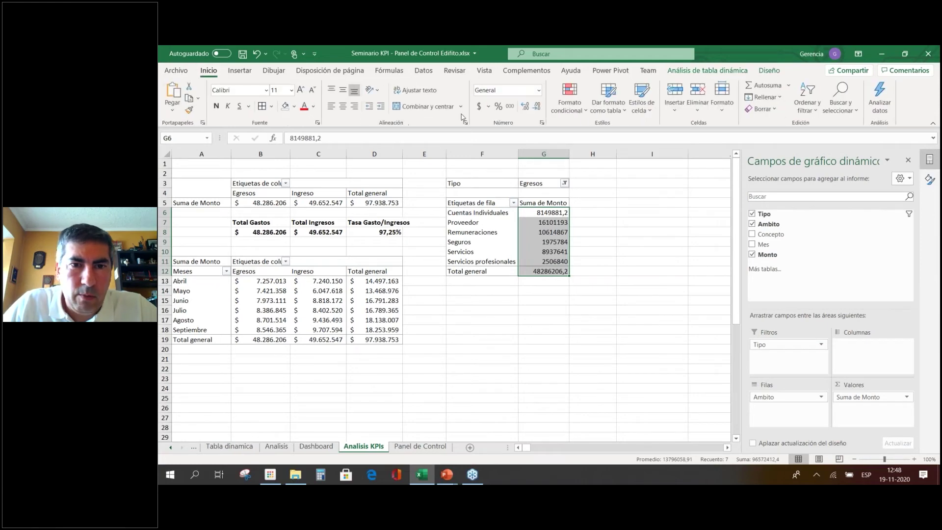
{"action": "left_click", "coordinate": [479, 106]}
{"action": "left_click", "coordinate": [536, 106]}
{"action": "left_click", "coordinate": [537, 106]}
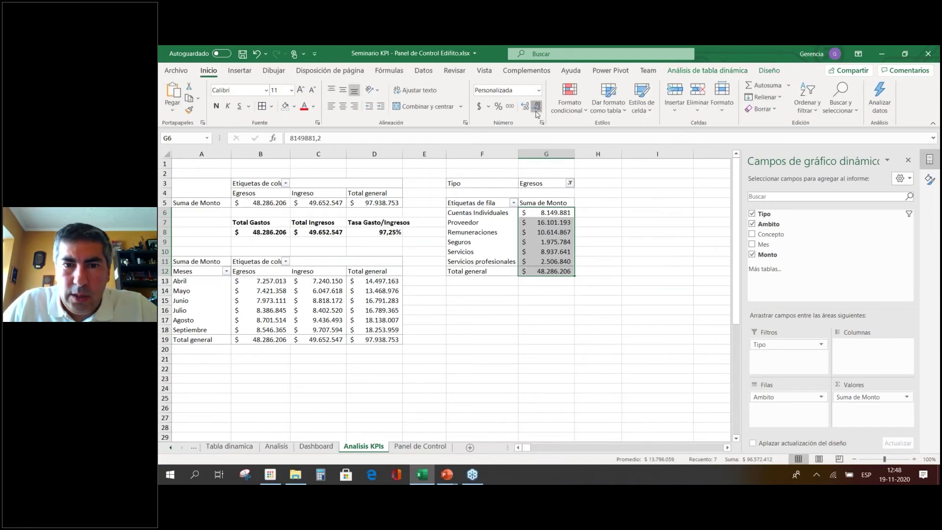
{"action": "left_click", "coordinate": [532, 311]}
Insert a 3D pie chart (Circular 3D) based on the Ambito expense pivot table.
{"action": "left_click_drag", "start_coordinate": [479, 213], "coordinate": [546, 262]}
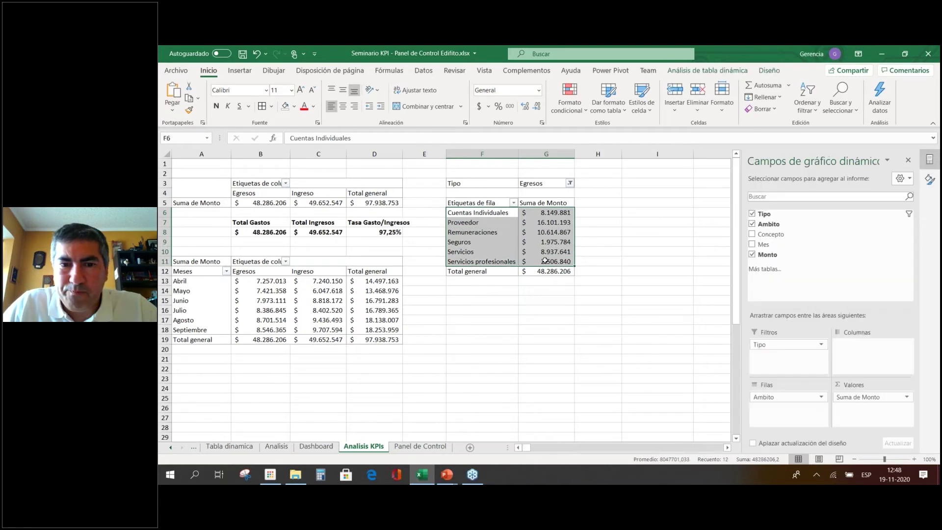
{"action": "left_click", "coordinate": [540, 244]}
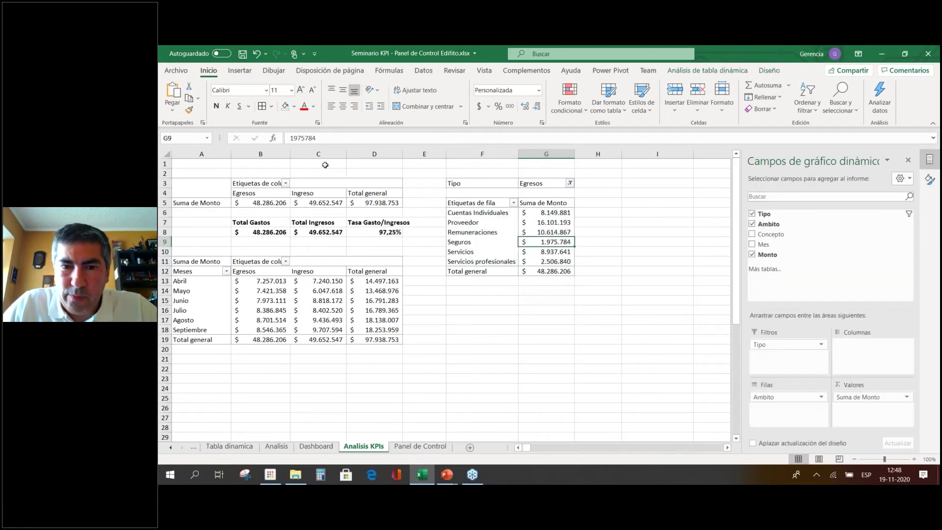
{"action": "left_click", "coordinate": [239, 70]}
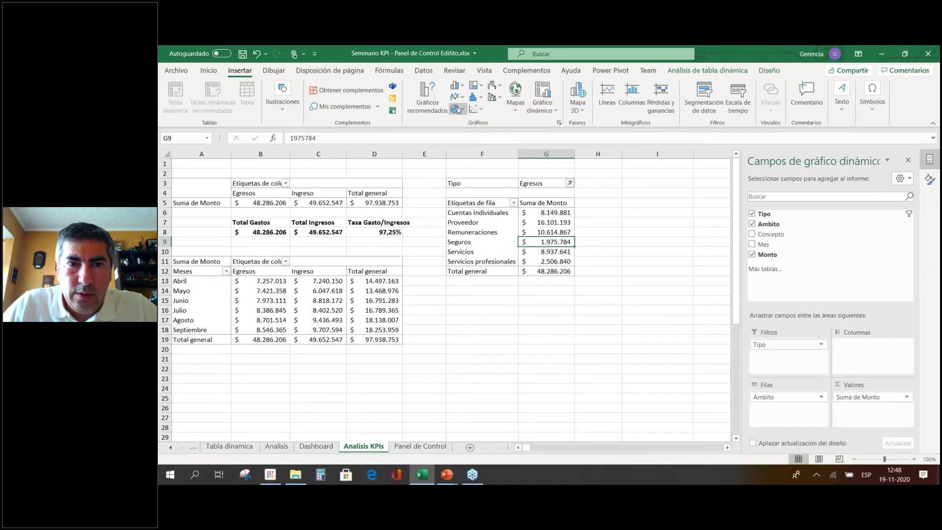
{"action": "left_click", "coordinate": [427, 96]}
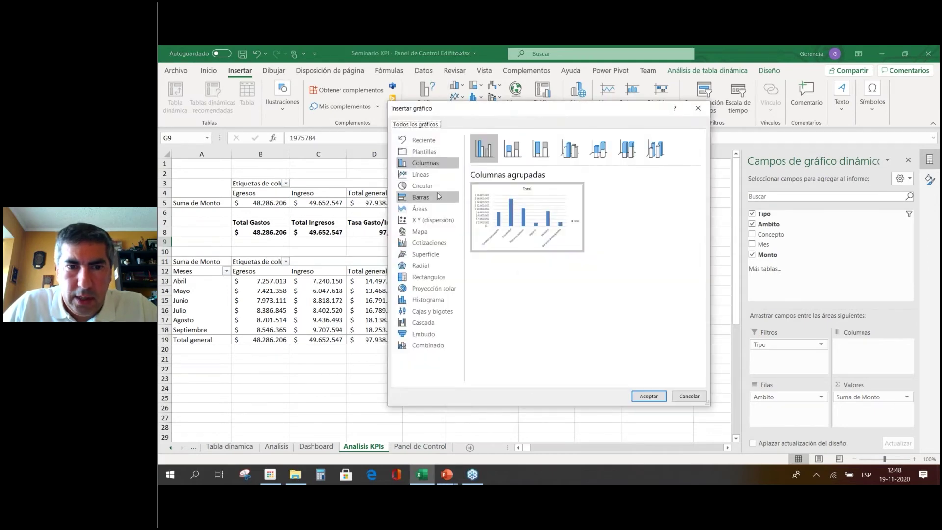
{"action": "left_click", "coordinate": [450, 182]}
{"action": "mouse_move", "coordinate": [517, 228]}
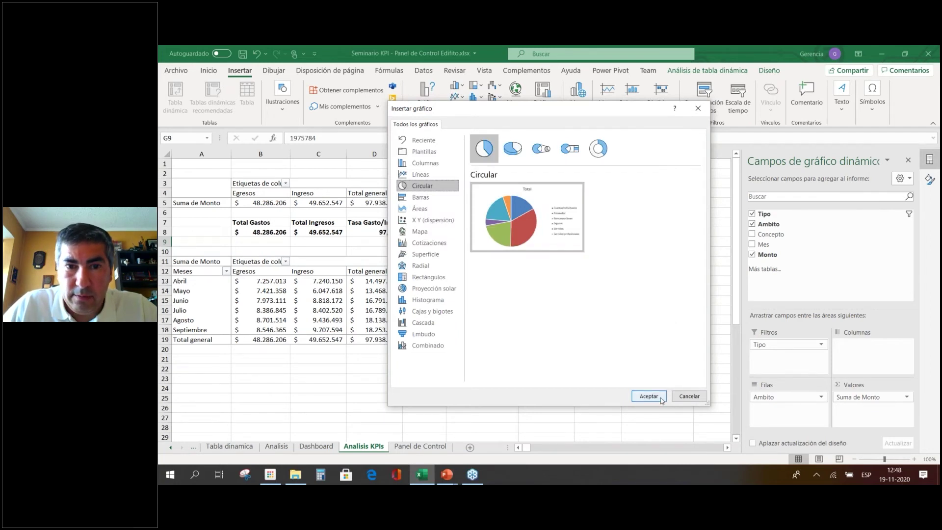
{"action": "left_click", "coordinate": [519, 152]}
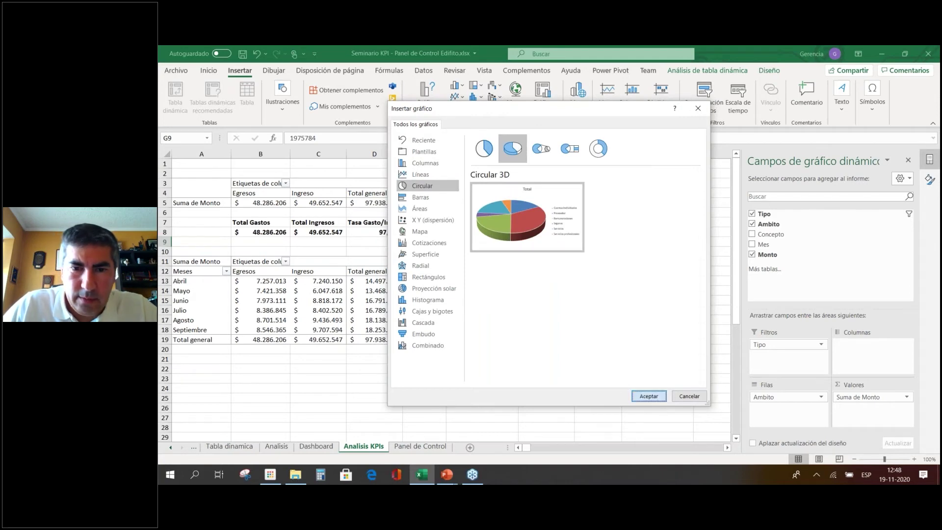
{"action": "left_click", "coordinate": [648, 396]}
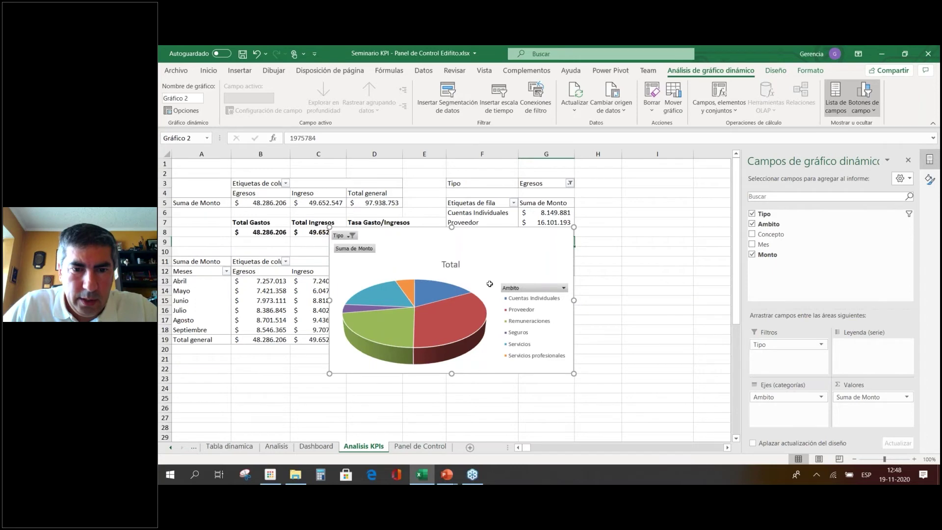
Move the pie chart to the Panel de Control sheet and place it beside the Ingresos y Gastos chart.
{"action": "key", "text": "ctrl+x"}
{"action": "left_click", "coordinate": [418, 446]}
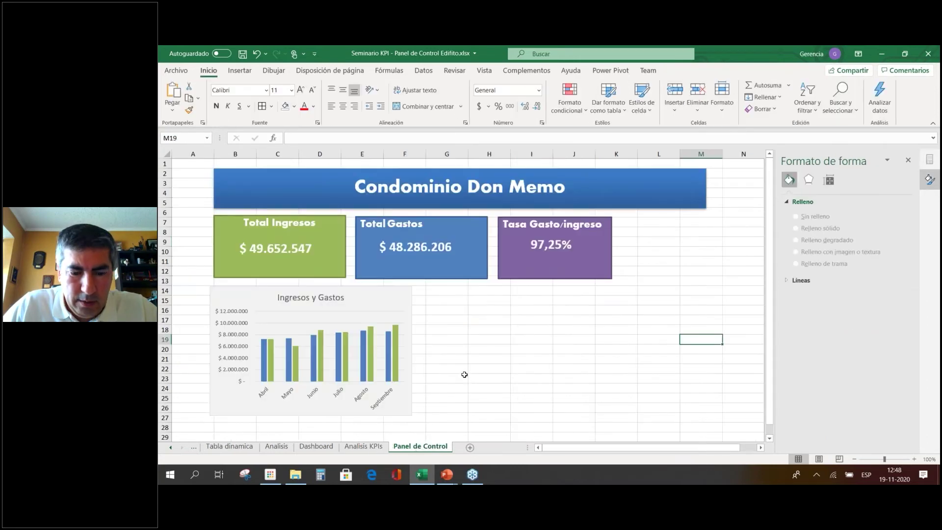
{"action": "key", "text": "ctrl+v"}
{"action": "left_click_drag", "start_coordinate": [517, 352], "coordinate": [457, 328]}
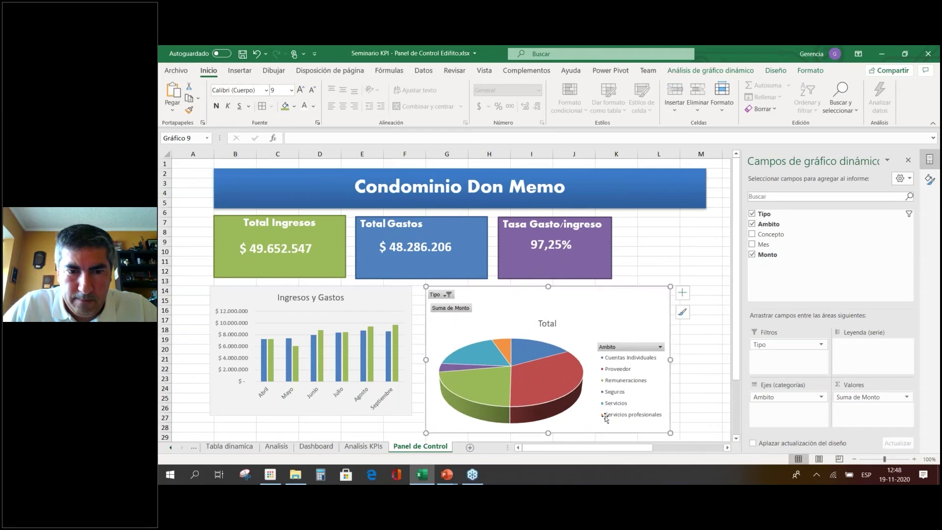
Shorten the pie chart to match the neighbouring chart's height and hide all its field buttons.
{"action": "mouse_move", "coordinate": [670, 433]}
{"action": "left_mouse_down"}
{"action": "mouse_move", "coordinate": [640, 414]}
{"action": "mouse_move", "coordinate": [613, 415]}
{"action": "mouse_move", "coordinate": [670, 415]}
{"action": "left_mouse_up"}
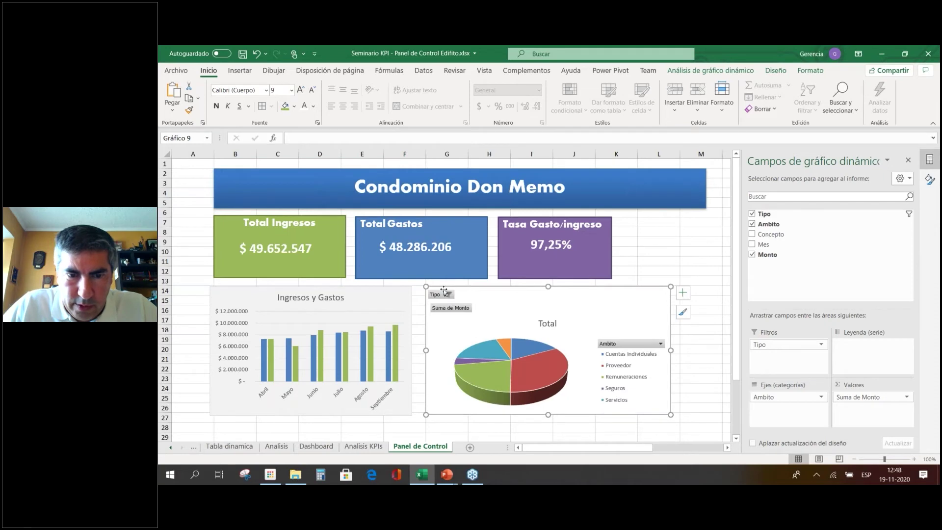
{"action": "right_click", "coordinate": [447, 295]}
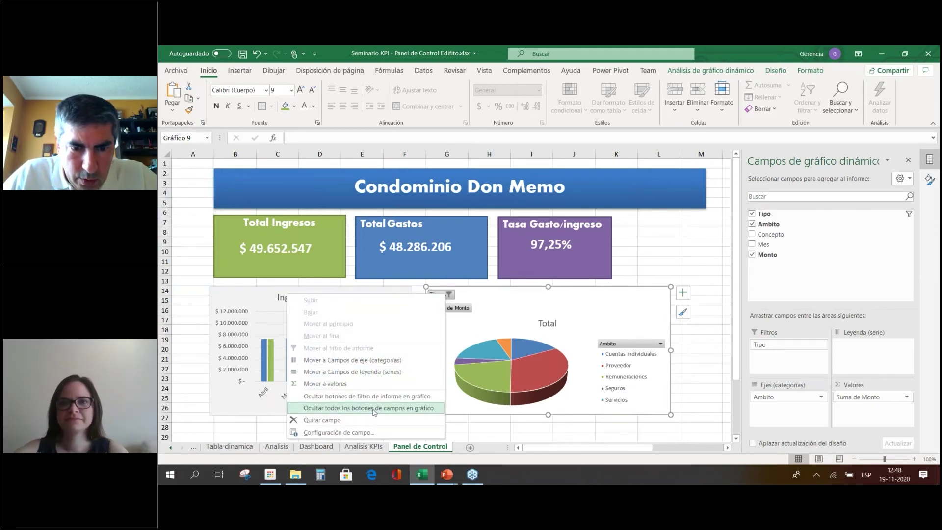
{"action": "left_click", "coordinate": [375, 411]}
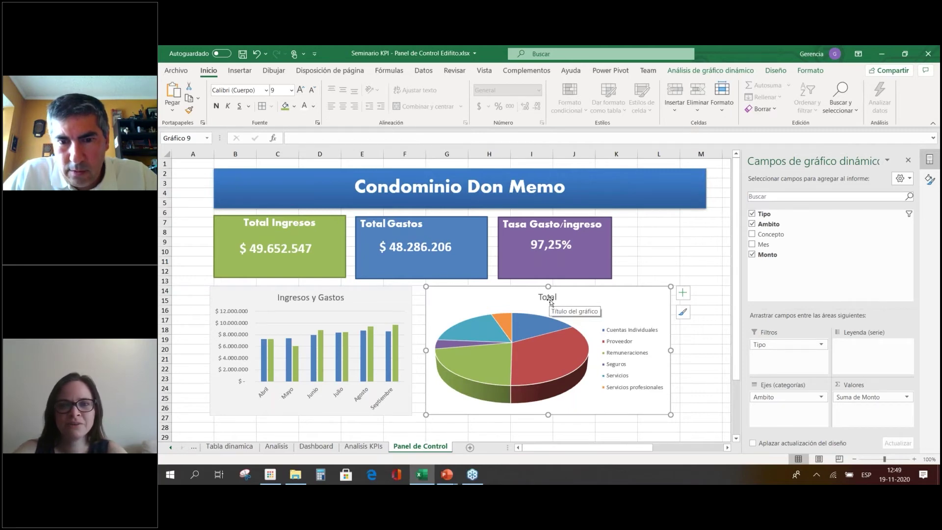
Preview line, column and pie types for the Ambito expense chart and select the flat Circular type.
{"action": "right_click", "coordinate": [599, 302]}
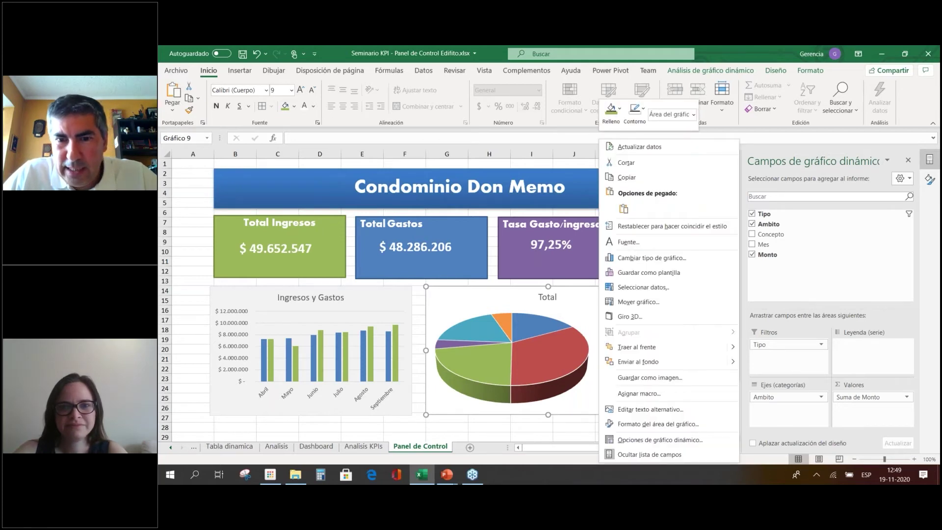
{"action": "left_click", "coordinate": [656, 261]}
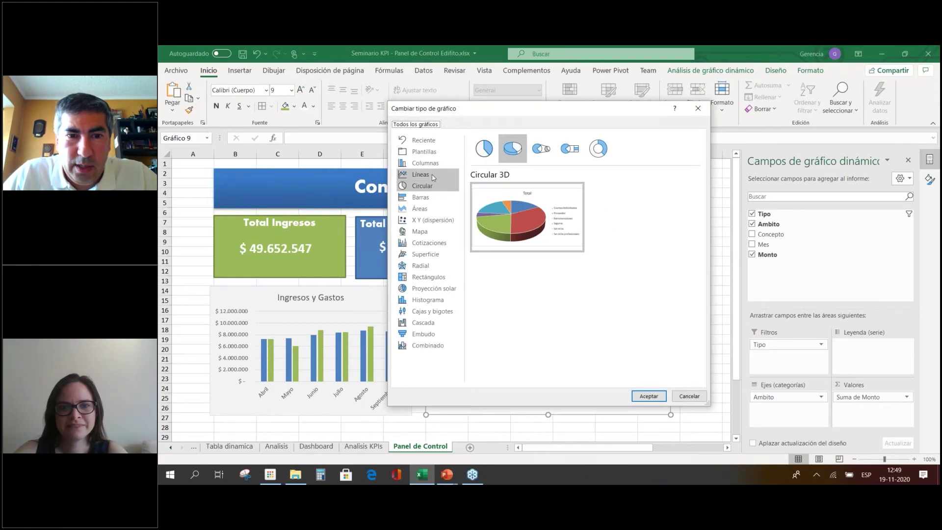
{"action": "left_click", "coordinate": [434, 177]}
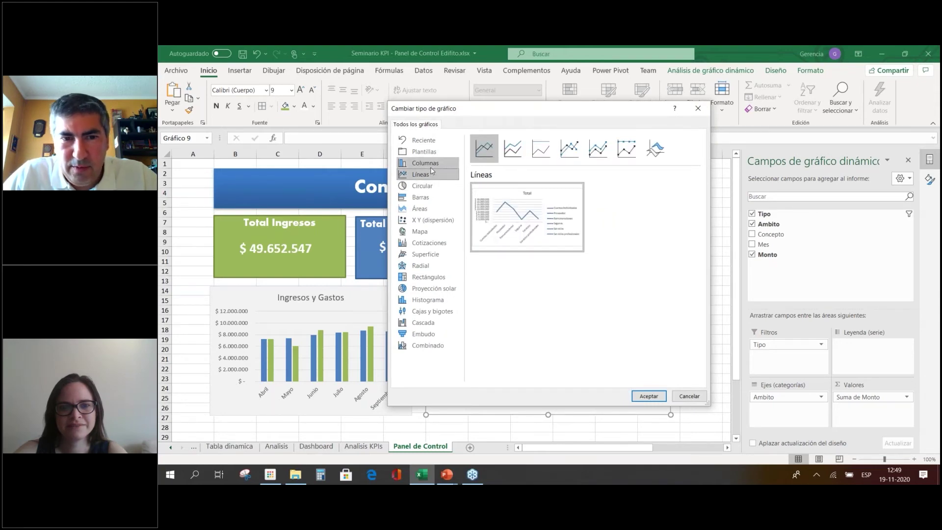
{"action": "left_click", "coordinate": [428, 164]}
{"action": "left_click", "coordinate": [431, 184]}
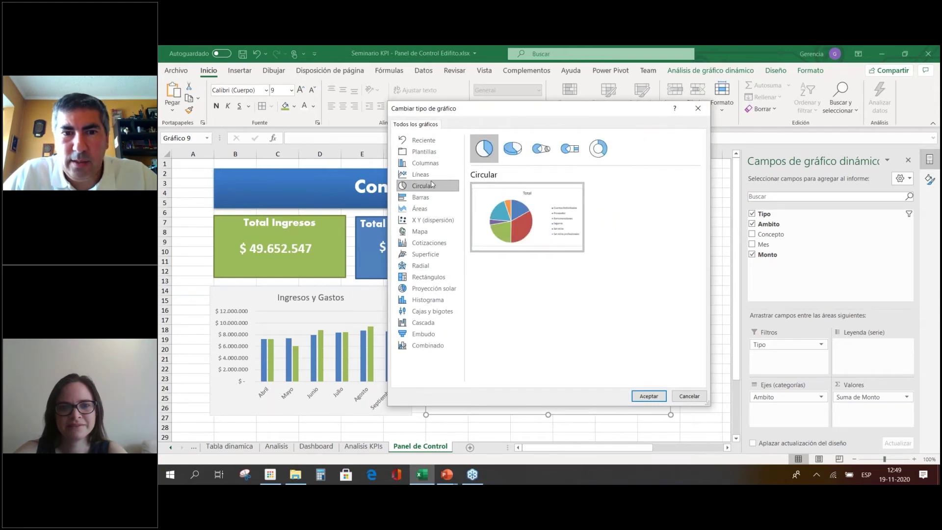
{"action": "left_click", "coordinate": [512, 153]}
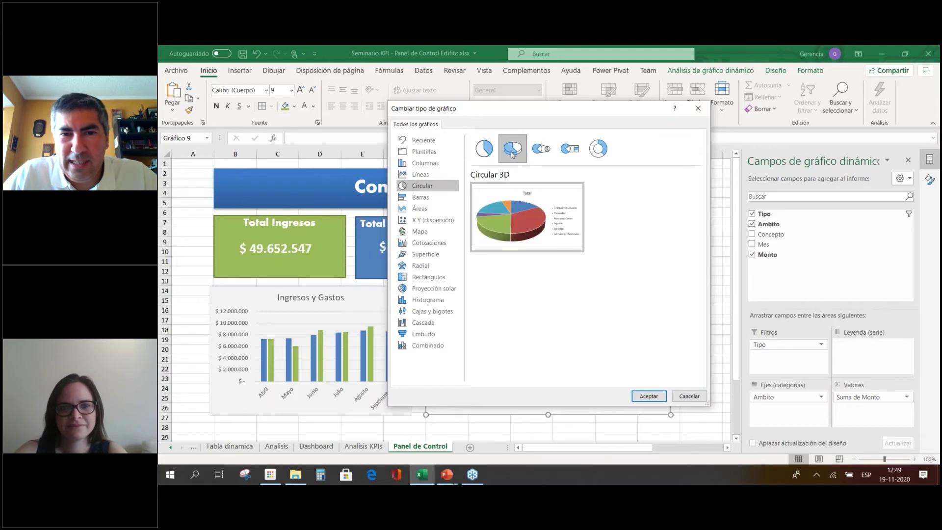
{"action": "left_click", "coordinate": [485, 150]}
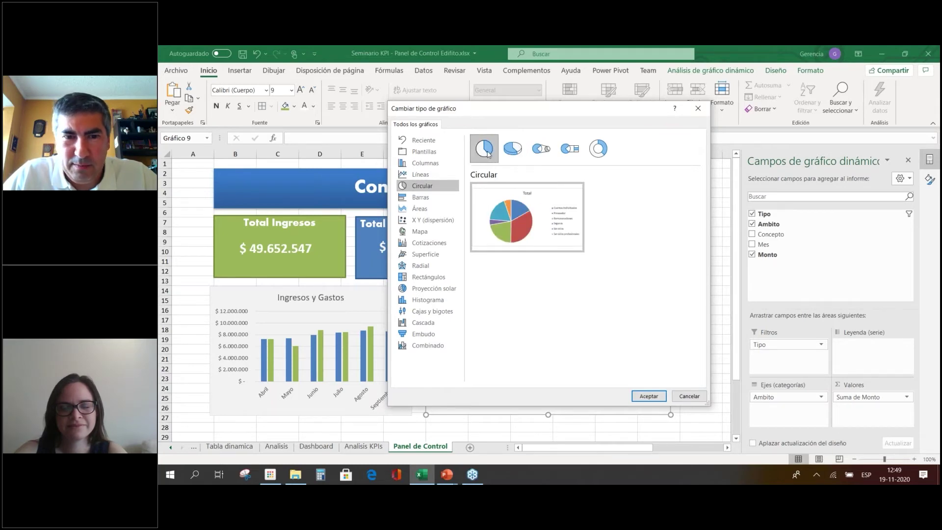
Change the expense pivot chart to the Circular 3D type and title it "Gastos por Item".
{"action": "left_click", "coordinate": [518, 153]}
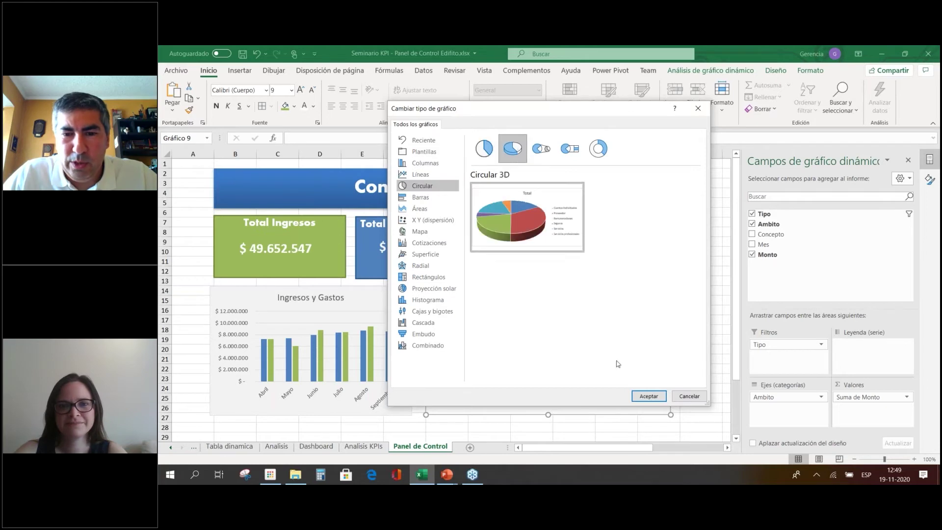
{"action": "left_click", "coordinate": [656, 397]}
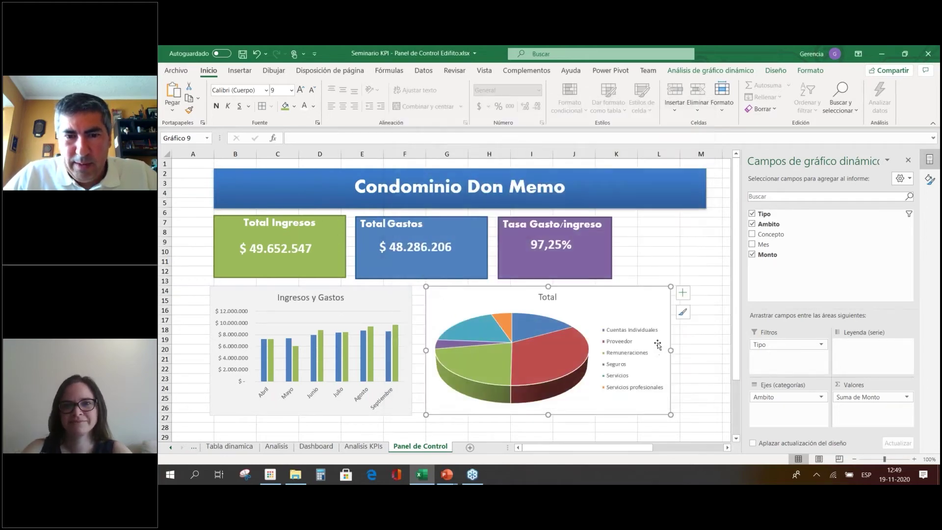
{"action": "double_click", "coordinate": [549, 298]}
{"action": "type", "text": "Gastos por Item"}
{"action": "left_click", "coordinate": [631, 330]}
Give the Gastos por Item chart area a solid light grey fill and widen the chart to about the middle of column M.
{"action": "left_click", "coordinate": [638, 294]}
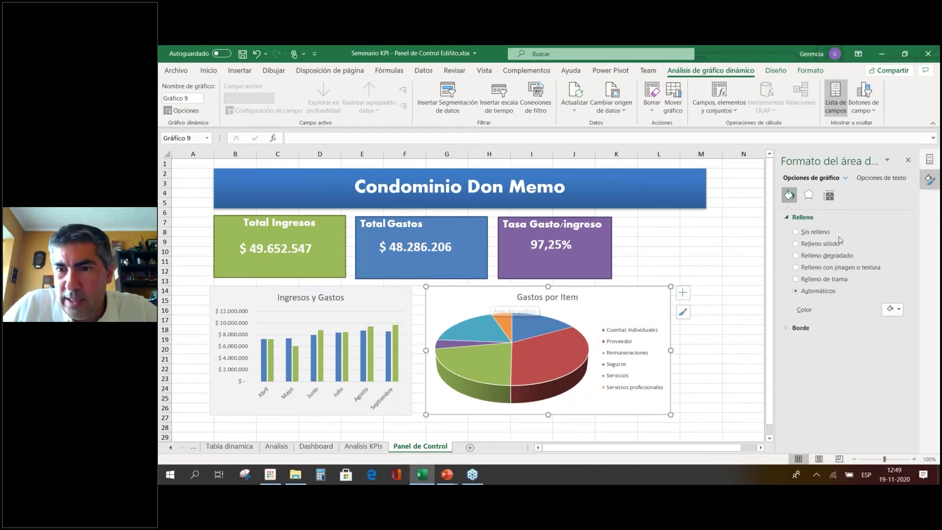
{"action": "left_click", "coordinate": [820, 248]}
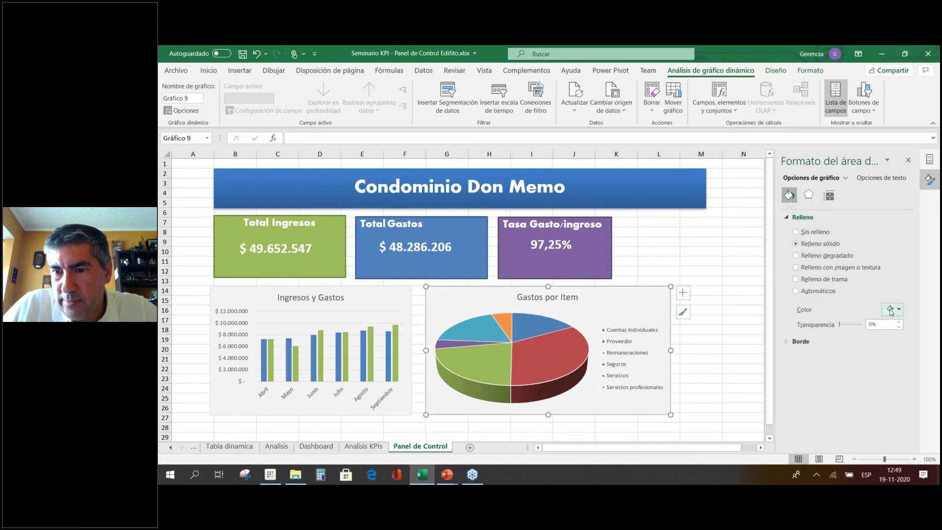
{"action": "left_click", "coordinate": [892, 309]}
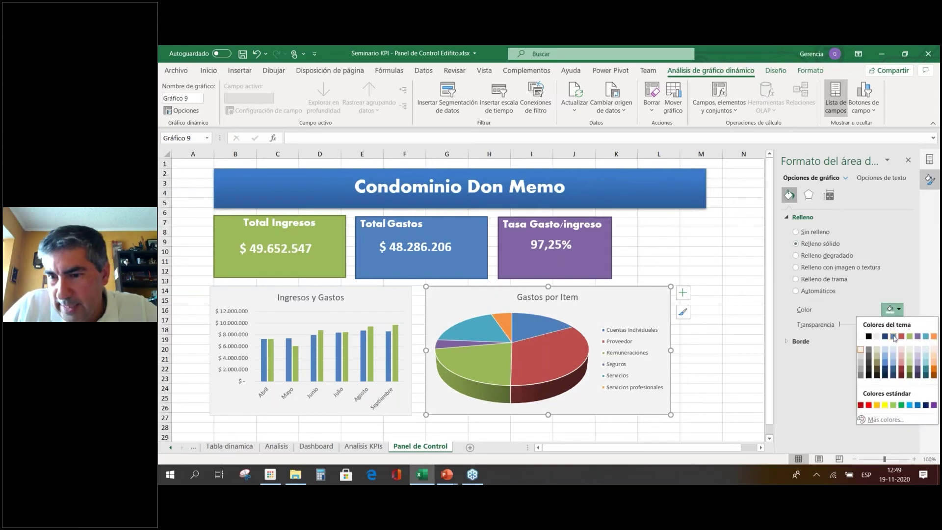
{"action": "left_click", "coordinate": [860, 352]}
{"action": "left_click", "coordinate": [742, 340]}
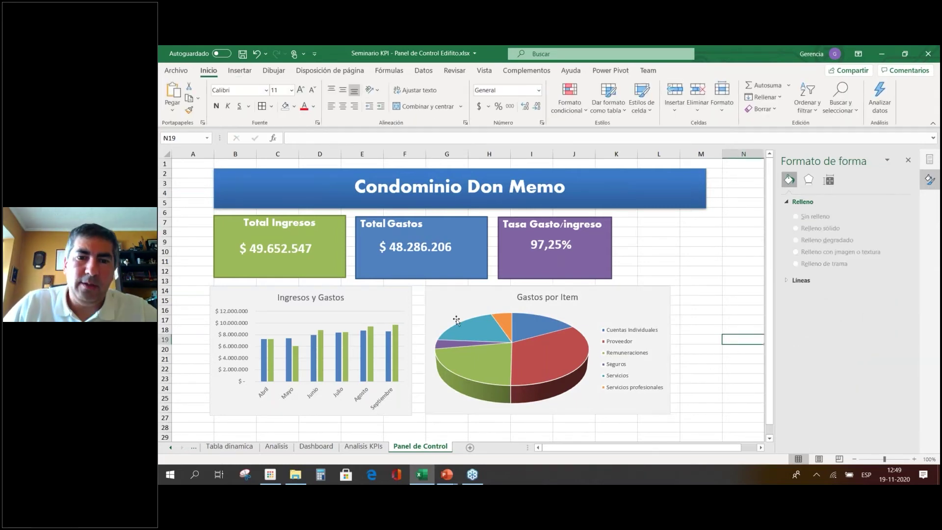
{"action": "left_click", "coordinate": [663, 349]}
{"action": "left_click_drag", "start_coordinate": [676, 352], "coordinate": [698, 360]}
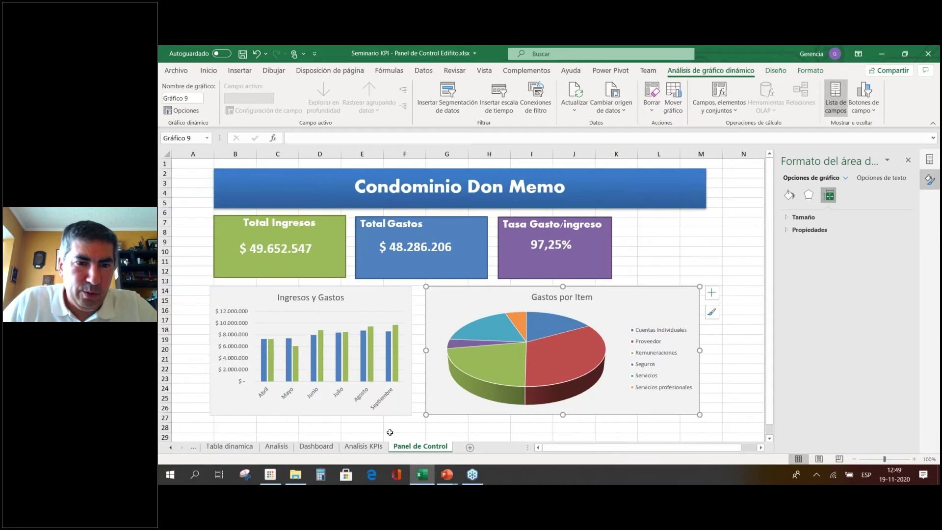
Review the pivot tables on the Analisis KPIs sheet and return to the Panel de Control sheet.
{"action": "left_click", "coordinate": [364, 447]}
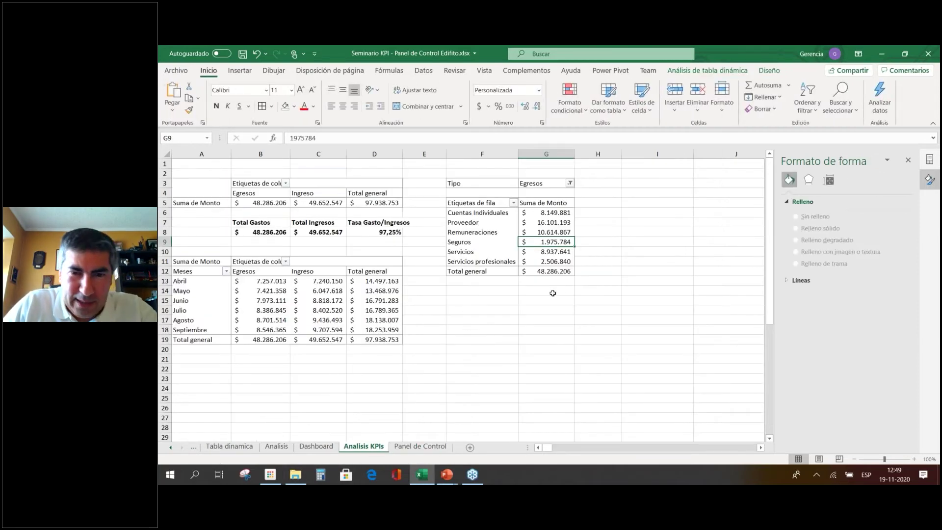
{"action": "left_click", "coordinate": [410, 446]}
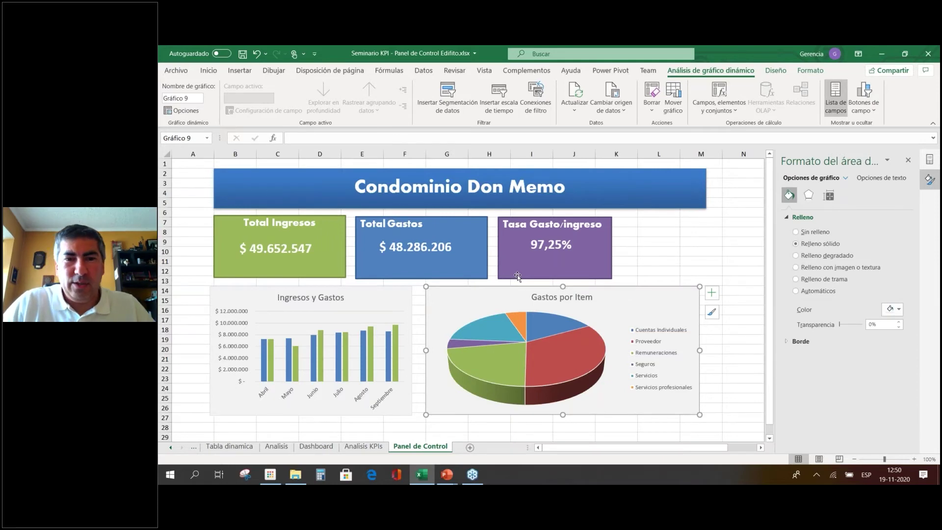
{"action": "left_click", "coordinate": [743, 222]}
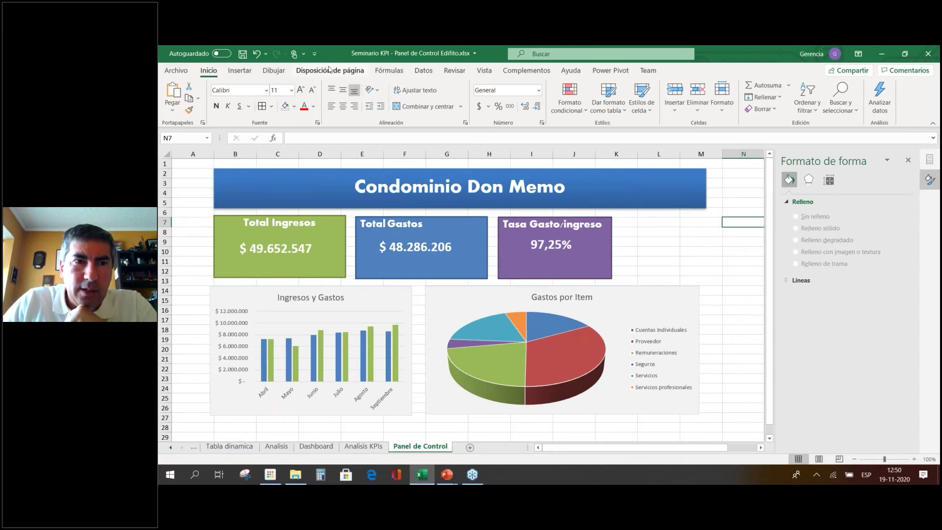
{"action": "left_click", "coordinate": [241, 72]}
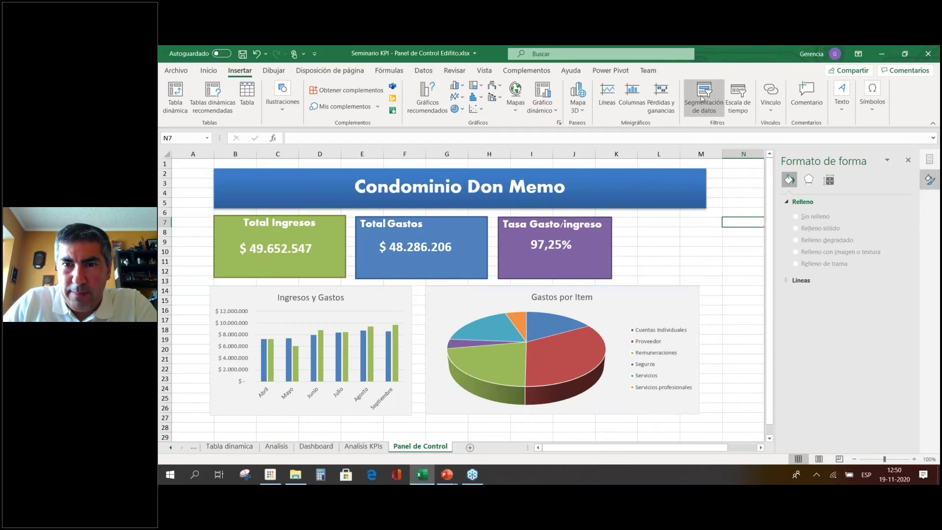
{"action": "left_click", "coordinate": [703, 98]}
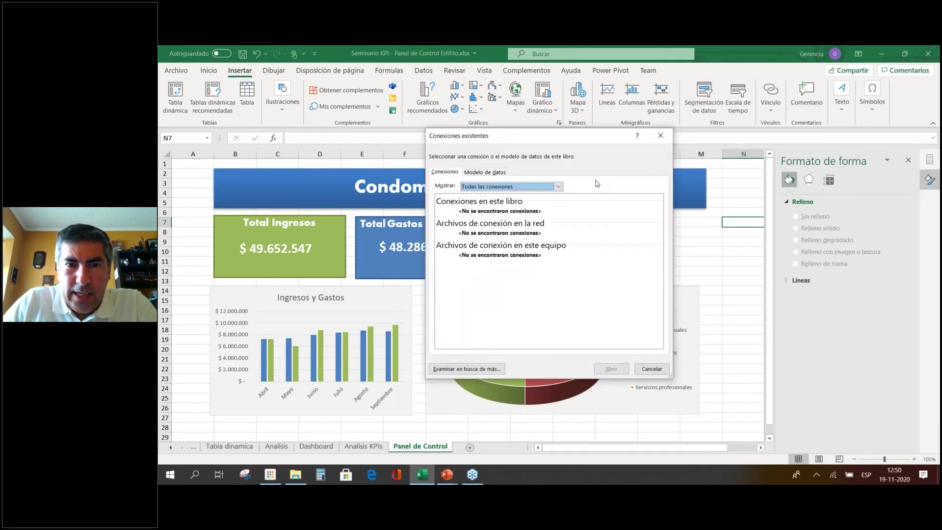
{"action": "left_click", "coordinate": [515, 189]}
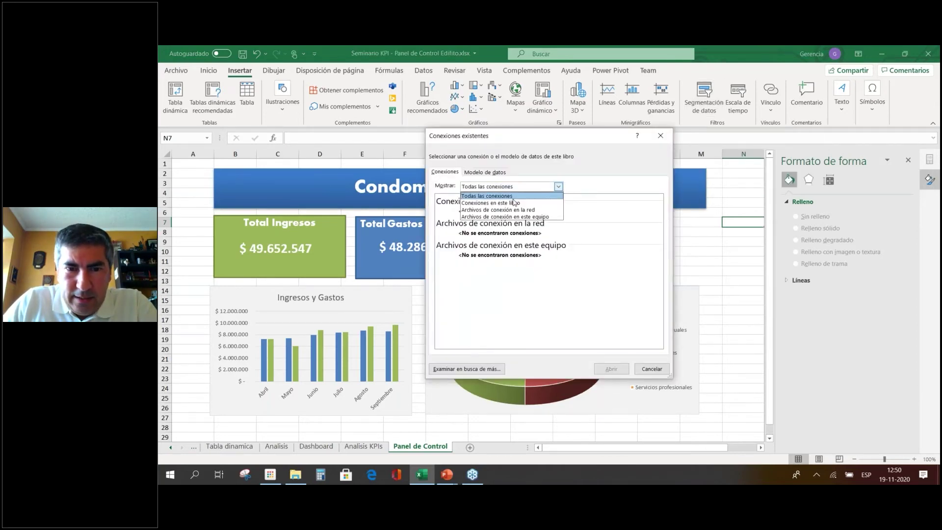
{"action": "left_click", "coordinate": [494, 174]}
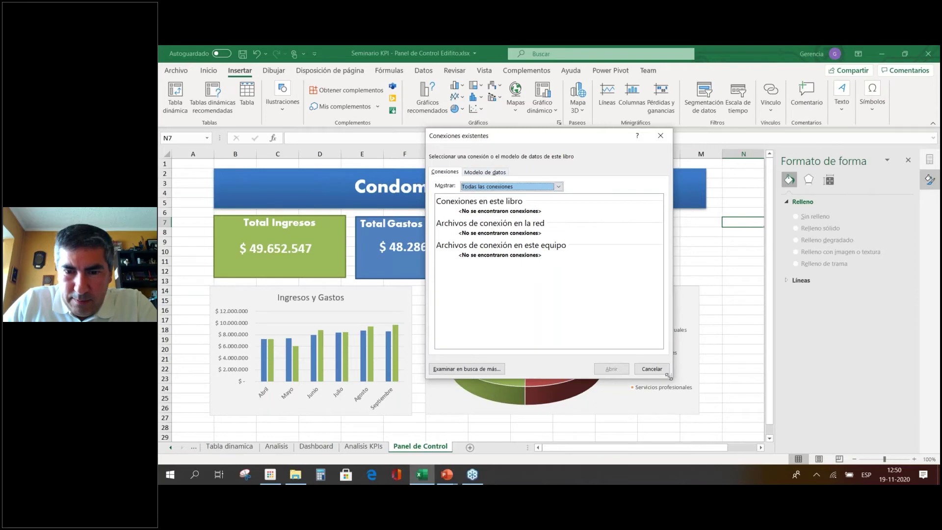
{"action": "left_click", "coordinate": [653, 369]}
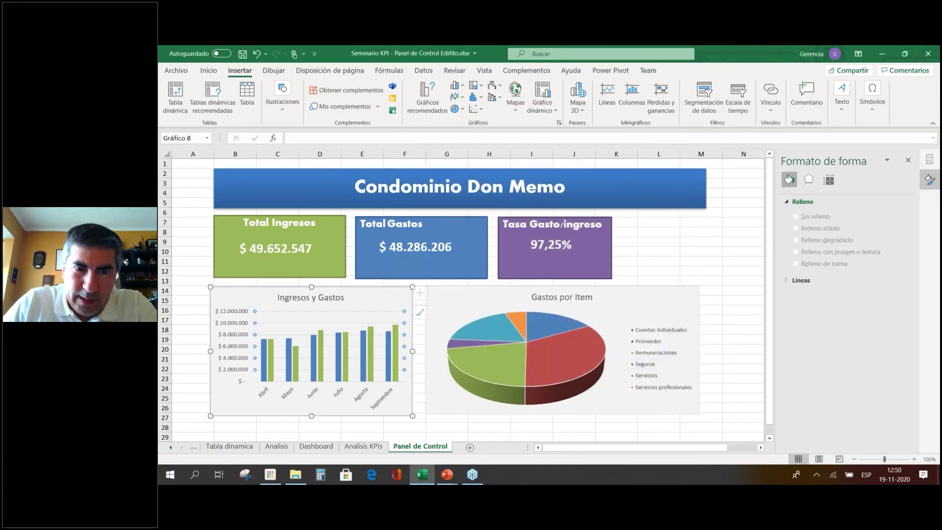
Insert a Mes slicer for the Ingresos y Gastos chart and place it beside the Tasa Gasto/ingreso card.
{"action": "left_click", "coordinate": [702, 107]}
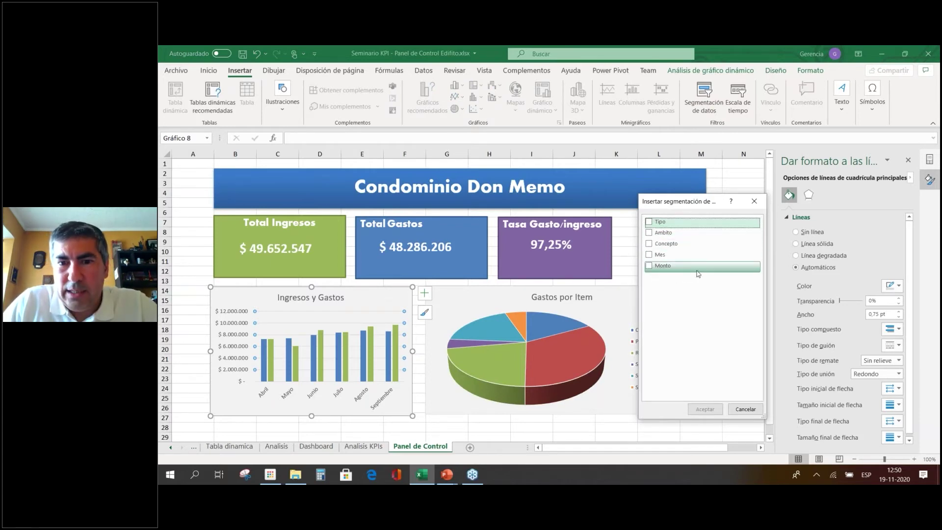
{"action": "left_click", "coordinate": [650, 255]}
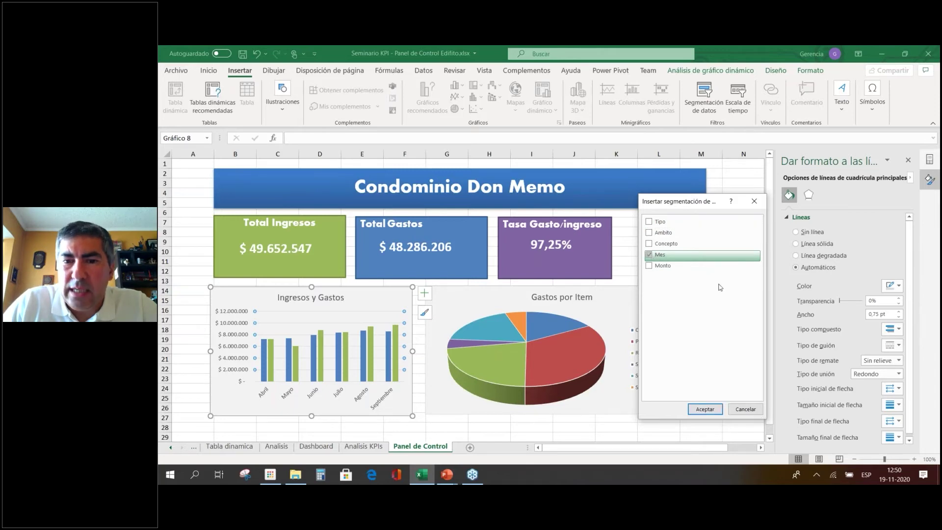
{"action": "left_click", "coordinate": [705, 409]}
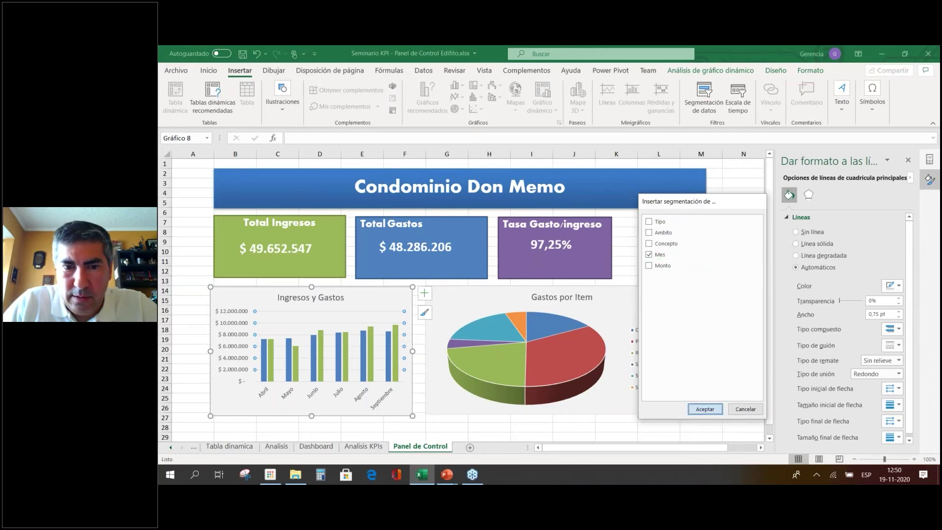
{"action": "left_click_drag", "start_coordinate": [464, 244], "coordinate": [662, 223]}
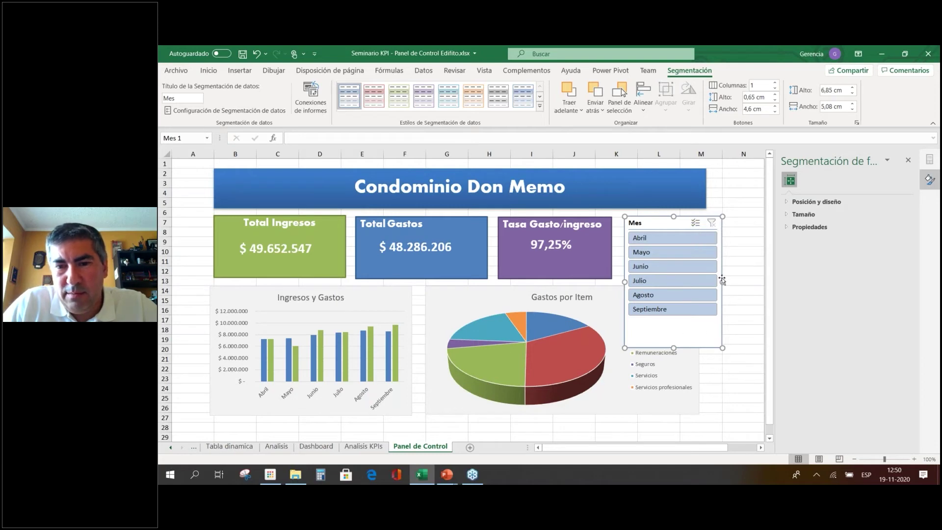
Arrange the Mes slicer's buttons in 2 columns and resize it to about 3,34 cm high by 5,23 cm wide.
{"action": "left_click_drag", "start_coordinate": [722, 282], "coordinate": [725, 281]}
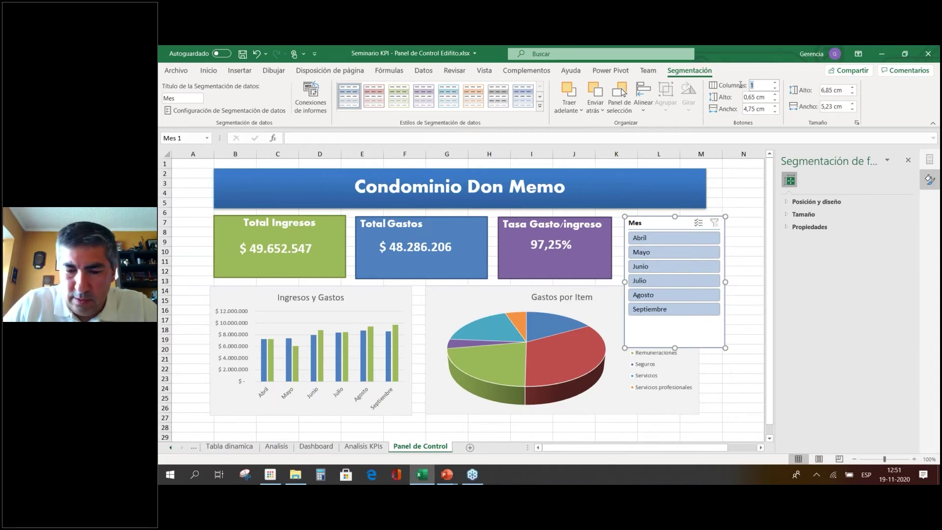
{"action": "type", "text": "2"}
{"action": "left_click", "coordinate": [702, 330]}
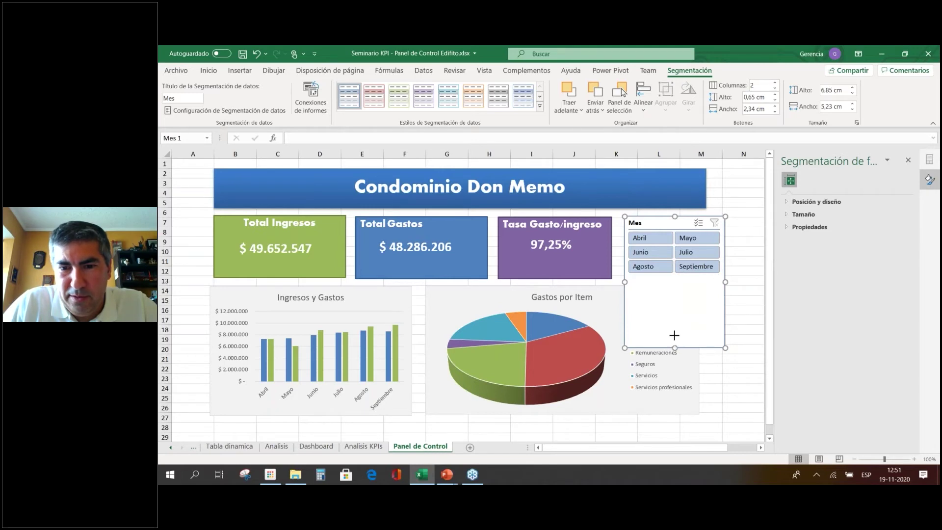
{"action": "left_click_drag", "start_coordinate": [675, 349], "coordinate": [675, 280]}
{"action": "left_click_drag", "start_coordinate": [660, 224], "coordinate": [657, 223]}
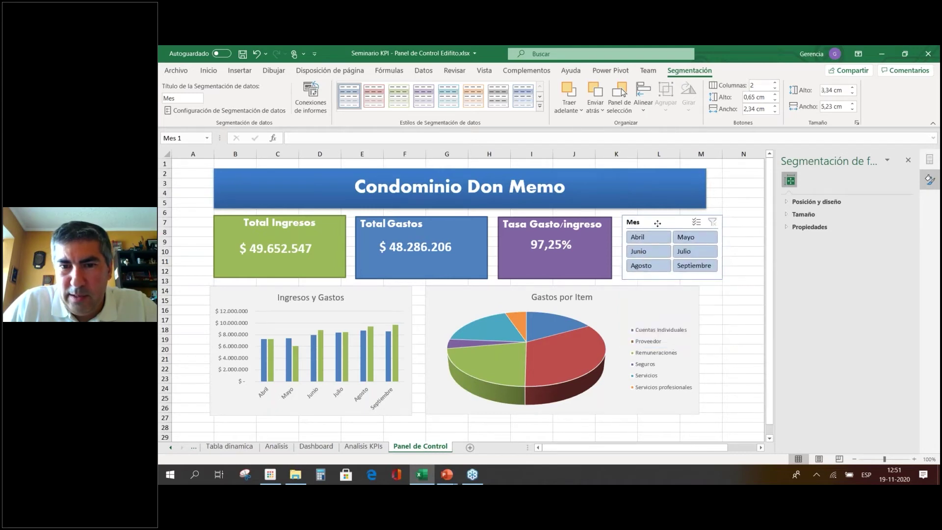
Apply the light green style to the Mes slicer, narrow it to about 4,61 cm and align it with the title banner's edge.
{"action": "left_click", "coordinate": [399, 95]}
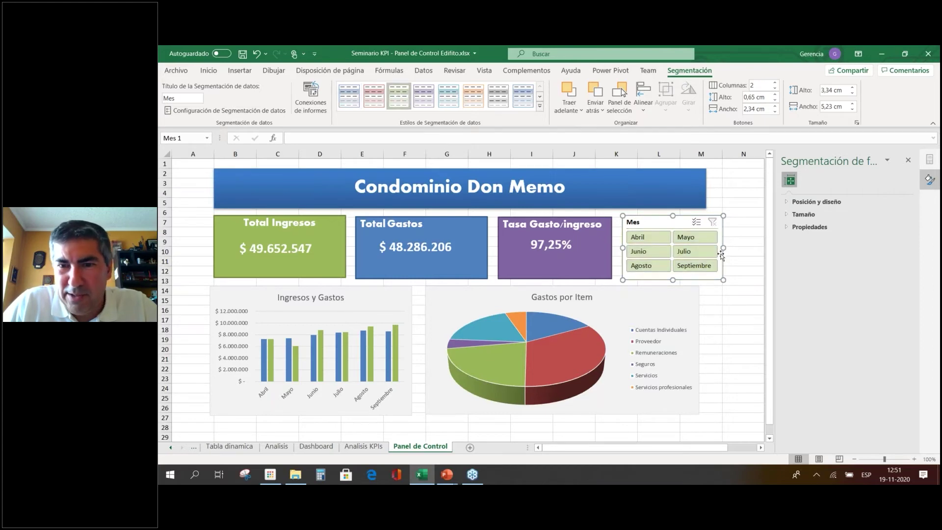
{"action": "left_click_drag", "start_coordinate": [724, 248], "coordinate": [712, 248]}
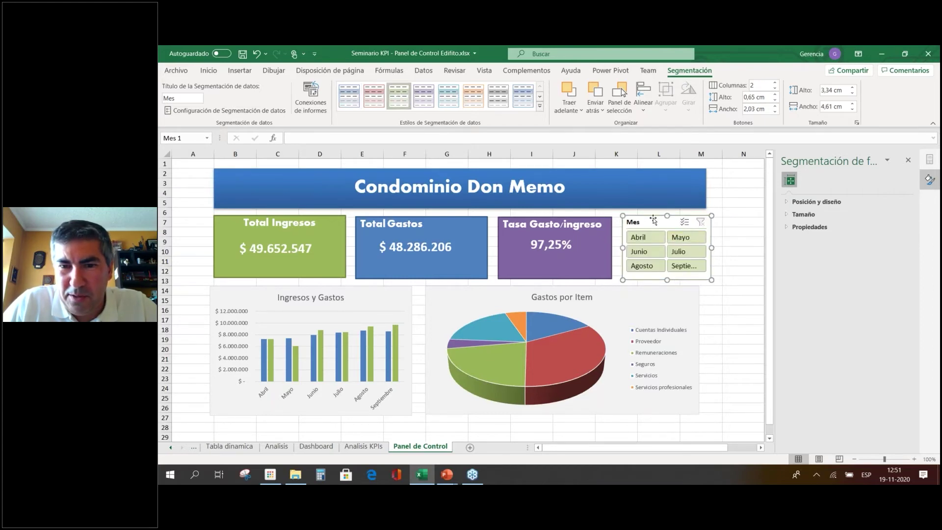
{"action": "left_click_drag", "start_coordinate": [650, 217], "coordinate": [646, 217]}
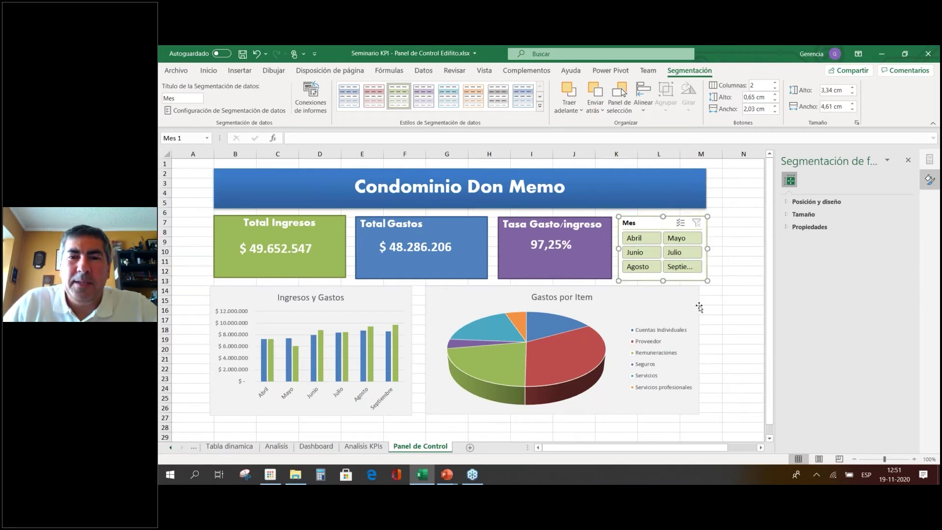
Test the Mes slicer by adding Abril, Mayo and Junio one after another, and clear its filter.
{"action": "left_click", "coordinate": [650, 240]}
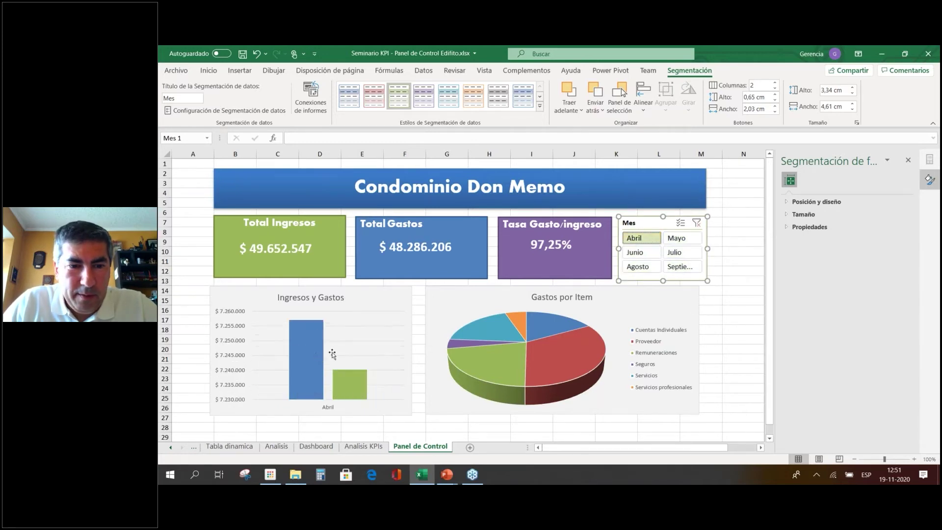
{"action": "left_click", "coordinate": [680, 238], "text": "ctrl"}
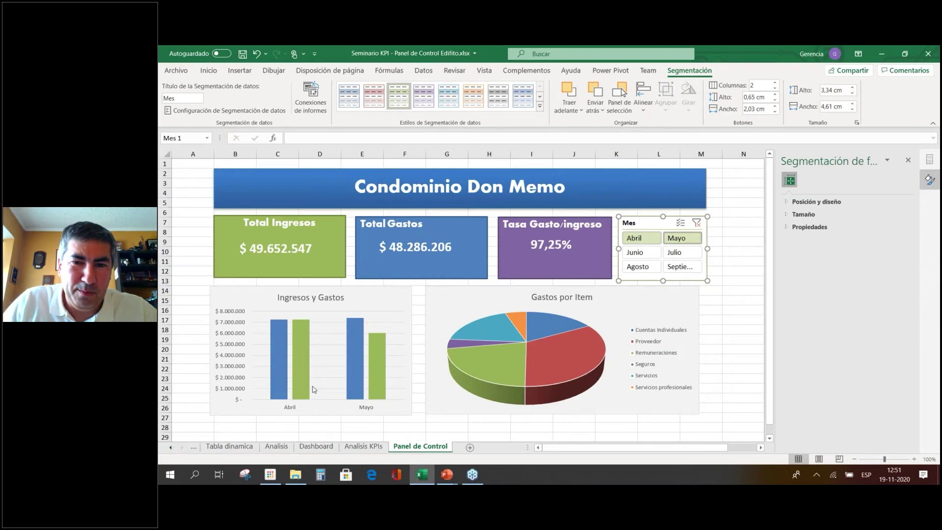
{"action": "left_click", "coordinate": [634, 253], "text": "ctrl"}
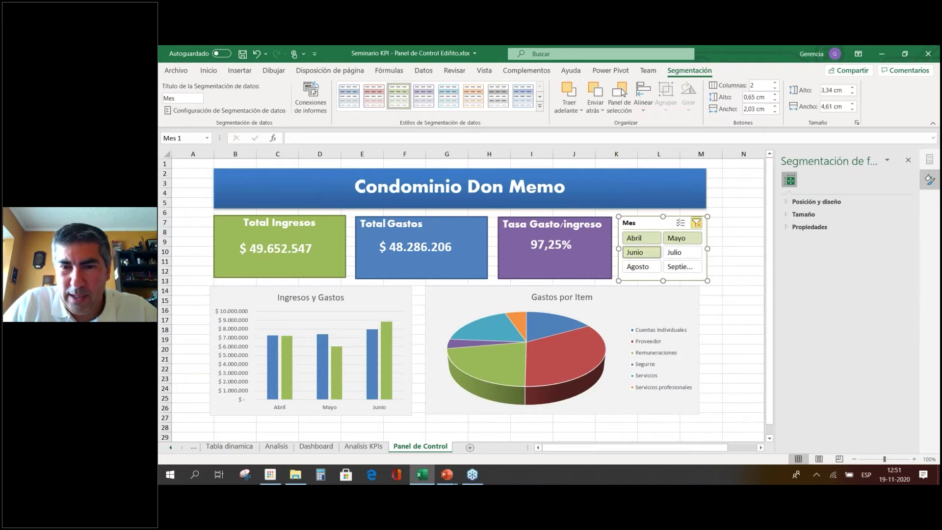
{"action": "left_click", "coordinate": [697, 223]}
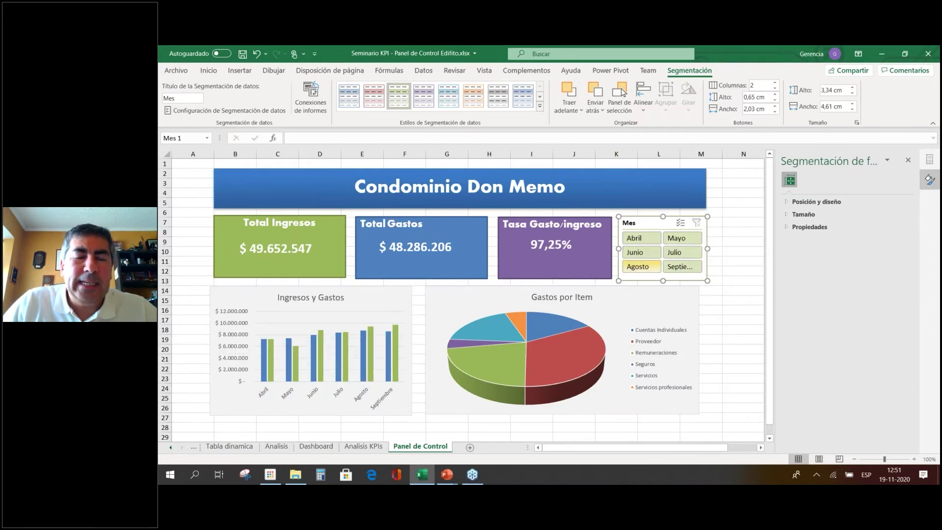
Connect the Mes slicer also to TablaDinámica15 and TablaDinámica17 from the Analisis KPIs sheet.
{"action": "left_click", "coordinate": [315, 107]}
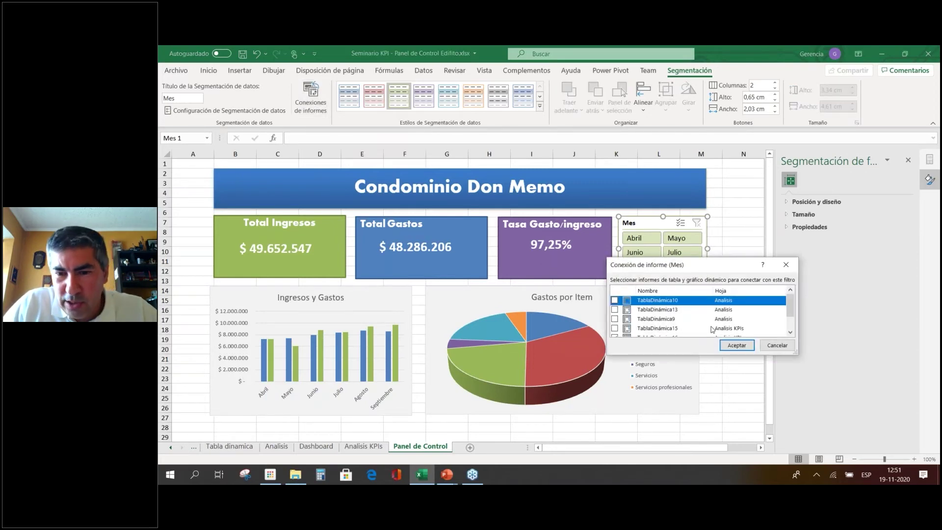
{"action": "left_click_drag", "start_coordinate": [715, 355], "coordinate": [716, 401]}
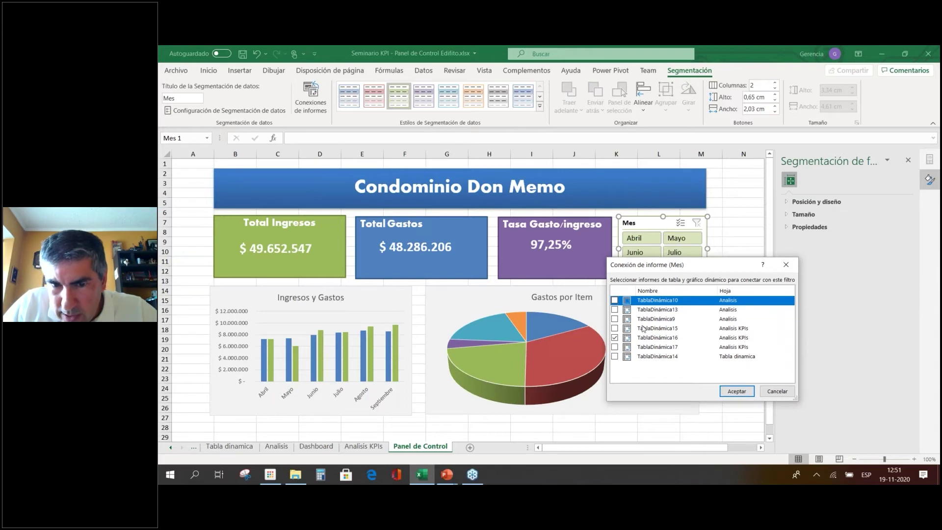
{"action": "left_click", "coordinate": [617, 329]}
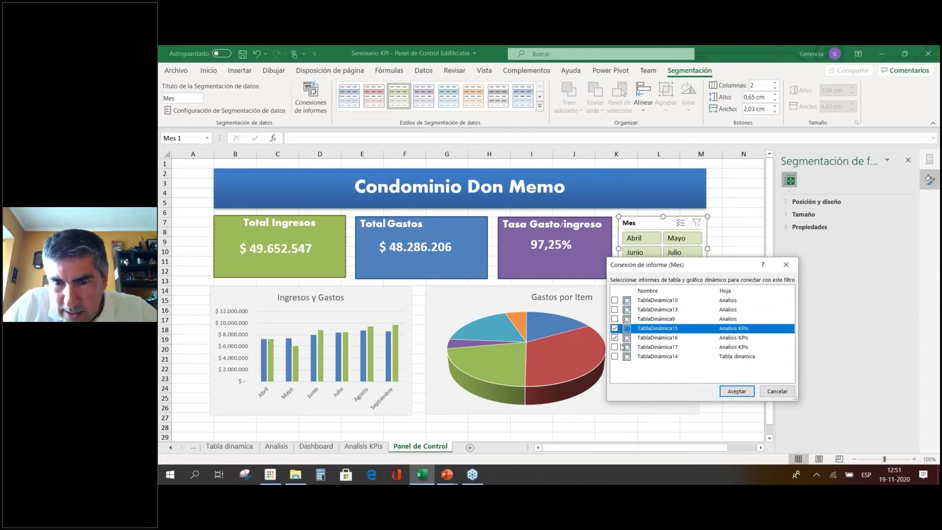
{"action": "left_click", "coordinate": [615, 348]}
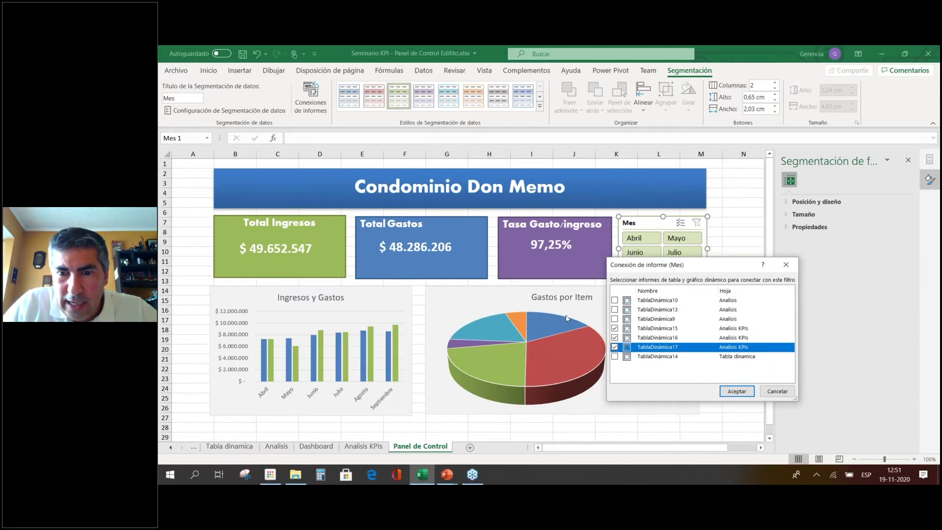
{"action": "left_click", "coordinate": [737, 391]}
{"action": "left_click", "coordinate": [738, 311]}
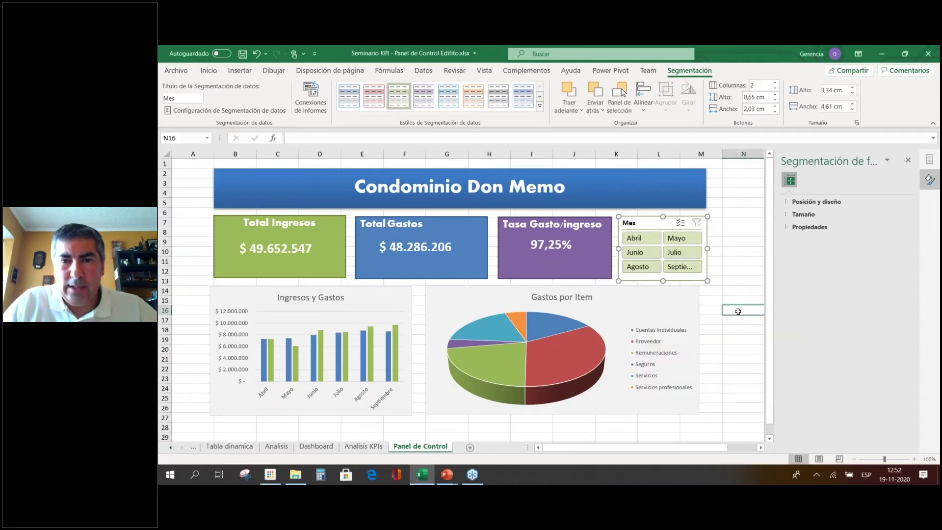
Filter the whole dashboard to Abril with the Mes slicer.
{"action": "left_click", "coordinate": [641, 238]}
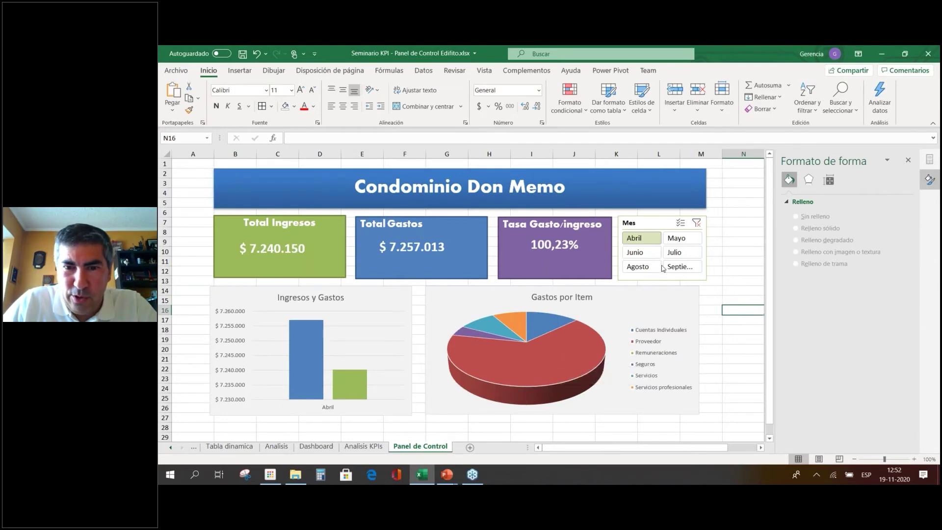
Test the Mes slicer with Junio alone, with Junio to Septiembre, and with Julio to Septiembre.
{"action": "left_click", "coordinate": [638, 252]}
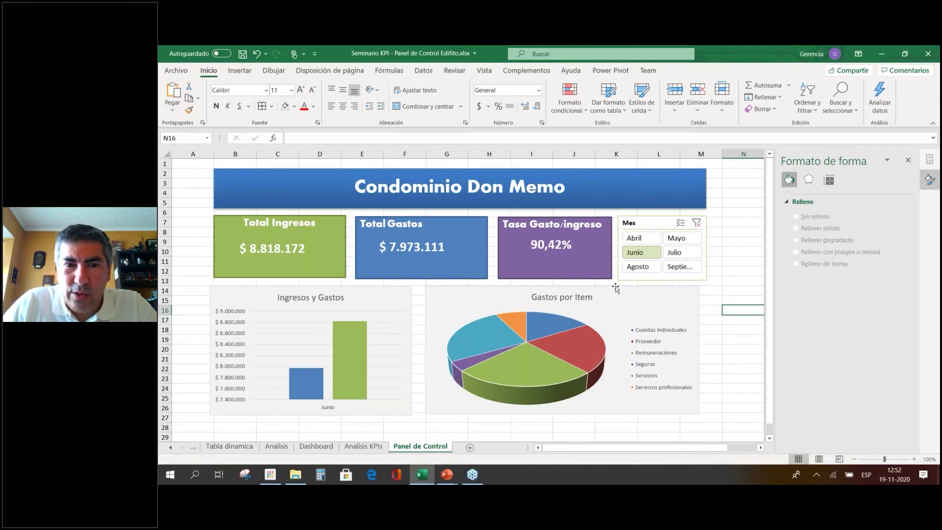
{"action": "left_click", "coordinate": [680, 265], "text": "ctrl"}
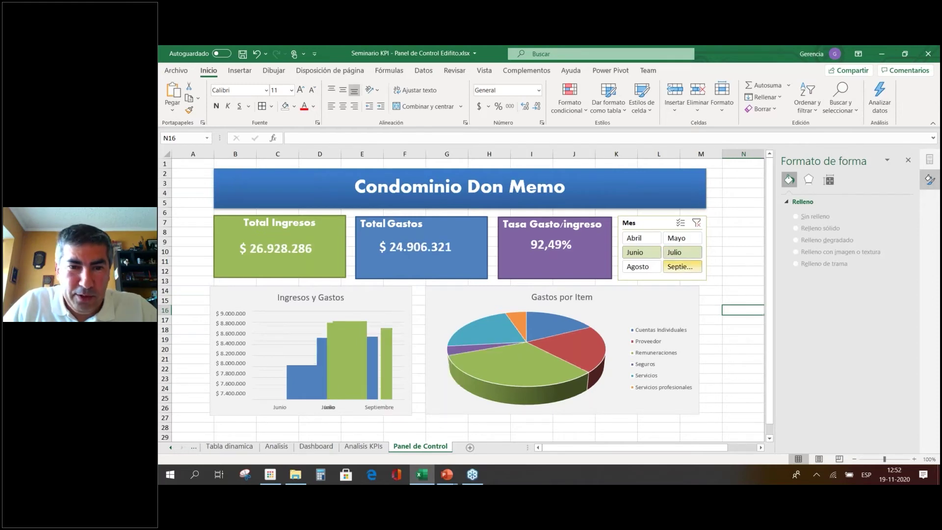
{"action": "left_click", "coordinate": [658, 266], "text": "ctrl"}
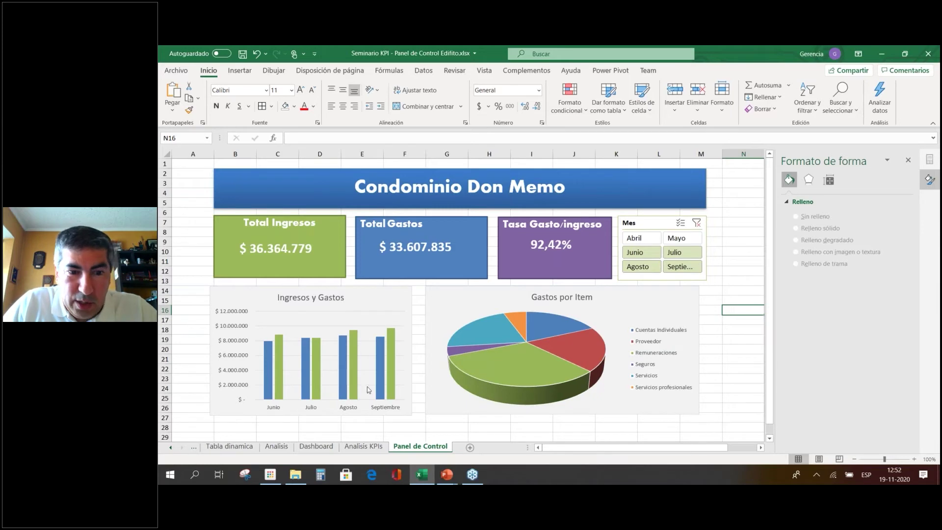
{"action": "left_click", "coordinate": [649, 256], "text": "ctrl"}
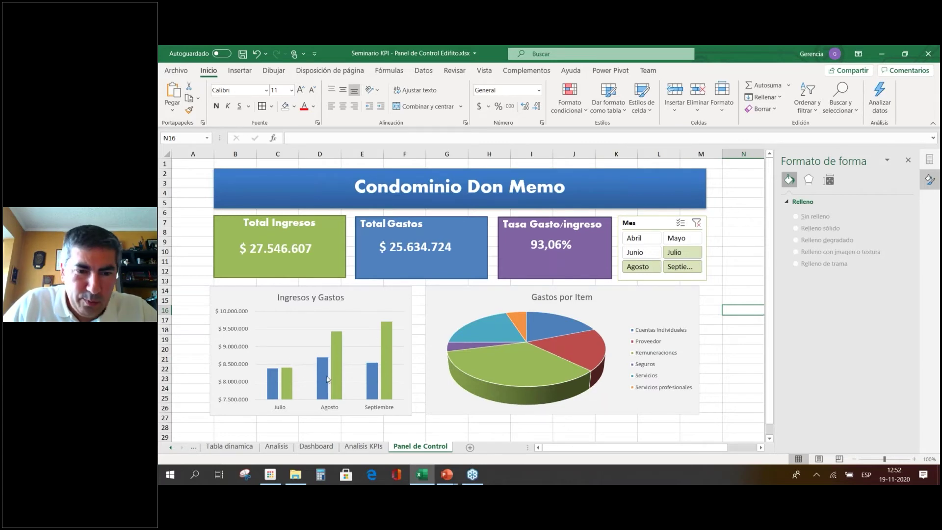
{"action": "mouse_move", "coordinate": [389, 388]}
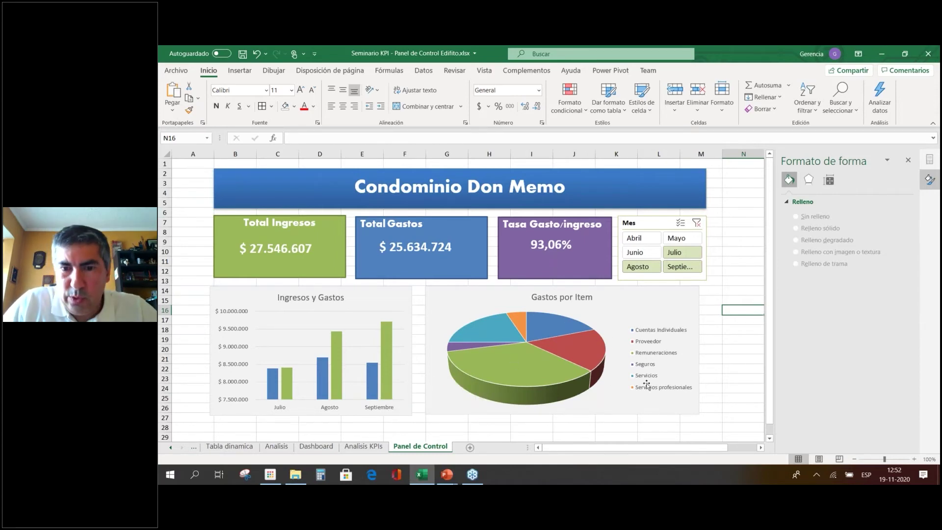
Filter the dashboard in turn by Junio, by Abril, by the range Abril to Junio, and by Mayo alone.
{"action": "left_click", "coordinate": [638, 252]}
{"action": "left_click", "coordinate": [641, 239]}
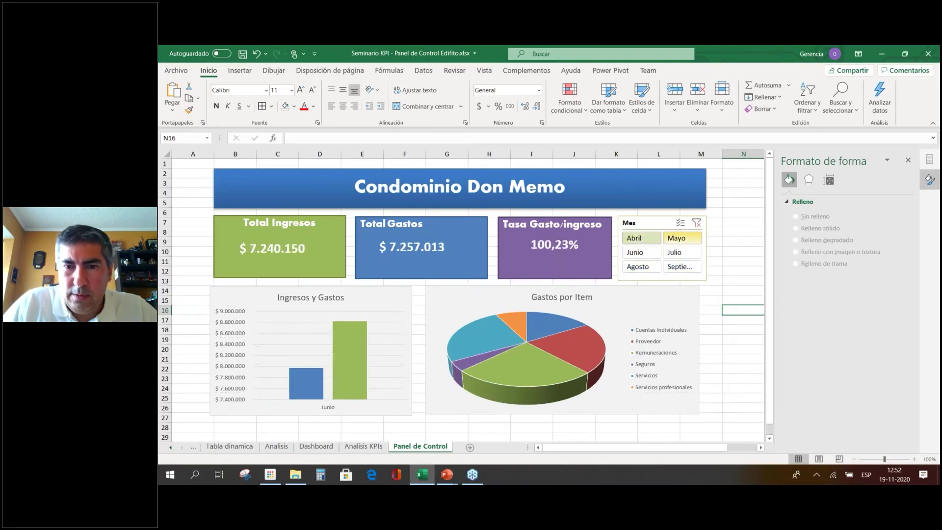
{"action": "left_click", "coordinate": [650, 253], "text": "shift"}
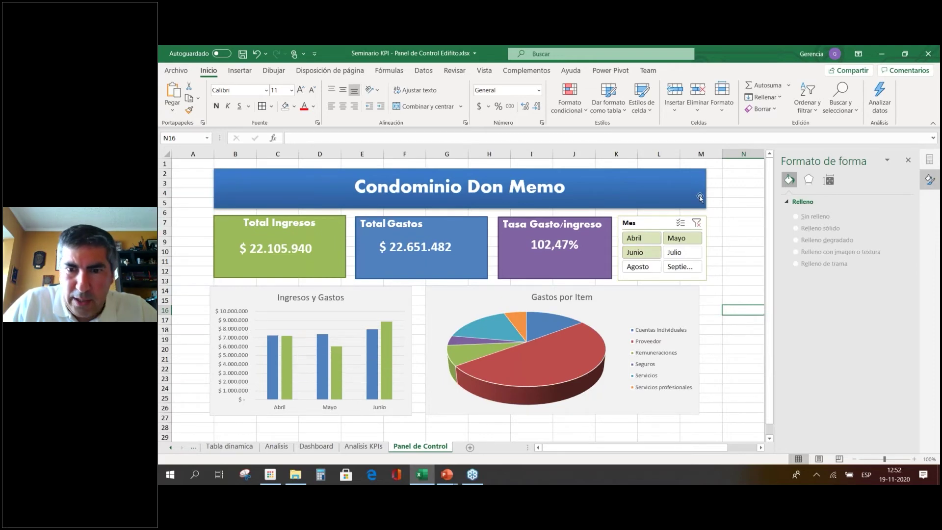
{"action": "left_click", "coordinate": [681, 239]}
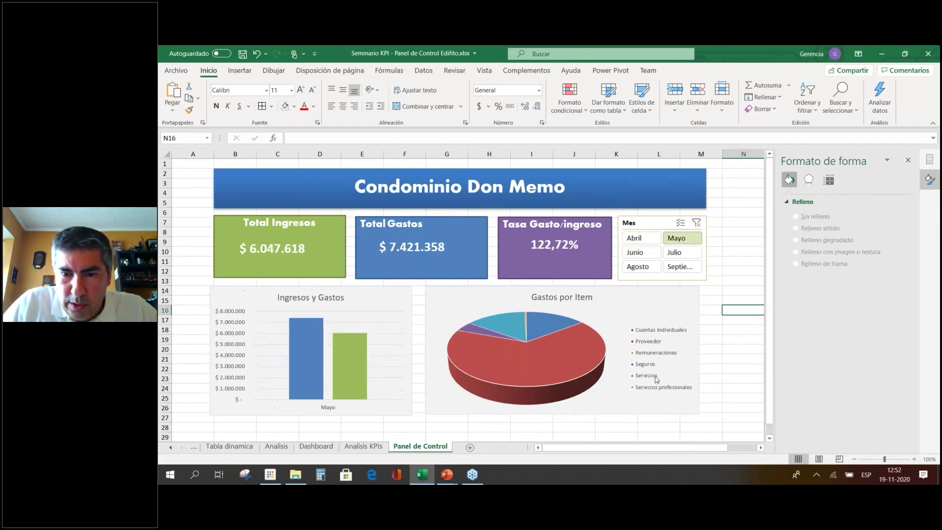
Clear the Mes slicer's filter and widen the Gastos por Item chart slightly towards the title banner's edge.
{"action": "left_click", "coordinate": [593, 352]}
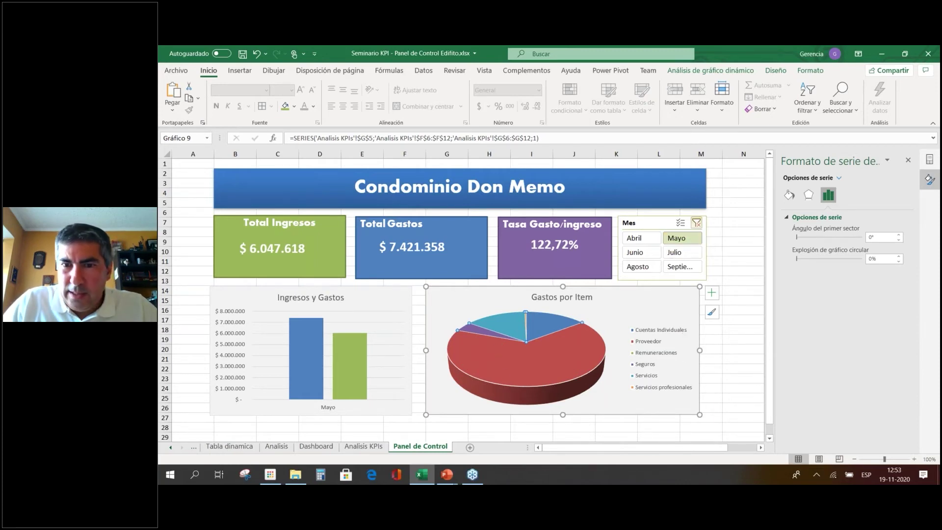
{"action": "left_click", "coordinate": [697, 223]}
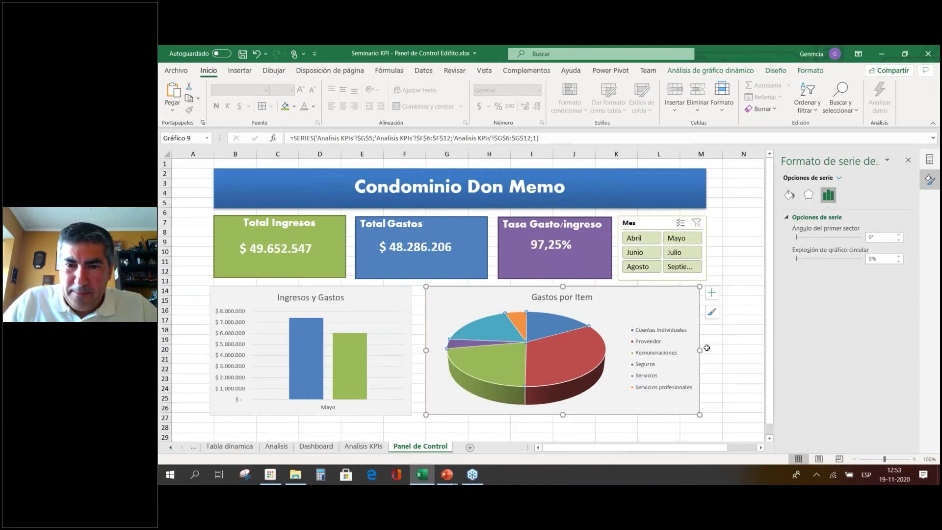
{"action": "left_click_drag", "start_coordinate": [701, 350], "coordinate": [704, 350]}
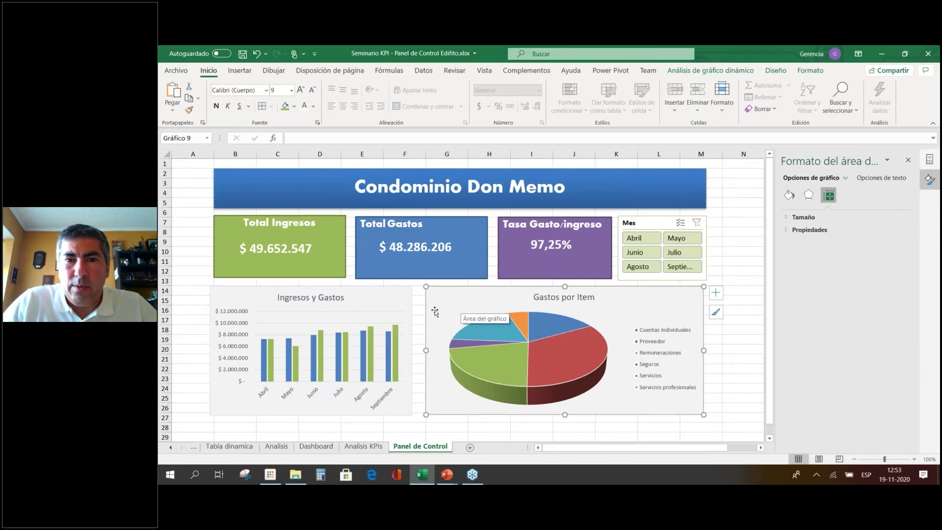
{"action": "mouse_move", "coordinate": [589, 336]}
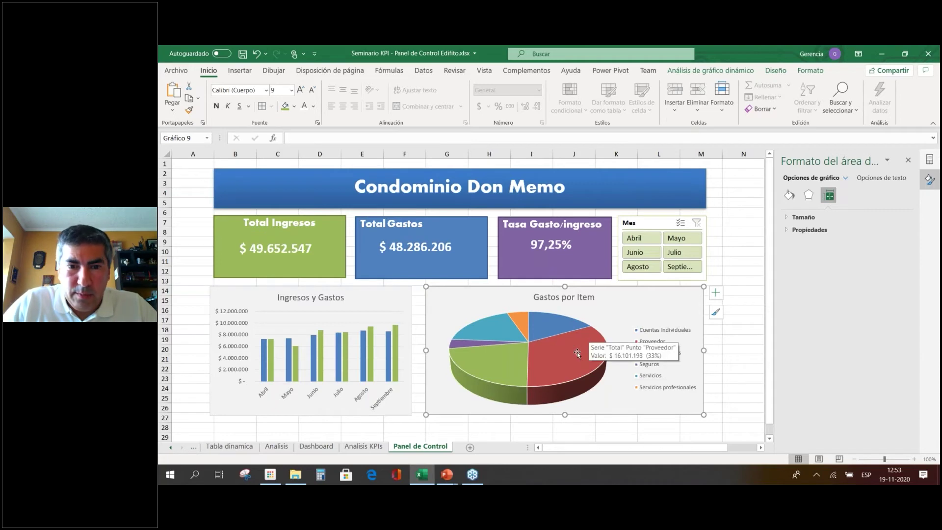
{"action": "scroll", "coordinate": [577, 358], "scroll_direction": "down", "scroll_amount": 3}
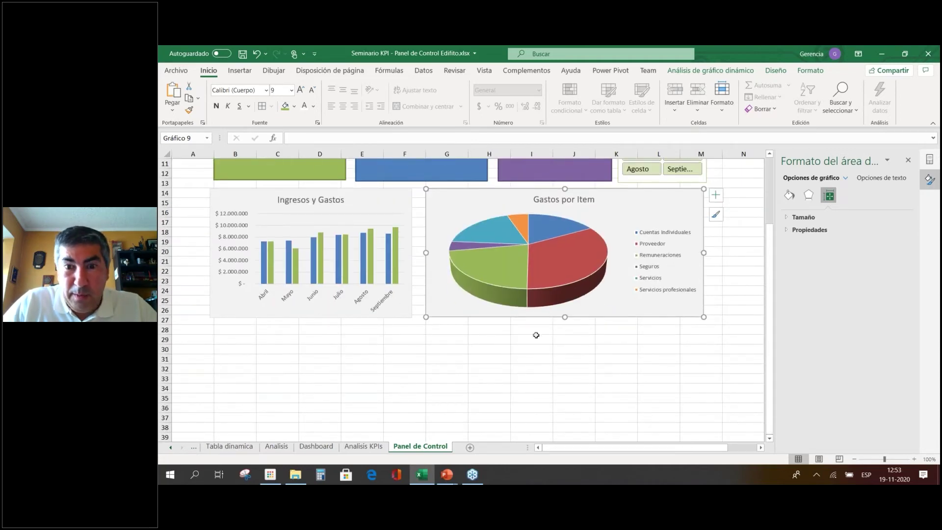
{"action": "left_click", "coordinate": [409, 352]}
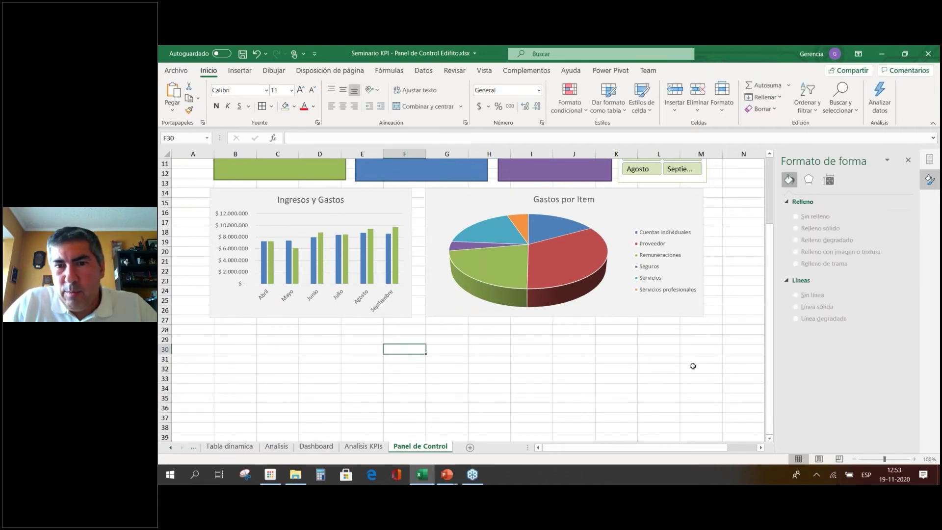
{"action": "scroll", "coordinate": [704, 355], "scroll_direction": "up", "scroll_amount": 3}
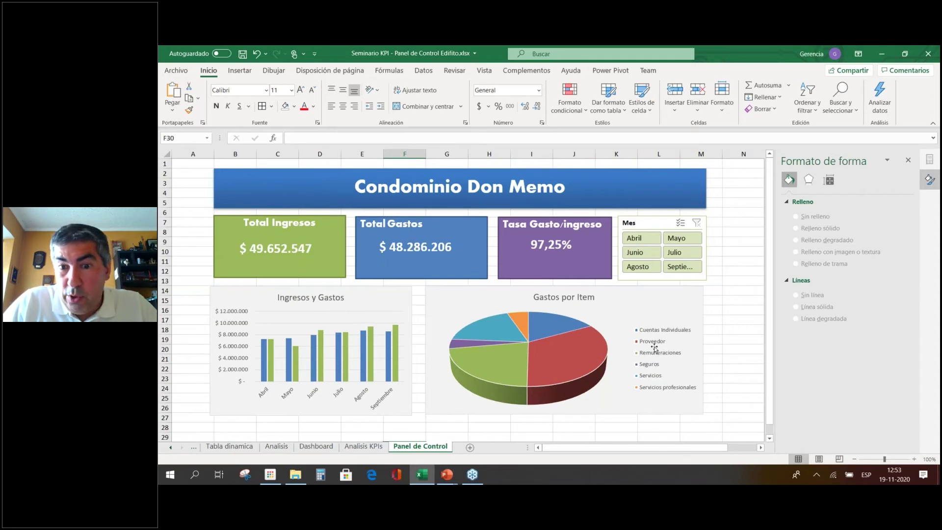
{"action": "scroll", "coordinate": [654, 347], "scroll_direction": "down", "scroll_amount": 7}
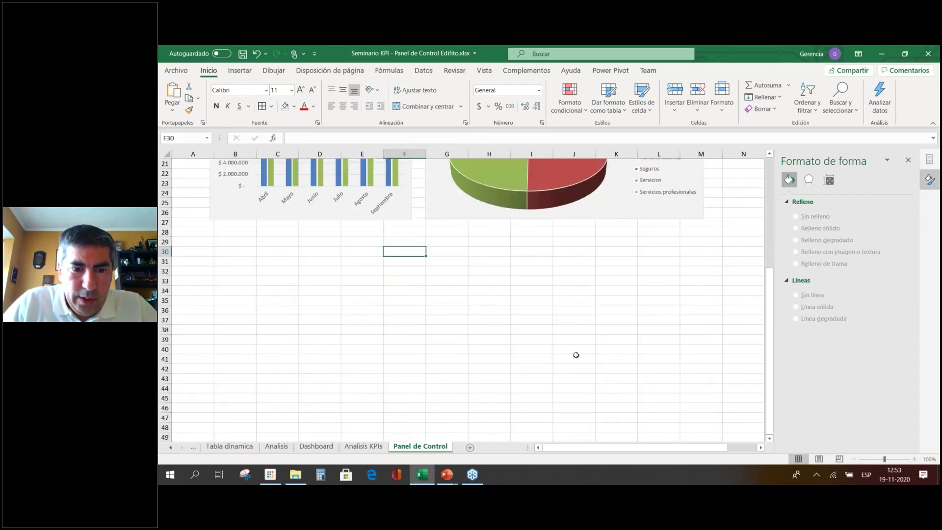
{"action": "left_click", "coordinate": [374, 446]}
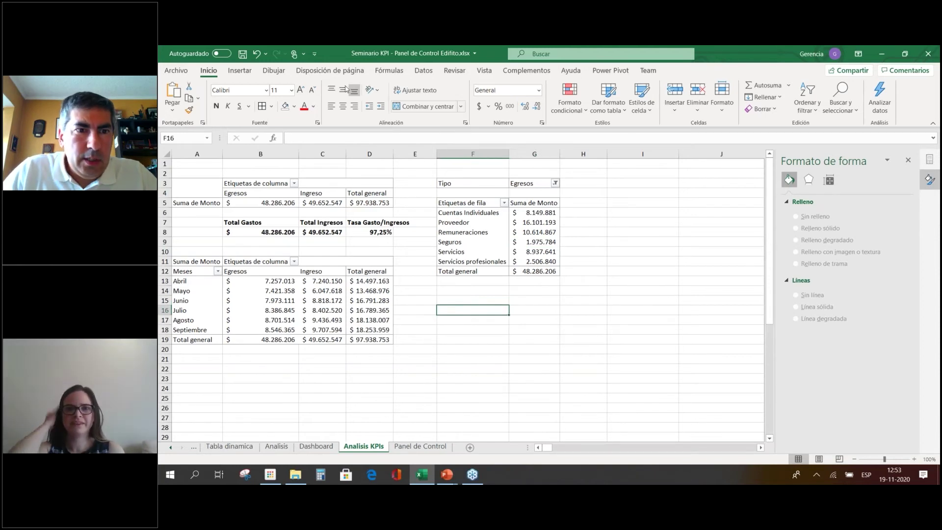
{"action": "left_click", "coordinate": [238, 71]}
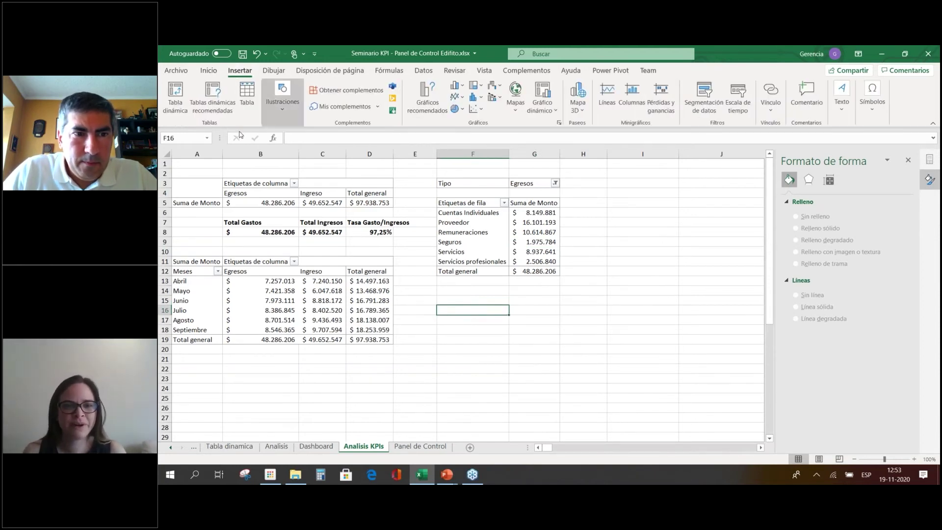
{"action": "left_click", "coordinate": [186, 103]}
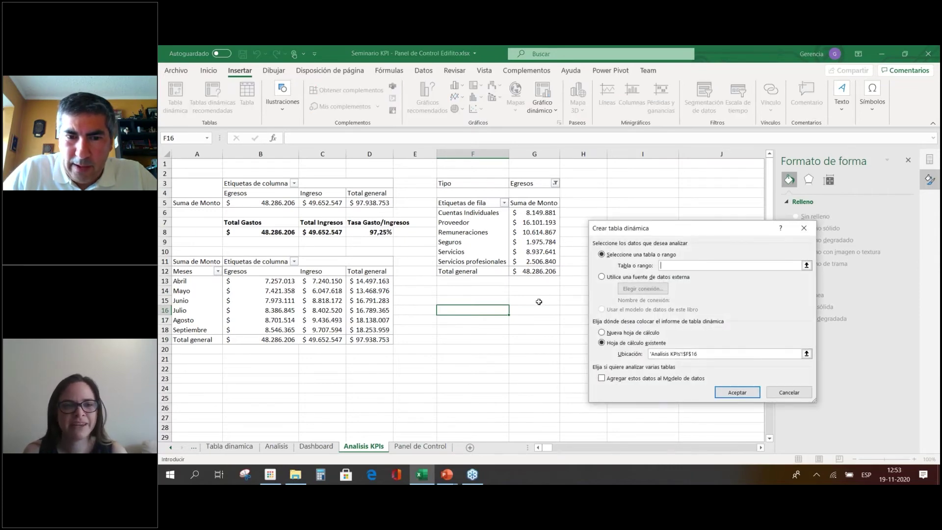
{"action": "key", "text": "Escape"}
{"action": "left_click", "coordinate": [416, 446]}
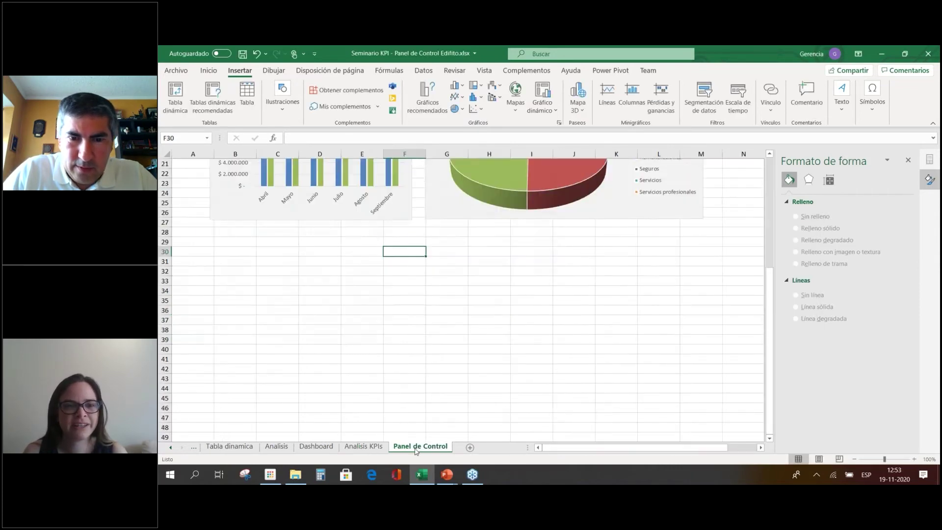
Filter the Panel de Control dashboard to Abril with the Mes slicer and clear the filter again.
{"action": "left_click_drag", "start_coordinate": [769, 307], "coordinate": [780, 232]}
{"action": "left_click", "coordinate": [634, 237]}
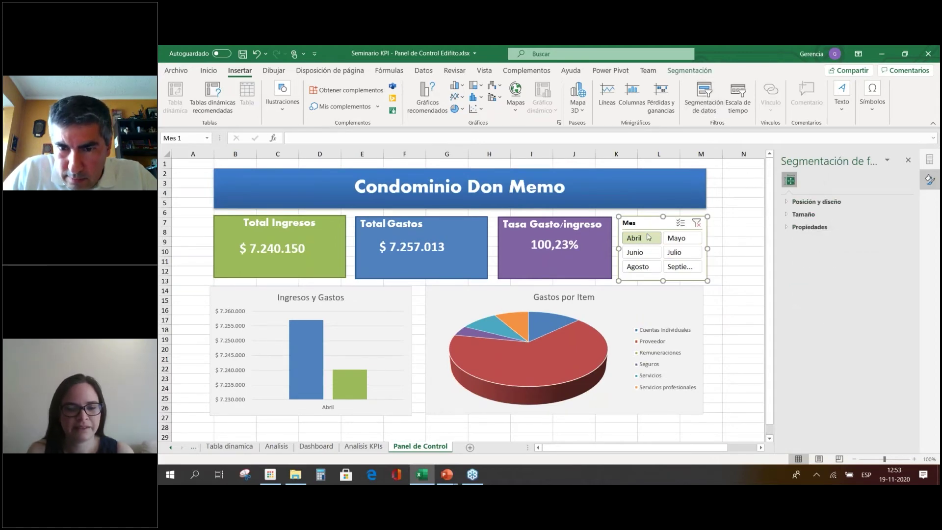
{"action": "left_click", "coordinate": [701, 223]}
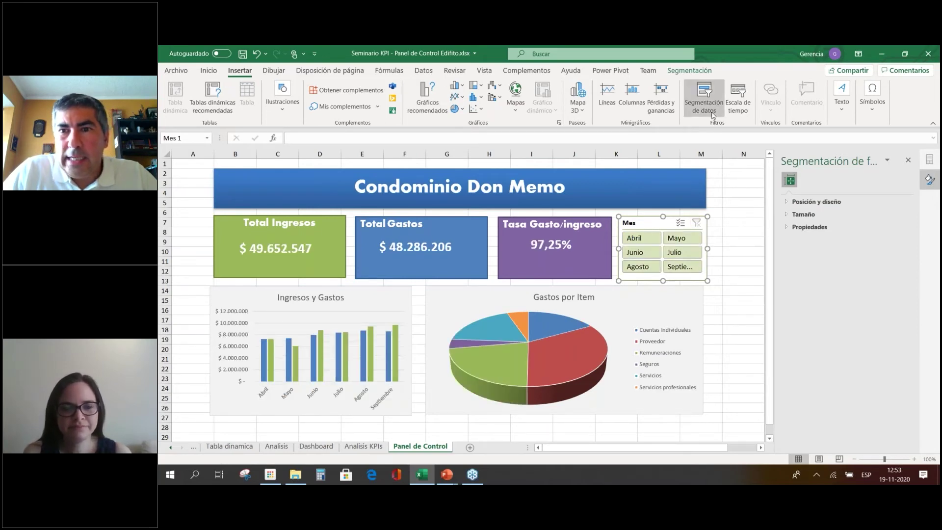
Review the Mes slicer's report connections, disconnecting and reconnecting TablaDinámica16 and TablaDinámica17 before accepting.
{"action": "left_click", "coordinate": [701, 71]}
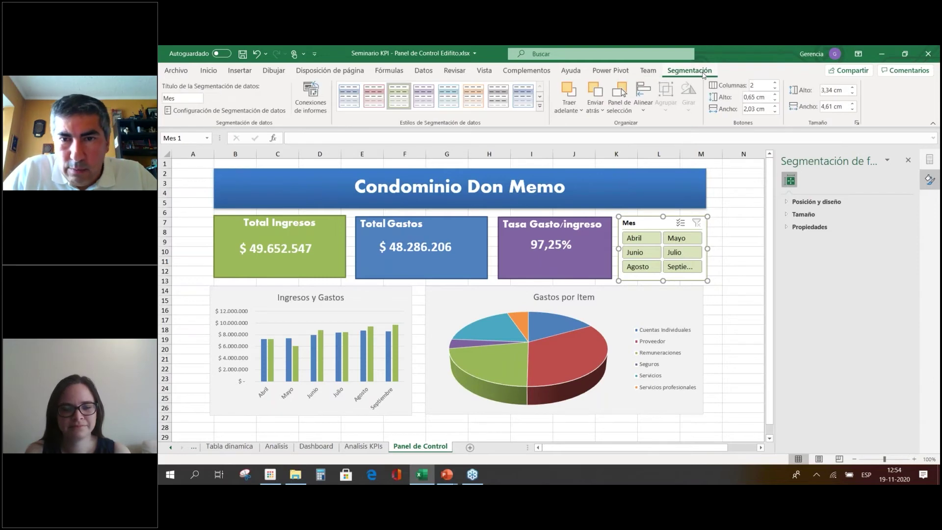
{"action": "left_click", "coordinate": [319, 112]}
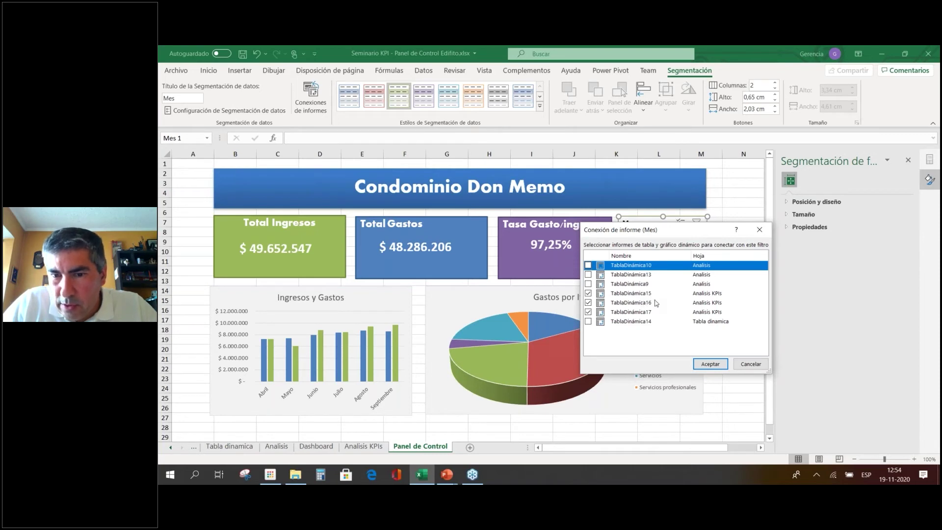
{"action": "left_click", "coordinate": [588, 302]}
{"action": "left_click", "coordinate": [589, 312]}
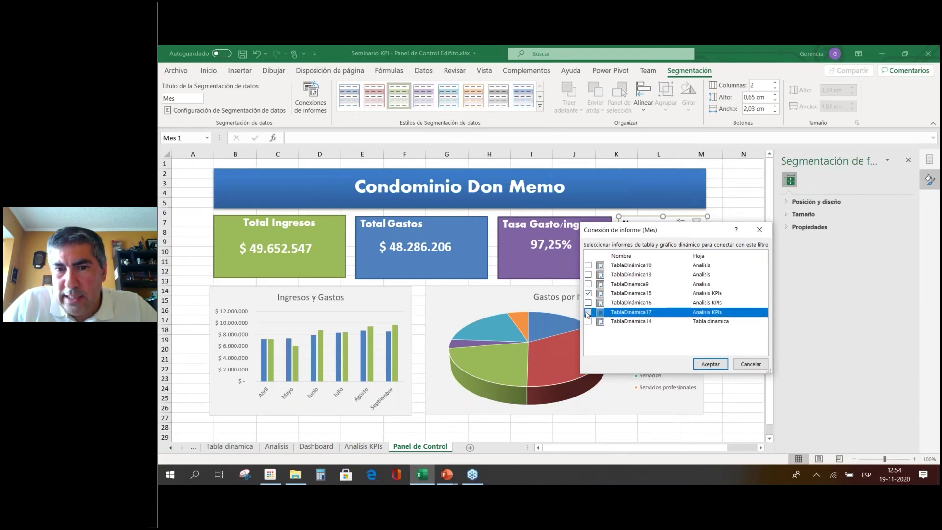
{"action": "left_click", "coordinate": [588, 303]}
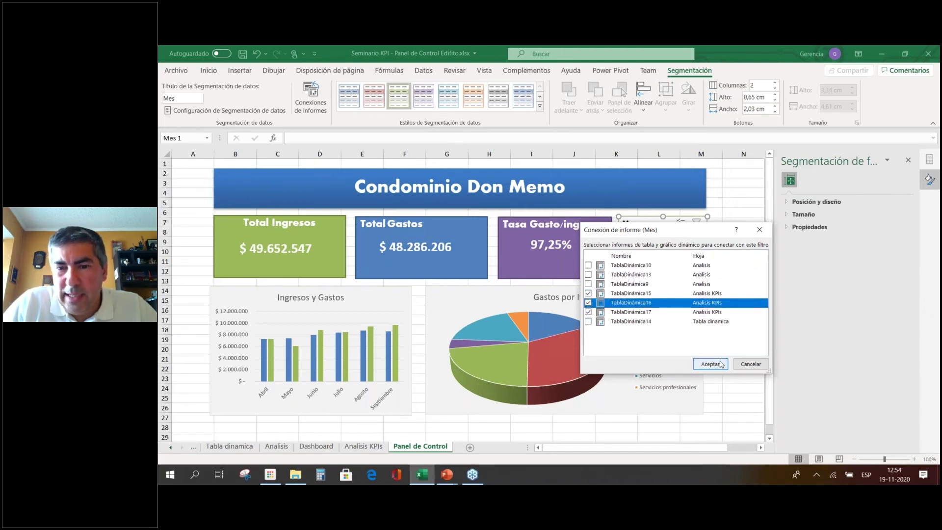
{"action": "left_click", "coordinate": [721, 364]}
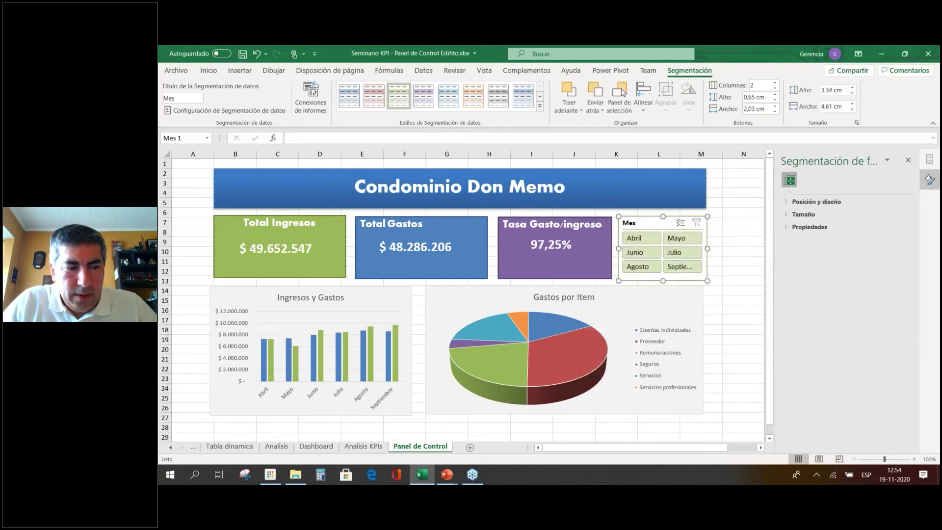
{"action": "left_click", "coordinate": [728, 333]}
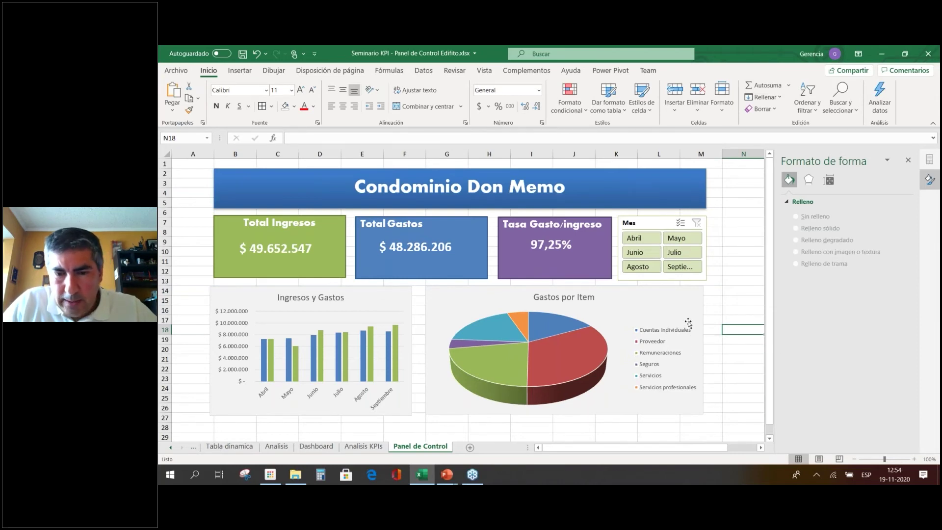
{"action": "left_click", "coordinate": [626, 318]}
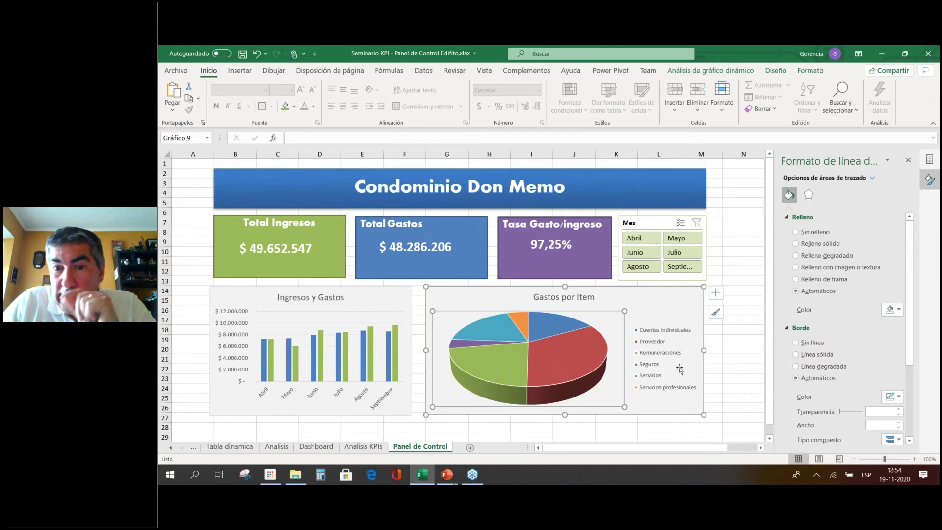
{"action": "left_click", "coordinate": [671, 306]}
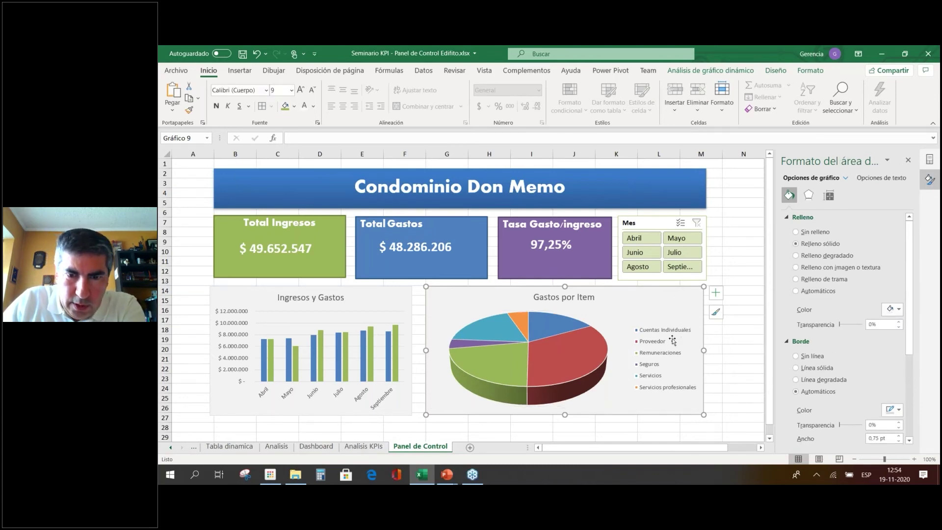
{"action": "key", "text": "Delete"}
Replace Ambito with Concepto as the row field of the Egresos pivot table on the Analisis KPIs sheet and look through its rows.
{"action": "left_click", "coordinate": [363, 446]}
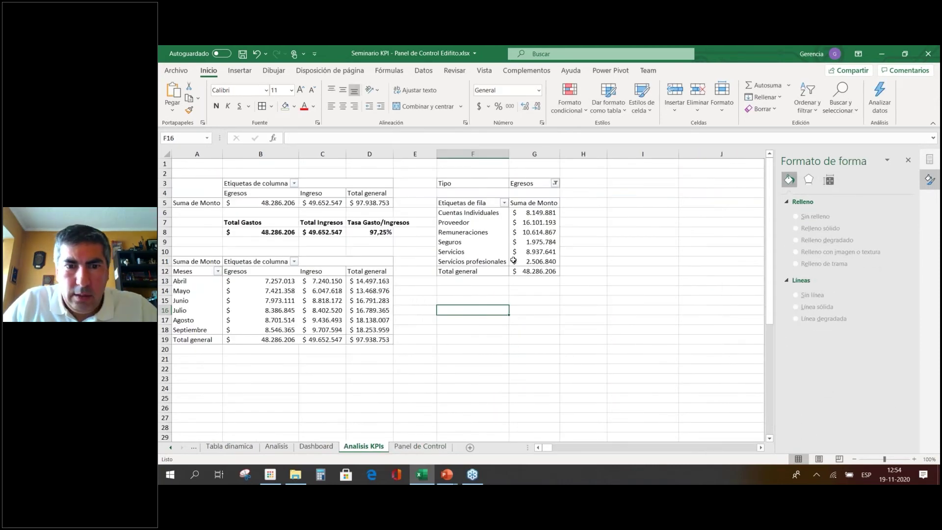
{"action": "left_click", "coordinate": [470, 251]}
{"action": "left_click", "coordinate": [476, 241]}
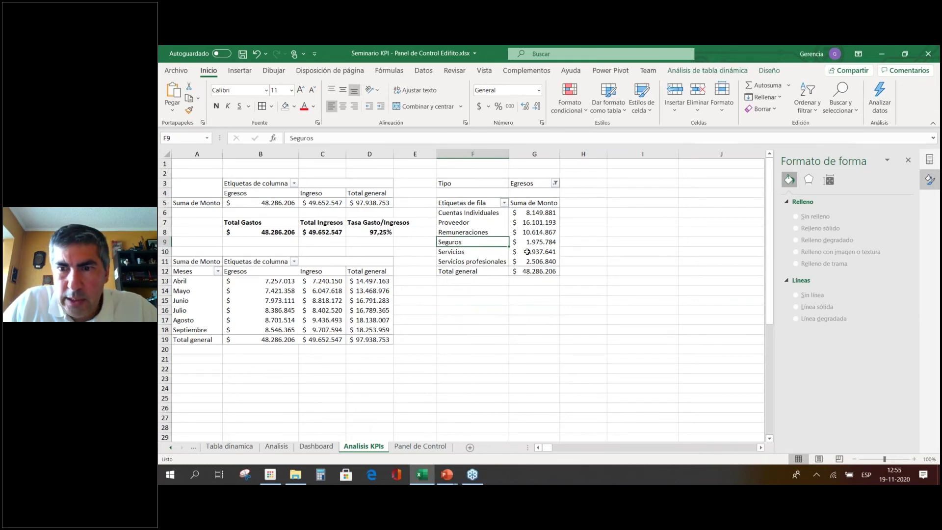
{"action": "left_click", "coordinate": [908, 160]}
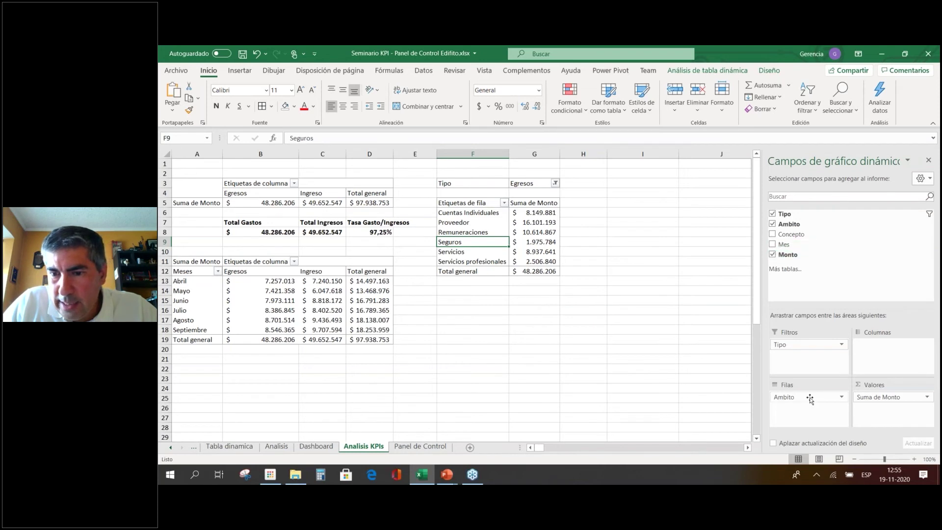
{"action": "left_click_drag", "start_coordinate": [800, 400], "coordinate": [839, 267]}
{"action": "left_click_drag", "start_coordinate": [791, 234], "coordinate": [835, 420]}
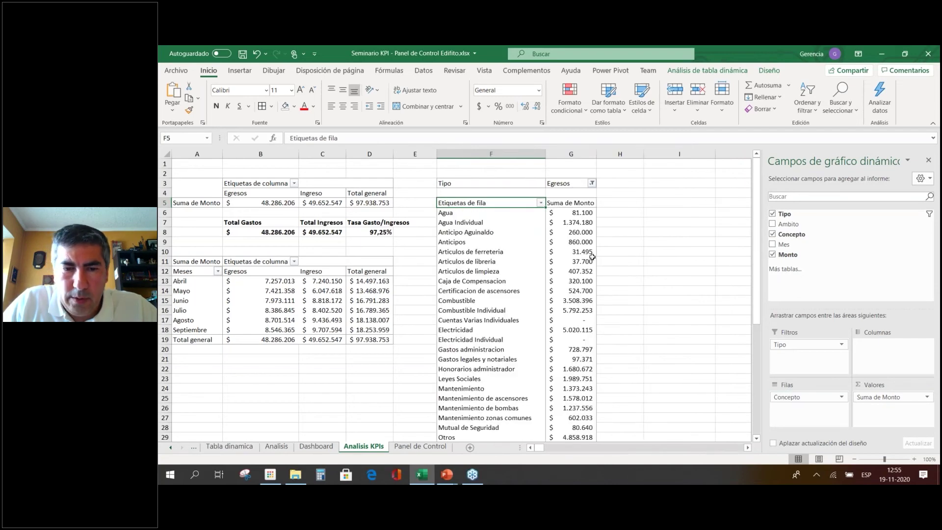
{"action": "scroll", "coordinate": [592, 257], "scroll_direction": "down", "scroll_amount": 10}
{"action": "left_click_drag", "start_coordinate": [756, 365], "coordinate": [756, 232]}
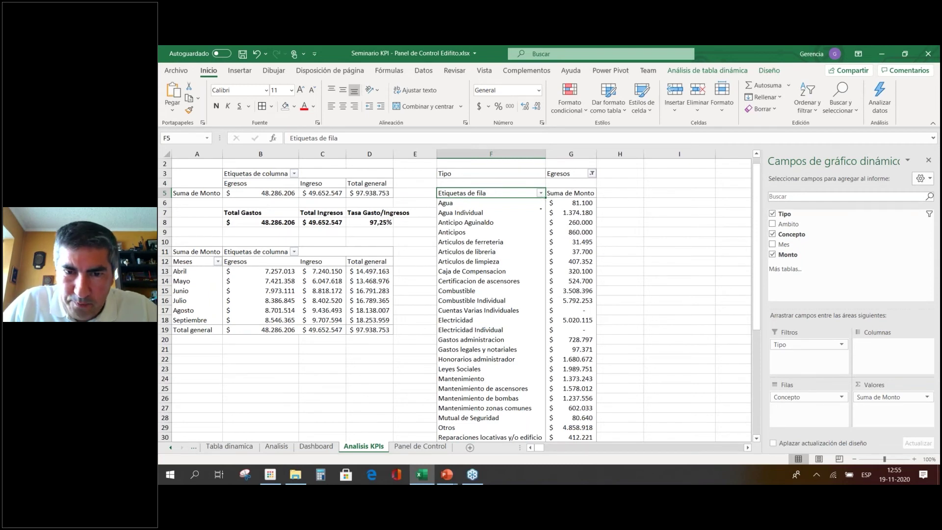
Filter the Concepto rows of the Egresos pivot table to the 10 superior elements by Suma de Monto.
{"action": "left_click", "coordinate": [541, 193]}
{"action": "mouse_move", "coordinate": [516, 271]}
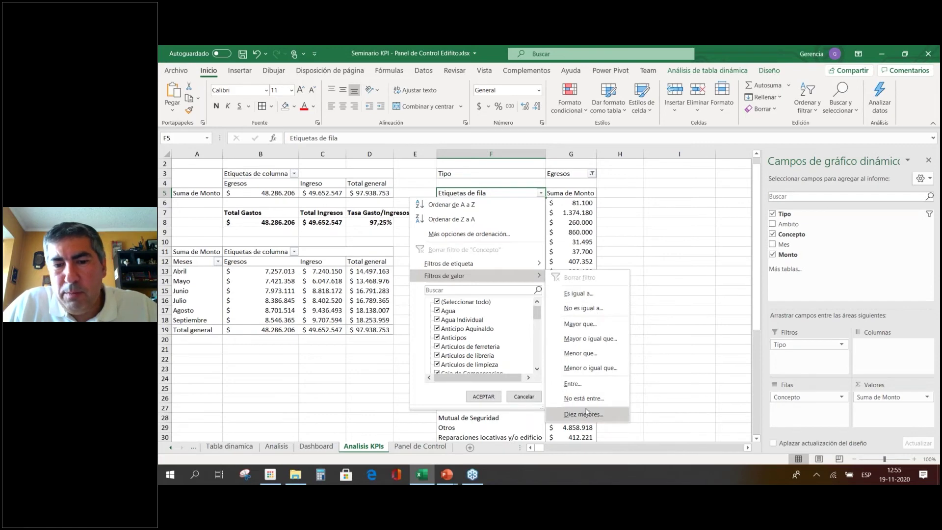
{"action": "left_click", "coordinate": [589, 415]}
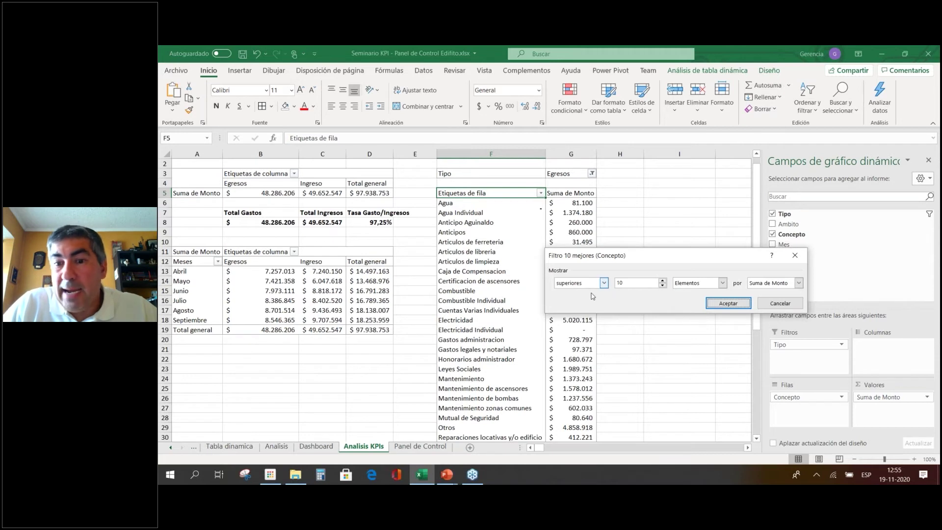
{"action": "left_click", "coordinate": [729, 304]}
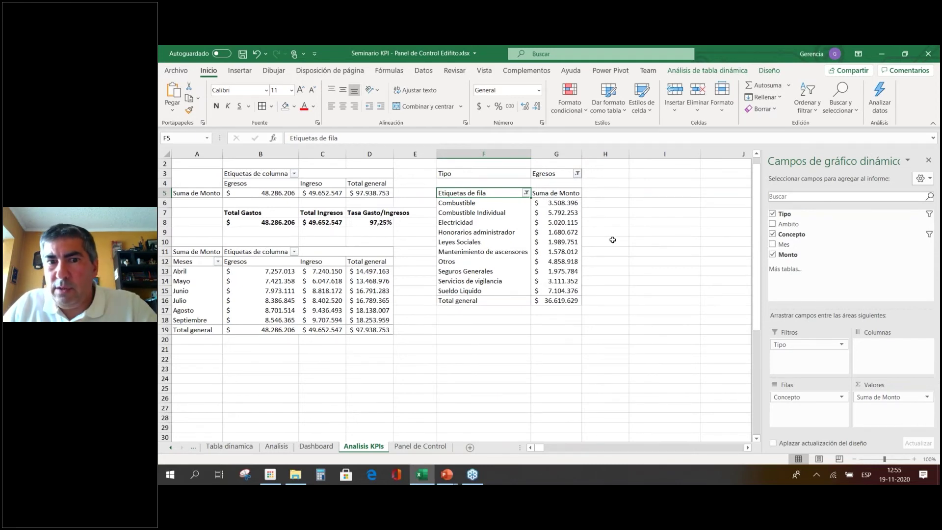
Insert a 3D pie chart from the filtered Egresos pivot table.
{"action": "left_click", "coordinate": [508, 240]}
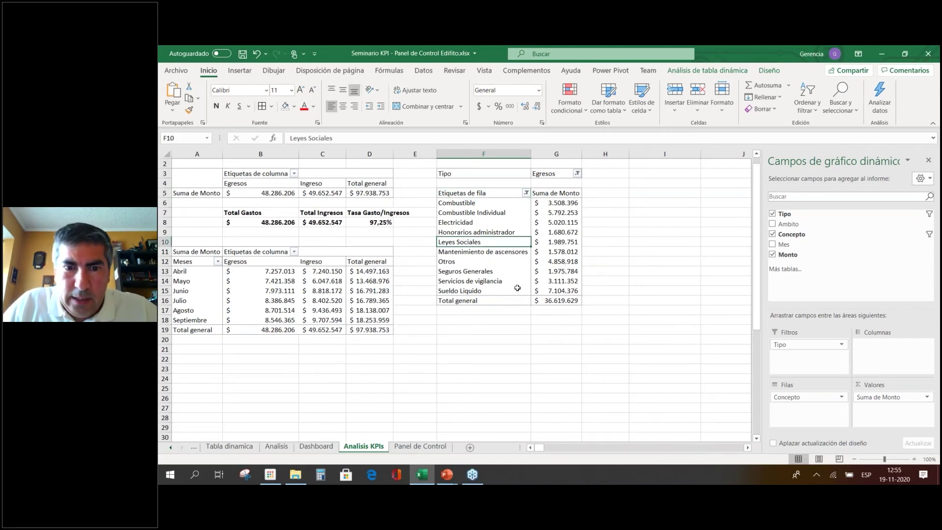
{"action": "left_click", "coordinate": [539, 232]}
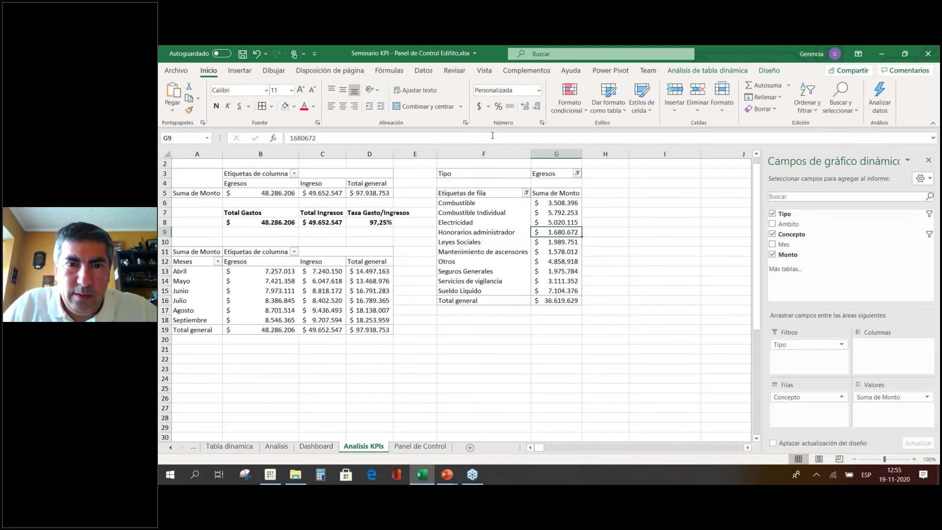
{"action": "left_click", "coordinate": [239, 71]}
{"action": "left_click", "coordinate": [455, 109]}
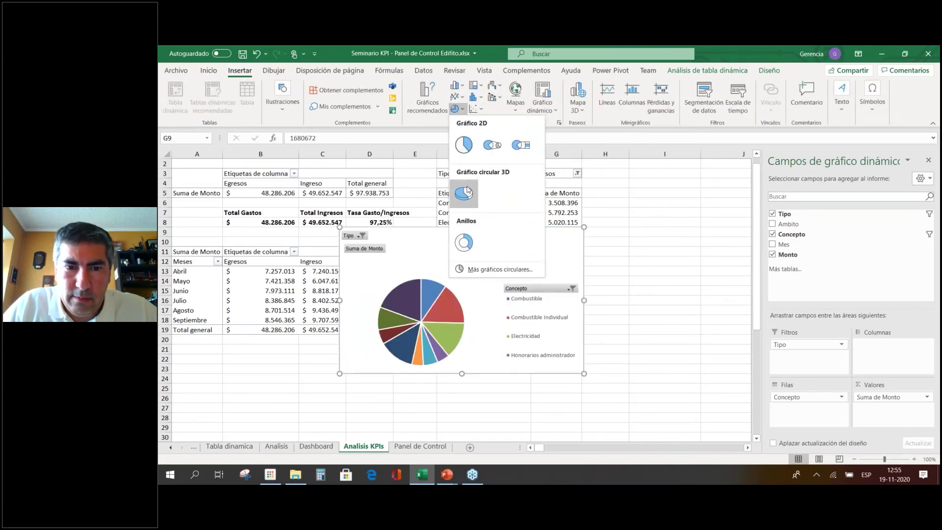
{"action": "left_click", "coordinate": [466, 191]}
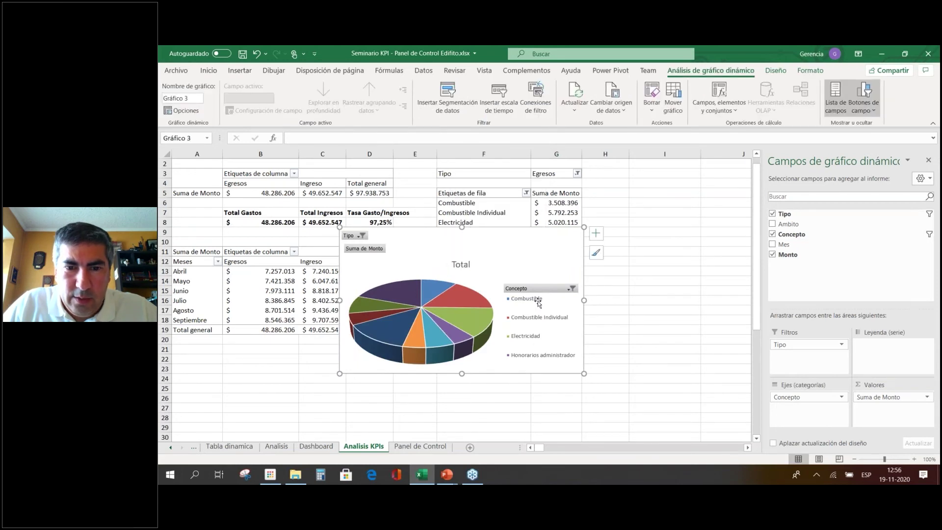
Cut the new pie chart from Analisis KPIs and paste it on Panel de Control, placing it beside the Ingresos y Gastos chart.
{"action": "left_click_drag", "start_coordinate": [518, 233], "coordinate": [517, 233]}
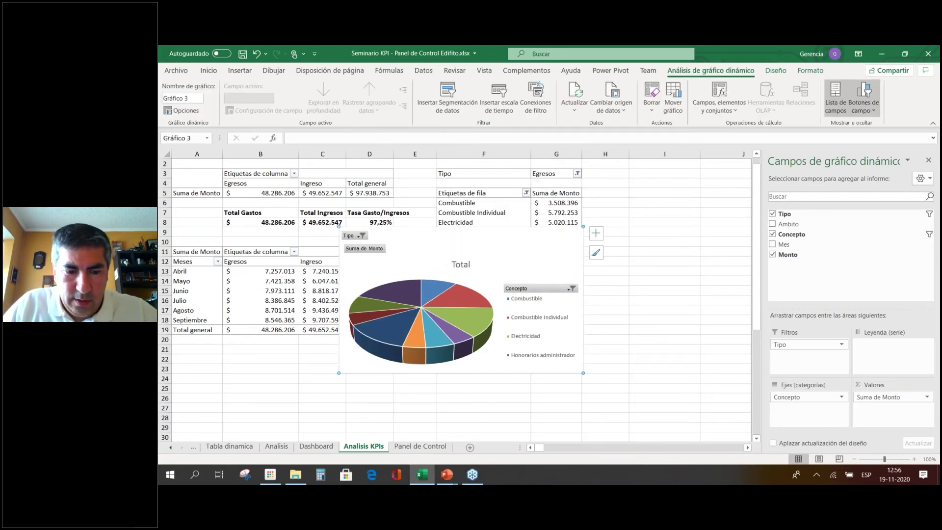
{"action": "key", "text": "ctrl+x"}
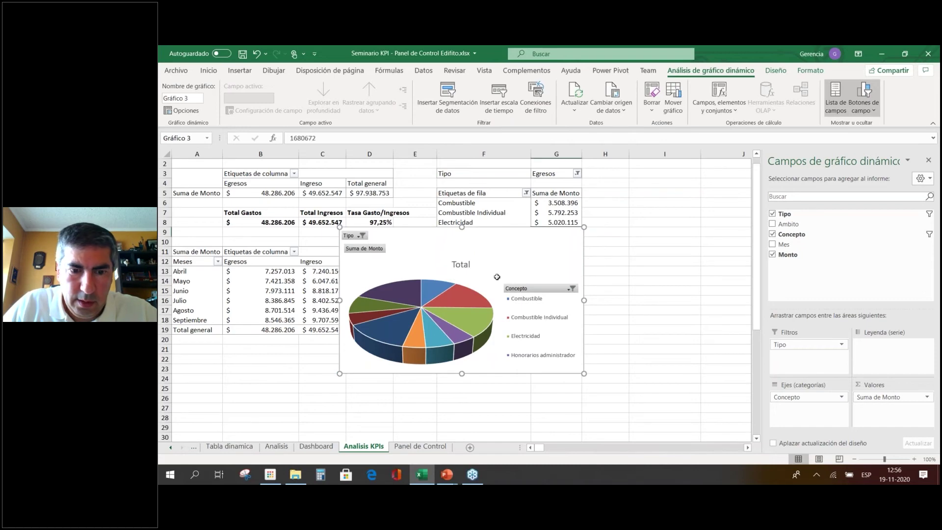
{"action": "left_click", "coordinate": [421, 446]}
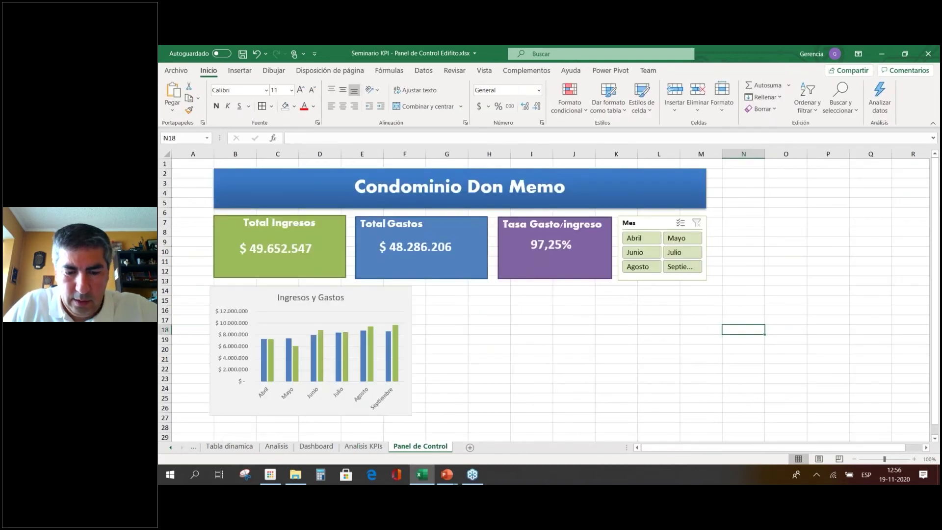
{"action": "key", "text": "ctrl+v"}
{"action": "left_click_drag", "start_coordinate": [736, 353], "coordinate": [470, 316]}
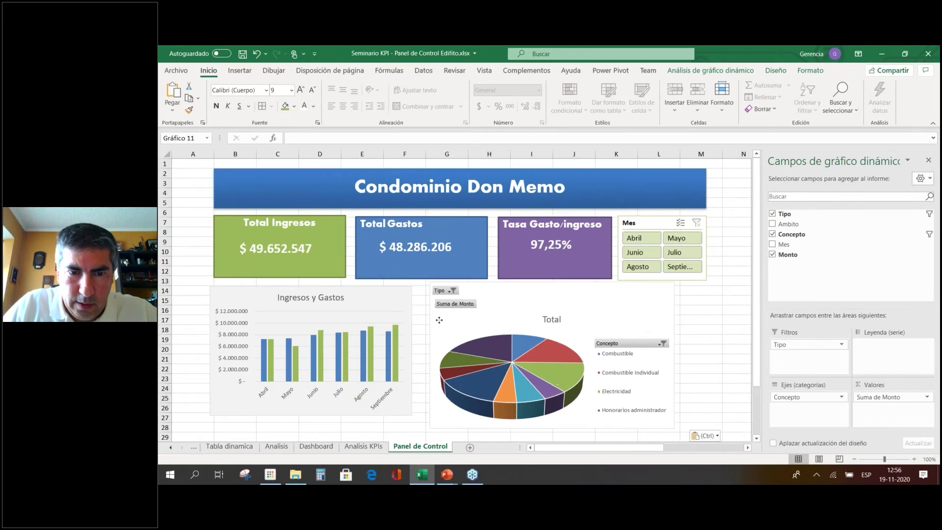
Hide all field buttons on the pie chart and set its title to "Egresos por Item".
{"action": "right_click", "coordinate": [442, 294]}
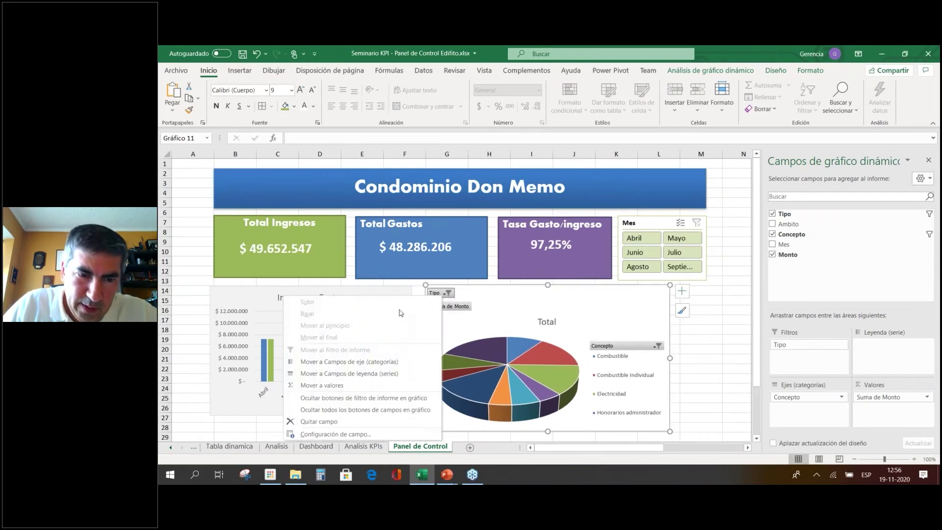
{"action": "left_click", "coordinate": [338, 410]}
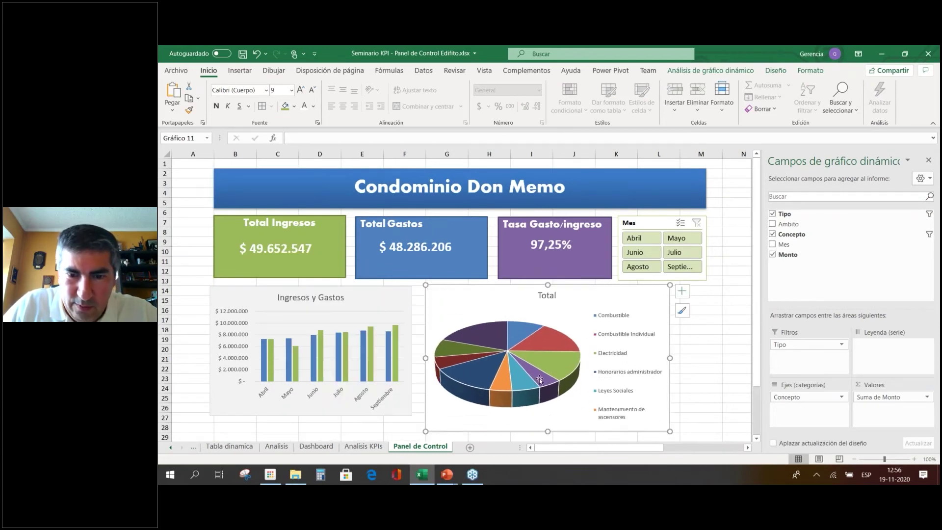
{"action": "double_click", "coordinate": [548, 296]}
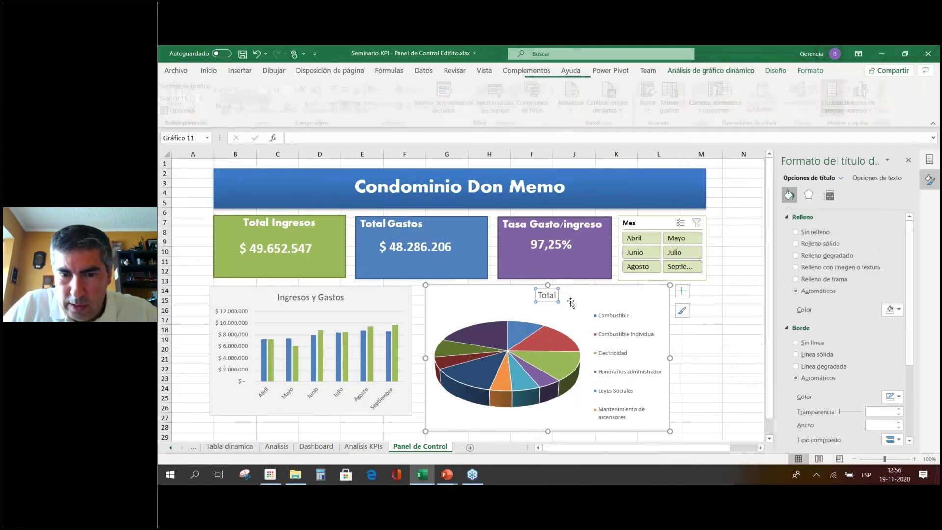
{"action": "type", "text": "Egres"}
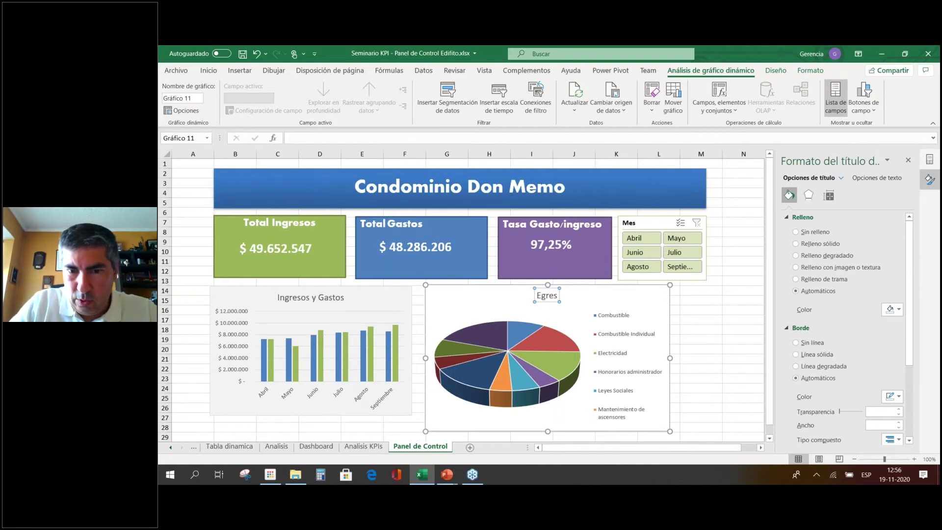
{"action": "type", "text": "os"}
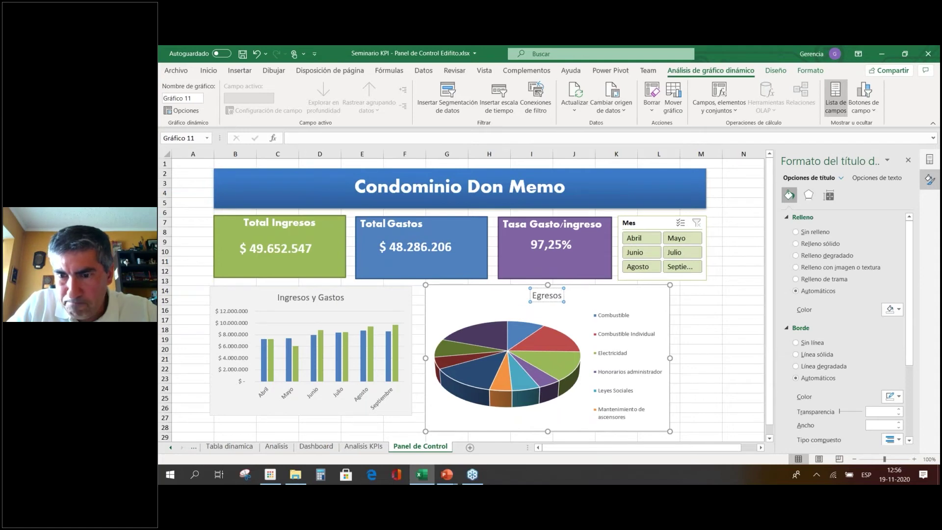
{"action": "type", "text": " por Item"}
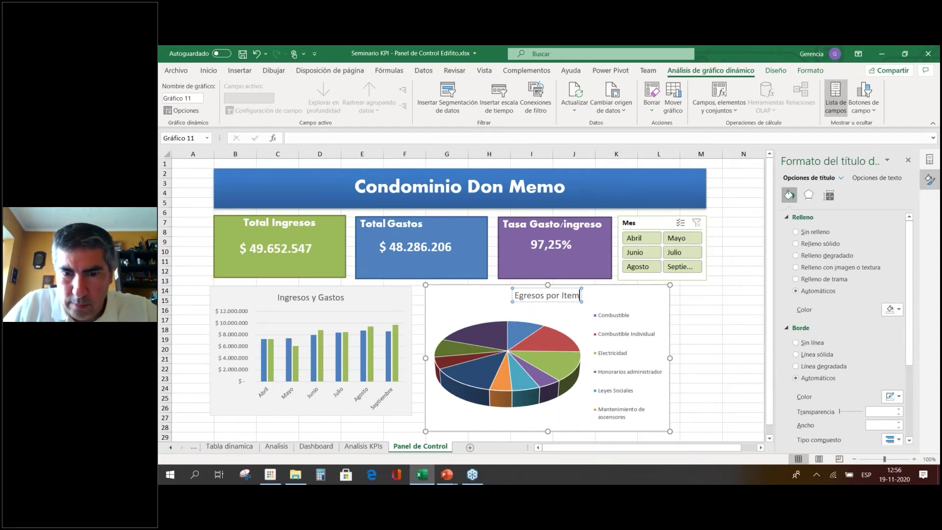
Shrink the Egresos por Item chart to the Ingresos y Gastos chart's height and align it with the Tasa Gasto/ingreso card's outer edge.
{"action": "left_click_drag", "start_coordinate": [543, 434], "coordinate": [544, 416]}
{"action": "left_click_drag", "start_coordinate": [672, 350], "coordinate": [657, 349]}
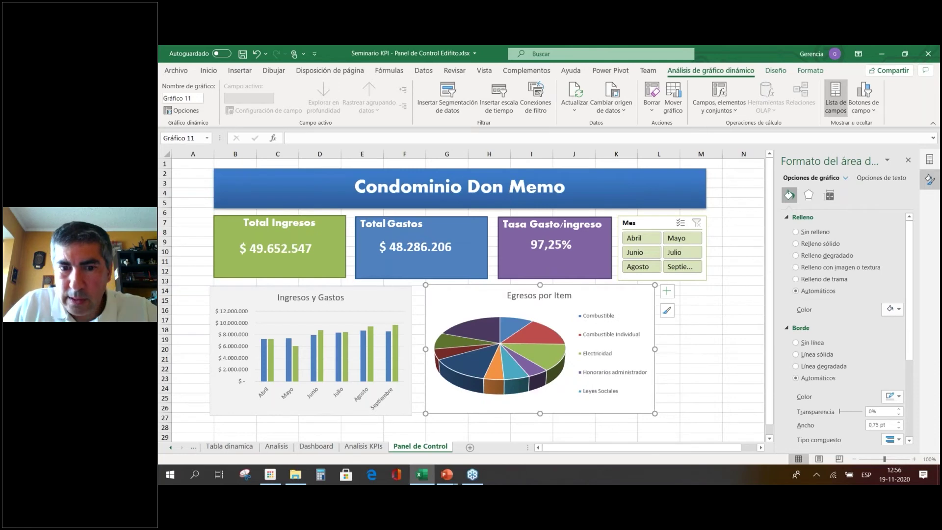
{"action": "left_click_drag", "start_coordinate": [656, 349], "coordinate": [615, 349]}
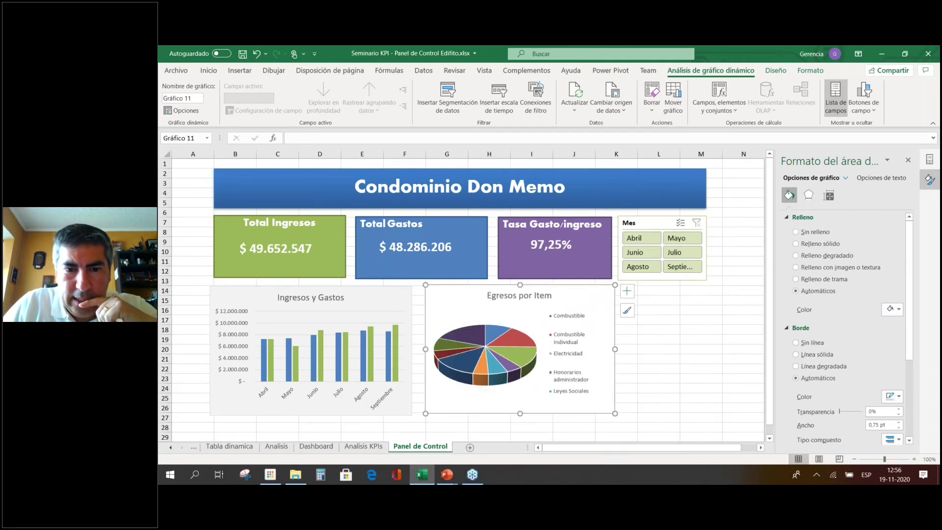
{"action": "left_click_drag", "start_coordinate": [559, 299], "coordinate": [555, 300]}
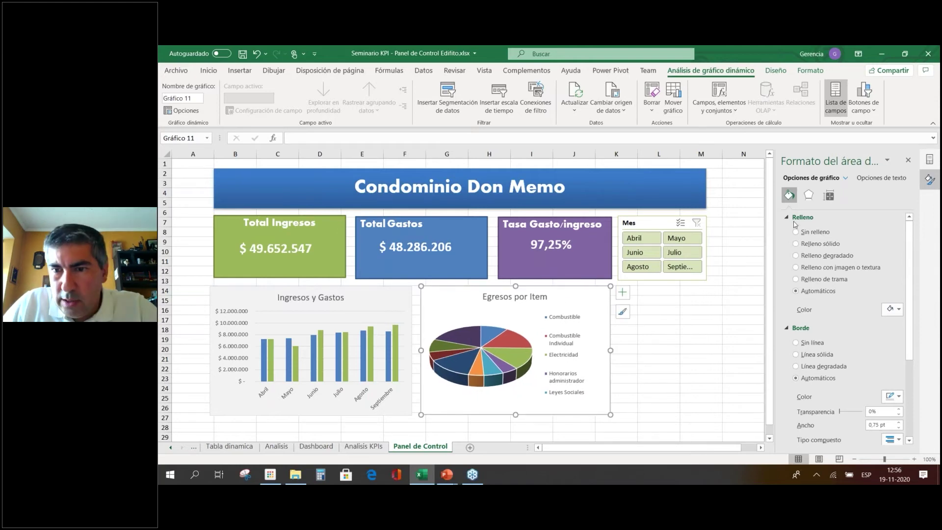
Give the Egresos por Item chart area a solid light grey fill matching the Ingresos y Gastos chart.
{"action": "left_click", "coordinate": [819, 244]}
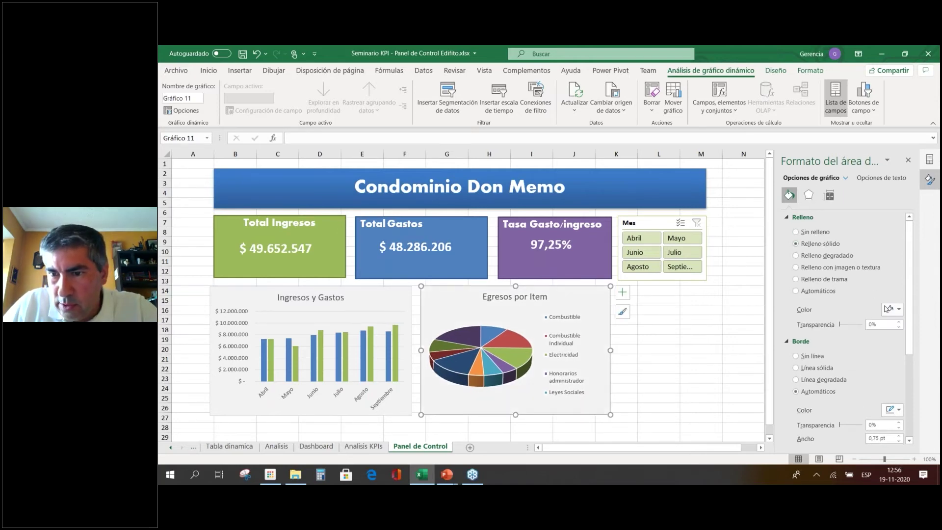
{"action": "left_click", "coordinate": [893, 309]}
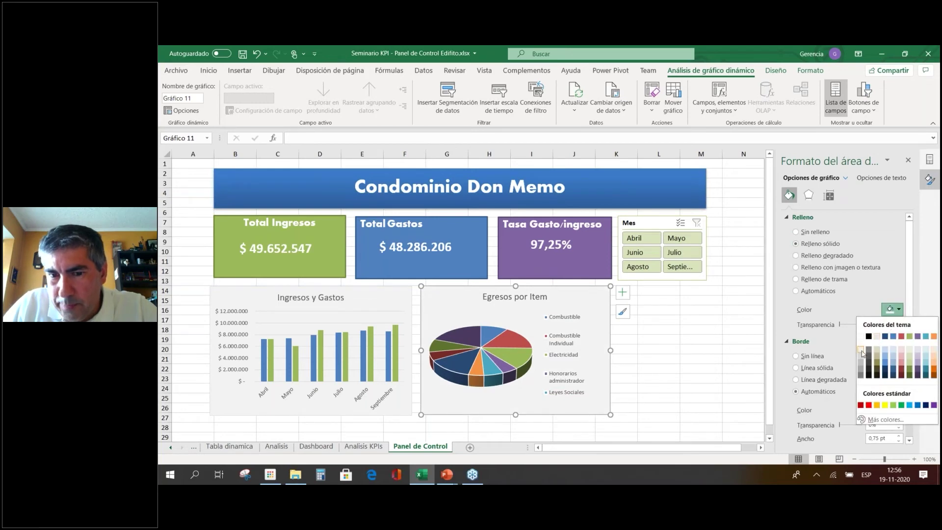
{"action": "left_click", "coordinate": [700, 349]}
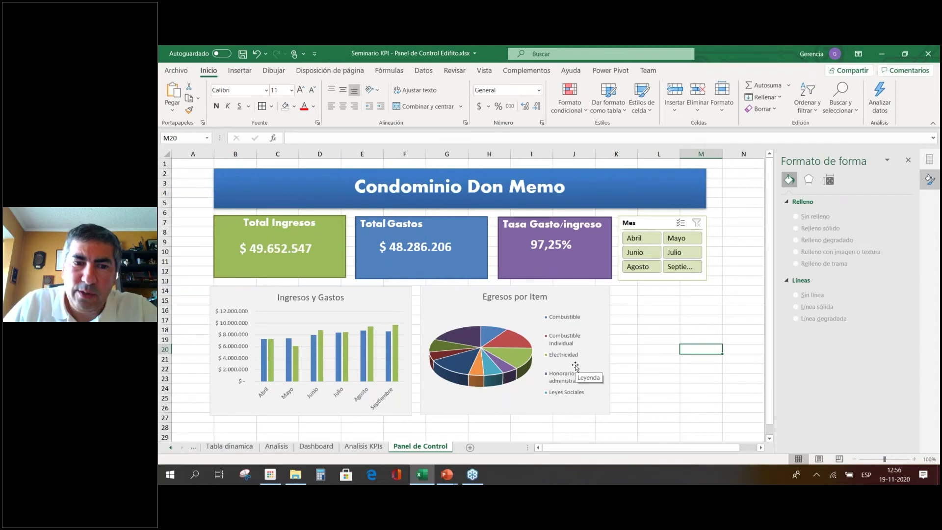
{"action": "left_click", "coordinate": [658, 307]}
{"action": "left_click", "coordinate": [650, 292]}
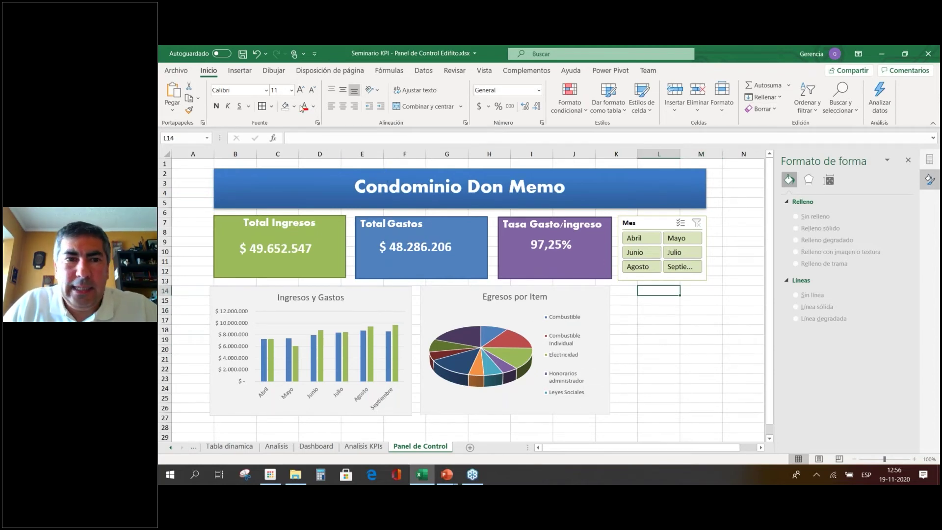
Insert an Ambito slicer for the Egresos por Item chart and place it below the Mes slicer, shortened to 6,54 cm high.
{"action": "left_click", "coordinate": [533, 347]}
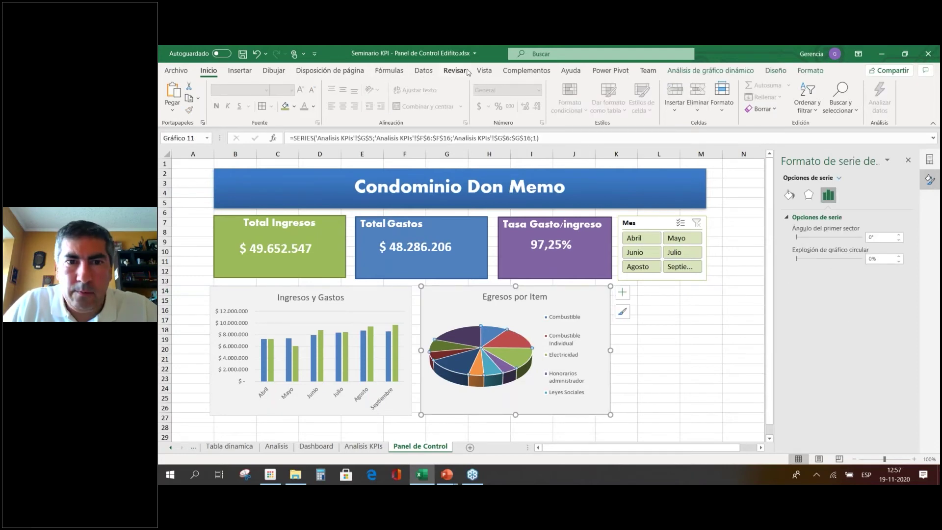
{"action": "left_click", "coordinate": [424, 71]}
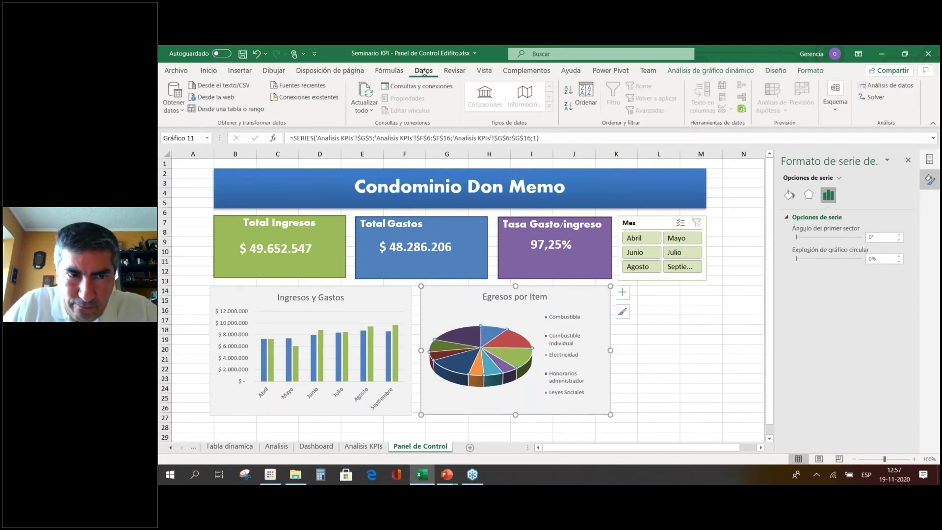
{"action": "left_click", "coordinate": [535, 335]}
{"action": "left_click", "coordinate": [564, 299]}
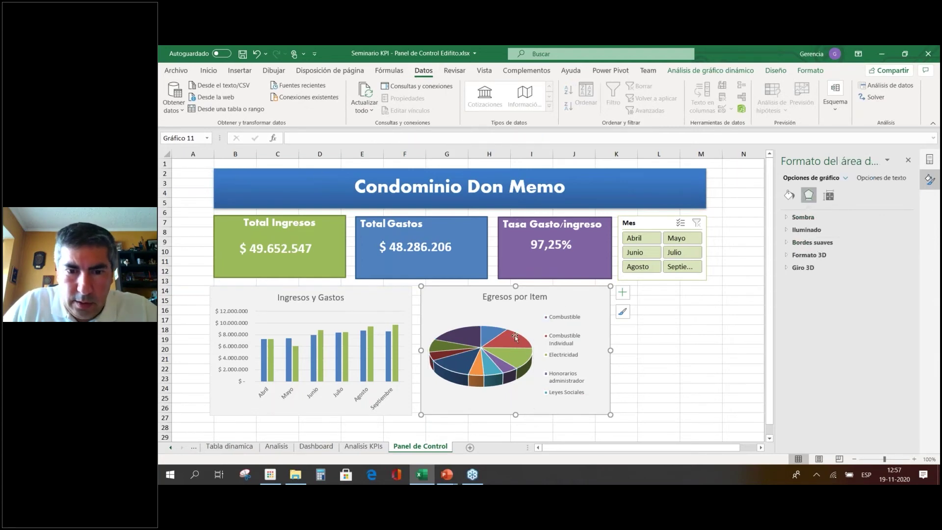
{"action": "left_click", "coordinate": [234, 74]}
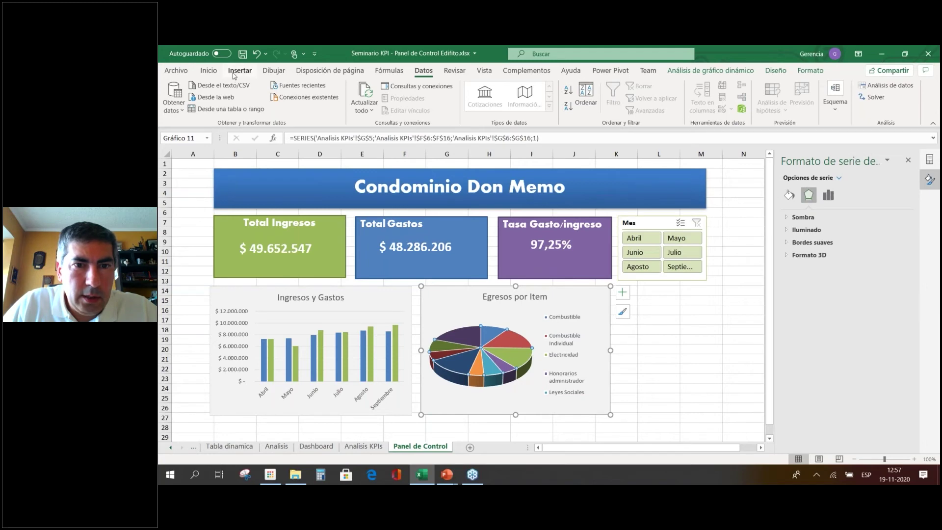
{"action": "left_click", "coordinate": [728, 100]}
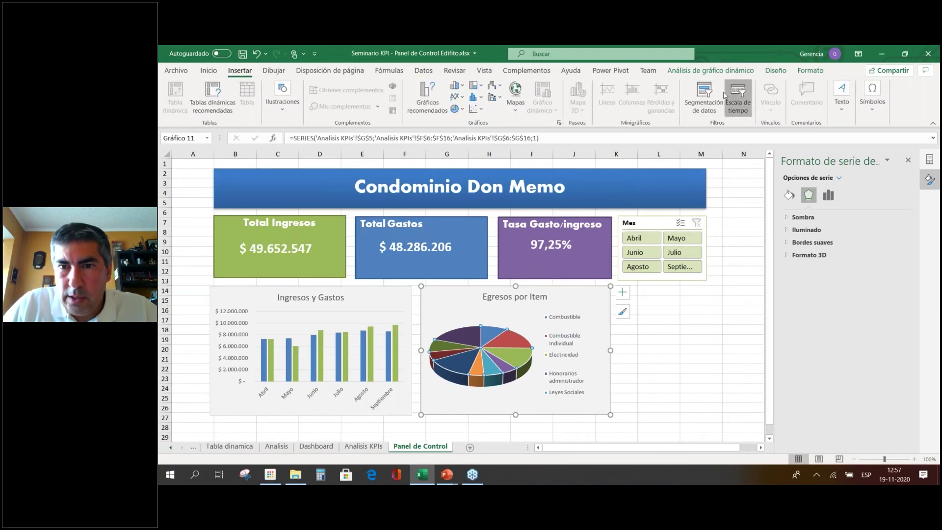
{"action": "key", "text": "Return"}
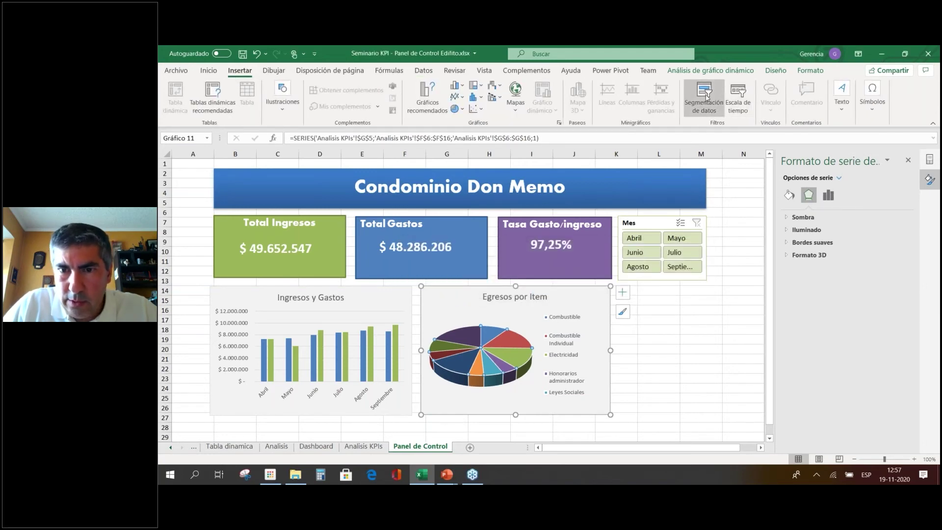
{"action": "left_click", "coordinate": [706, 97]}
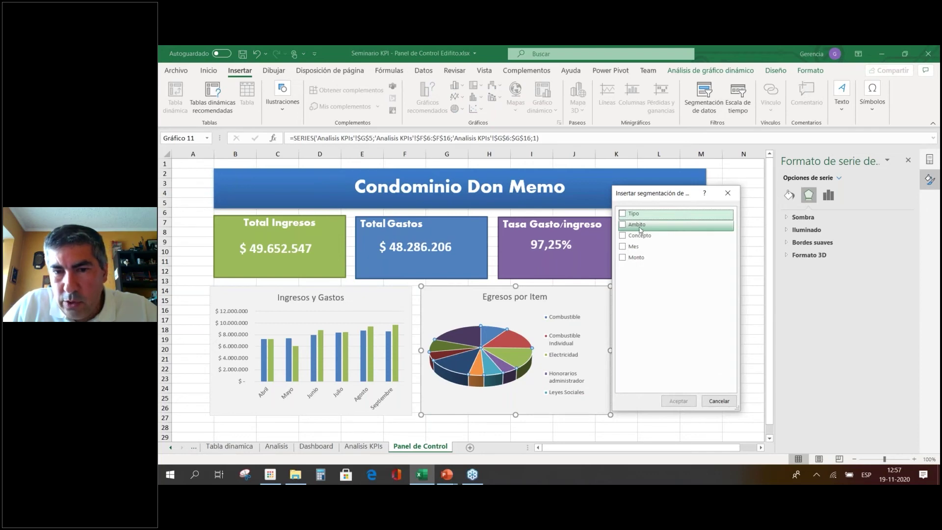
{"action": "left_click", "coordinate": [623, 226]}
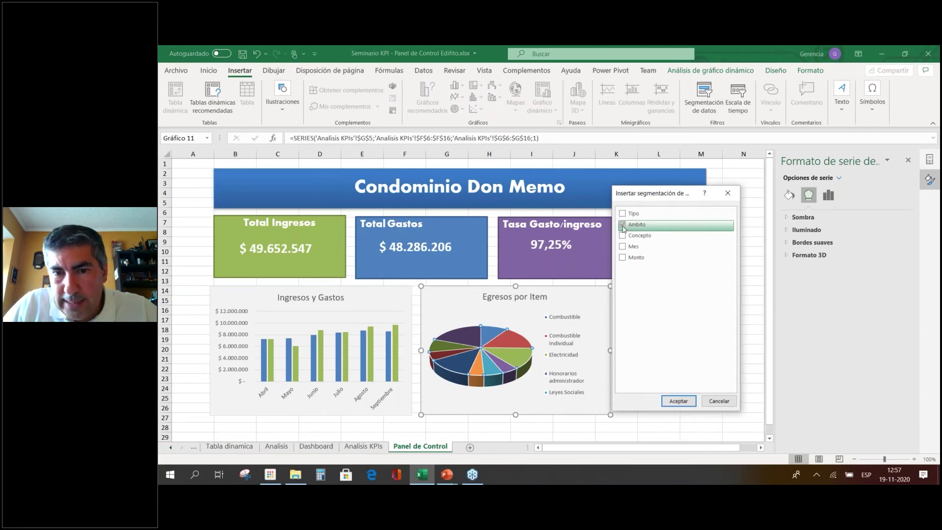
{"action": "left_click", "coordinate": [684, 401]}
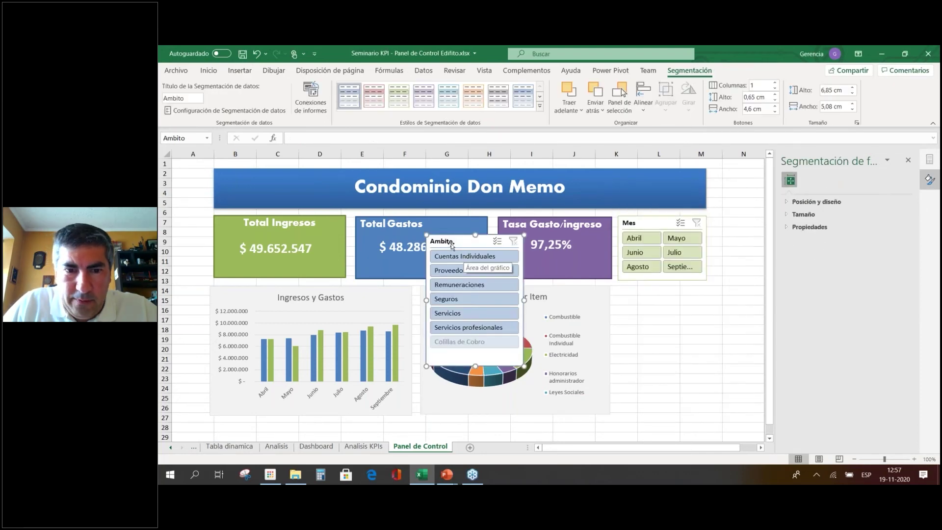
{"action": "left_click_drag", "start_coordinate": [452, 245], "coordinate": [662, 295]}
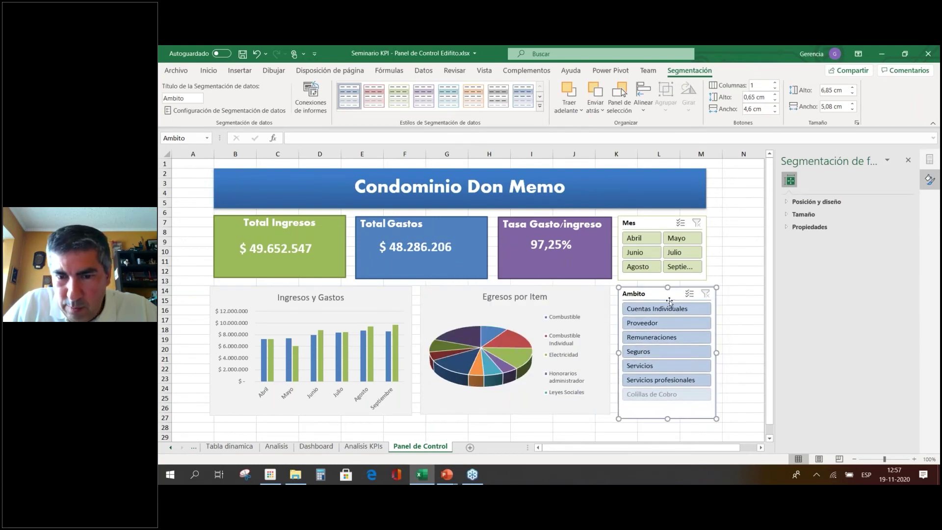
{"action": "left_click_drag", "start_coordinate": [665, 419], "coordinate": [666, 413]}
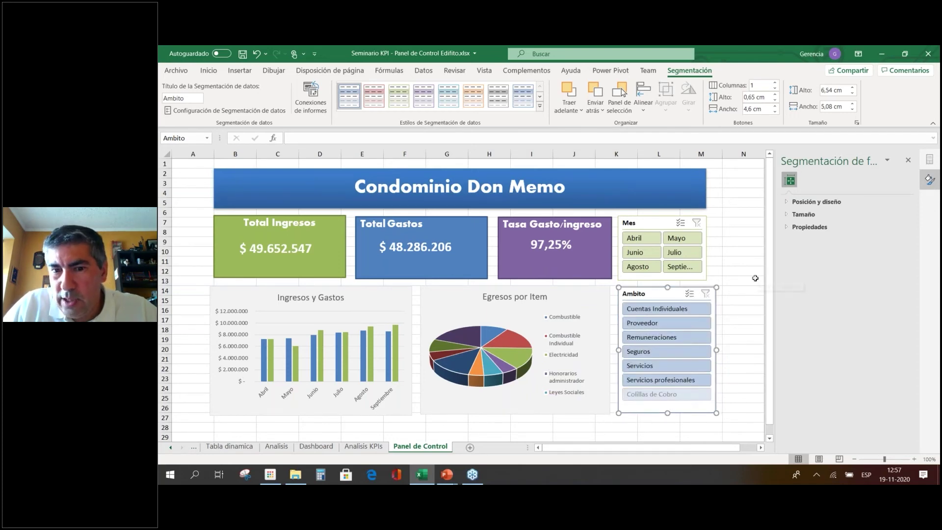
Narrow the Ambito slicer to 4,68 cm so its edge lines up with the Mes slicer above.
{"action": "left_click_drag", "start_coordinate": [718, 349], "coordinate": [708, 347]}
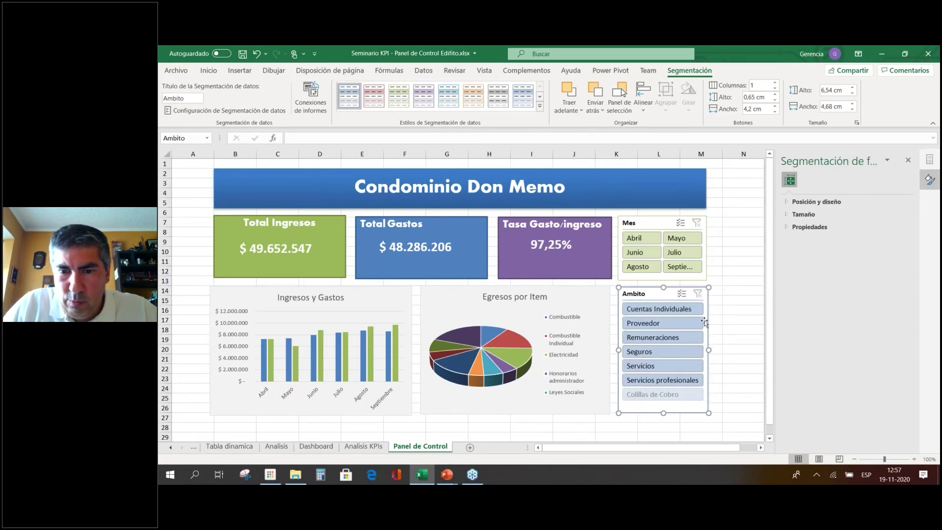
Filter the dashboard by Proveedor, Cuentas Individuales, Remuneraciones and Seguros, adding the month Abril along the way, and clear both slicers.
{"action": "left_click", "coordinate": [647, 325]}
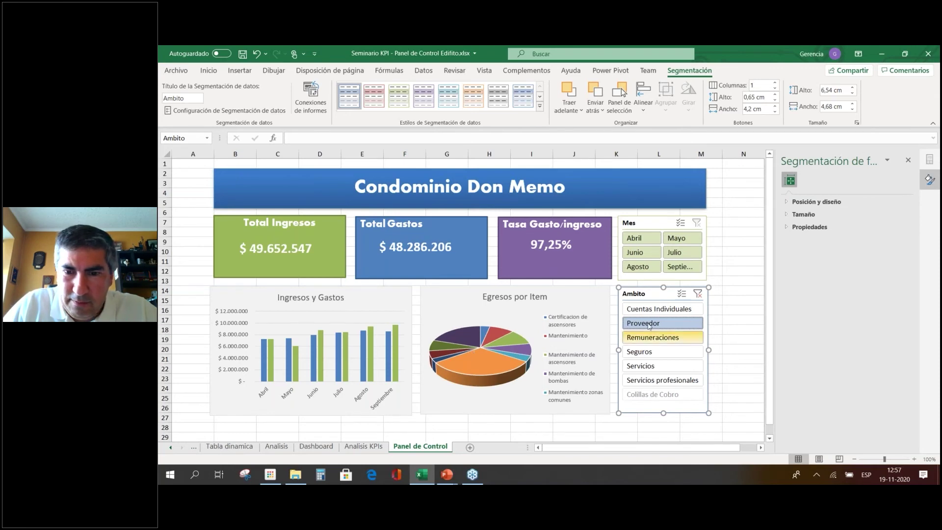
{"action": "left_click", "coordinate": [663, 309]}
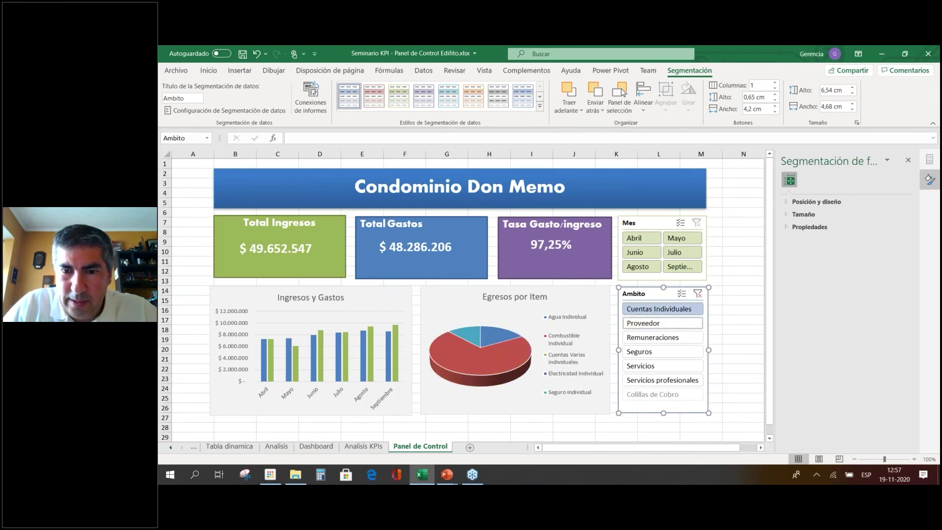
{"action": "left_click", "coordinate": [668, 336]}
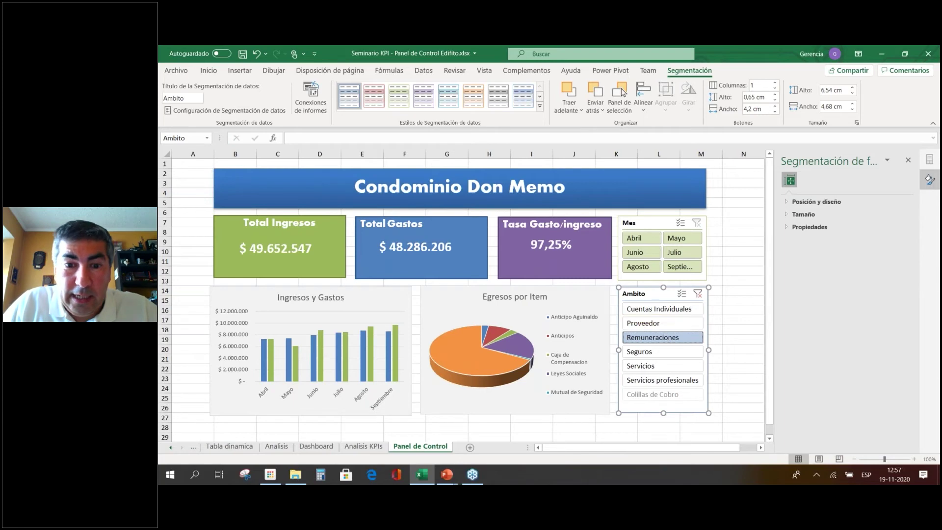
{"action": "left_click", "coordinate": [654, 240]}
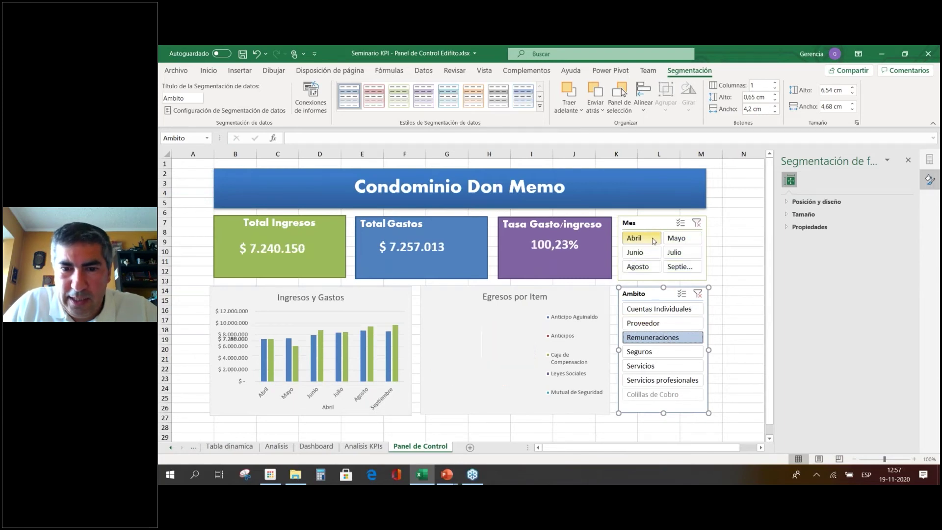
{"action": "left_click", "coordinate": [678, 357]}
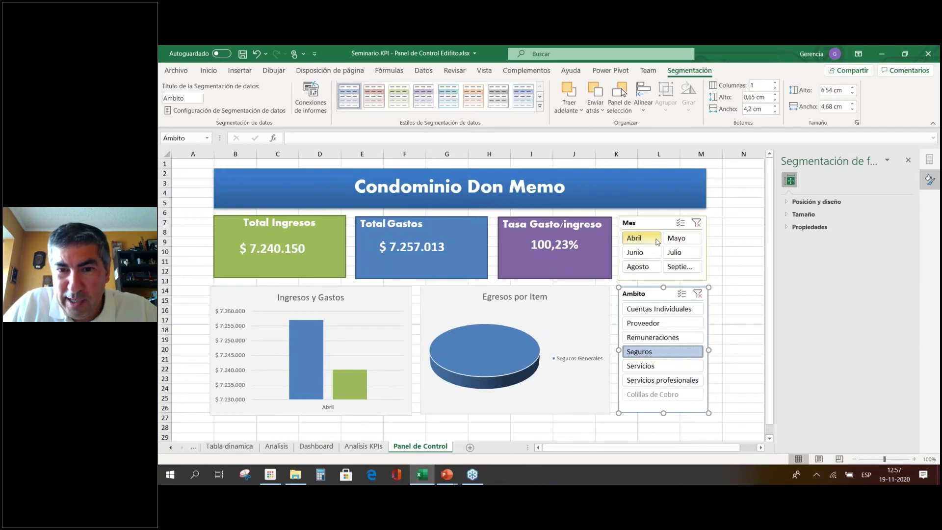
{"action": "left_click", "coordinate": [658, 296]}
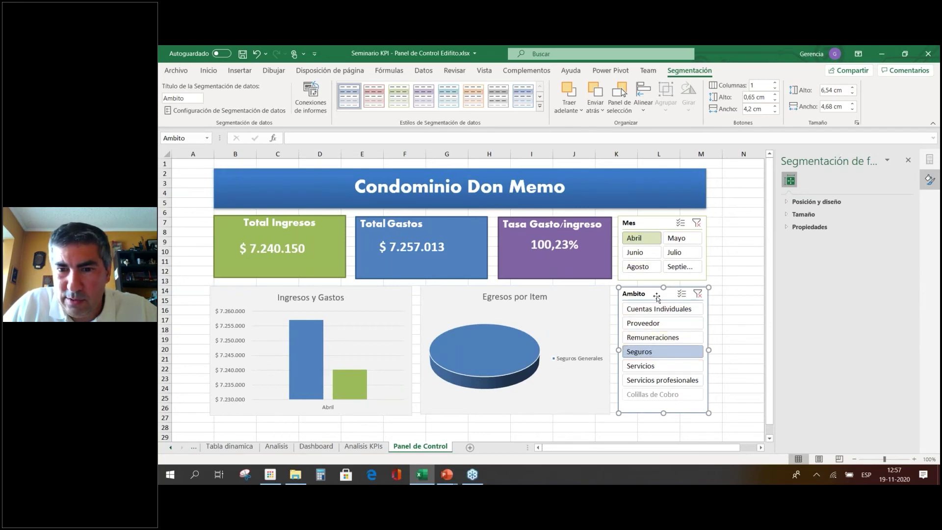
{"action": "left_click", "coordinate": [697, 294]}
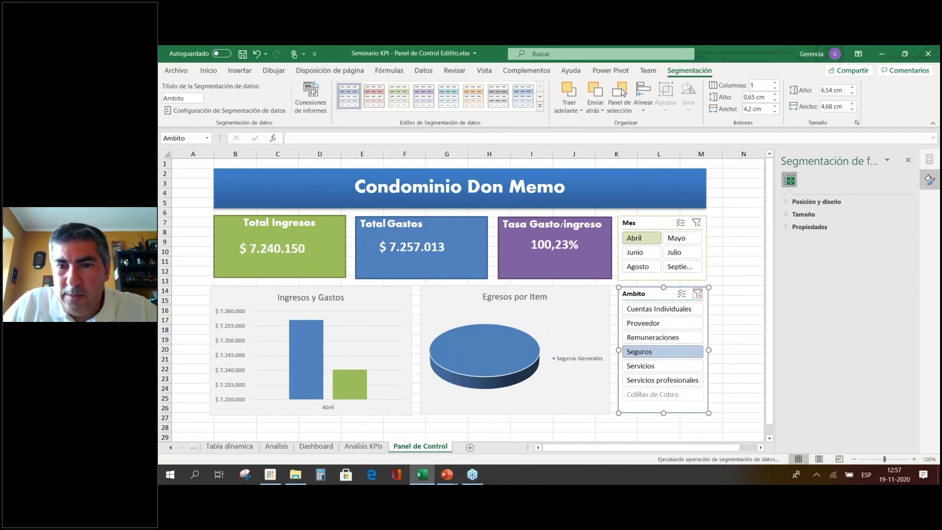
{"action": "left_click", "coordinate": [696, 223]}
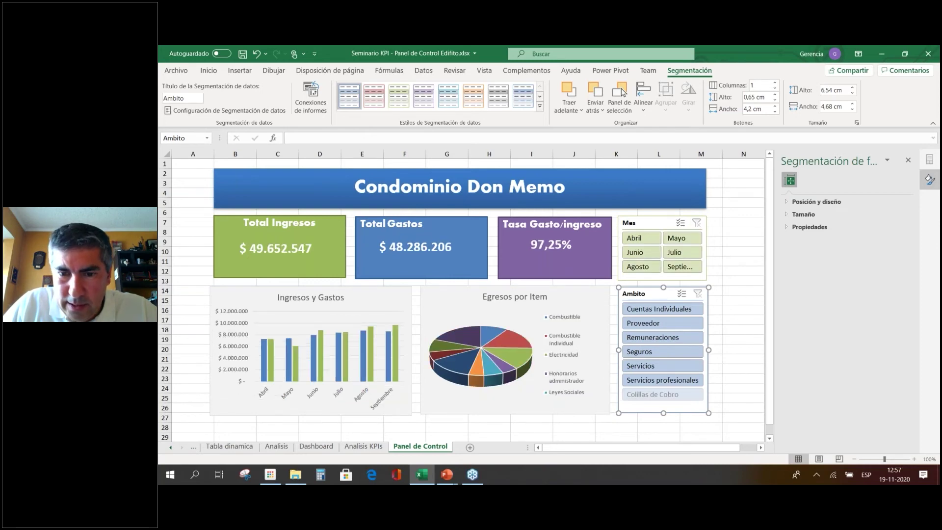
Apply the light green slicer style to the Ambito slicer to match the Mes slicer.
{"action": "left_click", "coordinate": [399, 96]}
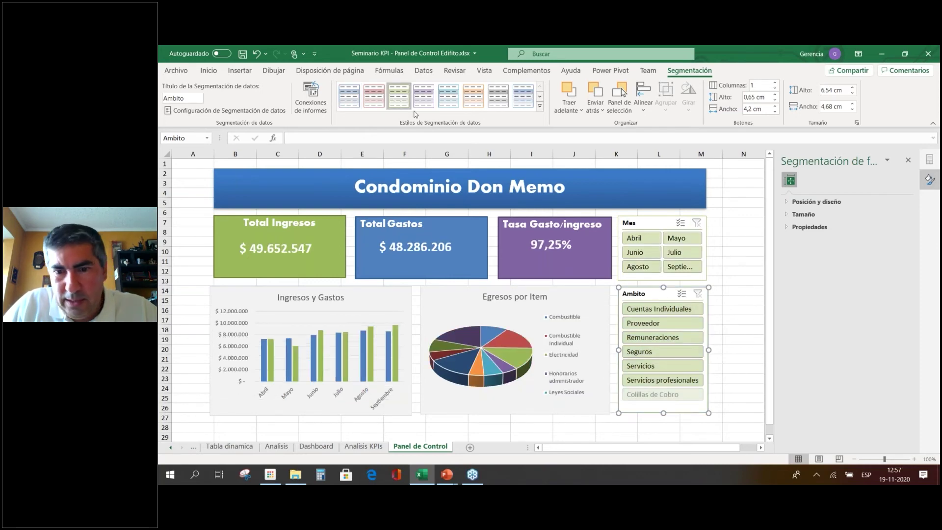
{"action": "left_click", "coordinate": [748, 291]}
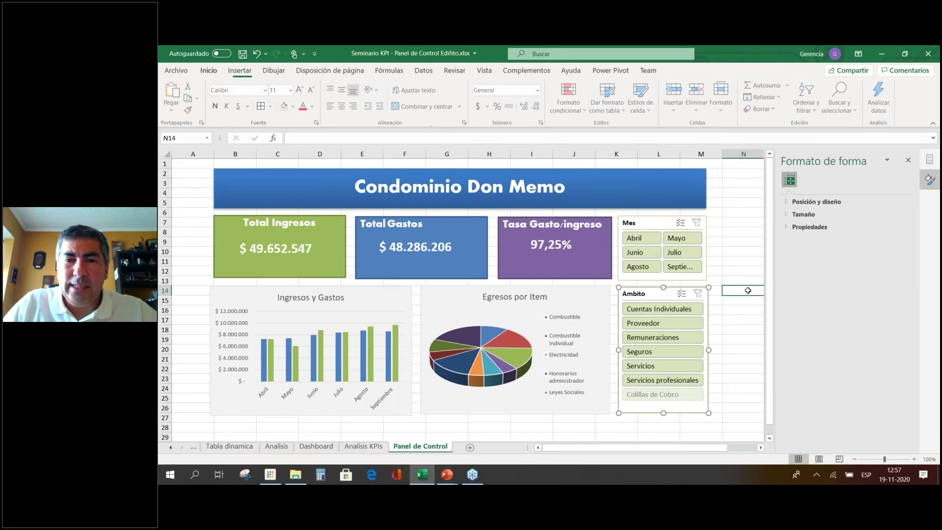
Connect the Ambito slicer to TablaDinámica15 and TablaDinámica16 on the Analisis KPIs sheet.
{"action": "left_click", "coordinate": [653, 294]}
{"action": "left_click", "coordinate": [310, 100]}
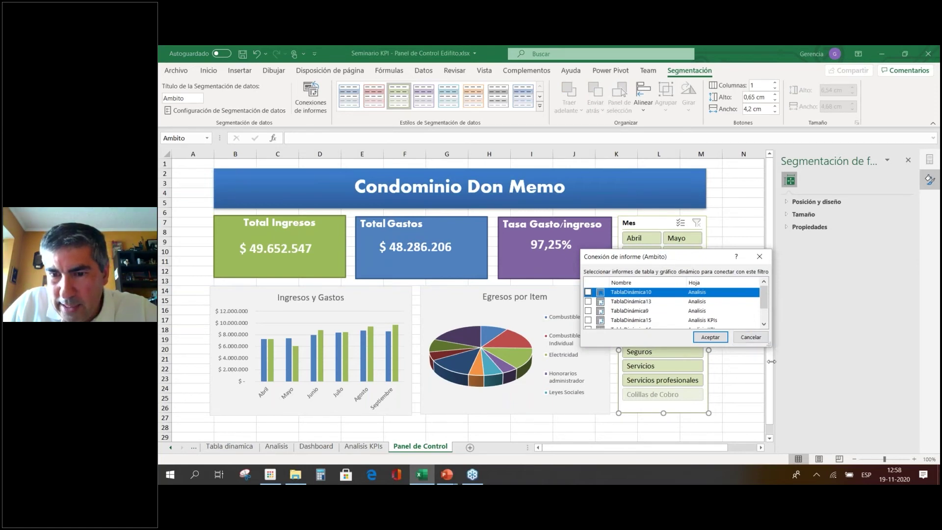
{"action": "left_click_drag", "start_coordinate": [769, 347], "coordinate": [775, 397]}
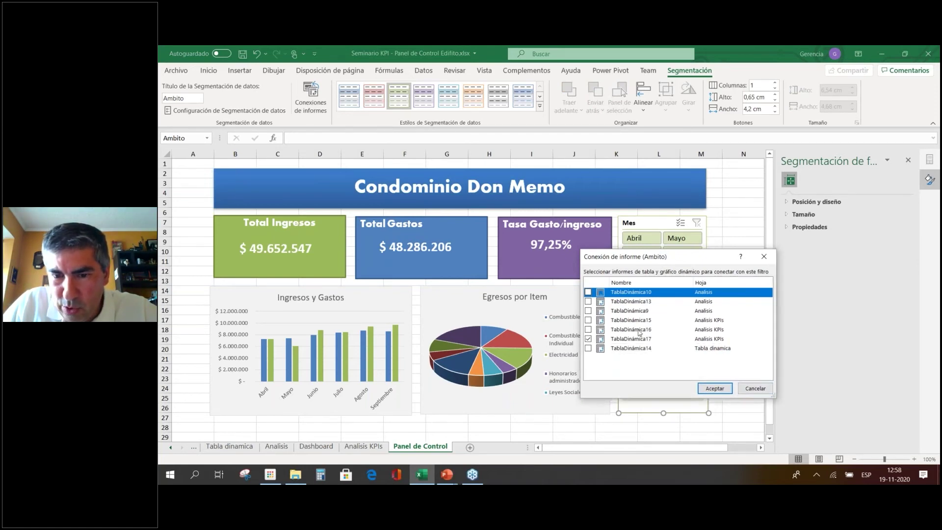
{"action": "left_click", "coordinate": [588, 320]}
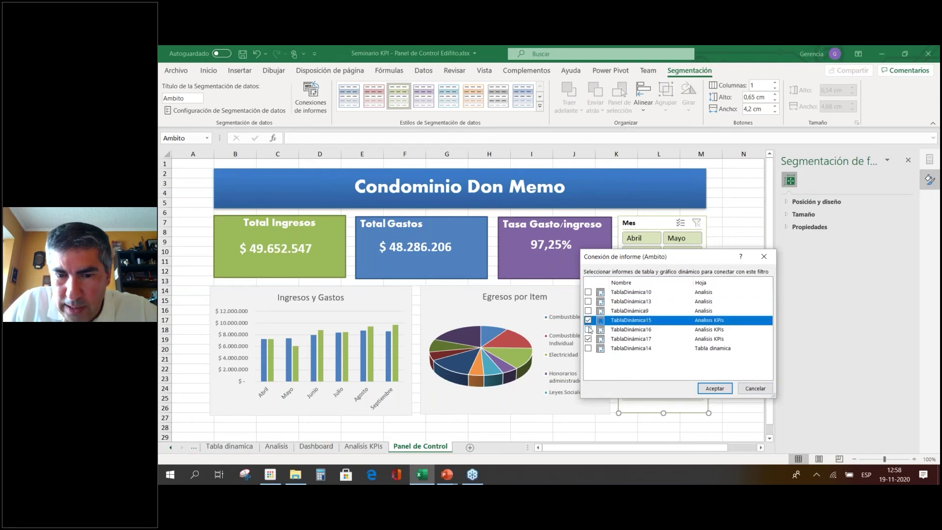
{"action": "left_click", "coordinate": [588, 330]}
{"action": "left_click", "coordinate": [715, 388]}
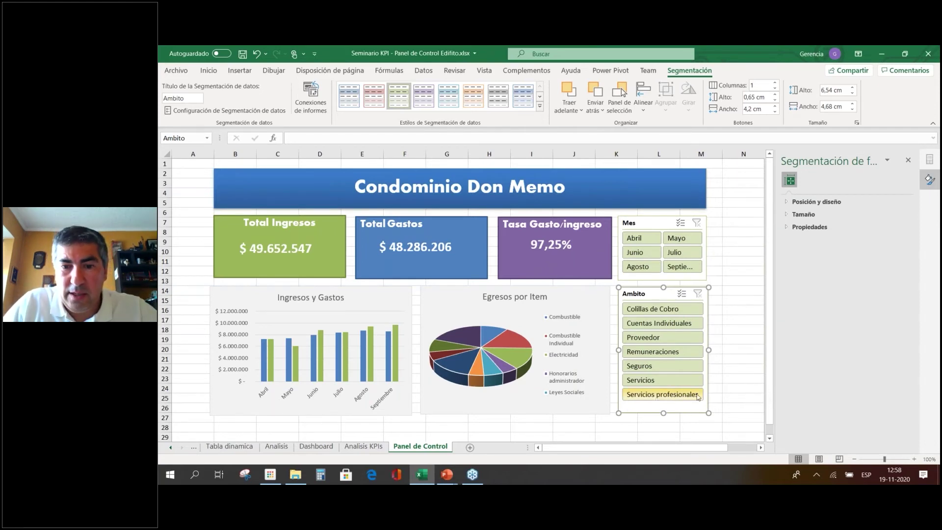
Test the Ambito slicer with Remuneraciones and disconnect it from TablaDinámica15.
{"action": "left_click", "coordinate": [678, 352]}
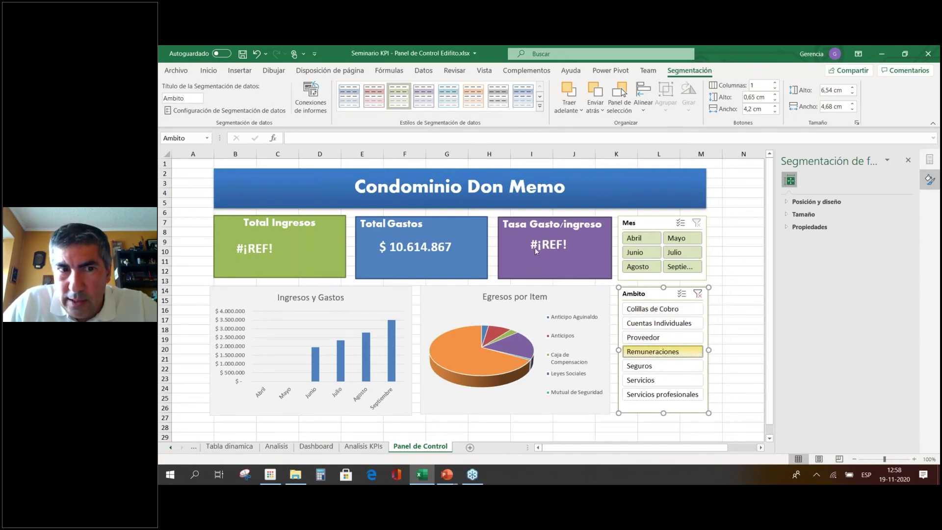
{"action": "left_click", "coordinate": [311, 97]}
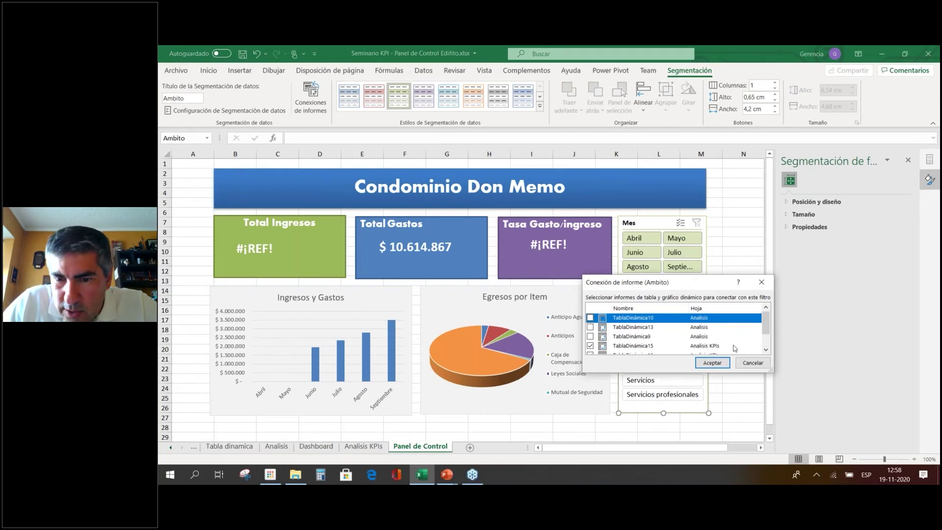
{"action": "left_click", "coordinate": [591, 346]}
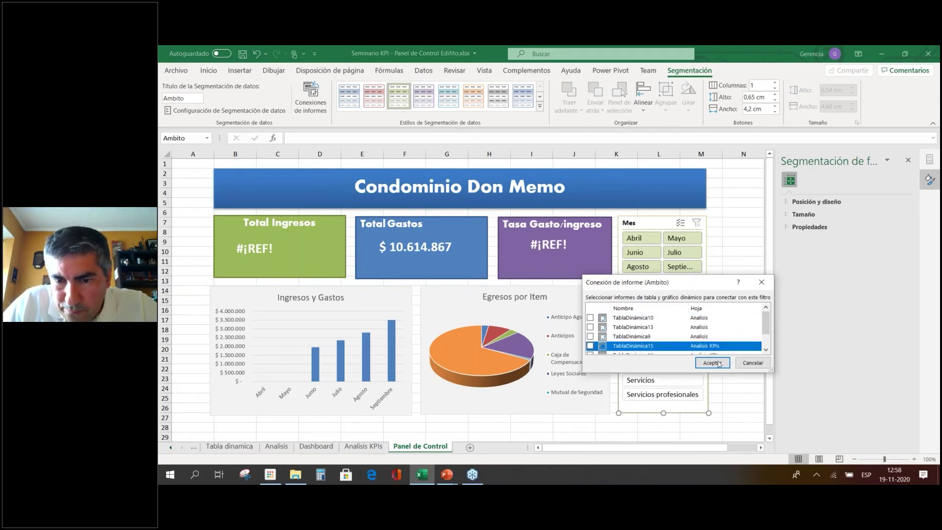
{"action": "left_click", "coordinate": [712, 363]}
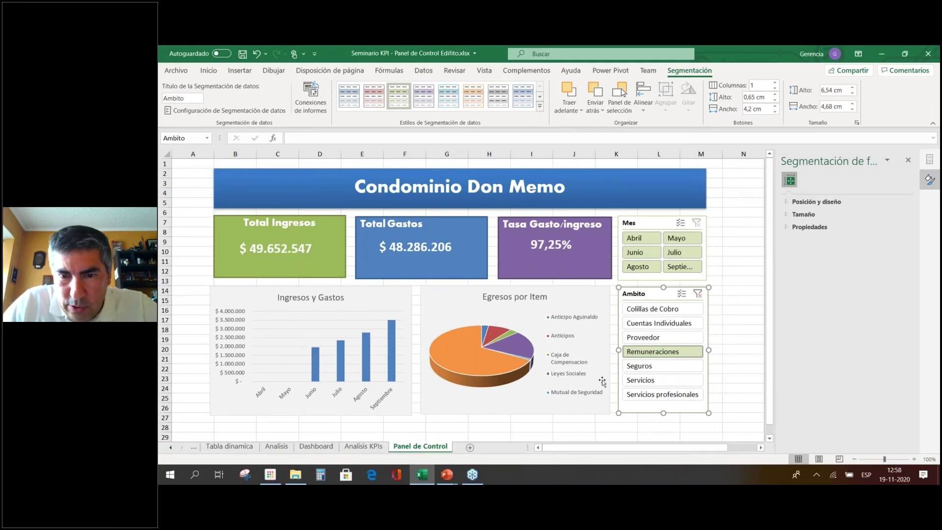
Check the charts with Ambito set to Proveedor and Servicios profesionales and Mes set to Mayo, and clear both slicers.
{"action": "left_click", "coordinate": [645, 358]}
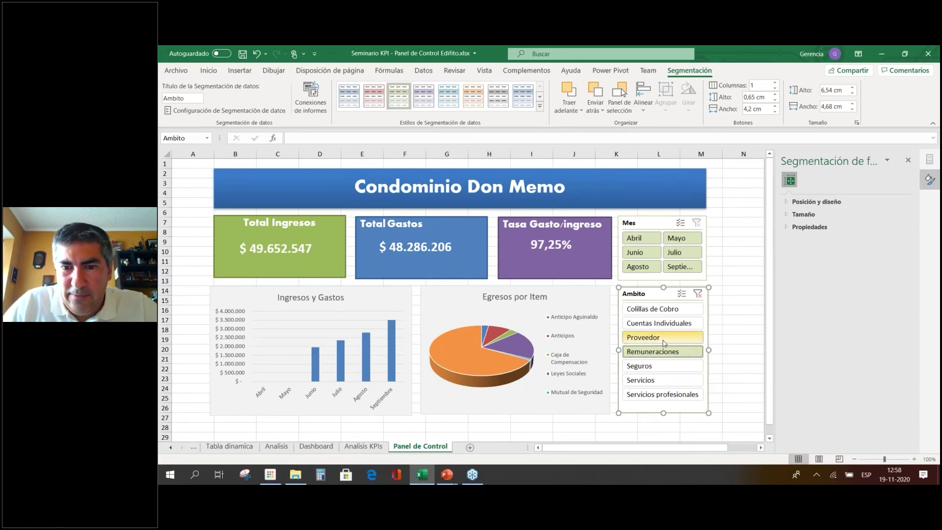
{"action": "left_click", "coordinate": [665, 343]}
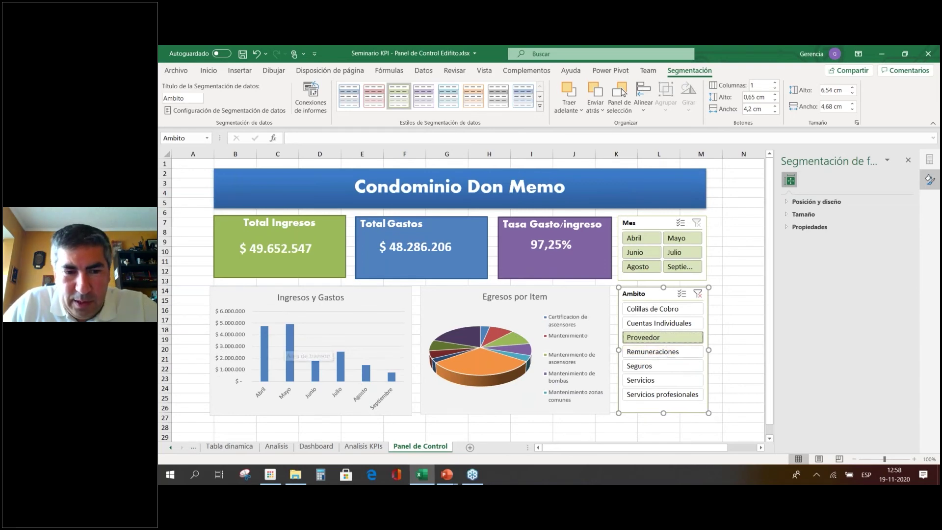
{"action": "left_click", "coordinate": [658, 386]}
{"action": "left_click", "coordinate": [659, 392]}
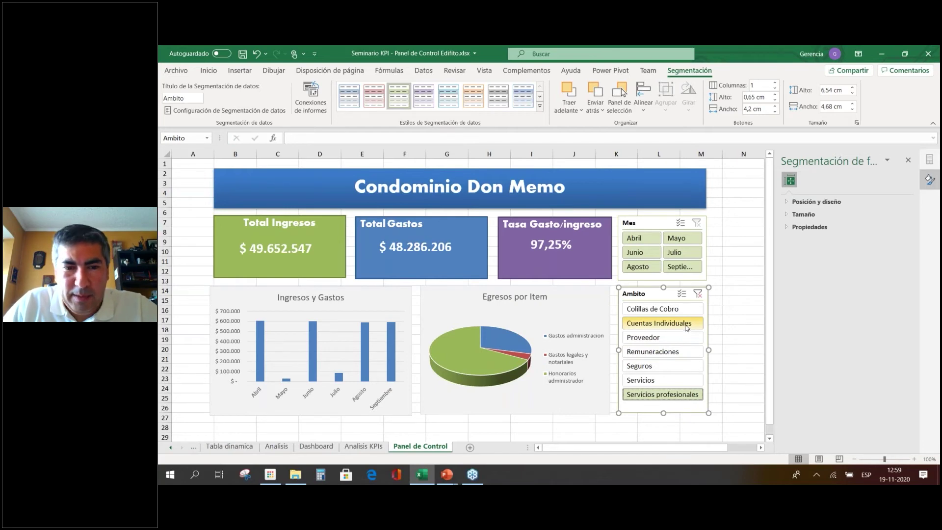
{"action": "left_click", "coordinate": [689, 241]}
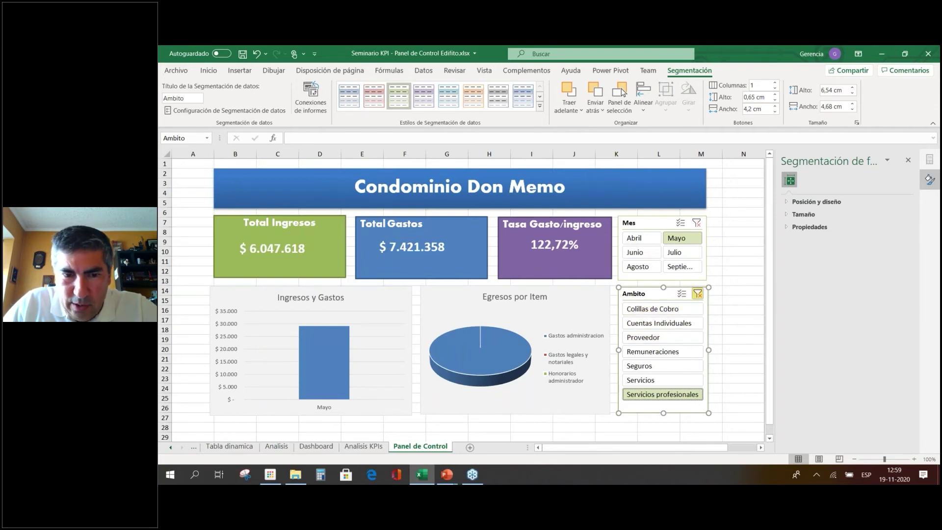
{"action": "left_click", "coordinate": [697, 294]}
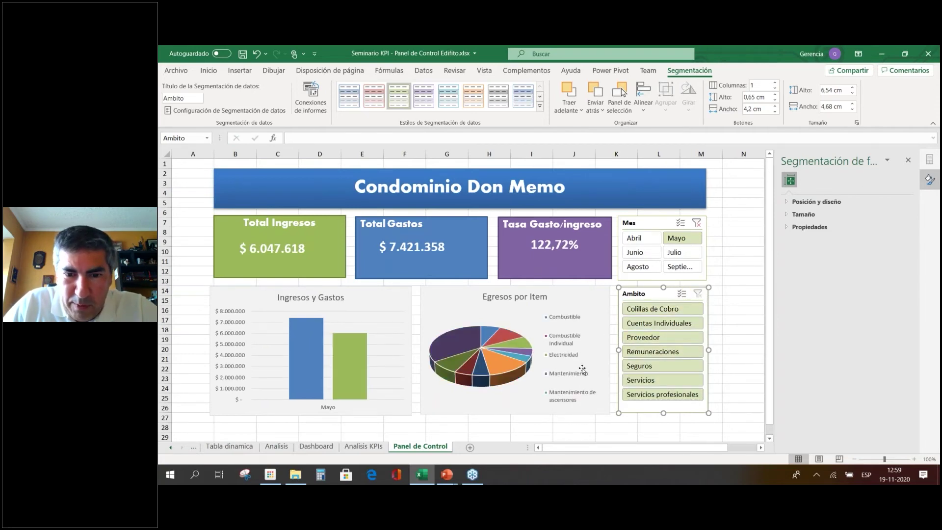
{"action": "left_click", "coordinate": [454, 348]}
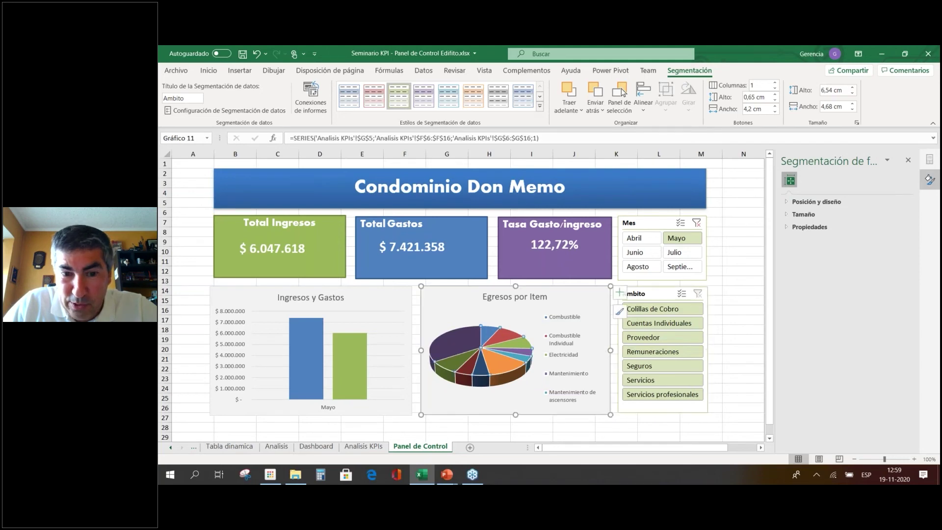
{"action": "left_click", "coordinate": [509, 353]}
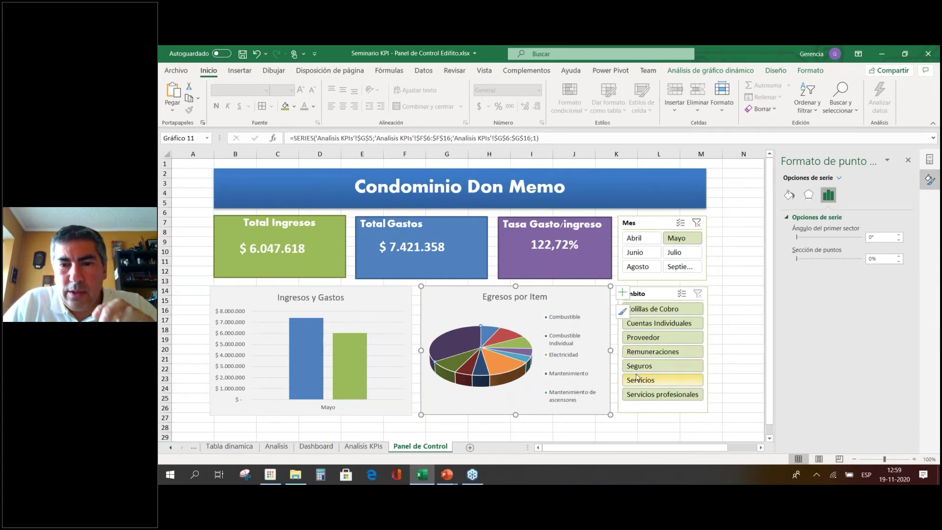
{"action": "left_click", "coordinate": [697, 224]}
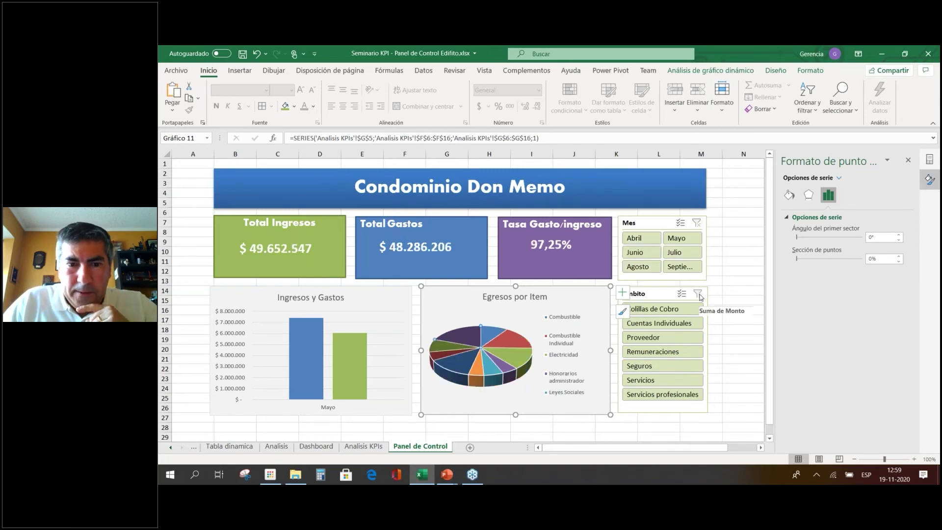
Deselect the pie chart and close the formatting pane.
{"action": "left_click", "coordinate": [404, 417]}
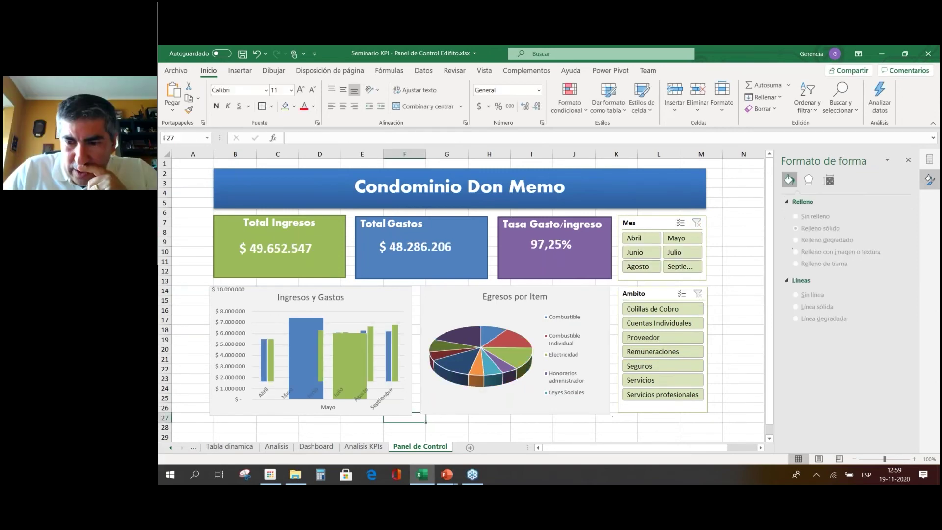
{"action": "mouse_move", "coordinate": [482, 367]}
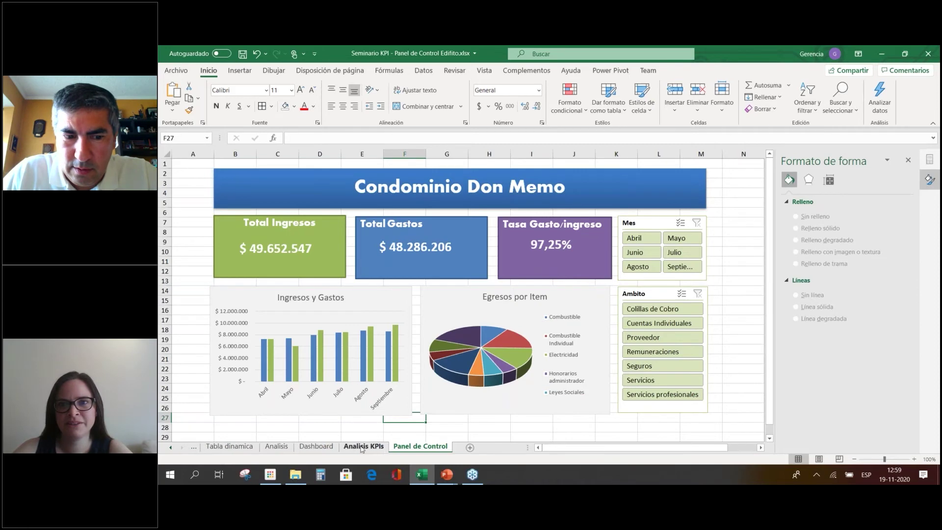
{"action": "left_click", "coordinate": [908, 161]}
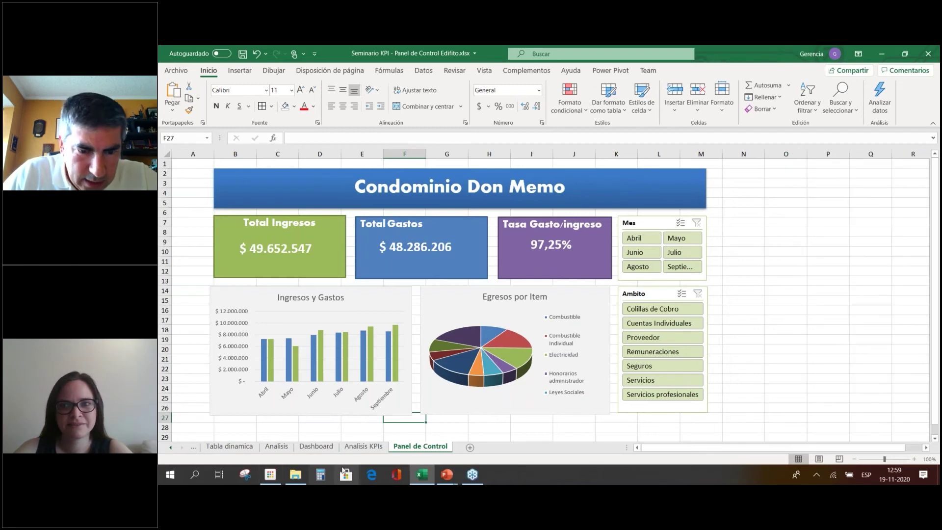
Hide the Analisis KPIs, Dashboard, Analisis and Tabla dinamica sheets.
{"action": "left_click", "coordinate": [372, 447]}
{"action": "left_click", "coordinate": [316, 447], "text": "ctrl"}
{"action": "left_click", "coordinate": [277, 447], "text": "ctrl"}
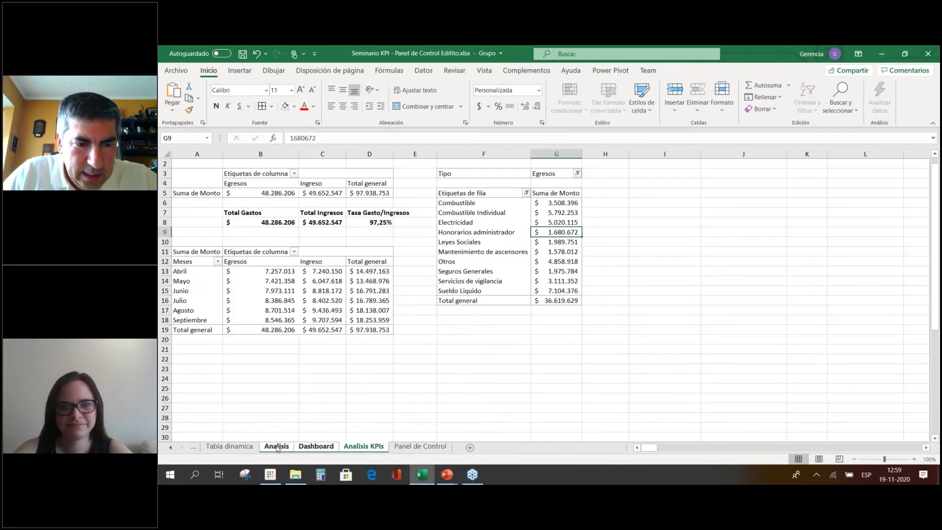
{"action": "right_click", "coordinate": [277, 447]}
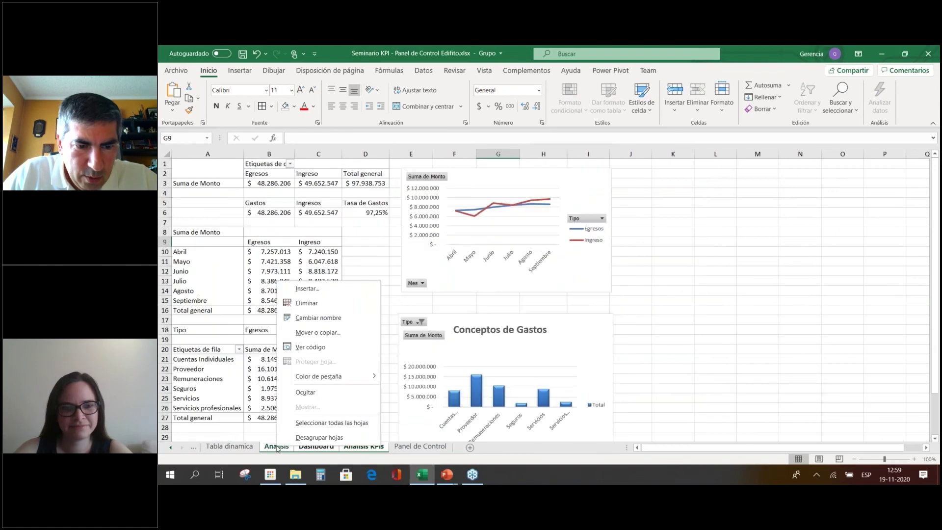
{"action": "left_click", "coordinate": [323, 393]}
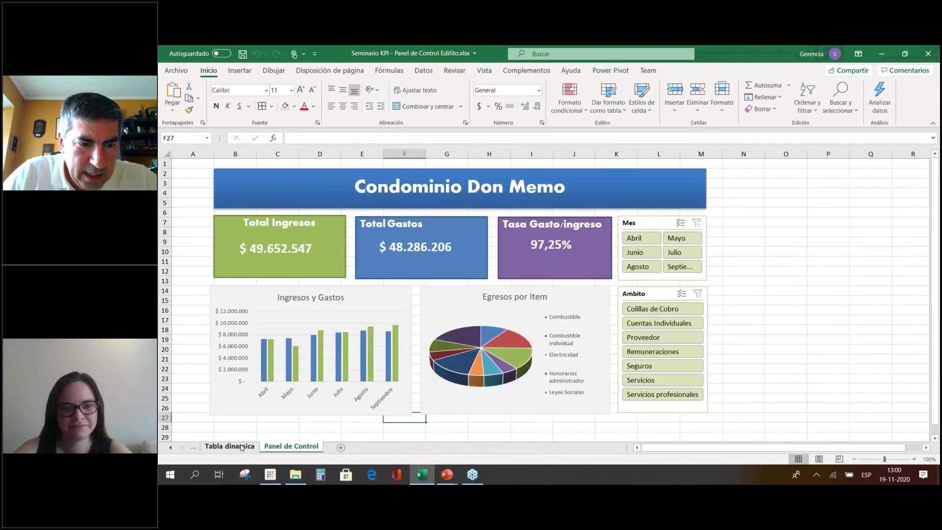
{"action": "right_click", "coordinate": [241, 446]}
{"action": "left_click", "coordinate": [265, 405]}
Hide the Inicio, Datos and Datos Nomalizados sheets together, leaving Panel de Control.
{"action": "left_click", "coordinate": [170, 448]}
{"action": "left_click", "coordinate": [213, 446]}
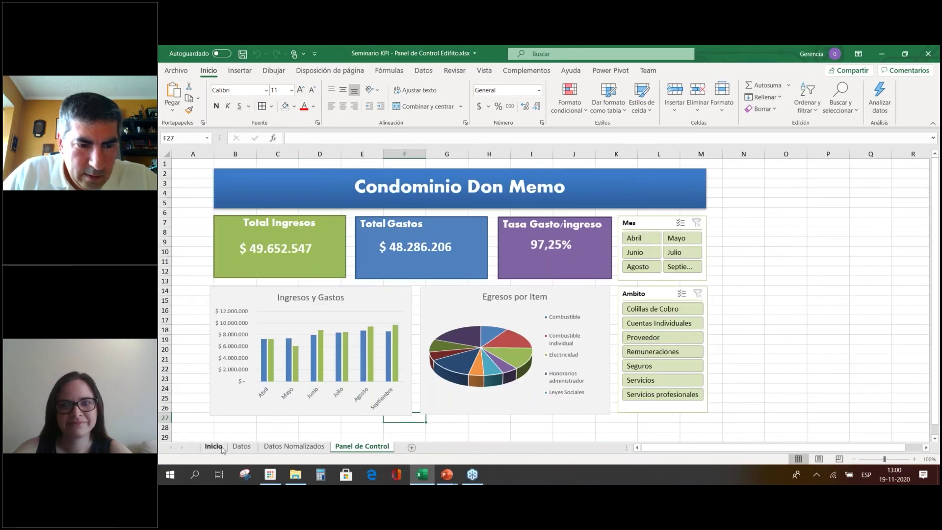
{"action": "left_click", "coordinate": [284, 447], "text": "ctrl"}
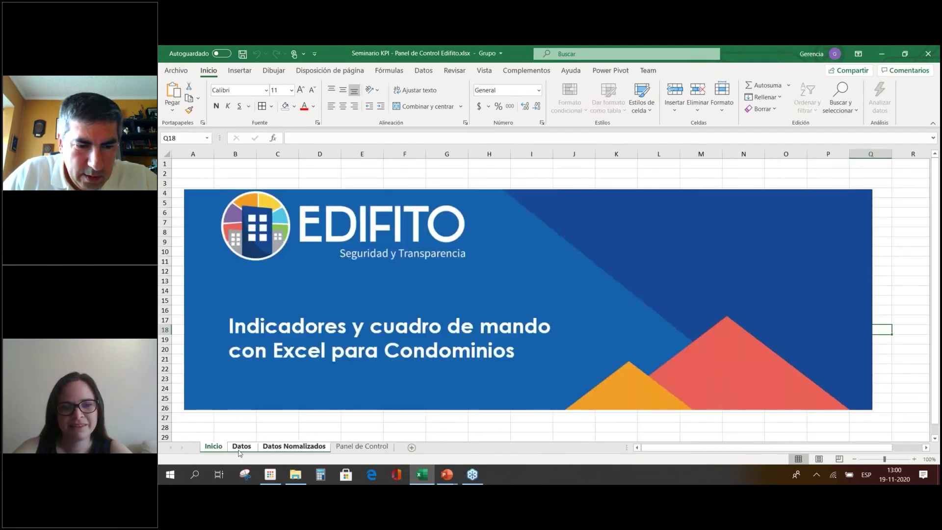
{"action": "left_click", "coordinate": [287, 448]}
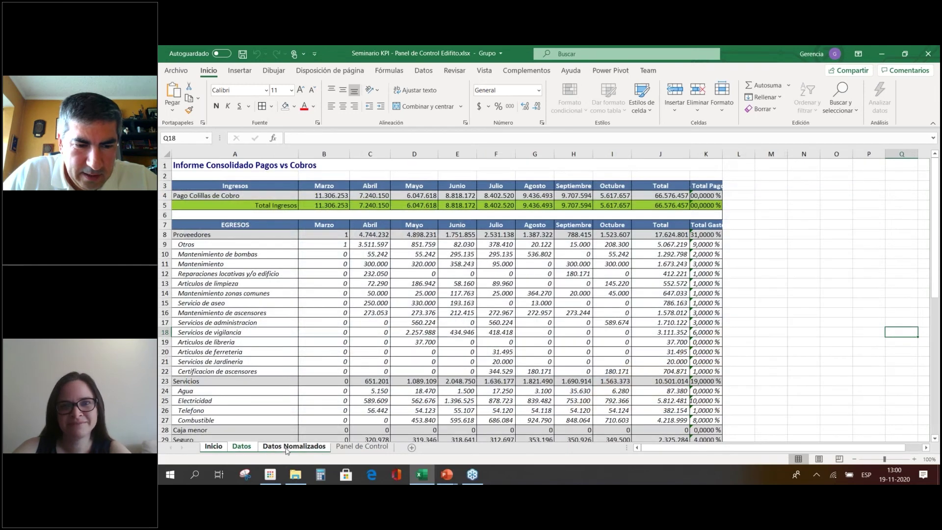
{"action": "right_click", "coordinate": [287, 449]}
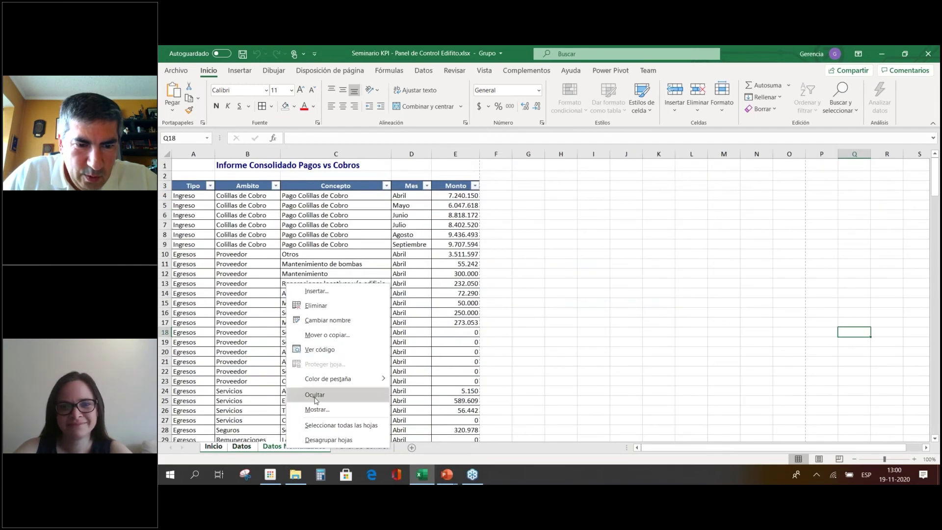
{"action": "left_click", "coordinate": [315, 396]}
Review the list of hidden sheets and close it without unhiding any.
{"action": "right_click", "coordinate": [248, 447]}
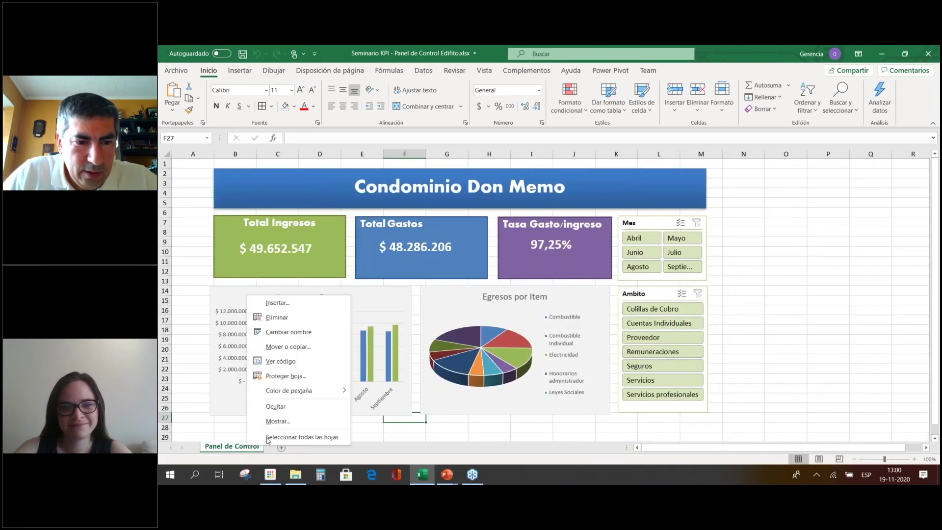
{"action": "left_click", "coordinate": [275, 421]}
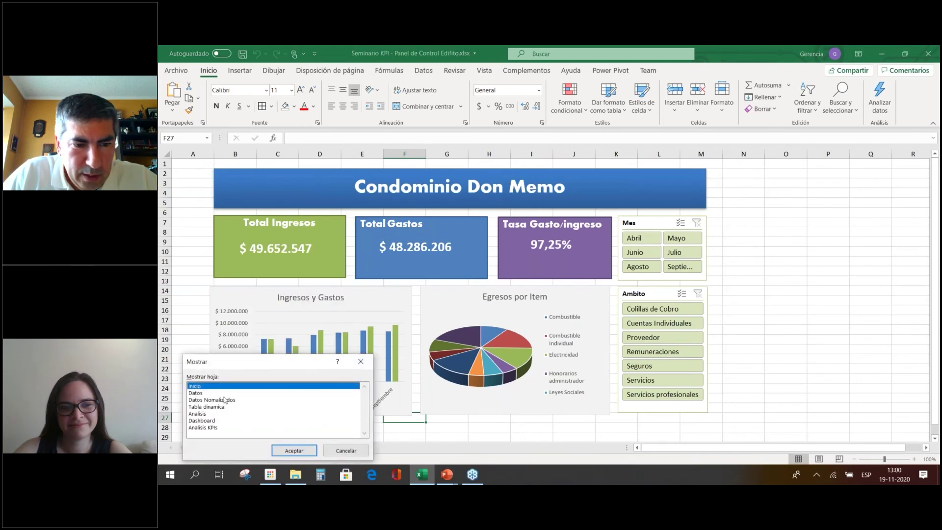
{"action": "mouse_move", "coordinate": [270, 475]}
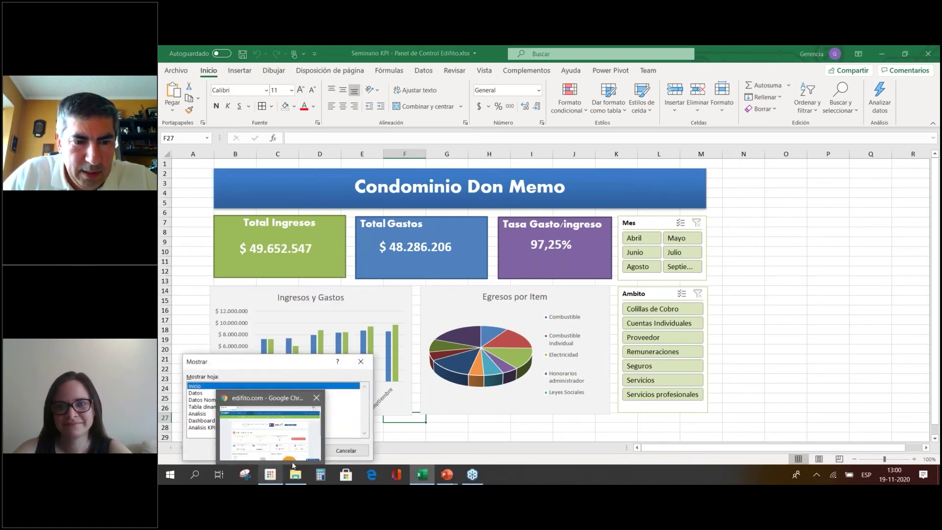
{"action": "left_click", "coordinate": [351, 450]}
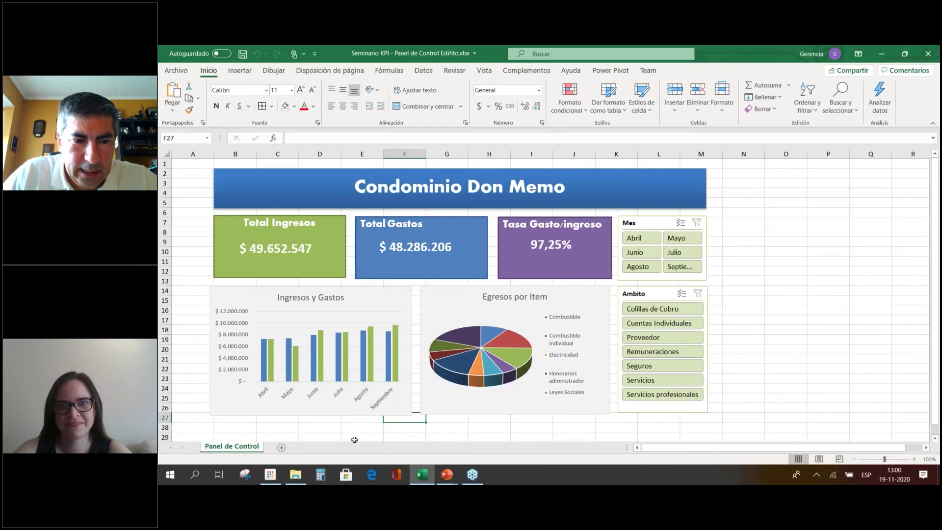
Unhide the Analisis KPIs sheet and return to Panel de Control.
{"action": "right_click", "coordinate": [236, 451]}
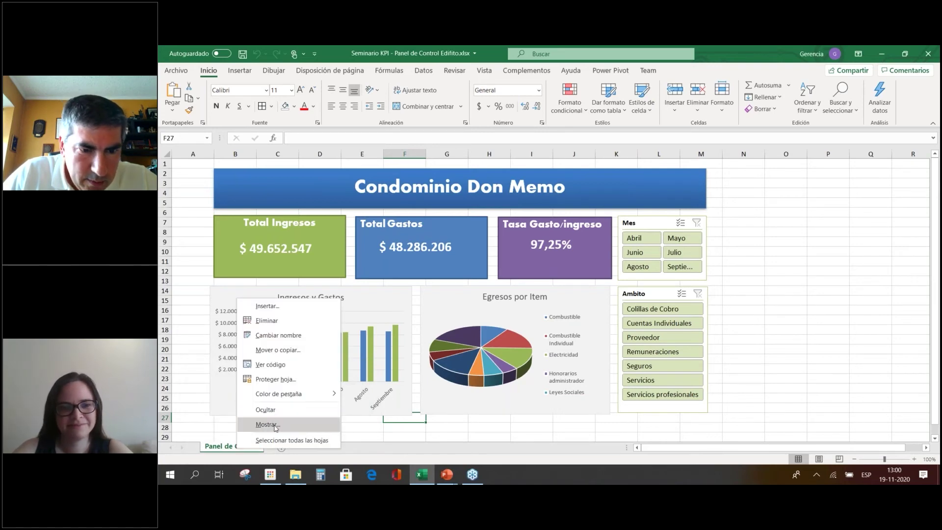
{"action": "left_click", "coordinate": [267, 425]}
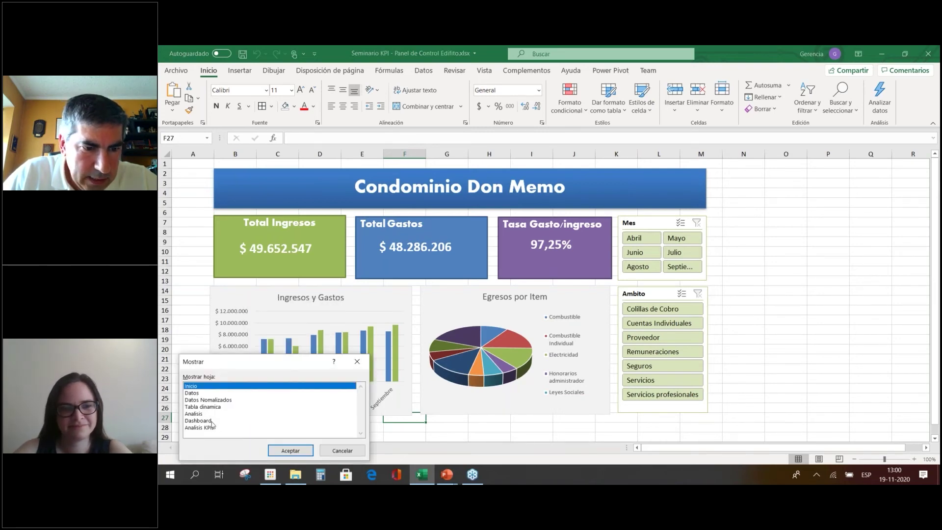
{"action": "left_click", "coordinate": [215, 428]}
{"action": "left_click", "coordinate": [291, 450]}
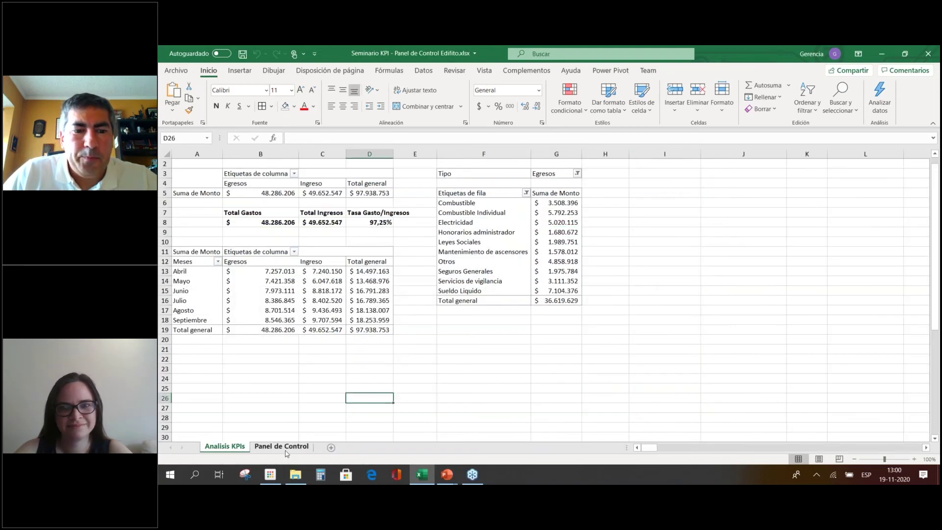
{"action": "left_click", "coordinate": [283, 448]}
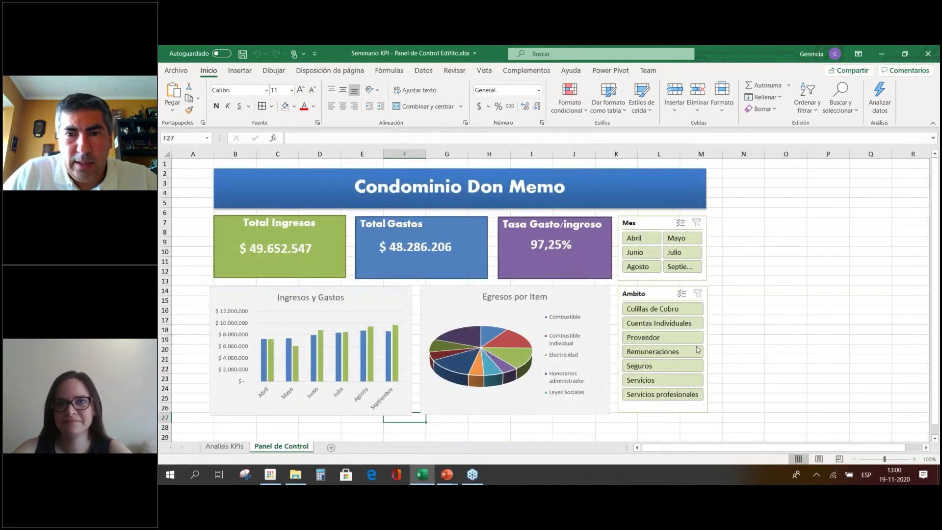
{"action": "left_click", "coordinate": [756, 173]}
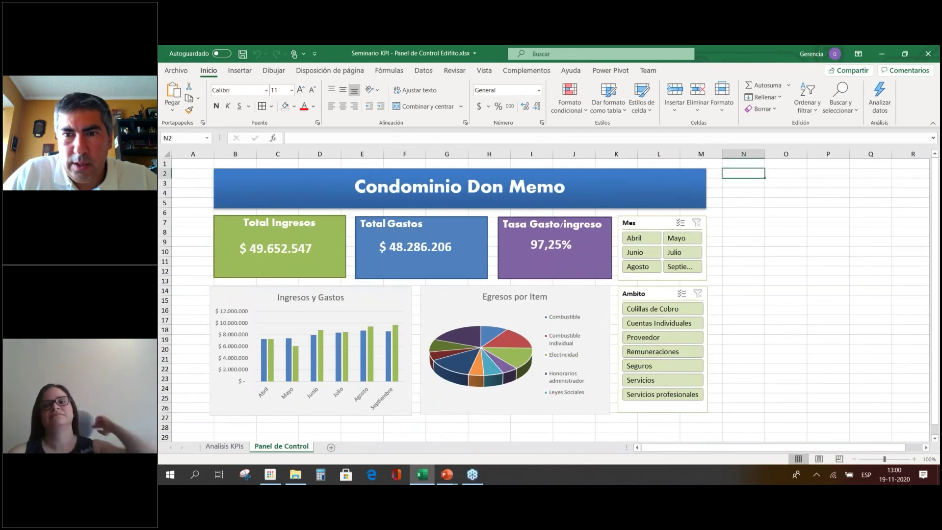
{"action": "left_click", "coordinate": [760, 182]}
{"action": "right_click", "coordinate": [760, 182]}
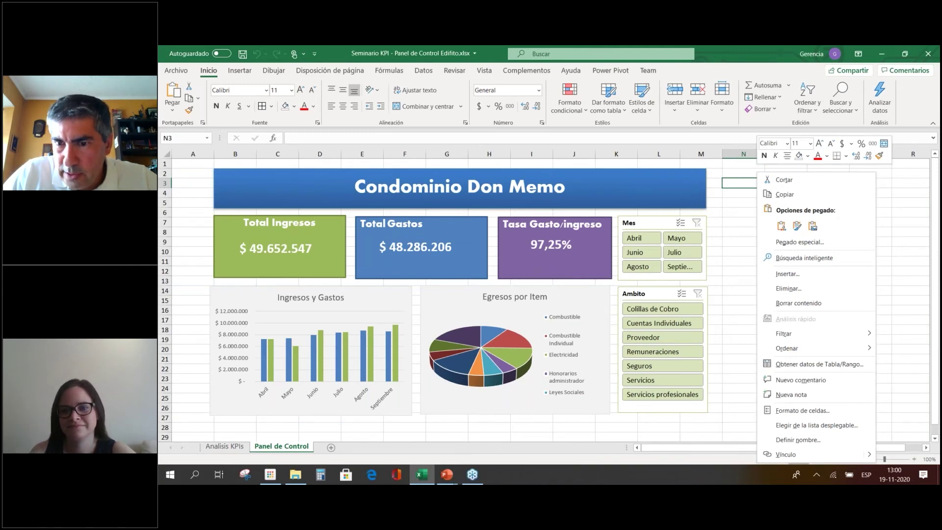
{"action": "left_click", "coordinate": [759, 199]}
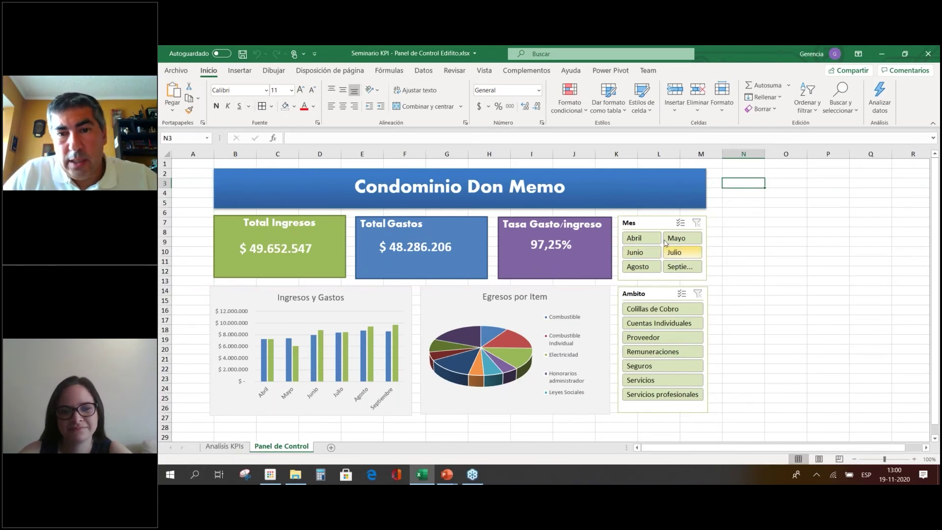
{"action": "left_click", "coordinate": [182, 70]}
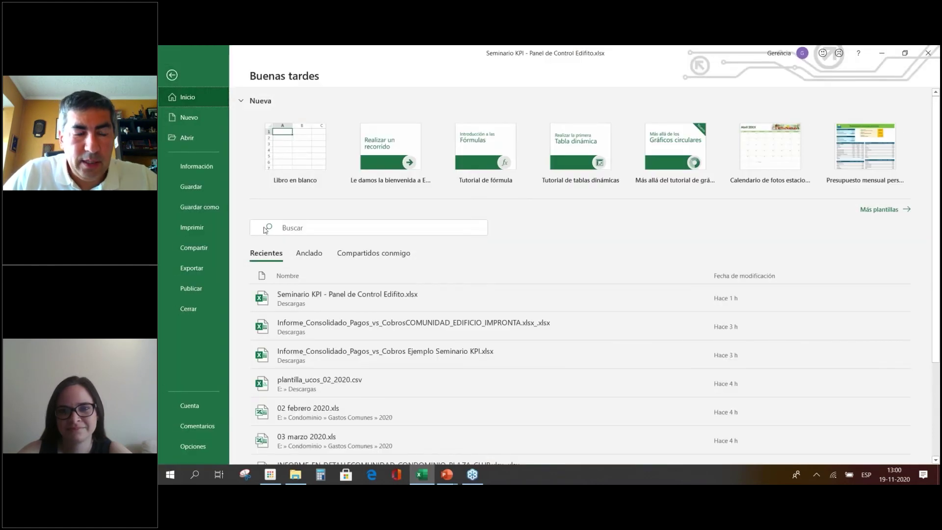
{"action": "key", "text": "Escape"}
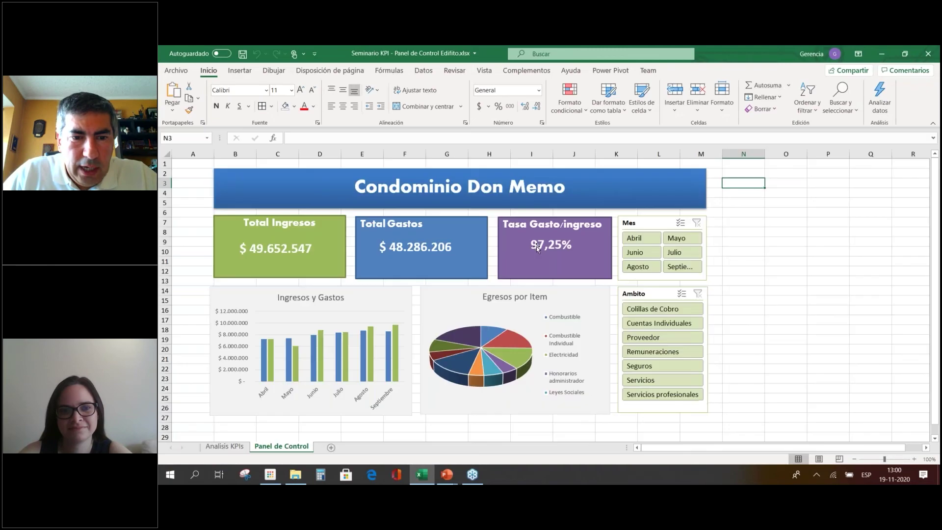
Hide the Analisis KPIs sheet again.
{"action": "right_click", "coordinate": [213, 450]}
{"action": "left_click", "coordinate": [285, 413]}
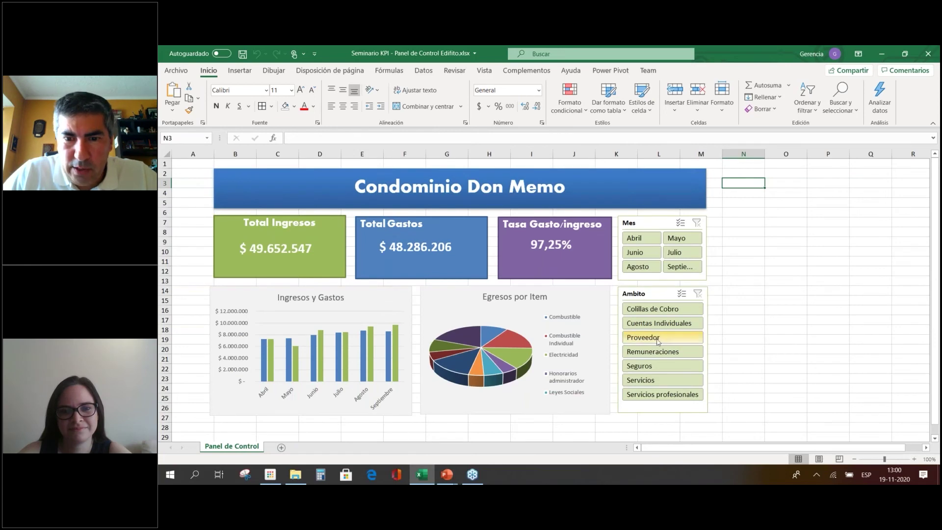
Filter the dashboard to Mes Abril, trying Ambito Colillas de Cobro and settling on Cuentas Individuales, and save the workbook.
{"action": "left_click", "coordinate": [653, 308]}
{"action": "left_click", "coordinate": [641, 238]}
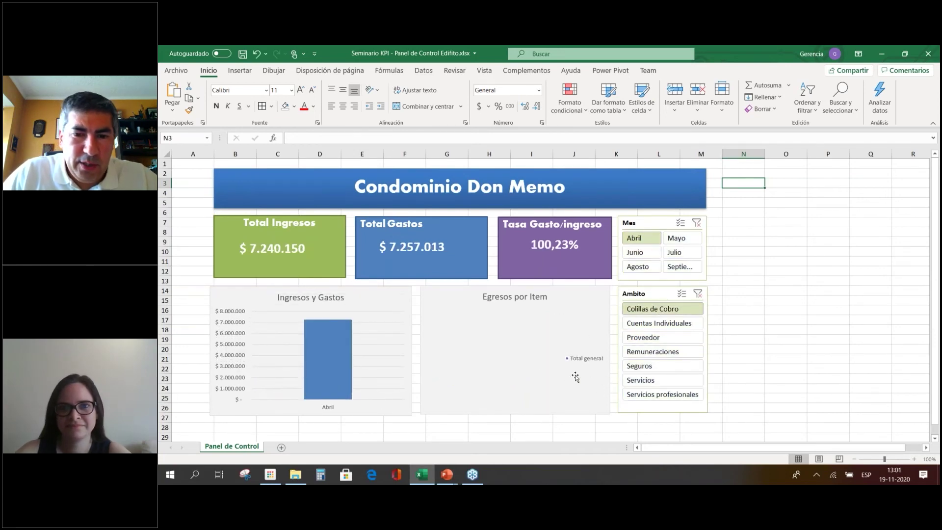
{"action": "left_click", "coordinate": [660, 323]}
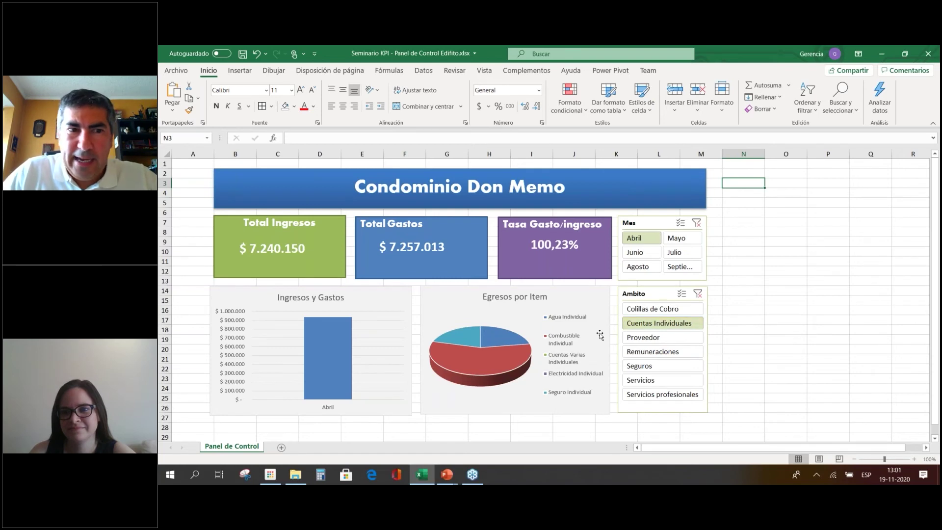
{"action": "left_click", "coordinate": [176, 73]}
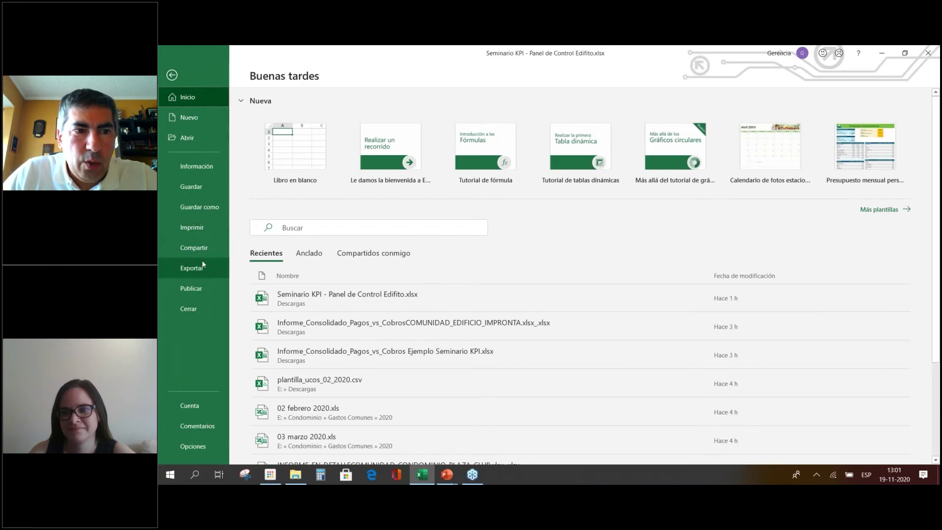
{"action": "left_click", "coordinate": [202, 186]}
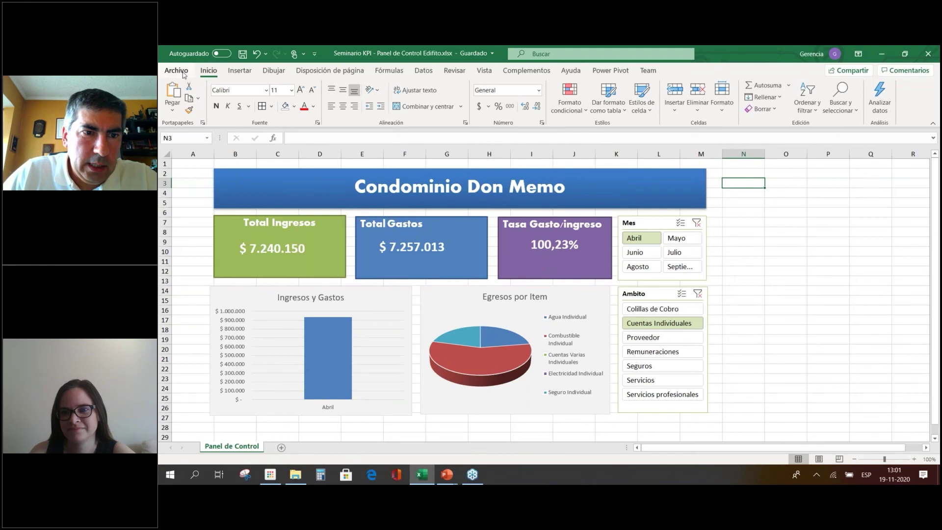
Review the workbook's protection options in its file information and return to the dashboard.
{"action": "left_click", "coordinate": [182, 71]}
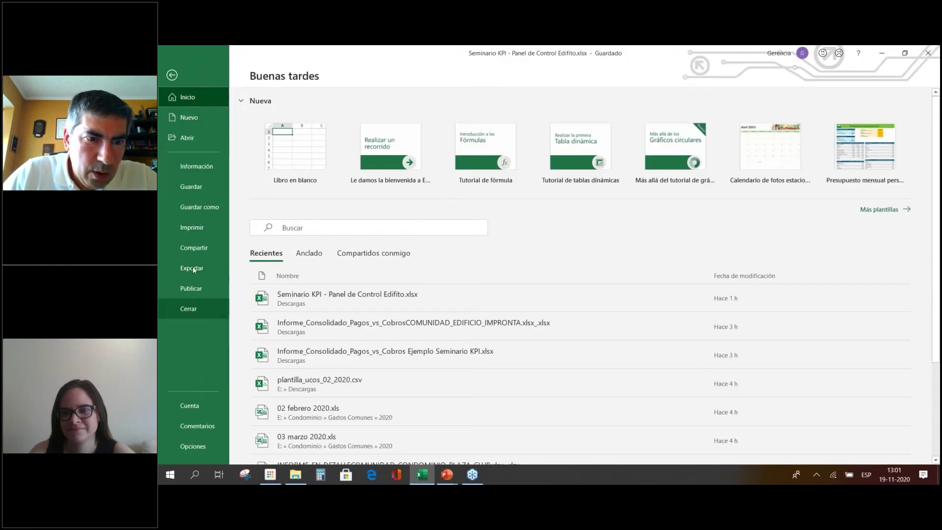
{"action": "left_click", "coordinate": [206, 169]}
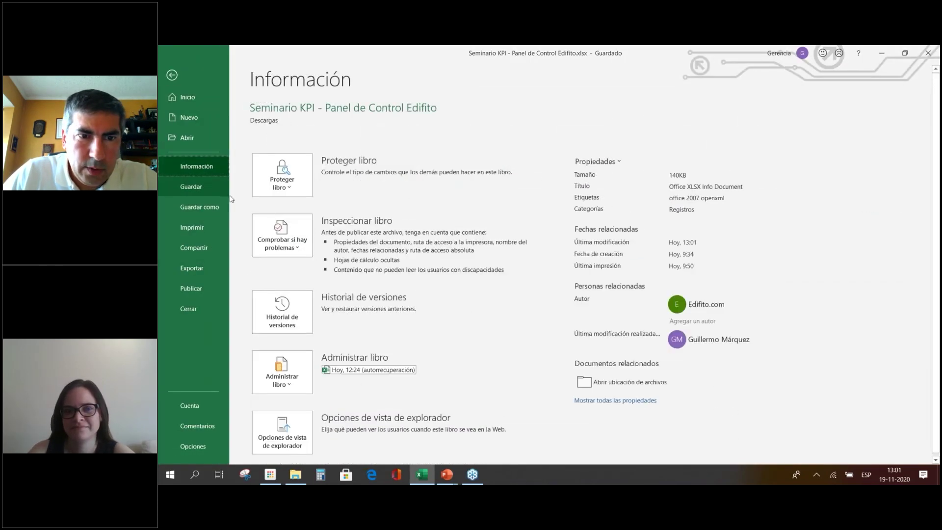
{"action": "left_click", "coordinate": [294, 183]}
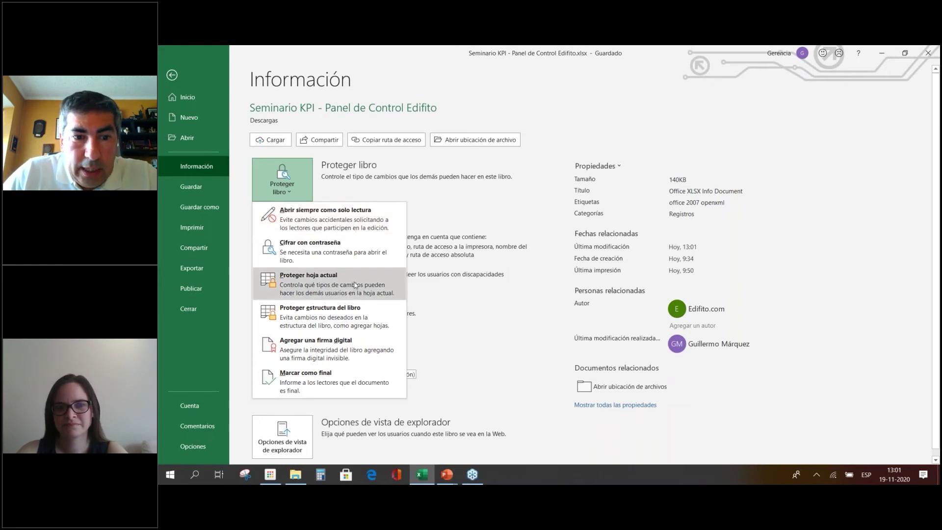
{"action": "left_click", "coordinate": [449, 291]}
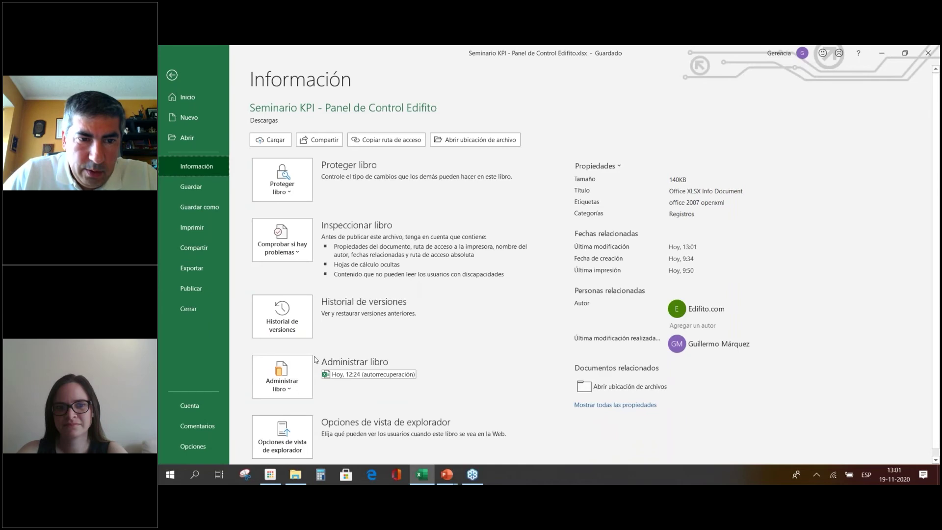
{"action": "key", "text": "Escape"}
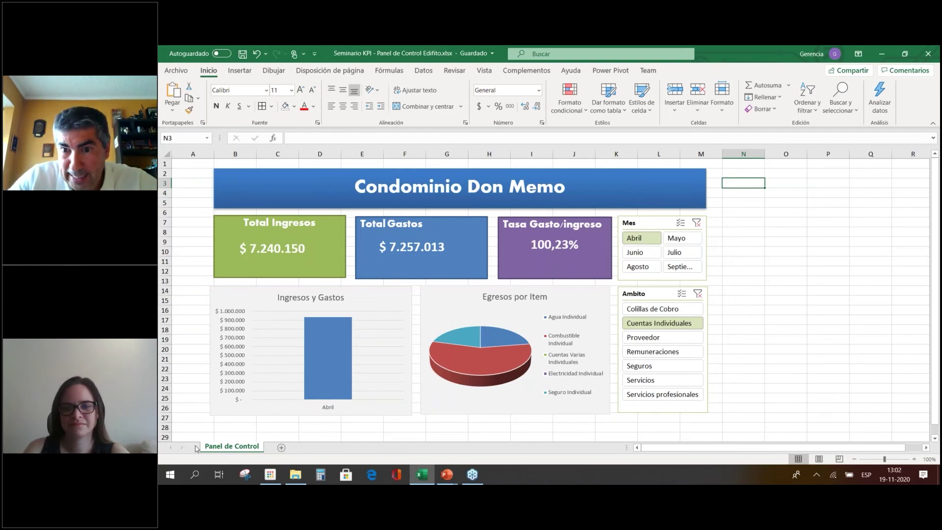
Examine the user permissions offered for protecting the current sheet and cancel without applying protection.
{"action": "left_click", "coordinate": [175, 69]}
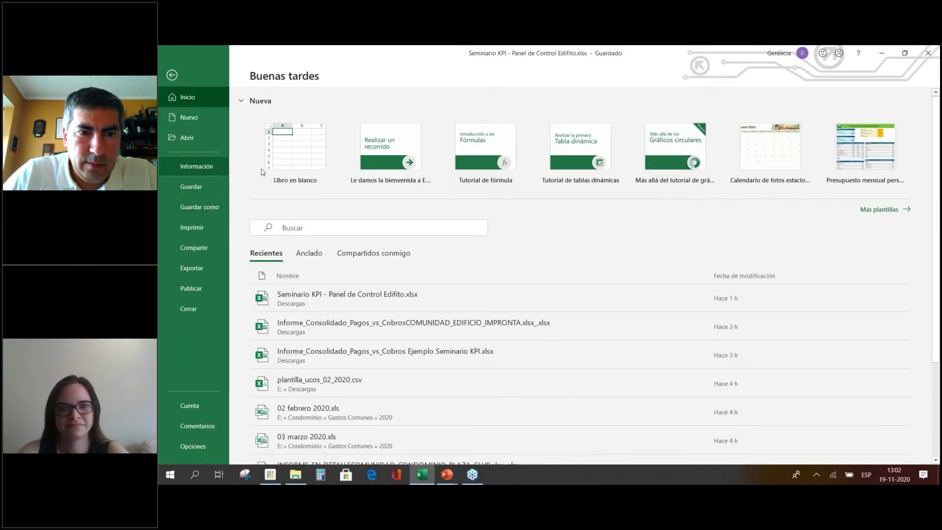
{"action": "left_click", "coordinate": [196, 166]}
{"action": "left_click", "coordinate": [282, 181]}
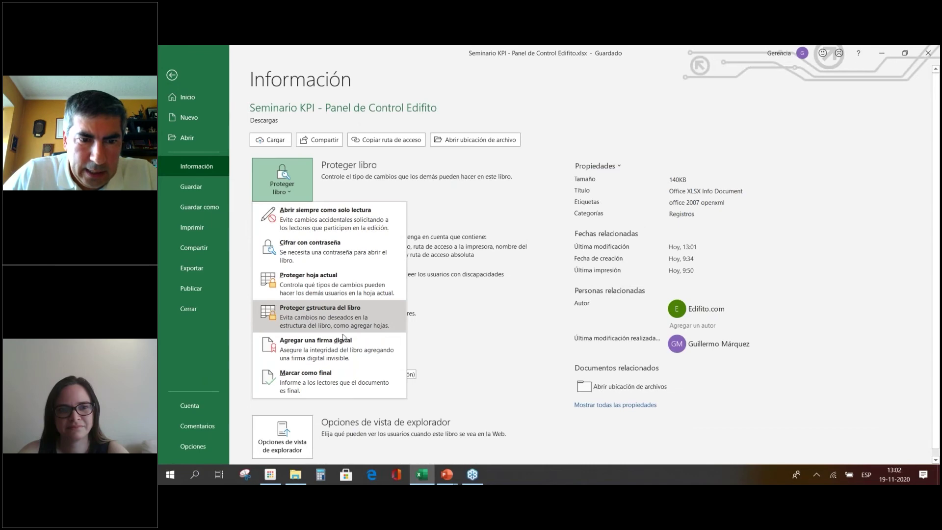
{"action": "left_click", "coordinate": [328, 291]}
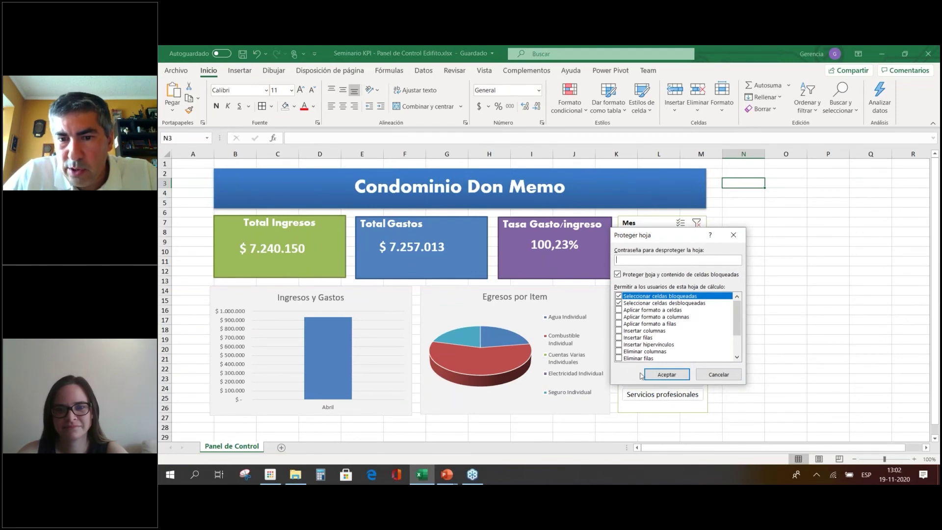
{"action": "left_click_drag", "start_coordinate": [740, 320], "coordinate": [741, 349]}
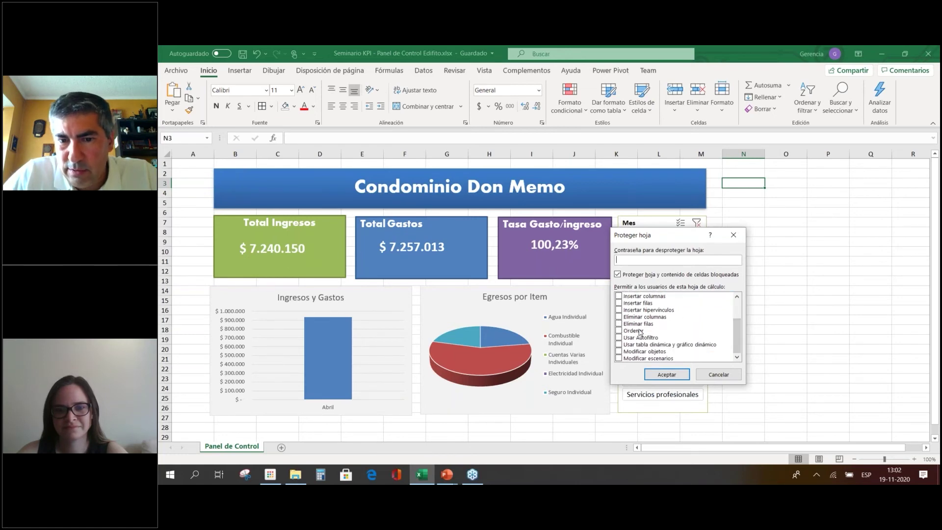
{"action": "scroll", "coordinate": [639, 326], "scroll_direction": "up", "scroll_amount": 2}
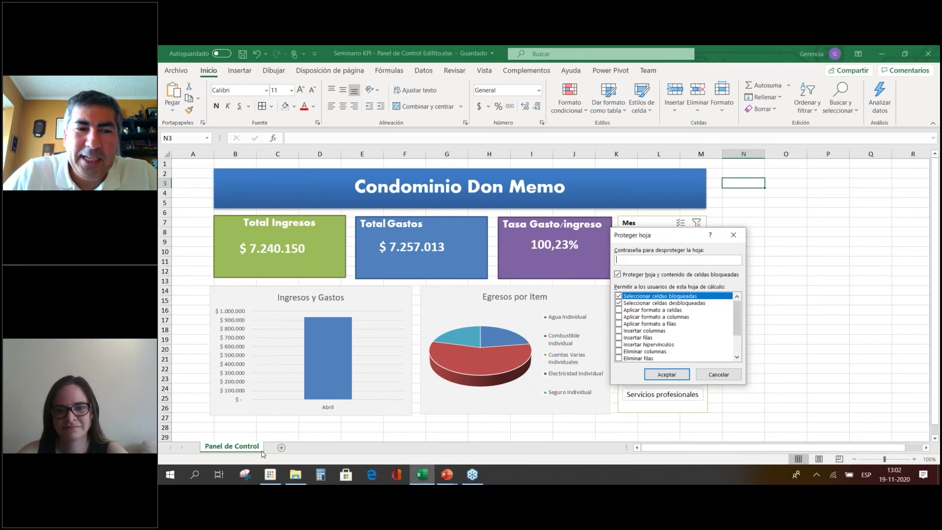
{"action": "left_click", "coordinate": [717, 376]}
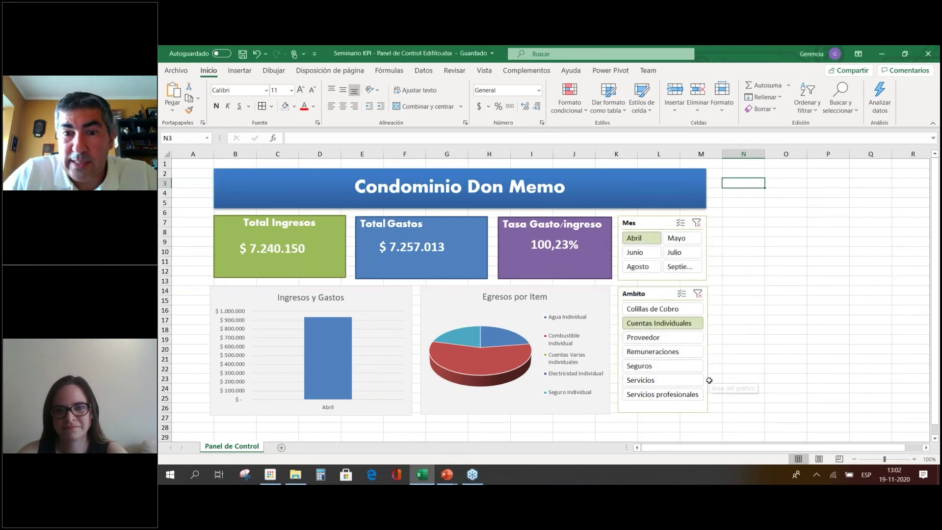
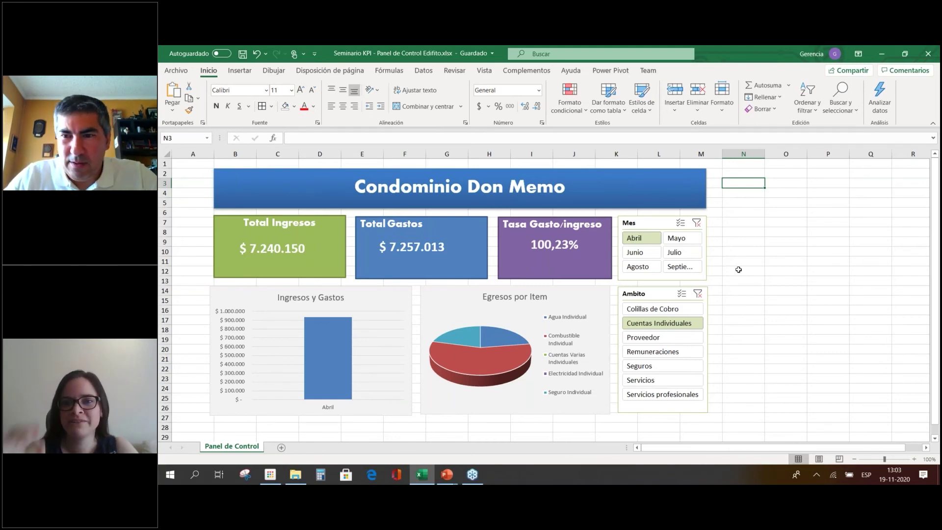
{"action": "left_click", "coordinate": [934, 143]}
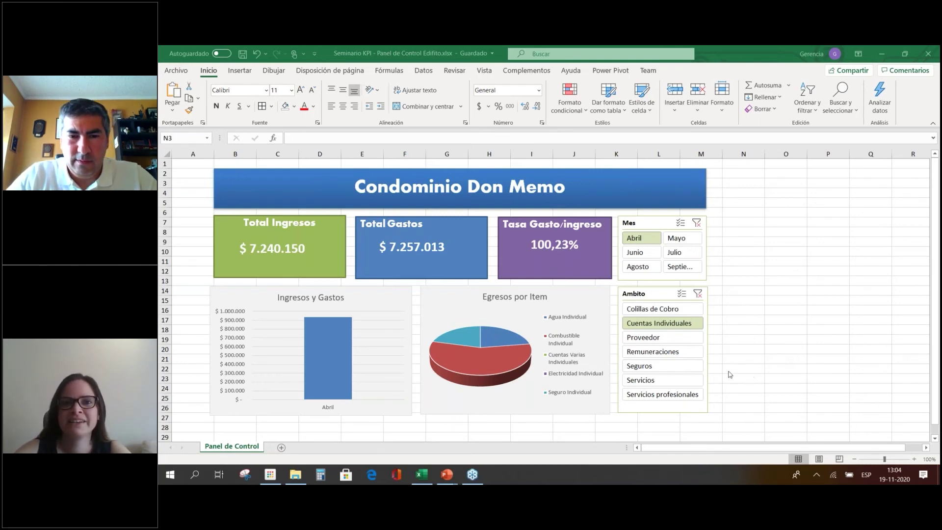
Change the pie chart's title to "Gastos por Item" and close the formatting pane.
{"action": "double_click", "coordinate": [497, 298]}
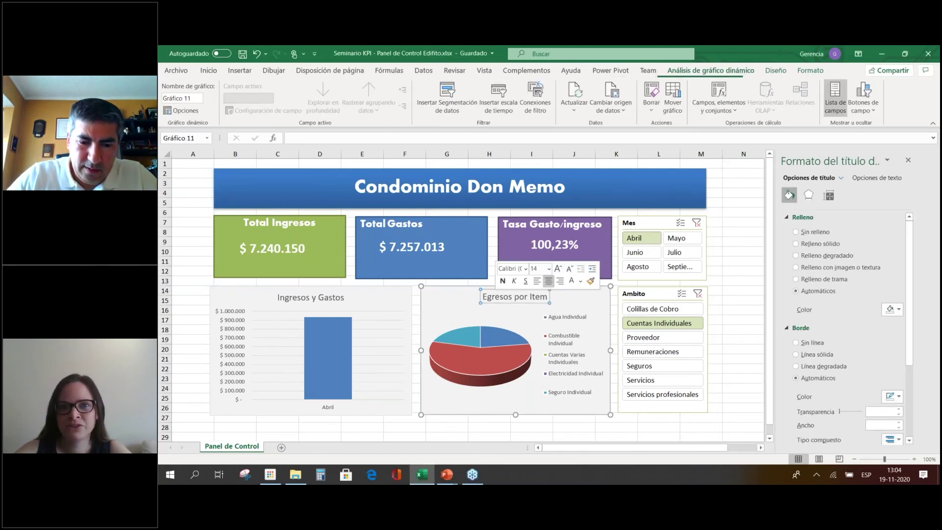
{"action": "double_click", "coordinate": [497, 297]}
{"action": "type", "text": "Gastos"}
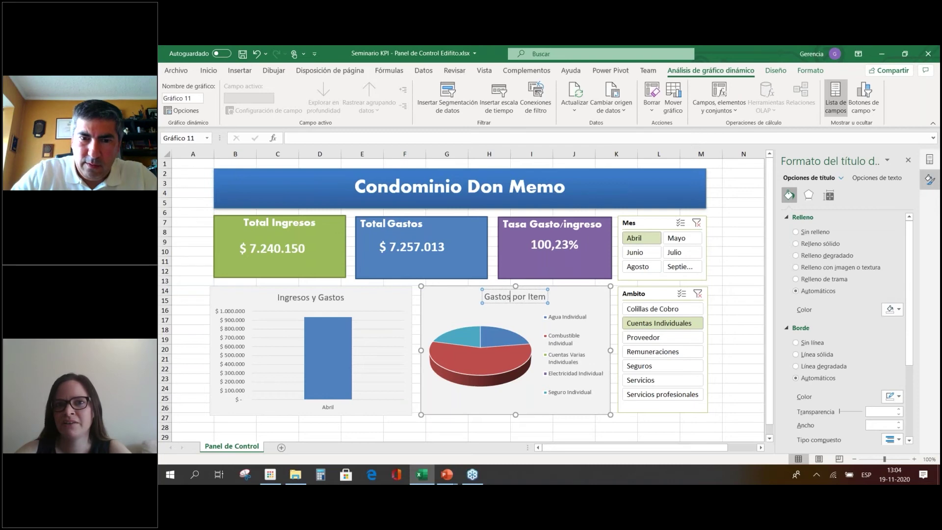
{"action": "left_click", "coordinate": [532, 312]}
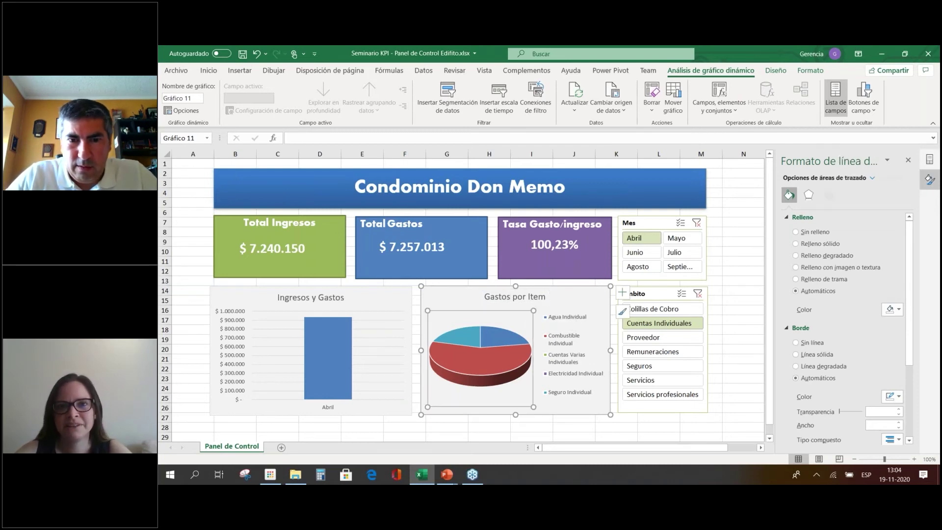
{"action": "left_click", "coordinate": [542, 434]}
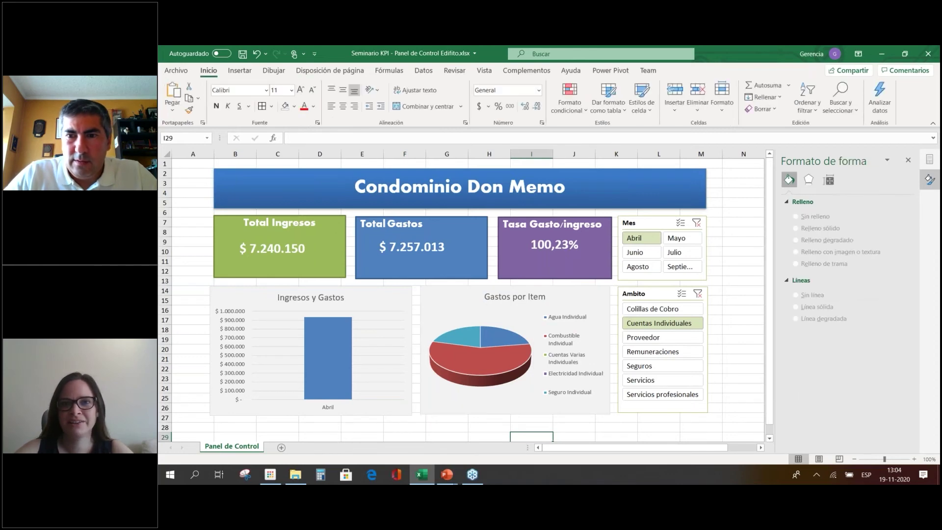
{"action": "left_click", "coordinate": [908, 162]}
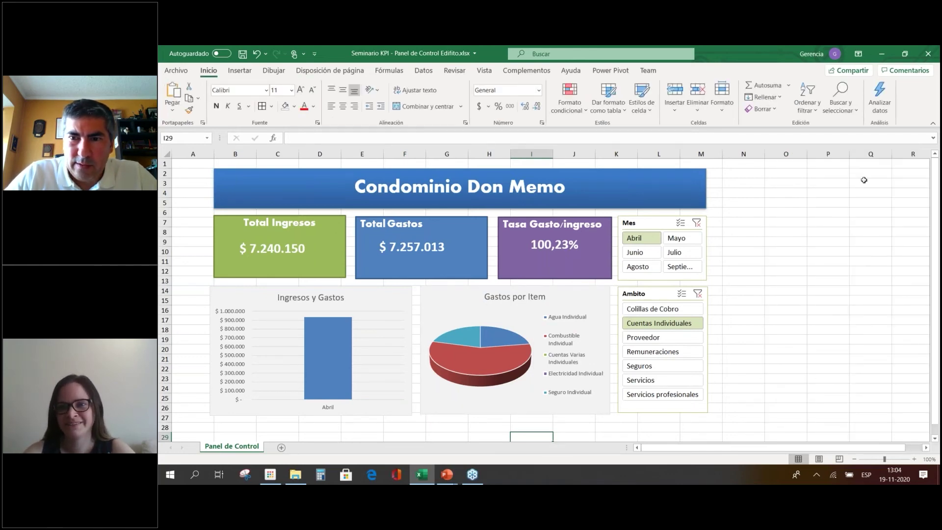
Clear the Ambito and Mes slicer filters so the dashboard covers all months and categories.
{"action": "left_click", "coordinate": [849, 185]}
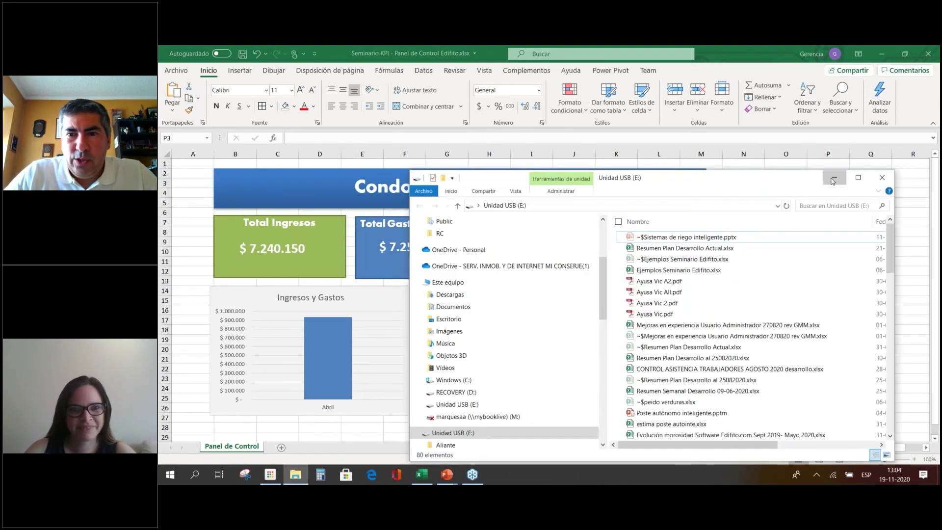
{"action": "left_click", "coordinate": [834, 178]}
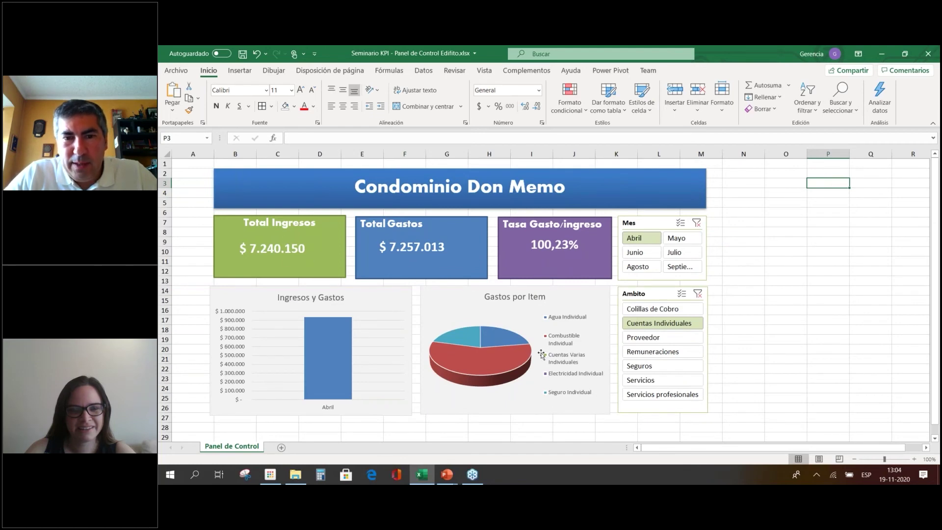
{"action": "left_click", "coordinate": [697, 294]}
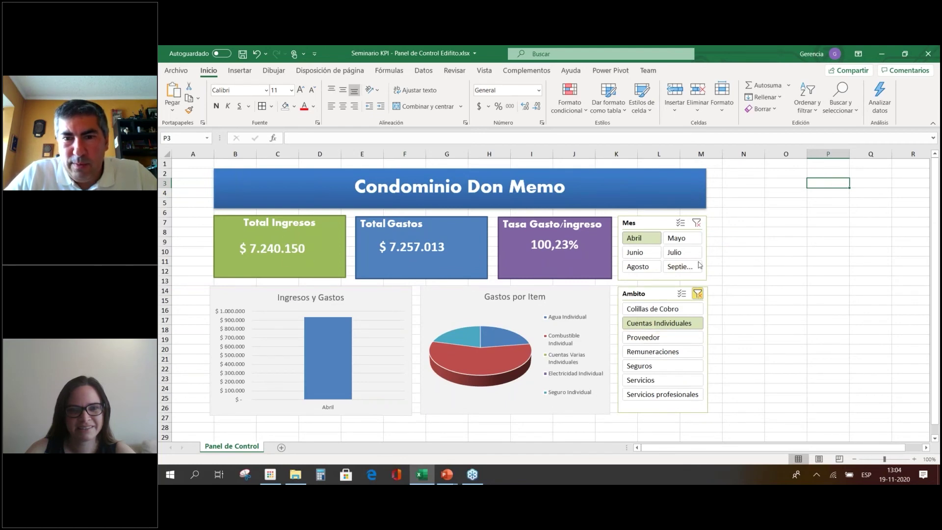
{"action": "left_click", "coordinate": [697, 223]}
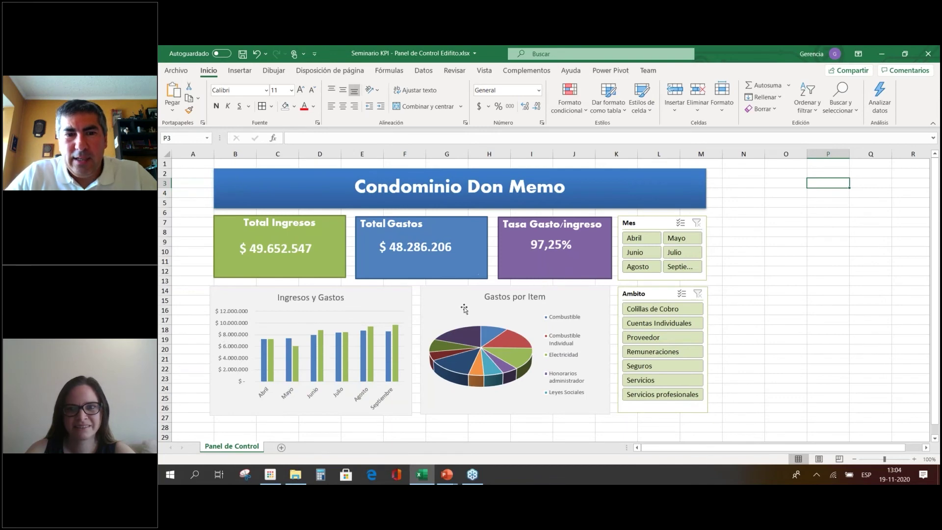
{"action": "mouse_move", "coordinate": [461, 345]}
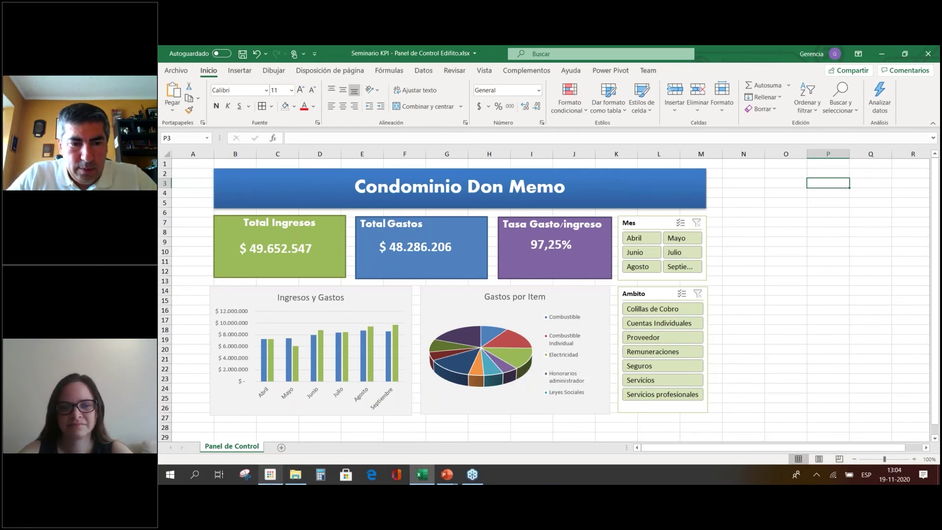
Switch to Edifito in the browser and try to open the Consolidado Cobros vs Pagos report for Gastos Comunes.
{"action": "left_click", "coordinate": [269, 480]}
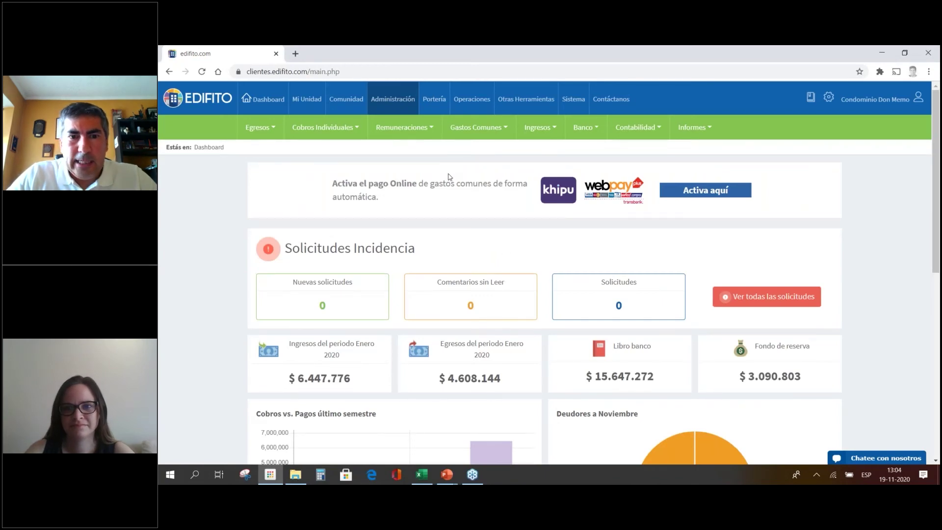
{"action": "scroll", "coordinate": [453, 203], "scroll_direction": "down", "scroll_amount": 3}
{"action": "left_click", "coordinate": [476, 127]}
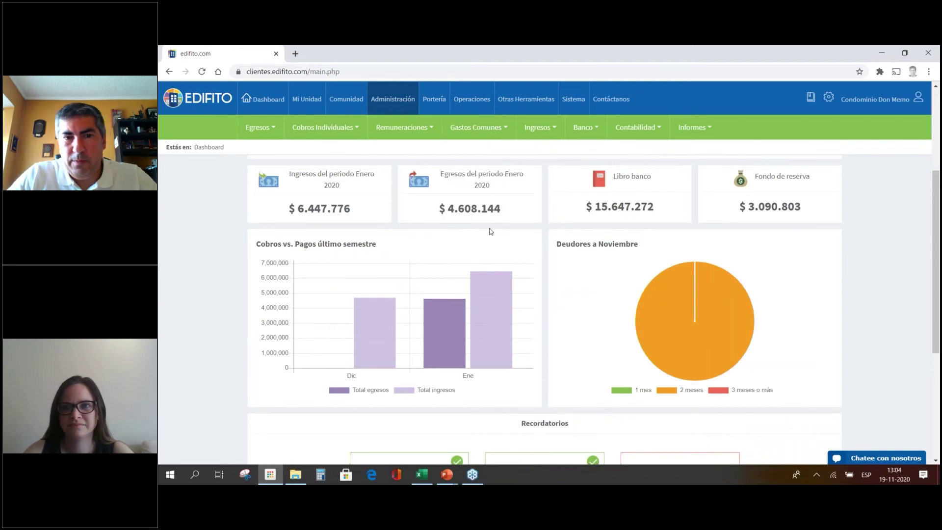
{"action": "mouse_move", "coordinate": [483, 227]}
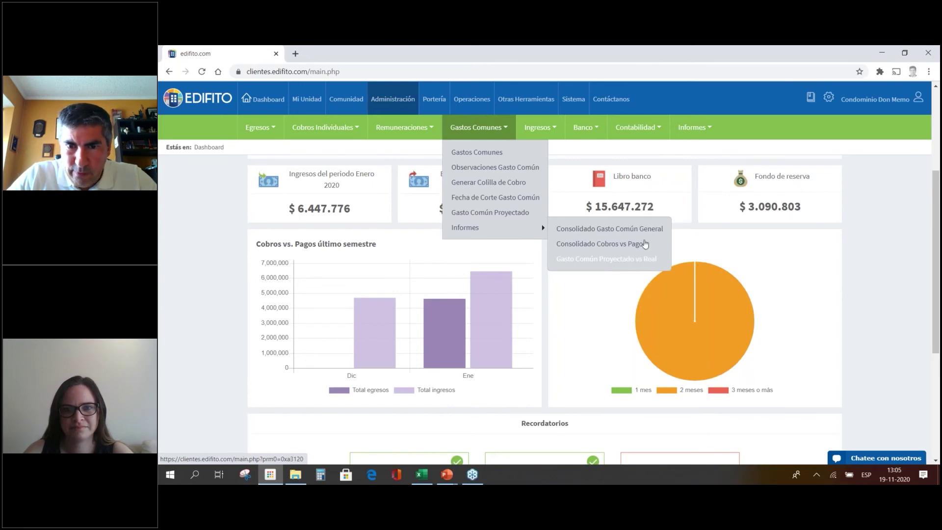
{"action": "left_click", "coordinate": [613, 251]}
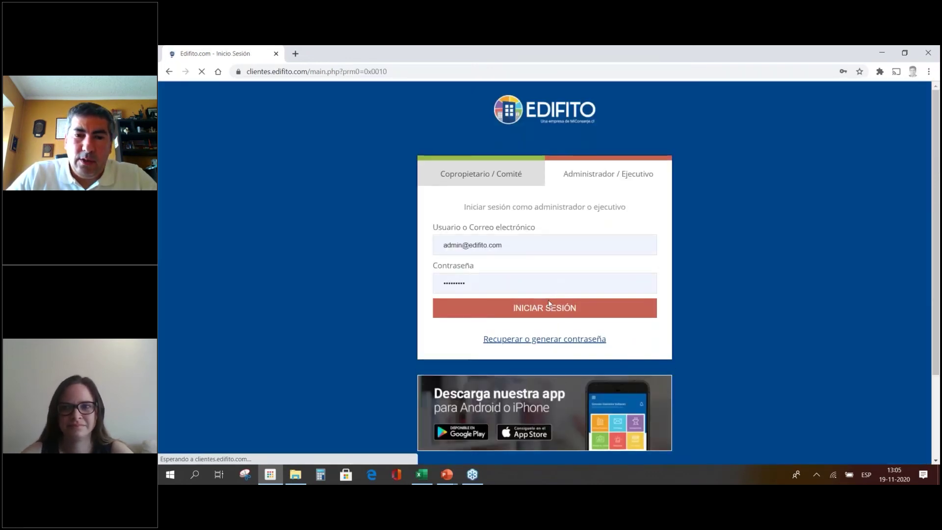
Sign in with the prefilled administrator credentials, search communities for "Memo" and enter Condominio Don Memo.
{"action": "left_click", "coordinate": [551, 312]}
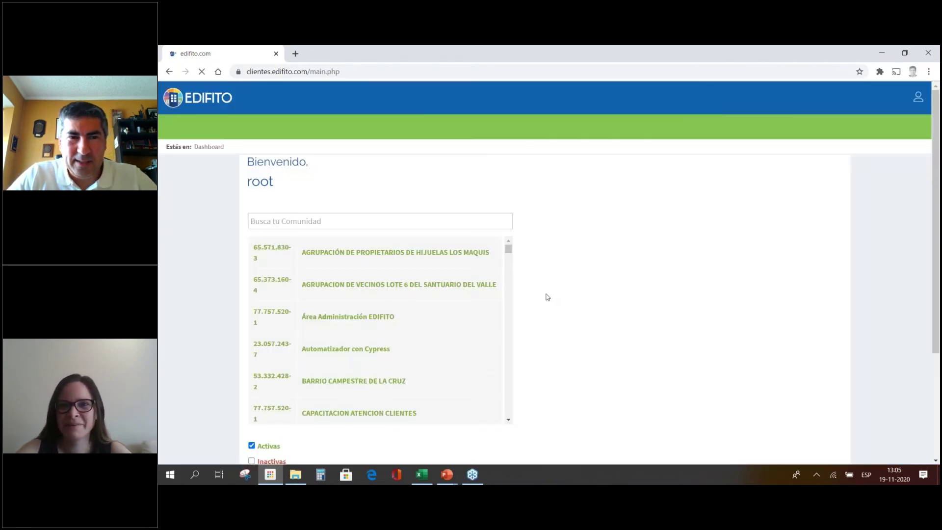
{"action": "left_click", "coordinate": [371, 222]}
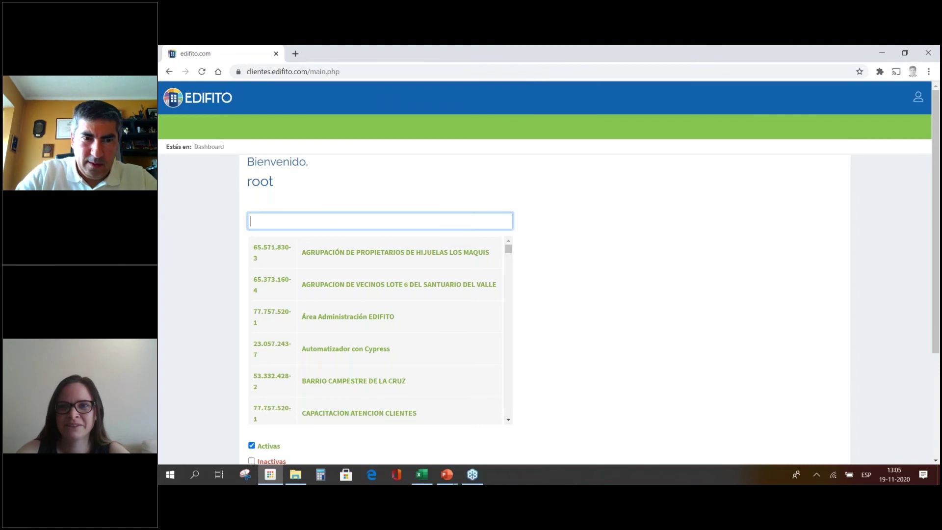
{"action": "type", "text": "Memo"}
{"action": "left_click", "coordinate": [363, 254]}
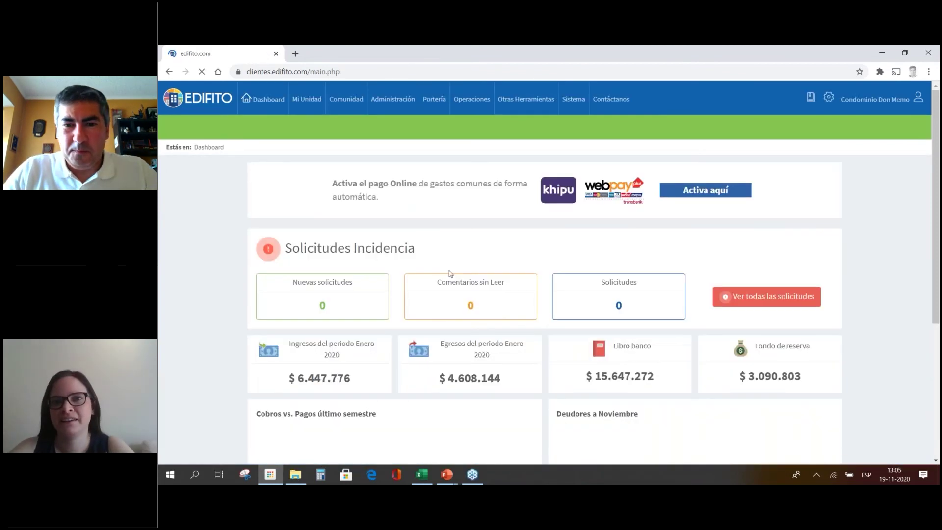
Run the Gastos Comunes report Consolidado Cobros vs Pagos from Enero 2020 to Diciembre 2020.
{"action": "left_click", "coordinate": [392, 99]}
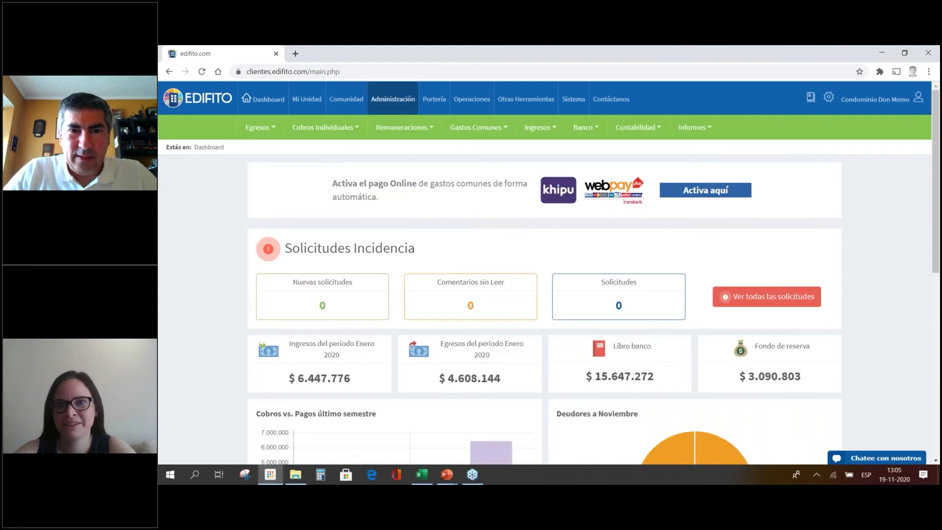
{"action": "left_click", "coordinate": [386, 125]}
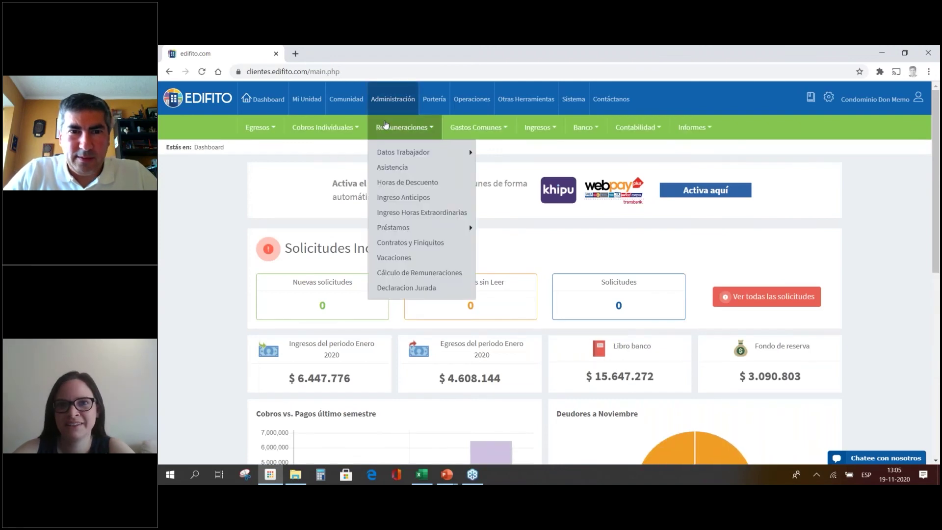
{"action": "left_click", "coordinate": [476, 129]}
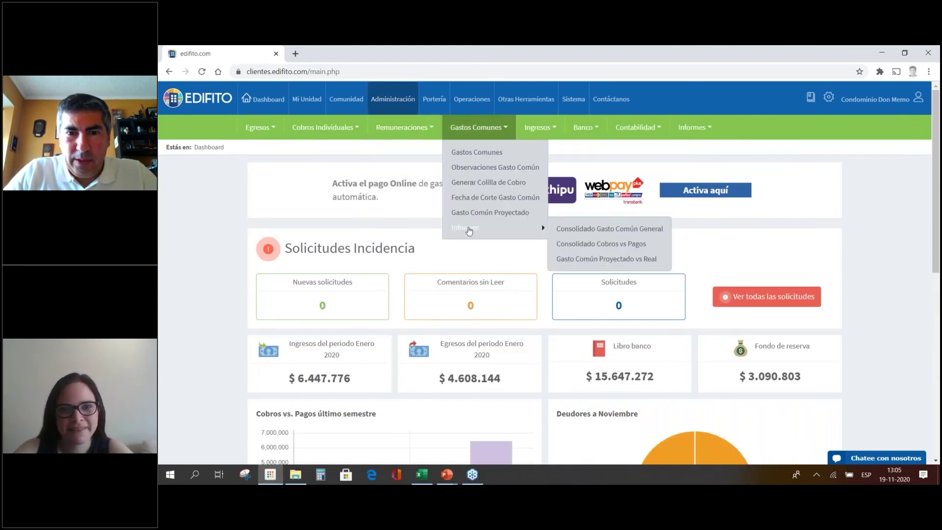
{"action": "left_click", "coordinate": [628, 239]}
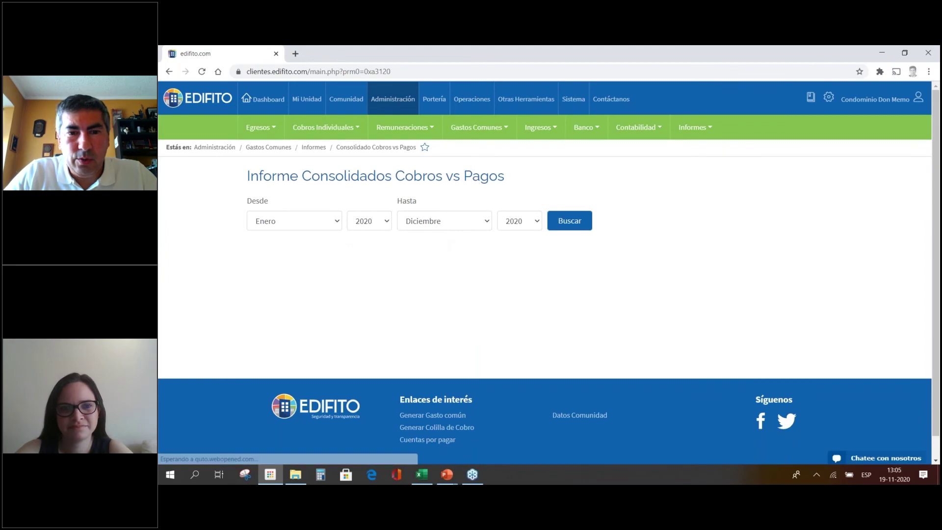
{"action": "left_click", "coordinate": [571, 222]}
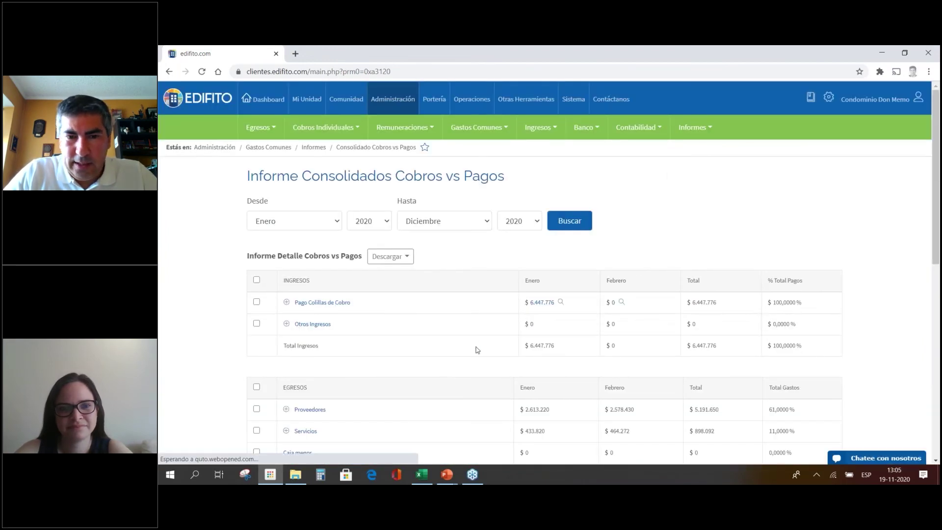
Look over the report's Ingresos and Egresos tables and show the formats it can be downloaded in.
{"action": "scroll", "coordinate": [476, 351], "scroll_direction": "down", "scroll_amount": 5}
{"action": "scroll", "coordinate": [476, 350], "scroll_direction": "up", "scroll_amount": 4}
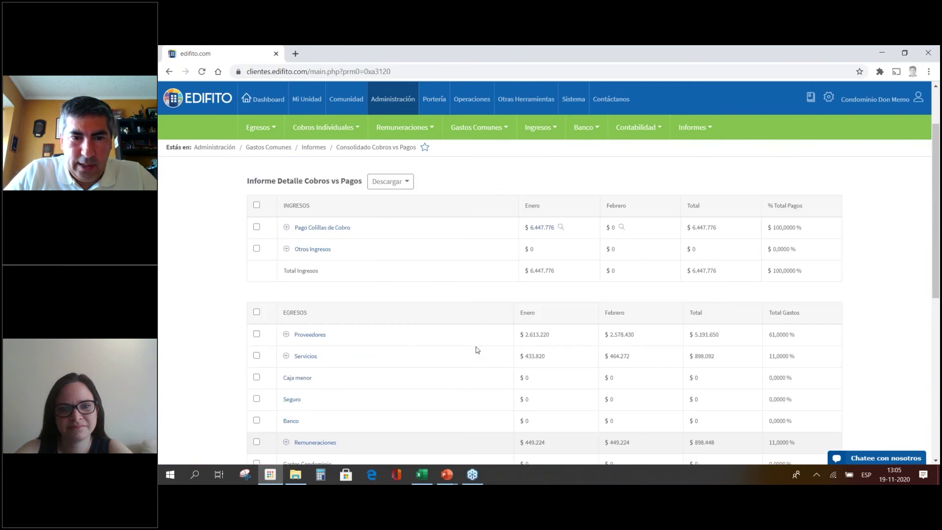
{"action": "scroll", "coordinate": [476, 351], "scroll_direction": "up", "scroll_amount": 2}
{"action": "left_click", "coordinate": [390, 256]}
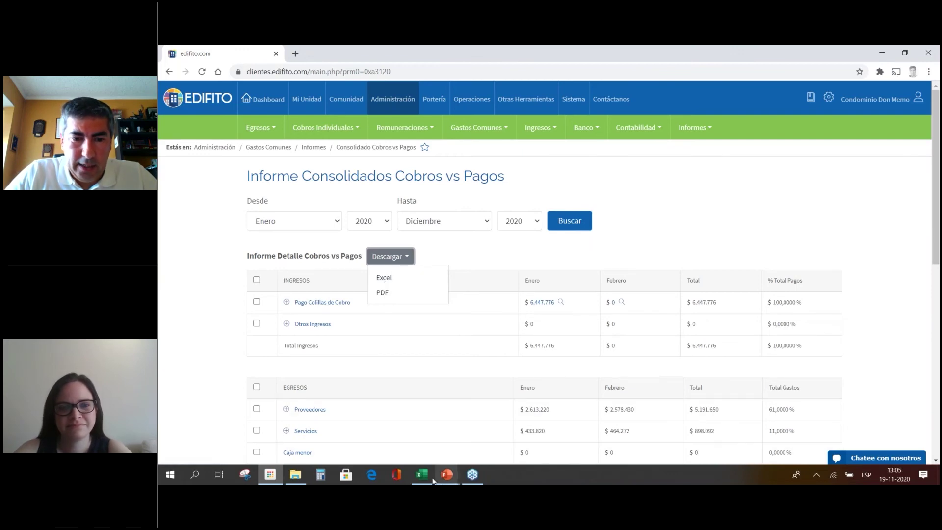
Switch back to the Excel workbook and unhide the Datos sheet.
{"action": "left_click", "coordinate": [418, 475]}
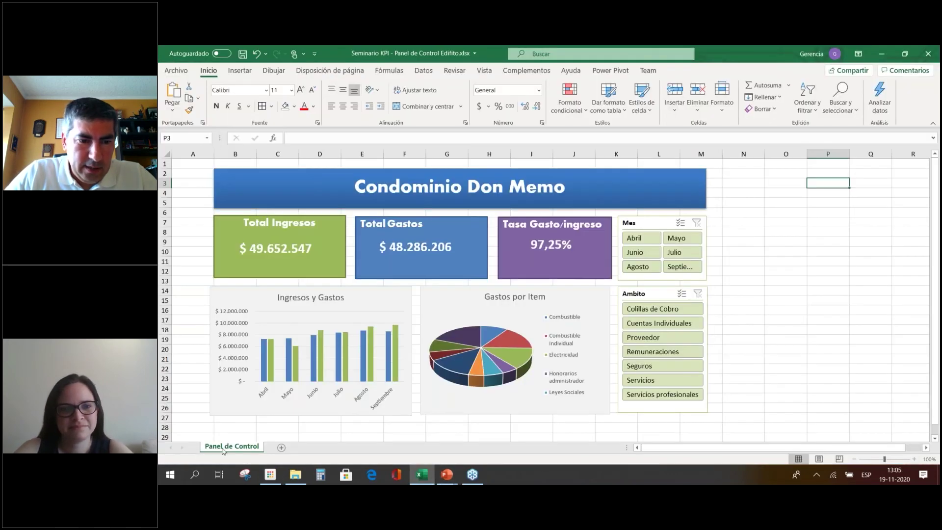
{"action": "right_click", "coordinate": [227, 446]}
{"action": "left_click", "coordinate": [253, 424]}
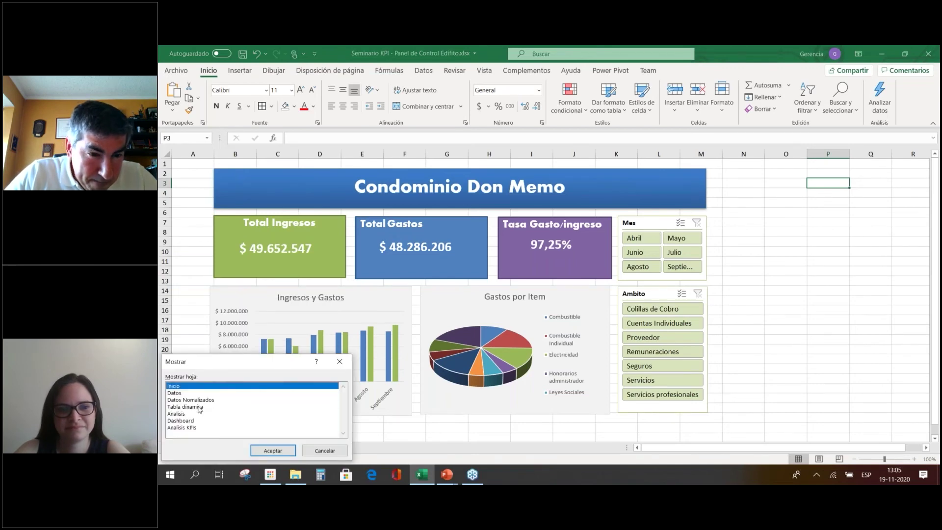
{"action": "left_click", "coordinate": [193, 395]}
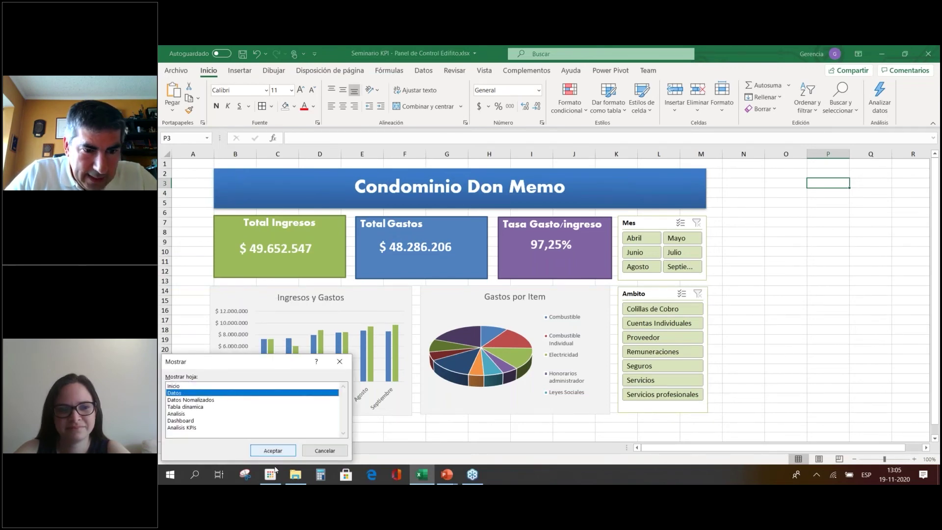
{"action": "left_click", "coordinate": [281, 448]}
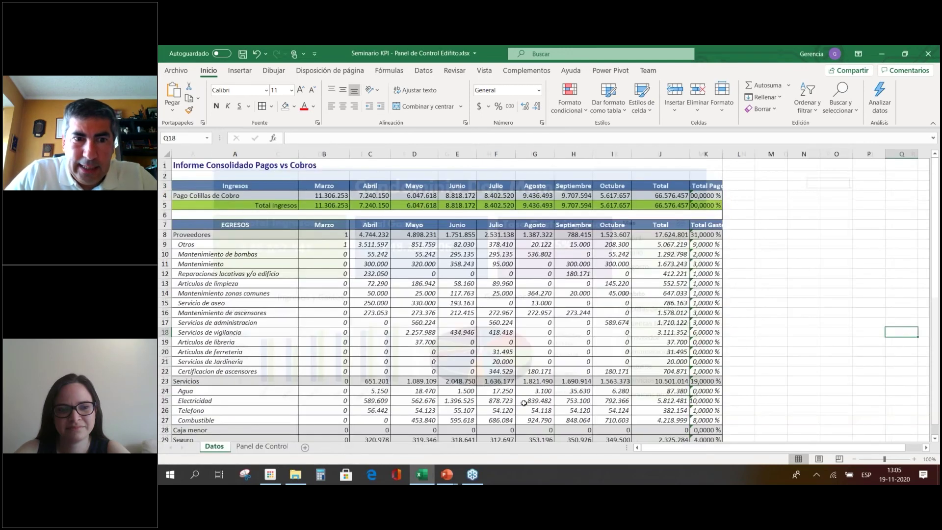
Return to Edifito in the browser and open the Ingresos report Reporte Histórico Cobros y Pagos UCO.
{"action": "left_click", "coordinate": [270, 475]}
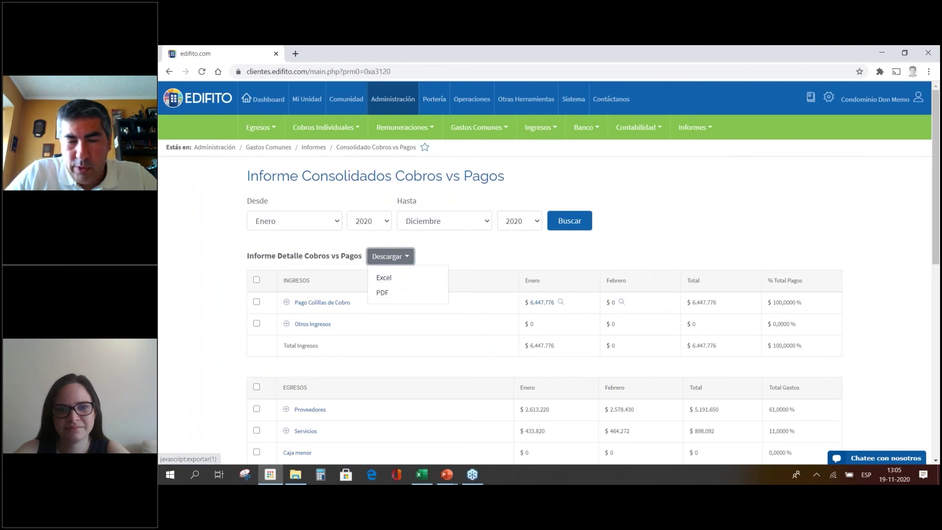
{"action": "left_click", "coordinate": [518, 260]}
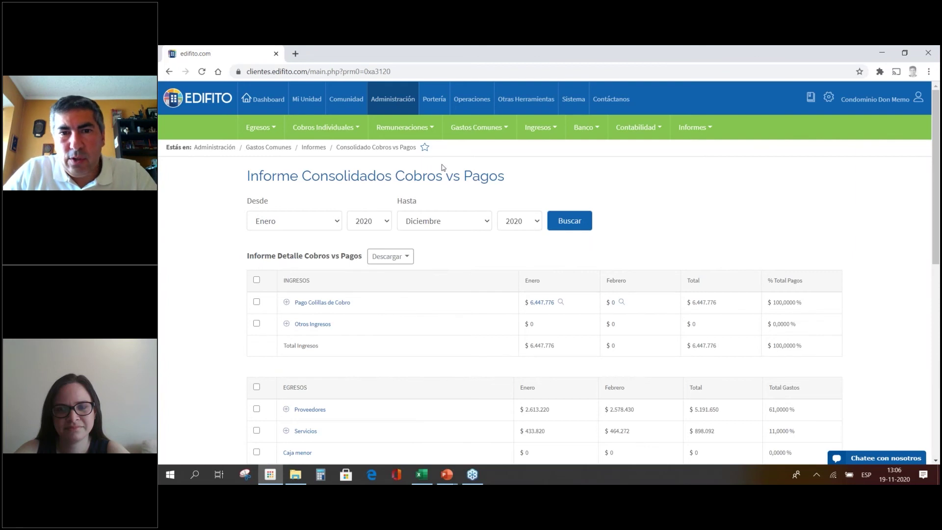
{"action": "left_click", "coordinate": [537, 127]}
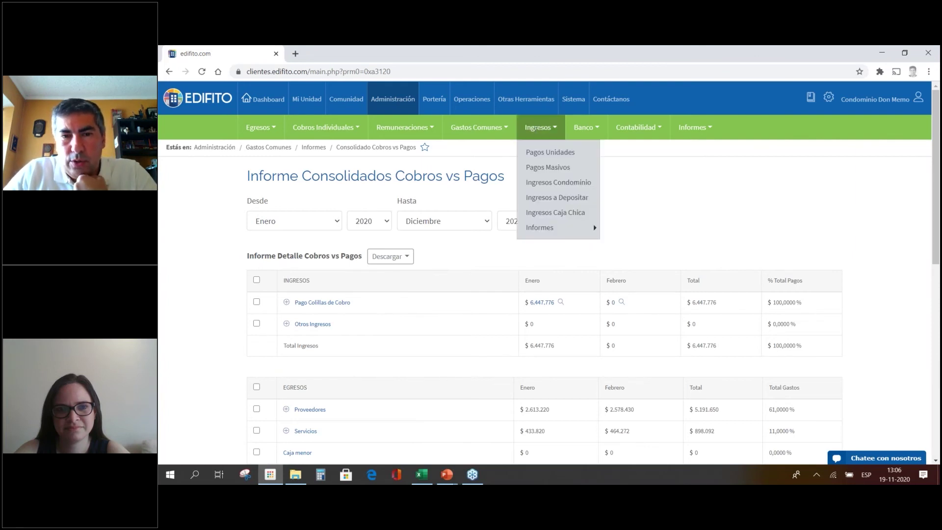
{"action": "mouse_move", "coordinate": [556, 236]}
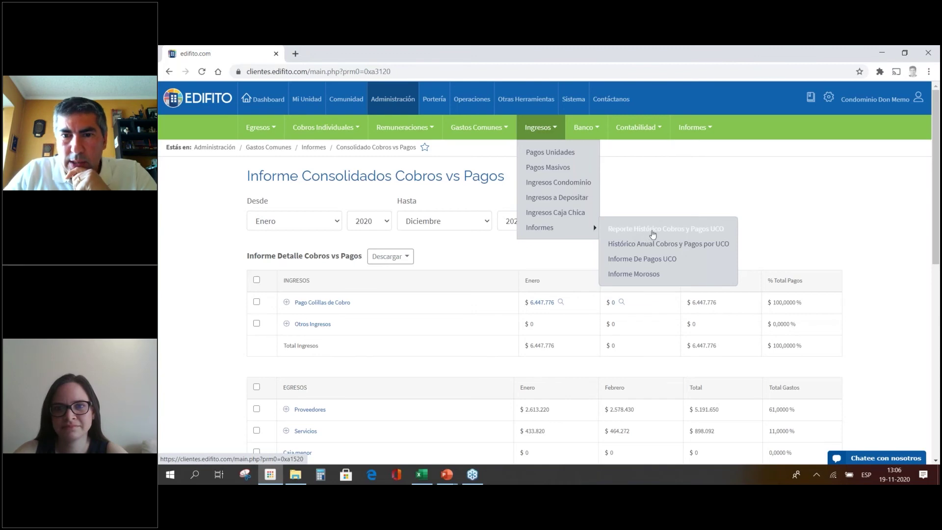
{"action": "left_click", "coordinate": [677, 237]}
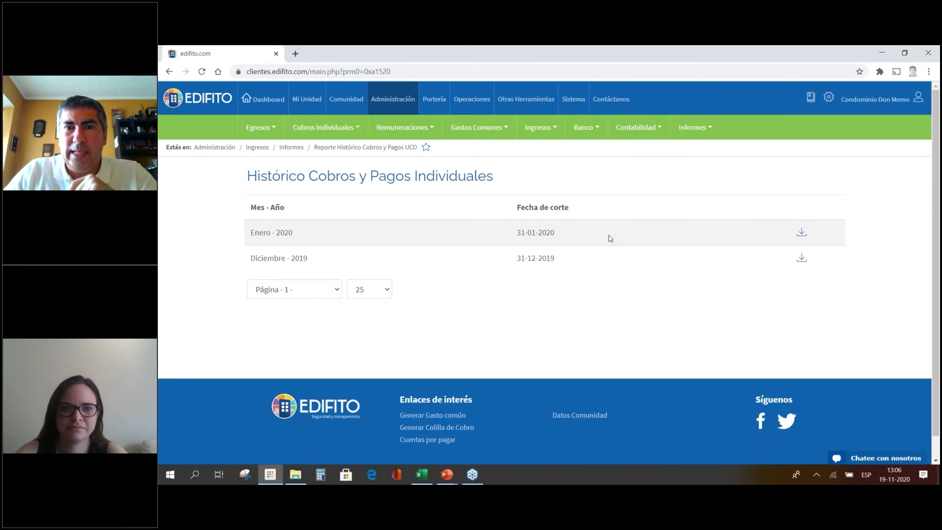
Open the Cobros Individuales report Cobros Lecturas Individuales.
{"action": "left_click", "coordinate": [569, 134]}
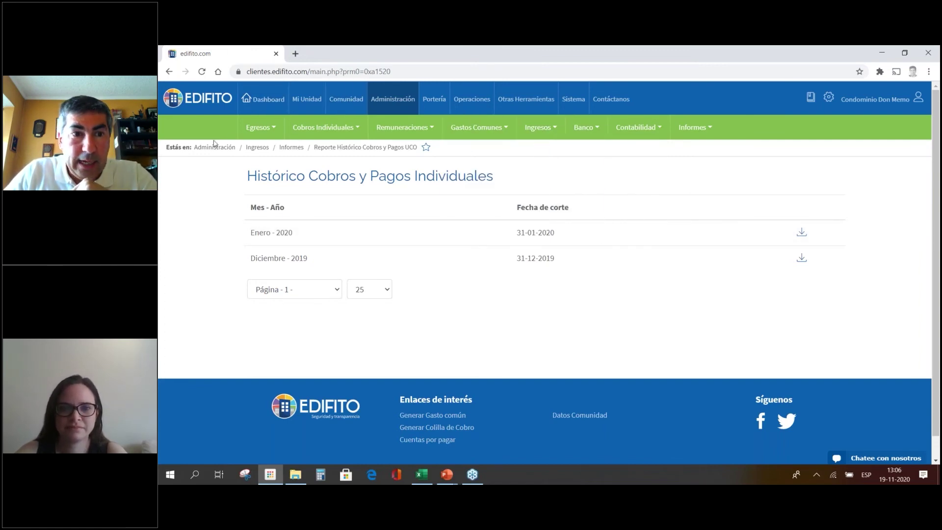
{"action": "left_click", "coordinate": [260, 127]}
{"action": "mouse_move", "coordinate": [265, 228]}
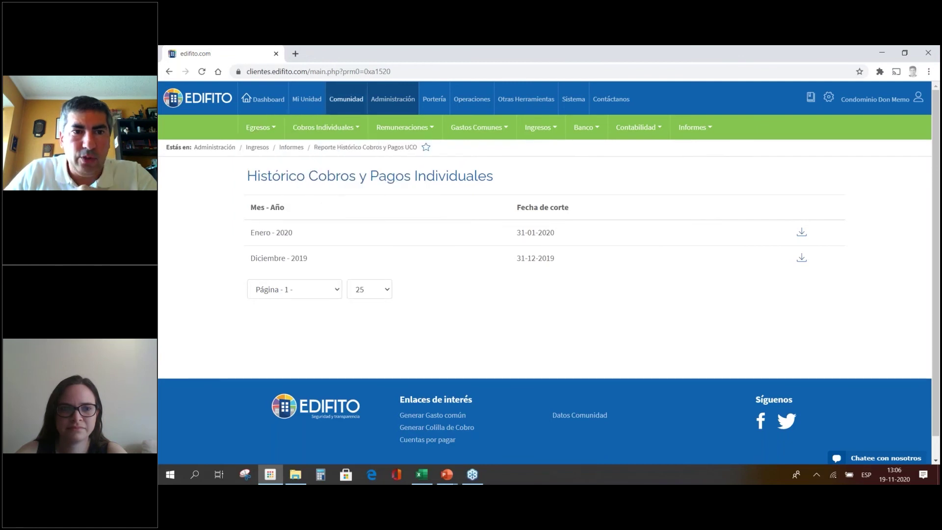
{"action": "mouse_move", "coordinate": [330, 120]}
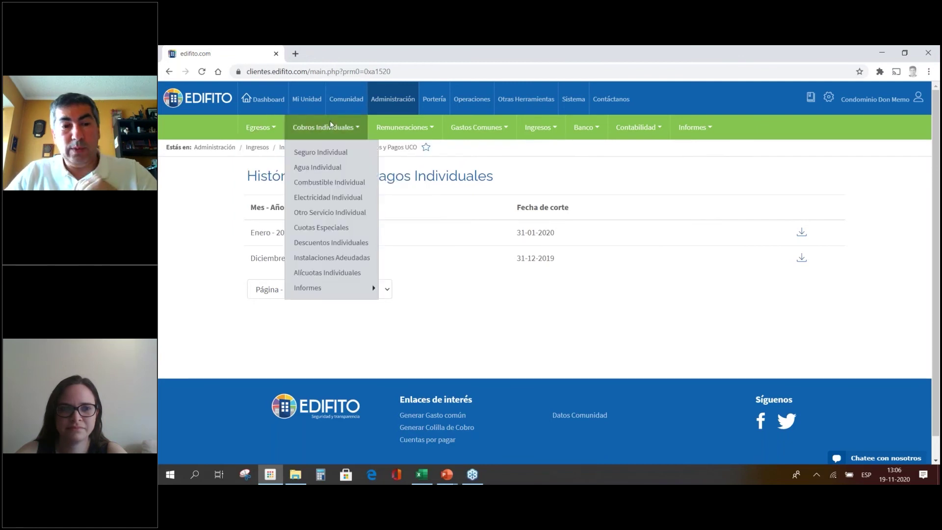
{"action": "mouse_move", "coordinate": [330, 288]}
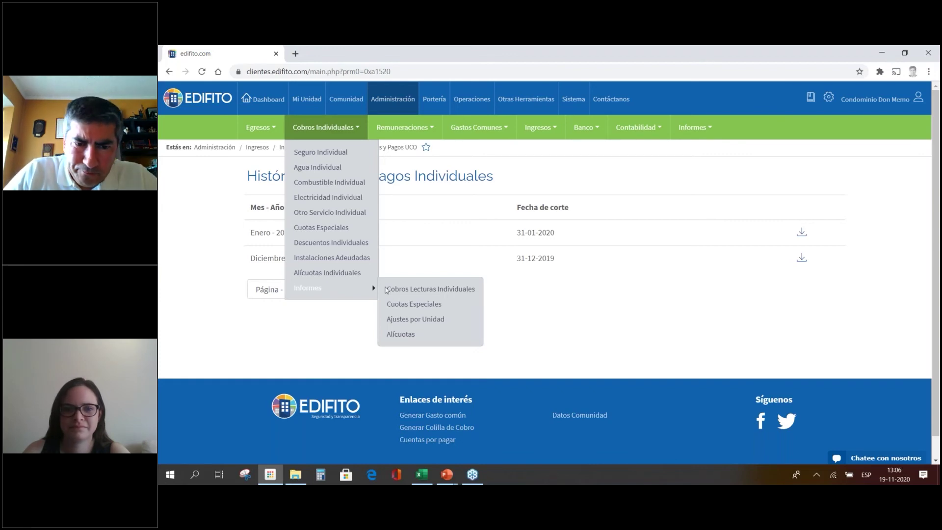
{"action": "left_click", "coordinate": [427, 294]}
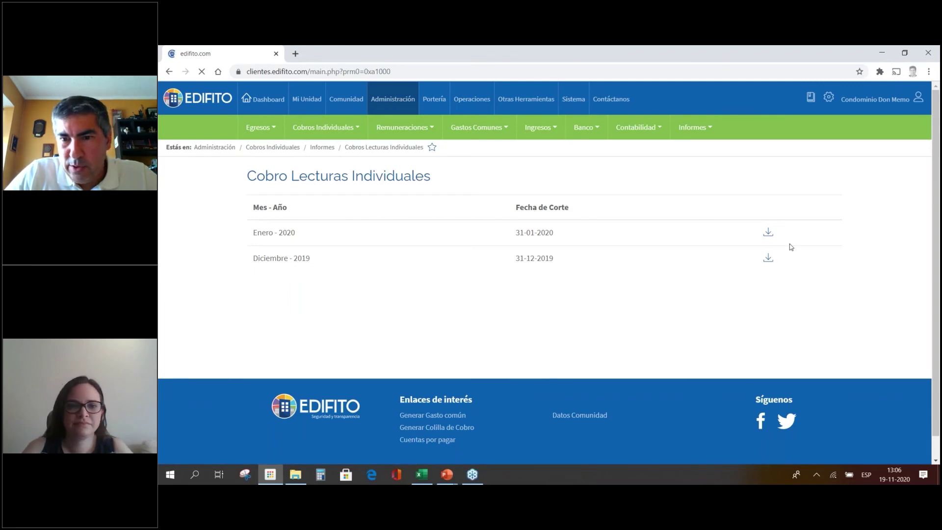
Run the Enero 2020 individual readings report with the summary type Agua Individual.
{"action": "left_click", "coordinate": [769, 233]}
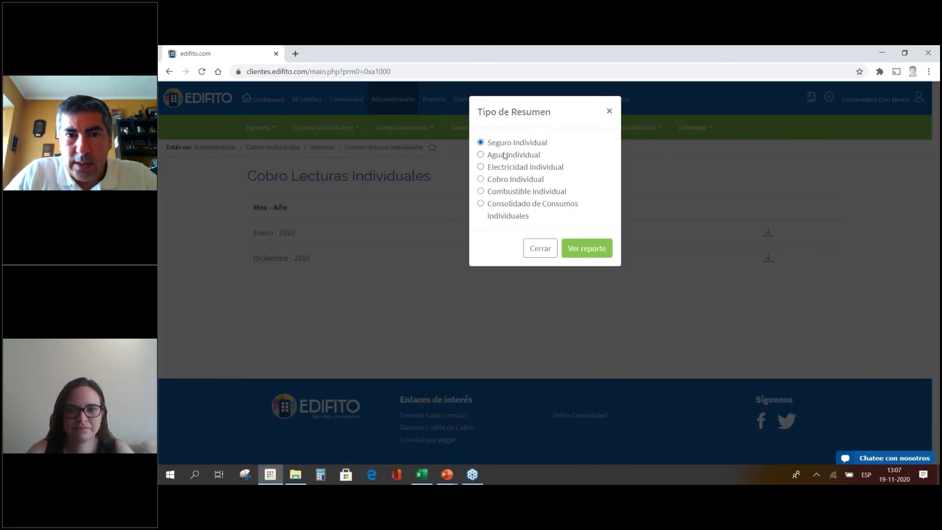
{"action": "left_click", "coordinate": [502, 157]}
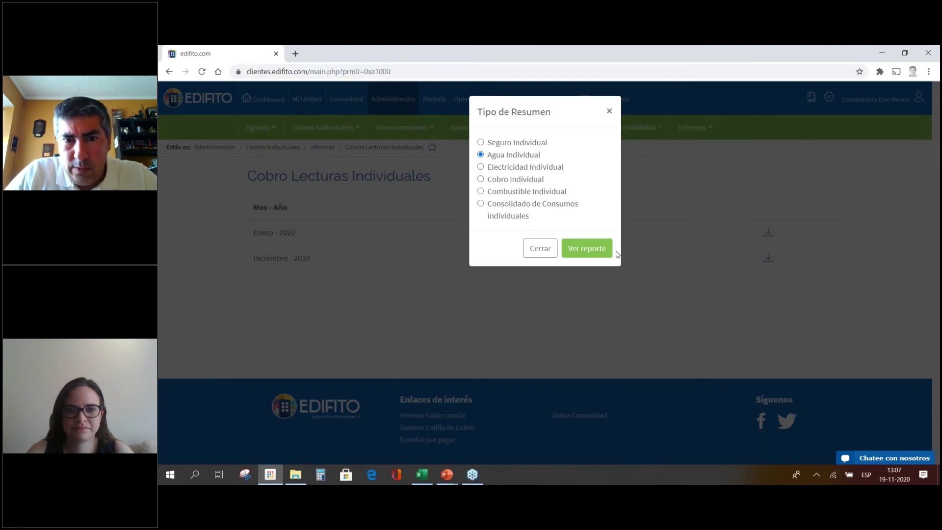
{"action": "left_click", "coordinate": [601, 252]}
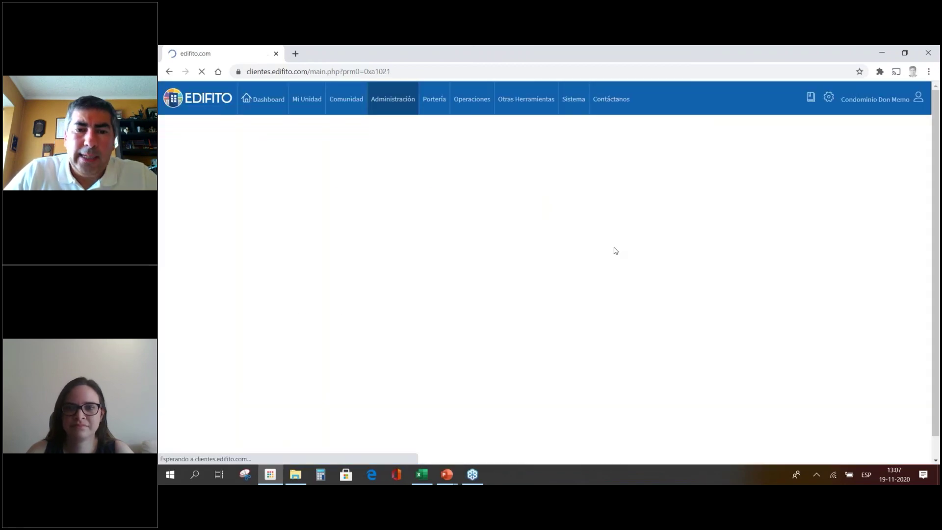
Look over the individual water consumption per UCO in the report and show the formats it can be downloaded in.
{"action": "scroll", "coordinate": [581, 348], "scroll_direction": "down", "scroll_amount": 3}
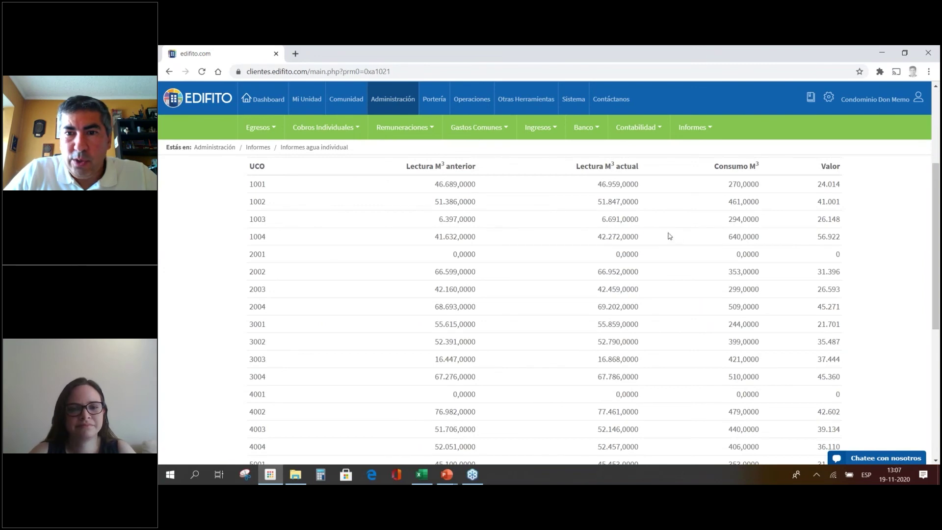
{"action": "scroll", "coordinate": [735, 283], "scroll_direction": "down", "scroll_amount": 3}
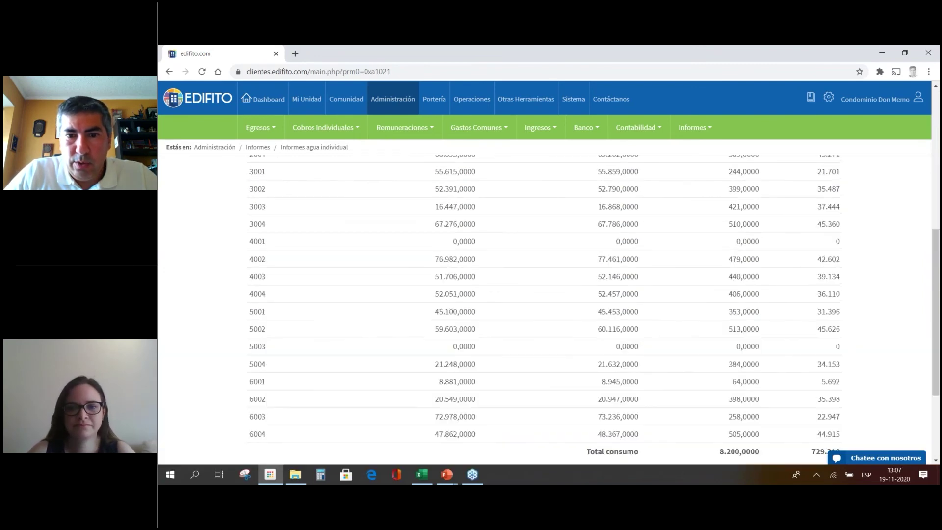
{"action": "scroll", "coordinate": [535, 381], "scroll_direction": "up", "scroll_amount": 7}
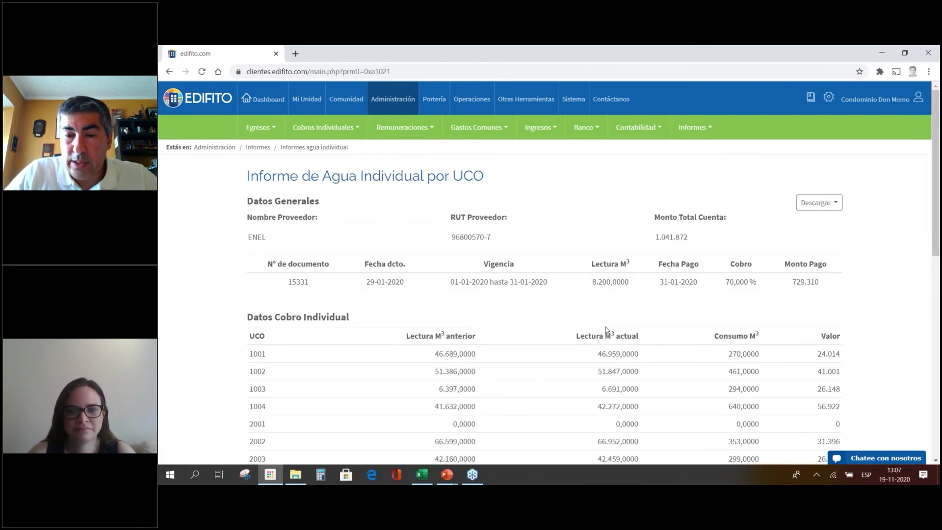
{"action": "scroll", "coordinate": [606, 330], "scroll_direction": "down", "scroll_amount": 3}
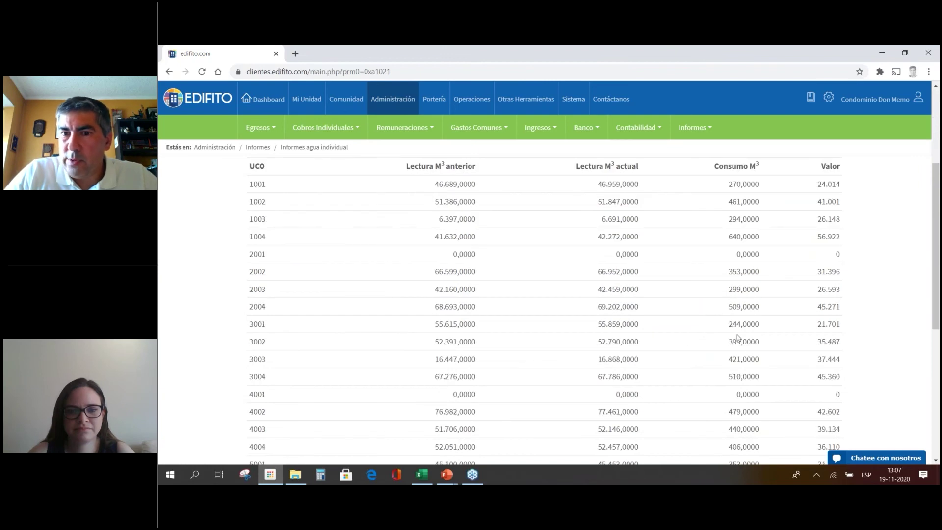
{"action": "scroll", "coordinate": [705, 337], "scroll_direction": "up", "scroll_amount": 3}
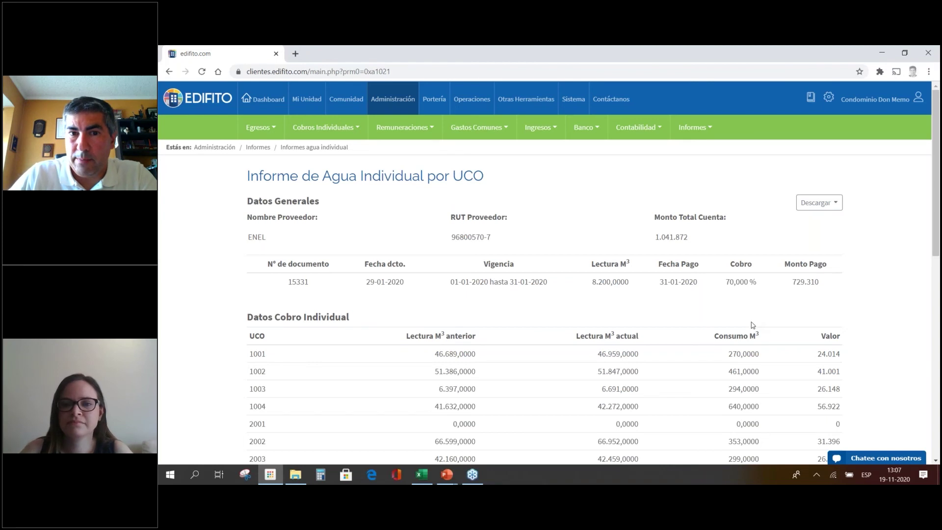
{"action": "left_click", "coordinate": [832, 209]}
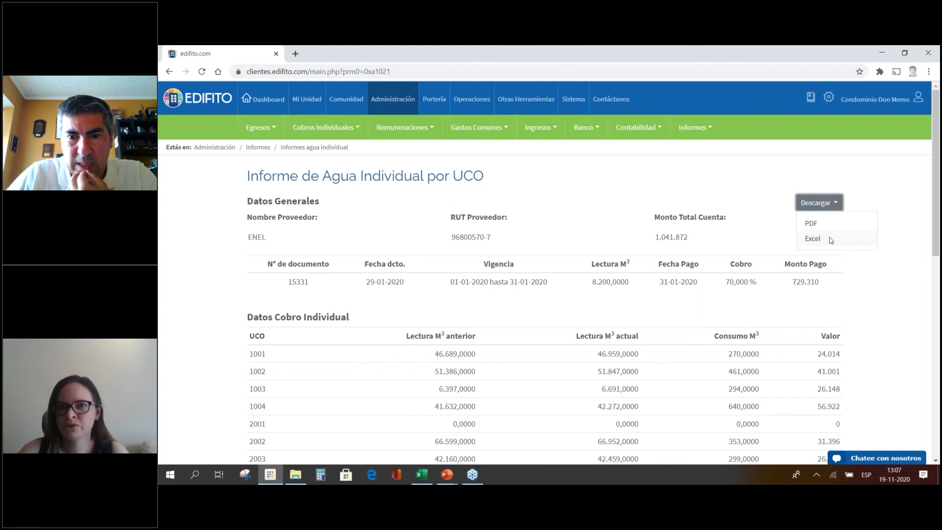
{"action": "left_click", "coordinate": [778, 320]}
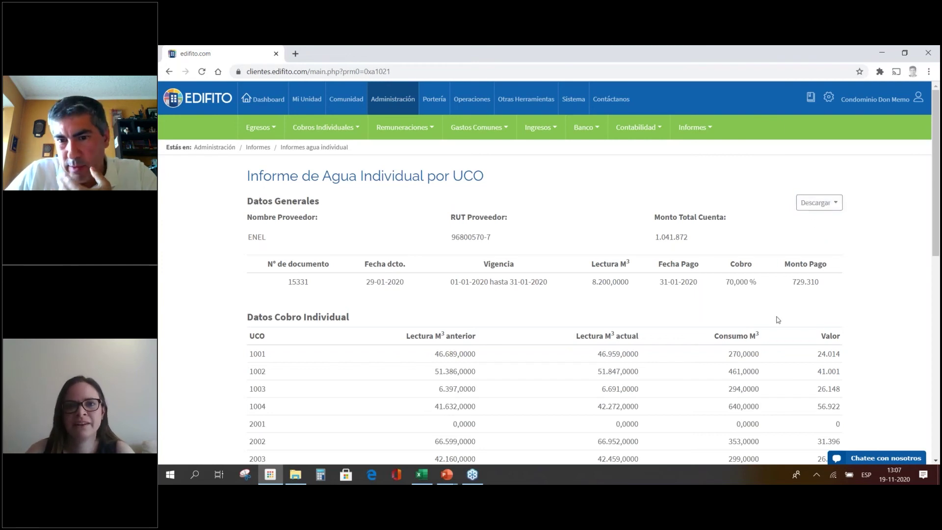
{"action": "scroll", "coordinate": [777, 320], "scroll_direction": "down", "scroll_amount": 3}
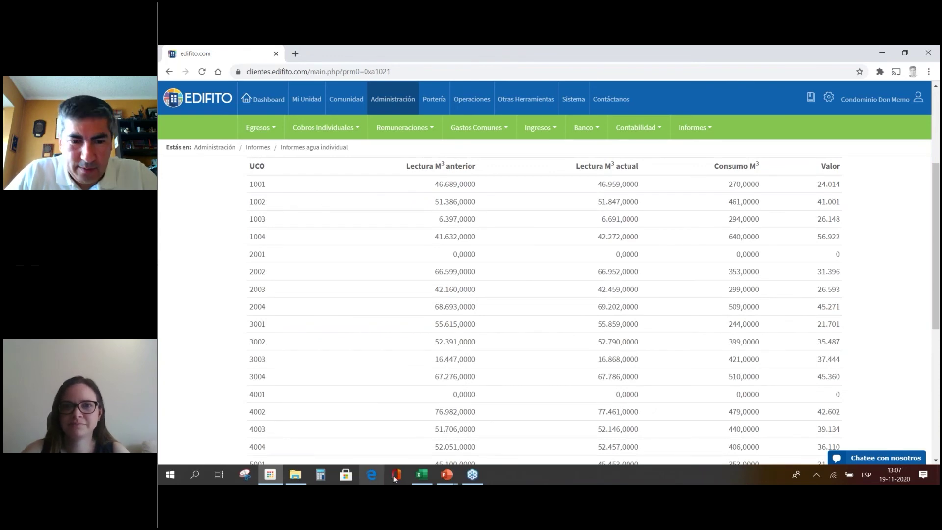
Switch to the Excel workbook, show the Panel de Control dashboard, and unhide the Analisis KPIs sheet.
{"action": "left_click", "coordinate": [421, 474]}
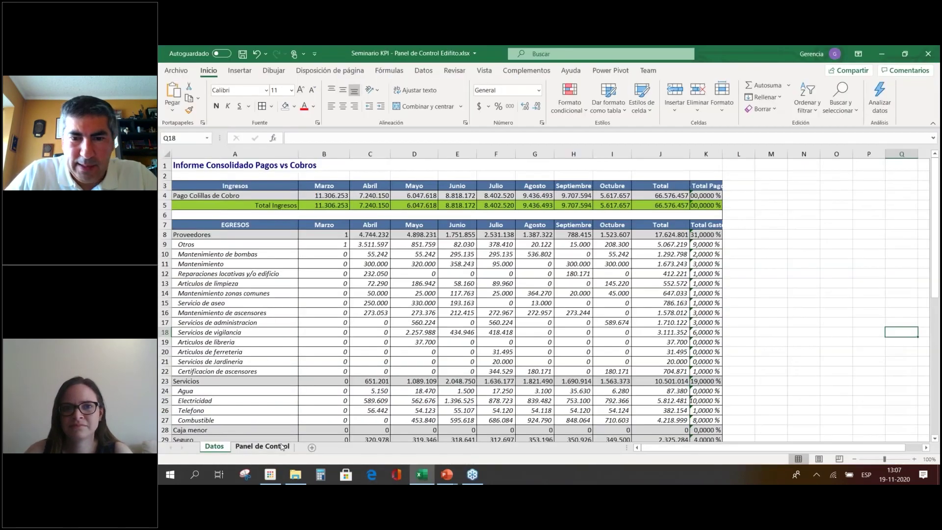
{"action": "left_click", "coordinate": [282, 446]}
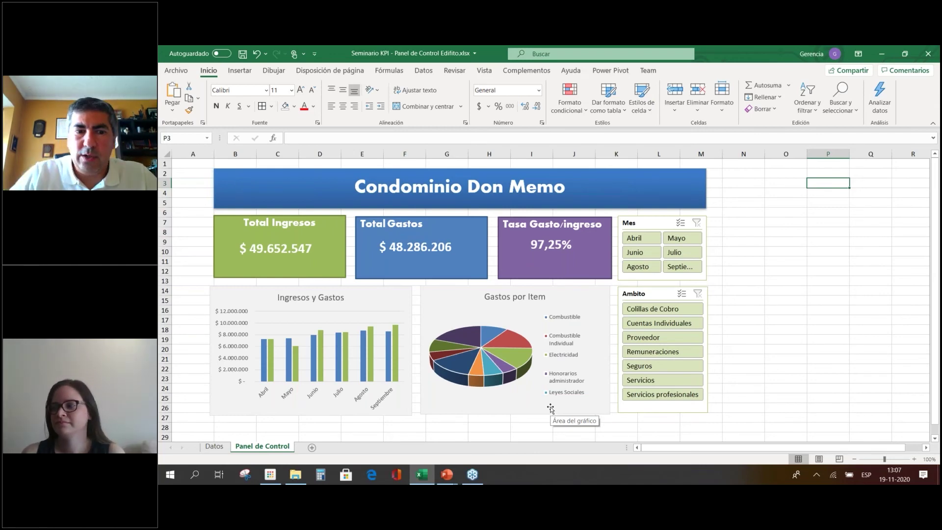
{"action": "left_click", "coordinate": [213, 447]}
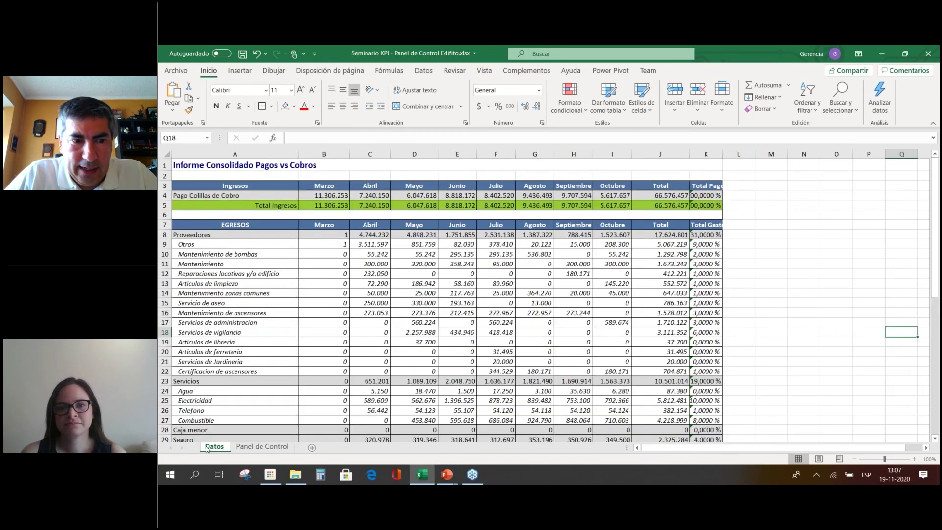
{"action": "right_click", "coordinate": [212, 450]}
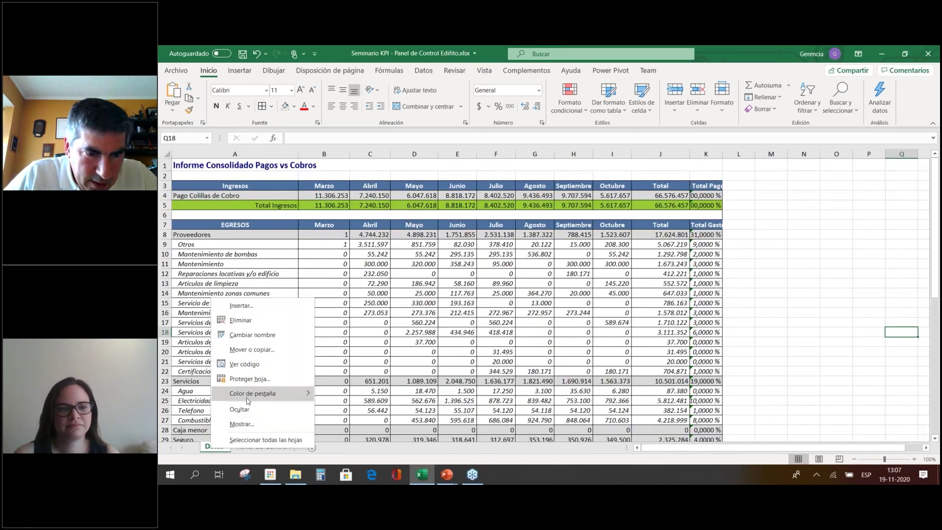
{"action": "left_click", "coordinate": [241, 424]}
{"action": "left_click", "coordinate": [186, 422]}
{"action": "double_click", "coordinate": [187, 423]}
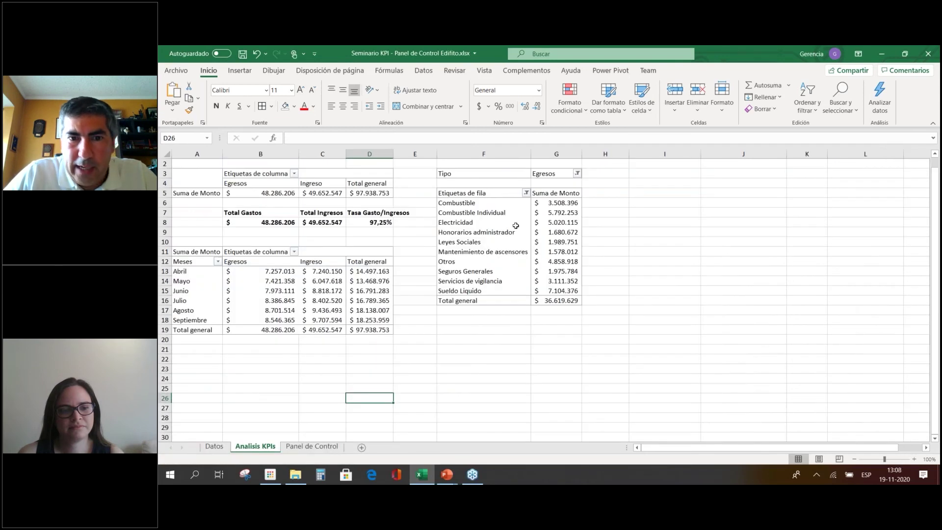
Set the expense pivot table's Concepto value filter to the top 20 items by Suma de Monto.
{"action": "left_click", "coordinate": [527, 194]}
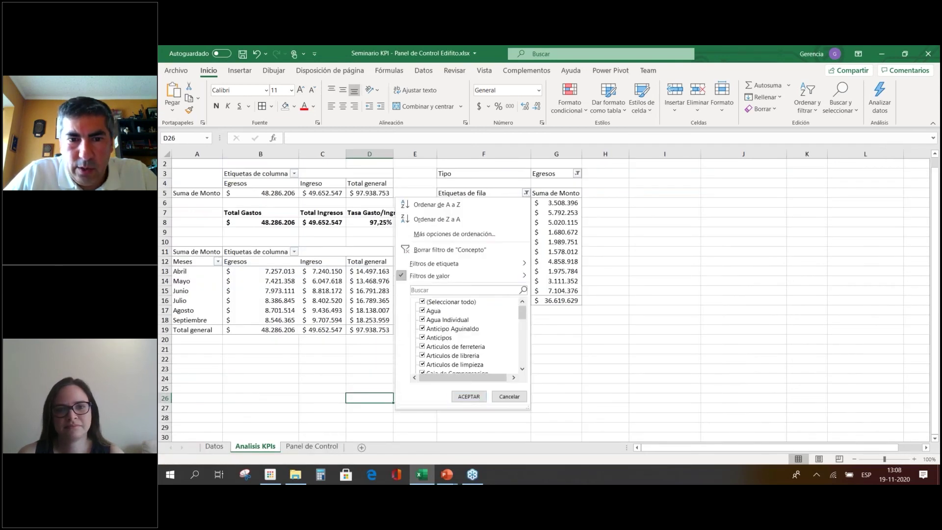
{"action": "mouse_move", "coordinate": [491, 275]}
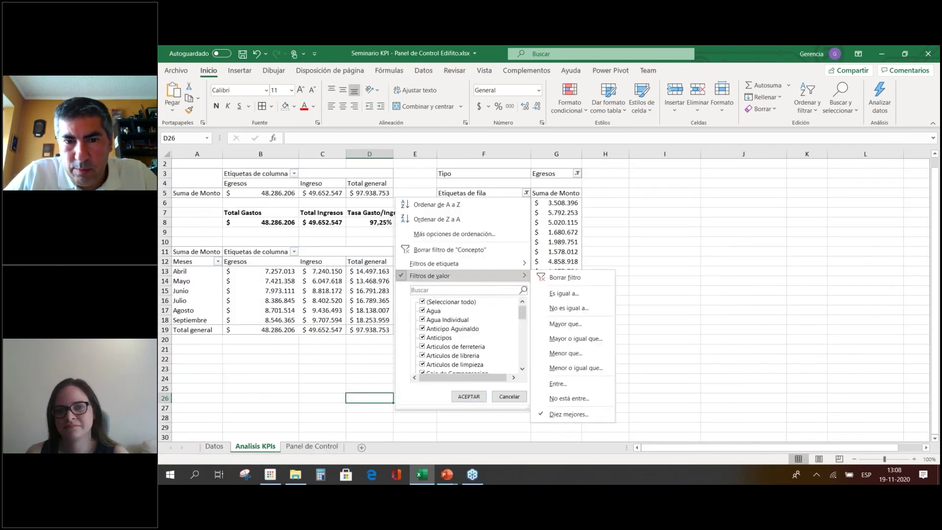
{"action": "left_click", "coordinate": [569, 415]}
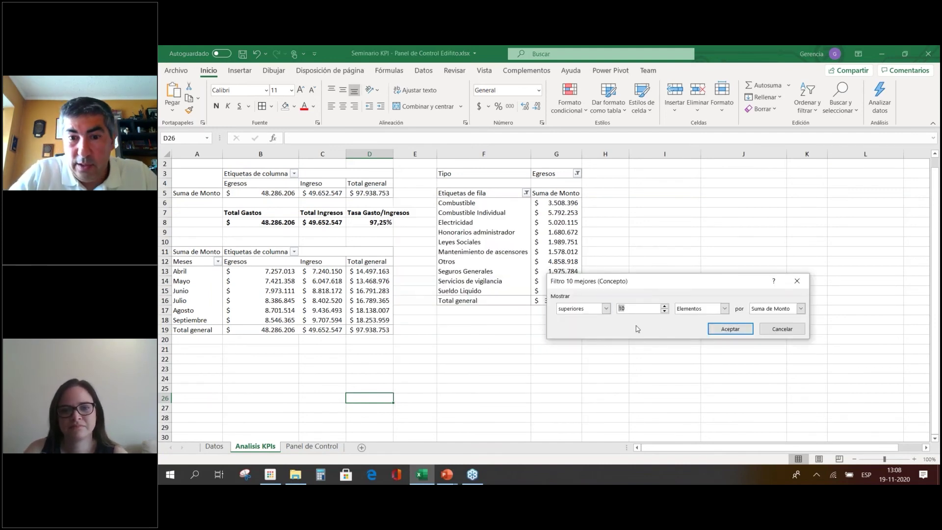
{"action": "left_click", "coordinate": [730, 328]}
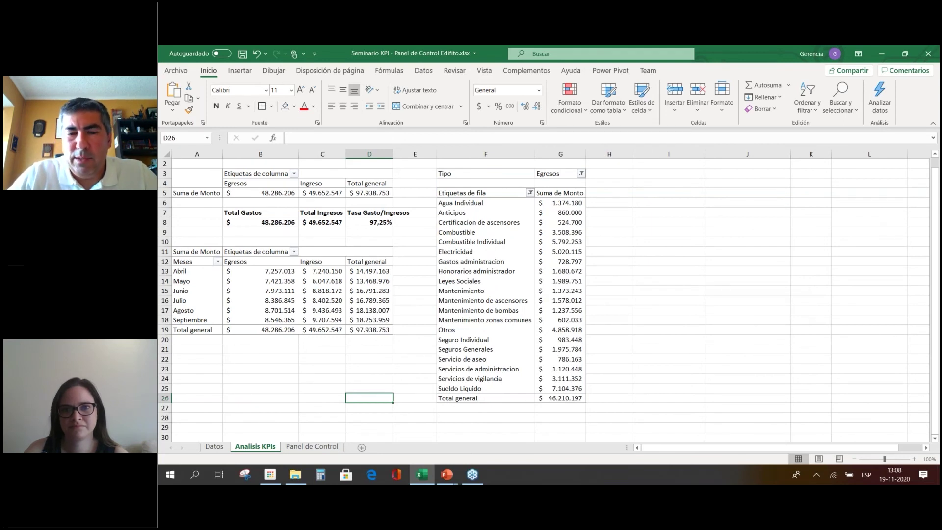
Limit the expense pivot table's Concepto value filter to the top 5 items by Suma de Monto and show the Panel de Control sheet.
{"action": "left_click", "coordinate": [529, 194]}
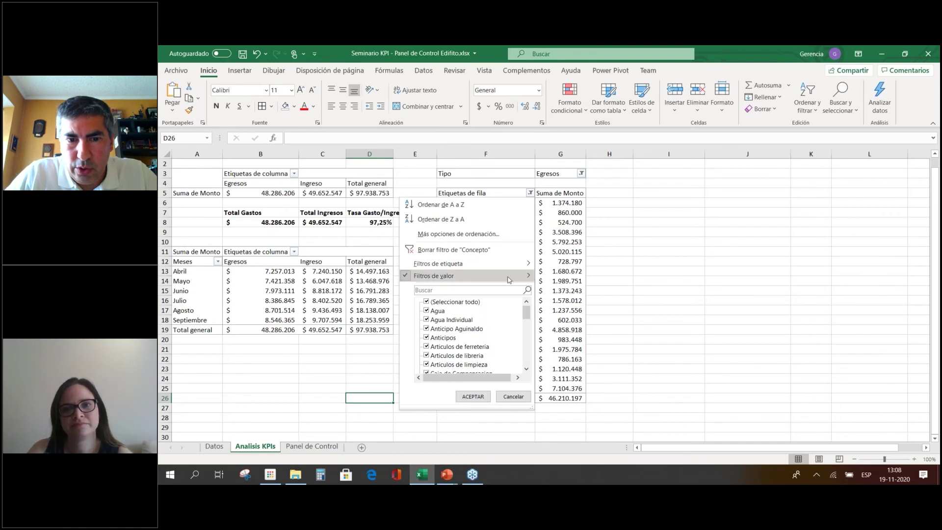
{"action": "mouse_move", "coordinate": [525, 276]}
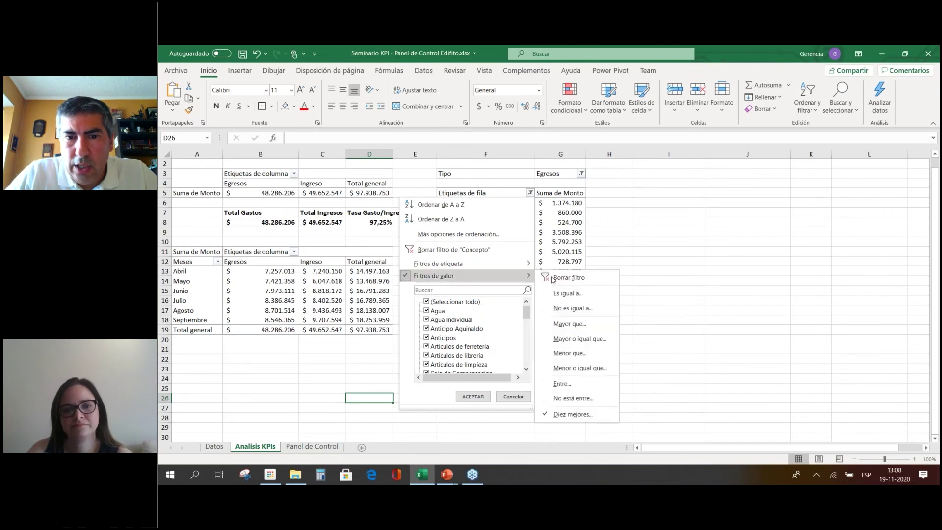
{"action": "left_click", "coordinate": [573, 415]}
{"action": "type", "text": "20"}
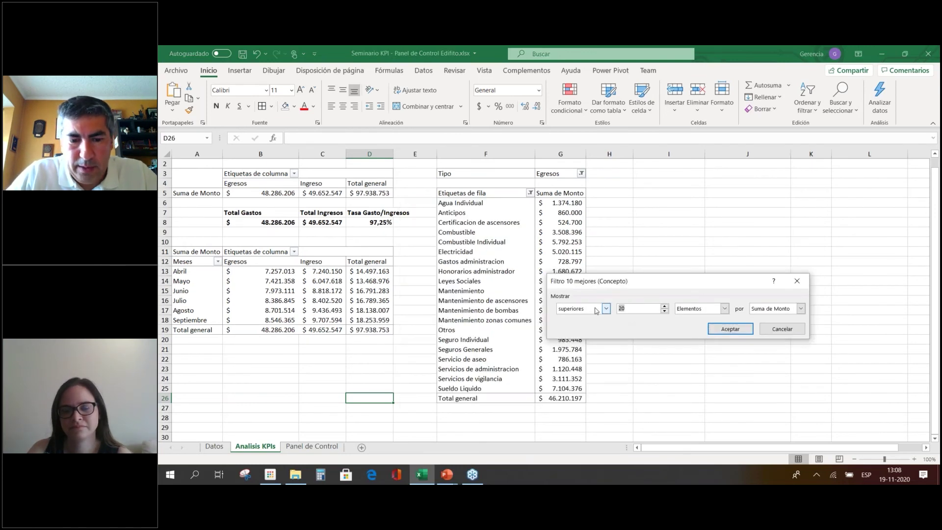
{"action": "left_click", "coordinate": [730, 328]}
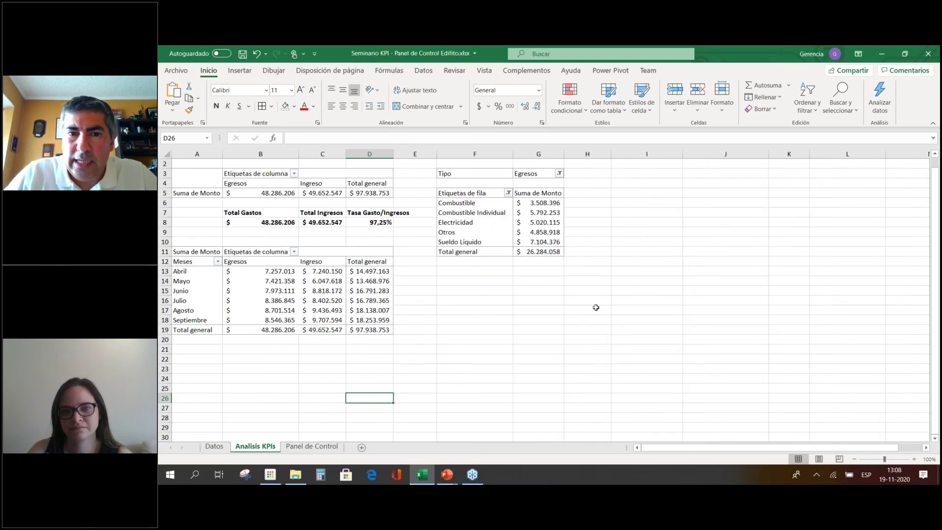
{"action": "left_click", "coordinate": [596, 310]}
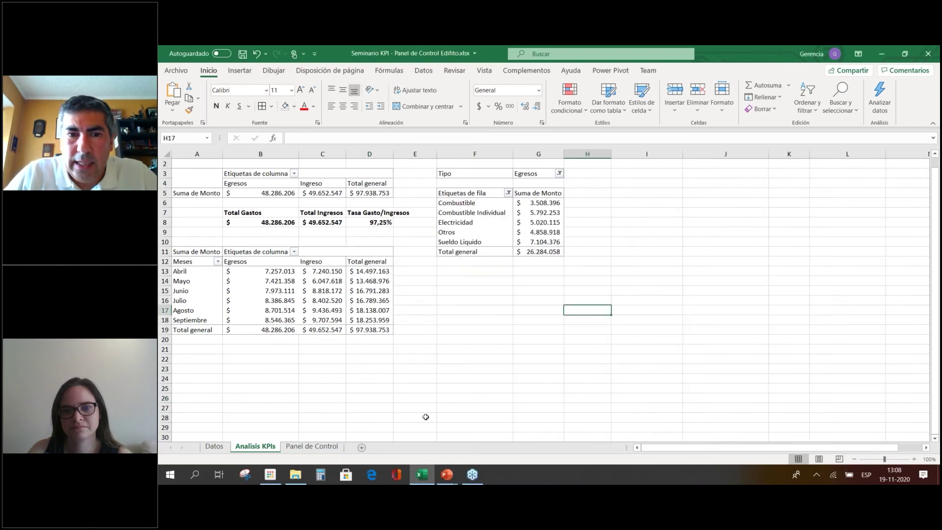
{"action": "left_click", "coordinate": [330, 448]}
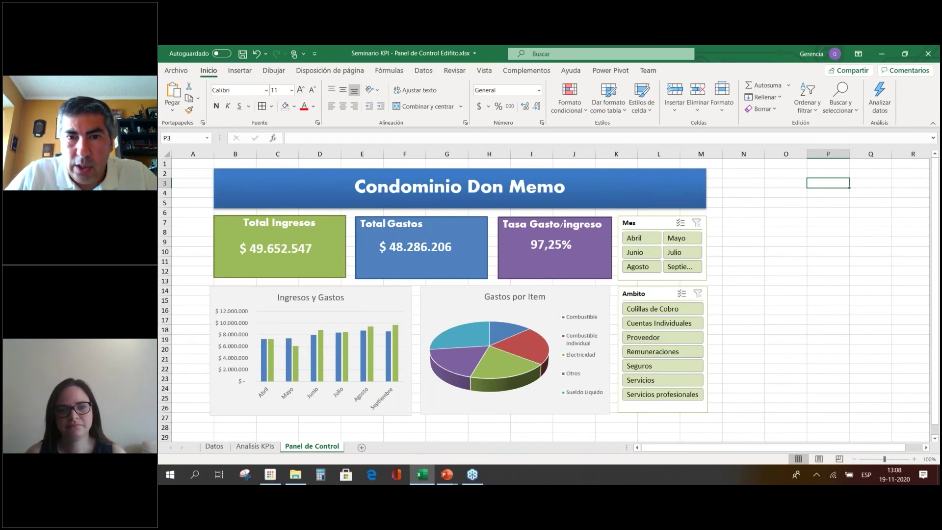
Return to Edifito in the browser and show the list of available Informes, including the Ingresos reports.
{"action": "key", "text": "alt+Tab"}
{"action": "scroll", "coordinate": [547, 263], "scroll_direction": "up", "scroll_amount": 4}
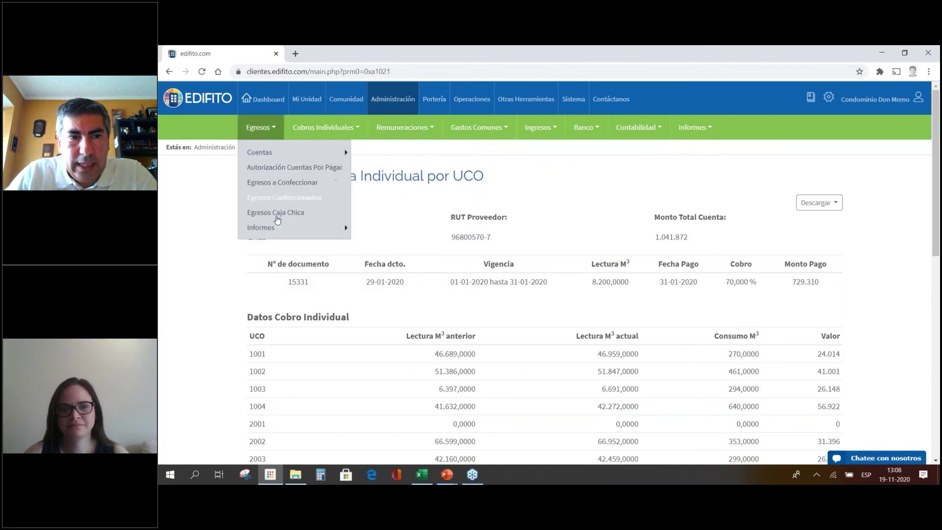
{"action": "mouse_move", "coordinate": [285, 232]}
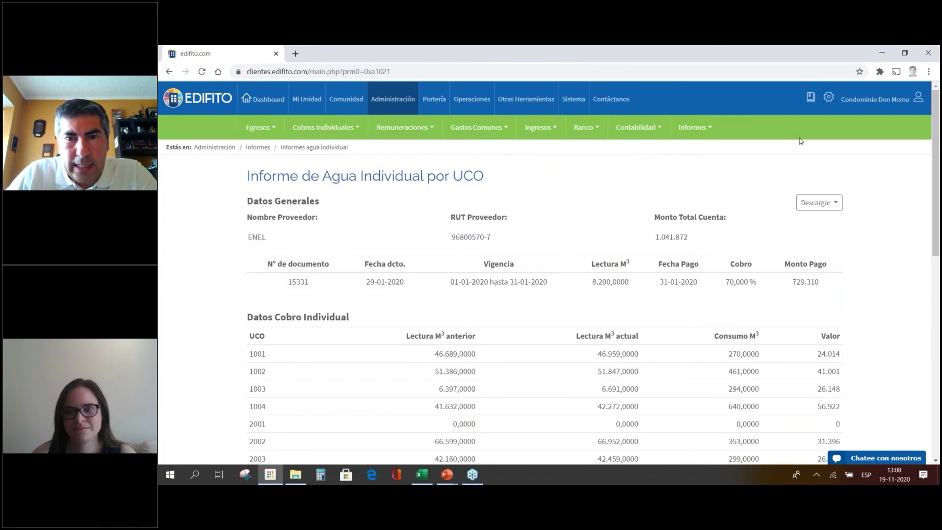
{"action": "mouse_move", "coordinate": [693, 129]}
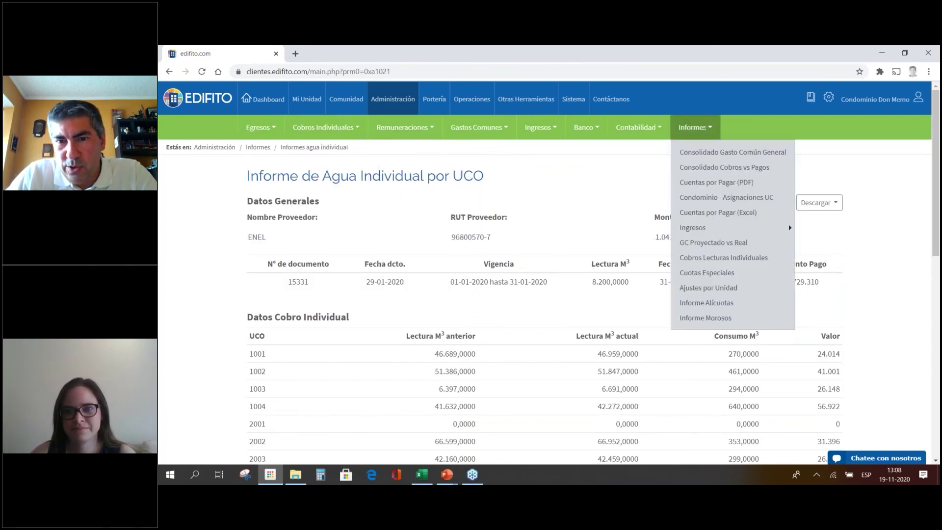
{"action": "mouse_move", "coordinate": [712, 228]}
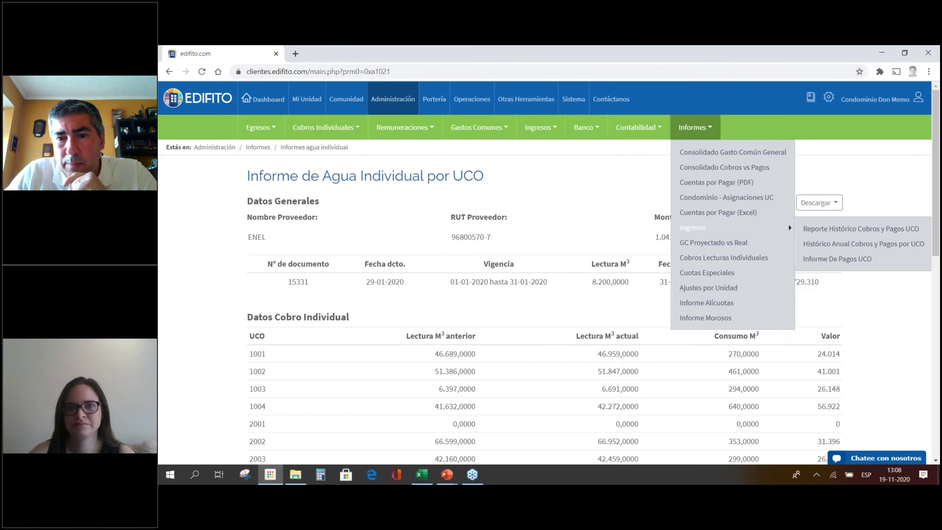
View Edifito's Portería pages for Visitas, Correspondencia y Paquetería, and Libro Condominio.
{"action": "mouse_move", "coordinate": [320, 127]}
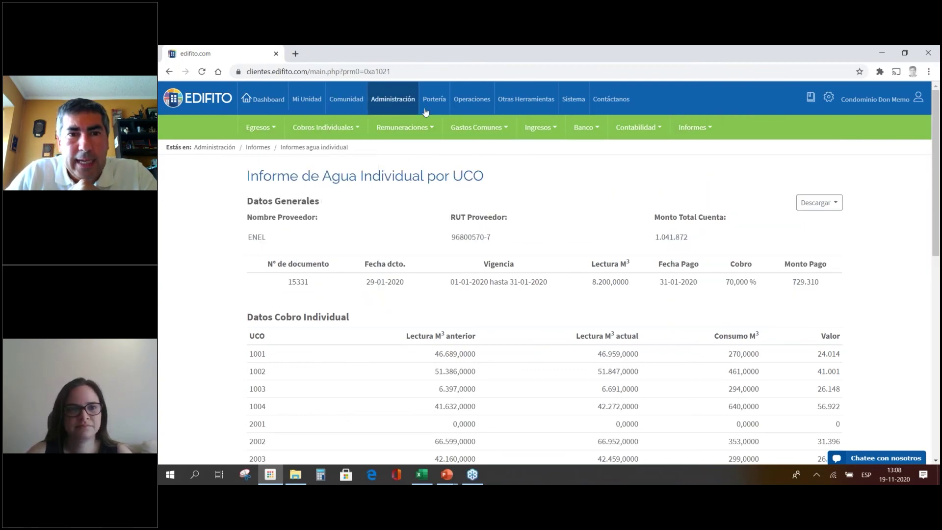
{"action": "mouse_move", "coordinate": [427, 108]}
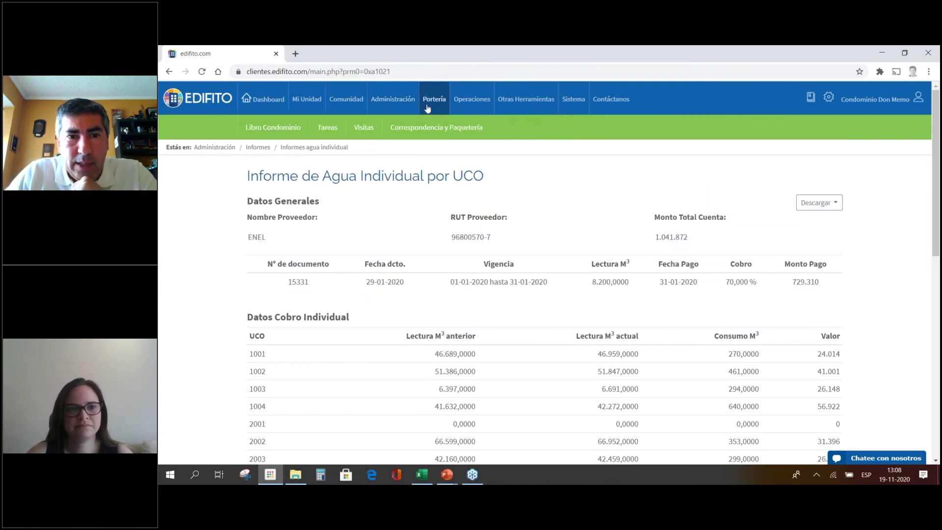
{"action": "left_click", "coordinate": [370, 127]}
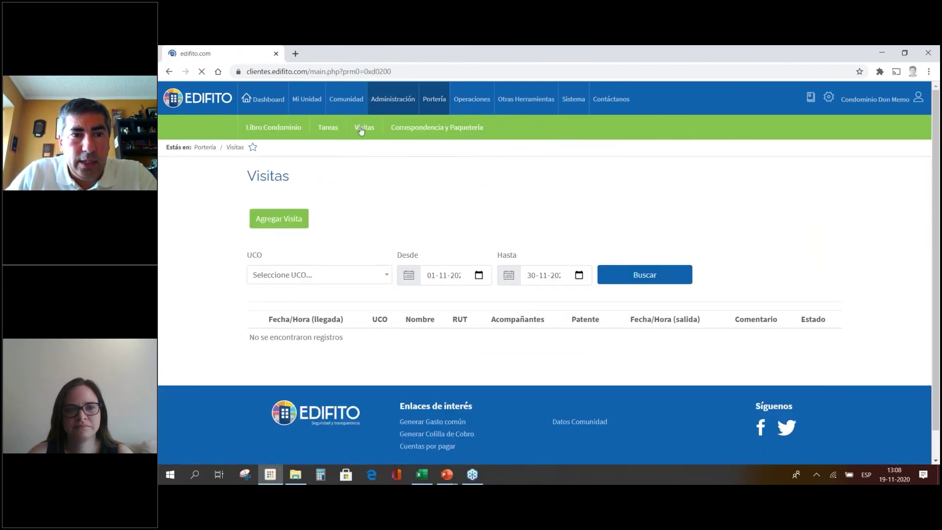
{"action": "left_click", "coordinate": [426, 127]}
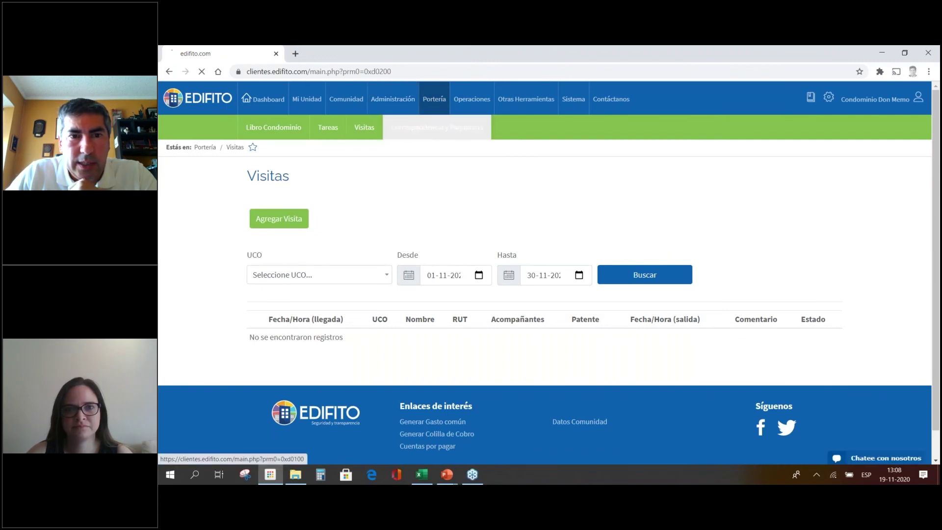
{"action": "left_click", "coordinate": [288, 132]}
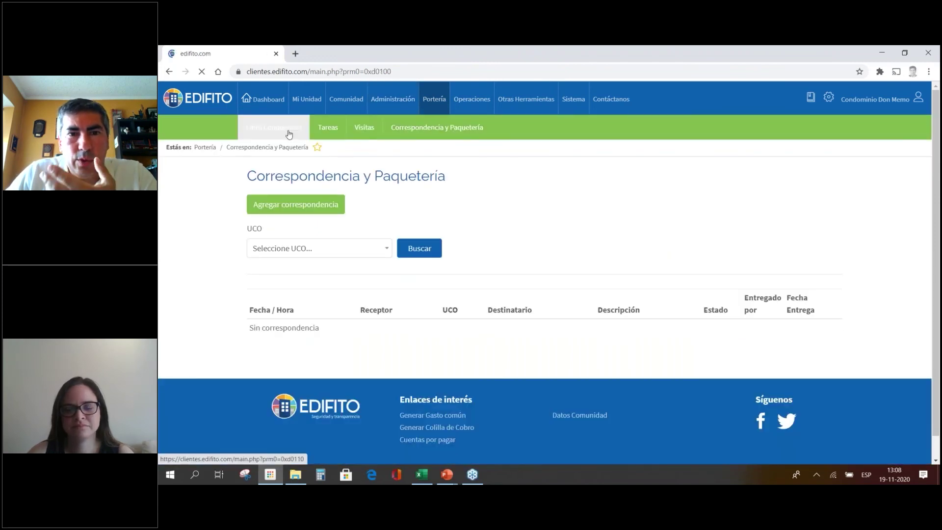
{"action": "left_click", "coordinate": [472, 103]}
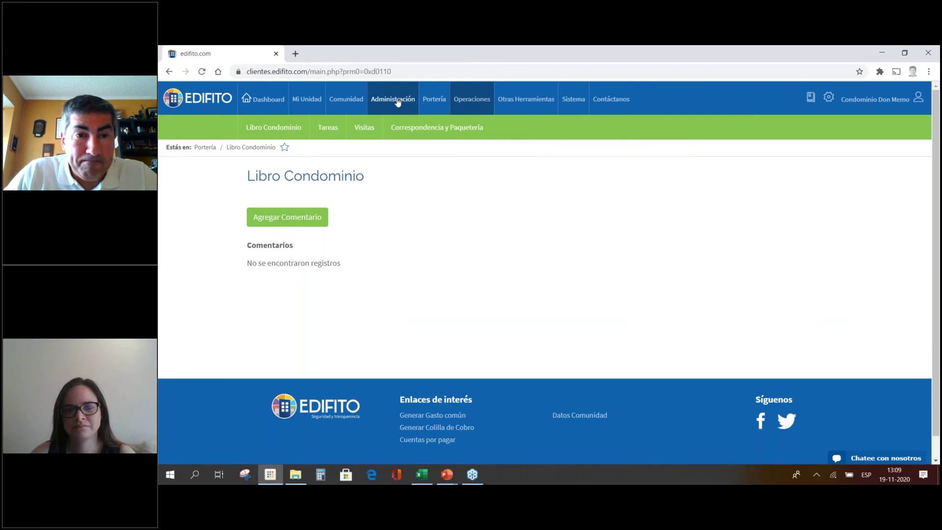
Open Cálculo de Remuneraciones within the Remuneraciones section of Administración to show its available payroll reports.
{"action": "mouse_move", "coordinate": [397, 102]}
{"action": "left_click", "coordinate": [407, 129]}
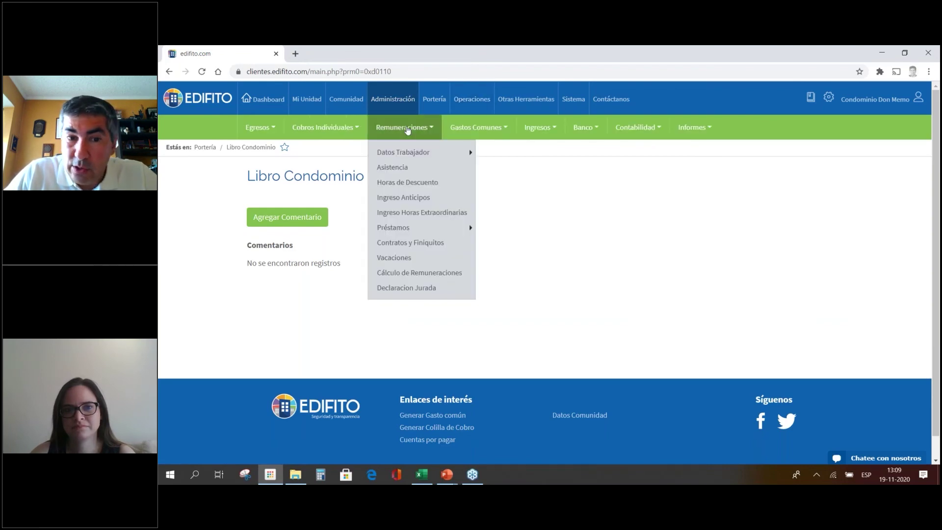
{"action": "left_click", "coordinate": [418, 277]}
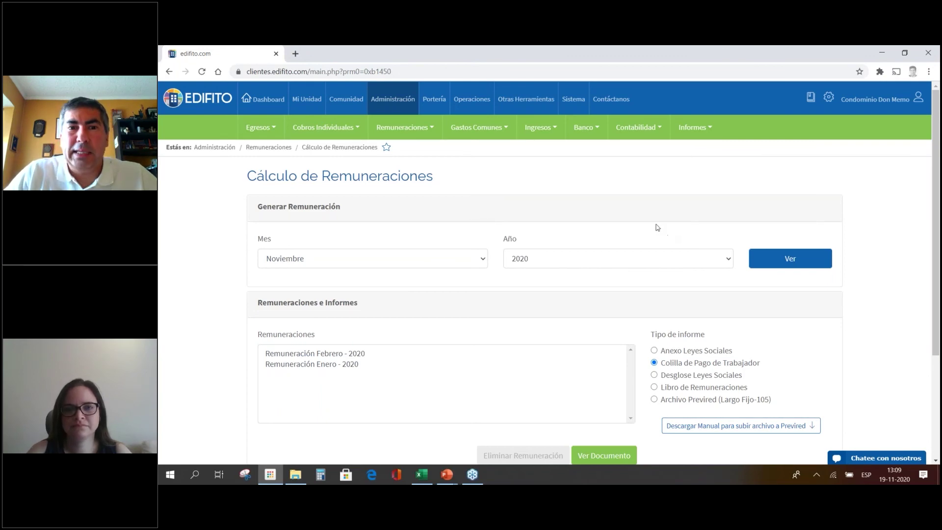
Switch to the Excel dashboard workbook and unhide the Datos Nomalizados sheet.
{"action": "left_click", "coordinate": [420, 477]}
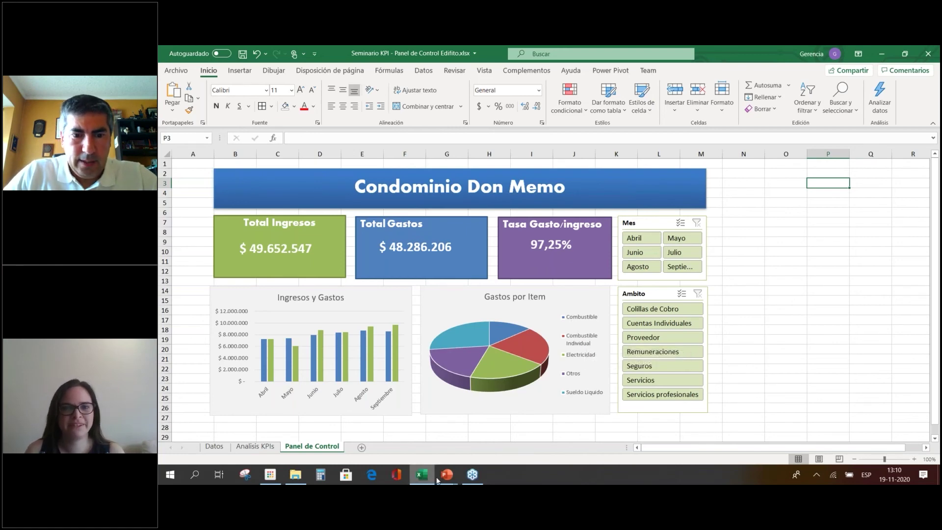
{"action": "mouse_move", "coordinate": [449, 477]}
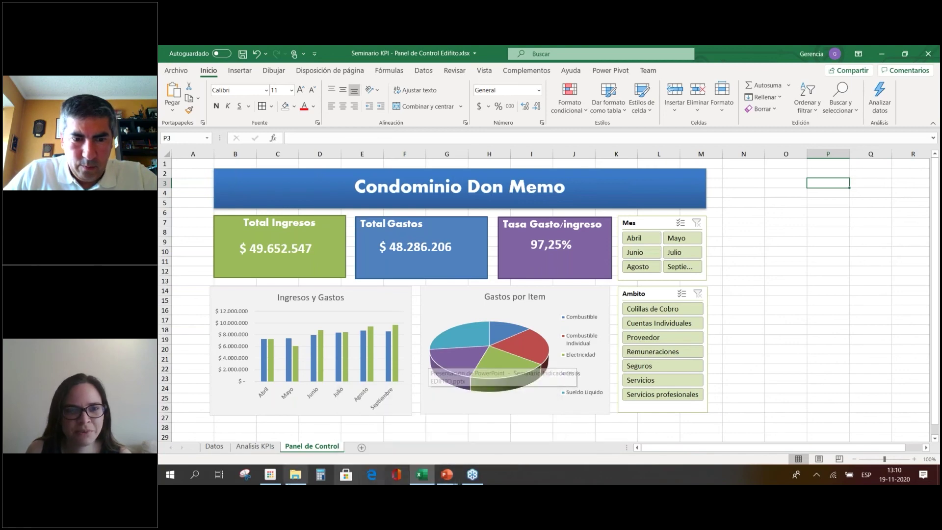
{"action": "mouse_move", "coordinate": [291, 479]}
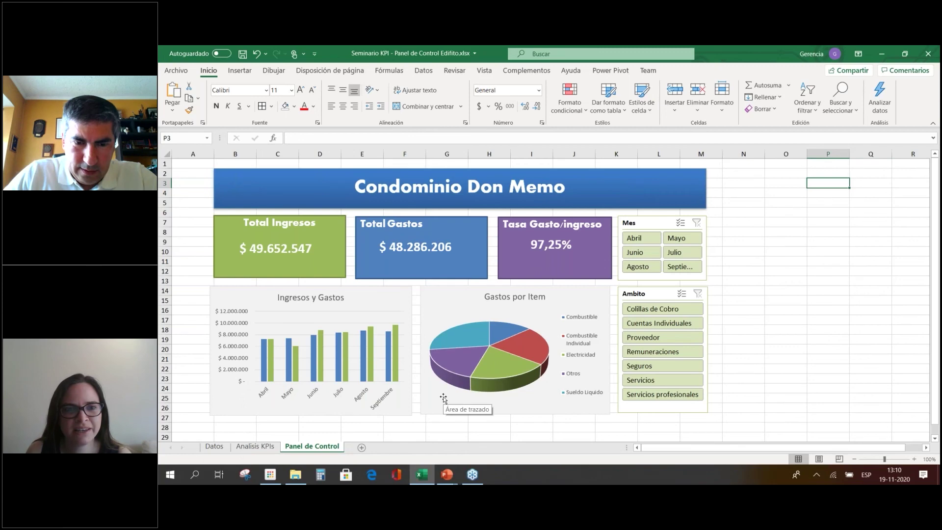
{"action": "right_click", "coordinate": [219, 450]}
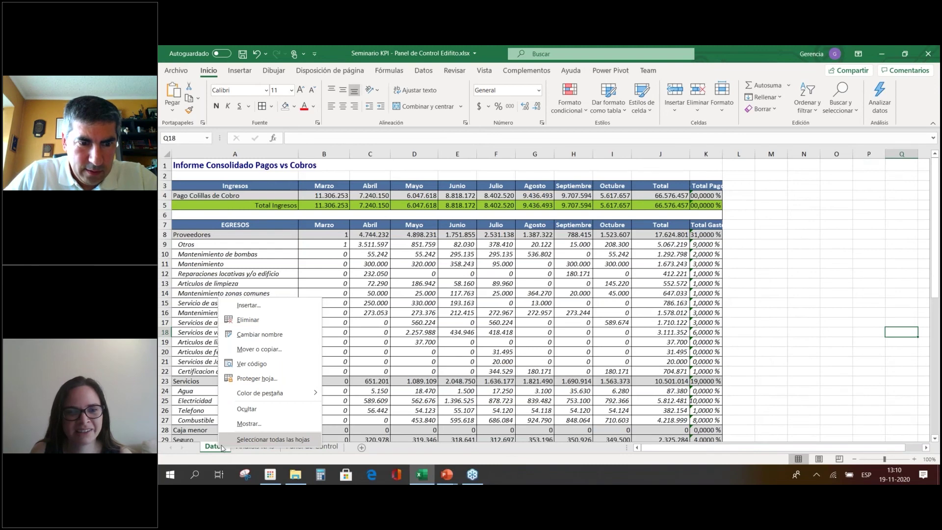
{"action": "left_click", "coordinate": [250, 423]}
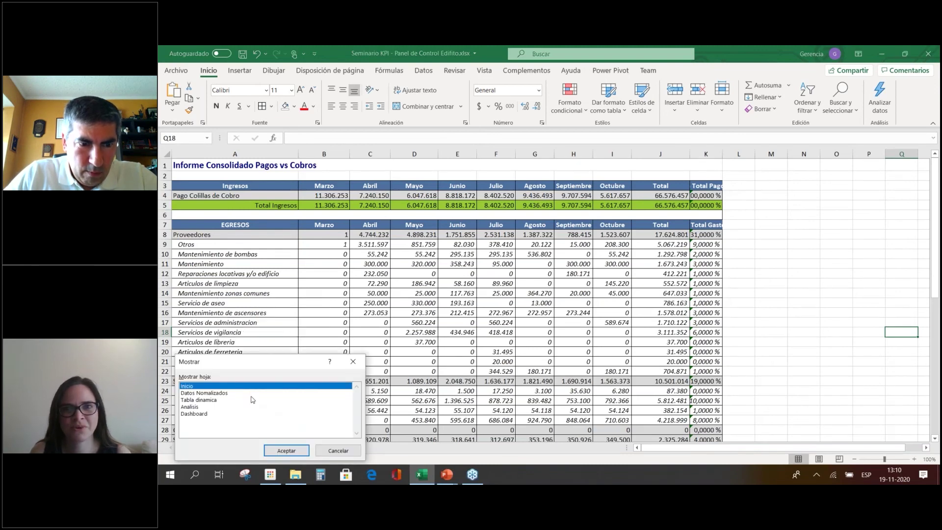
{"action": "left_click", "coordinate": [225, 394]}
{"action": "key", "text": "Return"}
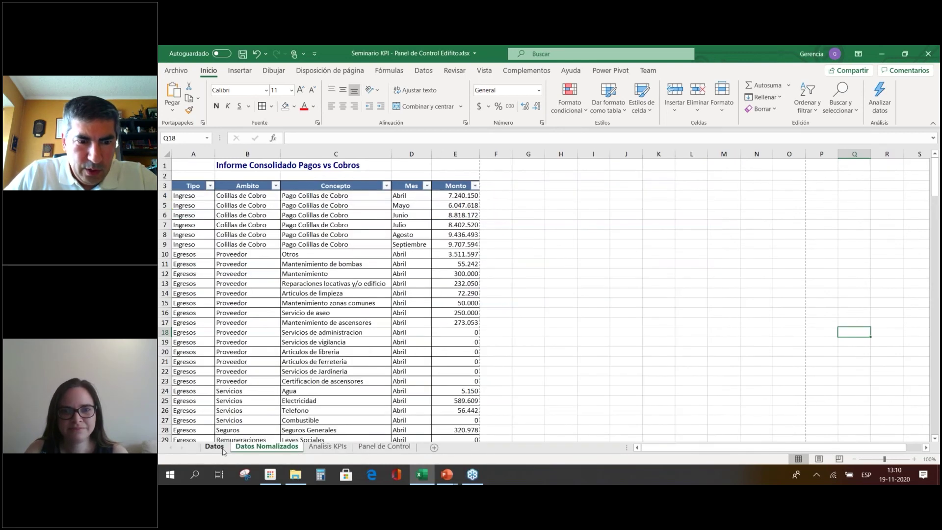
Compare the Datos report with the Datos Nomalizados table and review how they feed the Analisis KPIs and Panel de Control sheets.
{"action": "left_click", "coordinate": [214, 446]}
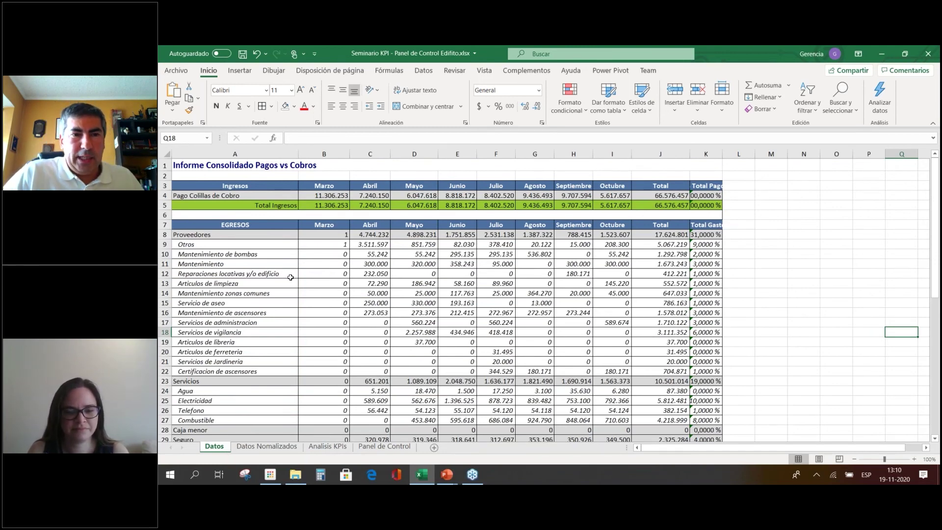
{"action": "left_click", "coordinate": [269, 448]}
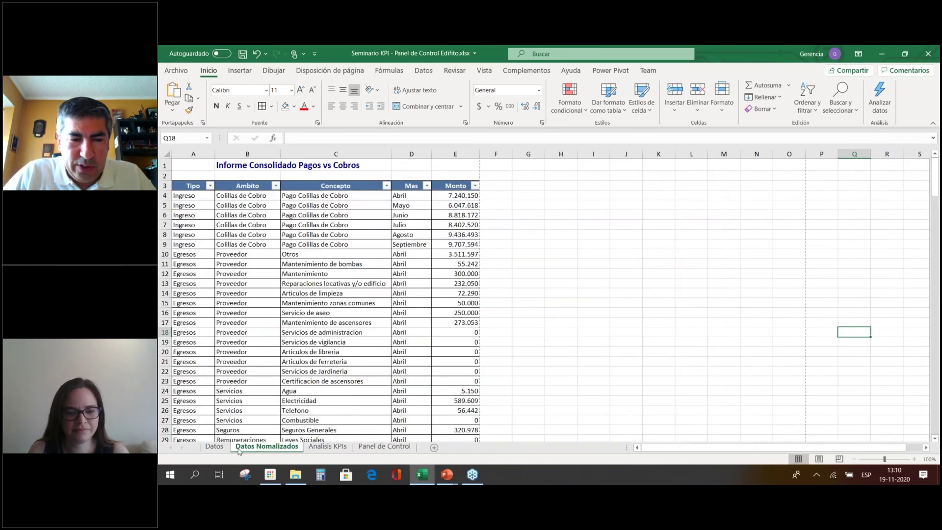
{"action": "left_click", "coordinate": [216, 447]}
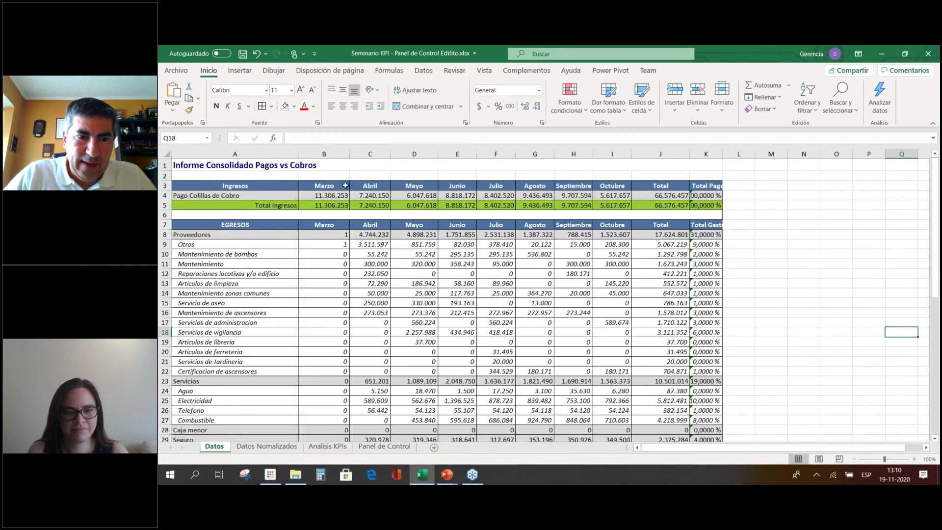
{"action": "left_click", "coordinate": [278, 447]}
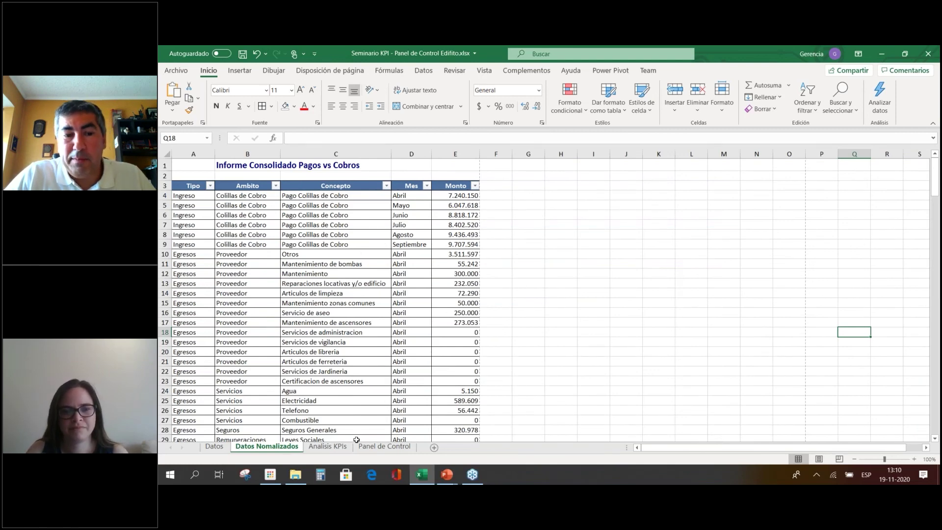
{"action": "left_click", "coordinate": [328, 447]}
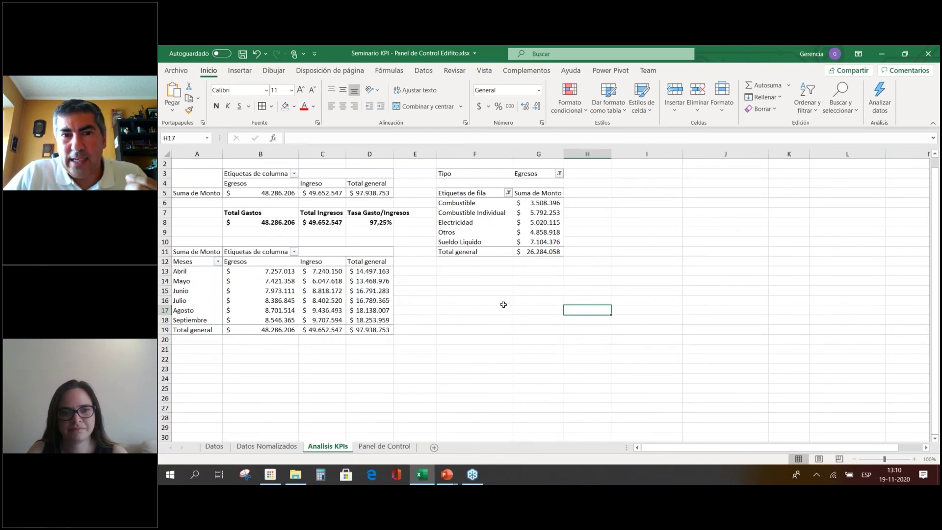
{"action": "left_click", "coordinate": [385, 446]}
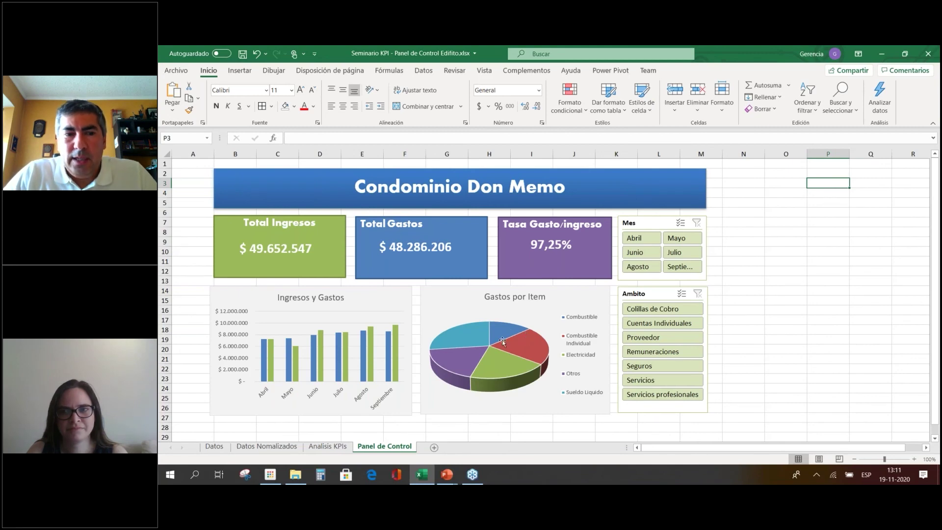
{"action": "left_click", "coordinate": [219, 451]}
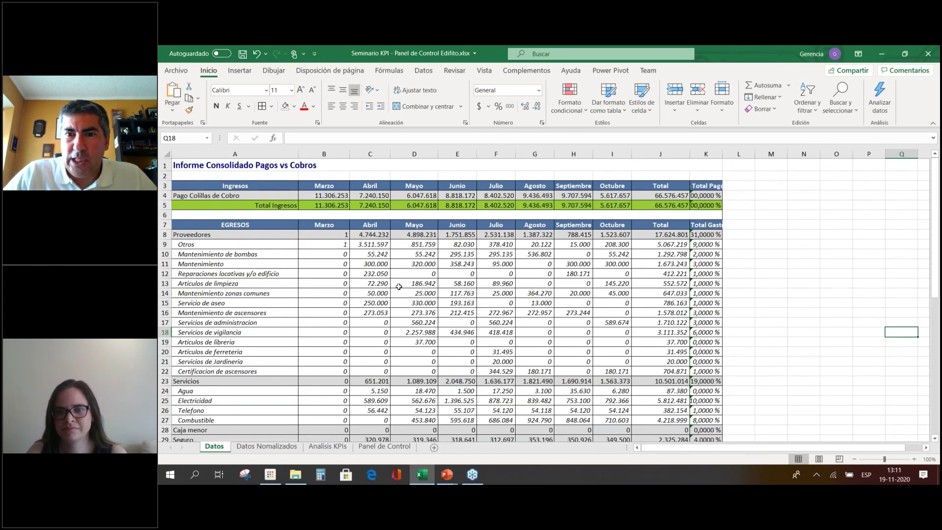
{"action": "left_click", "coordinate": [279, 450]}
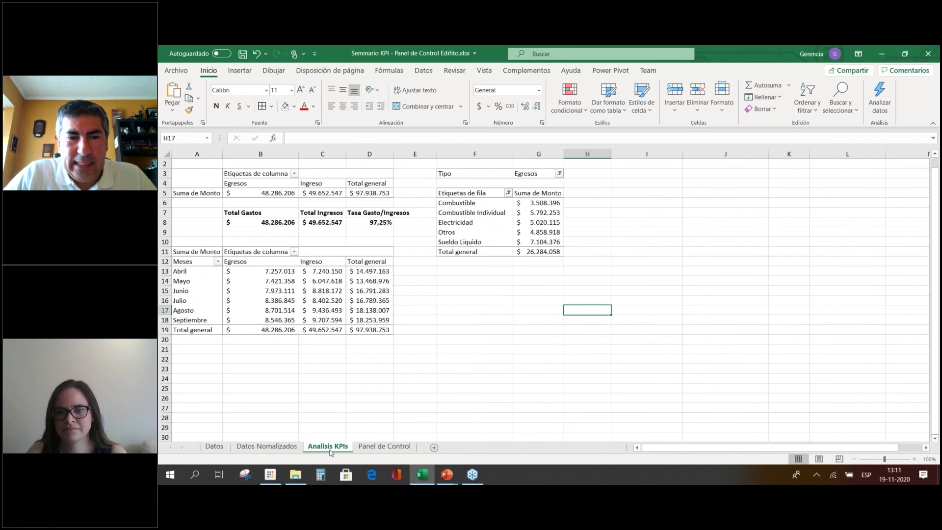
{"action": "left_click", "coordinate": [372, 447]}
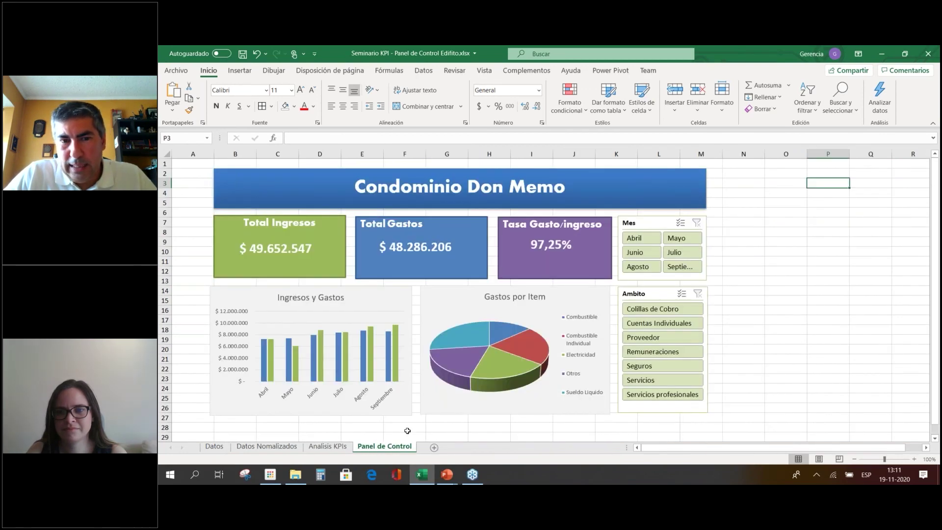
{"action": "left_click", "coordinate": [212, 448]}
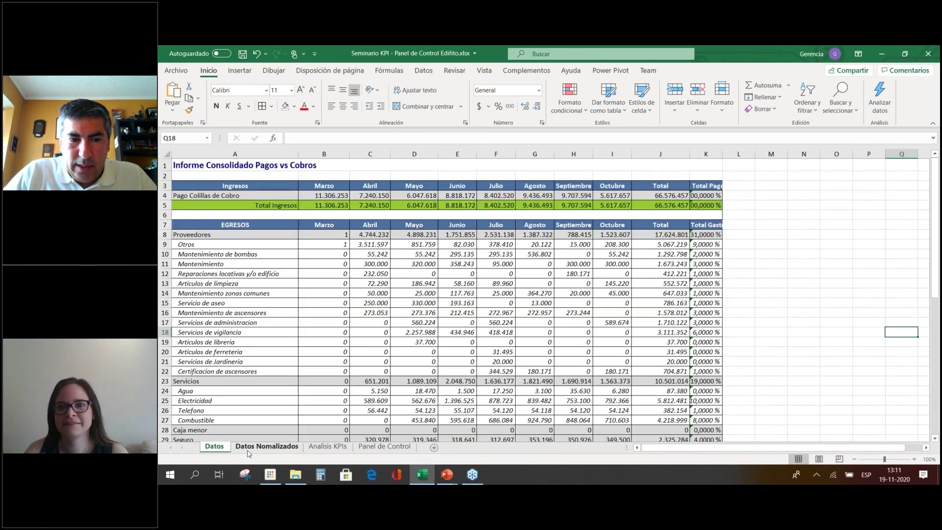
{"action": "left_click", "coordinate": [248, 448]}
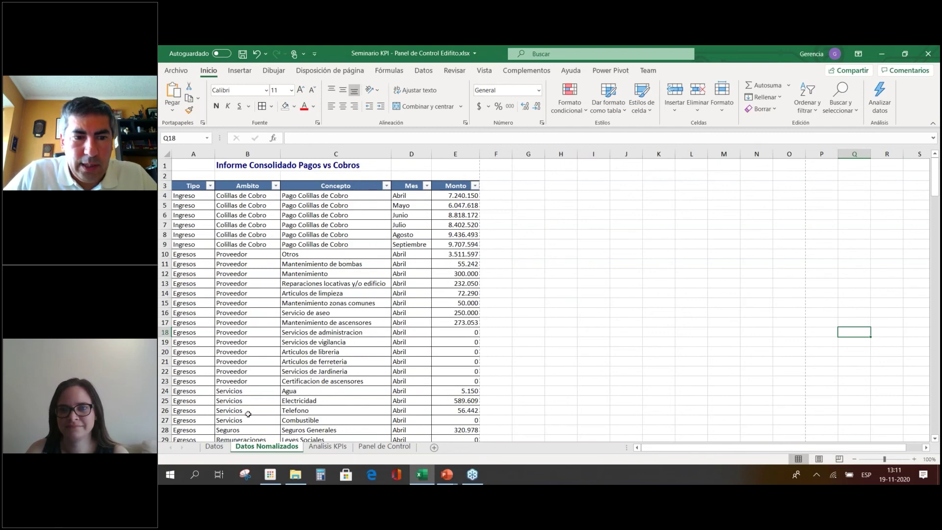
Copy the entire contents of the Datos sheet into a new worksheet starting at cell A1.
{"action": "left_click", "coordinate": [220, 449]}
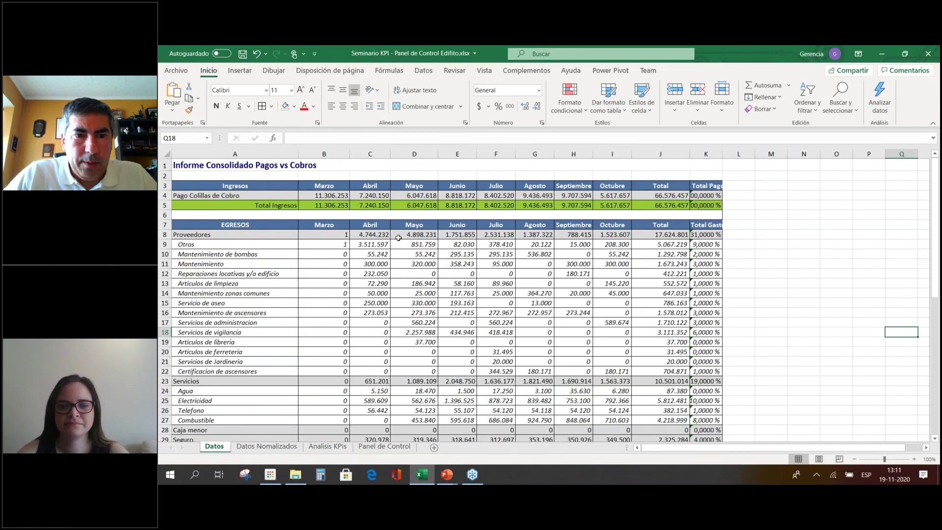
{"action": "left_click", "coordinate": [190, 235]}
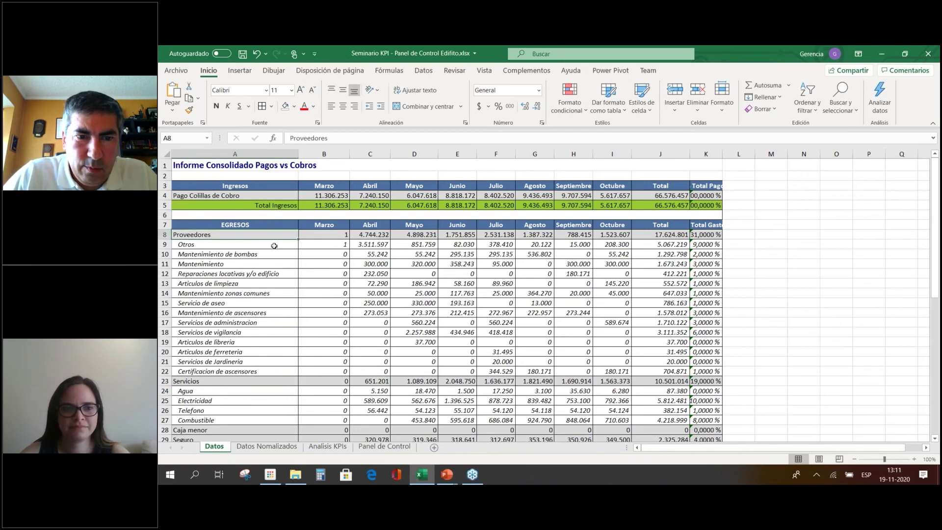
{"action": "left_click", "coordinate": [167, 154]}
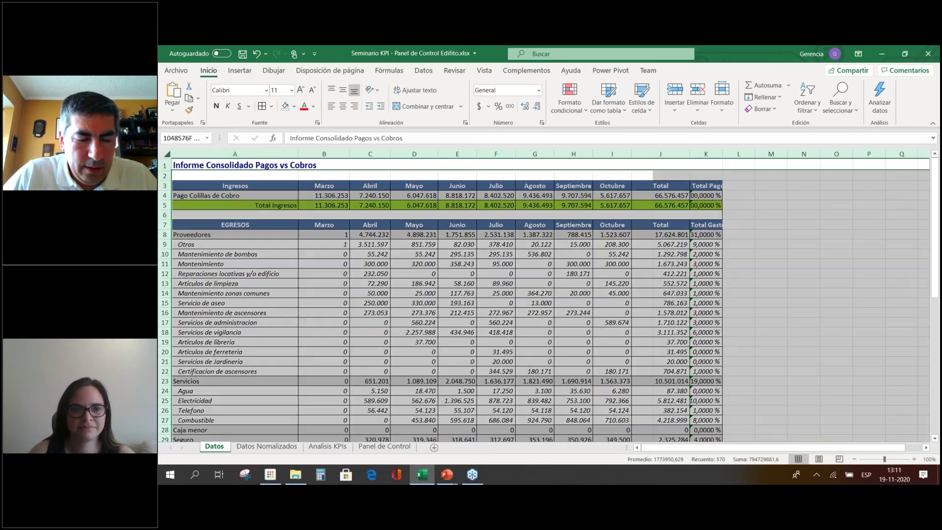
{"action": "key", "text": "ctrl+c"}
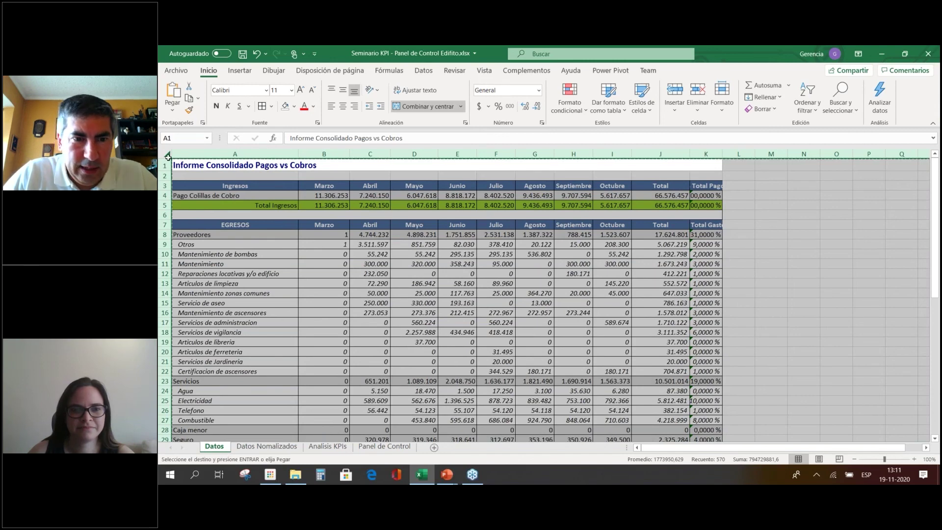
{"action": "left_click", "coordinate": [434, 448]}
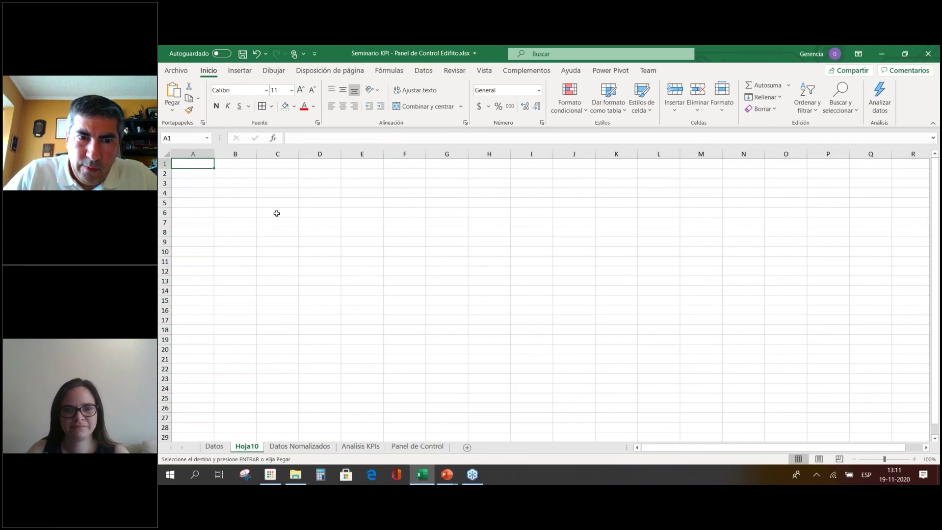
{"action": "key", "text": "Return"}
Insert three blank columns before column A in the copied report.
{"action": "left_click", "coordinate": [277, 214]}
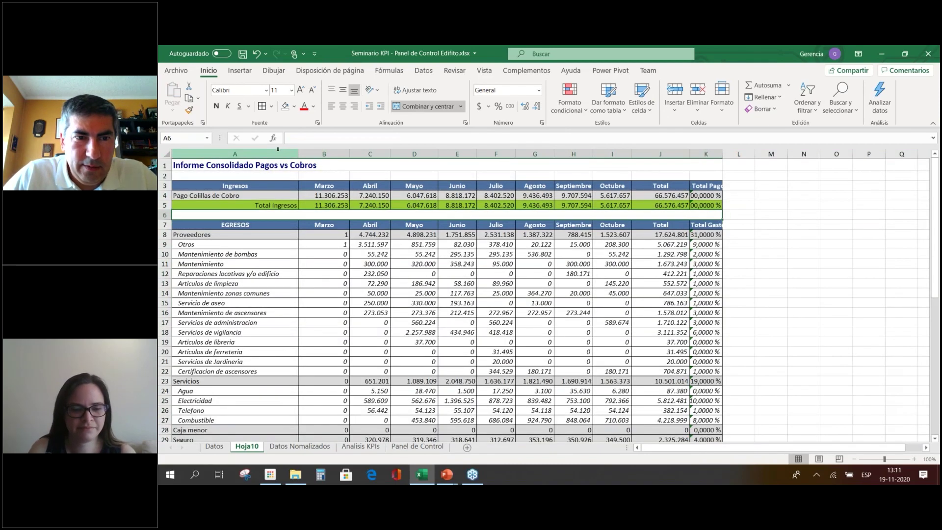
{"action": "left_click_drag", "start_coordinate": [278, 151], "coordinate": [369, 152]}
{"action": "right_click", "coordinate": [369, 152]}
{"action": "left_click", "coordinate": [392, 237]}
{"action": "left_click", "coordinate": [401, 244]}
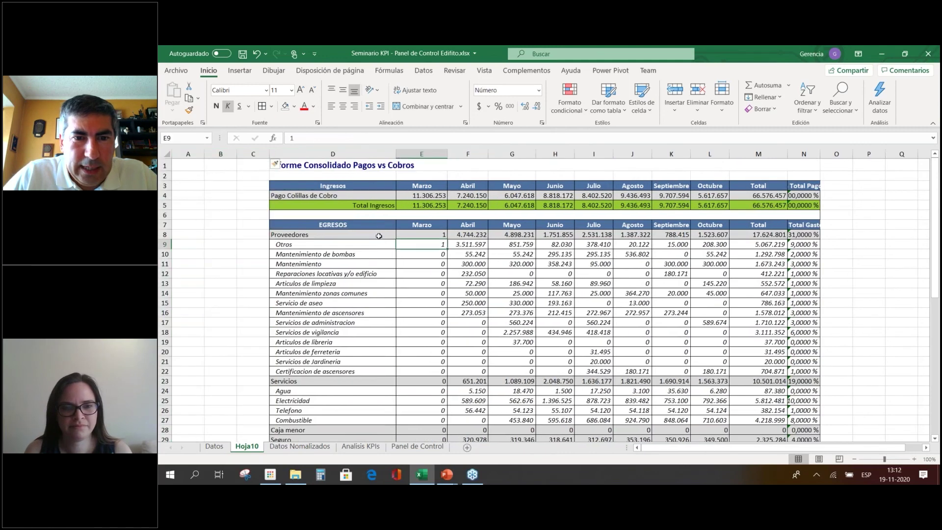
Examine the EGRESOS section, comparing the Proveedores subtotal with its May detail items and the expense categories below.
{"action": "left_click", "coordinate": [335, 225]}
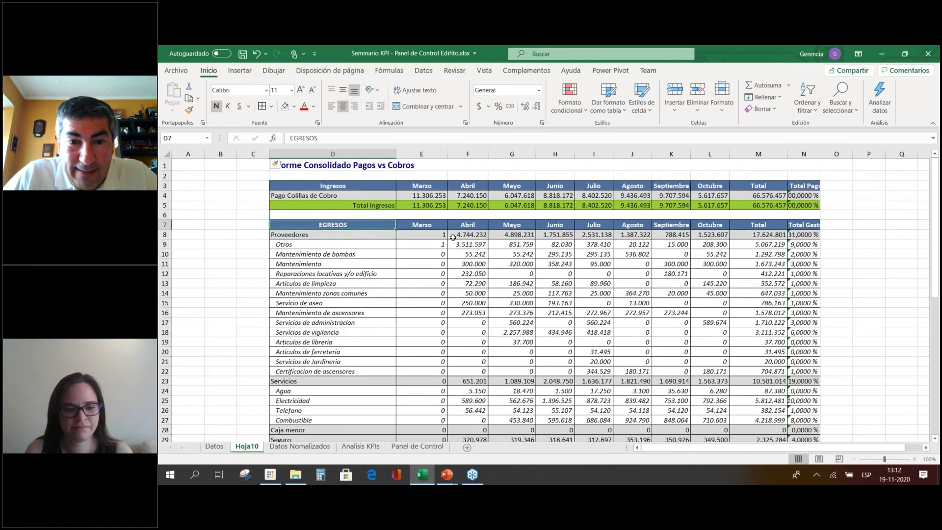
{"action": "left_click", "coordinate": [526, 234]}
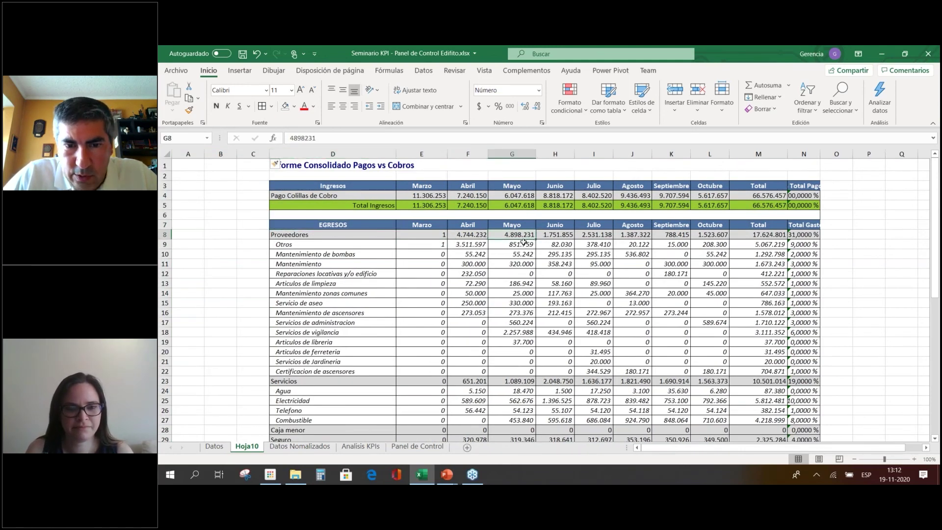
{"action": "key", "text": "shift+Down"}
{"action": "key", "text": "shift+Down"}
{"action": "key", "text": "shift+Down"}
{"action": "key", "text": "shift+Down"}
{"action": "key", "text": "shift+Down"}
{"action": "key", "text": "shift+Down"}
{"action": "key", "text": "shift+Down"}
{"action": "key", "text": "shift+Down"}
{"action": "key", "text": "shift+Down"}
{"action": "key", "text": "shift+Down"}
{"action": "key", "text": "shift+Down"}
{"action": "key", "text": "shift+Down"}
{"action": "key", "text": "shift+Down"}
{"action": "key", "text": "shift+Down"}
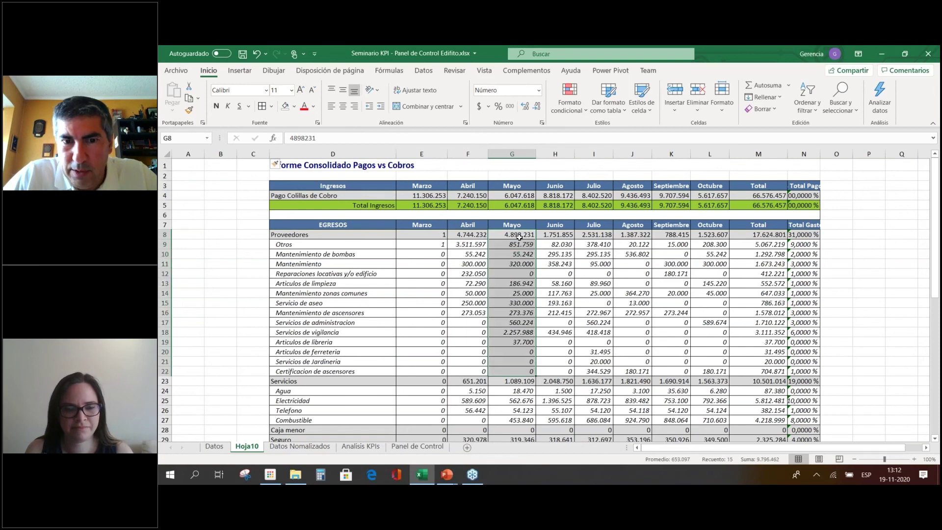
{"action": "key", "text": "shift+Up"}
{"action": "key", "text": "shift+Up"}
{"action": "key", "text": "shift+Up"}
{"action": "key", "text": "shift+Up"}
{"action": "key", "text": "shift+Up"}
{"action": "key", "text": "shift+Up"}
{"action": "key", "text": "shift+Up"}
{"action": "key", "text": "shift+Up"}
{"action": "key", "text": "shift+Up"}
{"action": "key", "text": "shift+Up"}
{"action": "key", "text": "shift+Up"}
{"action": "key", "text": "shift+Up"}
{"action": "key", "text": "shift+Up"}
{"action": "key", "text": "shift+Up"}
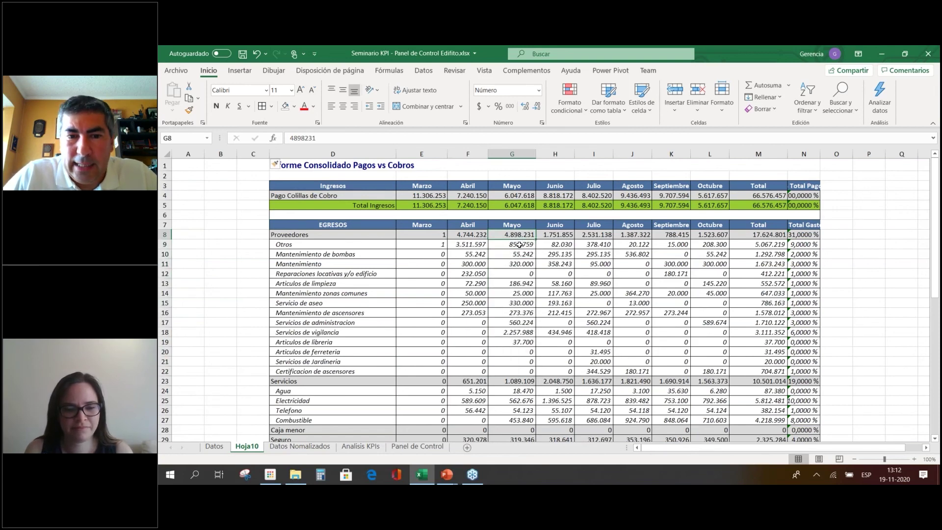
{"action": "left_click", "coordinate": [316, 234]}
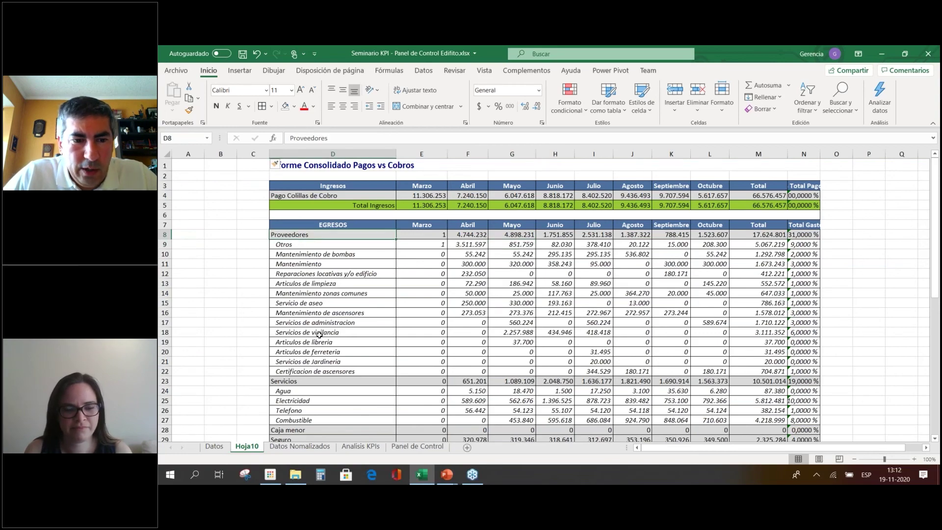
{"action": "scroll", "coordinate": [319, 335], "scroll_direction": "down", "scroll_amount": 12}
{"action": "scroll", "coordinate": [319, 338], "scroll_direction": "up", "scroll_amount": 9}
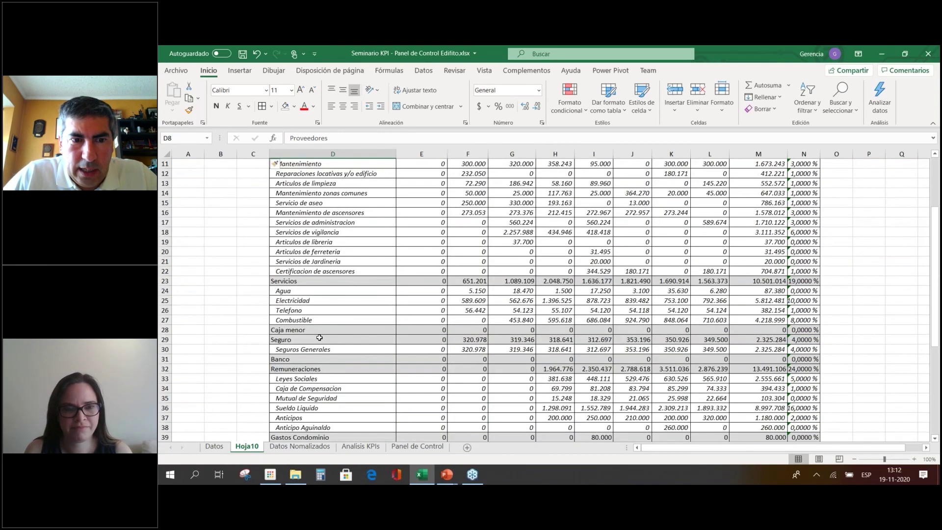
{"action": "scroll", "coordinate": [319, 338], "scroll_direction": "up", "scroll_amount": 4}
Enter the header Ambito in C8, widen column C, and fill Proveedor down C9:C22.
{"action": "left_click", "coordinate": [245, 234]}
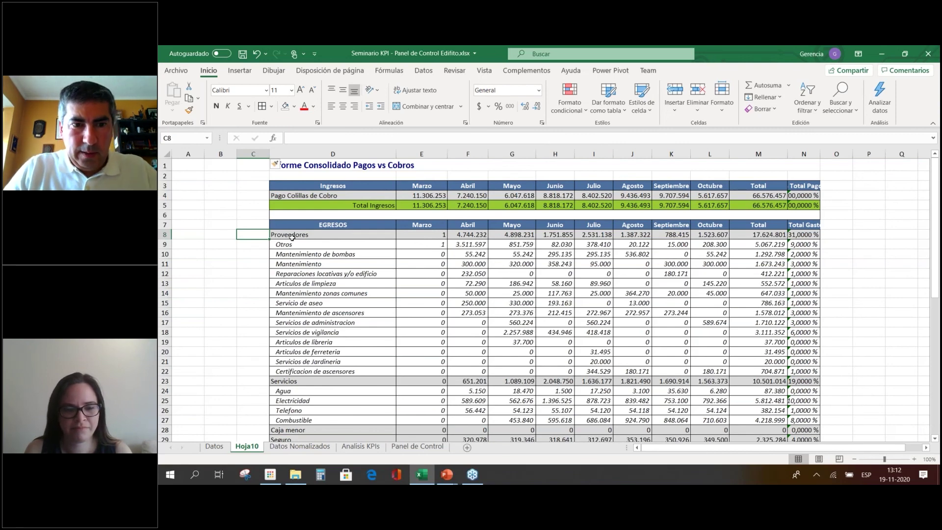
{"action": "type", "text": "Ambito"}
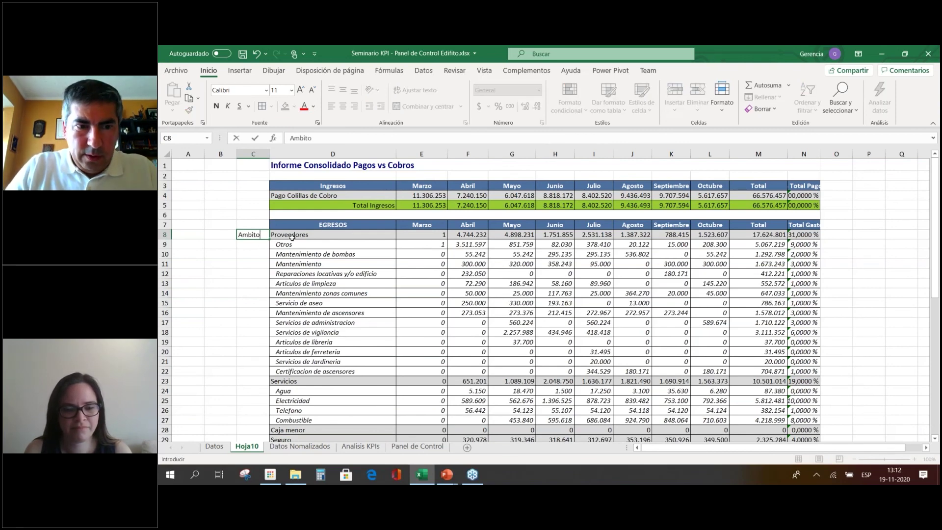
{"action": "key", "text": "Return"}
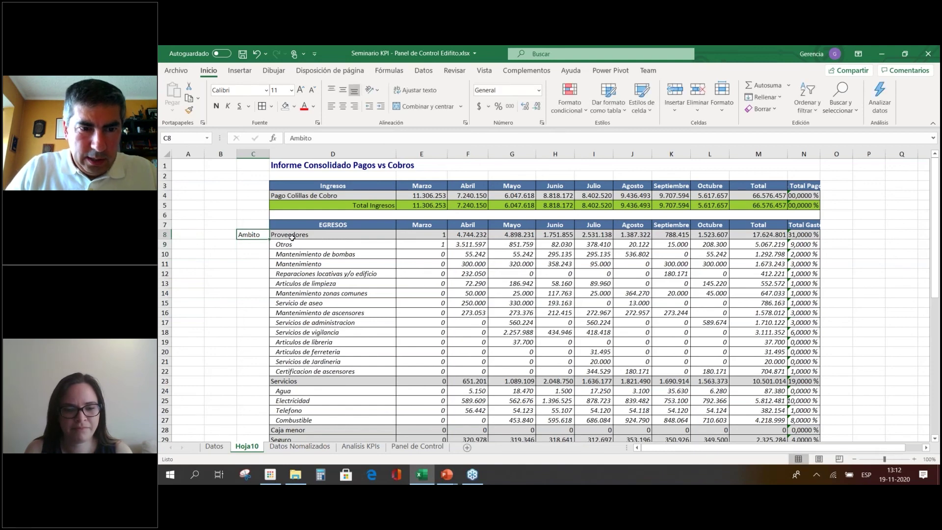
{"action": "type", "text": "Proveedor"}
{"action": "key", "text": "Return"}
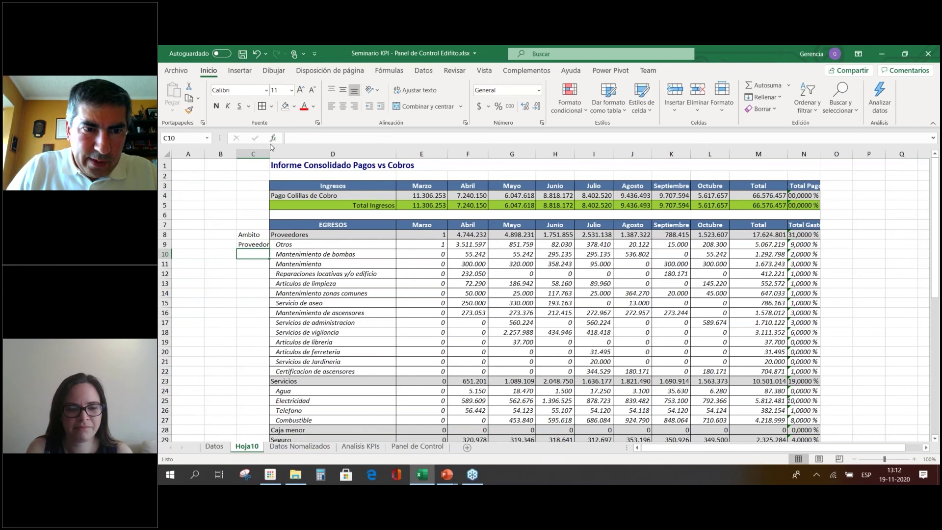
{"action": "left_click_drag", "start_coordinate": [270, 152], "coordinate": [294, 165]}
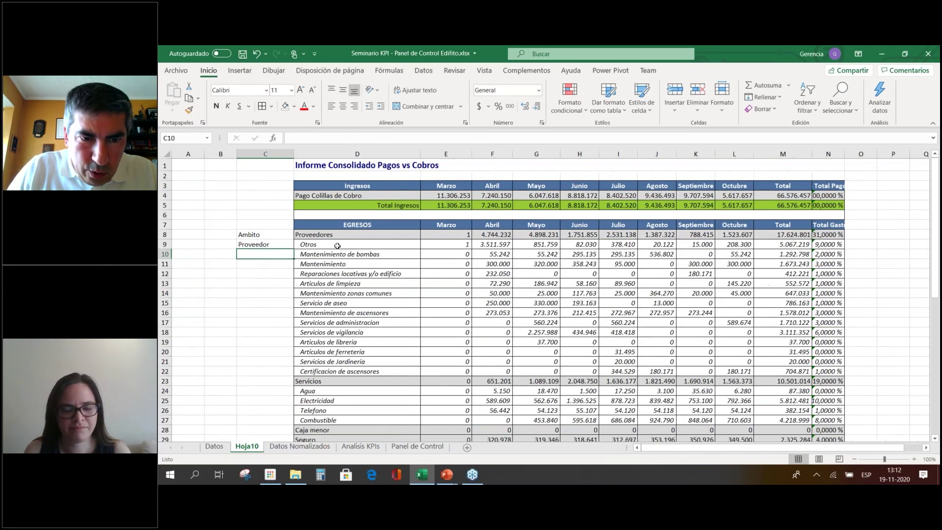
{"action": "left_click", "coordinate": [260, 243]}
{"action": "left_click_drag", "start_coordinate": [291, 250], "coordinate": [292, 376]}
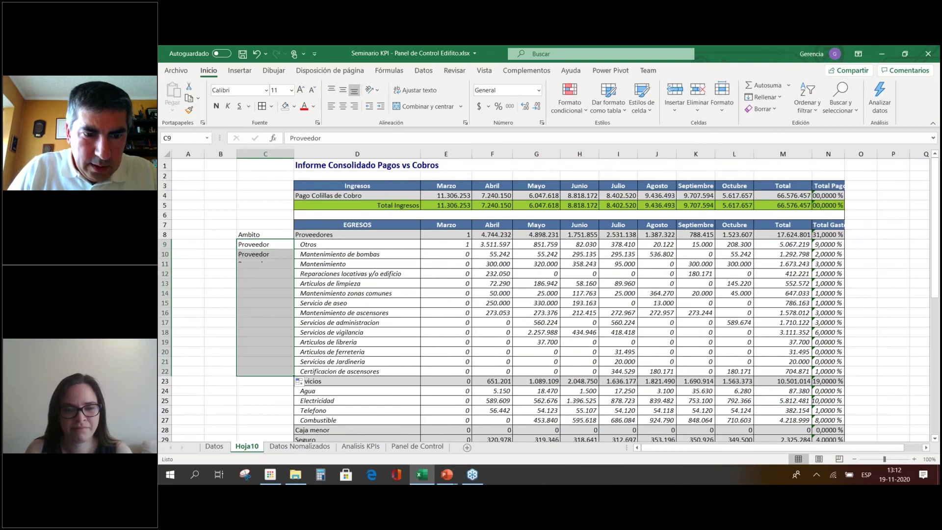
Fill Servicio down C24:C27 for the Servicios detail rows and narrow column C.
{"action": "left_click", "coordinate": [271, 390]}
{"action": "type", "text": "S"}
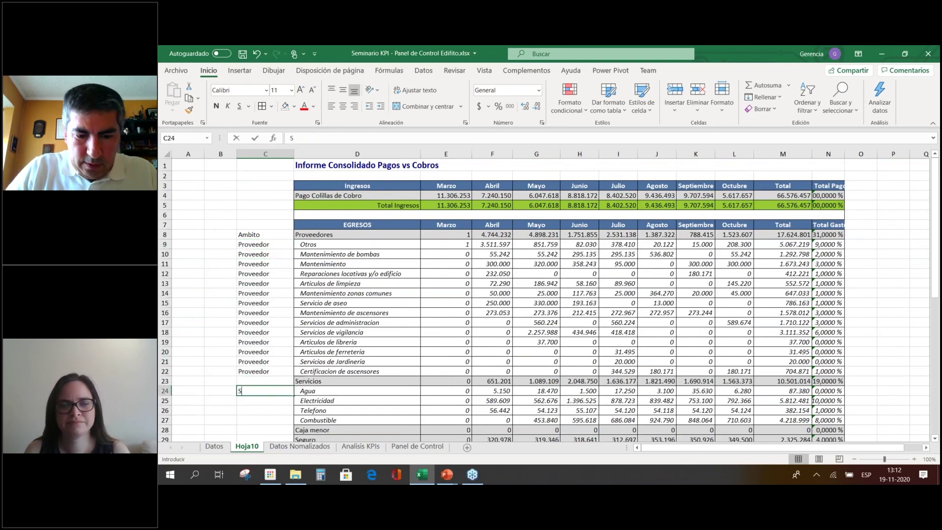
{"action": "type", "text": "ervicio"}
{"action": "key", "text": "Return"}
{"action": "left_click", "coordinate": [287, 392]}
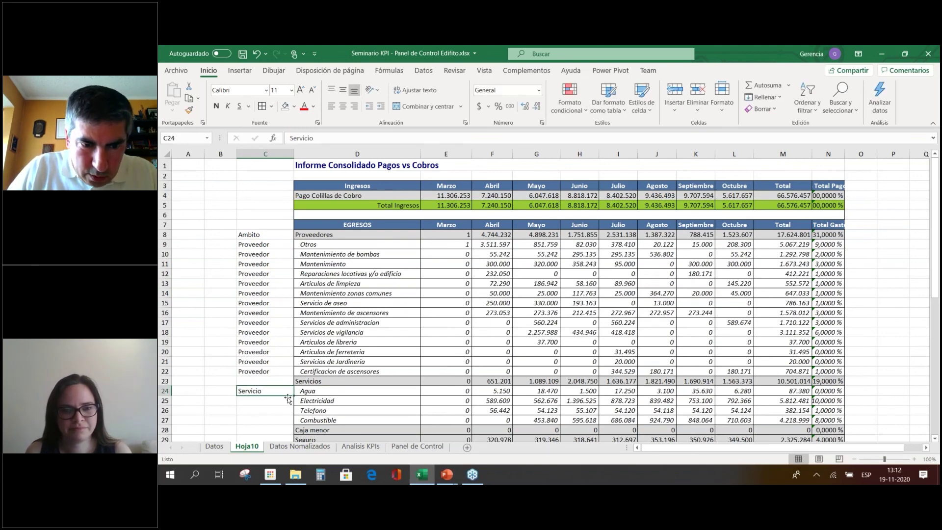
{"action": "left_click_drag", "start_coordinate": [293, 397], "coordinate": [294, 422]}
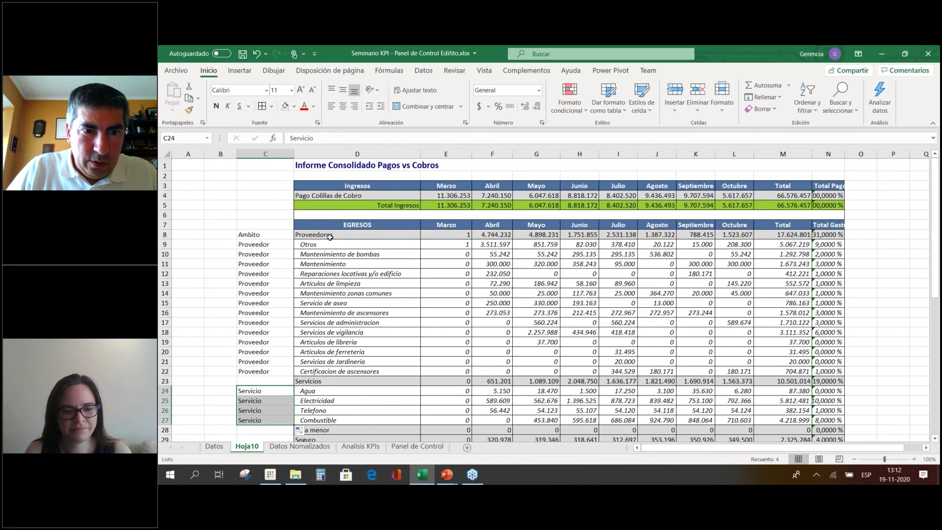
{"action": "left_click_drag", "start_coordinate": [296, 156], "coordinate": [275, 168]}
Enter Seguros in C30 as the category for the Seguros Generales row.
{"action": "scroll", "coordinate": [301, 275], "scroll_direction": "down", "scroll_amount": 3}
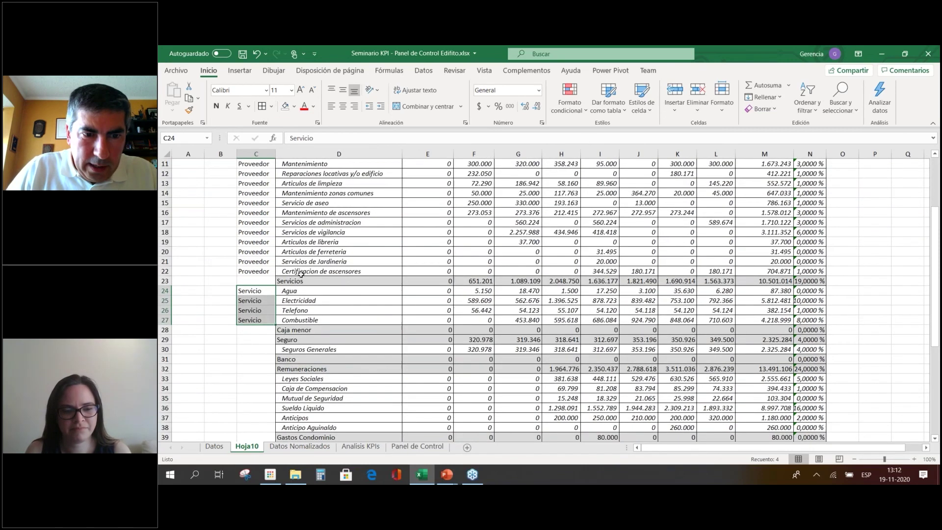
{"action": "left_click_drag", "start_coordinate": [305, 281], "coordinate": [806, 280]}
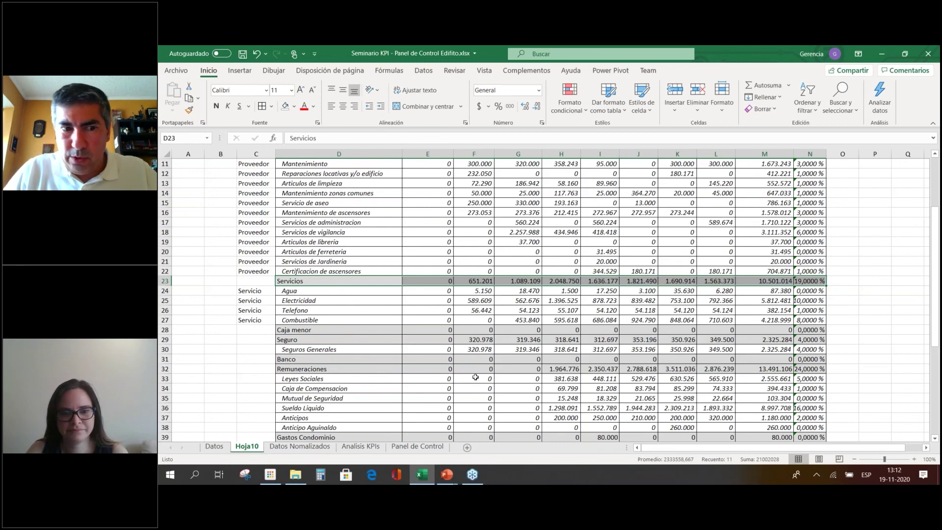
{"action": "left_click", "coordinate": [250, 349]}
{"action": "type", "text": "Segur"}
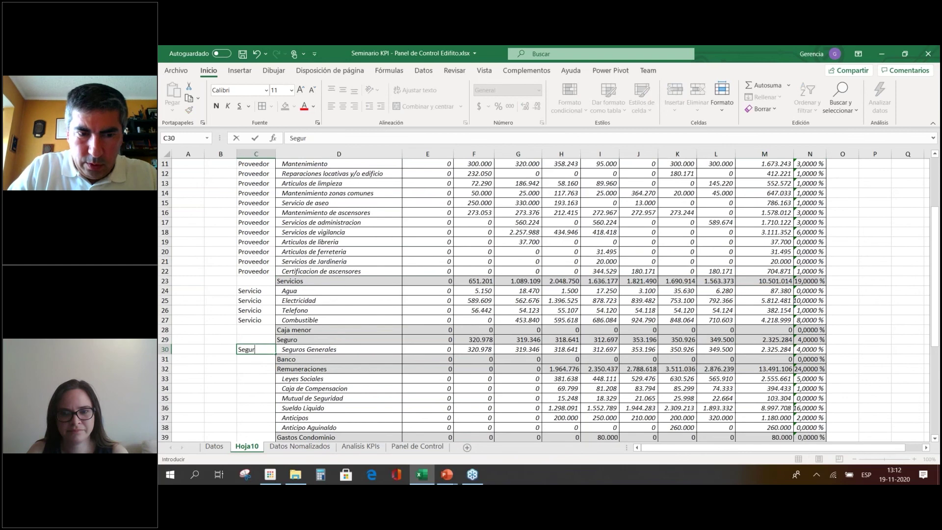
{"action": "key", "text": "Return"}
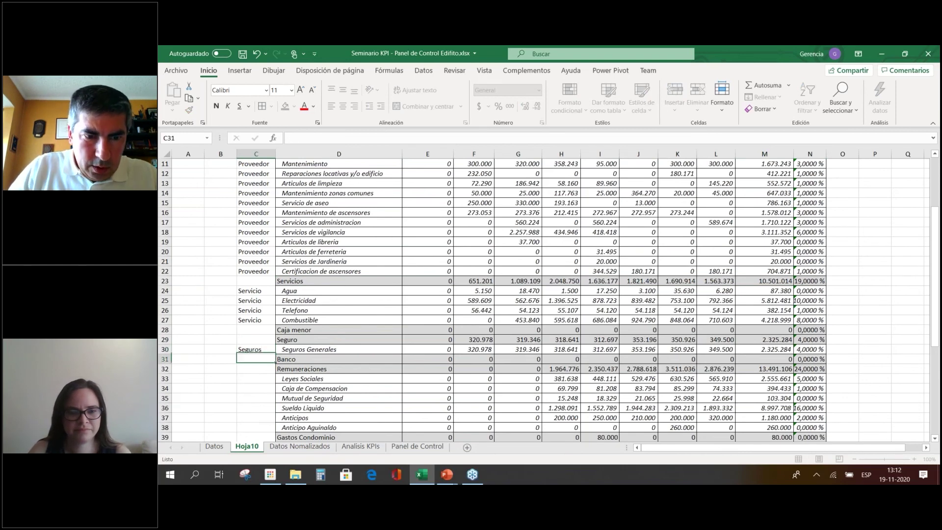
Enter Remuneraciones in C33 and fill it down through C38 for the payroll detail rows.
{"action": "left_click", "coordinate": [261, 378]}
{"action": "type", "text": "Remu"}
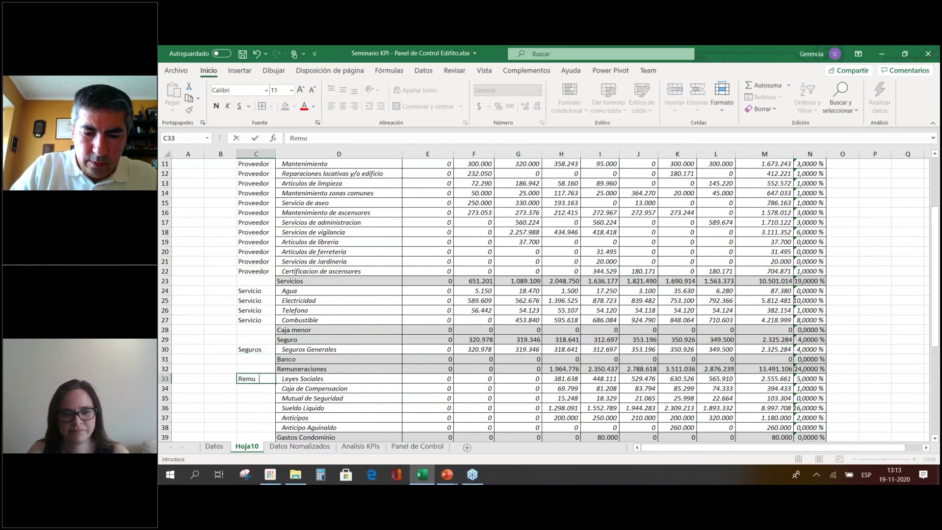
{"action": "type", "text": "neracui"}
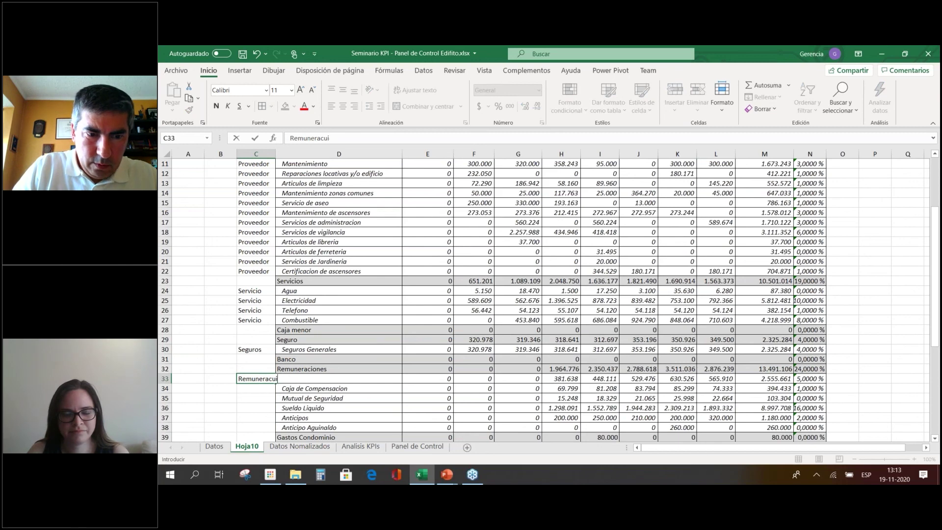
{"action": "type", "text": "oiones"}
{"action": "key", "text": "Return"}
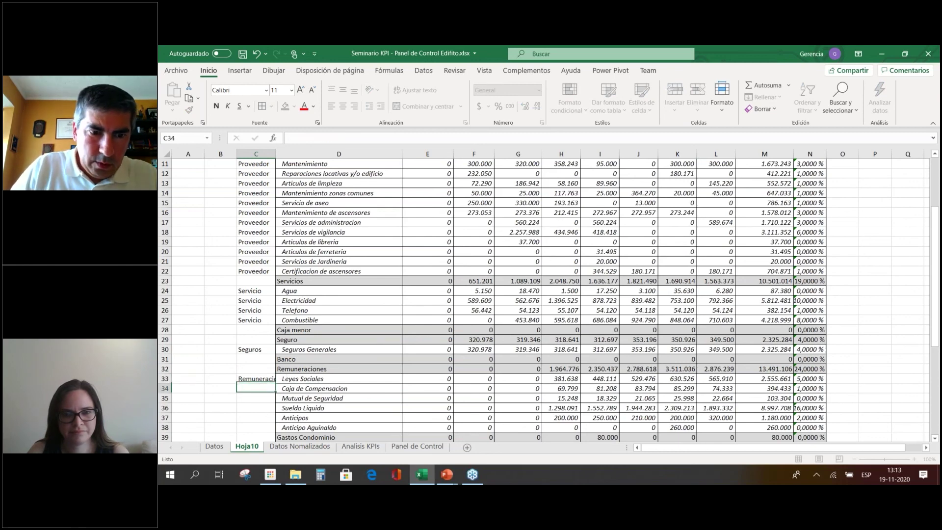
{"action": "left_click", "coordinate": [265, 381]}
{"action": "left_click_drag", "start_coordinate": [275, 384], "coordinate": [277, 431]}
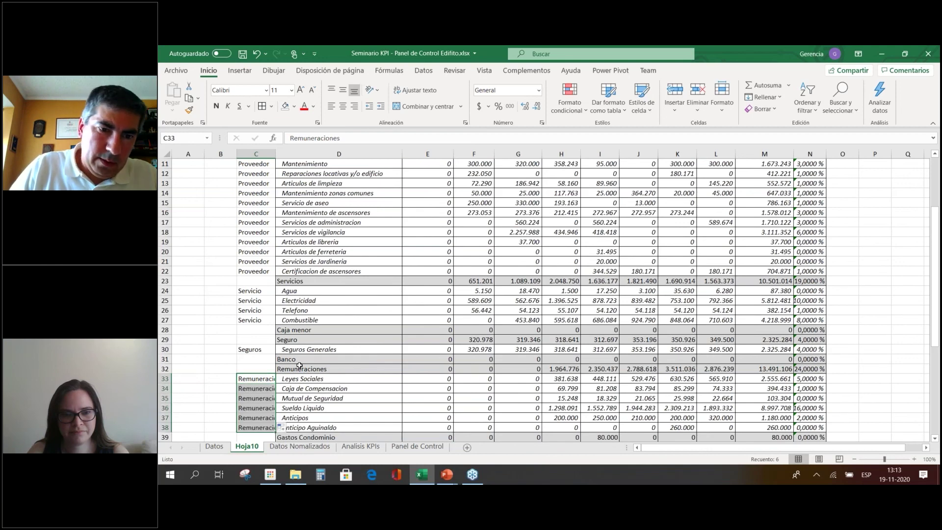
Enter the header Tipo in B8 and Egreso in B9, and fill Egreso down column B alongside the report.
{"action": "scroll", "coordinate": [299, 365], "scroll_direction": "up", "scroll_amount": 4}
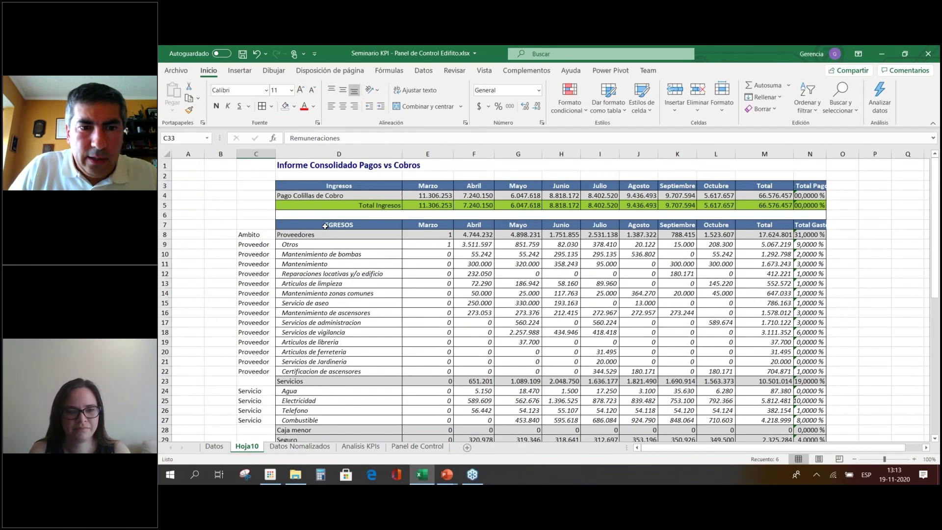
{"action": "left_click", "coordinate": [324, 227]}
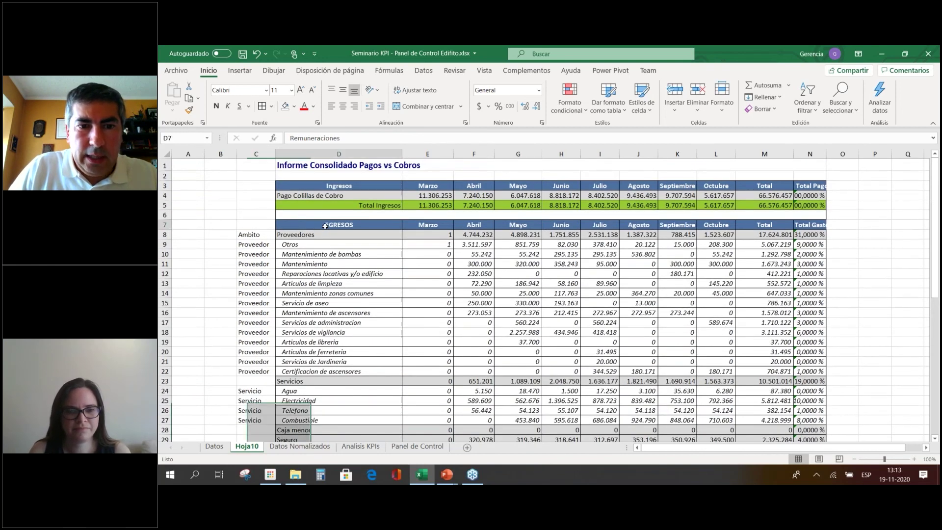
{"action": "left_click", "coordinate": [216, 233]}
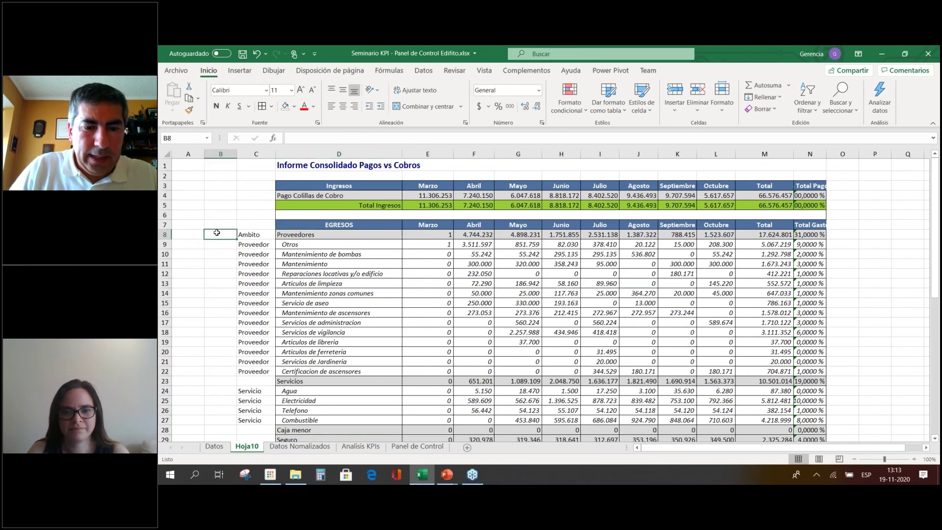
{"action": "type", "text": "Tipo"}
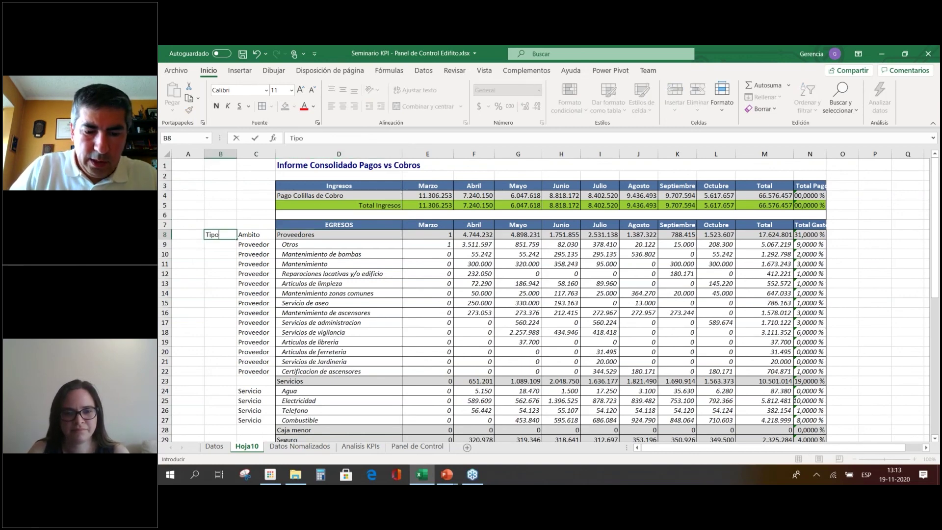
{"action": "key", "text": "Return"}
{"action": "type", "text": "Egreso"}
{"action": "key", "text": "Return"}
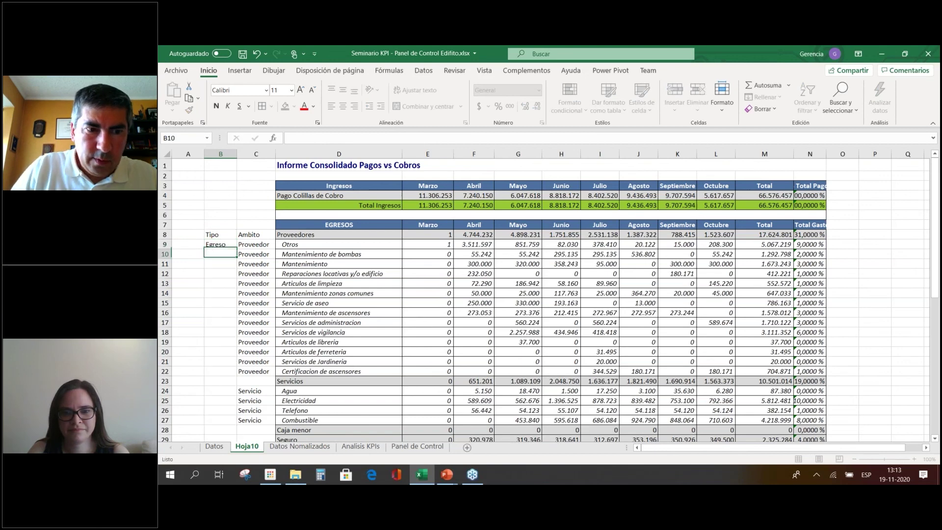
{"action": "left_click", "coordinate": [221, 245]}
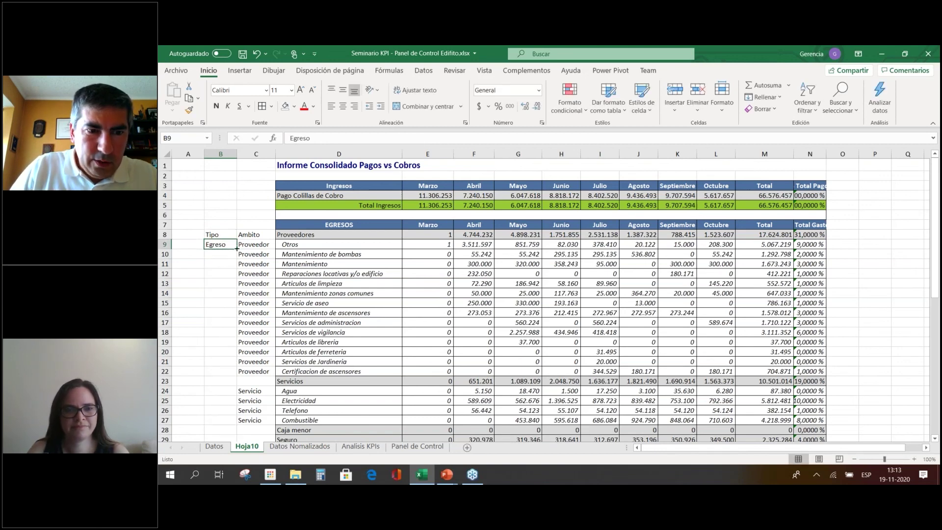
{"action": "double_click", "coordinate": [237, 249]}
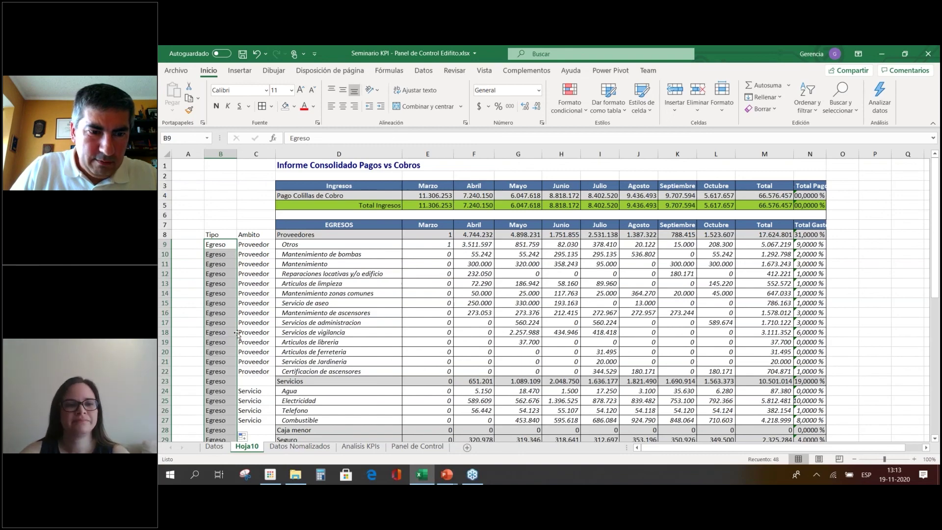
Clear the surplus Egreso entries from B39:B56, below the last categorized Remuneraciones row.
{"action": "scroll", "coordinate": [237, 333], "scroll_direction": "down", "scroll_amount": 10}
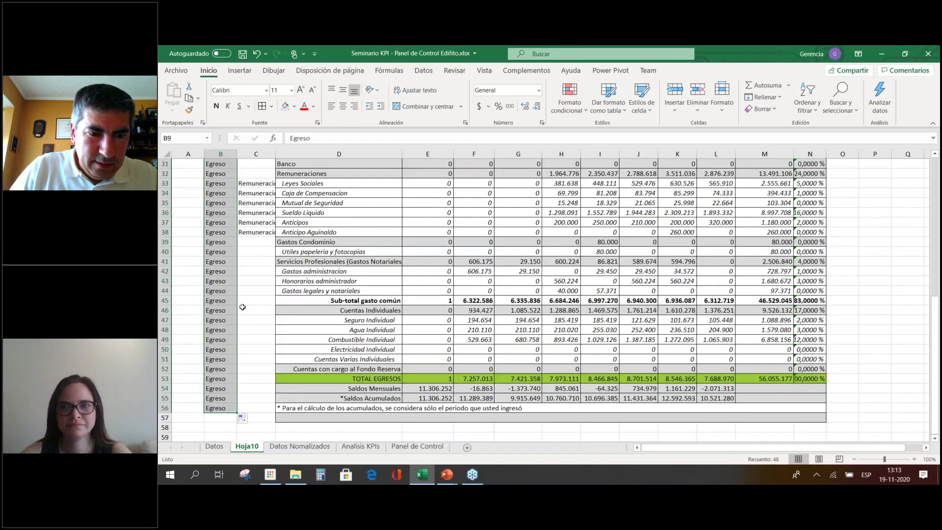
{"action": "left_click", "coordinate": [242, 307]}
{"action": "left_click_drag", "start_coordinate": [230, 408], "coordinate": [224, 242]}
{"action": "key", "text": "Delete"}
{"action": "left_click", "coordinate": [224, 242]}
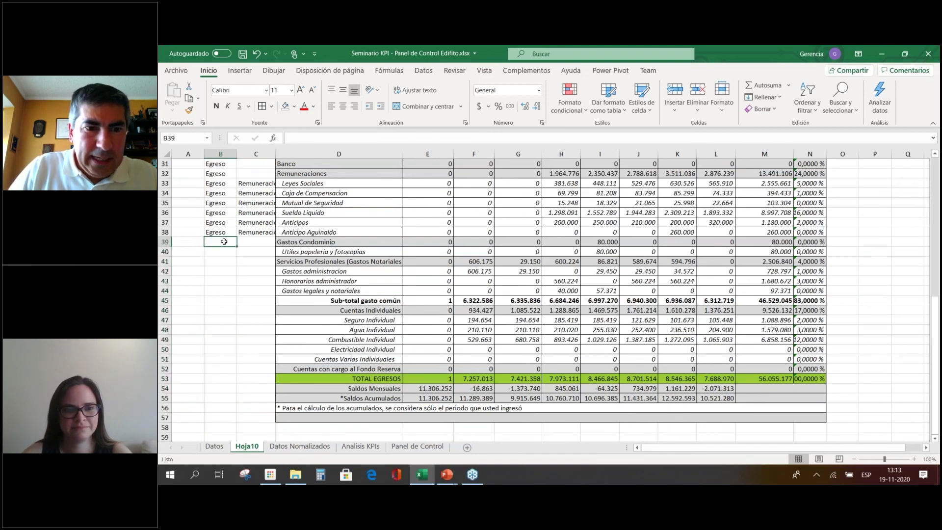
Move the Tipo and Ambito headers up to B6:C6.
{"action": "scroll", "coordinate": [448, 230], "scroll_direction": "up", "scroll_amount": 10}
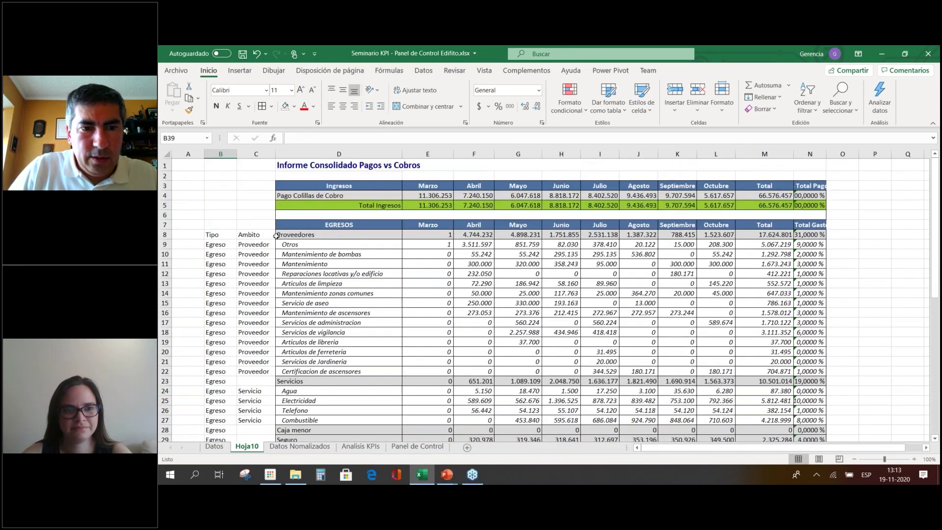
{"action": "left_click_drag", "start_coordinate": [212, 235], "coordinate": [247, 213]}
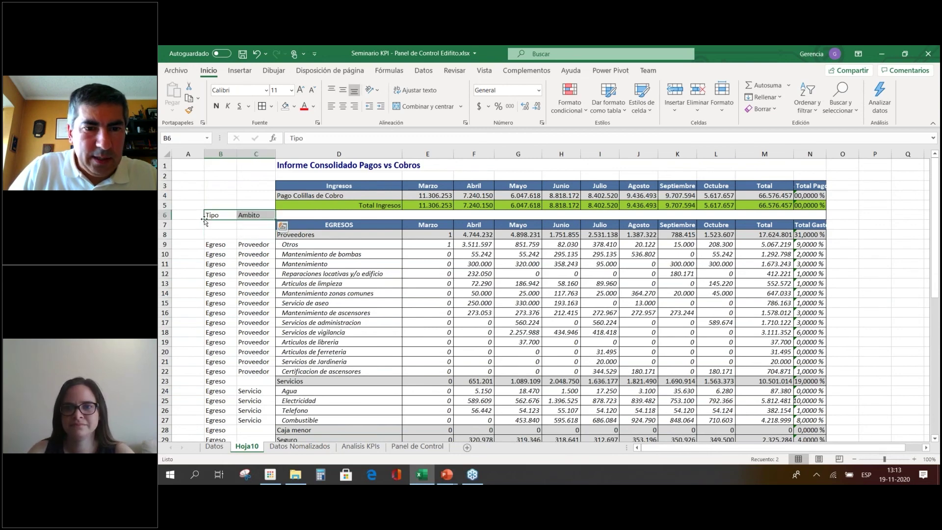
Delete the Proveedores and Servicios subtotal rows from the EGRESOS section, keeping their detail rows.
{"action": "left_click", "coordinate": [165, 234]}
{"action": "right_click", "coordinate": [165, 234]}
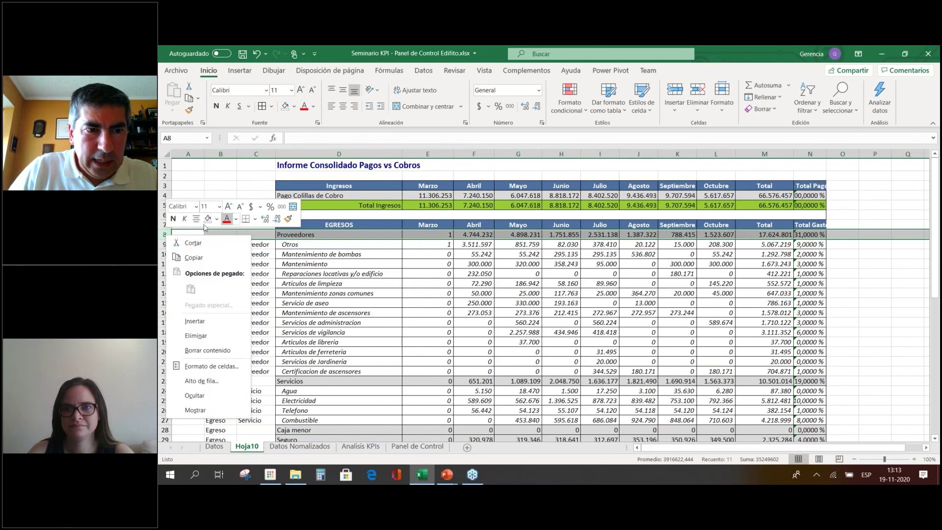
{"action": "left_click", "coordinate": [205, 336]}
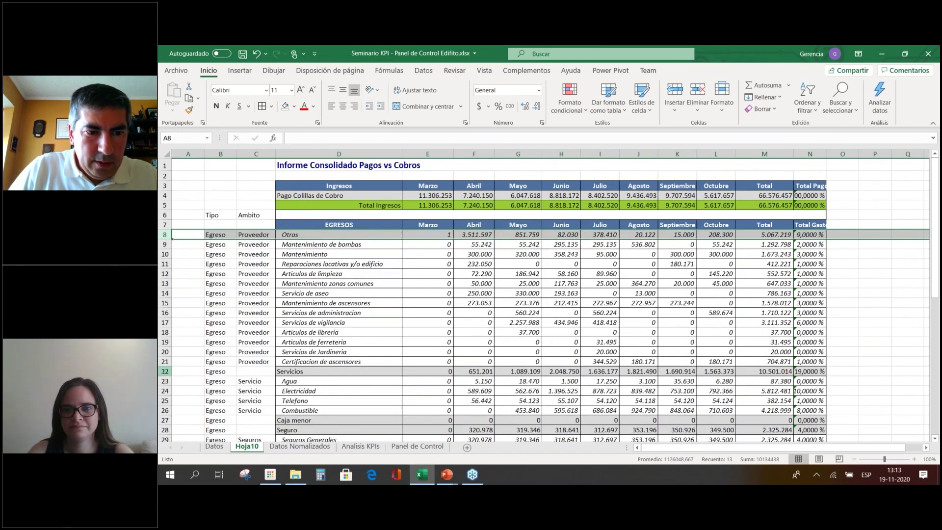
{"action": "left_click", "coordinate": [165, 372]}
{"action": "right_click", "coordinate": [165, 372]}
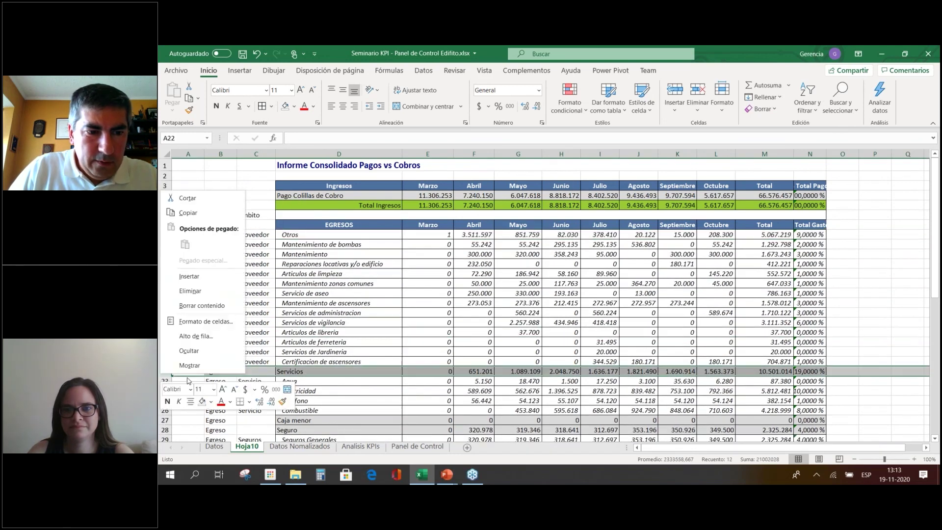
{"action": "left_click", "coordinate": [206, 291]}
Delete the summary rows Caja menor, Seguro, Banco and Remuneraciones, leaving only the detail rows between them.
{"action": "scroll", "coordinate": [213, 384], "scroll_direction": "down", "scroll_amount": 3}
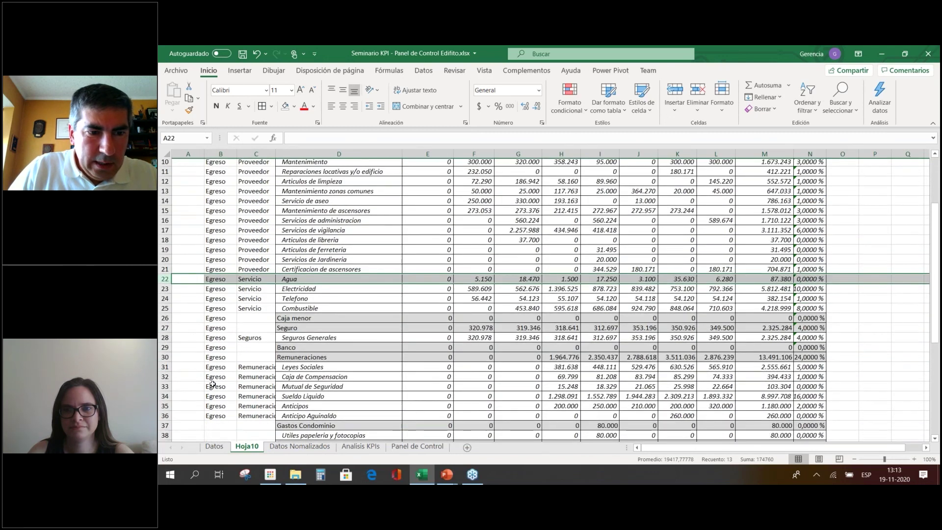
{"action": "left_click_drag", "start_coordinate": [165, 310], "coordinate": [165, 320]}
{"action": "right_click", "coordinate": [217, 315]}
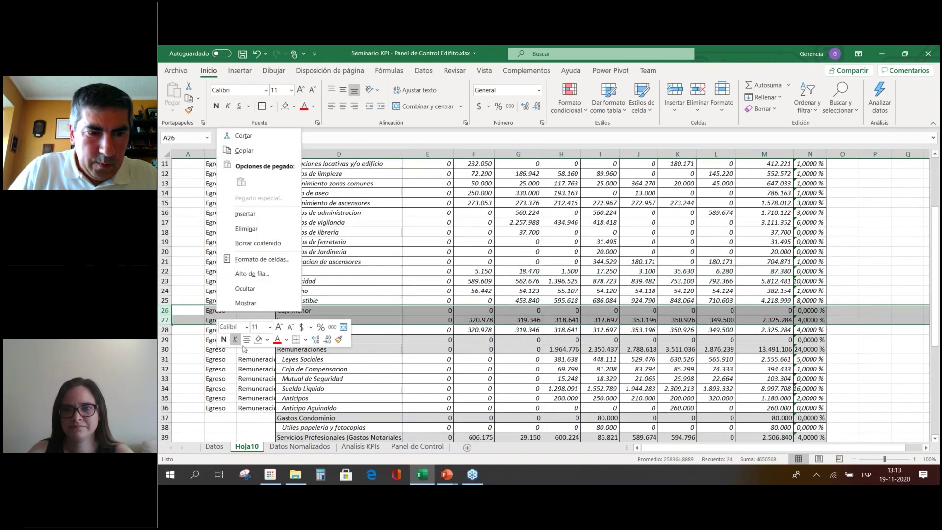
{"action": "left_click", "coordinate": [268, 234]}
{"action": "left_click_drag", "start_coordinate": [165, 320], "coordinate": [169, 331]}
{"action": "right_click", "coordinate": [187, 332]}
{"action": "left_click", "coordinate": [233, 249]}
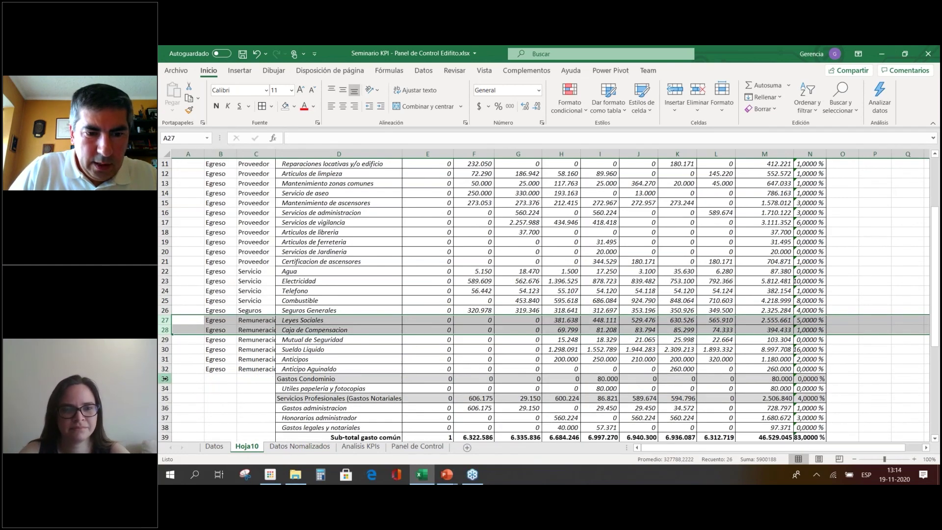
Delete all report rows from Gastos Condominio in row 33 down to row 51.
{"action": "left_click_drag", "start_coordinate": [165, 378], "coordinate": [167, 427]}
{"action": "right_click", "coordinate": [256, 373]}
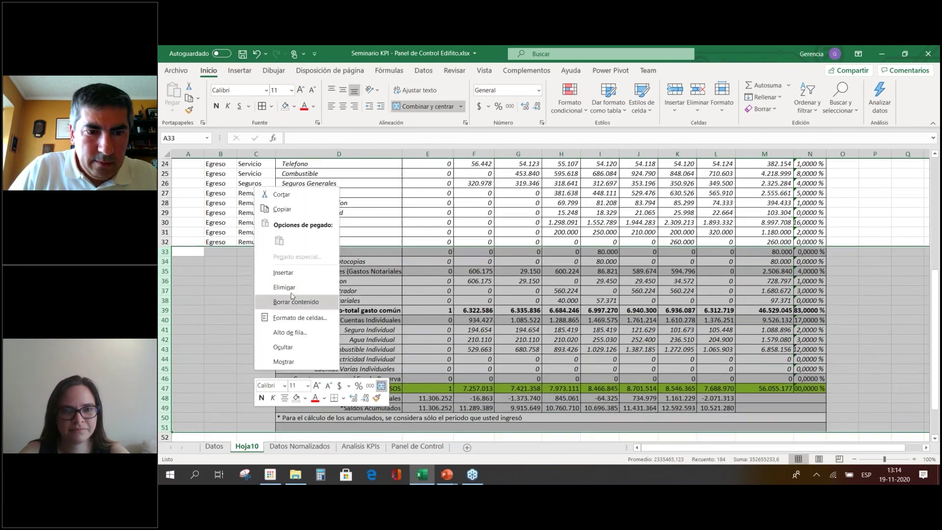
{"action": "left_click", "coordinate": [284, 288]}
{"action": "left_click", "coordinate": [289, 299]}
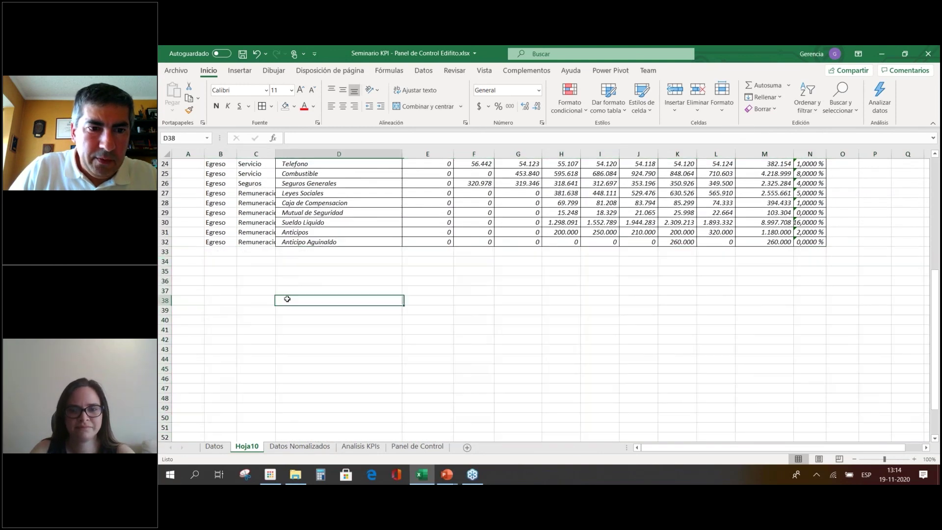
Delete the entire Marzo column from the report.
{"action": "scroll", "coordinate": [291, 195], "scroll_direction": "up", "scroll_amount": 8}
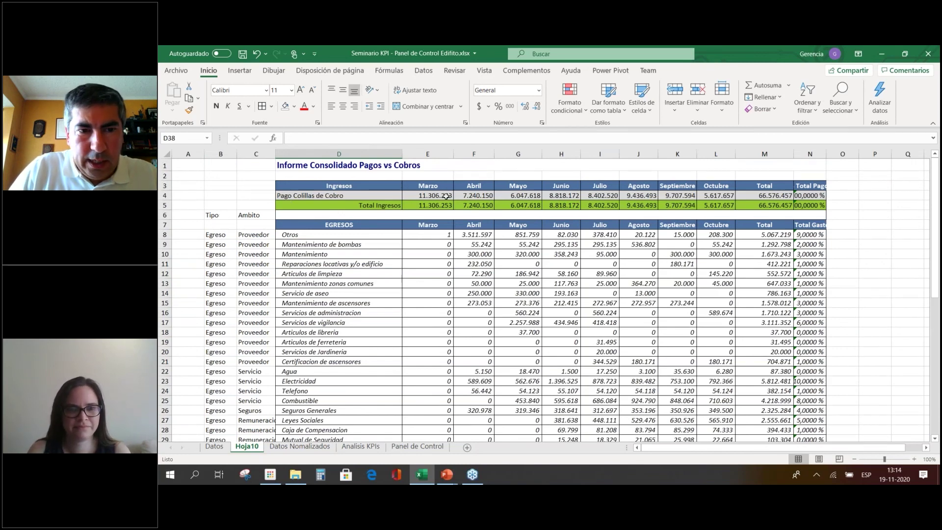
{"action": "left_click", "coordinate": [781, 206]}
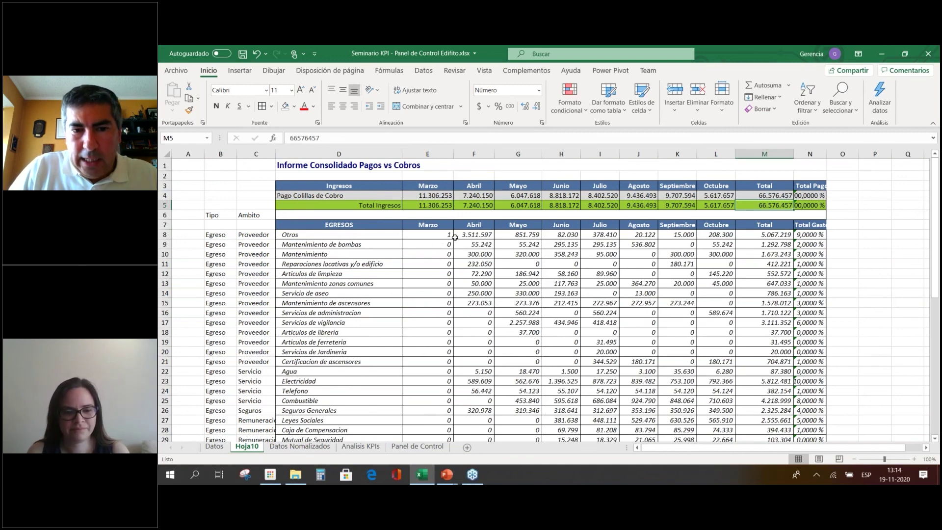
{"action": "left_click", "coordinate": [441, 154]}
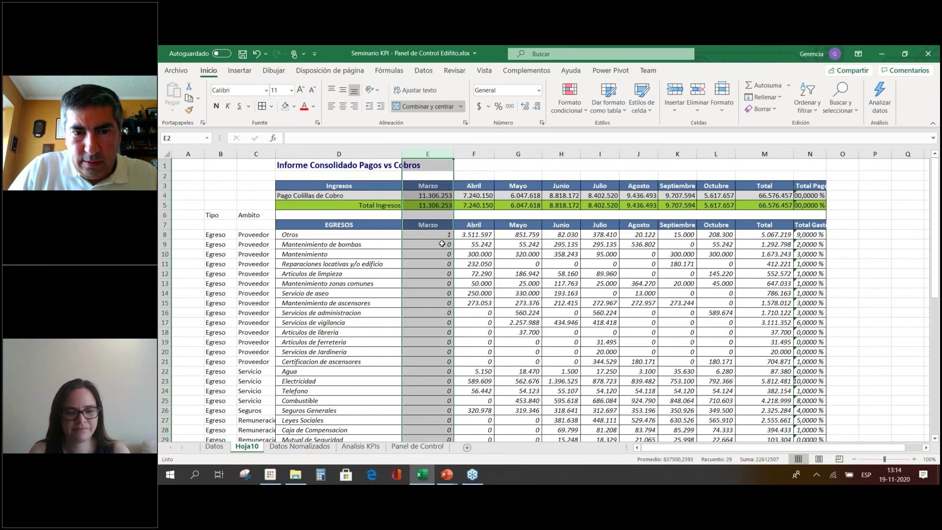
{"action": "right_click", "coordinate": [443, 242]}
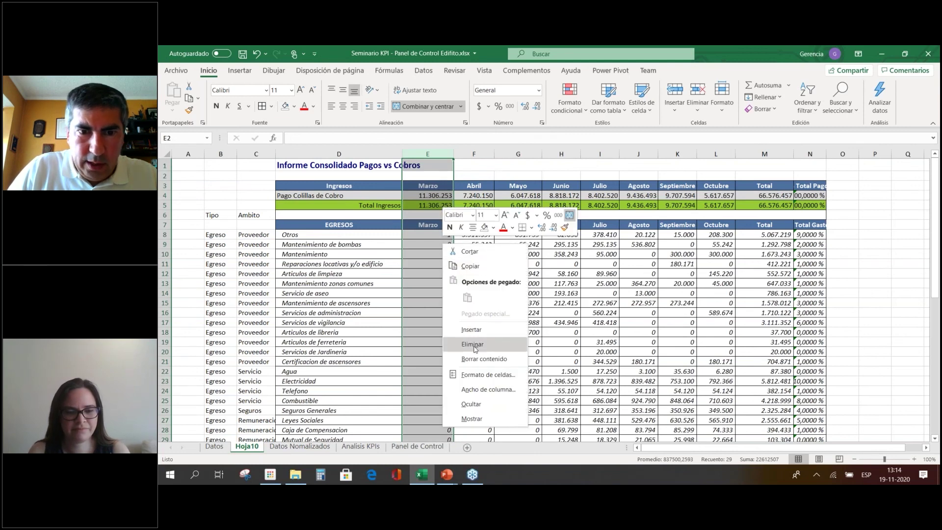
{"action": "left_click", "coordinate": [474, 345]}
{"action": "left_click", "coordinate": [470, 343]}
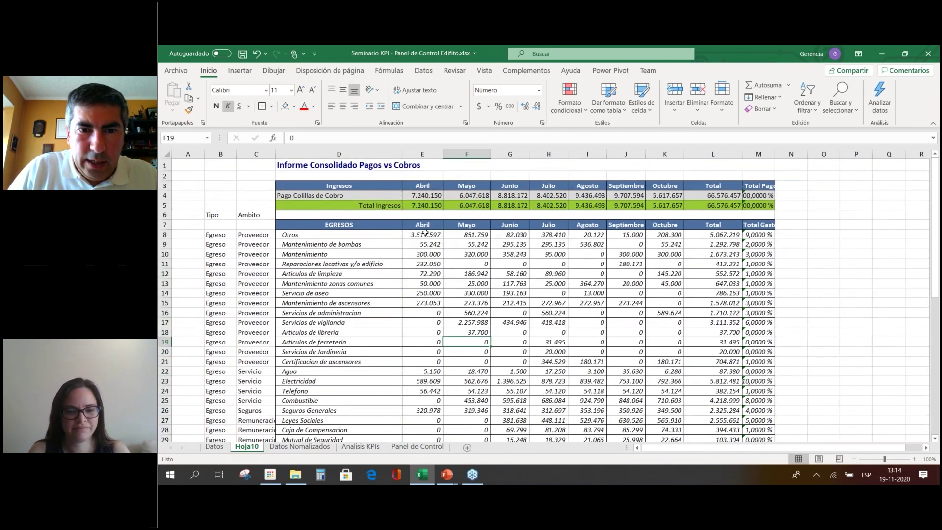
Insert a column before Abril and enter the header Mes in E7.
{"action": "left_click", "coordinate": [428, 223]}
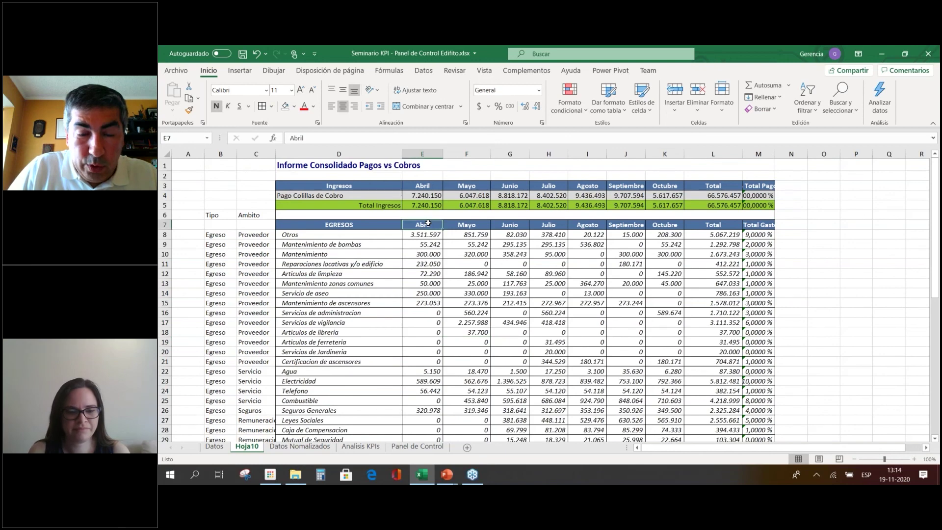
{"action": "right_click", "coordinate": [425, 154]}
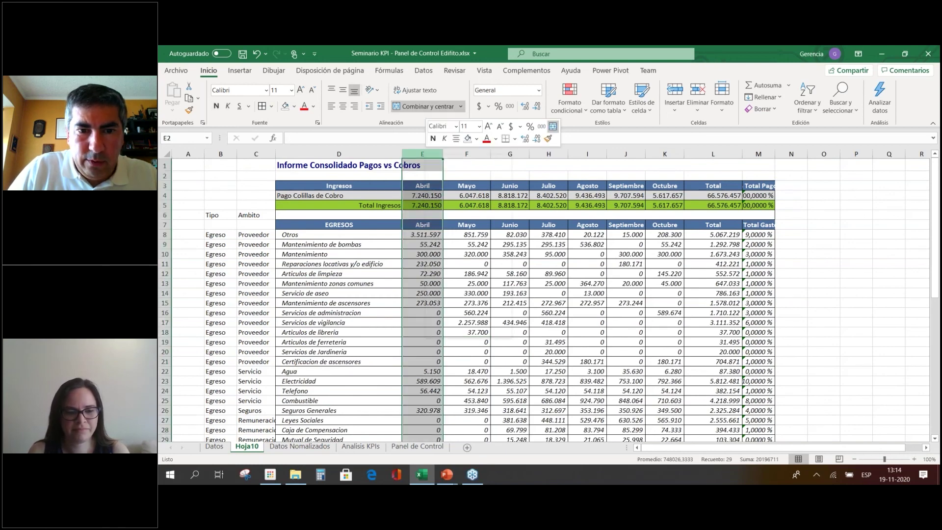
{"action": "left_click", "coordinate": [456, 241]}
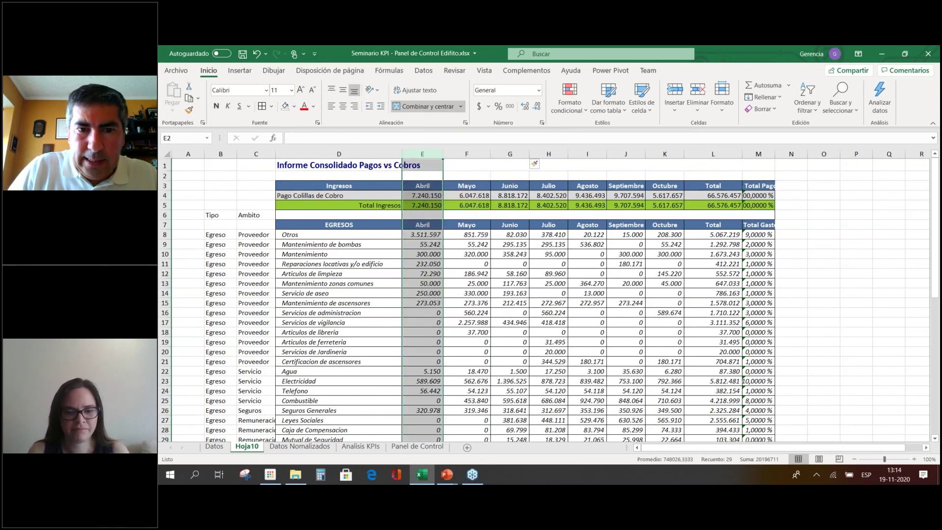
{"action": "type", "text": "Mes"}
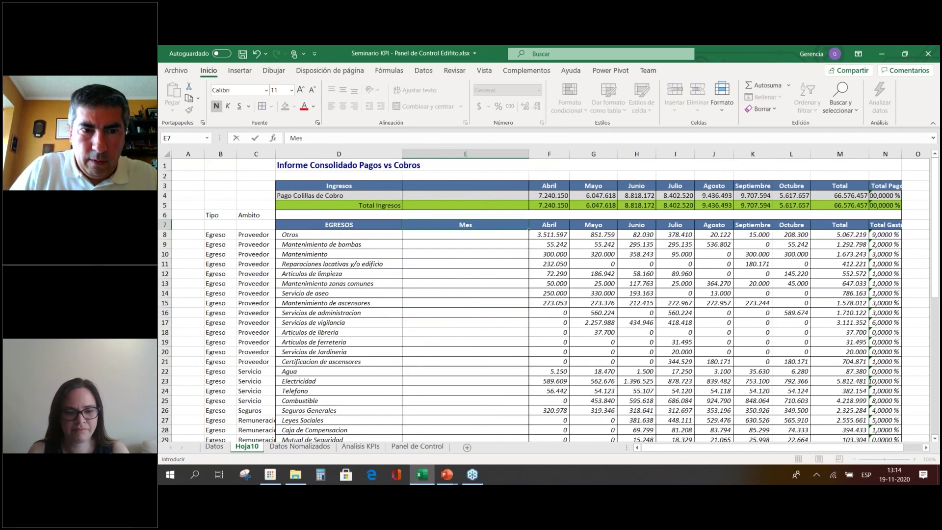
{"action": "key", "text": "Return"}
Copy the Tipo and Ambito headers from B6:C6 into B7:C7 and replace the EGRESOS header in D7 with Concepto.
{"action": "key", "text": "Up"}
{"action": "key", "text": "Left"}
{"action": "key", "text": "Left"}
{"action": "key", "text": "Left"}
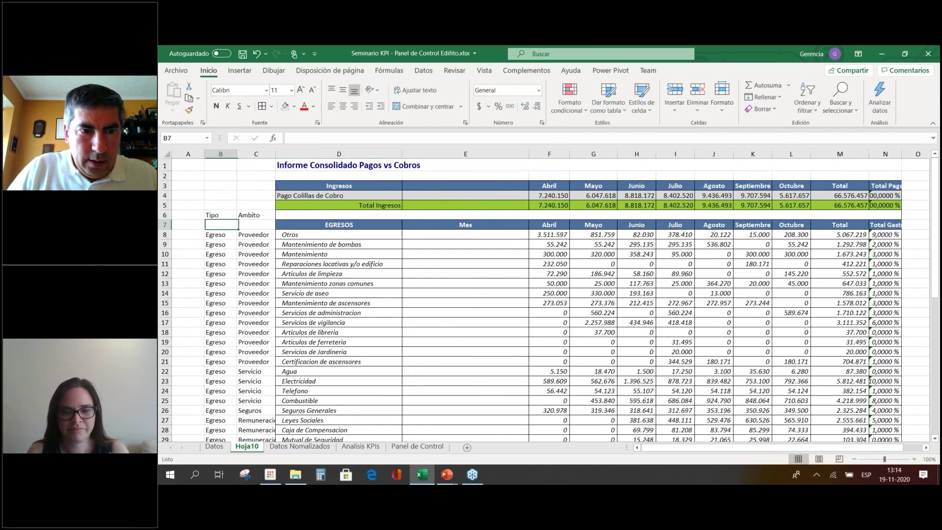
{"action": "key", "text": "Up"}
{"action": "key", "text": "shift+Right"}
{"action": "key", "text": "ctrl+c"}
{"action": "key", "text": "Down"}
{"action": "key", "text": "ctrl+v"}
{"action": "key", "text": "Right"}
{"action": "key", "text": "Right"}
{"action": "type", "text": "Concepto"}
{"action": "key", "text": "Return"}
Narrow the Mes column, then enter Abril in E8 and autofill it down through E32.
{"action": "left_click_drag", "start_coordinate": [529, 155], "coordinate": [458, 164]}
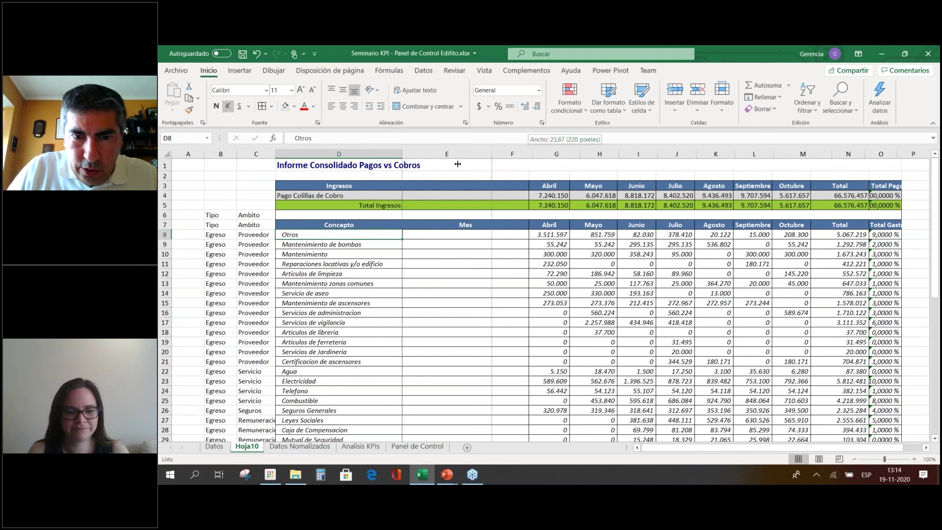
{"action": "left_click", "coordinate": [451, 235]}
{"action": "type", "text": "Abril"}
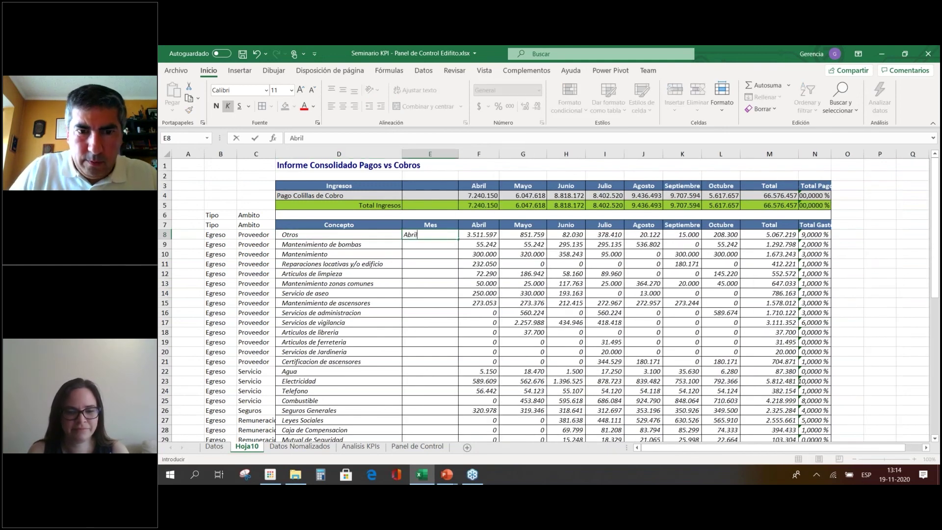
{"action": "key", "text": "Return"}
{"action": "left_click", "coordinate": [452, 236]}
{"action": "left_click_drag", "start_coordinate": [459, 240], "coordinate": [445, 373]}
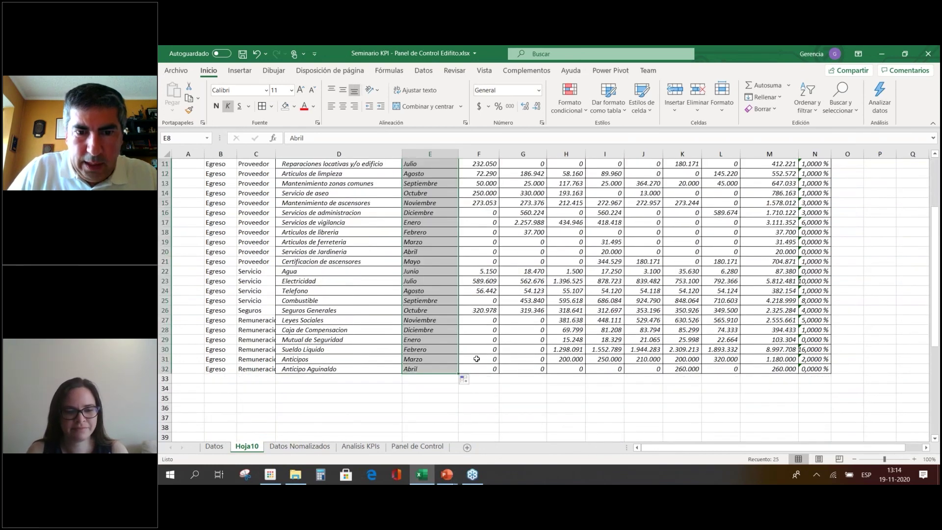
{"action": "left_click", "coordinate": [476, 359]}
Insert a blank column between the Abril and Mayo columns.
{"action": "scroll", "coordinate": [476, 358], "scroll_direction": "up", "scroll_amount": 4}
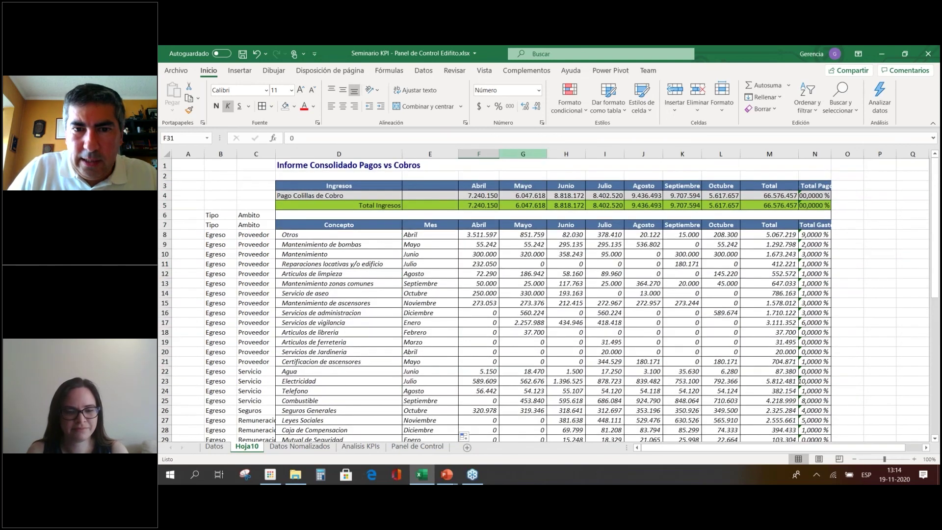
{"action": "left_click", "coordinate": [523, 154]}
{"action": "right_click", "coordinate": [526, 154]}
{"action": "left_click", "coordinate": [558, 239]}
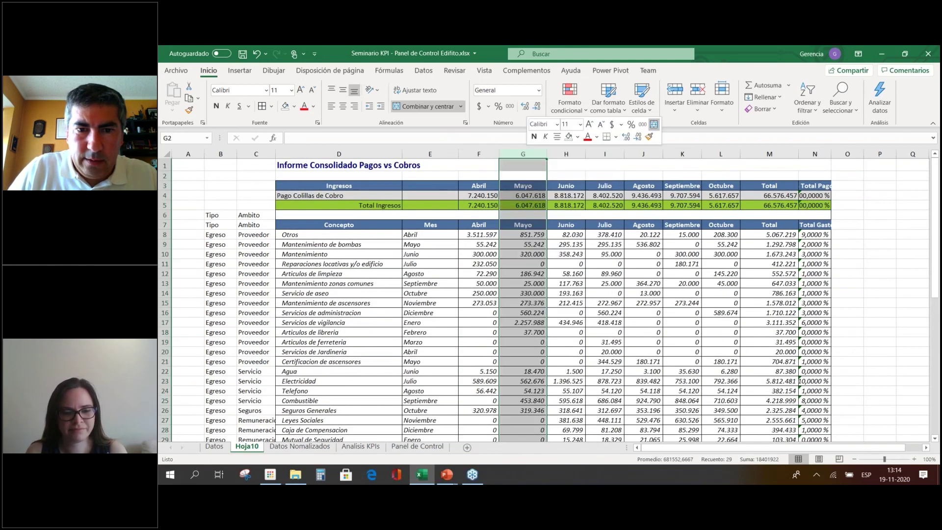
{"action": "left_click", "coordinate": [559, 254]}
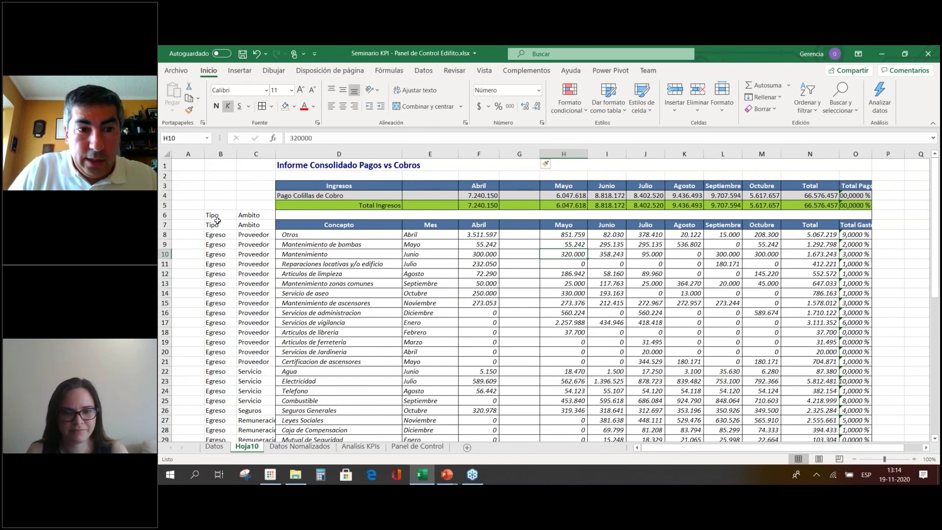
Copy the formatting of the Concepto header onto the Tipo and Ambito headers in B7:C7.
{"action": "left_click", "coordinate": [332, 226]}
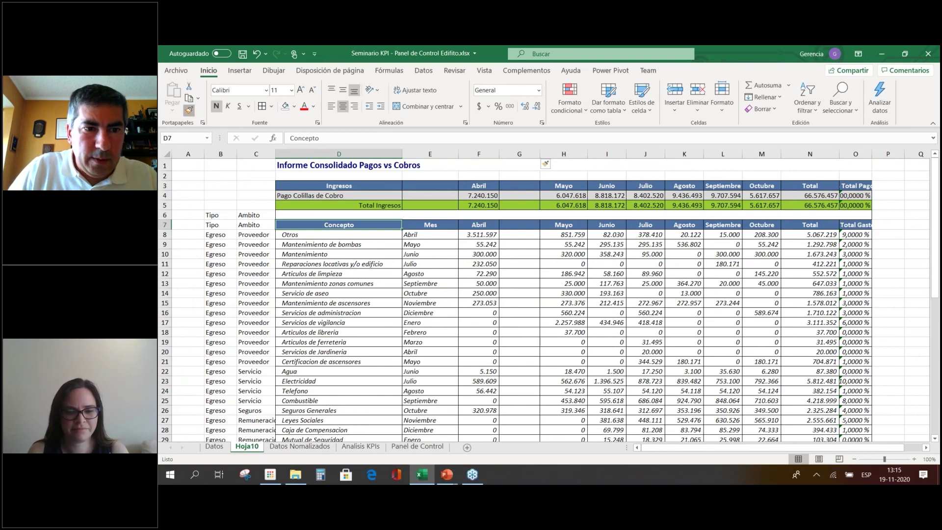
{"action": "left_click", "coordinate": [189, 109]}
{"action": "left_click_drag", "start_coordinate": [221, 225], "coordinate": [256, 225]}
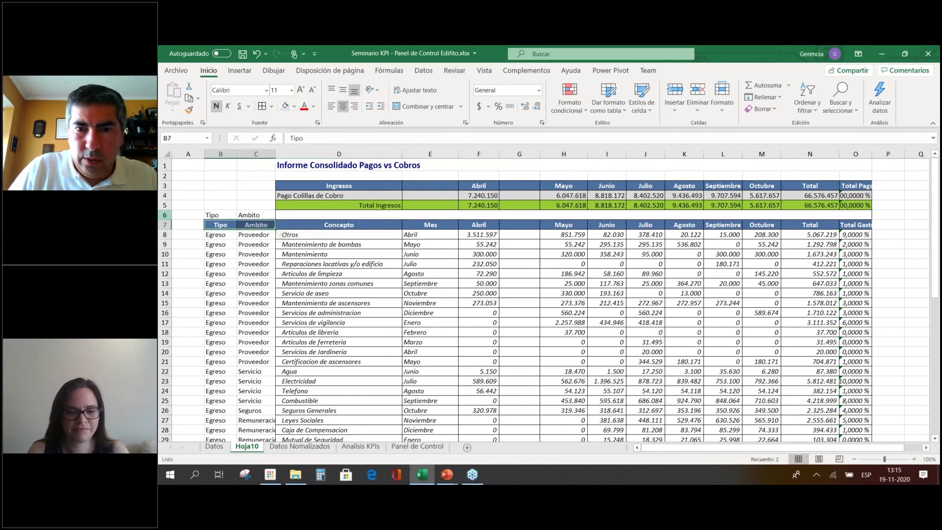
{"action": "left_click", "coordinate": [514, 226]}
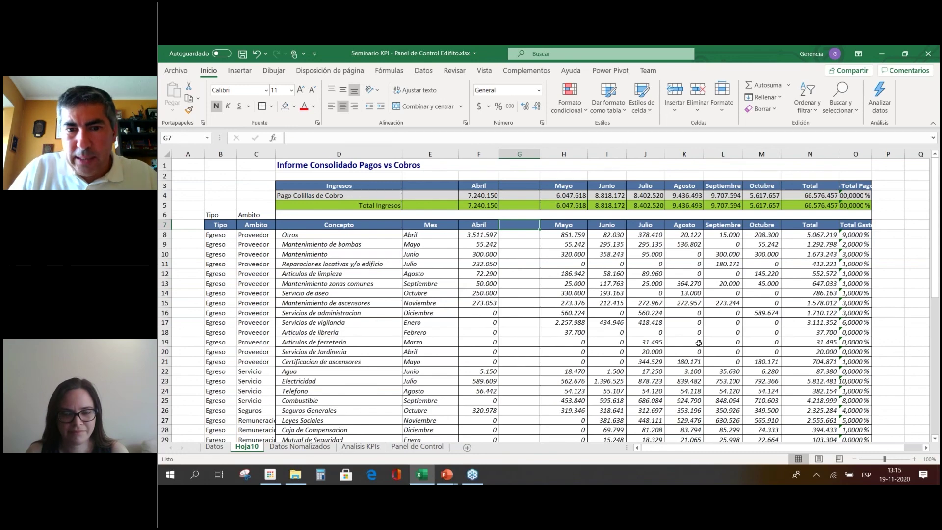
Copy the Tipo, Ambito and Concepto entries in B8:D32 and paste them directly below the list, starting at B33.
{"action": "scroll", "coordinate": [699, 343], "scroll_direction": "down", "scroll_amount": 3}
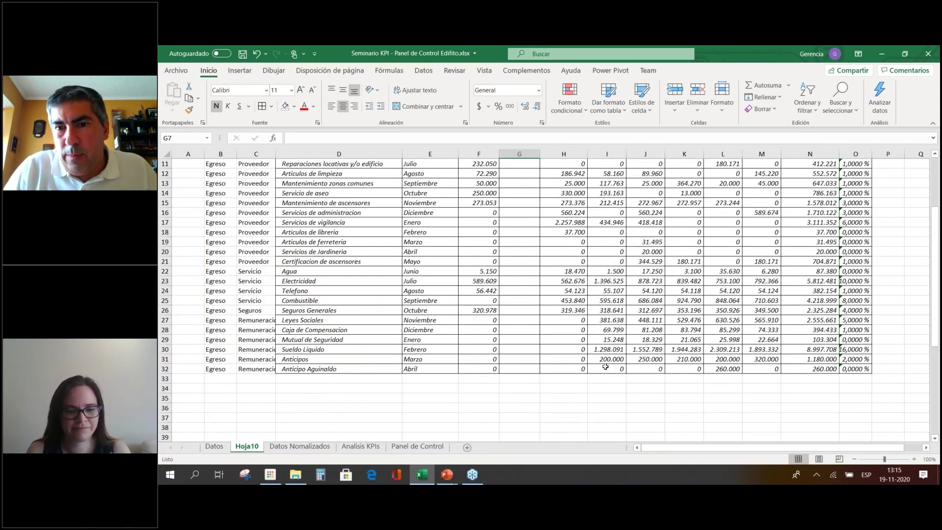
{"action": "scroll", "coordinate": [605, 367], "scroll_direction": "up", "scroll_amount": 3}
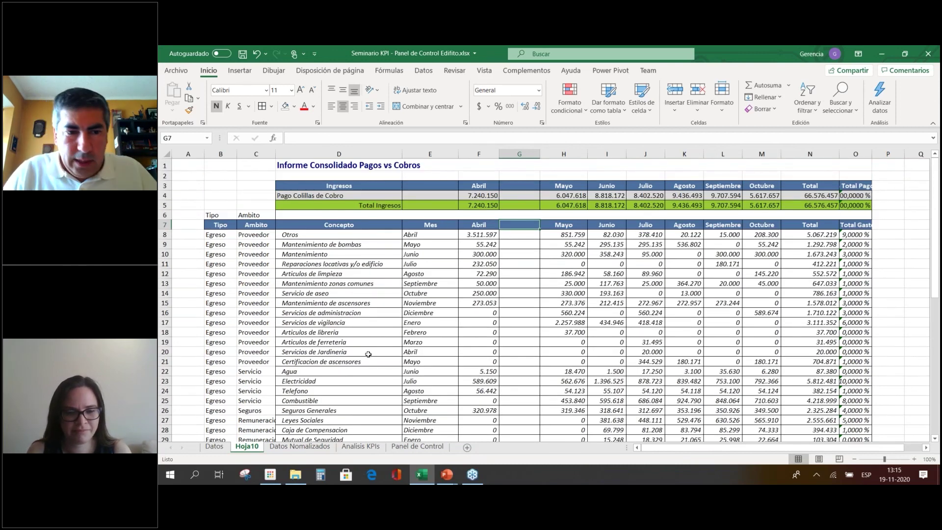
{"action": "scroll", "coordinate": [368, 354], "scroll_direction": "down", "scroll_amount": 4}
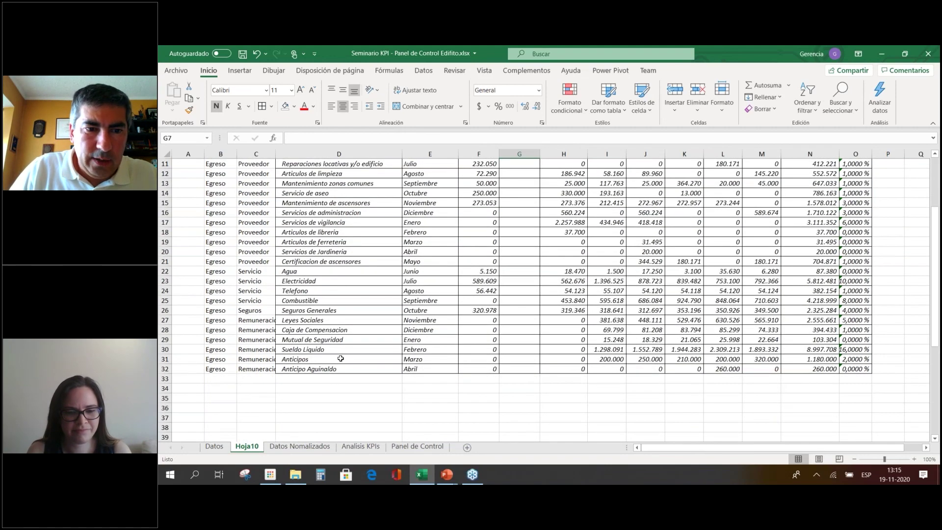
{"action": "scroll", "coordinate": [340, 358], "scroll_direction": "up", "scroll_amount": 4}
{"action": "left_click", "coordinate": [220, 226]}
{"action": "key", "text": "Down"}
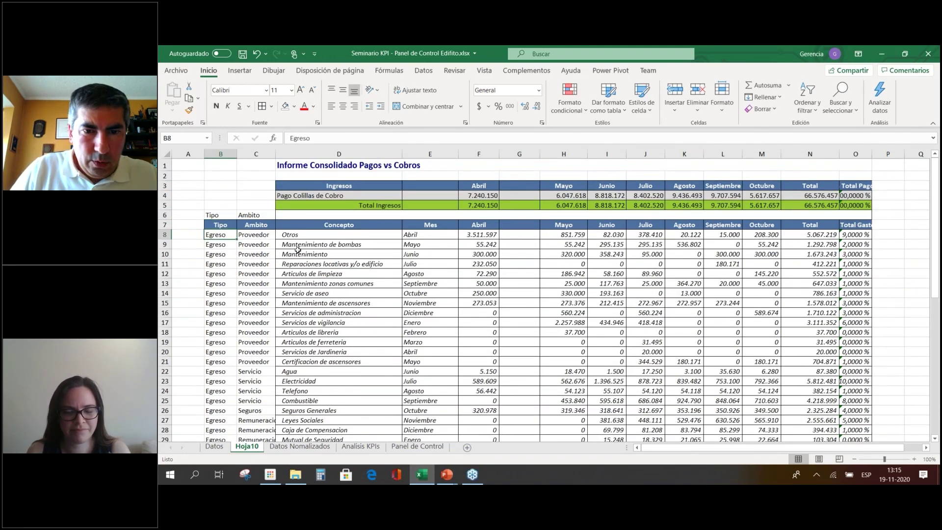
{"action": "key", "text": "ctrl+shift+Right"}
{"action": "key", "text": "shift+Left"}
{"action": "key", "text": "shift+Left"}
{"action": "key", "text": "shift+Left"}
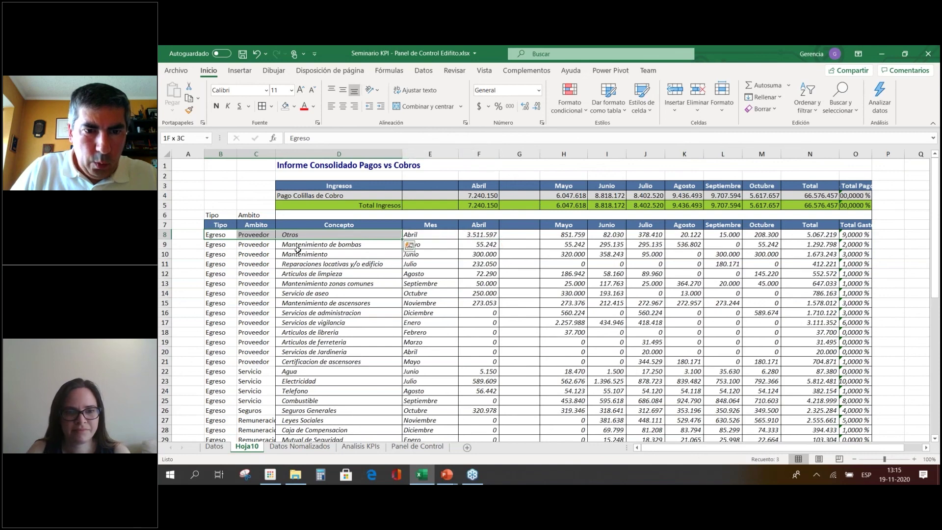
{"action": "key", "text": "shift+Right"}
{"action": "key", "text": "ctrl+shift+Down"}
{"action": "key", "text": "ctrl+c"}
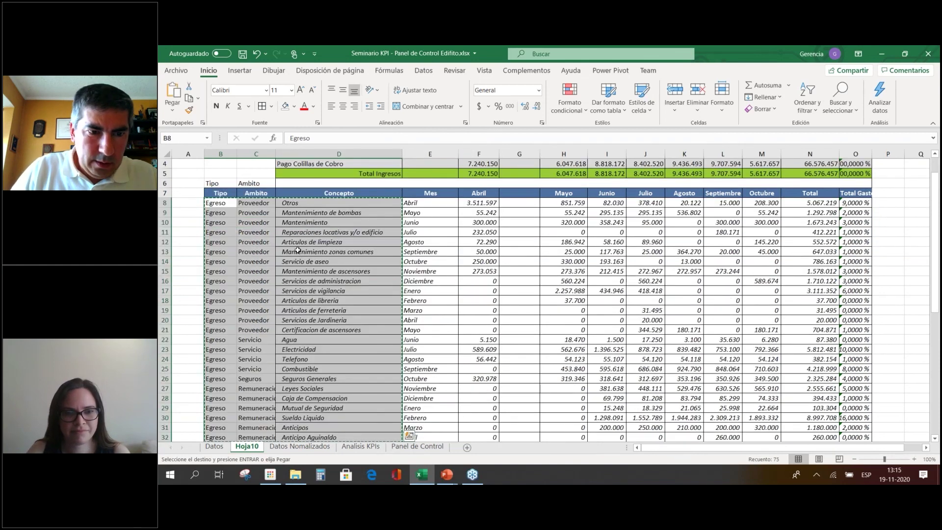
{"action": "key", "text": "Down"}
{"action": "key", "text": "Down"}
{"action": "key", "text": "ctrl+Down"}
{"action": "key", "text": "Down"}
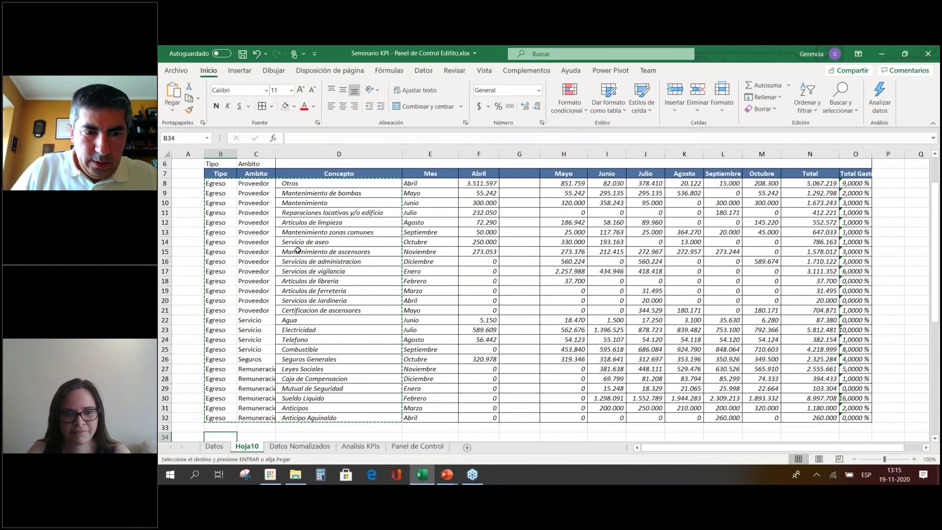
{"action": "key", "text": "Return"}
Copy the Mayo amounts in H8:H32 and paste them directly below the Abril amounts, starting at F33.
{"action": "key", "text": "Right"}
{"action": "key", "text": "Right"}
{"action": "key", "text": "Right"}
{"action": "key", "text": "Right"}
{"action": "key", "text": "Right"}
{"action": "key", "text": "Right"}
{"action": "key", "text": "Up"}
{"action": "key", "text": "Up"}
{"action": "key", "text": "Up"}
{"action": "key", "text": "Up"}
{"action": "key", "text": "Up"}
{"action": "key", "text": "Up"}
{"action": "key", "text": "Up"}
{"action": "key", "text": "Up"}
{"action": "key", "text": "Up"}
{"action": "key", "text": "Up"}
{"action": "key", "text": "Up"}
{"action": "key", "text": "Up"}
{"action": "key", "text": "Up"}
{"action": "key", "text": "Up"}
{"action": "key", "text": "Up"}
{"action": "key", "text": "Up"}
{"action": "key", "text": "Up"}
{"action": "key", "text": "Up"}
{"action": "key", "text": "Up"}
{"action": "key", "text": "Up"}
{"action": "key", "text": "Up"}
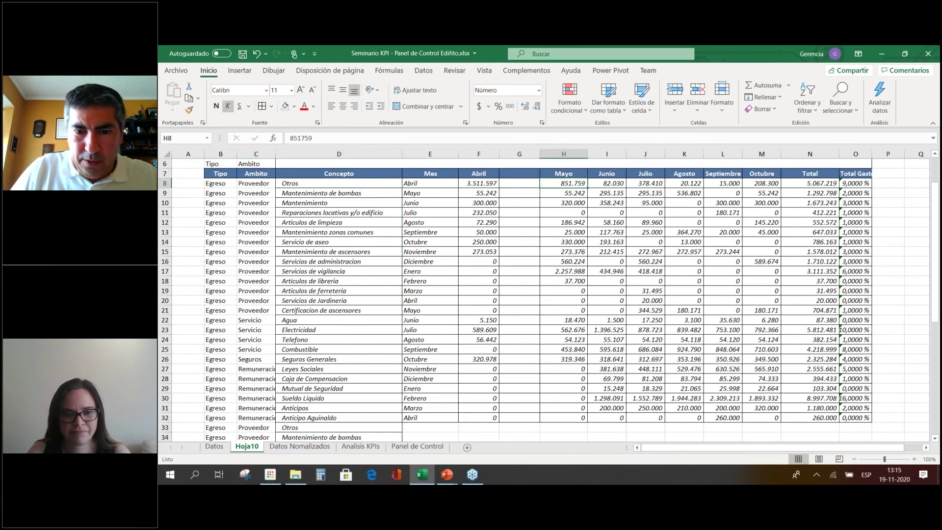
{"action": "key", "text": "ctrl+shift+Down"}
{"action": "key", "text": "ctrl+c"}
{"action": "key", "text": "Left"}
{"action": "key", "text": "Left"}
{"action": "key", "text": "ctrl+Down"}
{"action": "key", "text": "Down"}
{"action": "key", "text": "Return"}
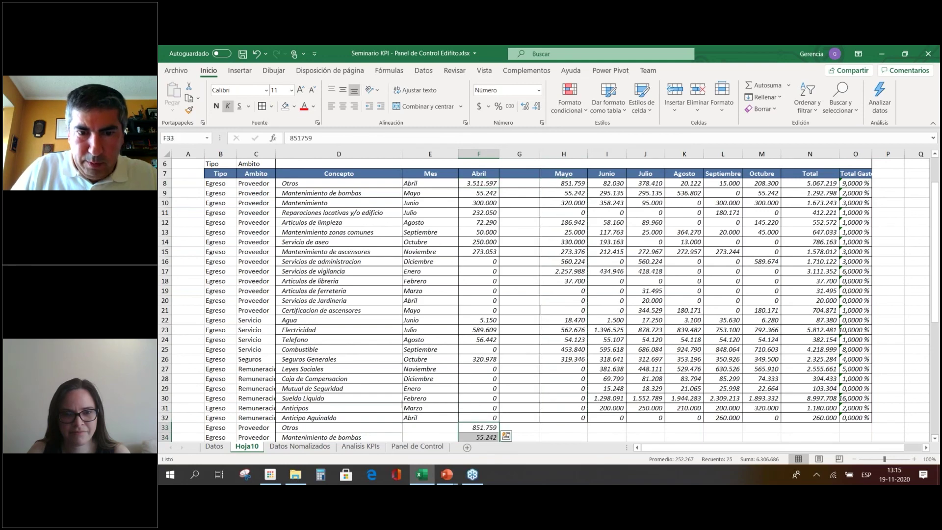
{"action": "key", "text": "Down"}
{"action": "key", "text": "ctrl+Down"}
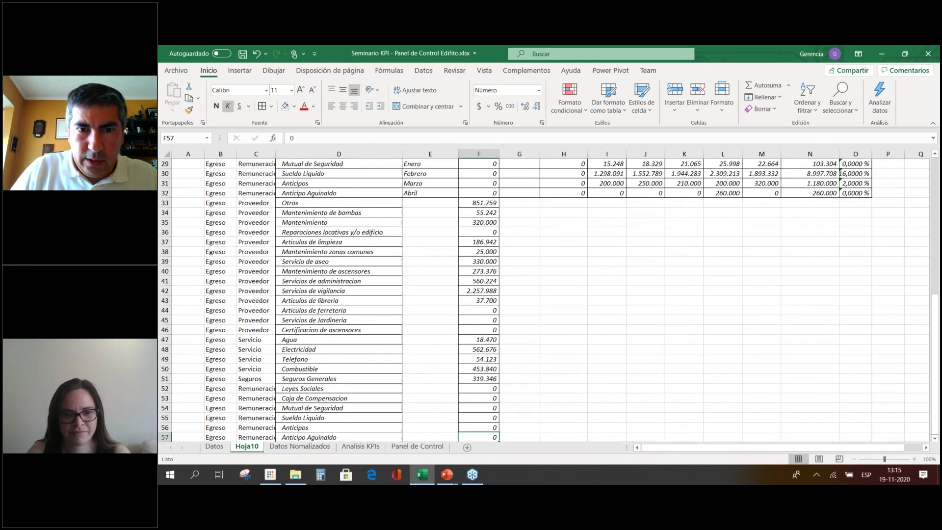
Rename the Abril header in F7 as Monto.
{"action": "key", "text": "ctrl+Up"}
{"action": "key", "text": "Up"}
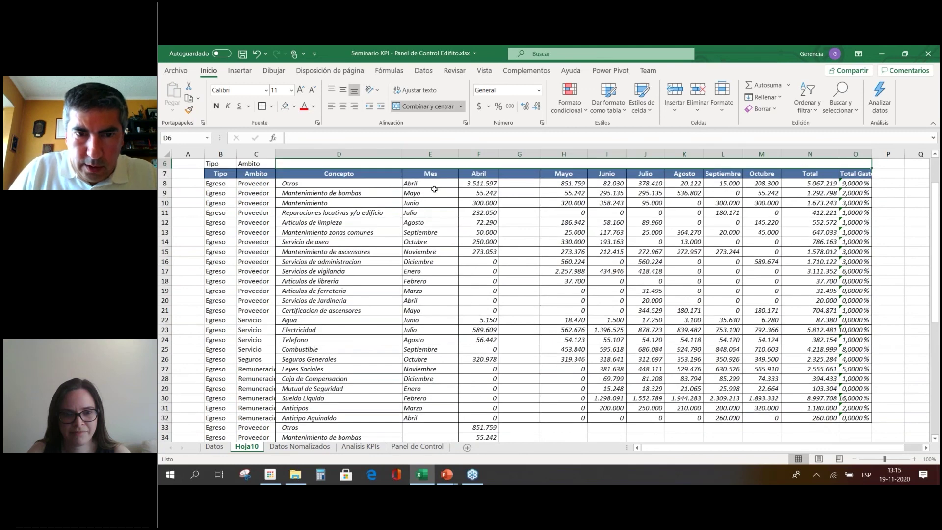
{"action": "left_click", "coordinate": [483, 174]}
{"action": "type", "text": "Monto"}
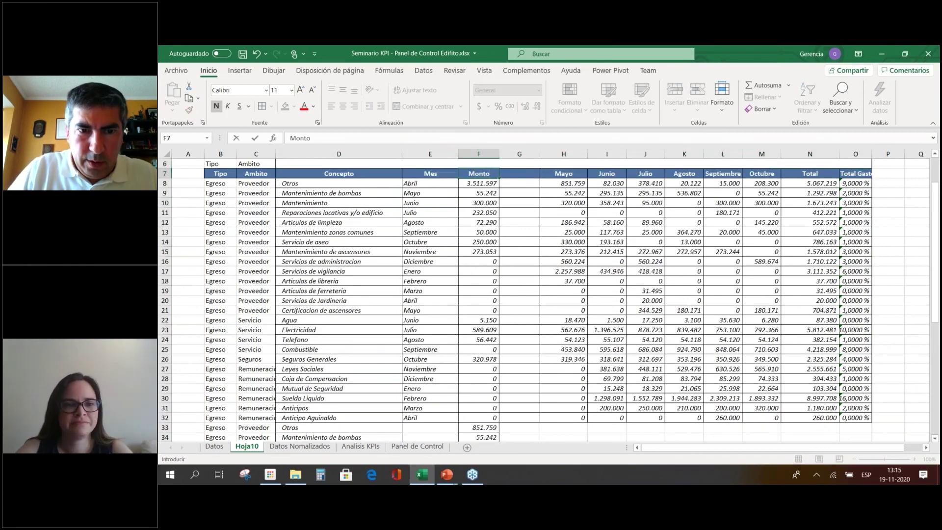
{"action": "key", "text": "Return"}
Copy Abril from E8 over the other months in the Mes column, filling E9:E32.
{"action": "key", "text": "Left"}
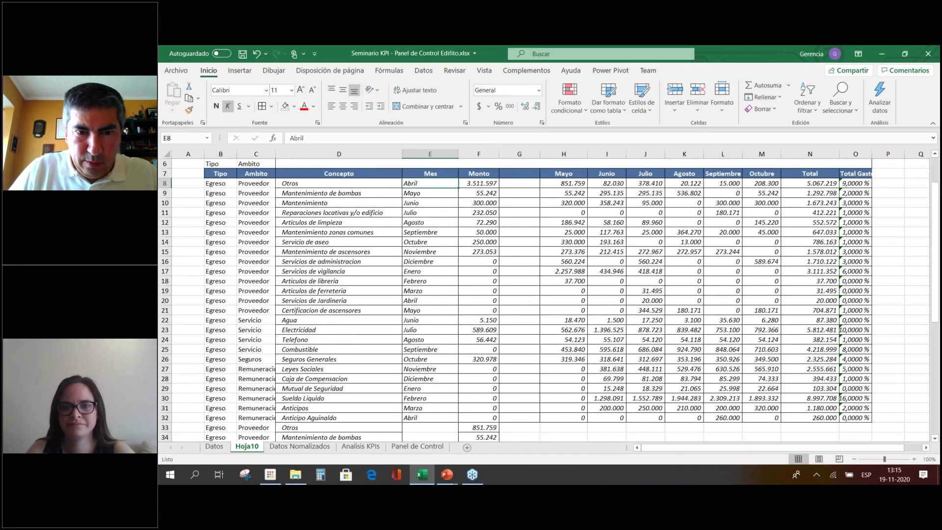
{"action": "key", "text": "ctrl+c"}
{"action": "key", "text": "Down"}
{"action": "key", "text": "shift+Down"}
{"action": "key", "text": "shift+Down"}
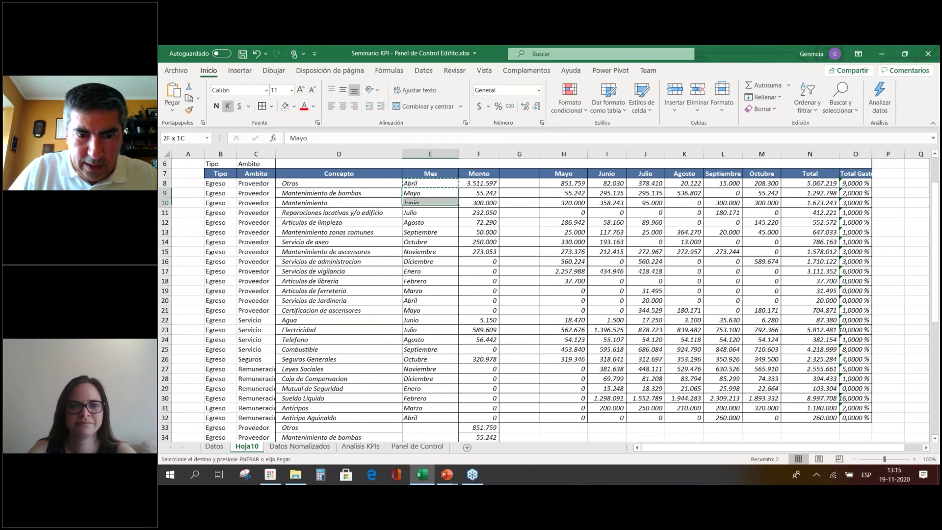
{"action": "key", "text": "ctrl+shift+Down"}
{"action": "key", "text": "Return"}
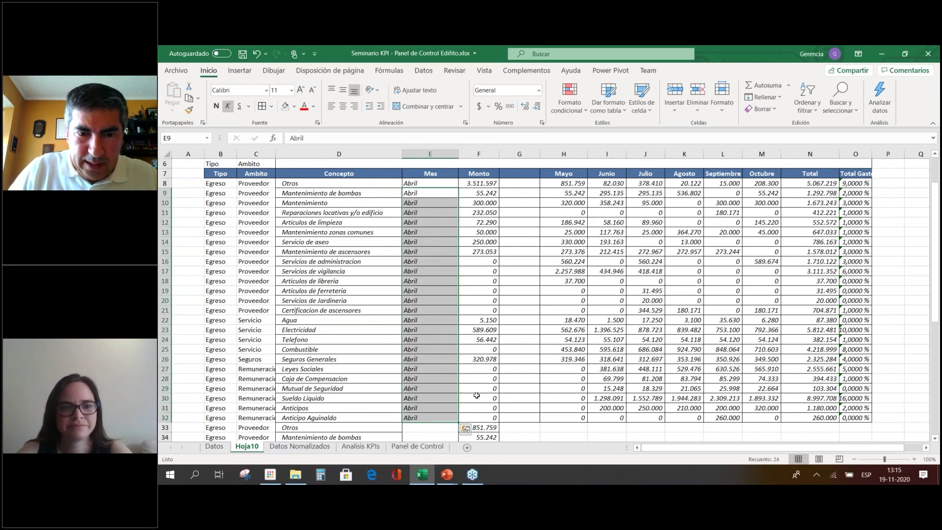
Enter Mayo in E33 and copy it down the Mes column through E57.
{"action": "left_click", "coordinate": [427, 428]}
{"action": "type", "text": "Mayo"}
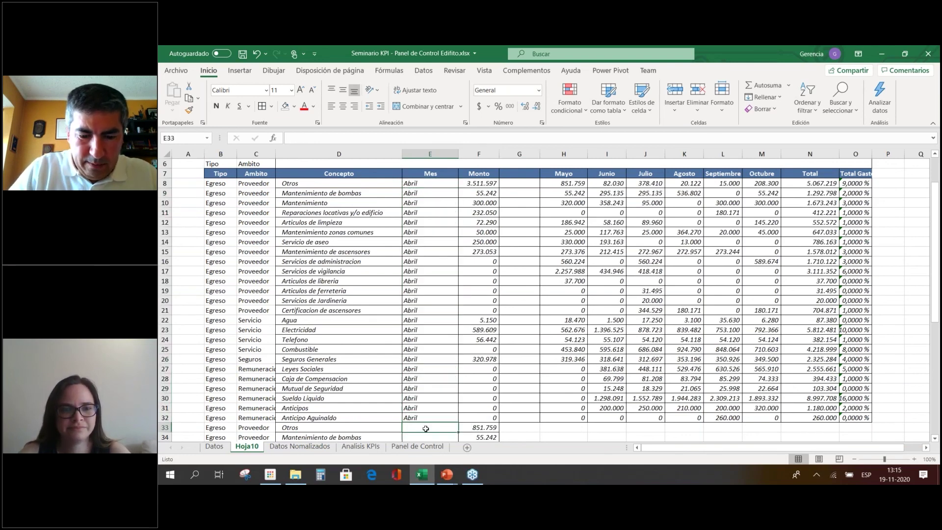
{"action": "key", "text": "Return"}
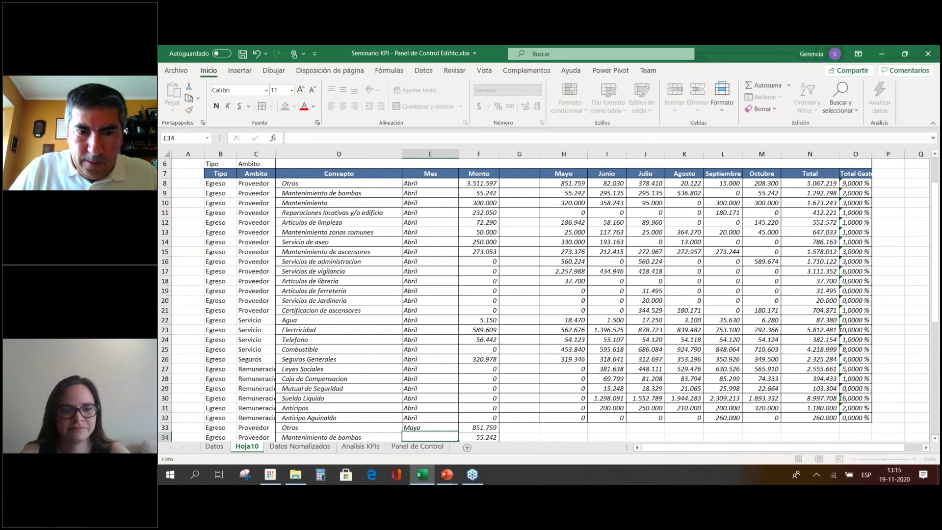
{"action": "scroll", "coordinate": [426, 426], "scroll_direction": "down", "scroll_amount": 3}
{"action": "left_click", "coordinate": [417, 330]}
{"action": "key", "text": "ctrl+c"}
{"action": "left_click_drag", "start_coordinate": [429, 339], "coordinate": [430, 440]}
{"action": "key", "text": "Return"}
Clear the original Mayo header and its amounts in column H, from H7 down.
{"action": "key", "text": "ctrl+Up"}
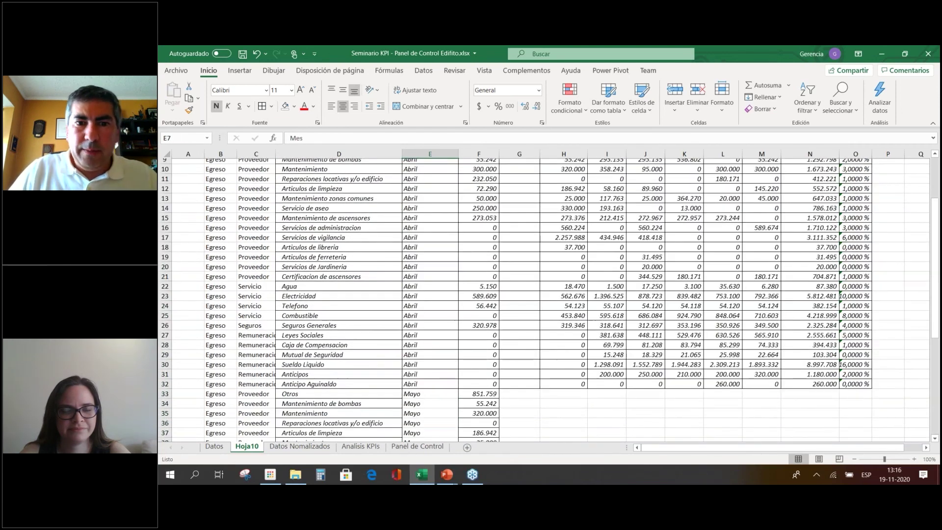
{"action": "key", "text": "Up"}
{"action": "key", "text": "Up"}
{"action": "key", "text": "Up"}
{"action": "key", "text": "Up"}
{"action": "key", "text": "Up"}
{"action": "key", "text": "Up"}
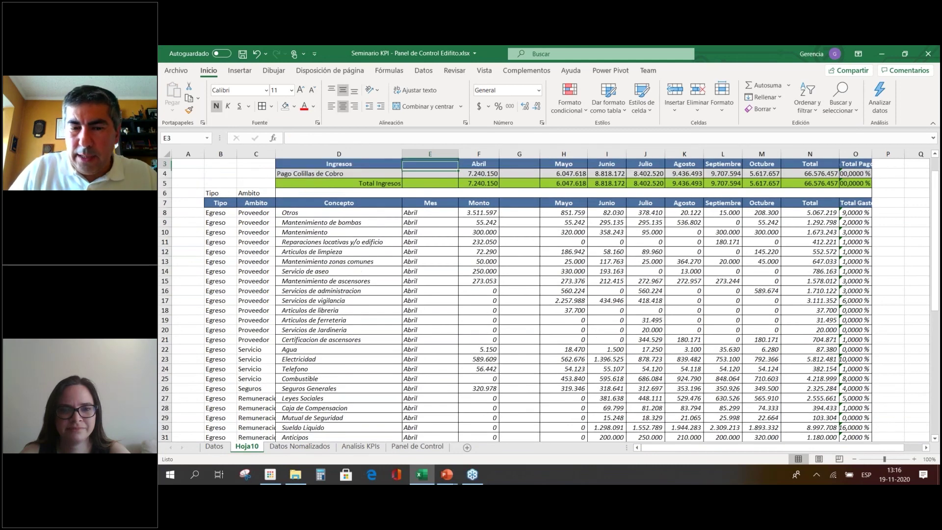
{"action": "left_click", "coordinate": [582, 223]}
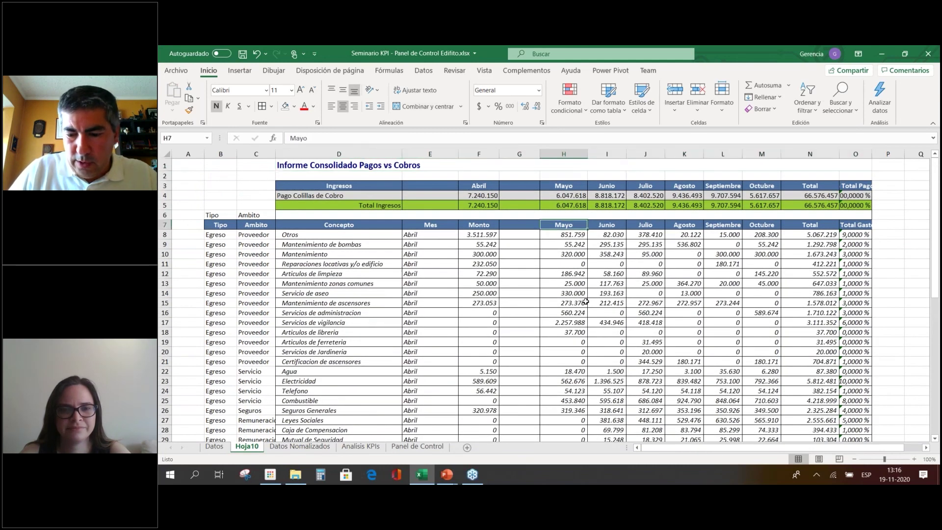
{"action": "left_click_drag", "start_coordinate": [565, 225], "coordinate": [564, 440]}
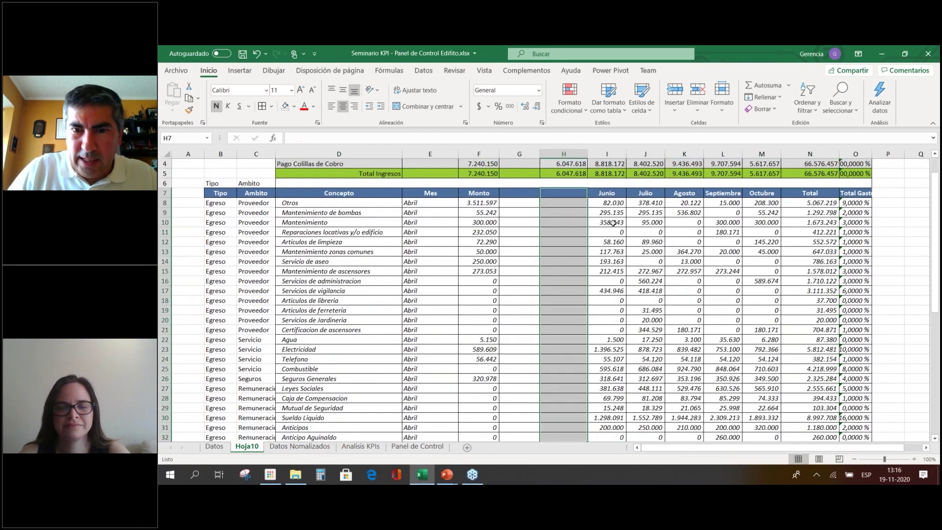
Compare the stacked Abril and Mayo rows in Hoja10 with the finished list on the Datos Nomalizados sheet.
{"action": "left_click", "coordinate": [613, 202]}
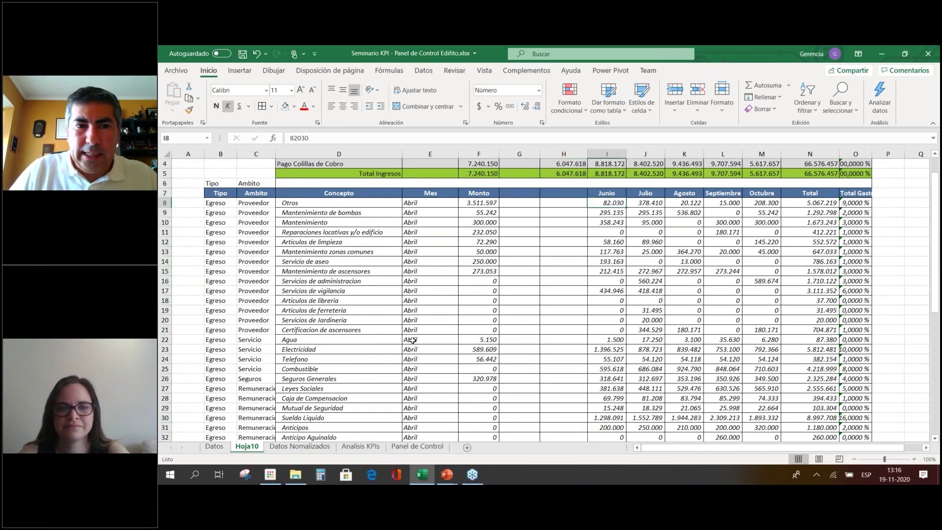
{"action": "key", "text": "ctrl+Page_Down"}
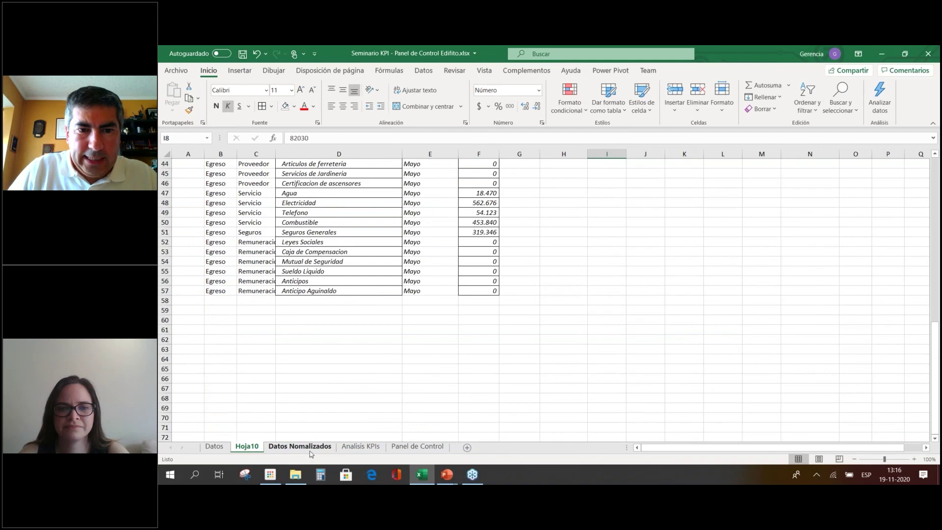
{"action": "scroll", "coordinate": [354, 291], "scroll_direction": "up", "scroll_amount": 10}
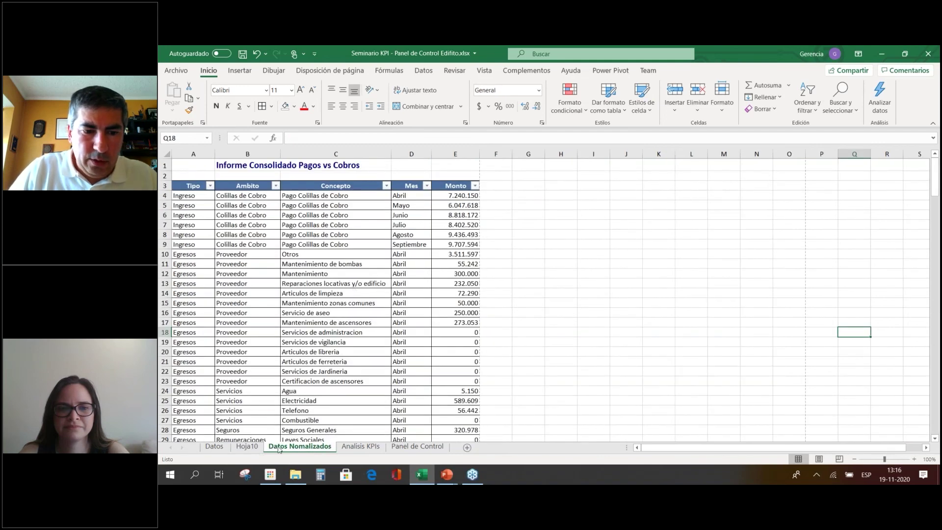
{"action": "left_click", "coordinate": [255, 452]}
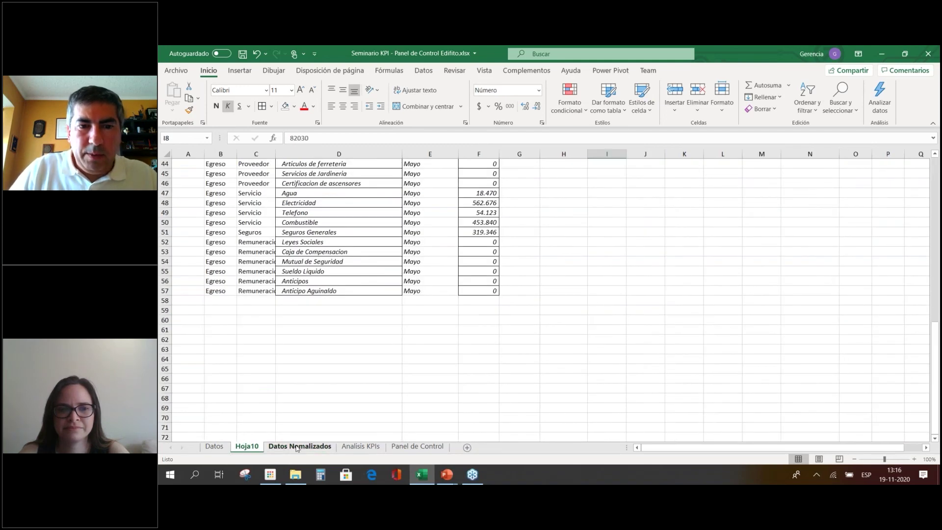
{"action": "left_click", "coordinate": [297, 447]}
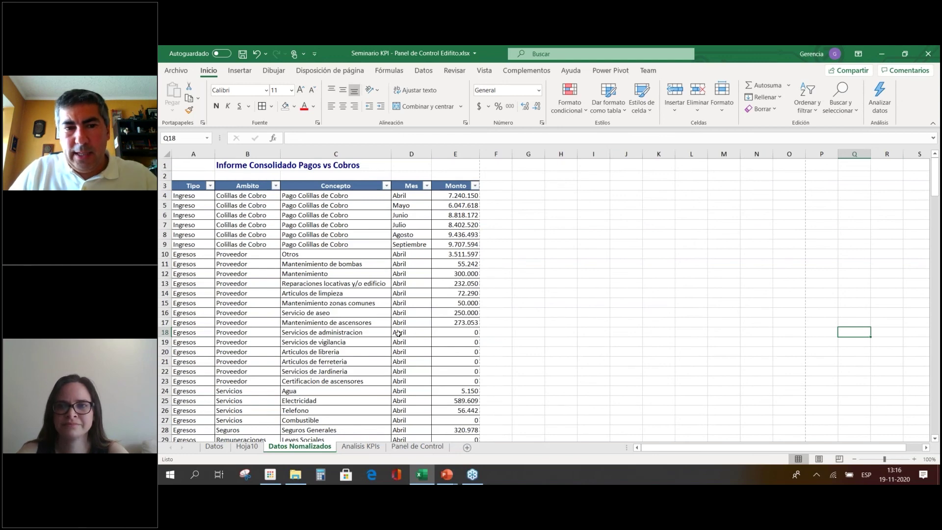
{"action": "scroll", "coordinate": [397, 340], "scroll_direction": "down", "scroll_amount": 10}
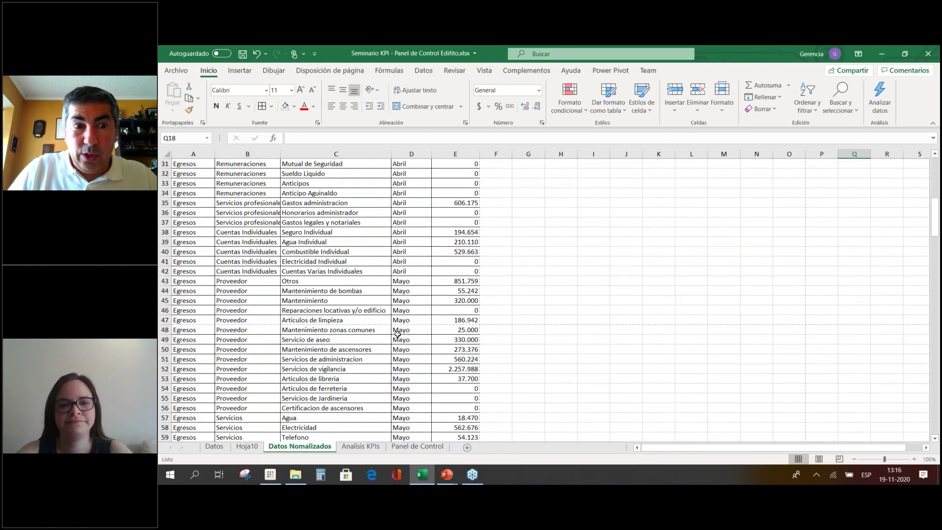
Point out the Septiembre and Octubre columns of the EGRESOS table on the Datos sheet.
{"action": "left_click", "coordinate": [214, 446]}
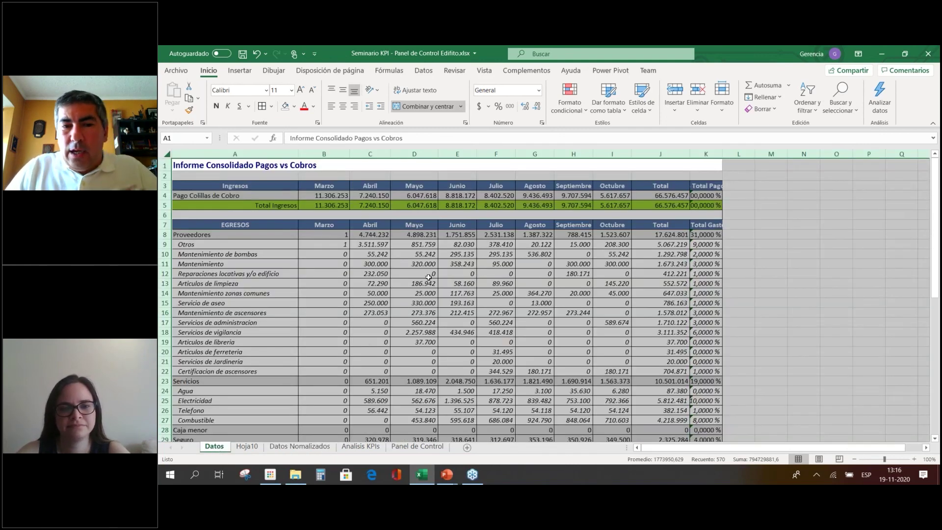
{"action": "left_click", "coordinate": [583, 228]}
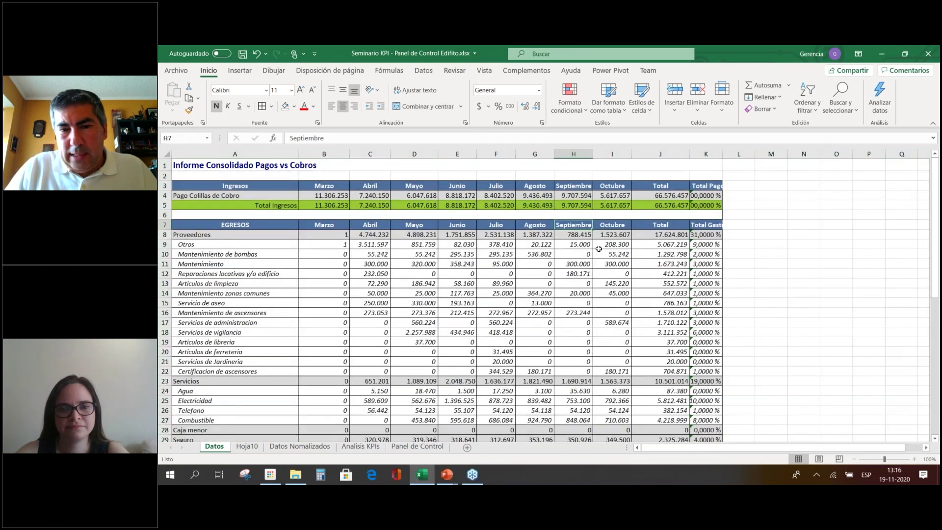
{"action": "left_click", "coordinate": [613, 228]}
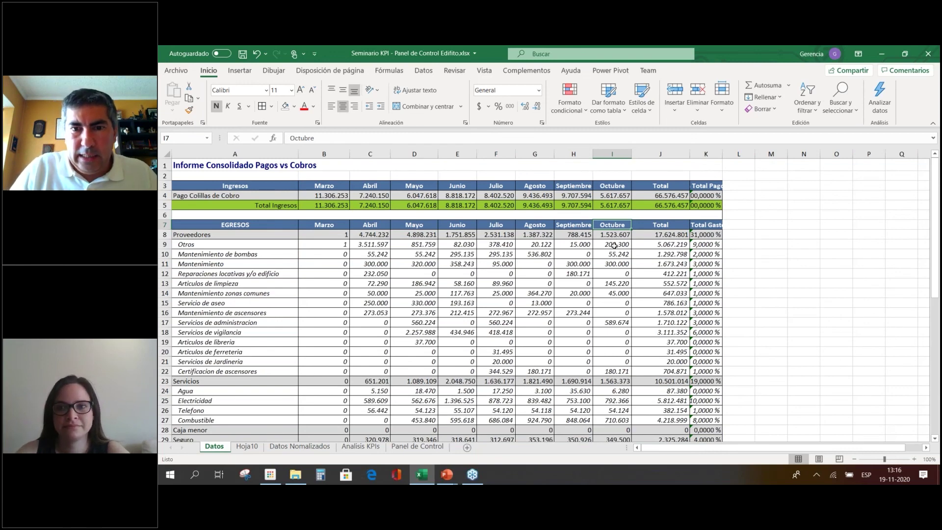
Refresh the pivot table summing Monto by Tipo in row 5 of the Analisis KPIs sheet.
{"action": "left_click", "coordinate": [432, 448]}
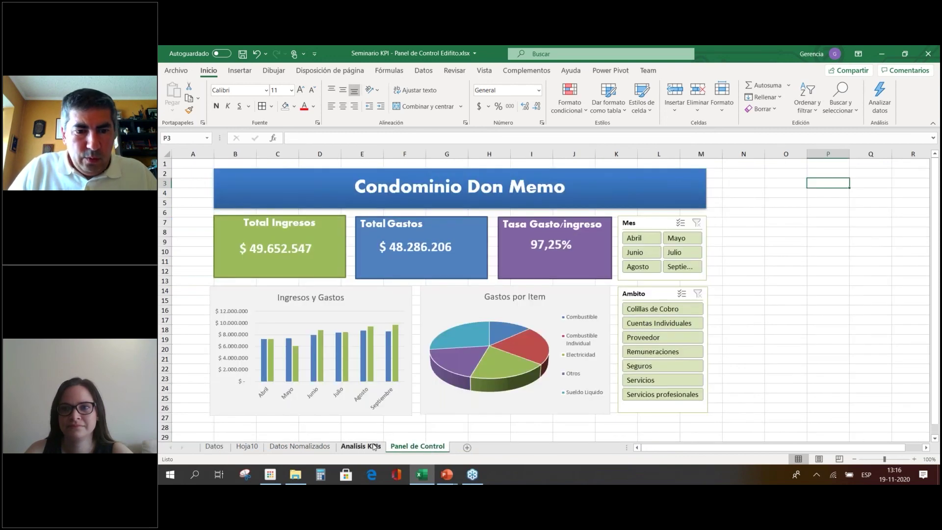
{"action": "left_click", "coordinate": [375, 447]}
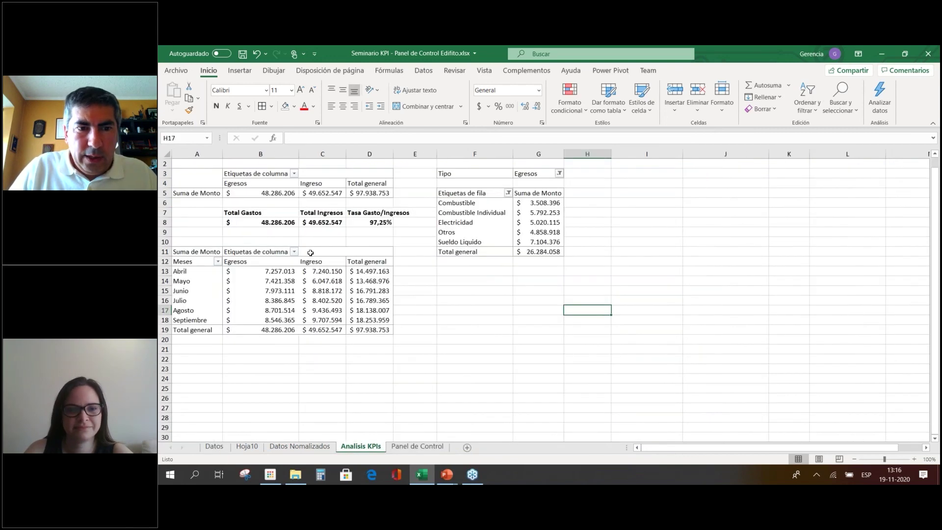
{"action": "left_click", "coordinate": [278, 190]}
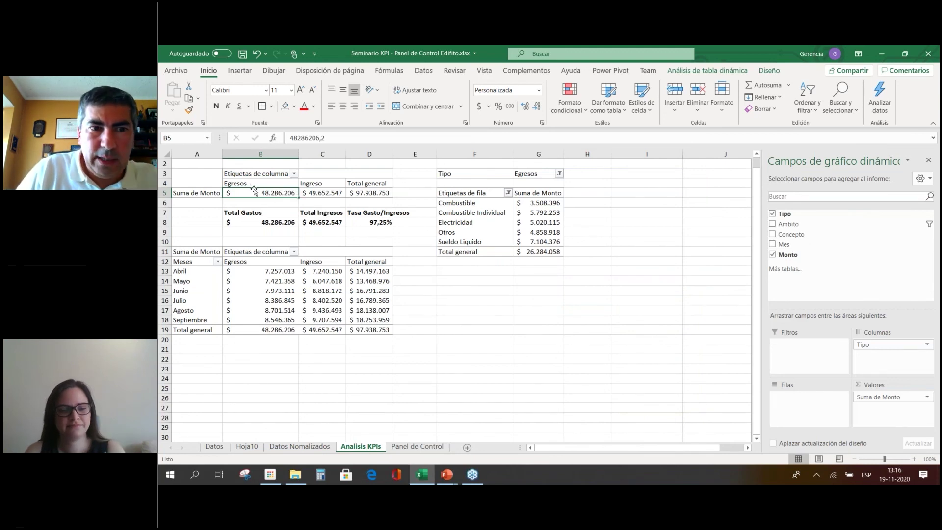
{"action": "right_click", "coordinate": [256, 194]}
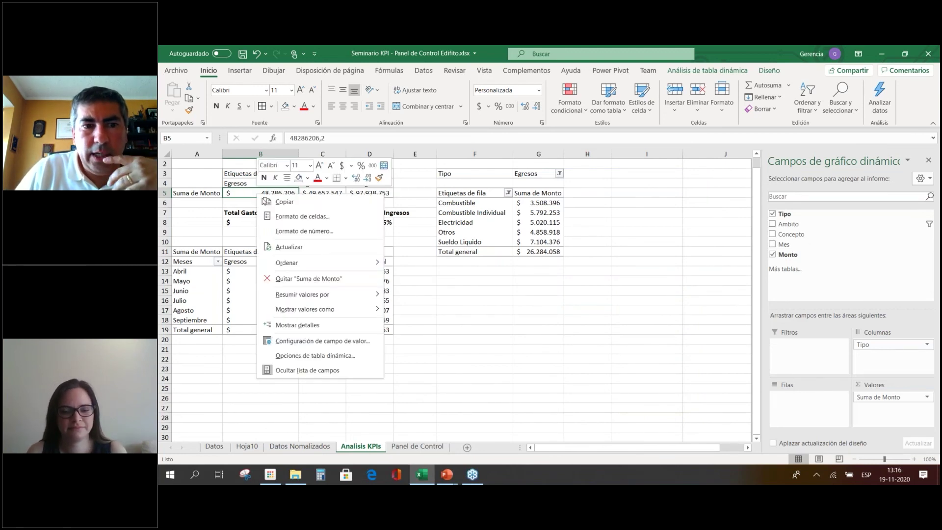
{"action": "left_click", "coordinate": [314, 247]}
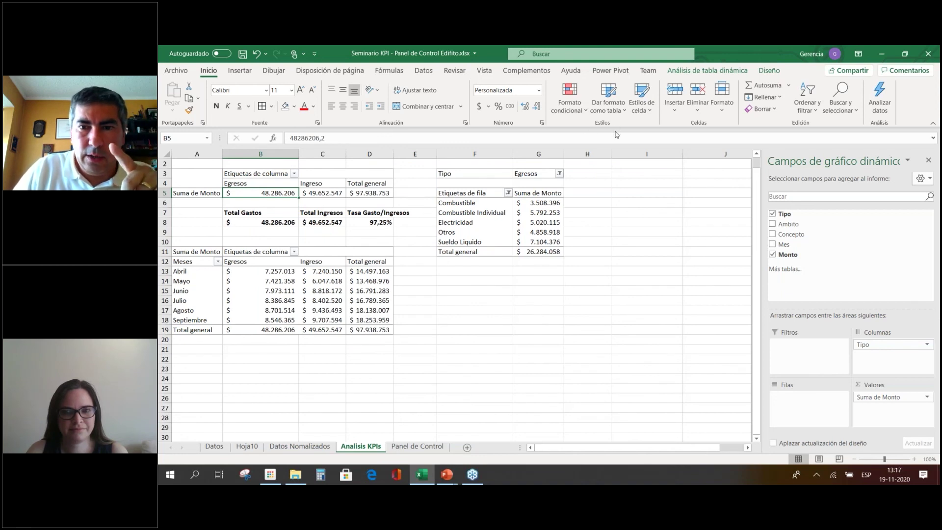
{"action": "right_click", "coordinate": [279, 195]}
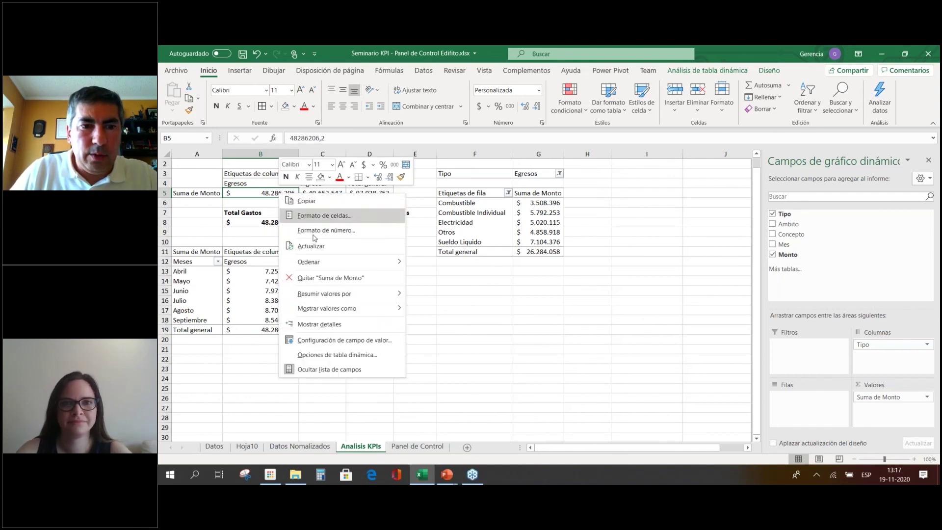
{"action": "left_click", "coordinate": [315, 247]}
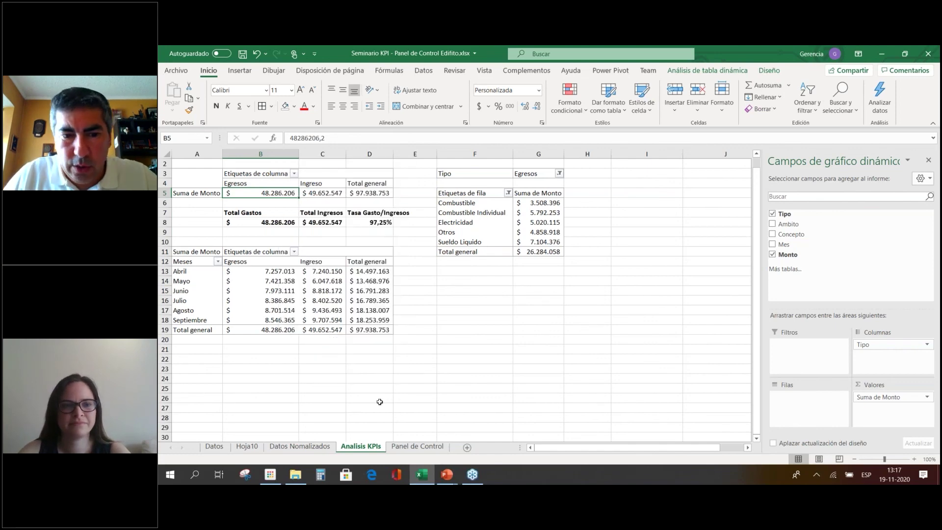
Check the Panel de Control dashboard and its source table on the Datos Nomalizados sheet, selecting the first Concepto entry.
{"action": "left_click", "coordinate": [417, 446]}
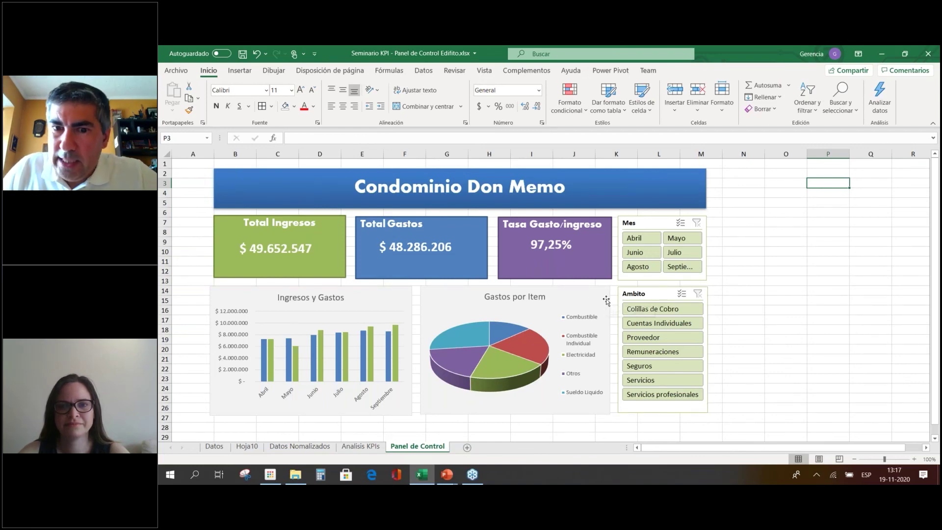
{"action": "left_click", "coordinate": [279, 447]}
{"action": "scroll", "coordinate": [306, 292], "scroll_direction": "up", "scroll_amount": 10}
{"action": "left_click", "coordinate": [288, 198]}
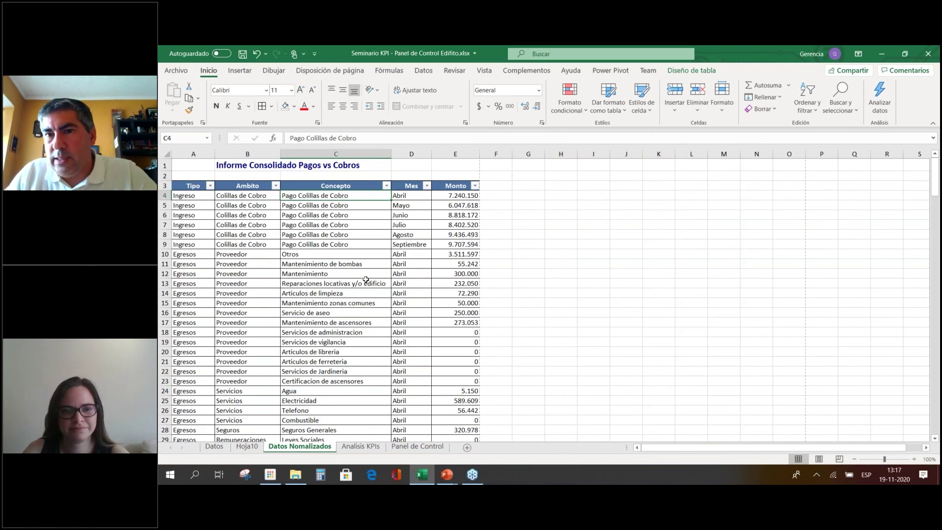
Display the Condominio Don Memo dashboard on the Panel de Control sheet and switch to the webinar application.
{"action": "left_click", "coordinate": [473, 476]}
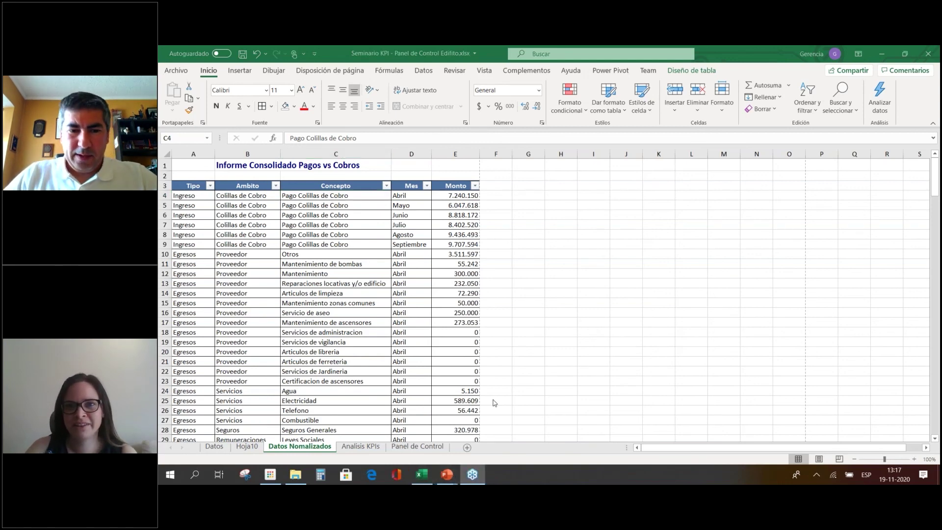
{"action": "left_click", "coordinate": [423, 450]}
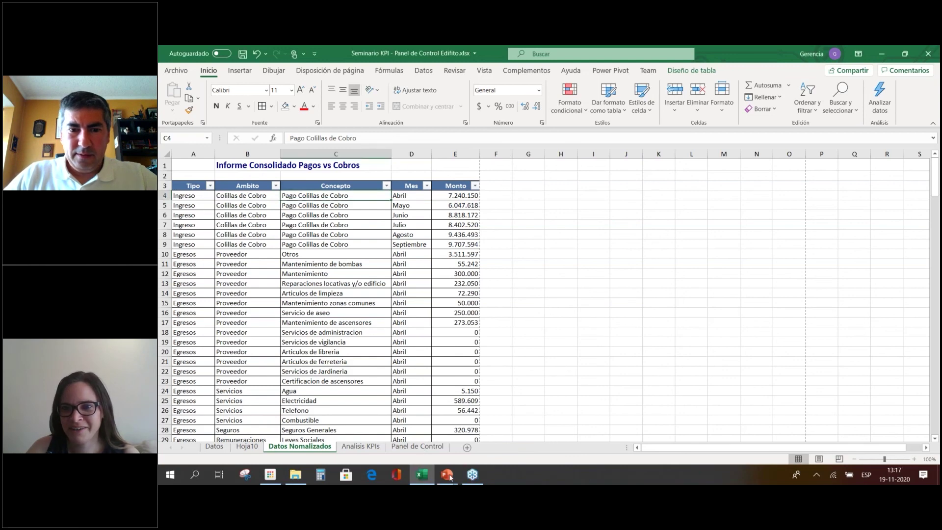
{"action": "left_click", "coordinate": [420, 447]}
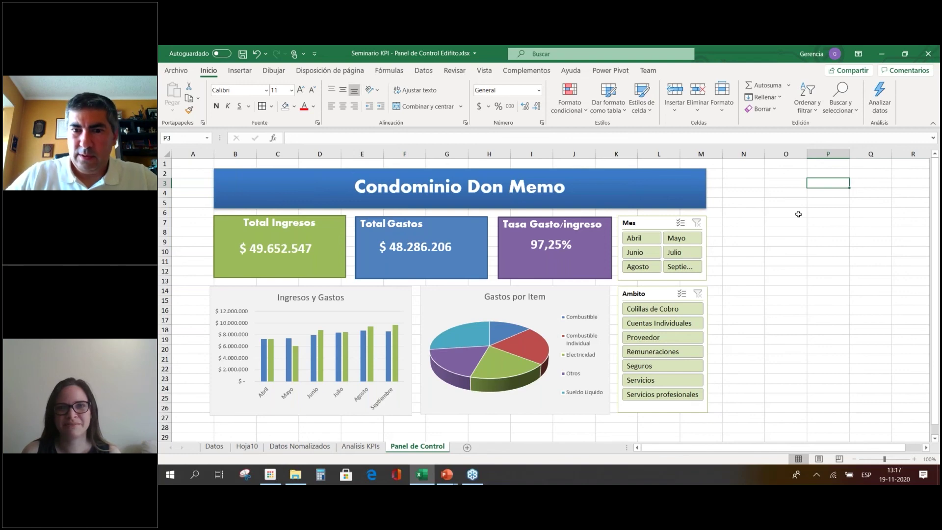
{"action": "mouse_move", "coordinate": [473, 482]}
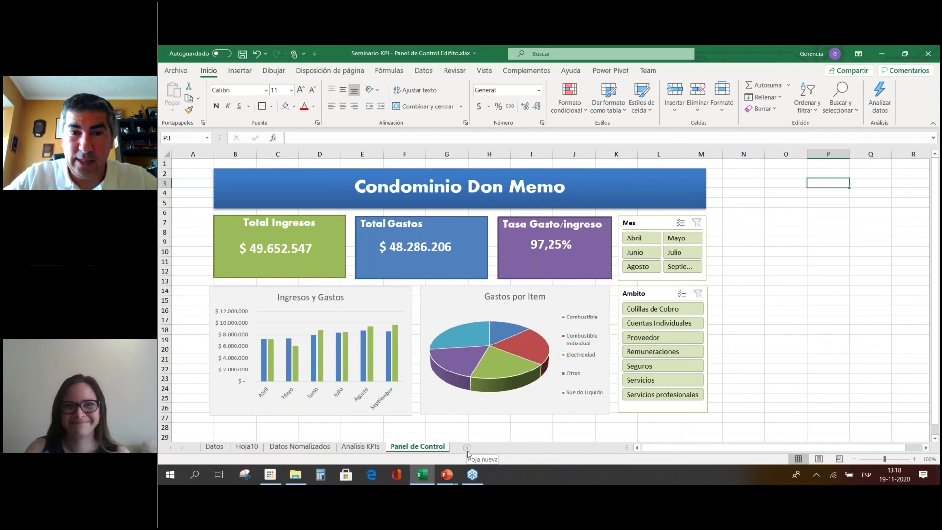
{"action": "key", "text": "alt+Tab"}
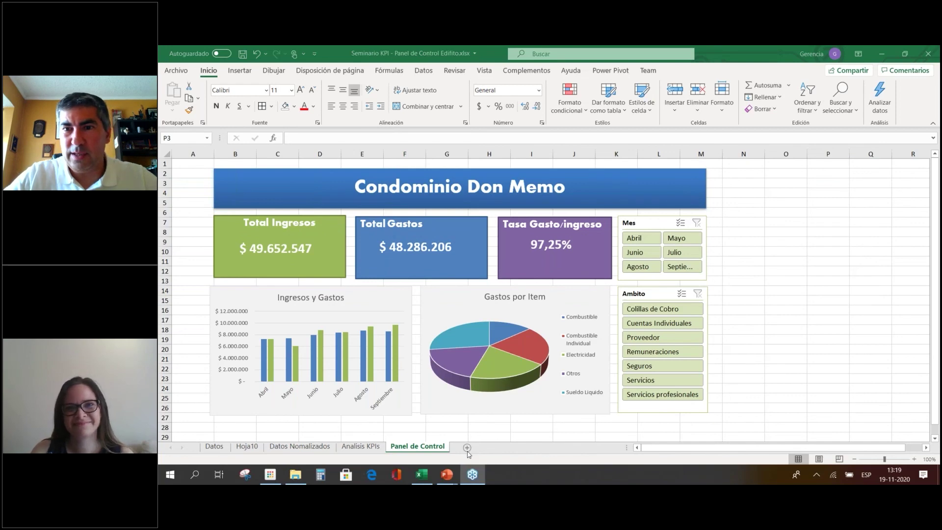